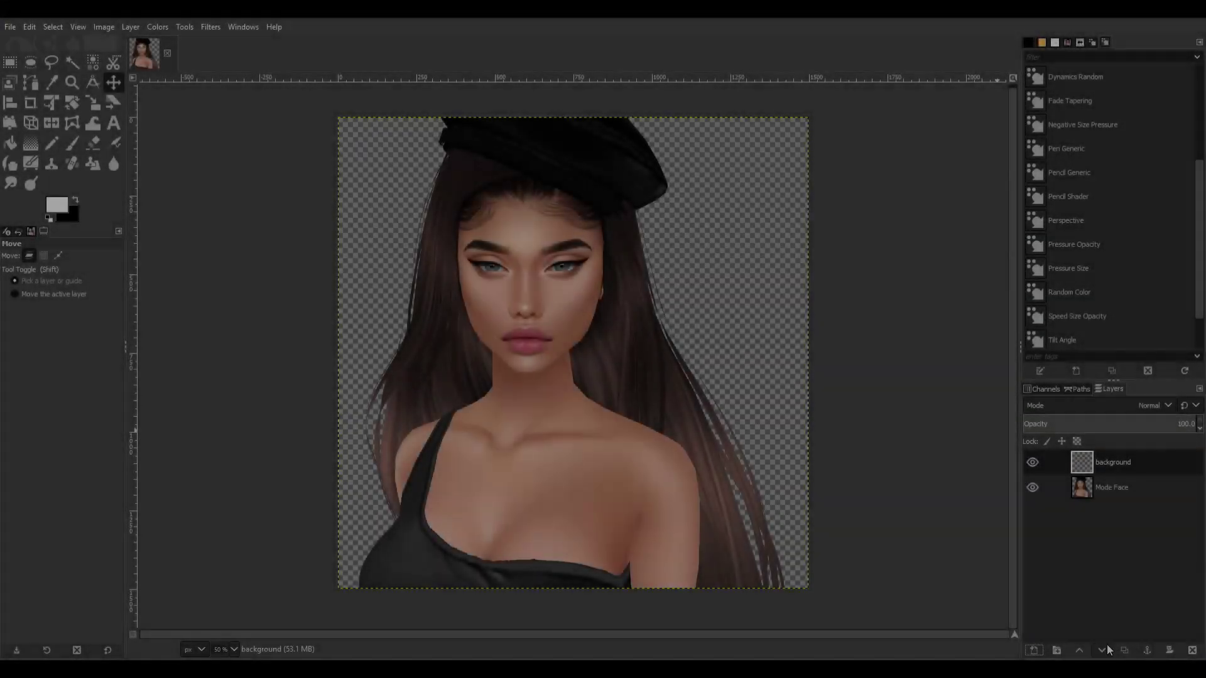
# Fill the background layer dark grey and apply a radial gradient fading to dark grey.
pyautogui.hotkey('shift', 'b')
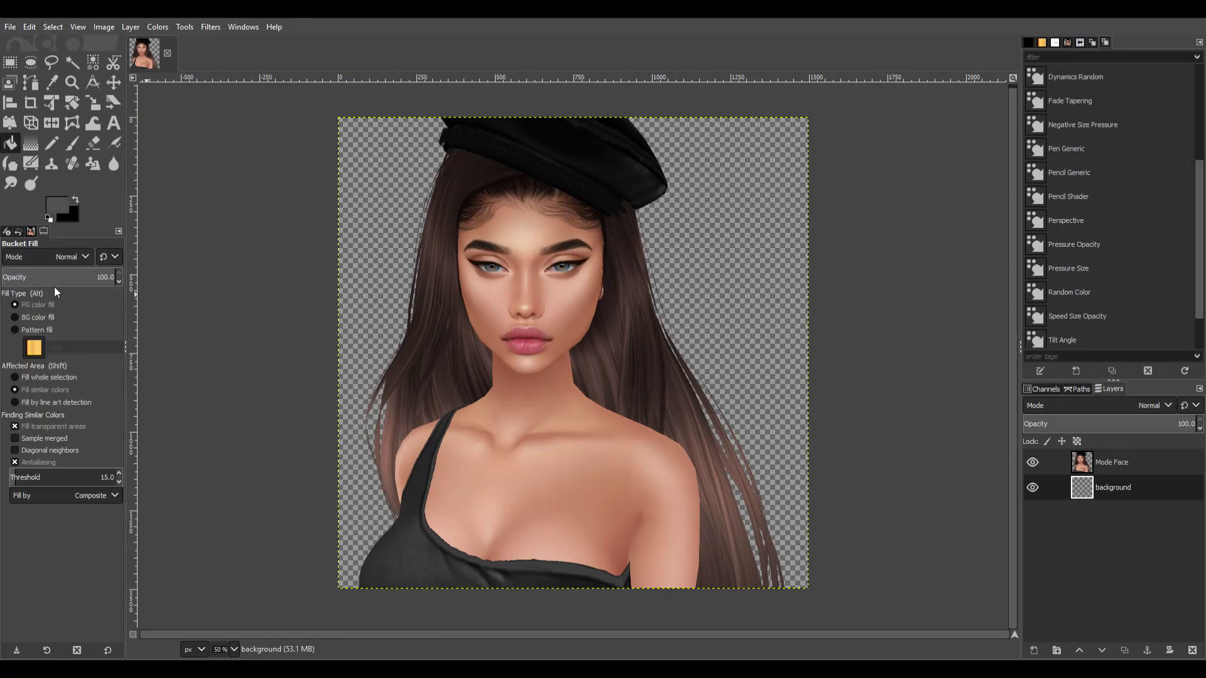
pyautogui.click(459, 296)
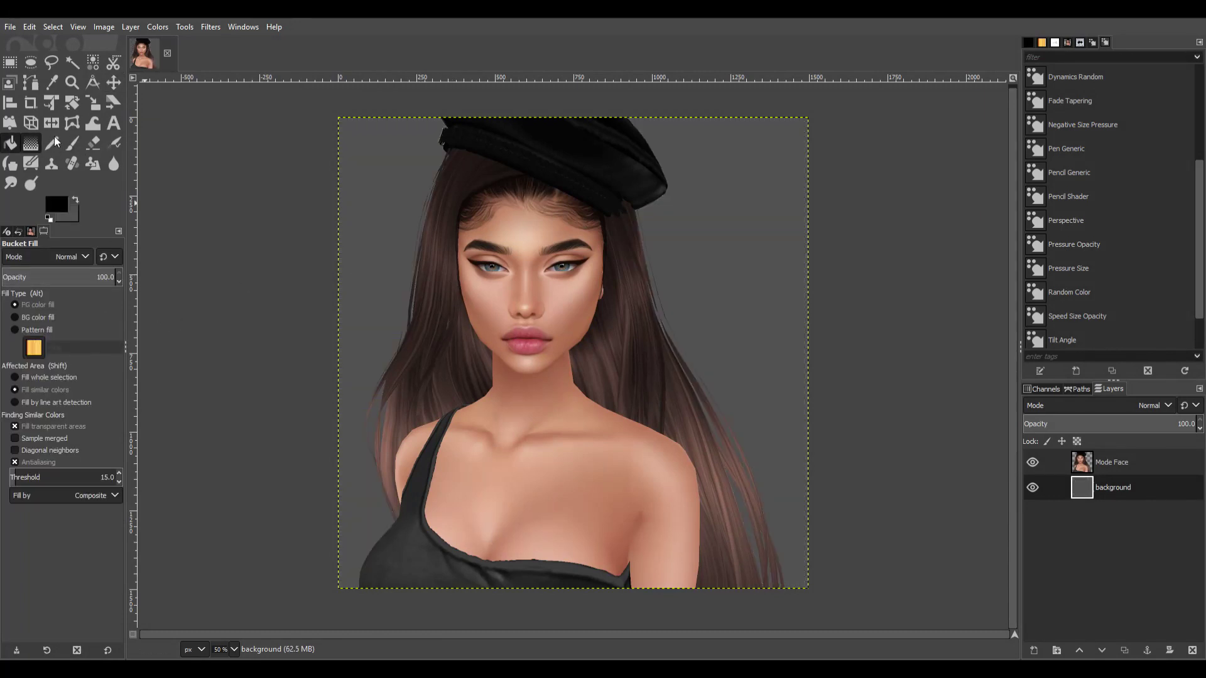
pyautogui.click(31, 143)
pyautogui.press('x')
pyautogui.moveTo(556, 333)
pyautogui.mouseDown()
pyautogui.moveTo(216, 215)
pyautogui.moveTo(214, 299)
pyautogui.moveTo(161, 310)
pyautogui.mouseUp()
pyautogui.moveTo(237, 350)
pyautogui.mouseDown()
pyautogui.moveTo(192, 362)
pyautogui.moveTo(248, 370)
pyautogui.moveTo(268, 482)
pyautogui.mouseUp()
pyautogui.click(74, 217)
pyautogui.click(445, 346)
pyautogui.moveTo(453, 386); pyautogui.dragTo(446, 390)
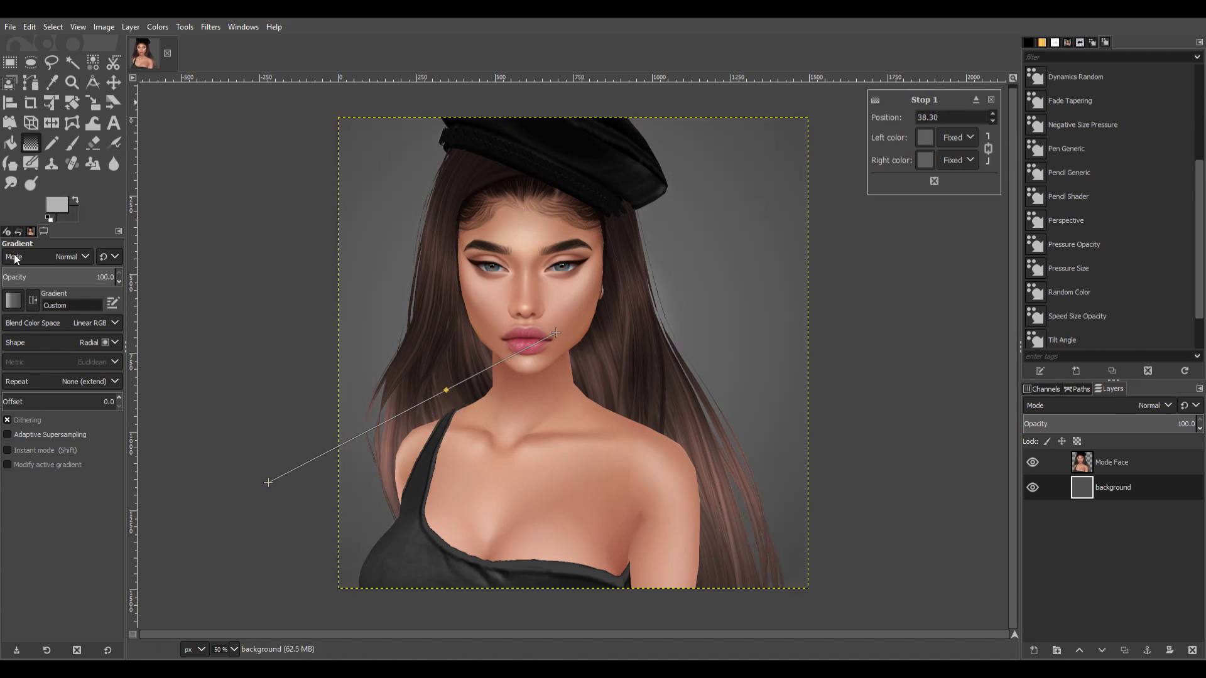
pyautogui.press('m')
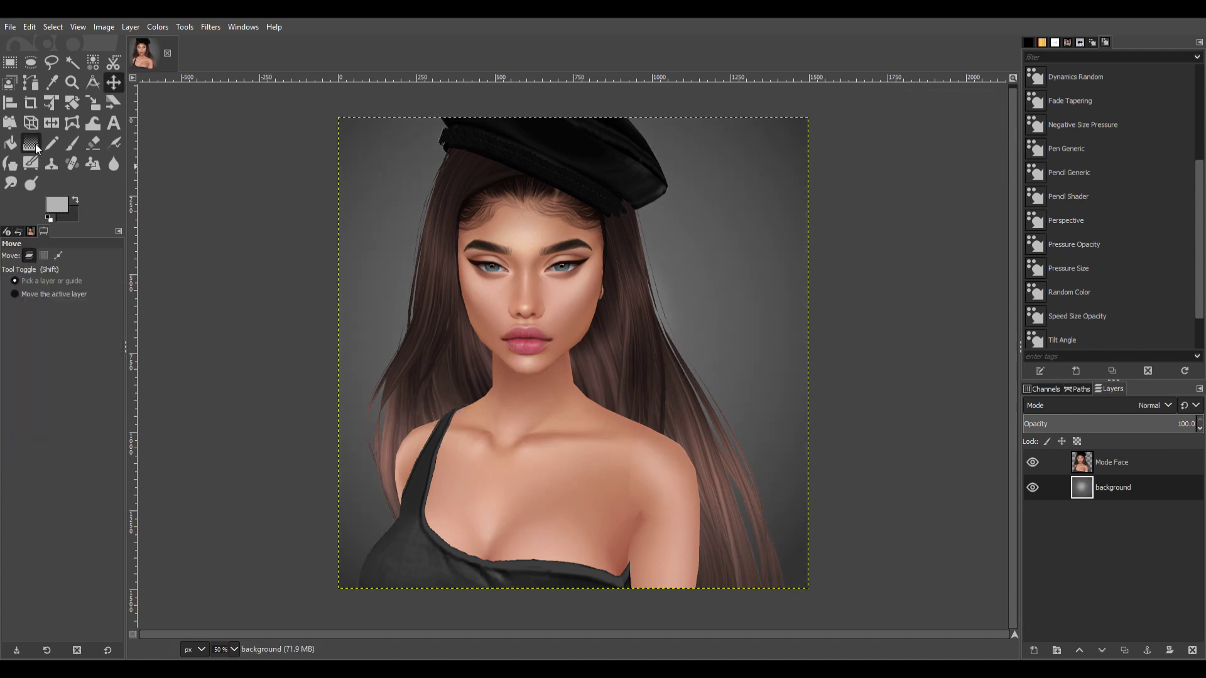
# Draw a second, darker radial vignette, moving its outer stop and raising its end point.
pyautogui.click(31, 144)
pyautogui.moveTo(797, 118)
pyautogui.mouseDown()
pyautogui.moveTo(814, 109)
pyautogui.moveTo(332, 589)
pyautogui.mouseUp()
pyautogui.press('-')
pyautogui.press('-')
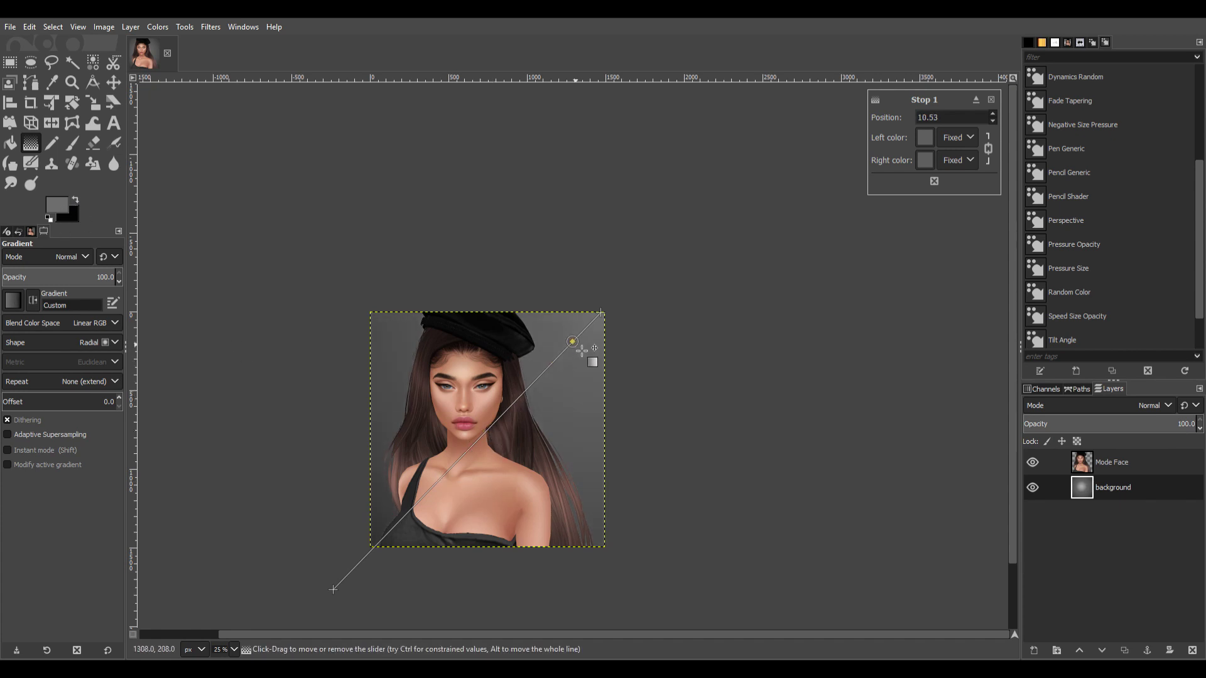
pyautogui.moveTo(459, 475); pyautogui.dragTo(590, 323)
pyautogui.scroll(2, 466, 525)
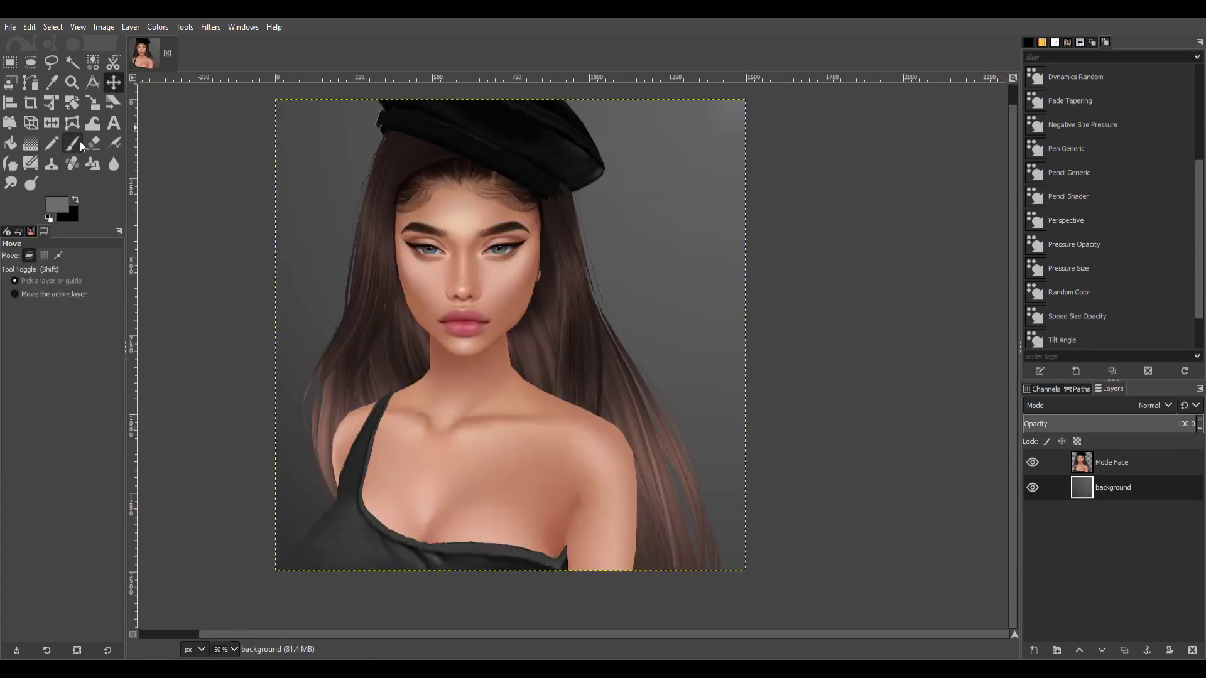
pyautogui.click(188, 452)
pyautogui.moveTo(188, 452); pyautogui.dragTo(172, 365)
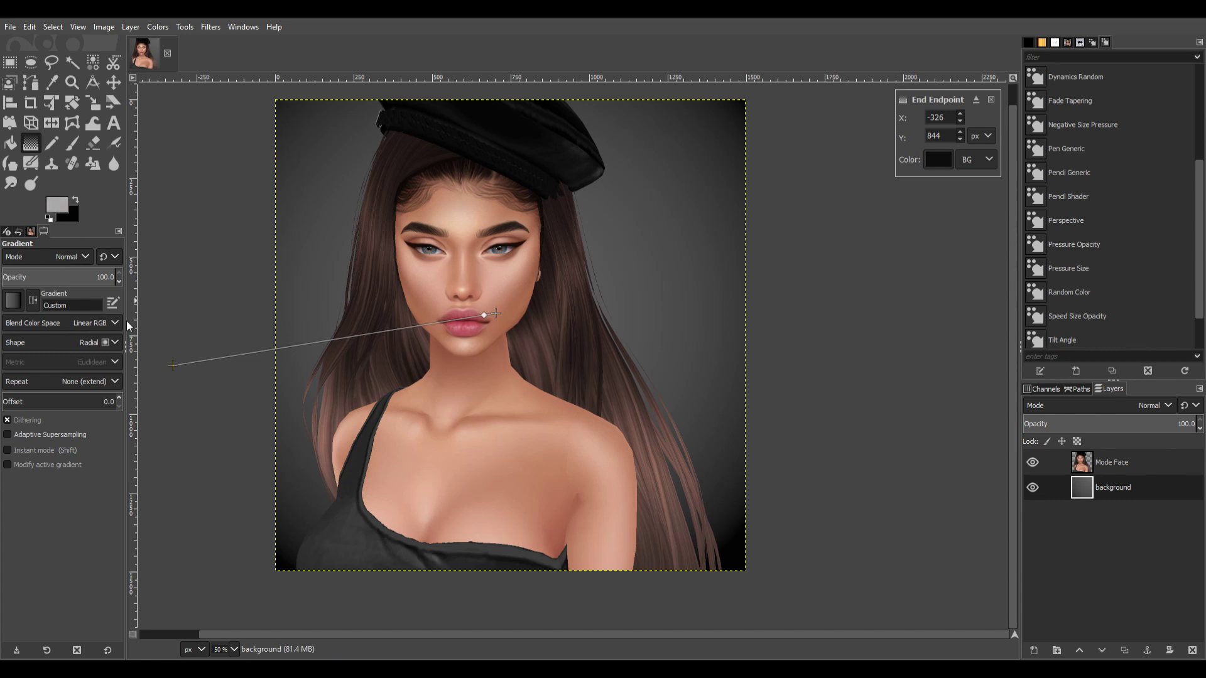
# Commit the second gradient, then smudge and blur the eyeliner wings with a 75%-hardness brush.
pyautogui.press('Return')
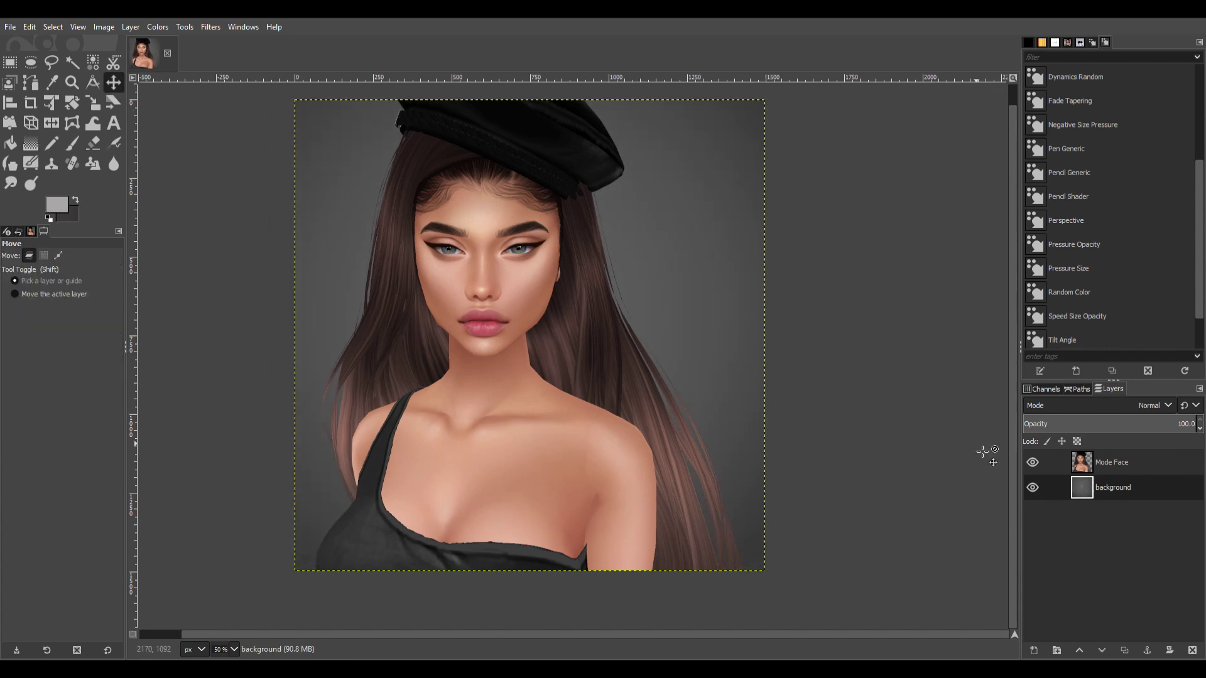
pyautogui.scroll(4, 637, 358)
pyautogui.hotkey('shift', 's')
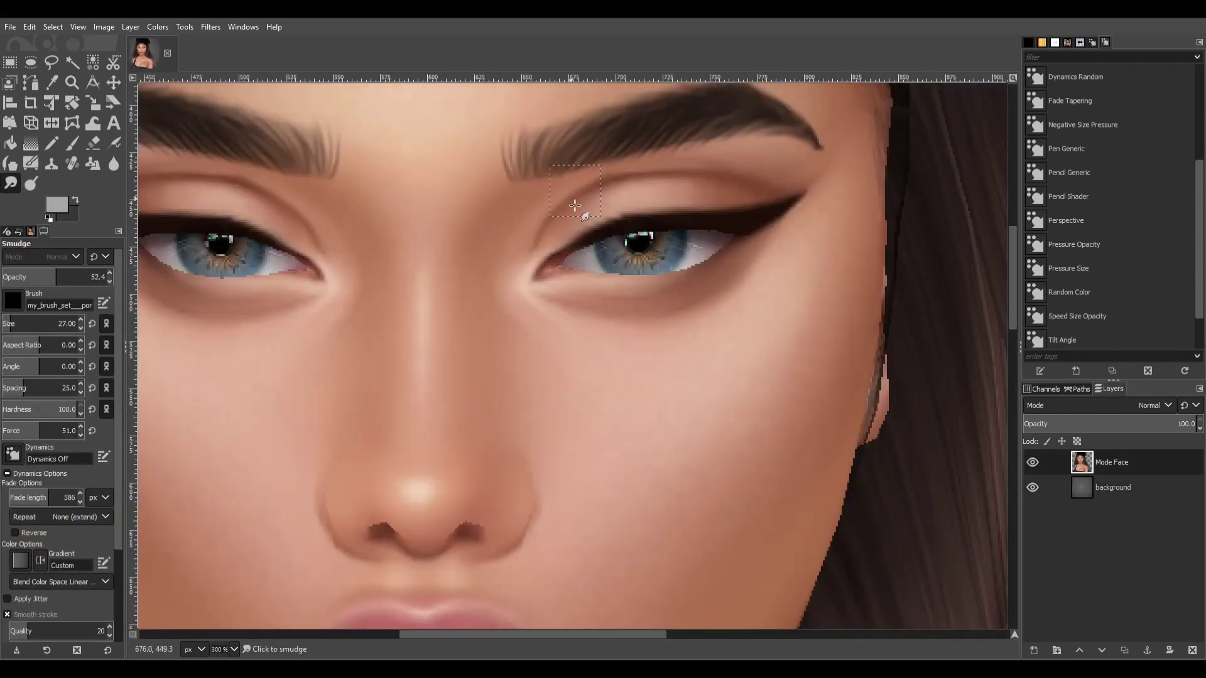
pyautogui.press('.')
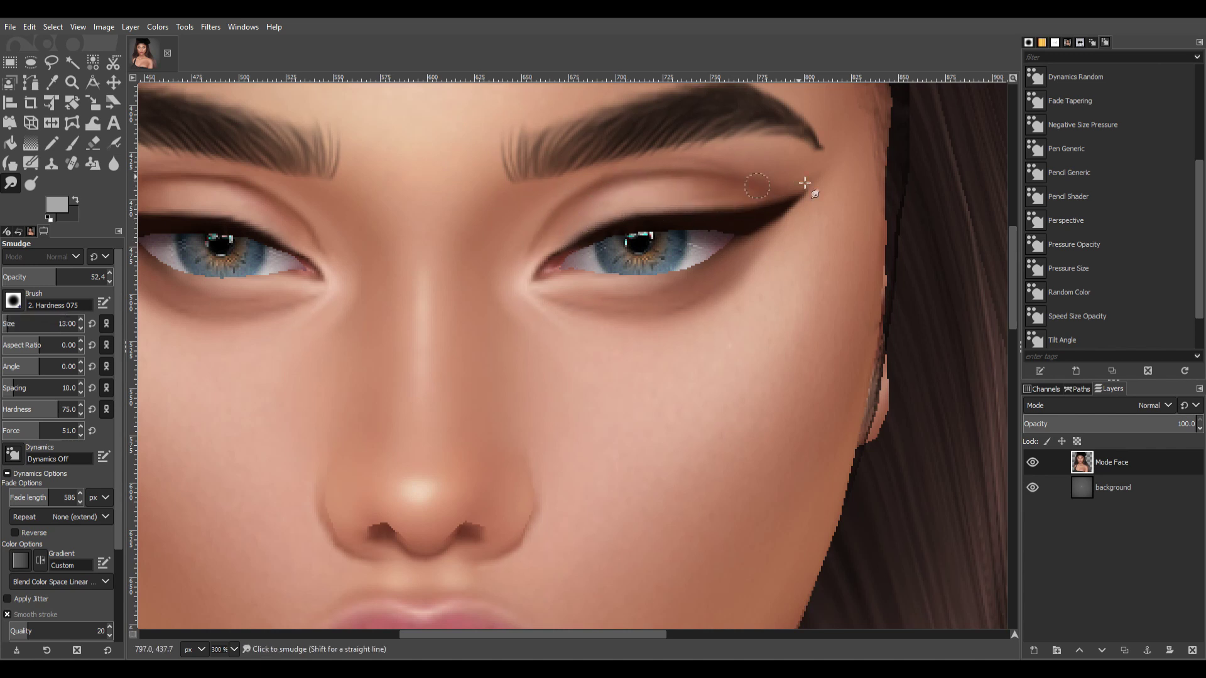
pyautogui.hscroll(-3, 805, 183)
pyautogui.hscroll(-2, 565, 183)
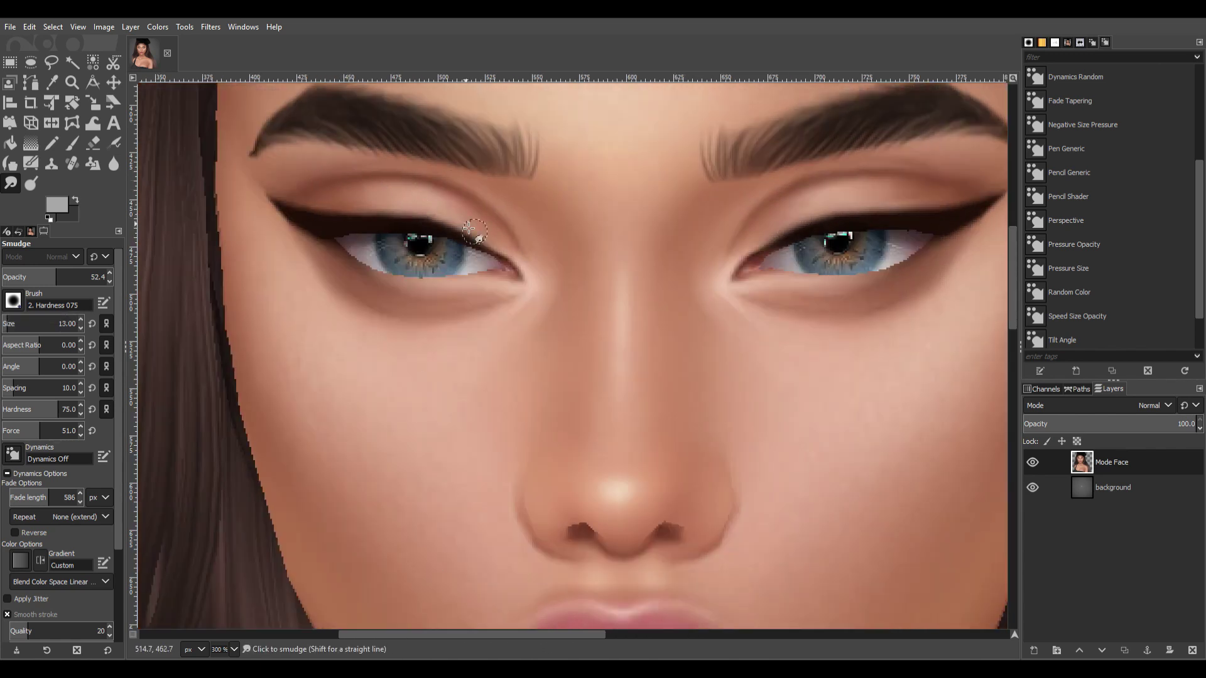
pyautogui.press('[')
pyautogui.press('[')
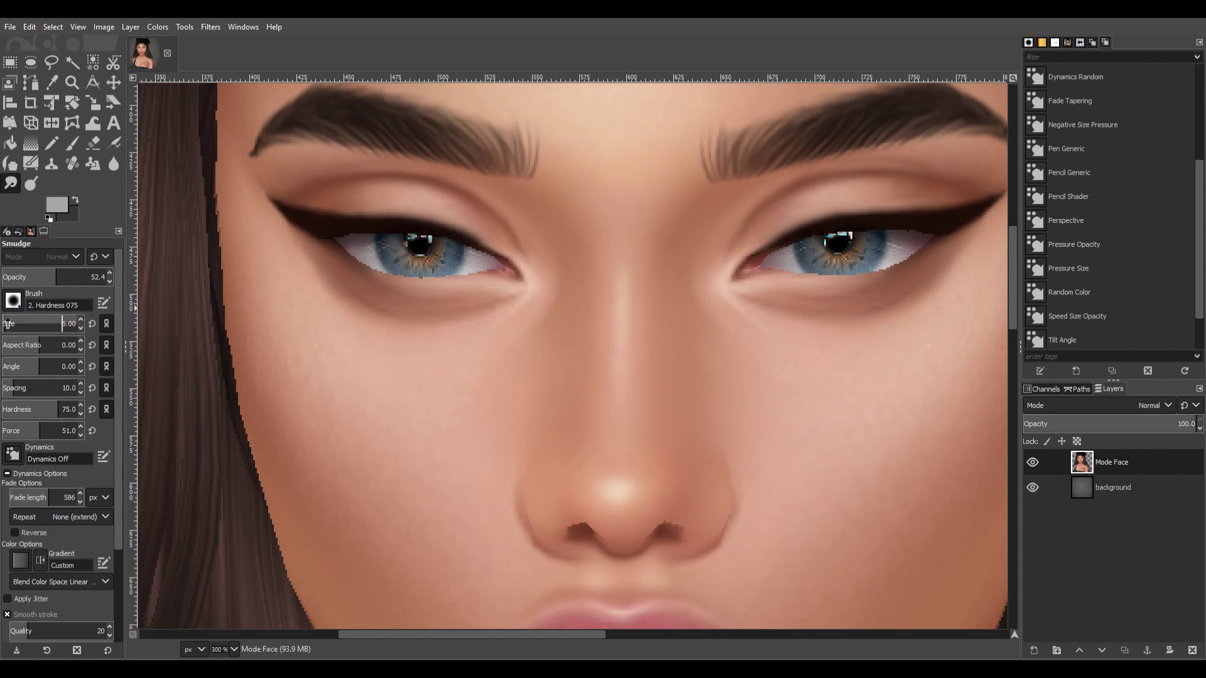
pyautogui.hotkey('shift', 'u')
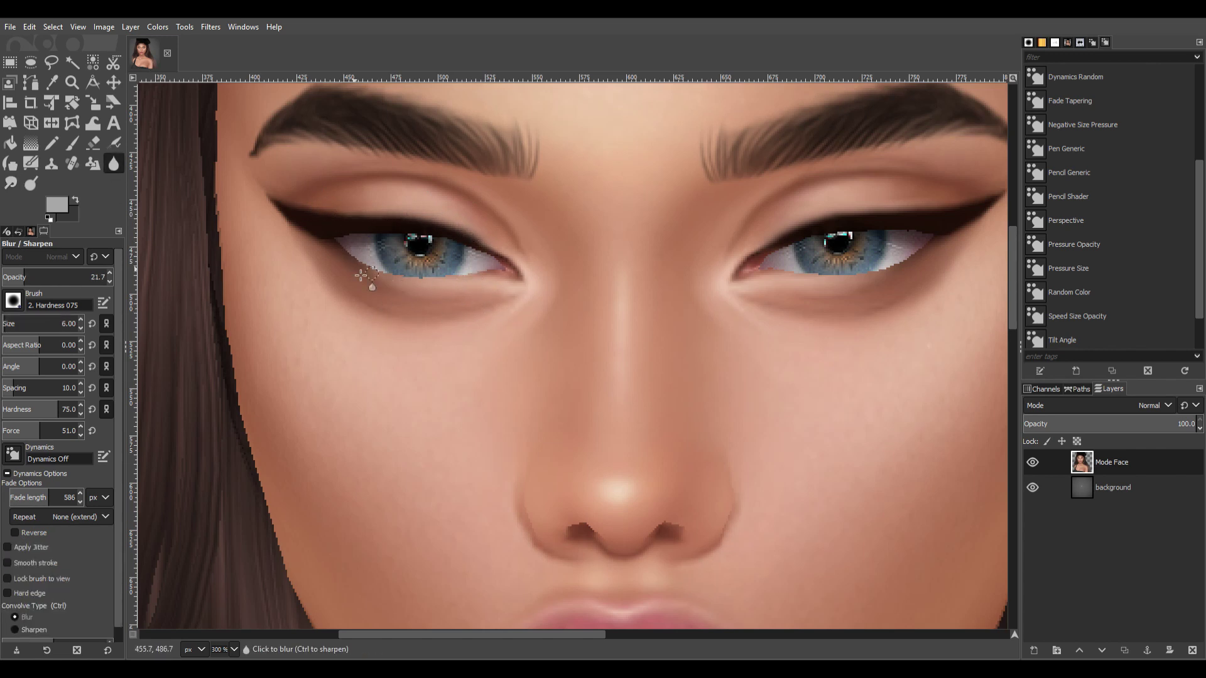
pyautogui.press('s')
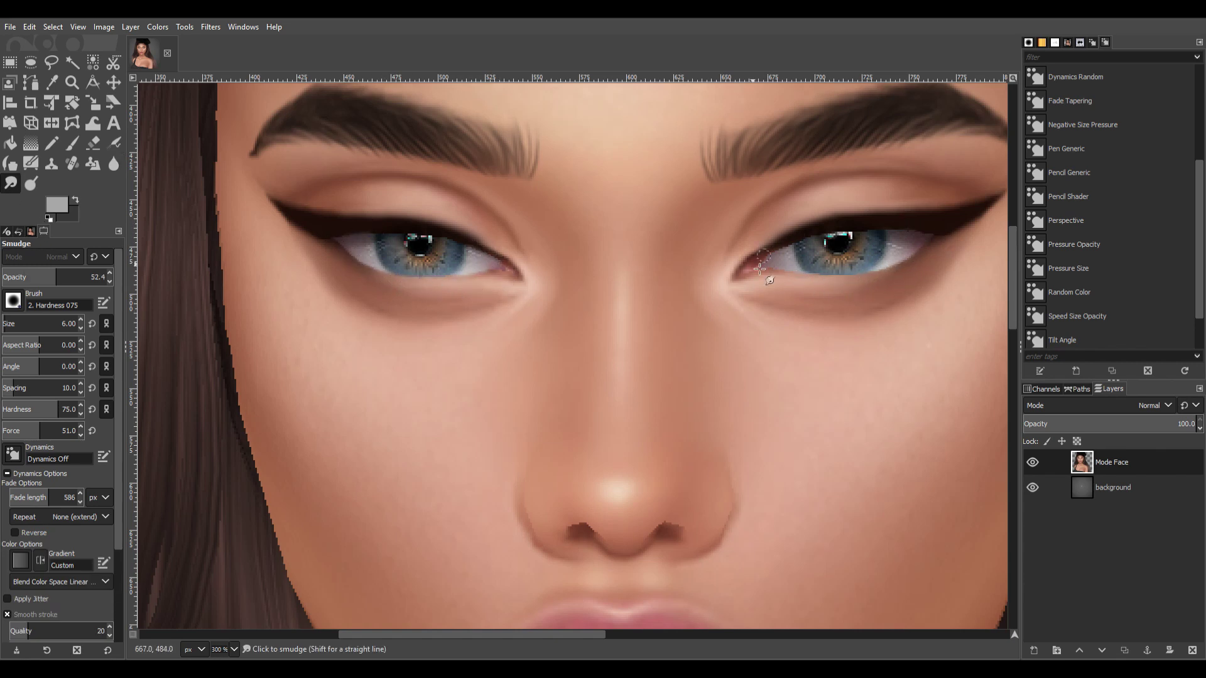
pyautogui.scroll(-5, 510, 262)
# Smudge the skin around the nose and cheeks with a larger brush at lower strength.
pyautogui.scroll(1, 669, 362)
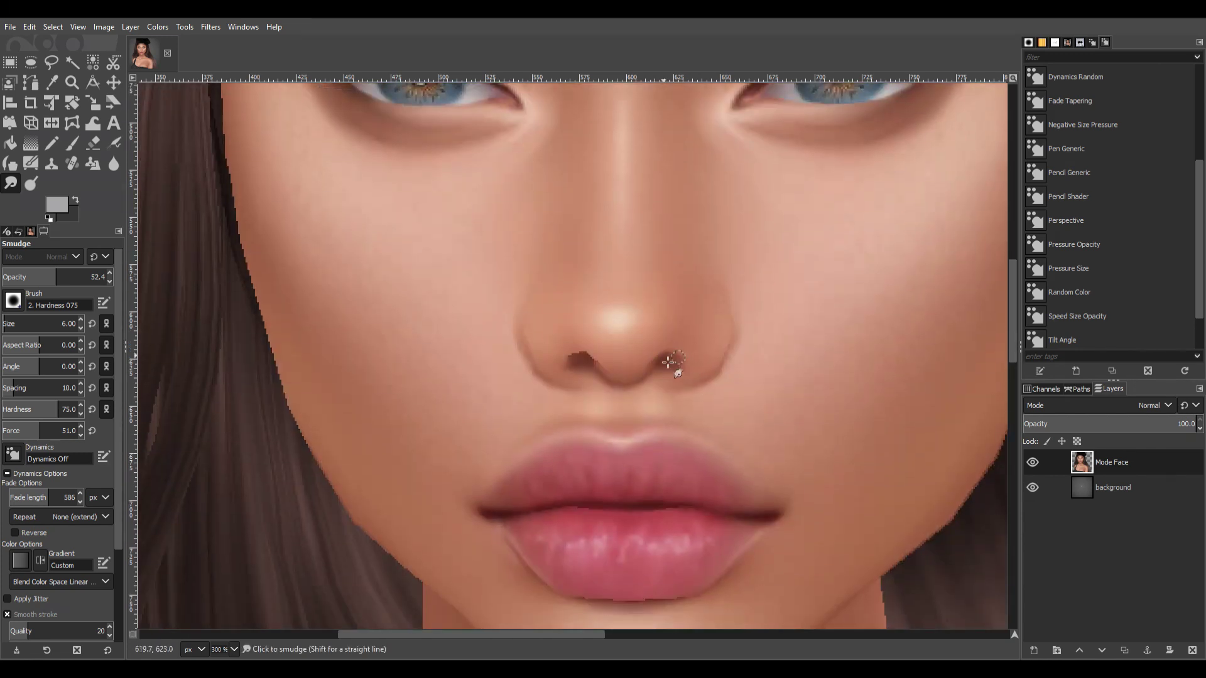
pyautogui.press(']')
pyautogui.press(']')
pyautogui.press(']')
pyautogui.scroll(-5, 578, 370)
pyautogui.scroll(2, 673, 481)
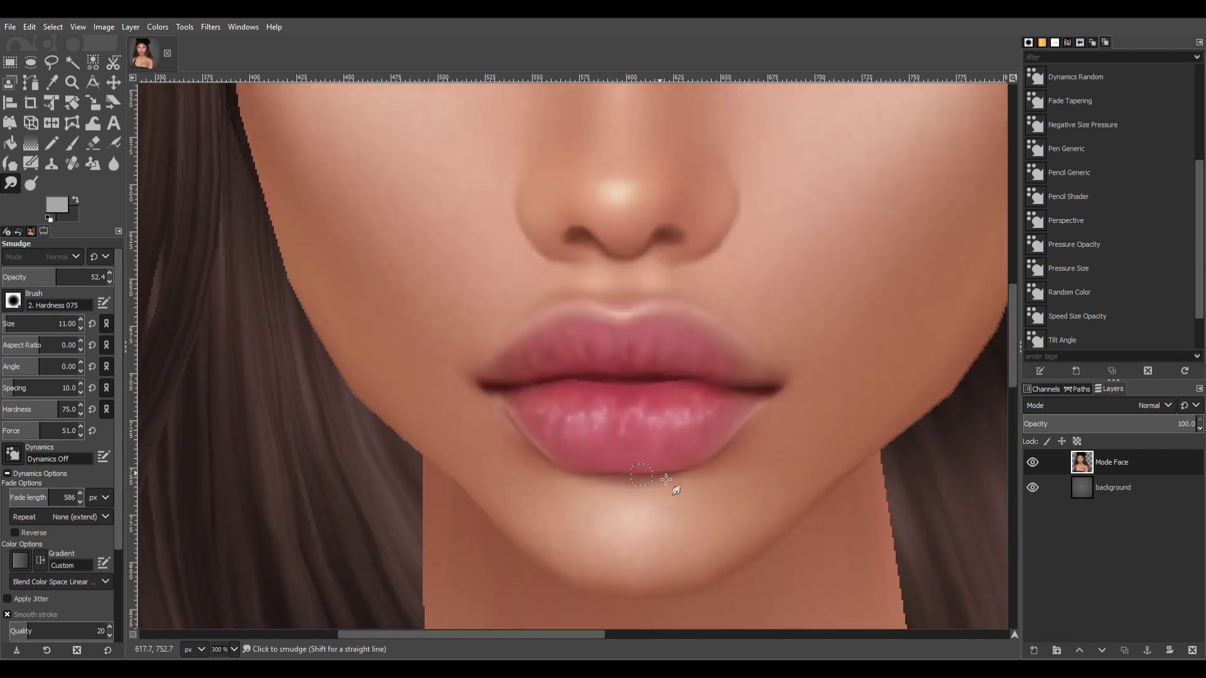
pyautogui.click(51, 277)
pyautogui.scroll(-2, 38, 324)
pyautogui.scroll(-4, 802, 390)
pyautogui.scroll(3, 916, 393)
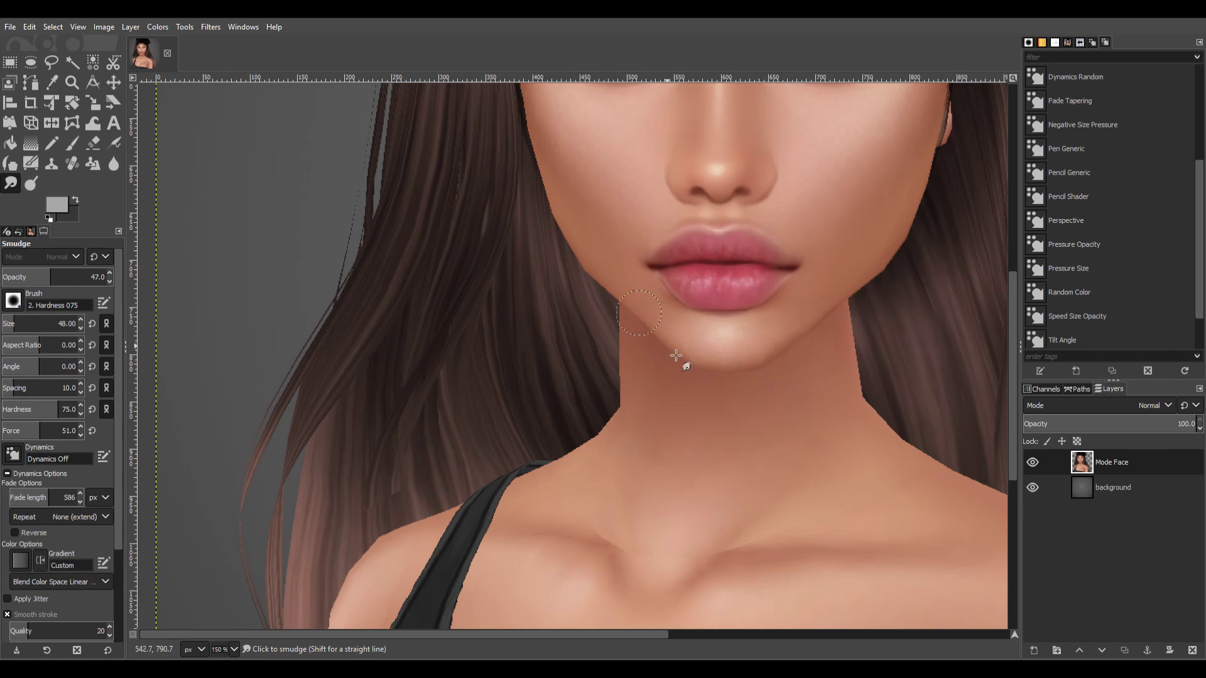
pyautogui.scroll(3, 519, 211)
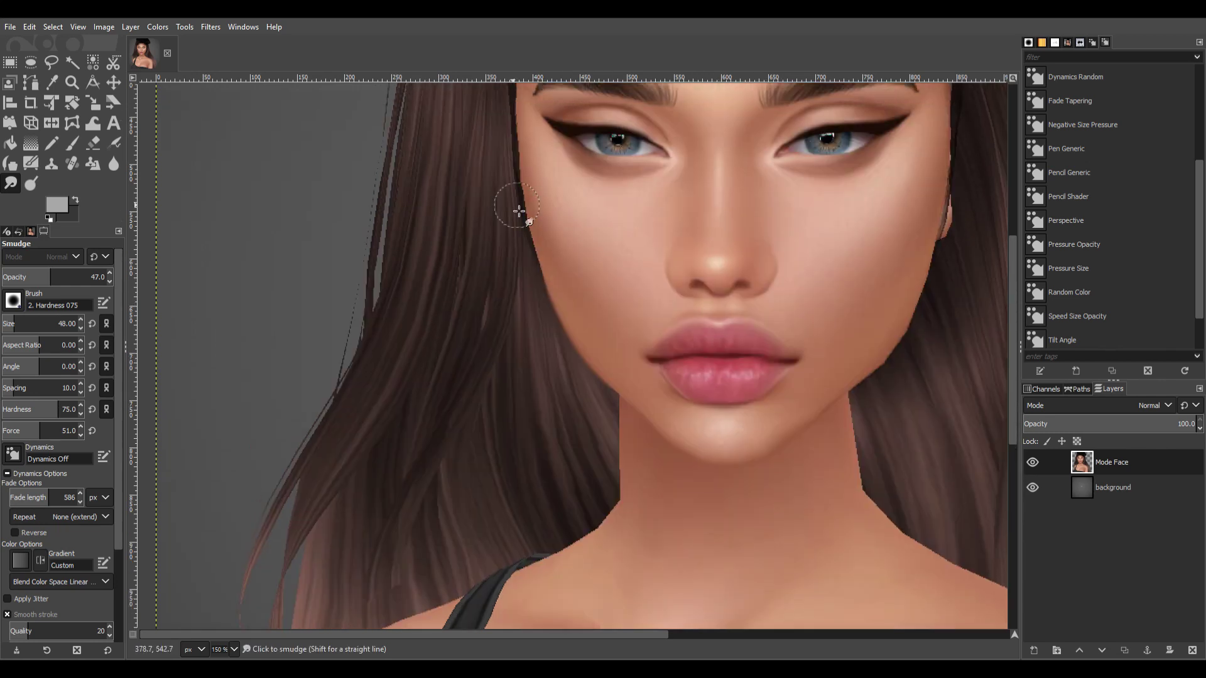
# Shrink the smudge brush and smooth the lip corners and chin edges.
pyautogui.press('[')
pyautogui.press('[')
pyautogui.press('[')
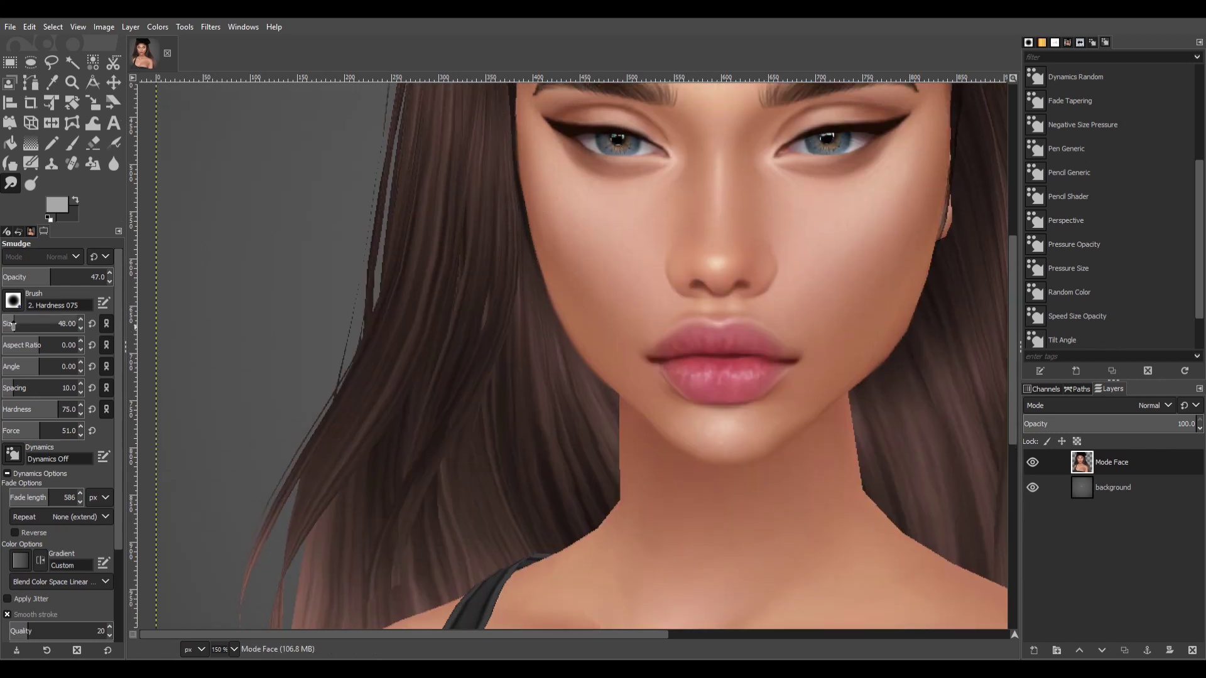
pyautogui.scroll(-3, 945, 220)
pyautogui.scroll(4, 538, 393)
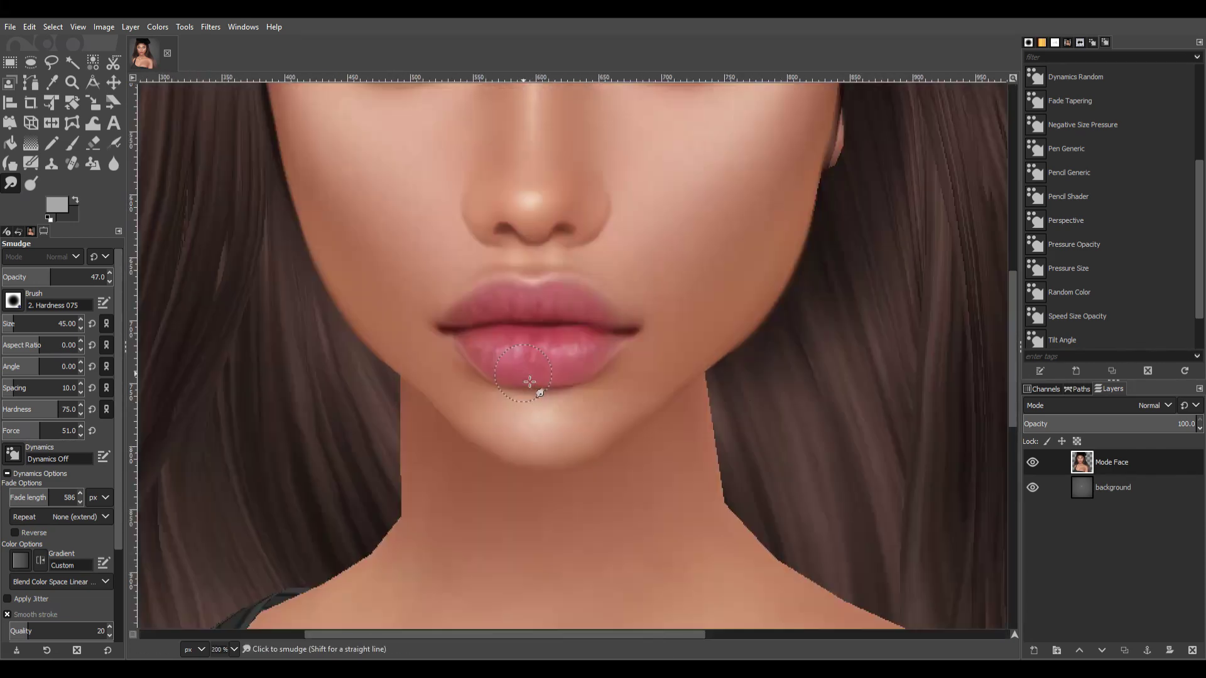
pyautogui.press('[')
pyautogui.press('[')
pyautogui.press('[')
pyautogui.scroll(-4, 666, 229)
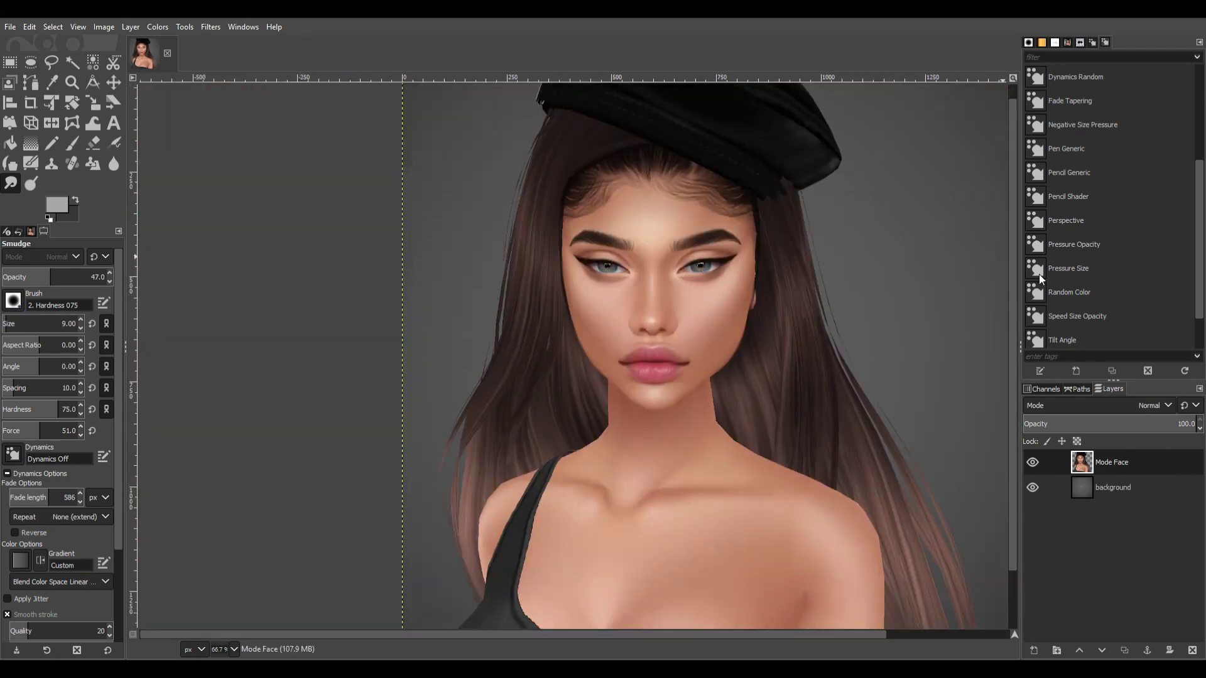
pyautogui.scroll(4, 150, 332)
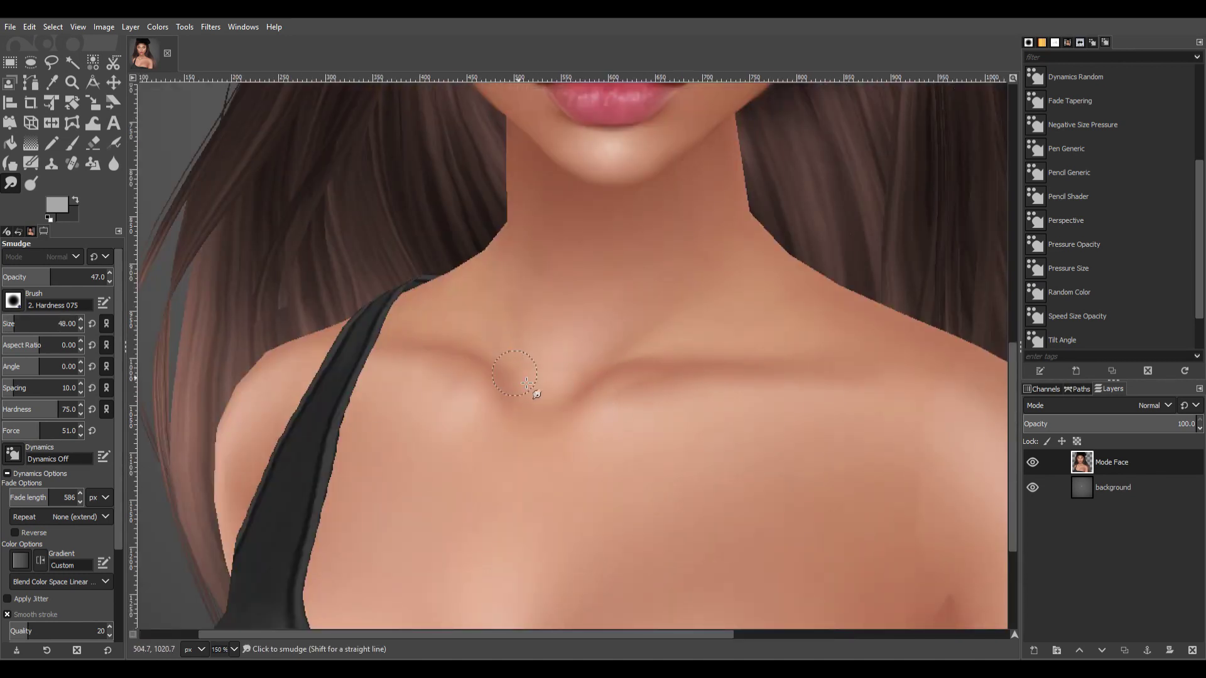
# Blend the collarbone and chest with a much larger smudge brush and soften the neck's hair edge.
pyautogui.scroll(-5, 583, 598)
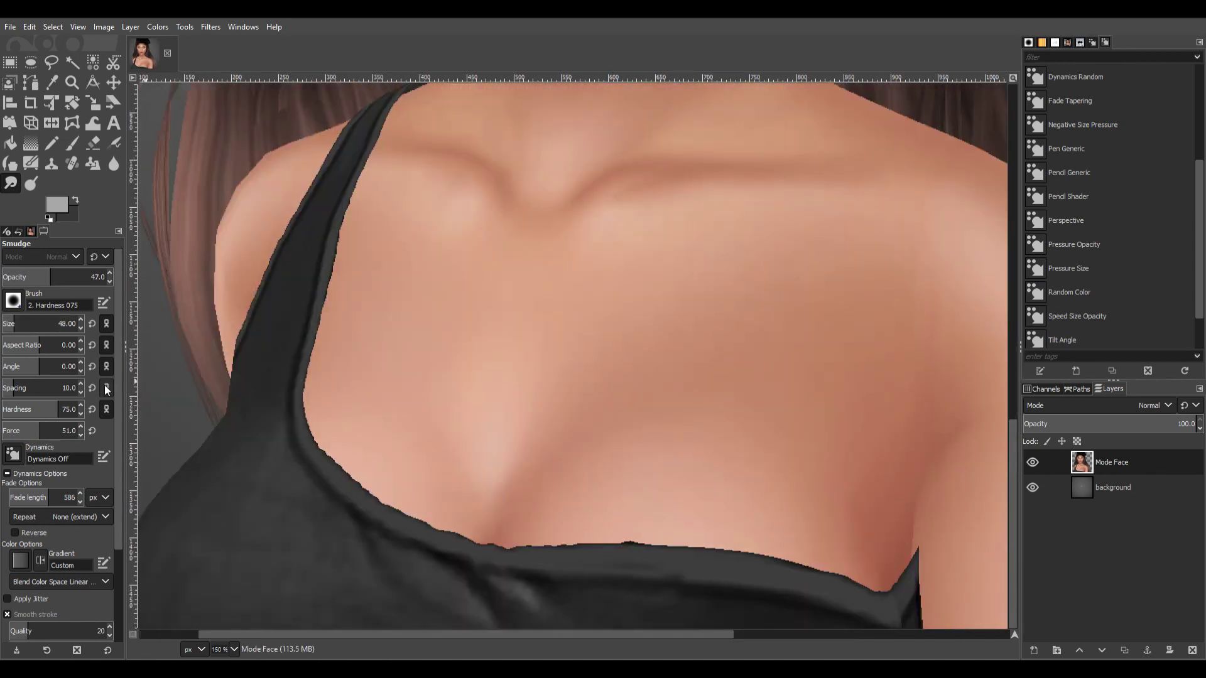
pyautogui.press(']')
pyautogui.press(']')
pyautogui.press(']')
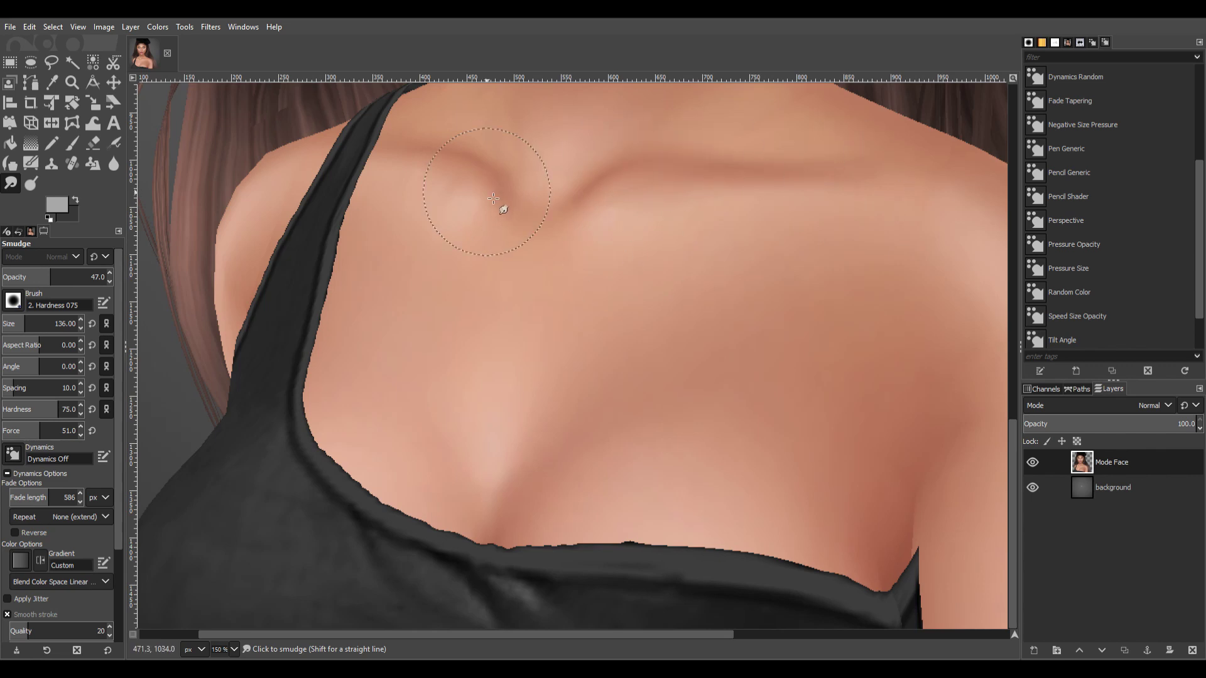
pyautogui.scroll(-4, 502, 210)
pyautogui.scroll(4, 700, 284)
pyautogui.scroll(-1, 12, 304)
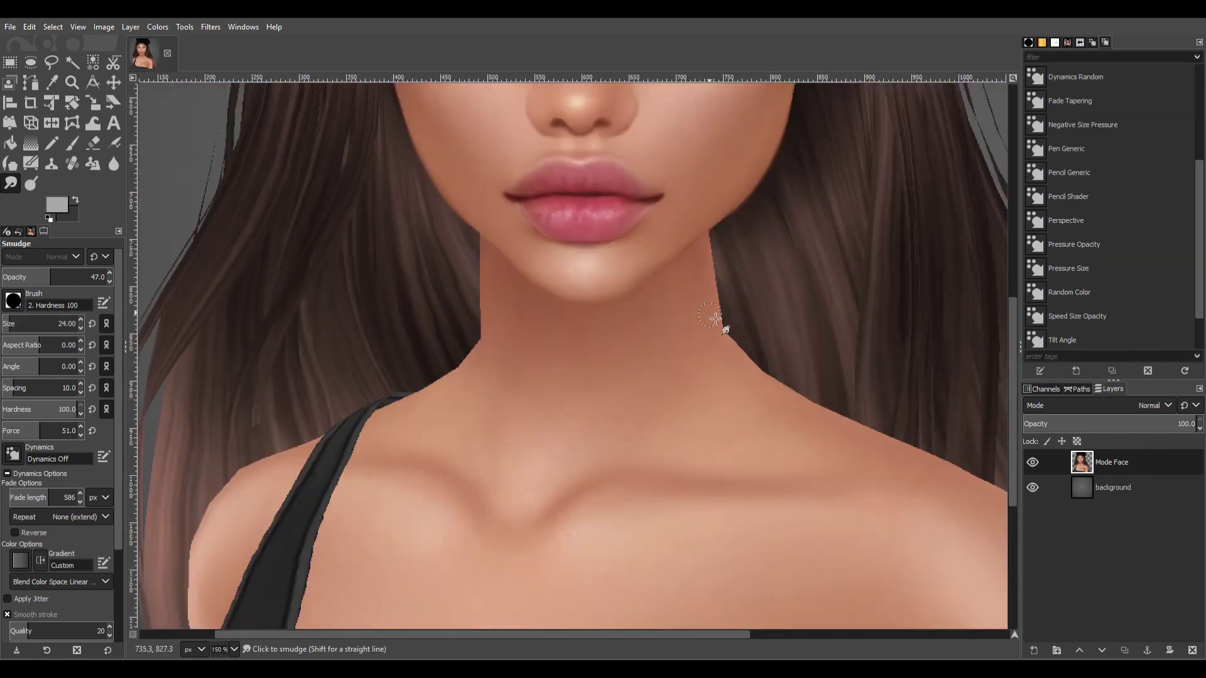
pyautogui.moveTo(478, 341)
pyautogui.mouseDown()
pyautogui.moveTo(412, 416)
pyautogui.moveTo(465, 385)
pyautogui.moveTo(487, 303)
pyautogui.mouseUp()
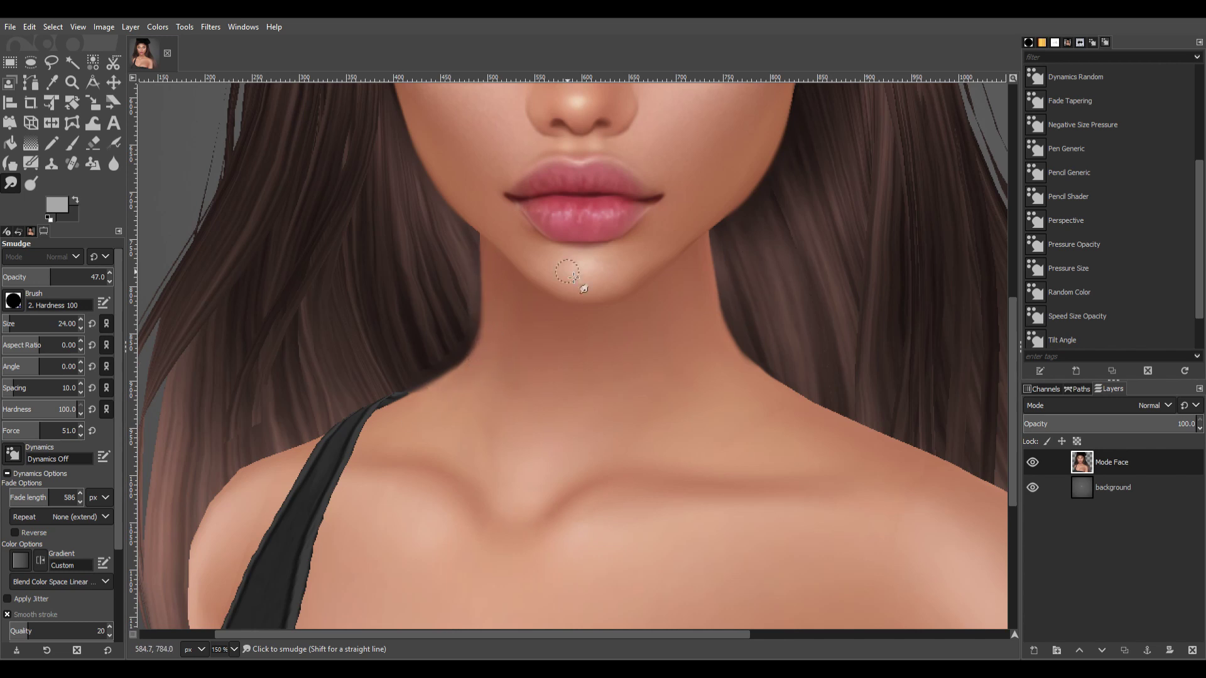
# Add a trial eyeshadow layer, test a grey dab, then undo it and reset to black.
pyautogui.scroll(-3, 552, 295)
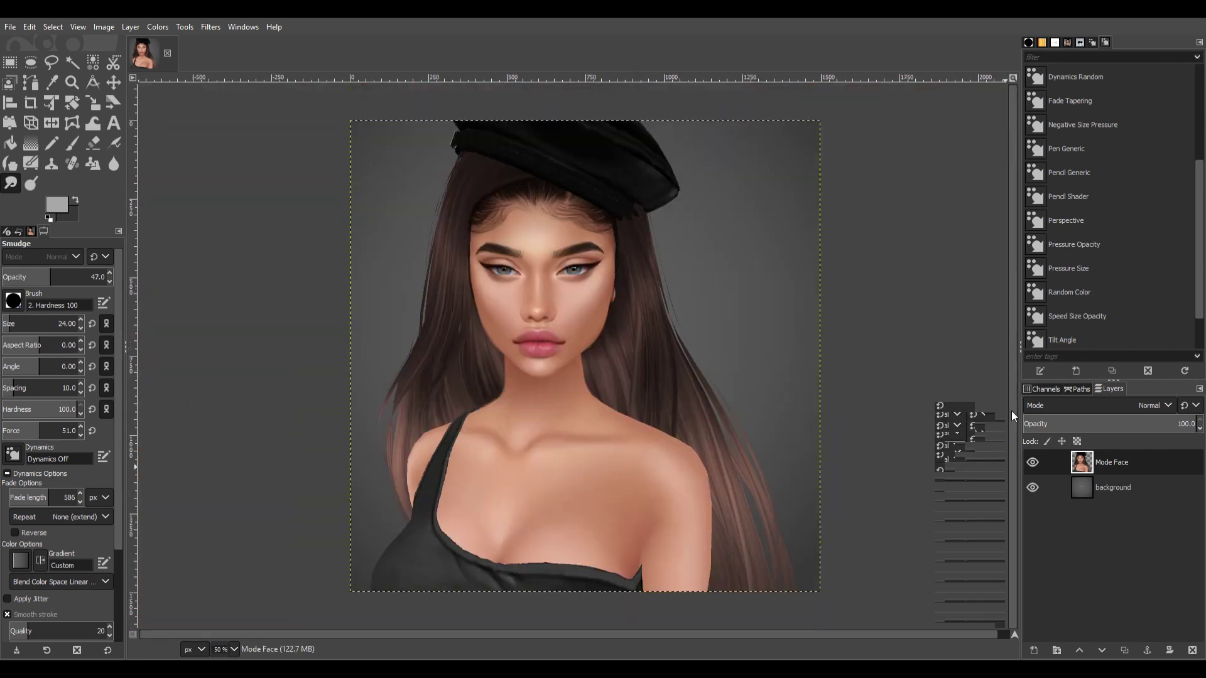
pyautogui.scroll(4, 572, 289)
pyautogui.keyDown('shift'); pyautogui.click(1033, 650); pyautogui.keyUp('shift')
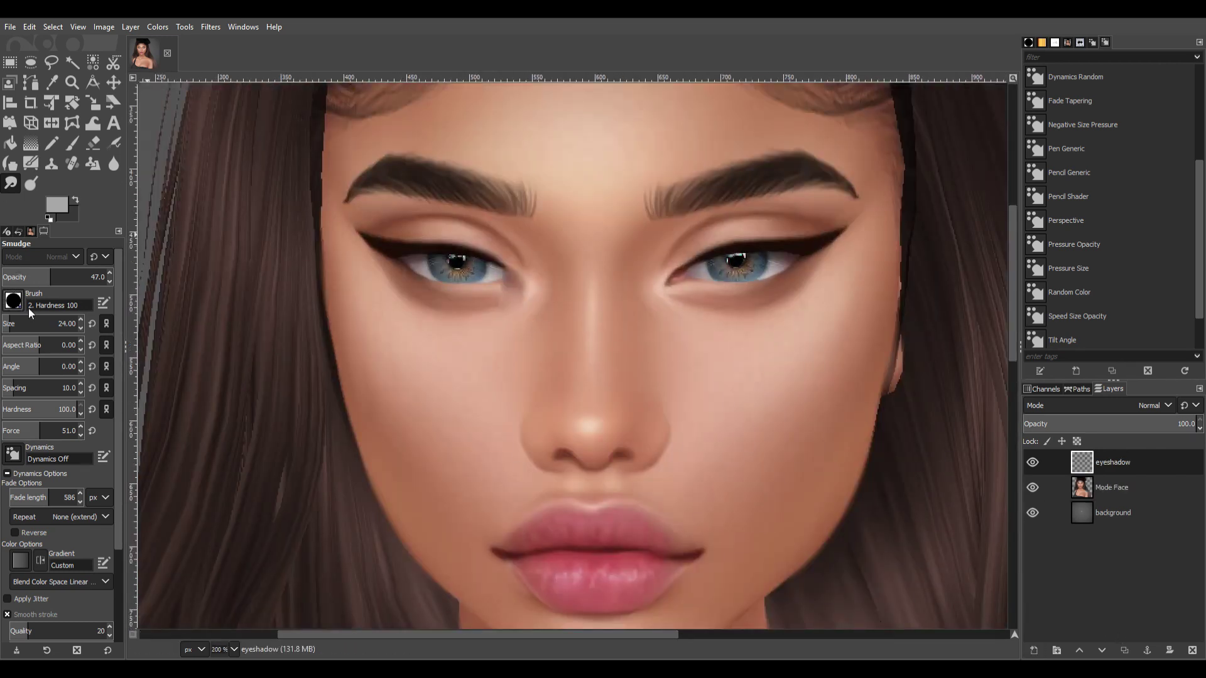
pyautogui.press('p')
pyautogui.click(795, 236)
pyautogui.press('x')
pyautogui.hotkey('ctrl', 'z')
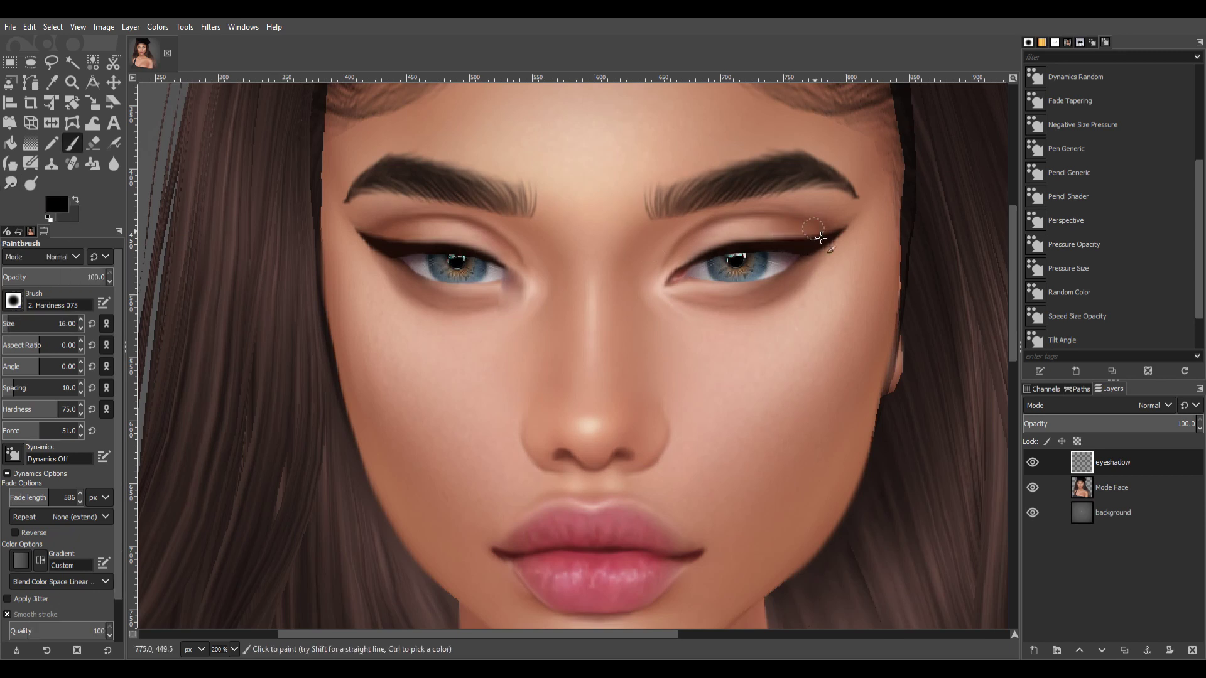
# Paint trial dark shadow over both upper lids and under both eyes.
pyautogui.moveTo(386, 230); pyautogui.dragTo(406, 254)
pyautogui.moveTo(810, 257); pyautogui.dragTo(785, 283)
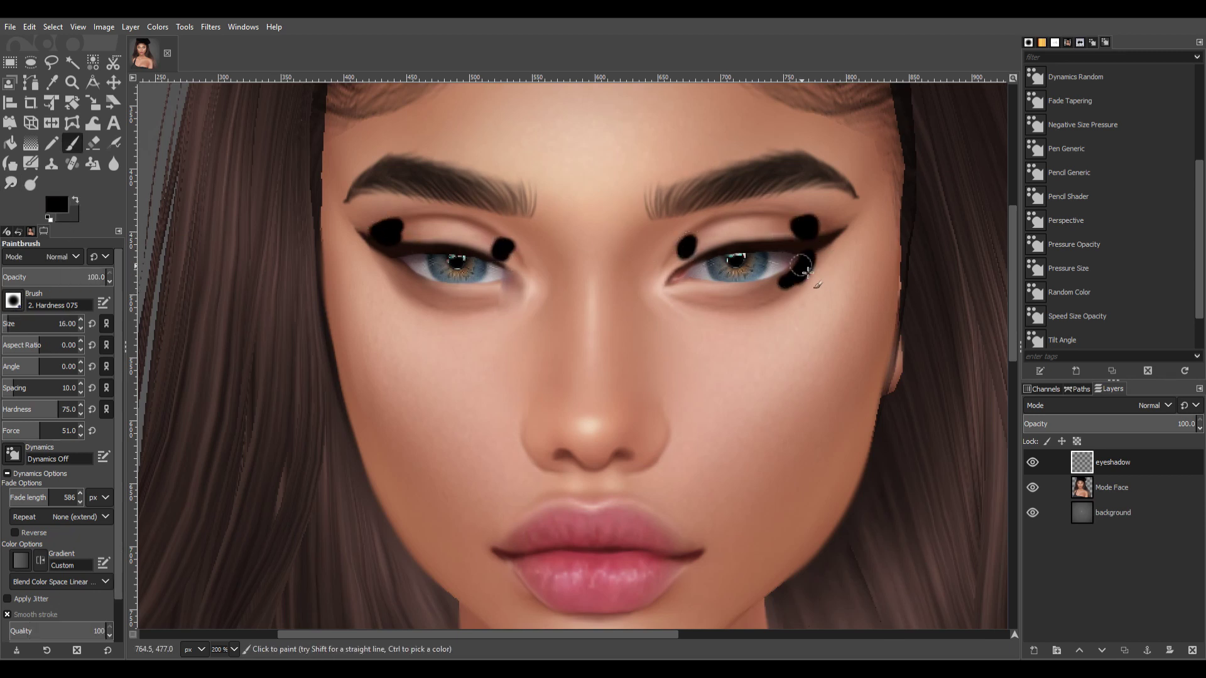
pyautogui.moveTo(377, 245); pyautogui.dragTo(409, 279)
pyautogui.moveTo(715, 258)
pyautogui.mouseDown()
pyautogui.moveTo(779, 223)
pyautogui.moveTo(804, 232)
pyautogui.mouseUp()
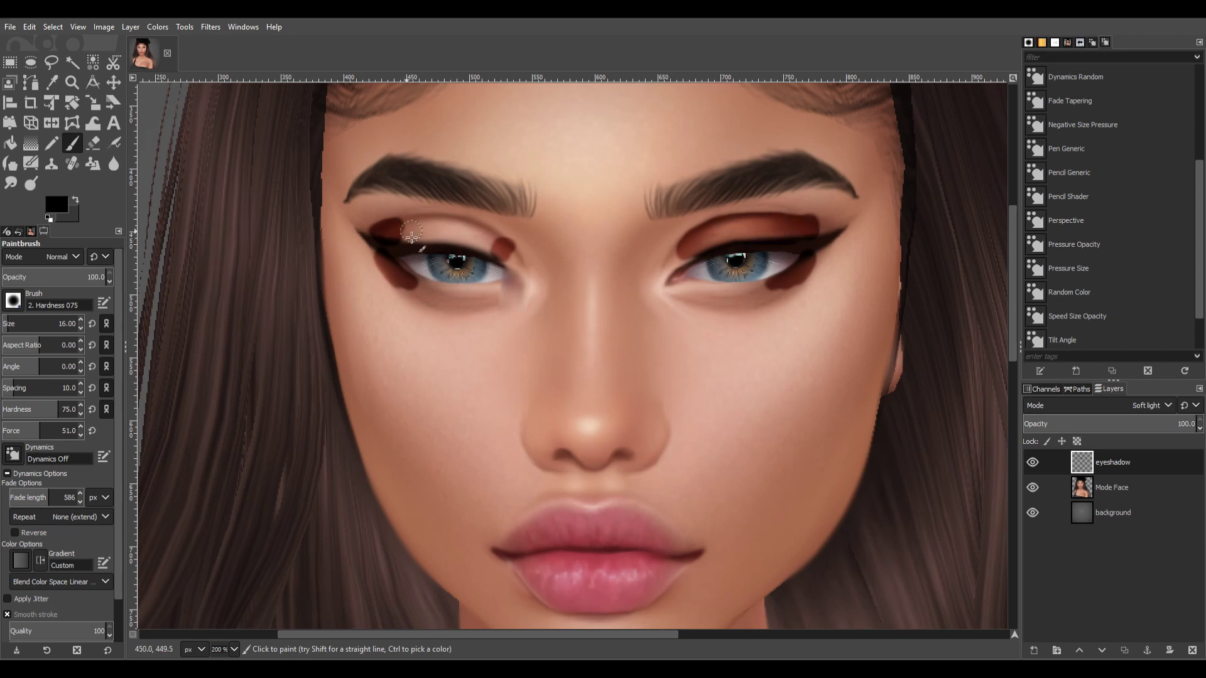
pyautogui.moveTo(395, 235); pyautogui.dragTo(474, 235)
pyautogui.moveTo(372, 258); pyautogui.dragTo(439, 292)
pyautogui.moveTo(804, 275); pyautogui.dragTo(726, 298)
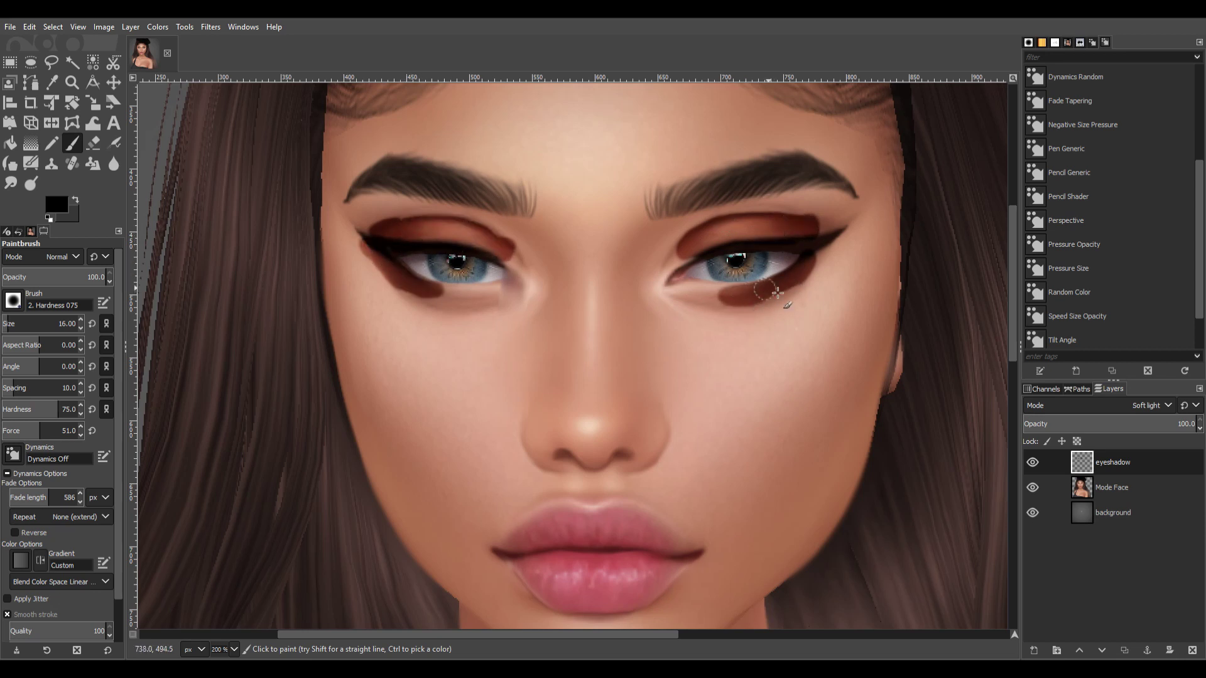
pyautogui.press('s')
pyautogui.scroll(3, 483, 327)
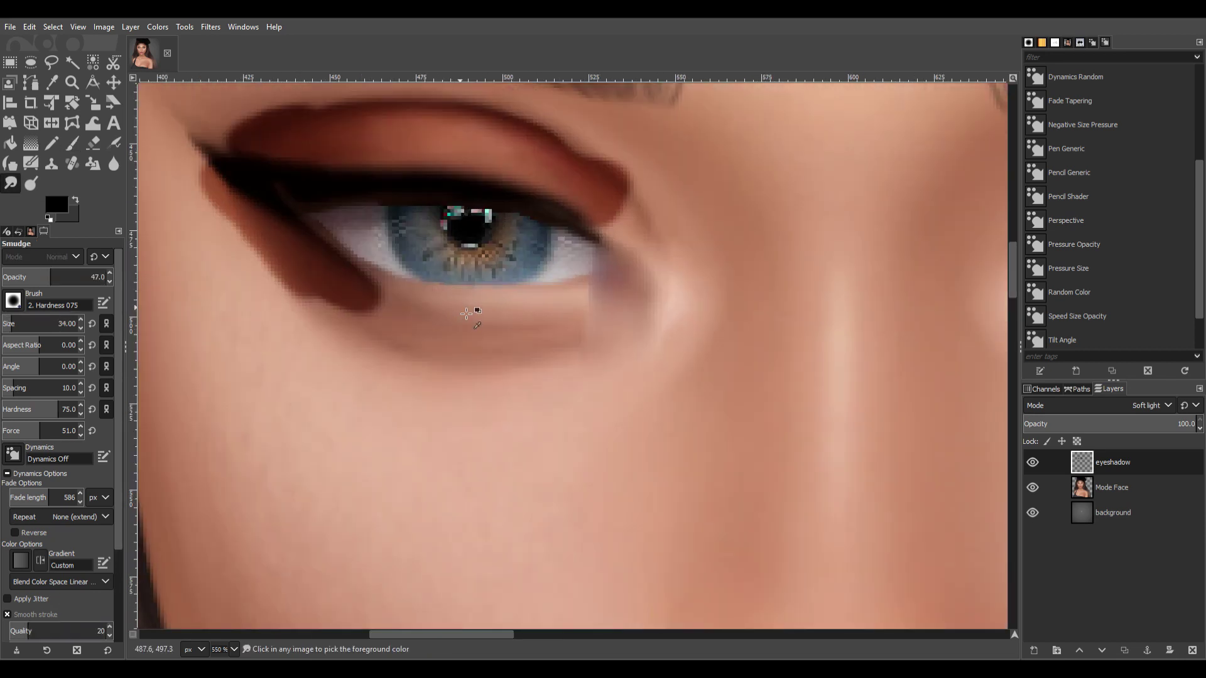
pyautogui.scroll(-5, 440, 352)
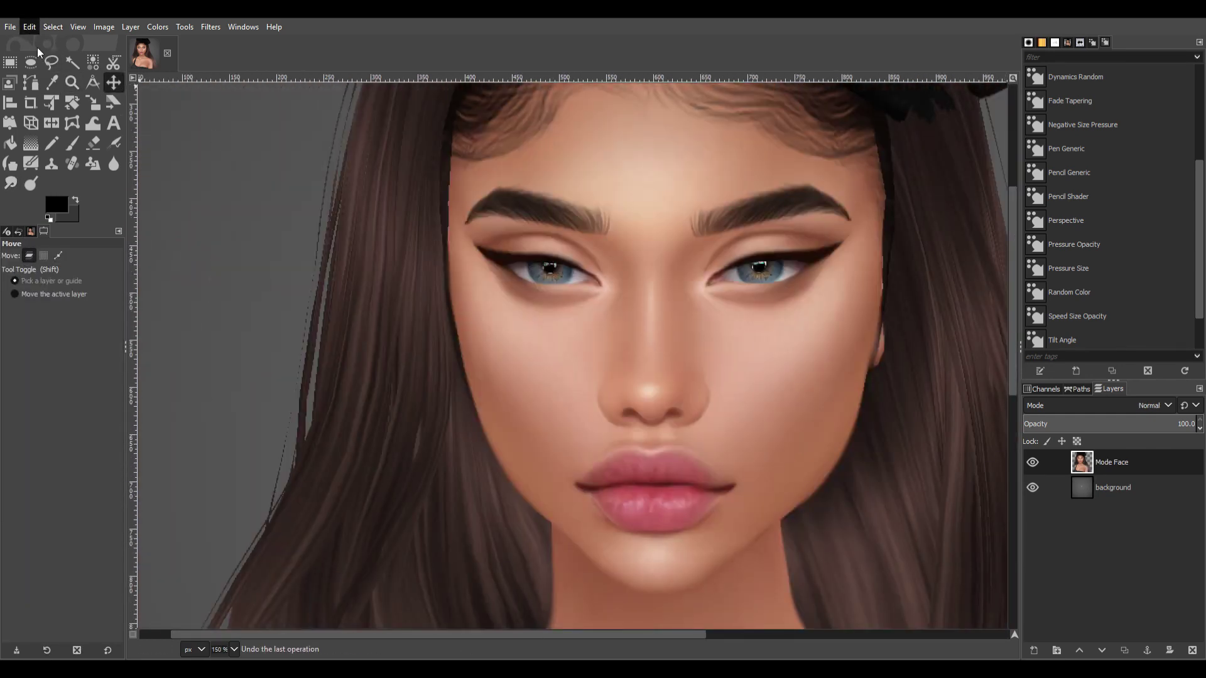
# On a new layer, paint black shadow across both upper lids and under both eyes.
pyautogui.press('-')
pyautogui.press('-')
pyautogui.press('-')
pyautogui.press('-')
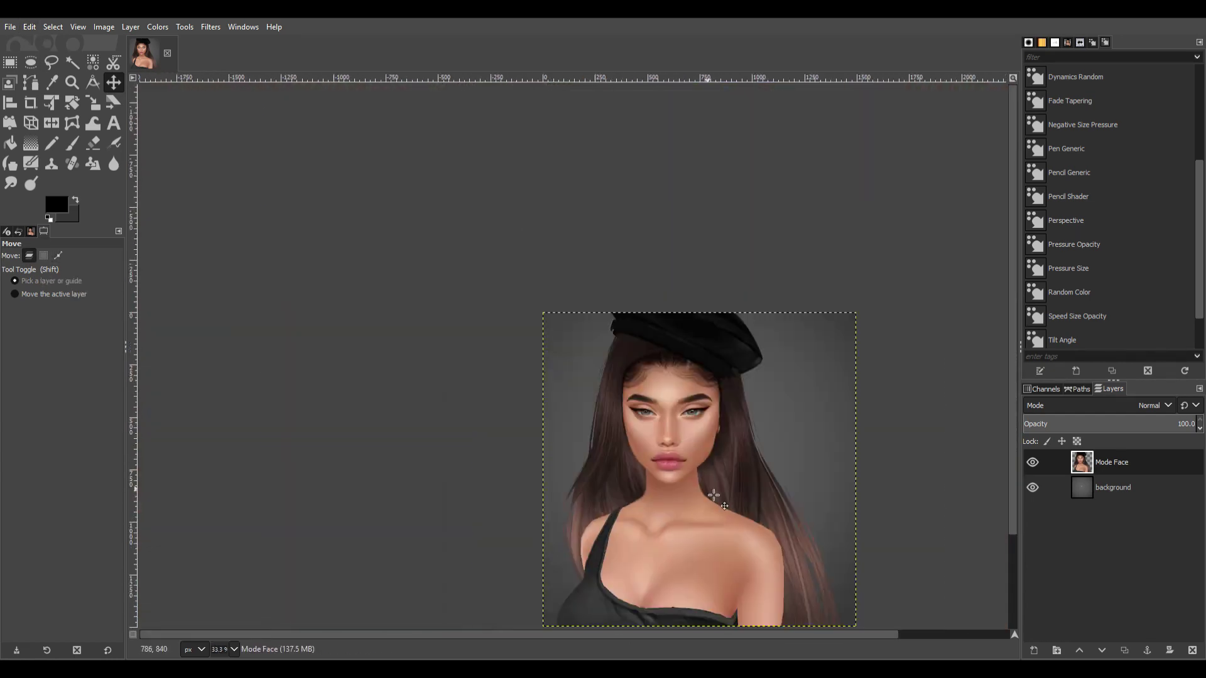
pyautogui.press('+')
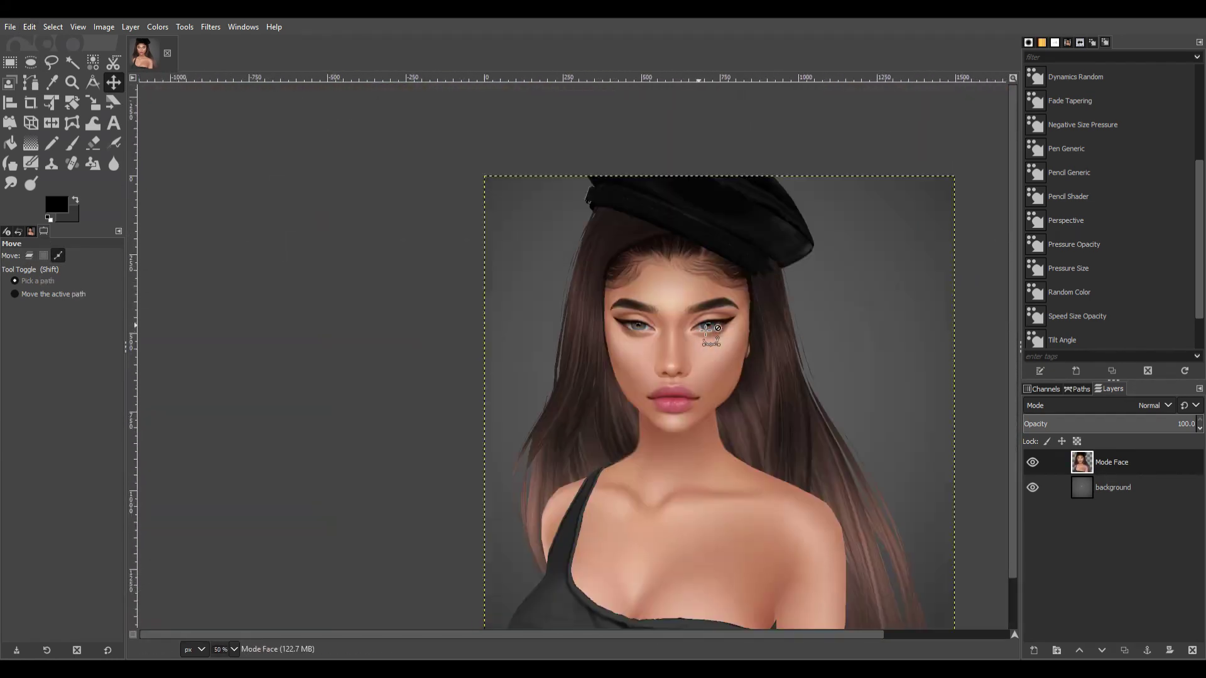
pyautogui.press('+')
pyautogui.press('+')
pyautogui.press('+')
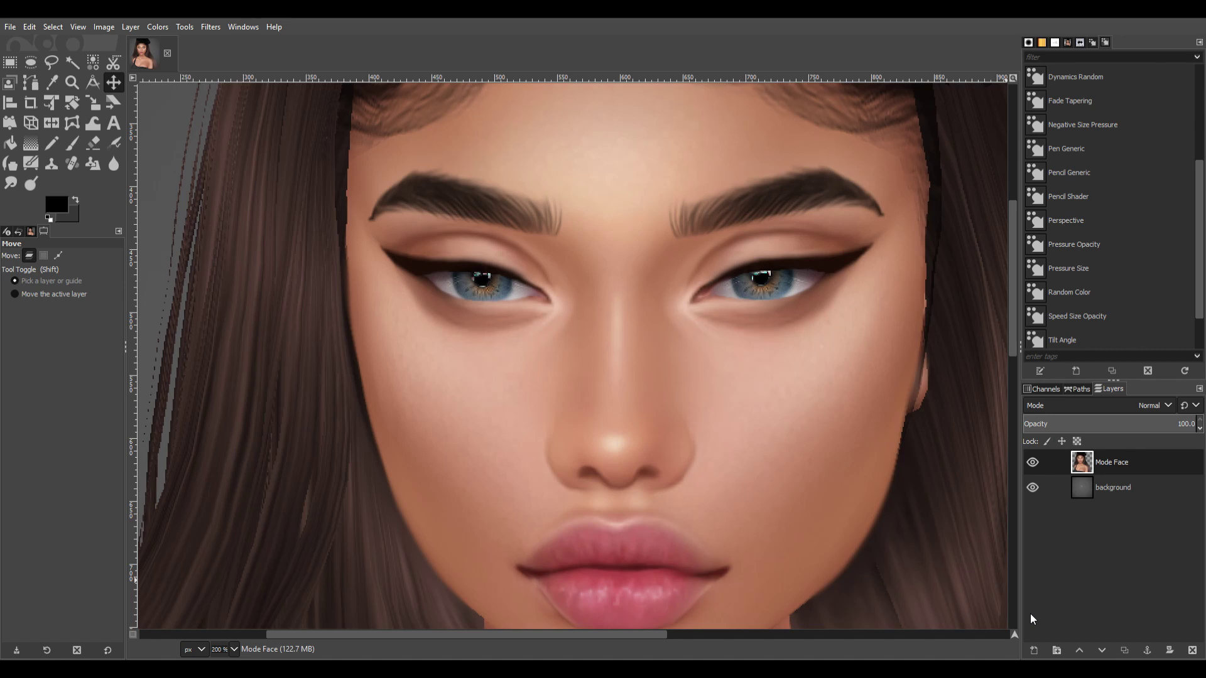
pyautogui.hotkey('shift', 'ctrl', 'n')
pyautogui.press('p')
pyautogui.moveTo(405, 253); pyautogui.dragTo(530, 261)
pyautogui.scroll(-10, 1132, 408)
pyautogui.press(']')
pyautogui.moveTo(857, 248); pyautogui.dragTo(709, 277)
pyautogui.press('[')
pyautogui.press('[')
pyautogui.press('[')
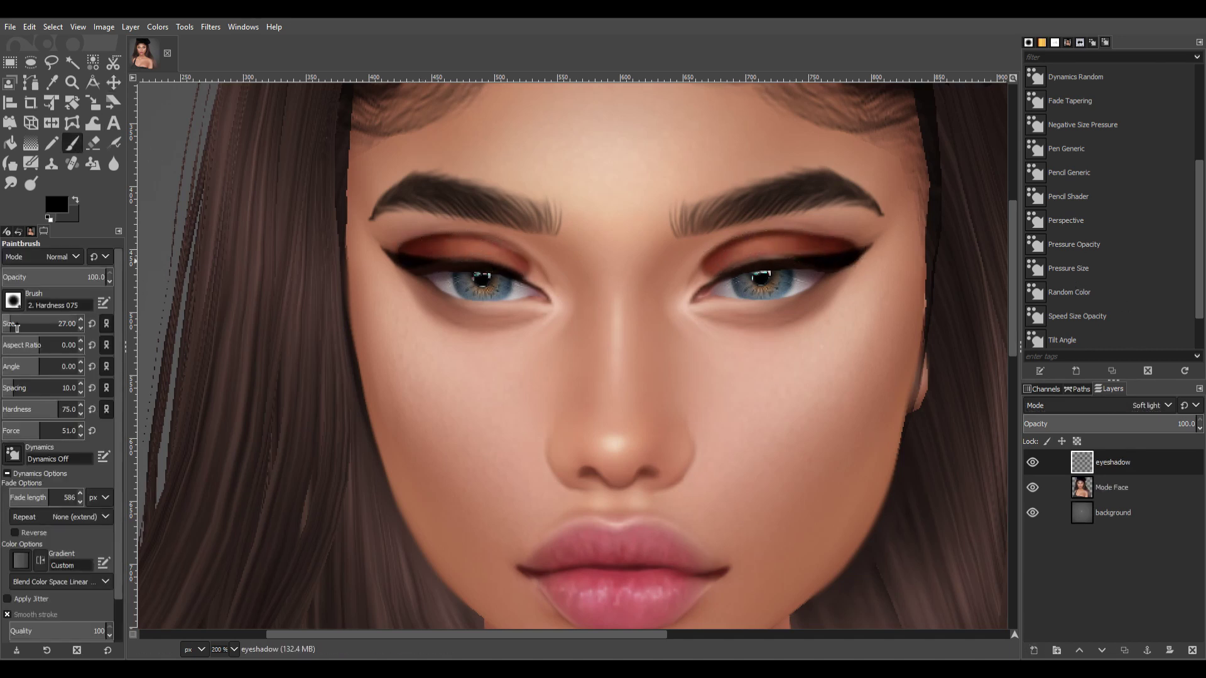
pyautogui.moveTo(402, 262); pyautogui.dragTo(524, 311)
pyautogui.moveTo(848, 274)
pyautogui.mouseDown()
pyautogui.moveTo(805, 311)
pyautogui.moveTo(728, 312)
pyautogui.mouseUp()
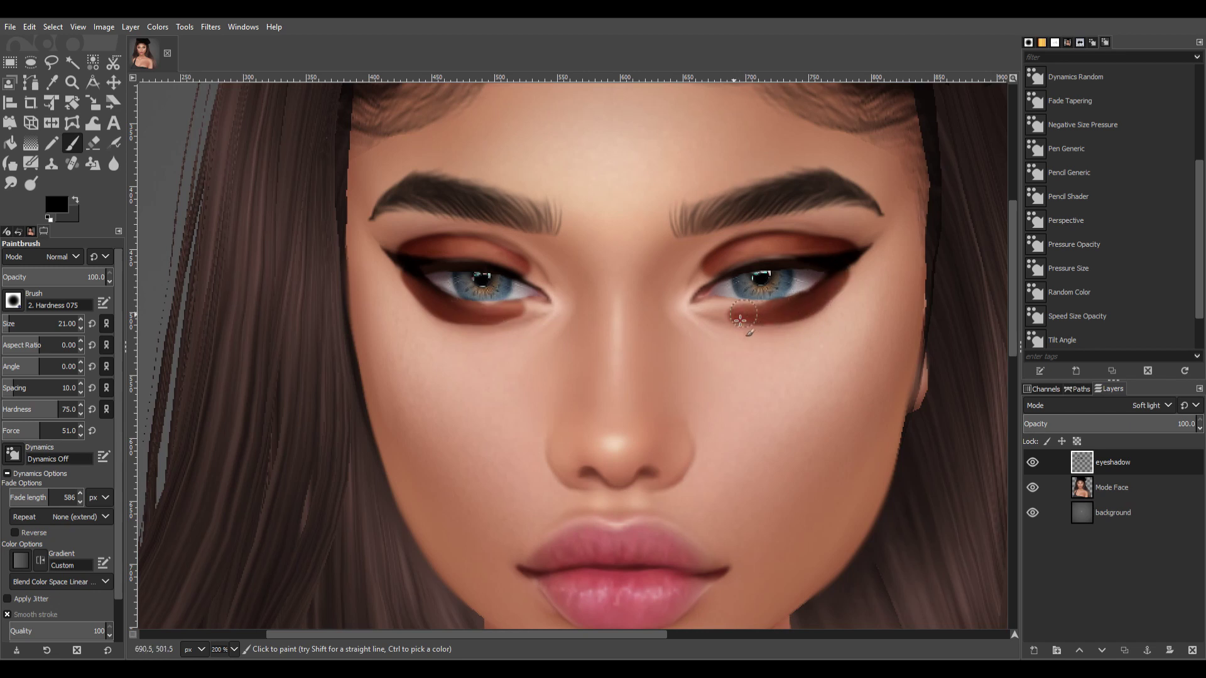
# Smudge and blur the eyeshadow softly, then add a new 'eyehshadow colour' layer.
pyautogui.press('s')
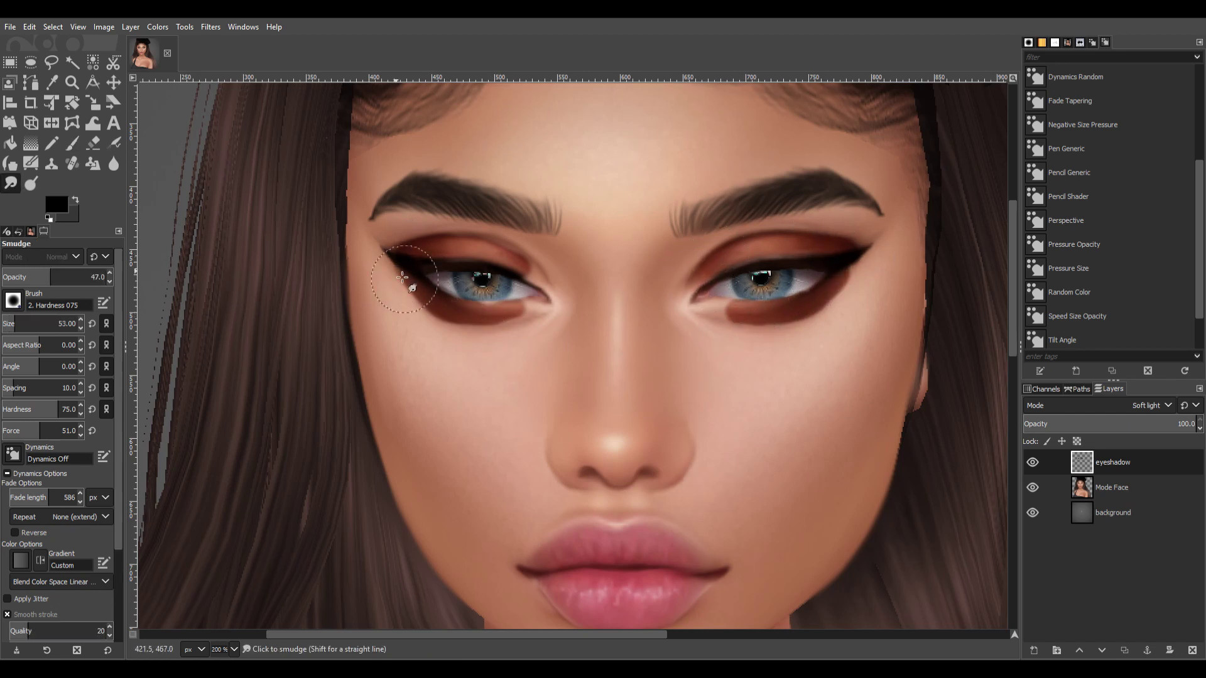
pyautogui.press('[')
pyautogui.press('[')
pyautogui.press('[')
pyautogui.moveTo(697, 306); pyautogui.dragTo(742, 316)
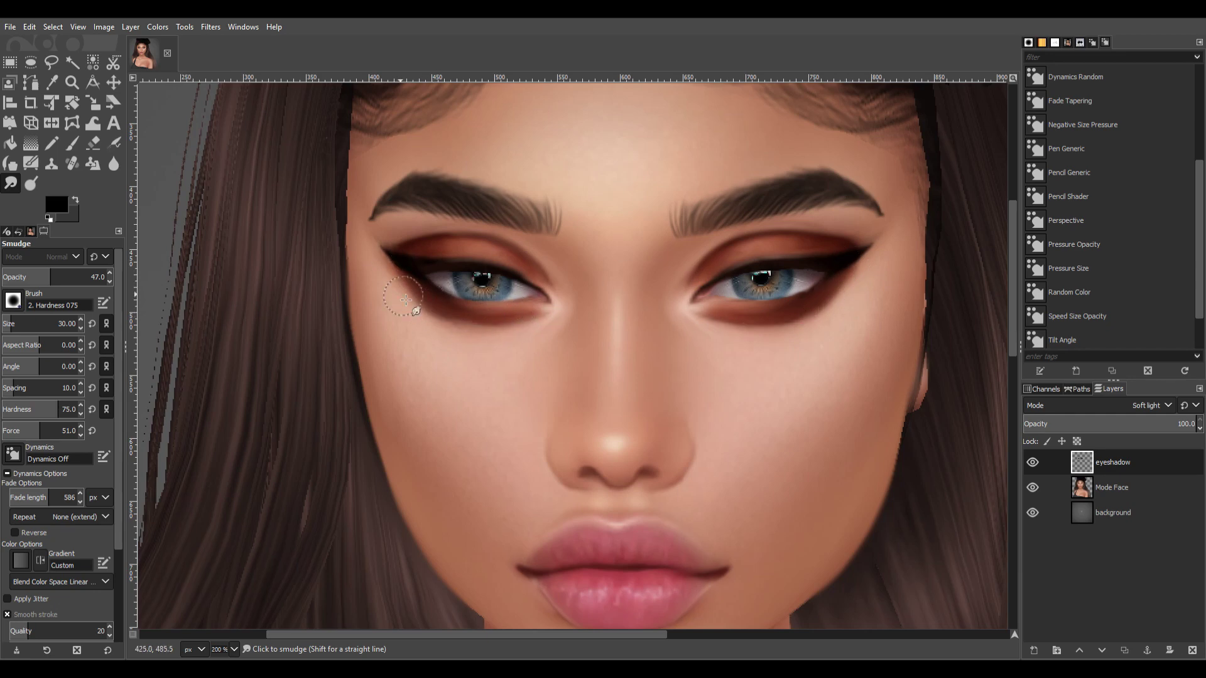
pyautogui.hotkey('shift', 'ctrl', 'f')
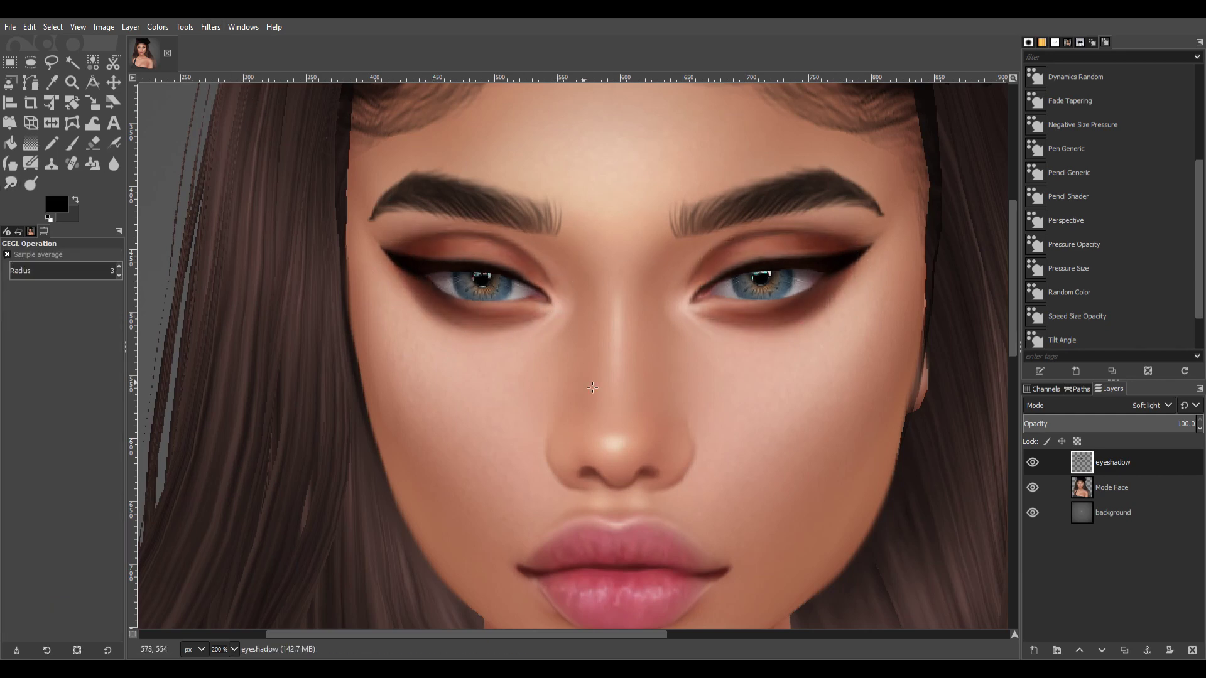
pyautogui.scroll(-4, 592, 388)
pyautogui.scroll(3, 592, 388)
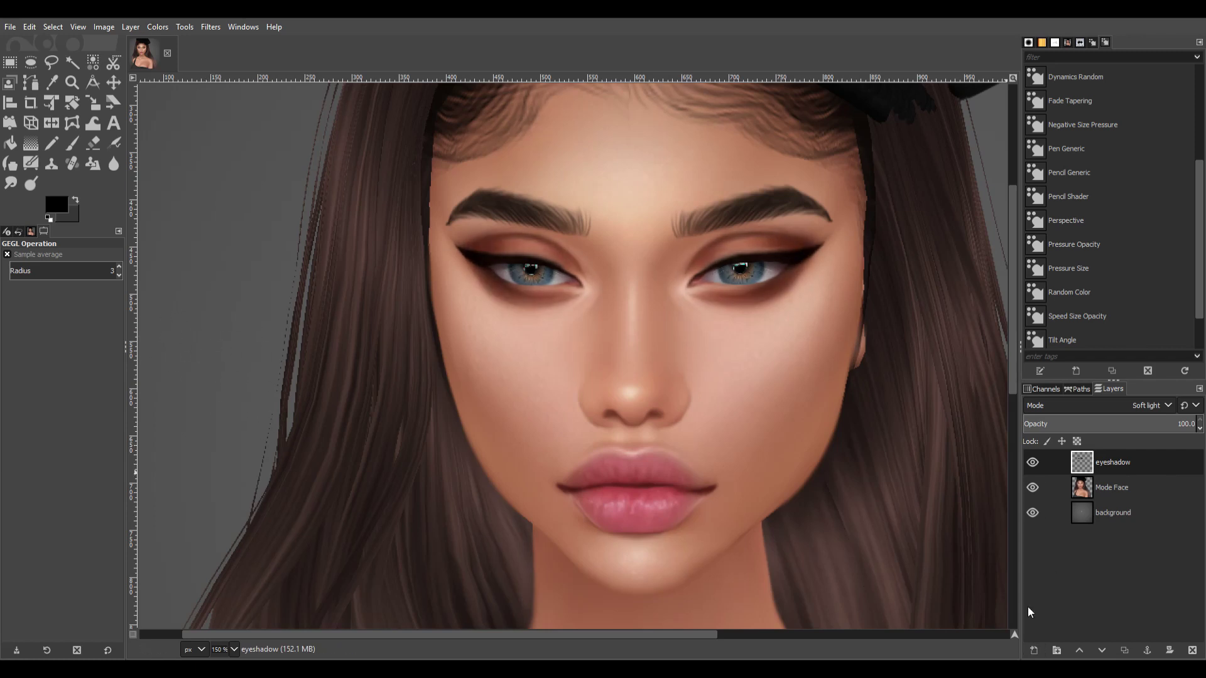
pyautogui.press('Return')
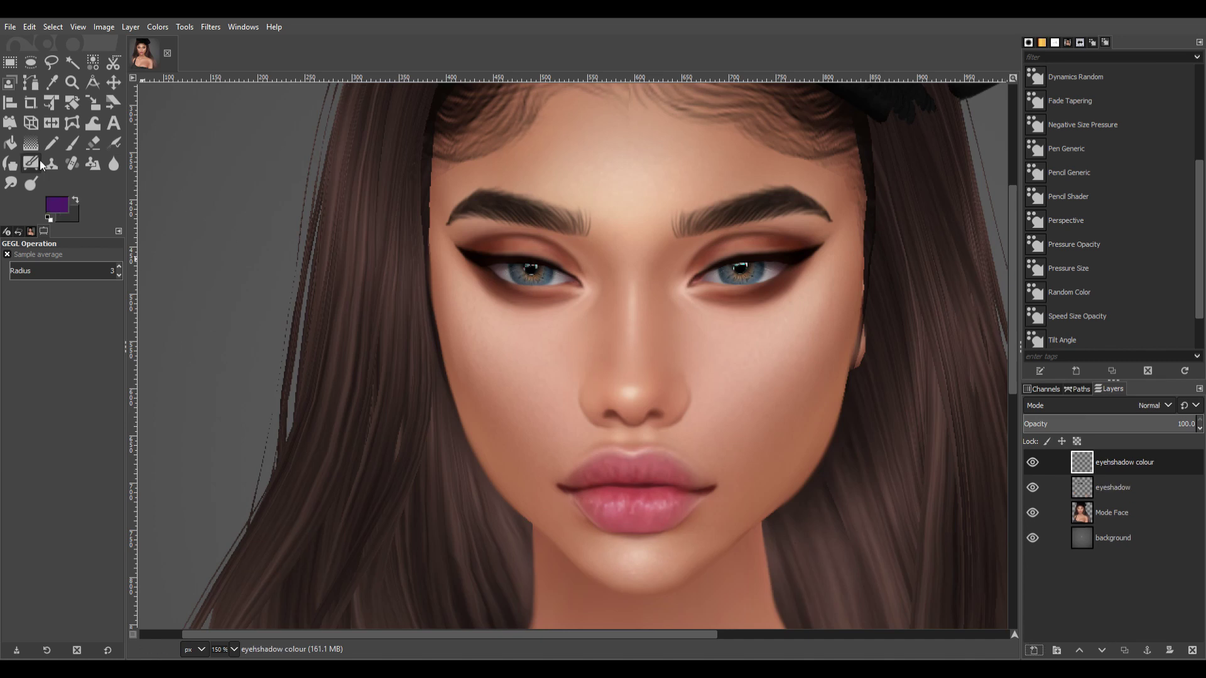
# Paint purple on the colour layer and smudge it across both lids and under-eyes.
pyautogui.click(73, 143)
pyautogui.moveTo(481, 246); pyautogui.dragTo(499, 242)
pyautogui.scroll(-13, 1152, 405)
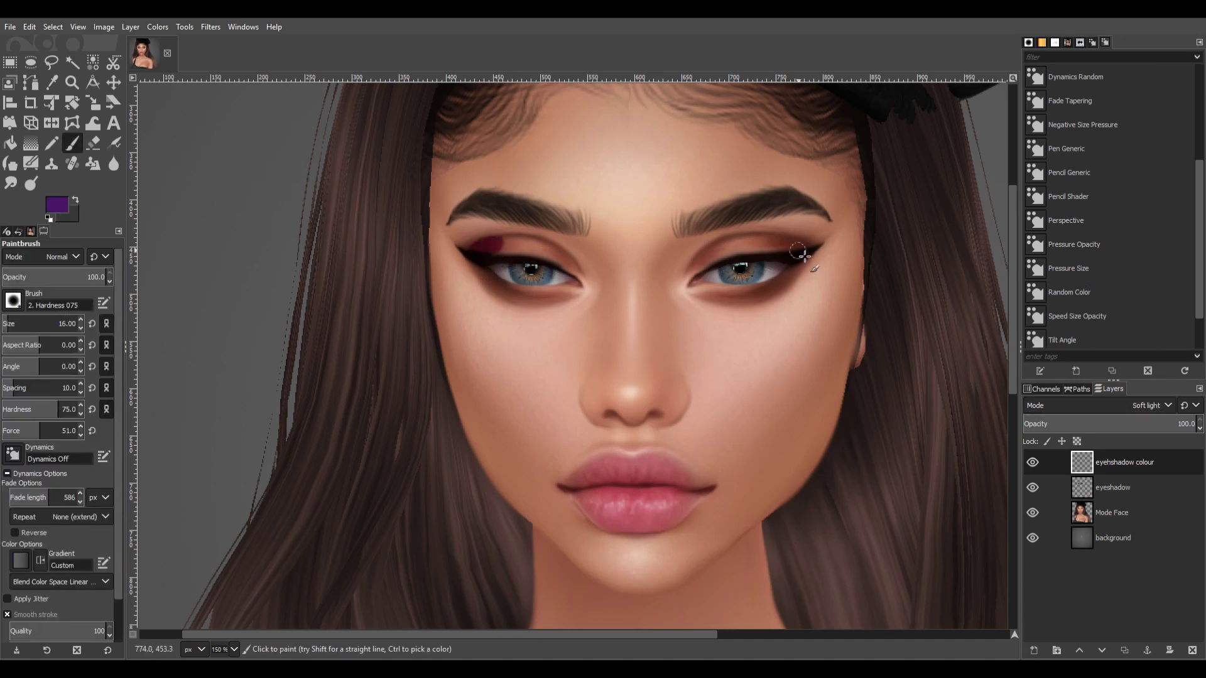
pyautogui.press('s')
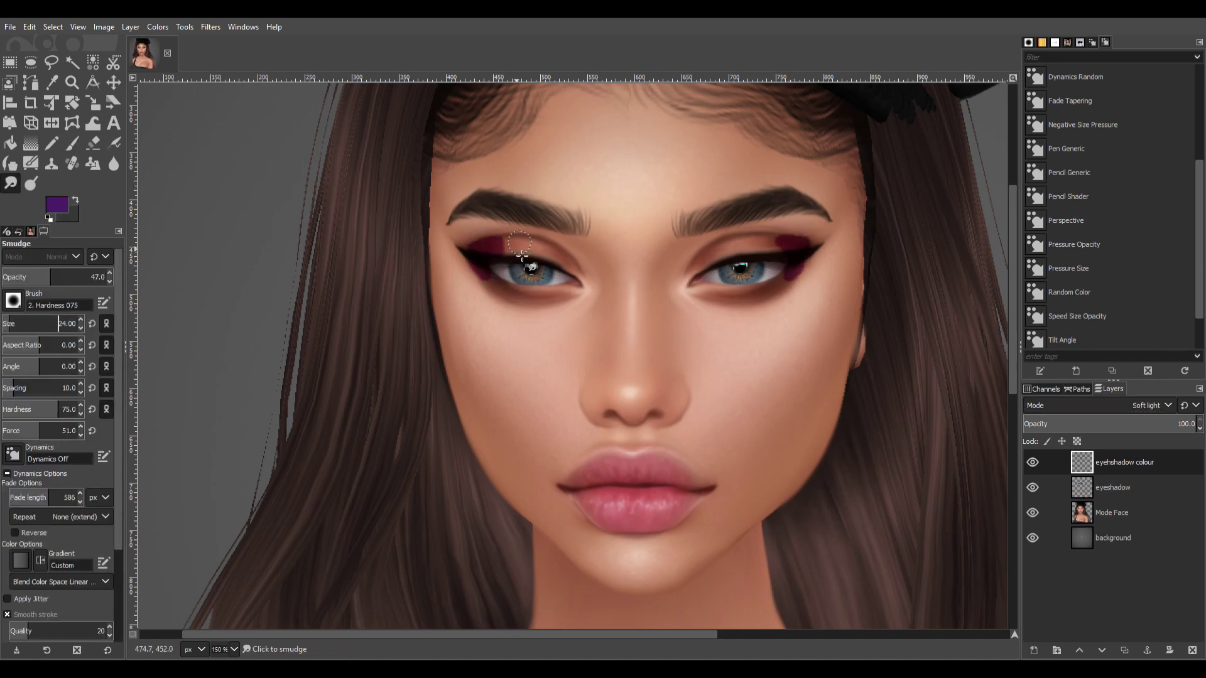
pyautogui.moveTo(493, 246); pyautogui.dragTo(531, 250)
pyautogui.press(']')
pyautogui.press(']')
pyautogui.press(']')
pyautogui.moveTo(785, 244); pyautogui.dragTo(717, 268)
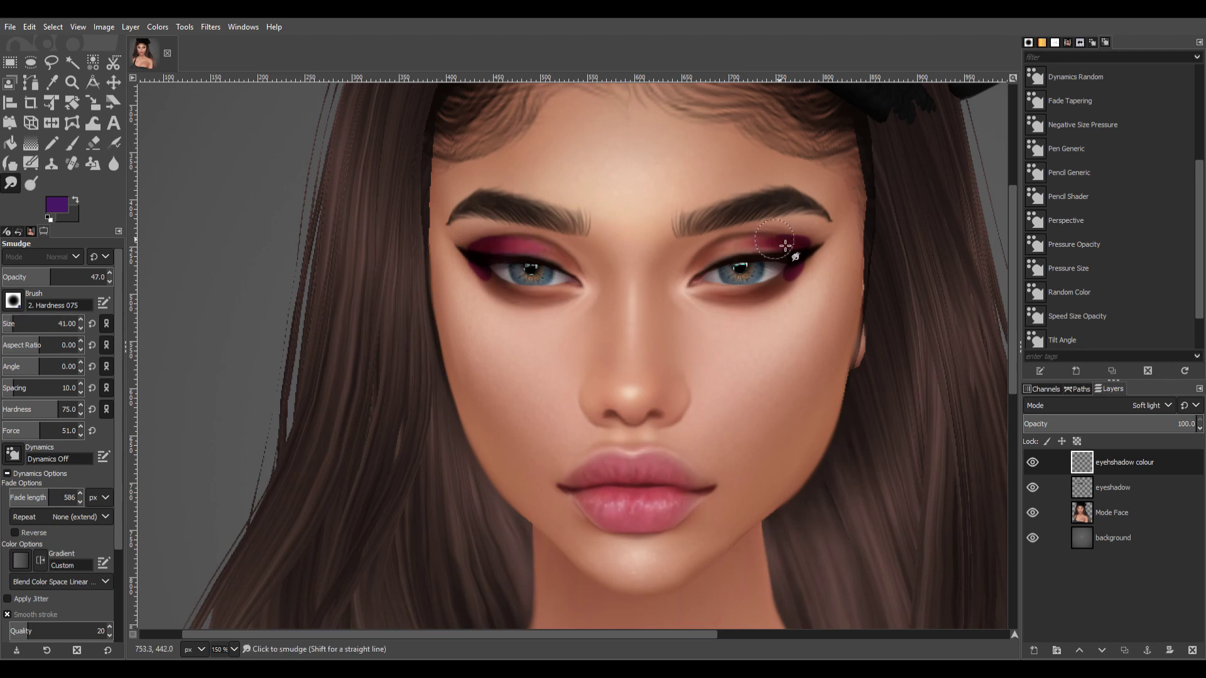
pyautogui.moveTo(513, 299); pyautogui.dragTo(517, 298)
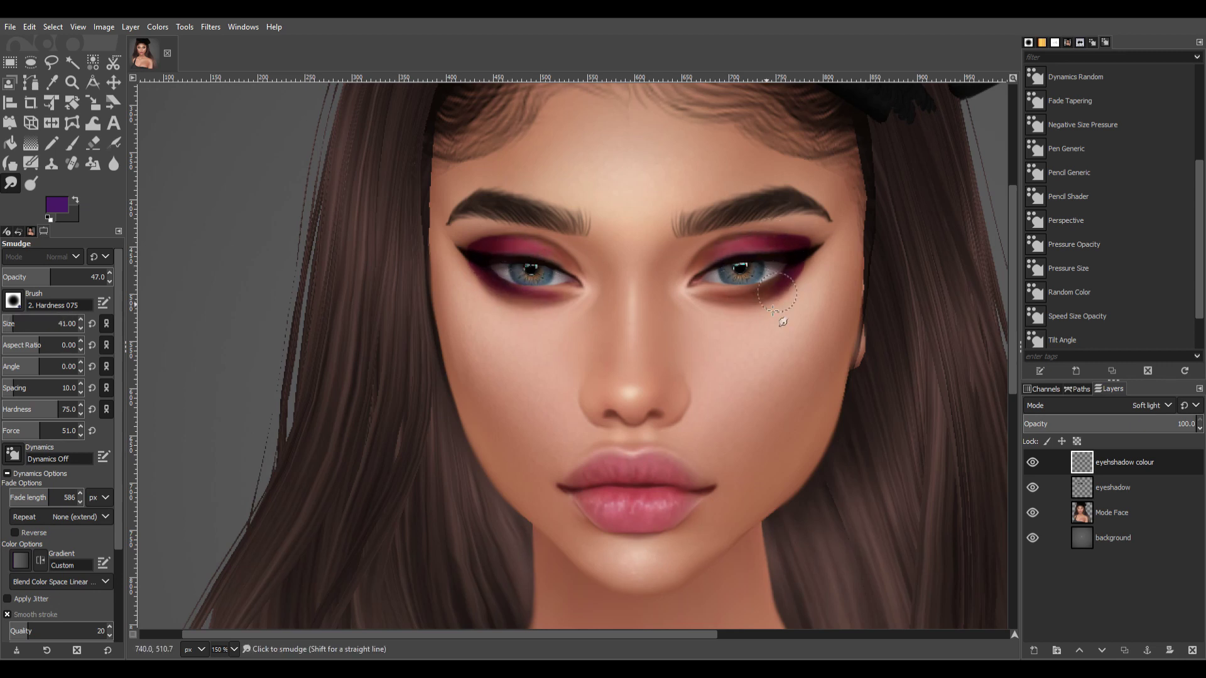
pyautogui.moveTo(773, 310); pyautogui.dragTo(728, 292)
pyautogui.moveTo(453, 263); pyautogui.dragTo(571, 257)
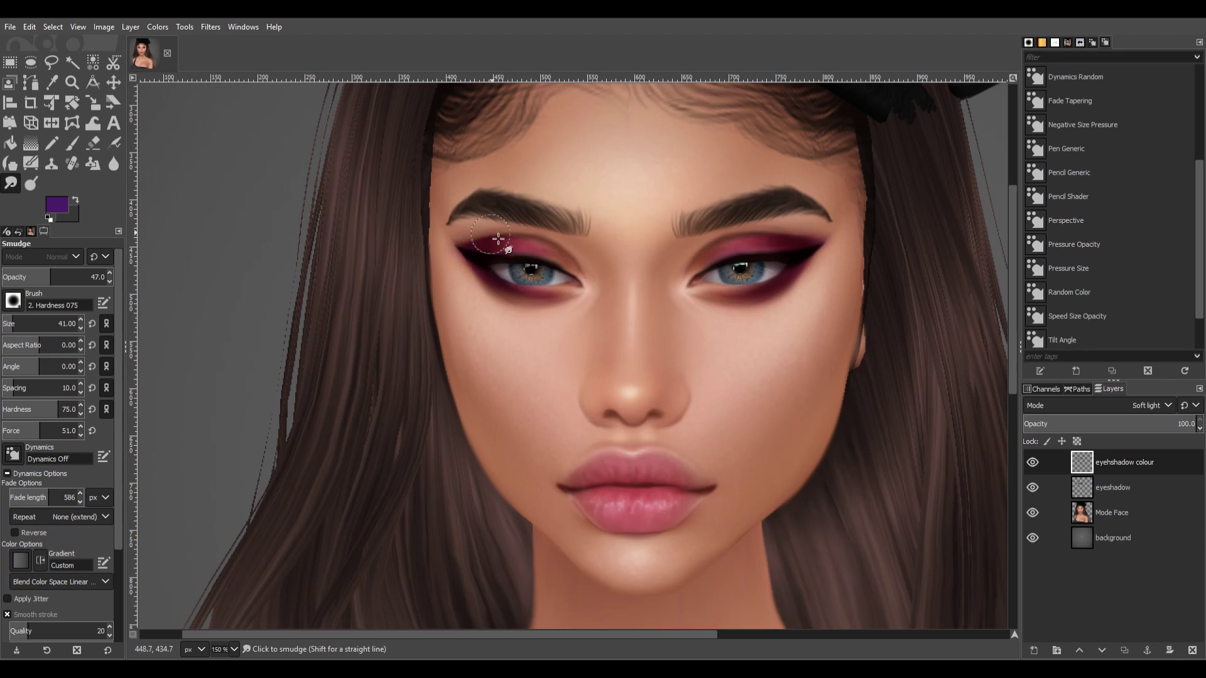
# Dodge the whites of both eyes on the Mode Face layer.
pyautogui.press('3')
pyautogui.click(1111, 512)
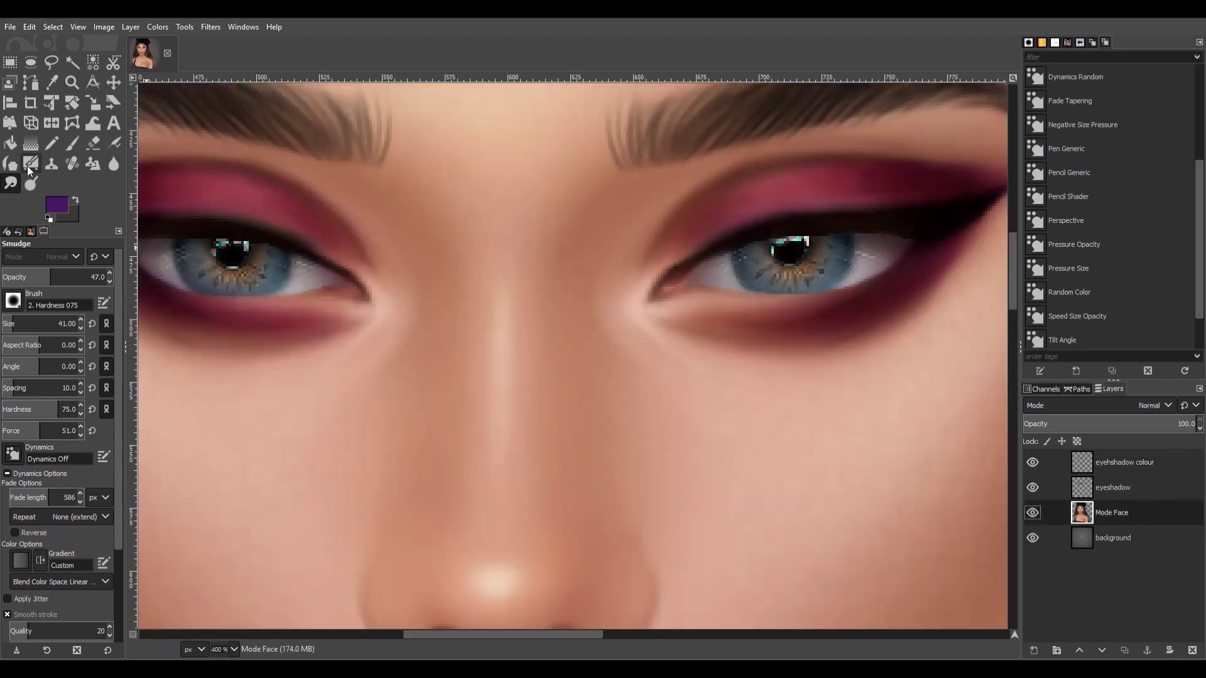
pyautogui.hotkey('shift', 'd')
pyautogui.moveTo(891, 264); pyautogui.dragTo(697, 279)
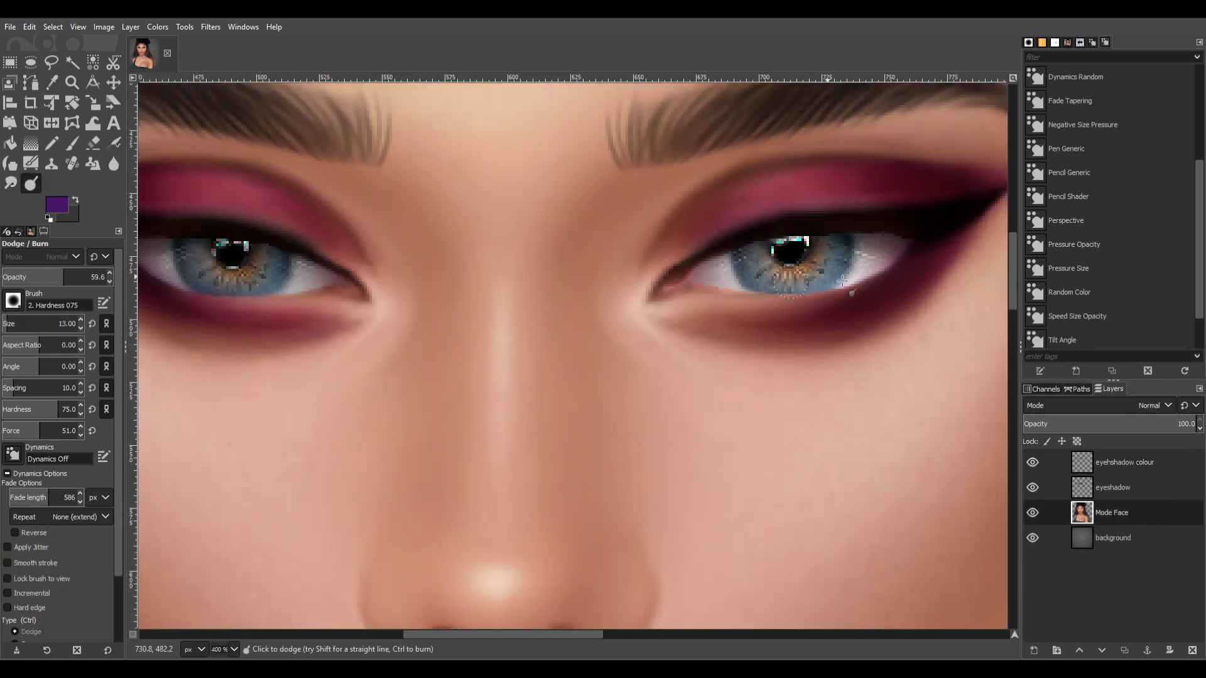
pyautogui.hscroll(-3, 691, 276)
pyautogui.moveTo(257, 267); pyautogui.dragTo(389, 286)
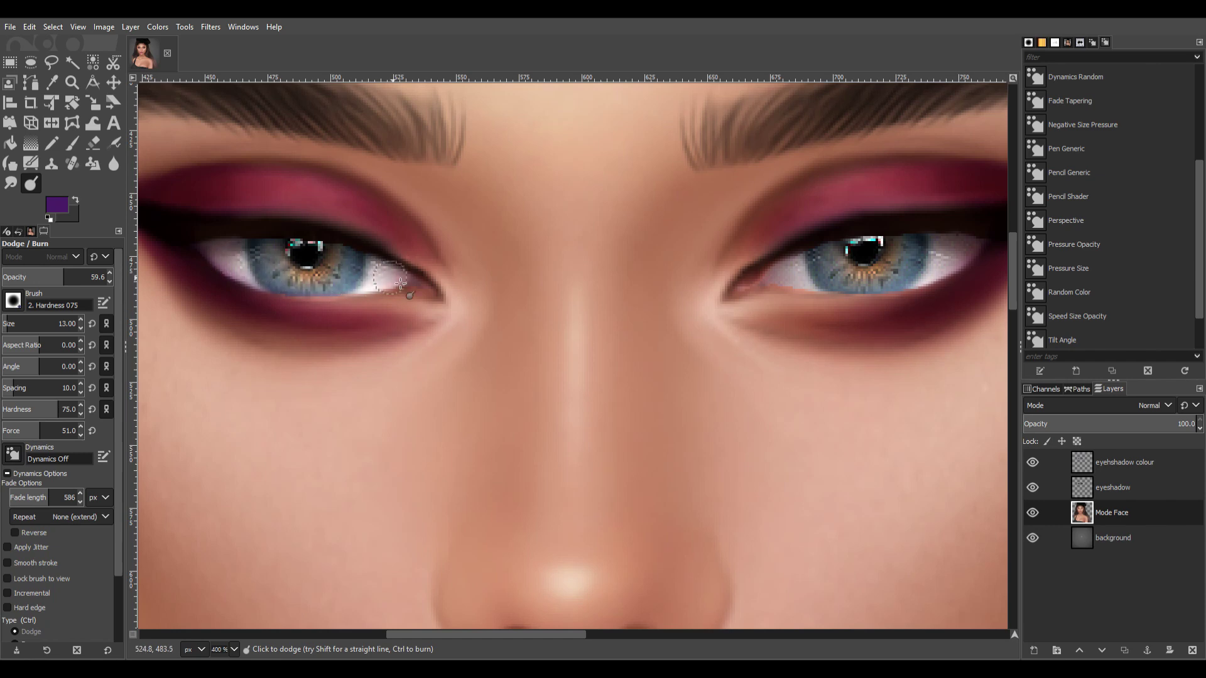
pyautogui.scroll(-5, 770, 468)
pyautogui.scroll(4, 817, 420)
pyautogui.click(1111, 463)
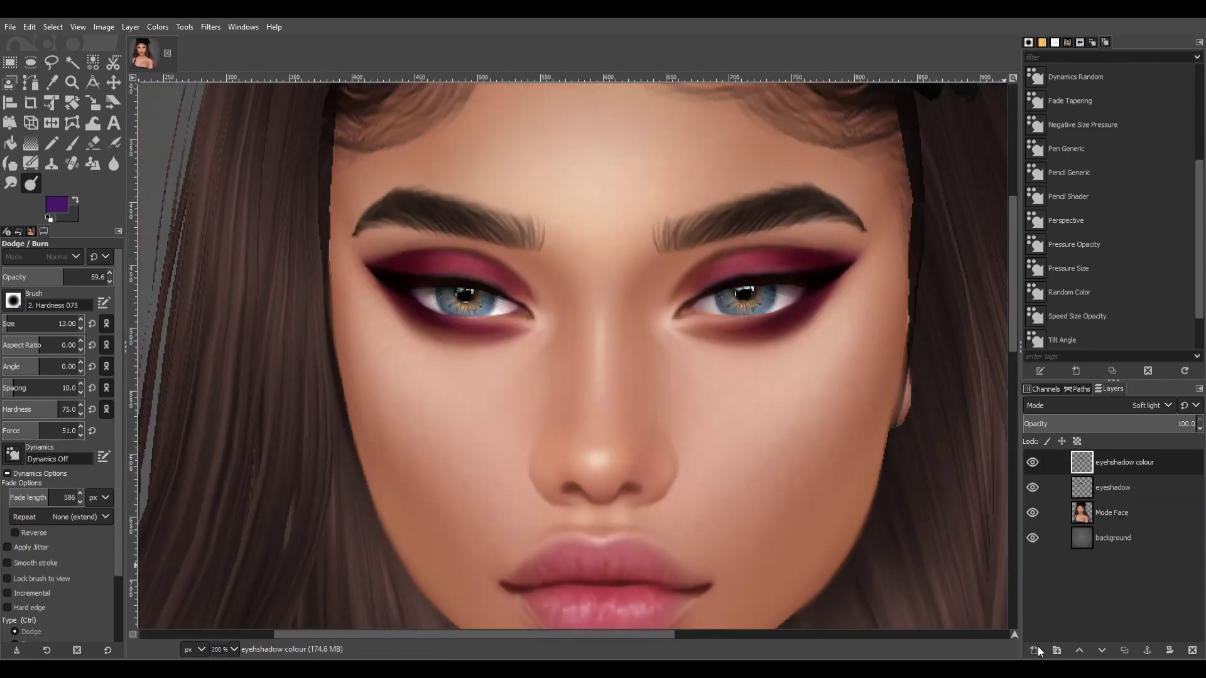
# On a new highlight layer, paint white highlights on both lids and smudge them.
pyautogui.click(1037, 652)
pyautogui.press('d')
pyautogui.press('x')
pyautogui.press('p')
pyautogui.moveTo(457, 258); pyautogui.dragTo(457, 270)
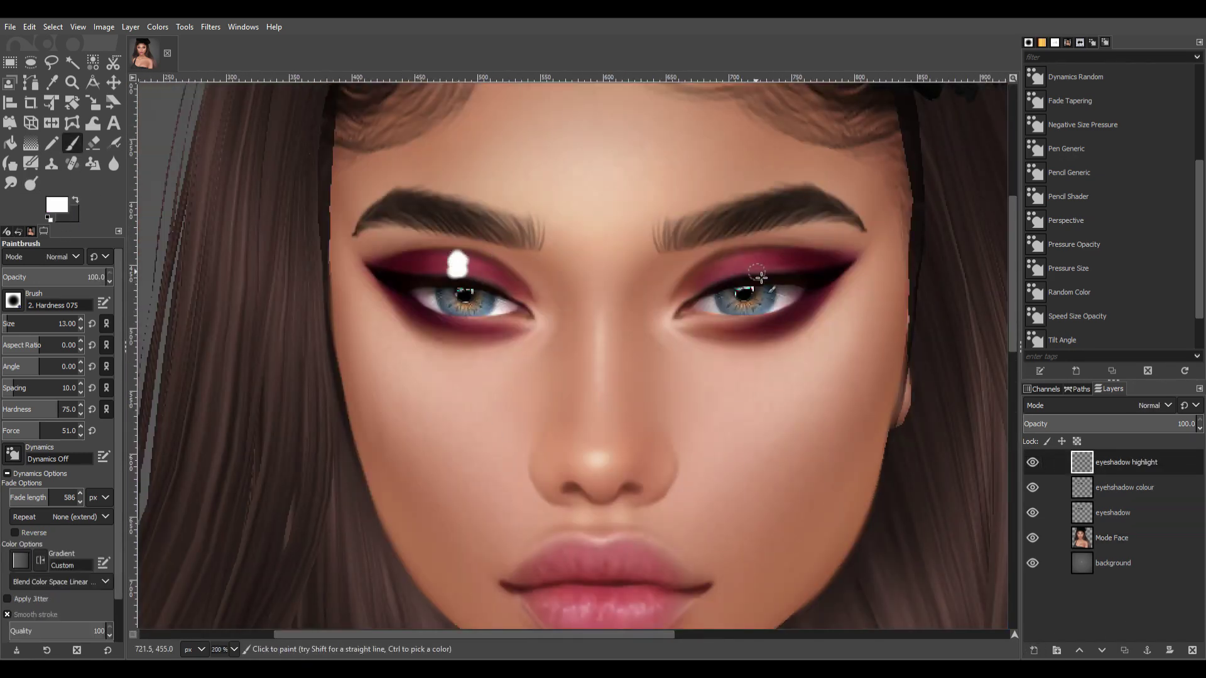
pyautogui.moveTo(754, 256); pyautogui.dragTo(754, 268)
pyautogui.press('s')
pyautogui.moveTo(670, 322); pyautogui.dragTo(691, 324)
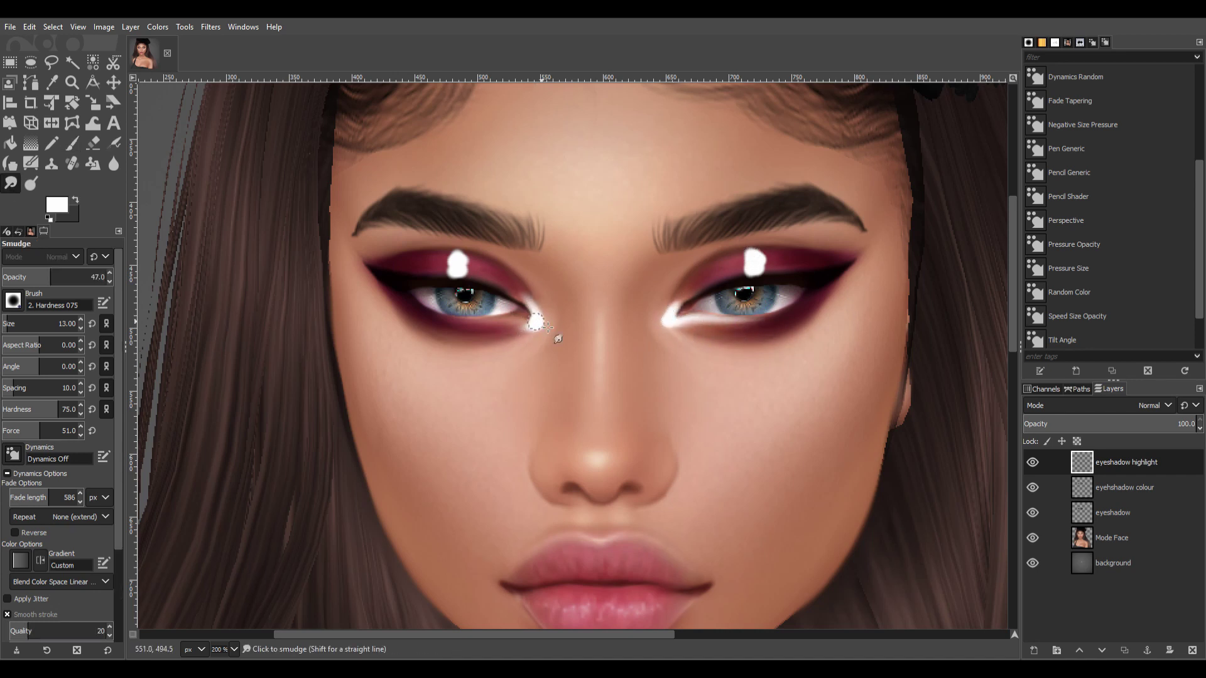
pyautogui.press(']')
pyautogui.press(']')
pyautogui.press(']')
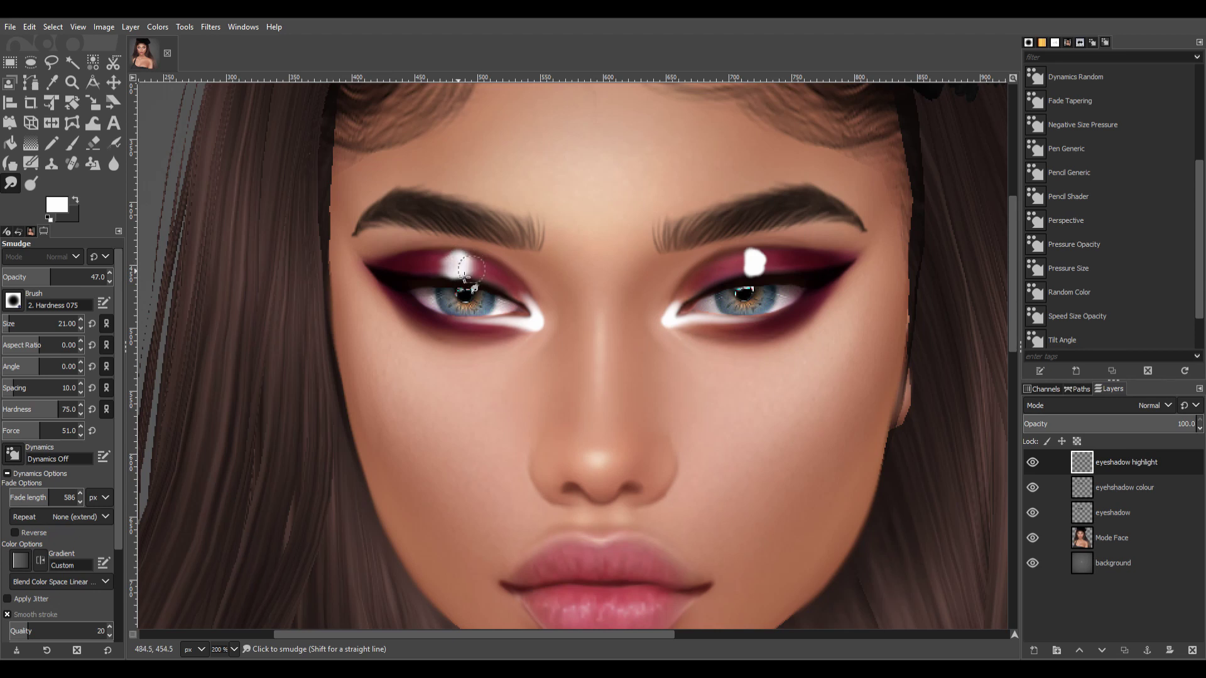
pyautogui.scroll(-13, 1152, 405)
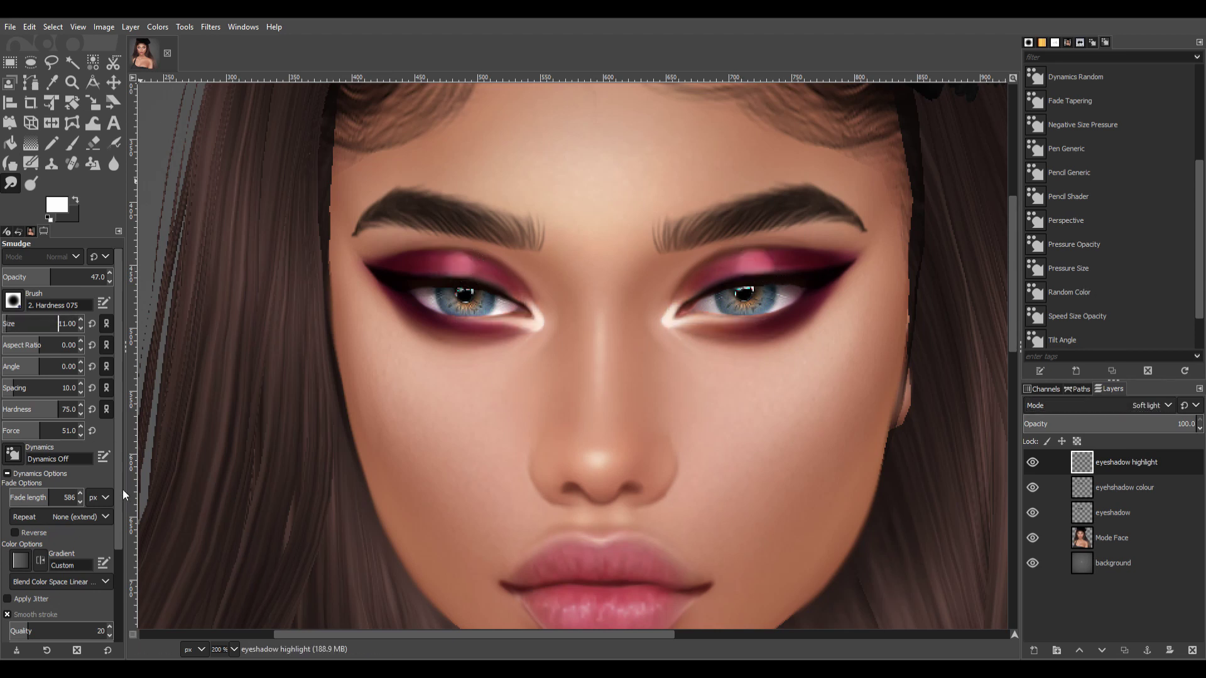
pyautogui.scroll(-3, 119, 495)
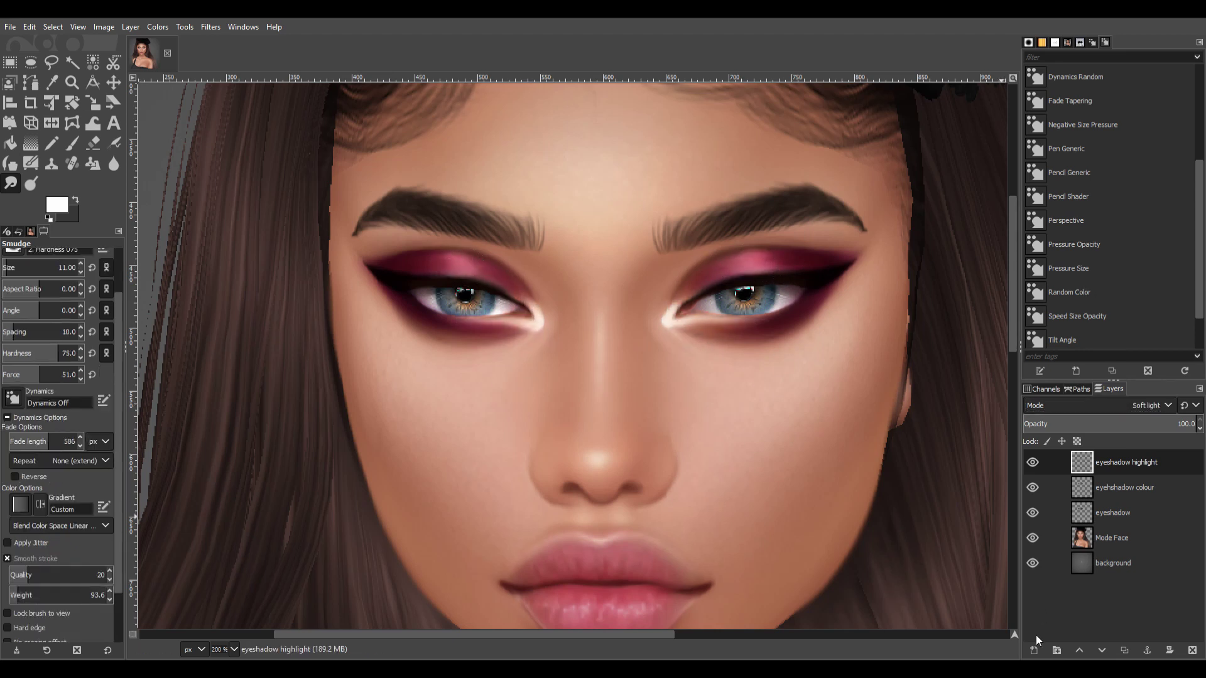
# Add a second highlight layer with small white dots on both upper eyelids.
pyautogui.keyDown('shift'); pyautogui.click(1033, 650); pyautogui.keyUp('shift')
pyautogui.press('p')
pyautogui.press('[')
pyautogui.press('[')
pyautogui.press('[')
pyautogui.click(459, 263)
pyautogui.press(']')
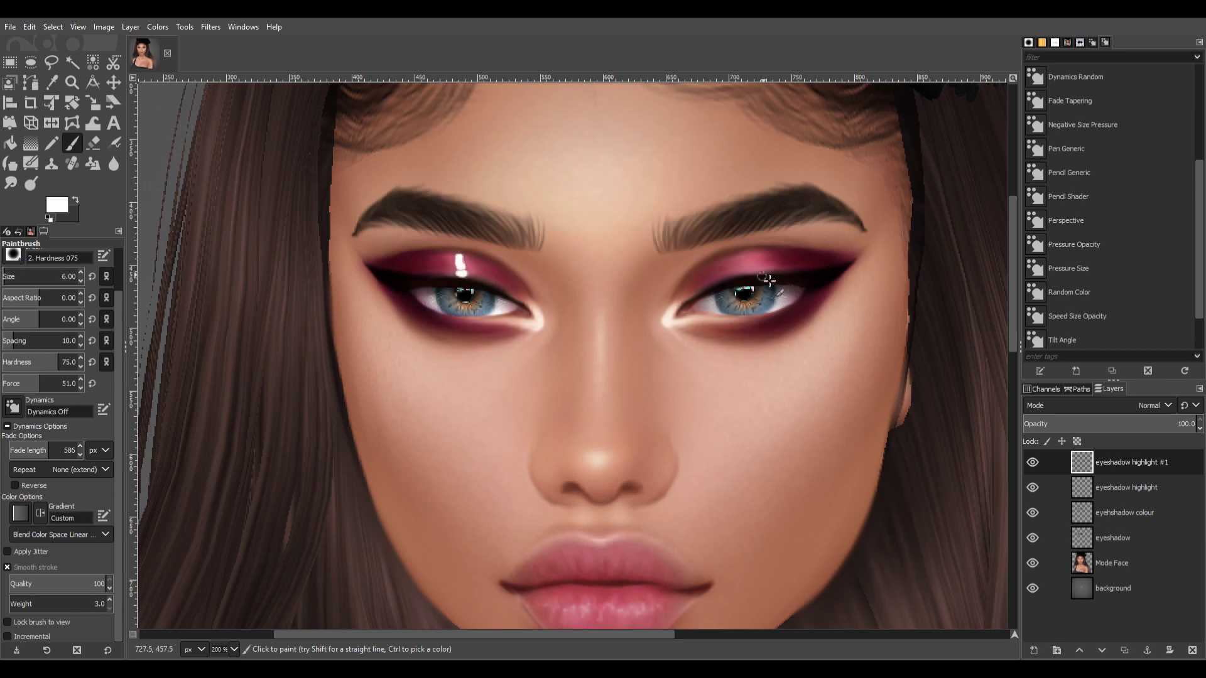
pyautogui.click(753, 264)
pyautogui.scroll(-13, 1153, 405)
pyautogui.press('s')
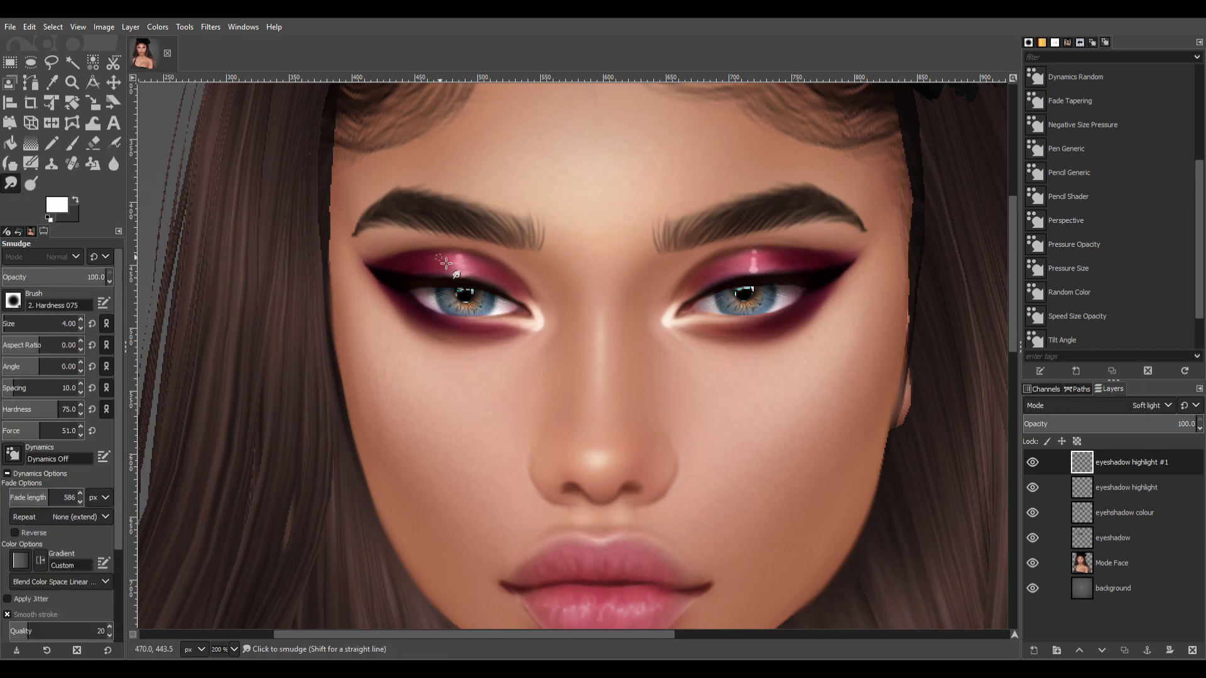
# Move the eyeshadow colour layer above the highlight layer and reselect Mode Face.
pyautogui.moveTo(1125, 512); pyautogui.dragTo(1124, 484)
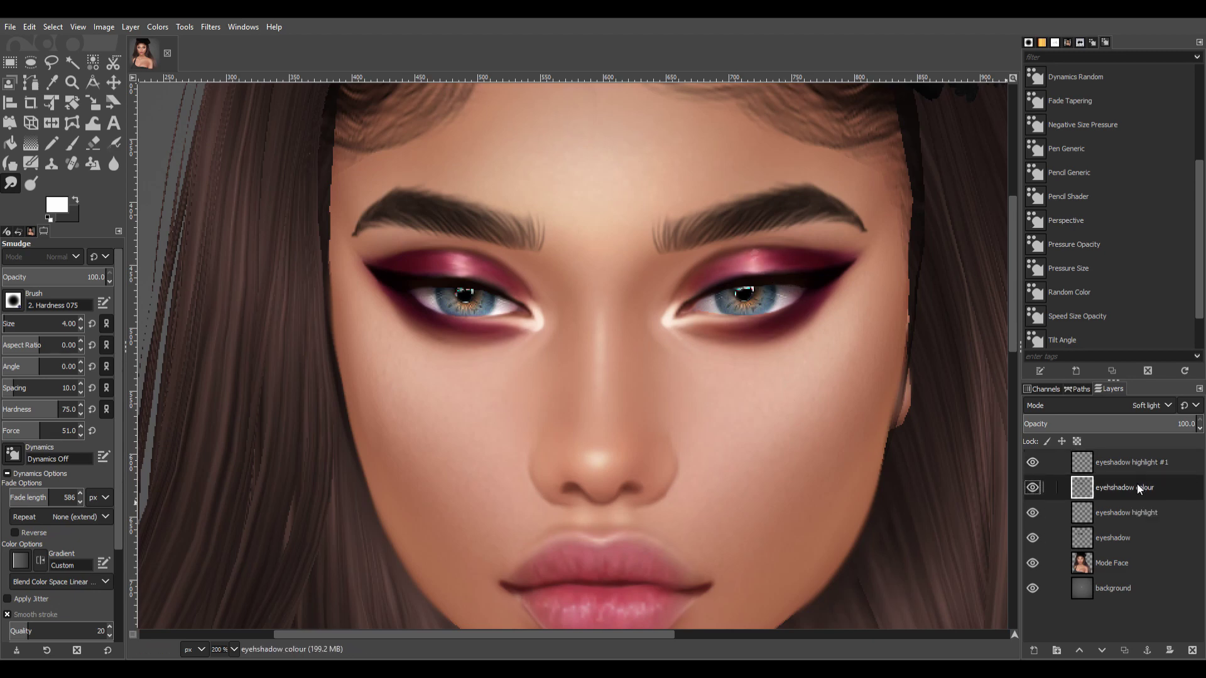
pyautogui.hotkey('shift', 'ctrl', 'j')
pyautogui.press('2')
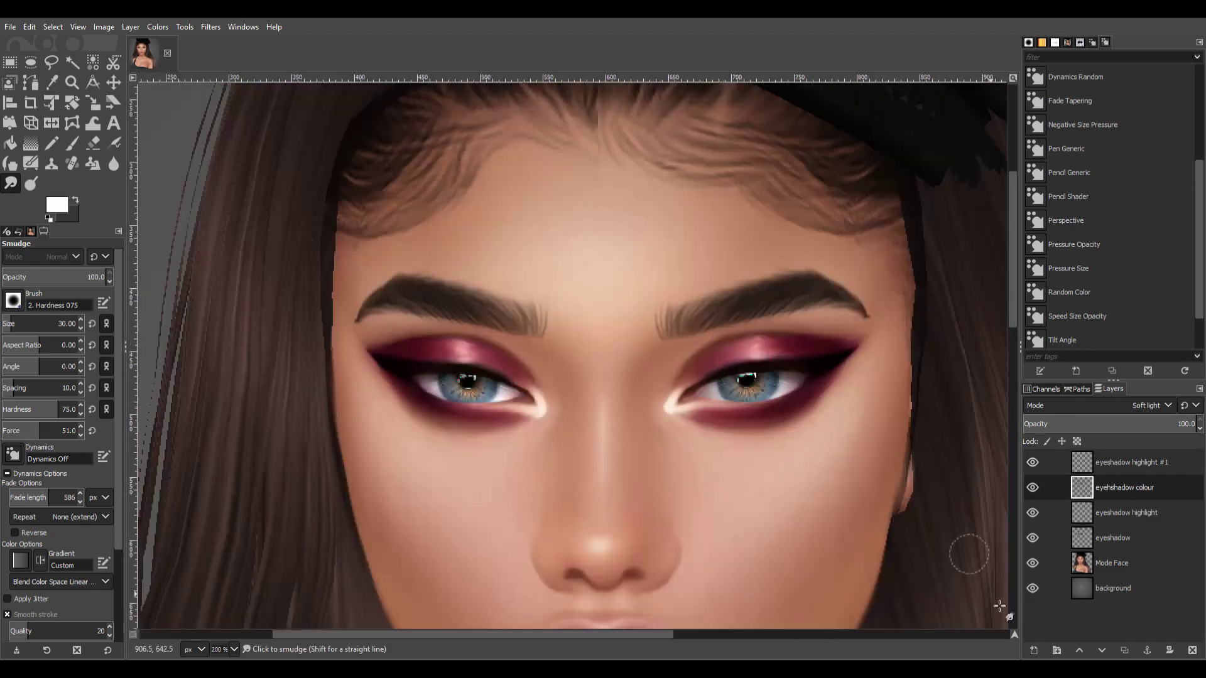
pyautogui.click(1082, 563)
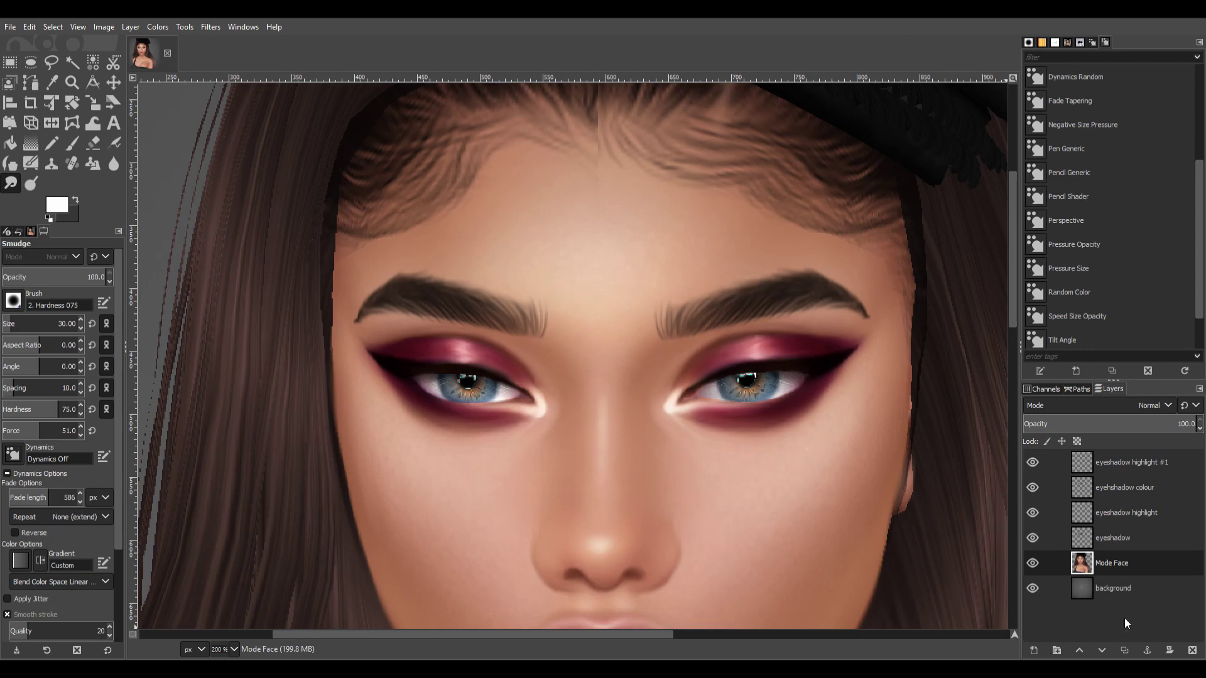
# On a new layer above Mode Face, paint black liner along both upper lash lines.
pyautogui.keyDown('shift'); pyautogui.click(1033, 650); pyautogui.keyUp('shift')
pyautogui.press('p')
pyautogui.press('d')
pyautogui.scroll(1, 707, 367)
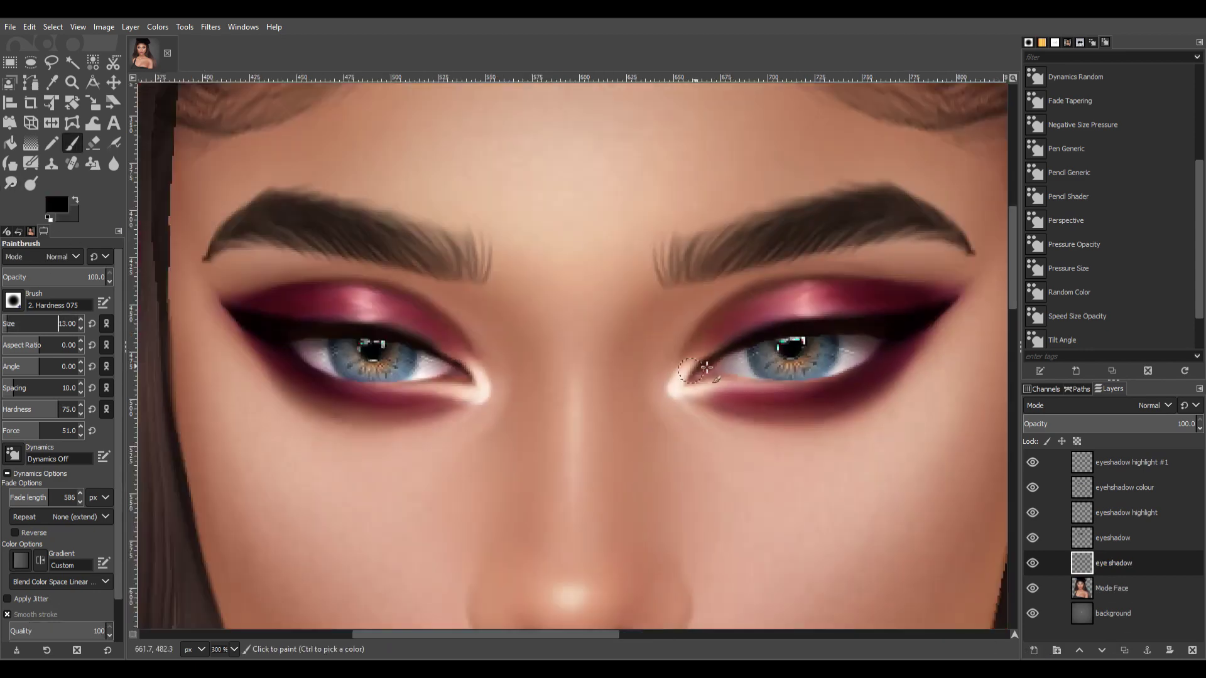
pyautogui.moveTo(707, 367); pyautogui.dragTo(883, 333)
pyautogui.moveTo(288, 343); pyautogui.dragTo(471, 373)
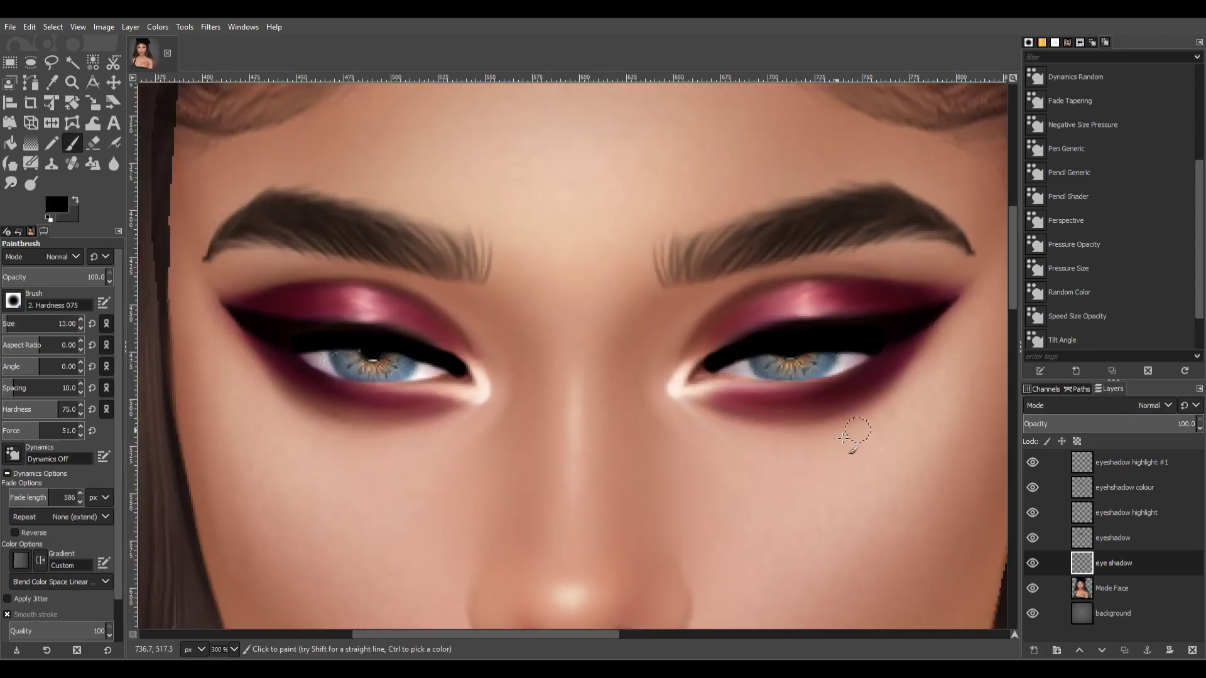
# Soften the liner with smudge at about 65 strength and full-strength blur.
pyautogui.press('s')
pyautogui.click(69, 275)
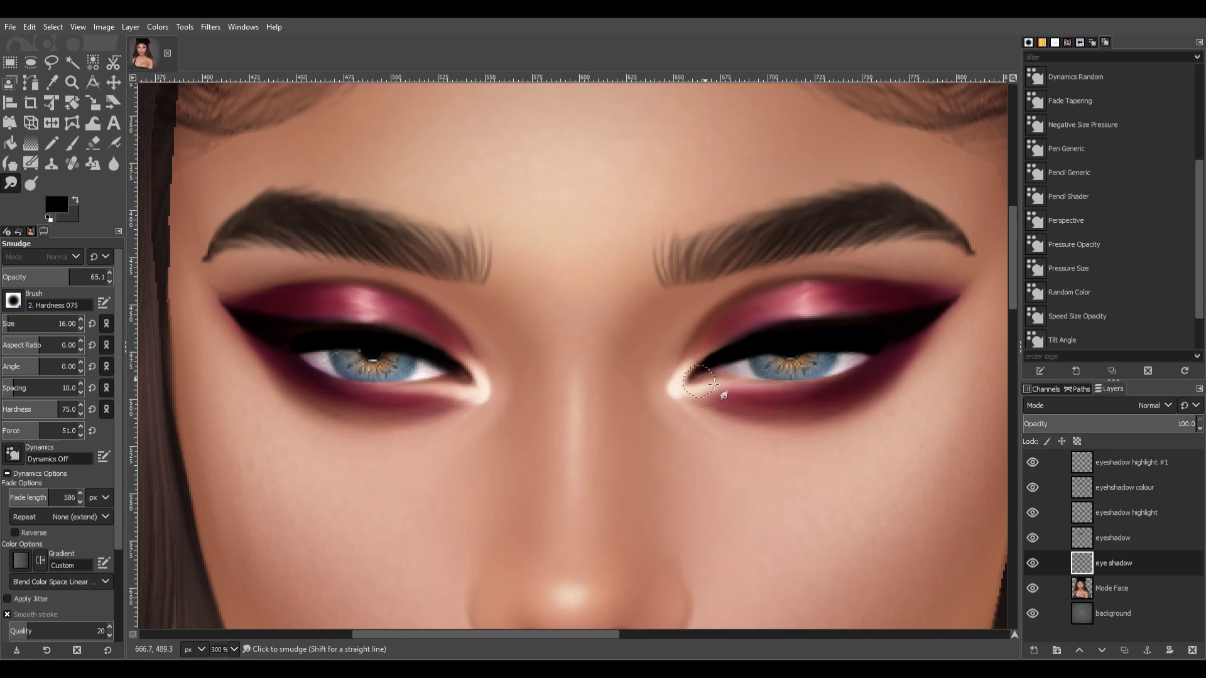
pyautogui.moveTo(714, 383); pyautogui.dragTo(915, 342)
pyautogui.hotkey('shift', 'u')
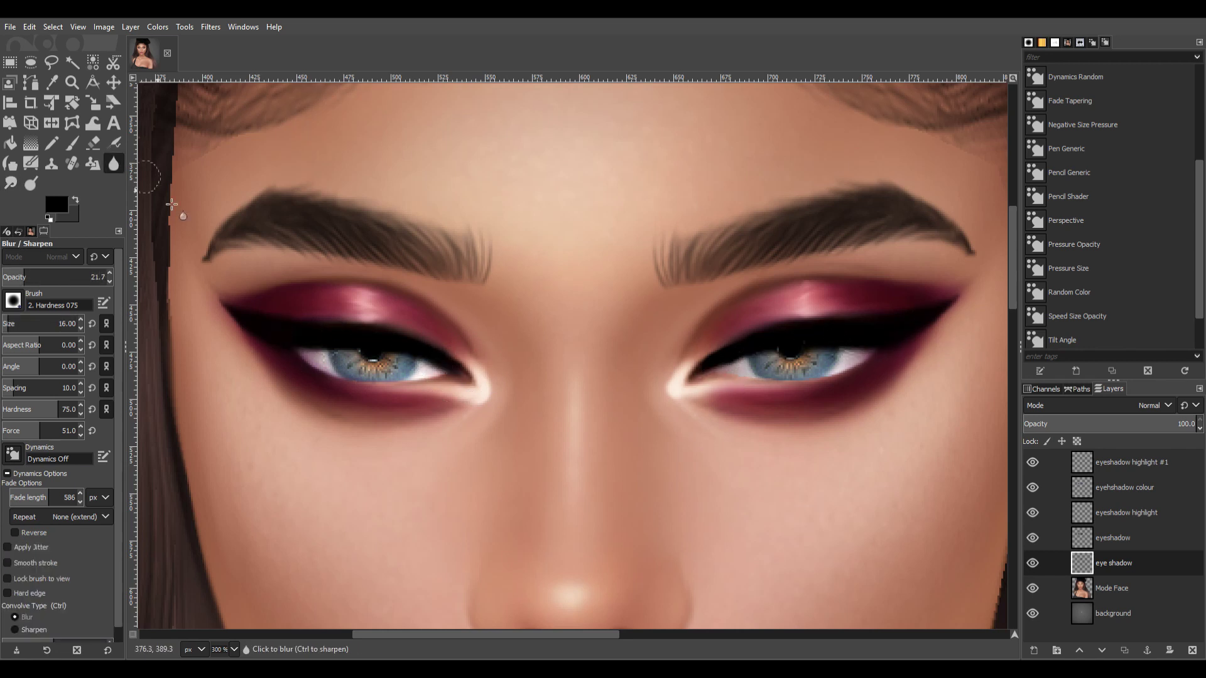
pyautogui.moveTo(75, 277); pyautogui.dragTo(111, 277)
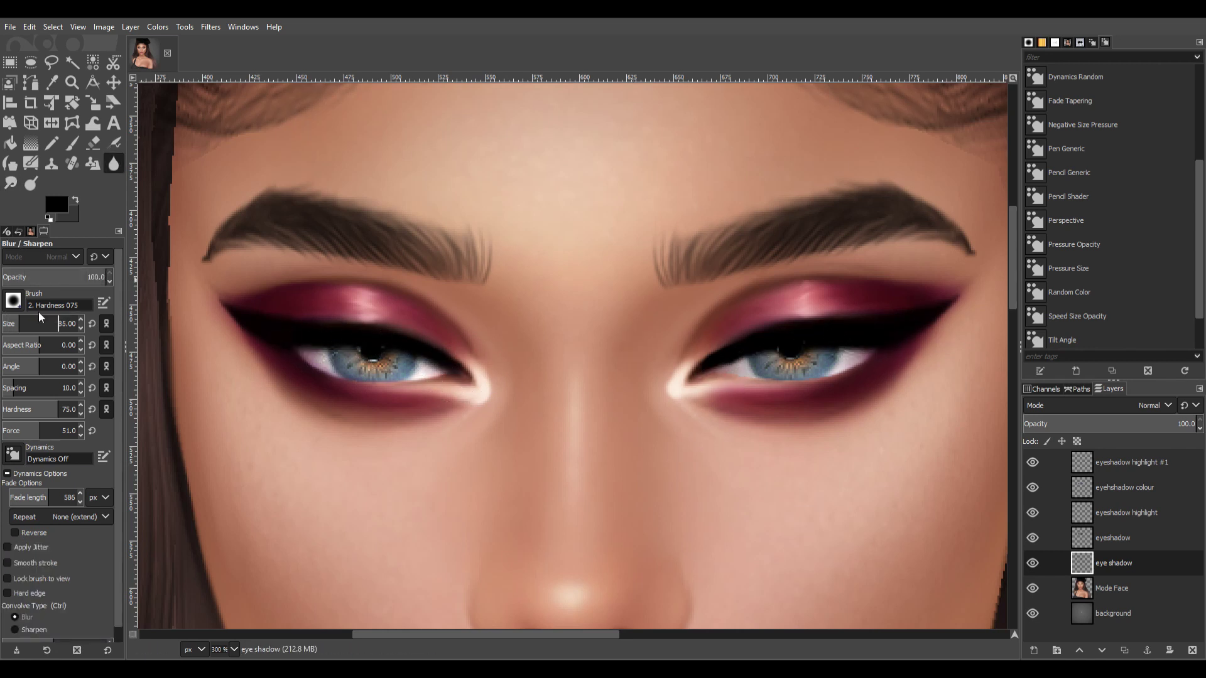
pyautogui.moveTo(858, 360); pyautogui.dragTo(815, 353)
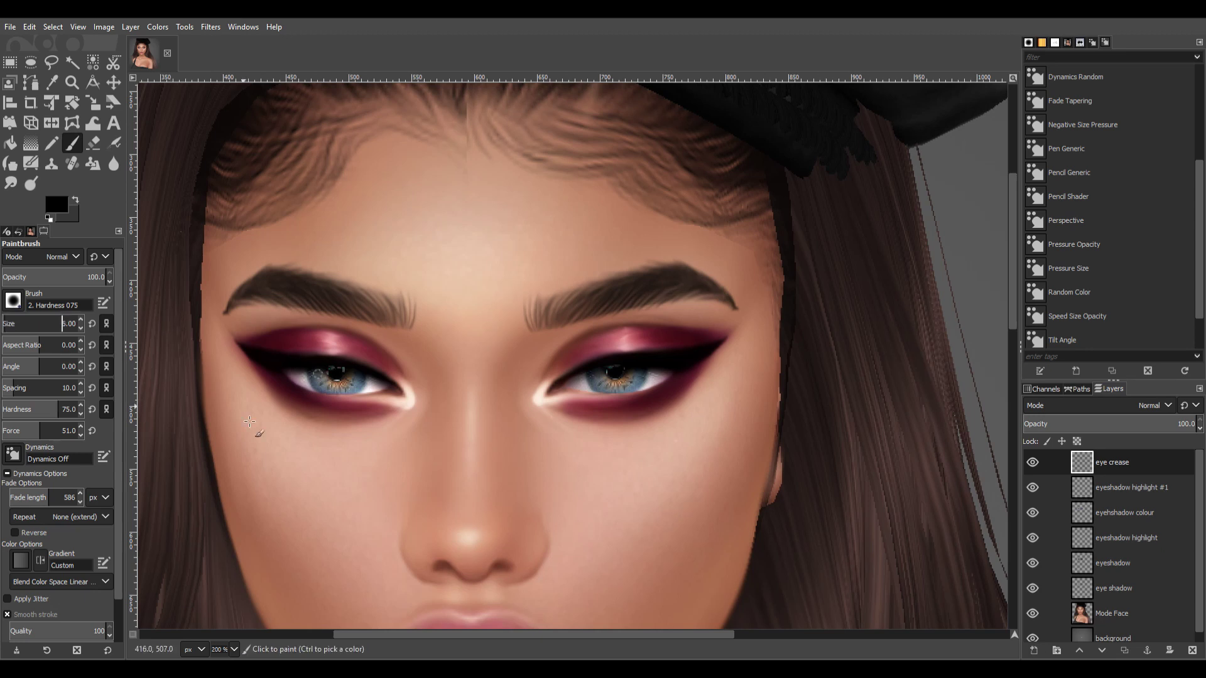
# Paint a black crease over the eyelids, set the eye crease layer to Soft light, and smudge it.
pyautogui.press('p')
pyautogui.moveTo(547, 372); pyautogui.dragTo(694, 329)
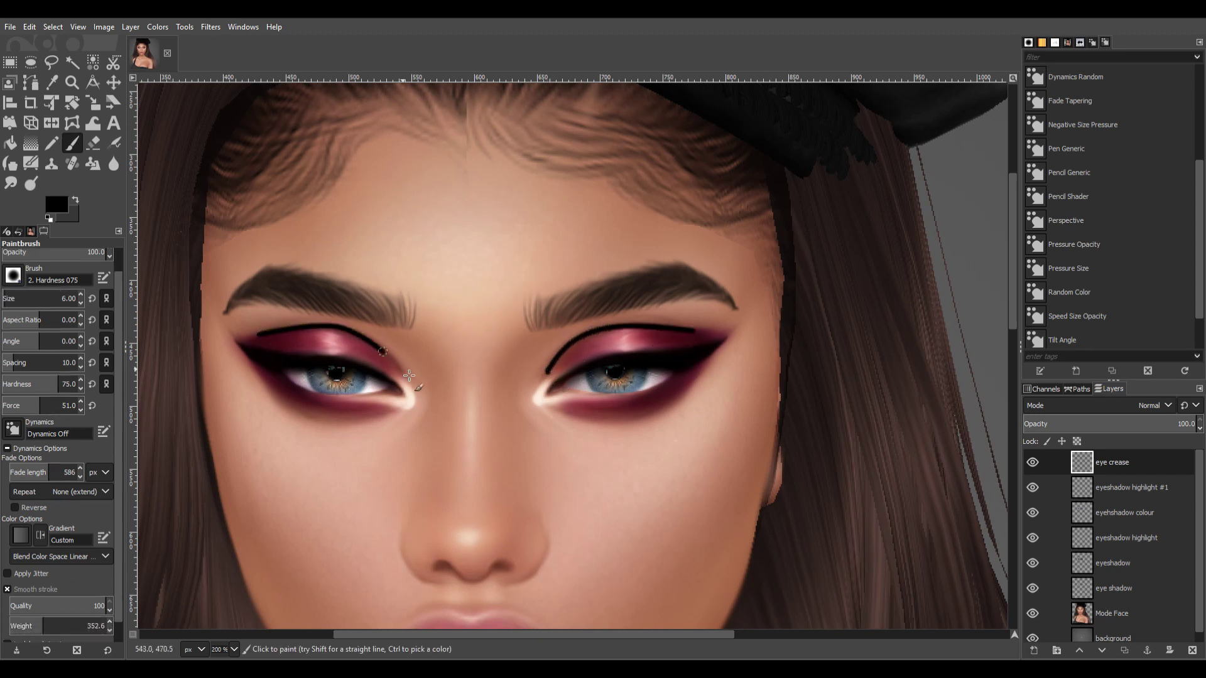
pyautogui.click(1153, 405)
pyautogui.press('s')
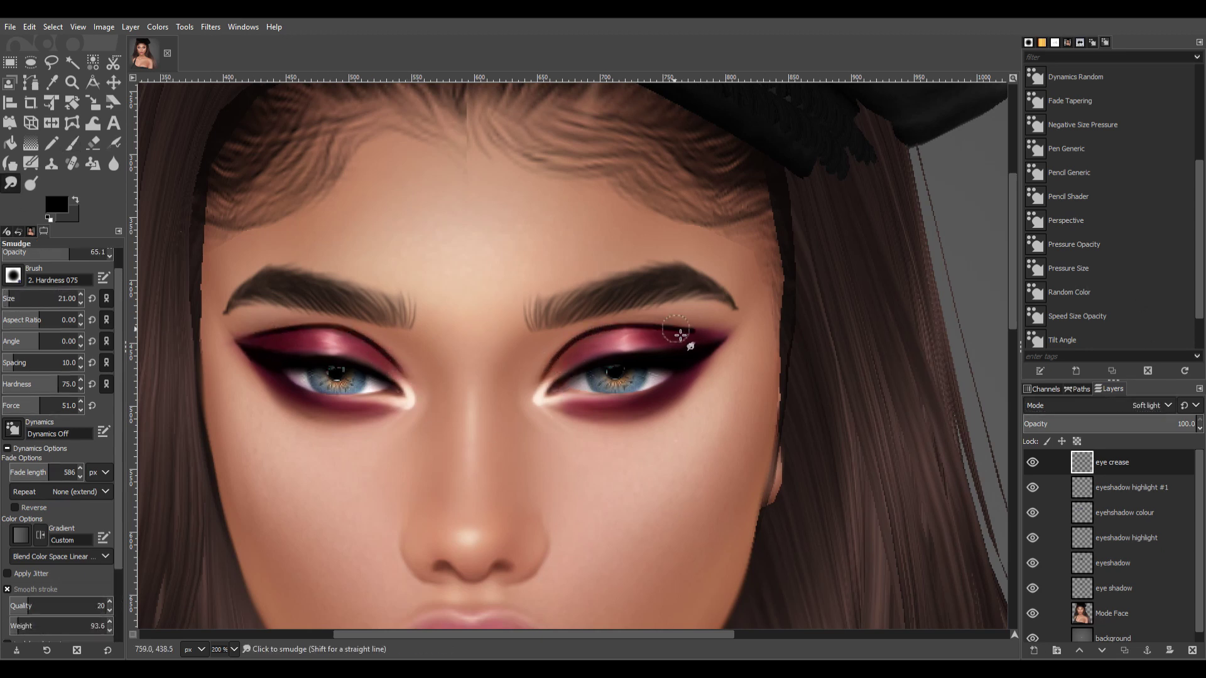
pyautogui.hotkey('shift', 'ctrl', 'f')
pyautogui.hotkey('shift', '2')
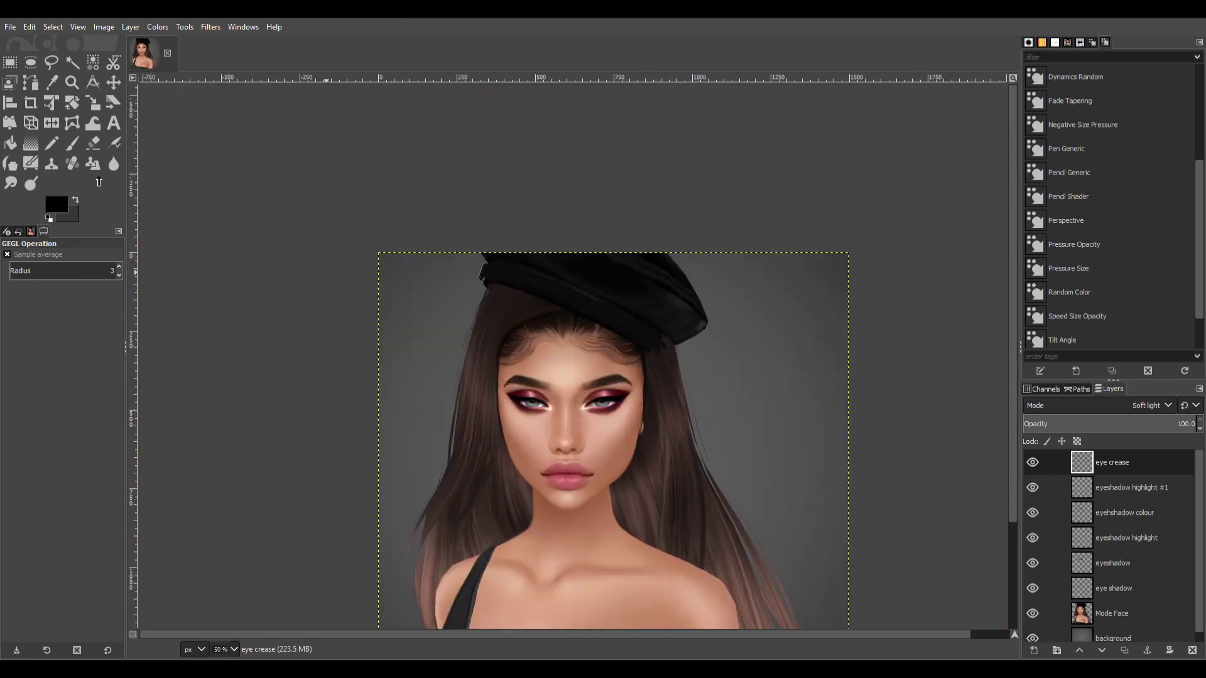
# Add an eye shine layer with a circular selection over the left iris, using white paint.
pyautogui.press('2')
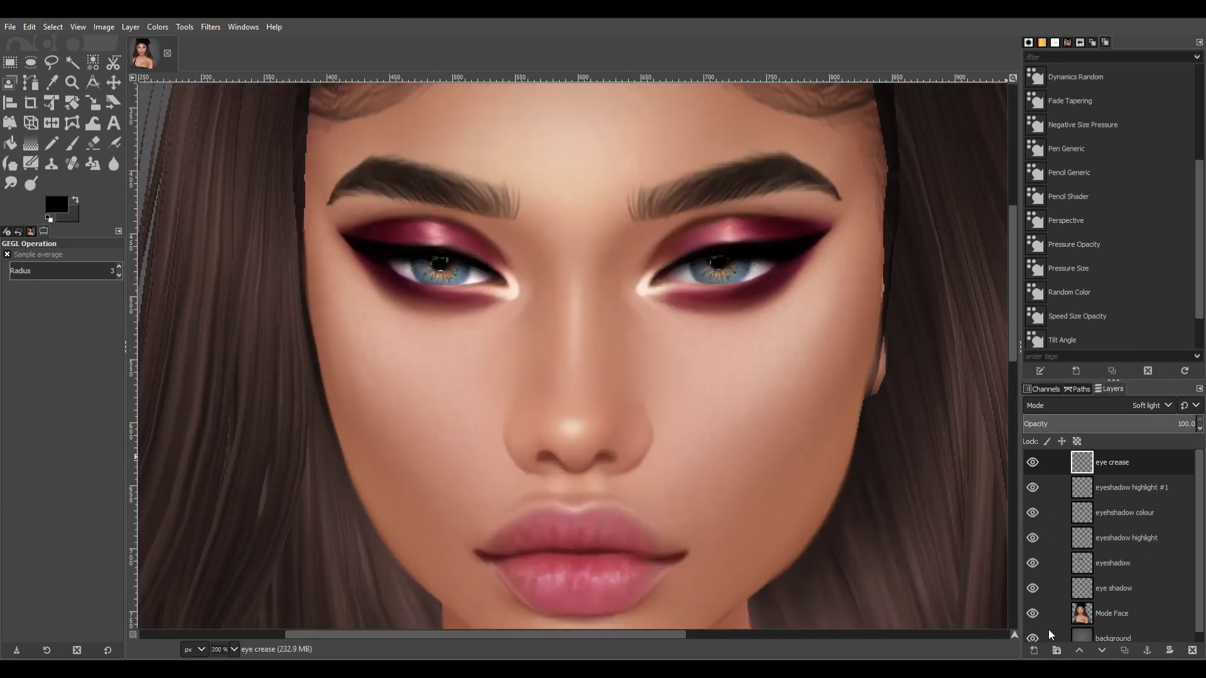
pyautogui.click(1033, 651)
pyautogui.press('e')
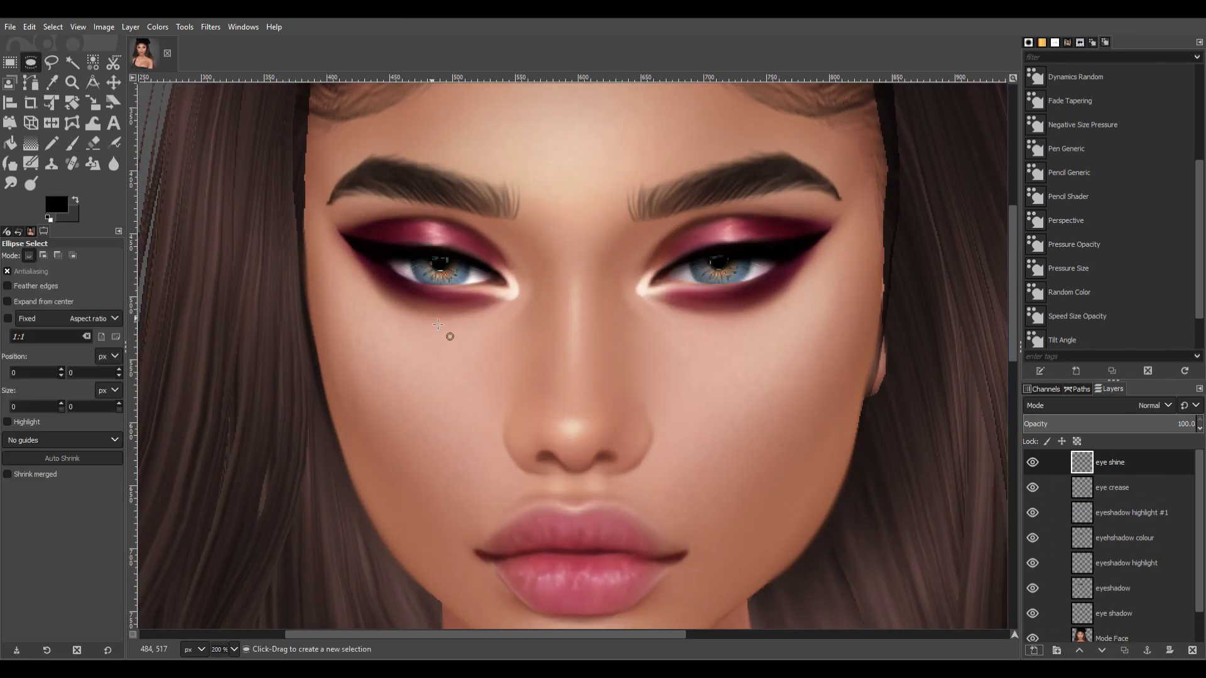
pyautogui.moveTo(429, 269); pyautogui.dragTo(458, 285)
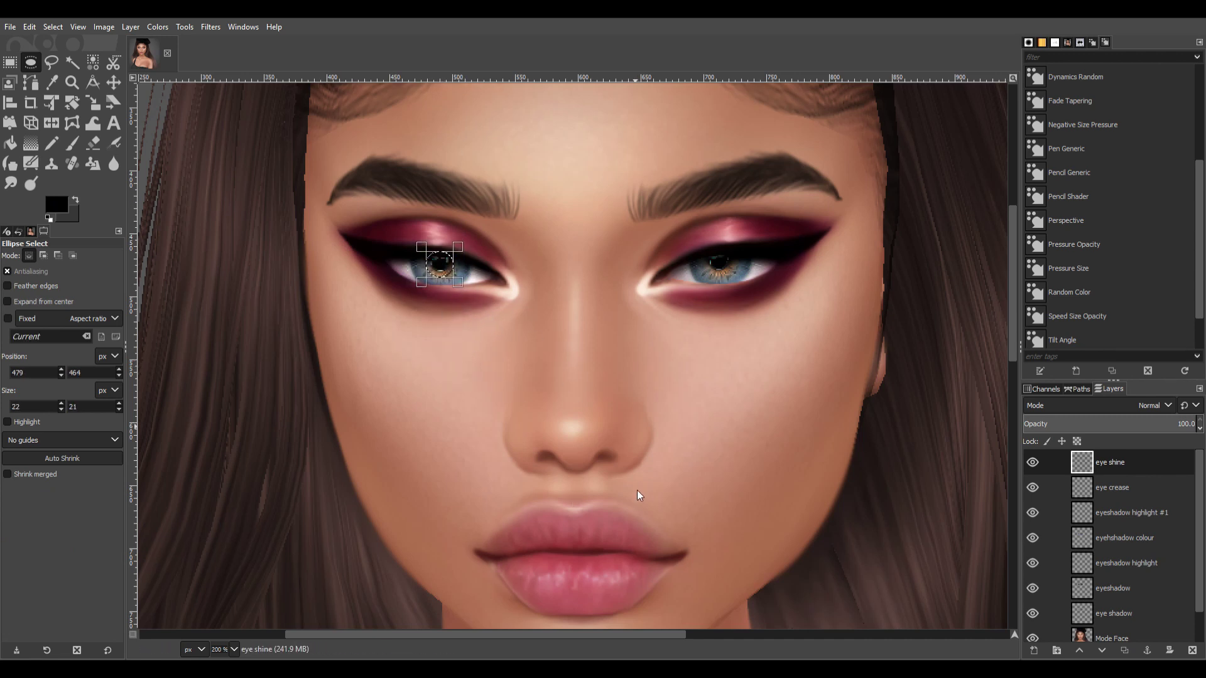
pyautogui.write('1:1')
pyautogui.press('Return')
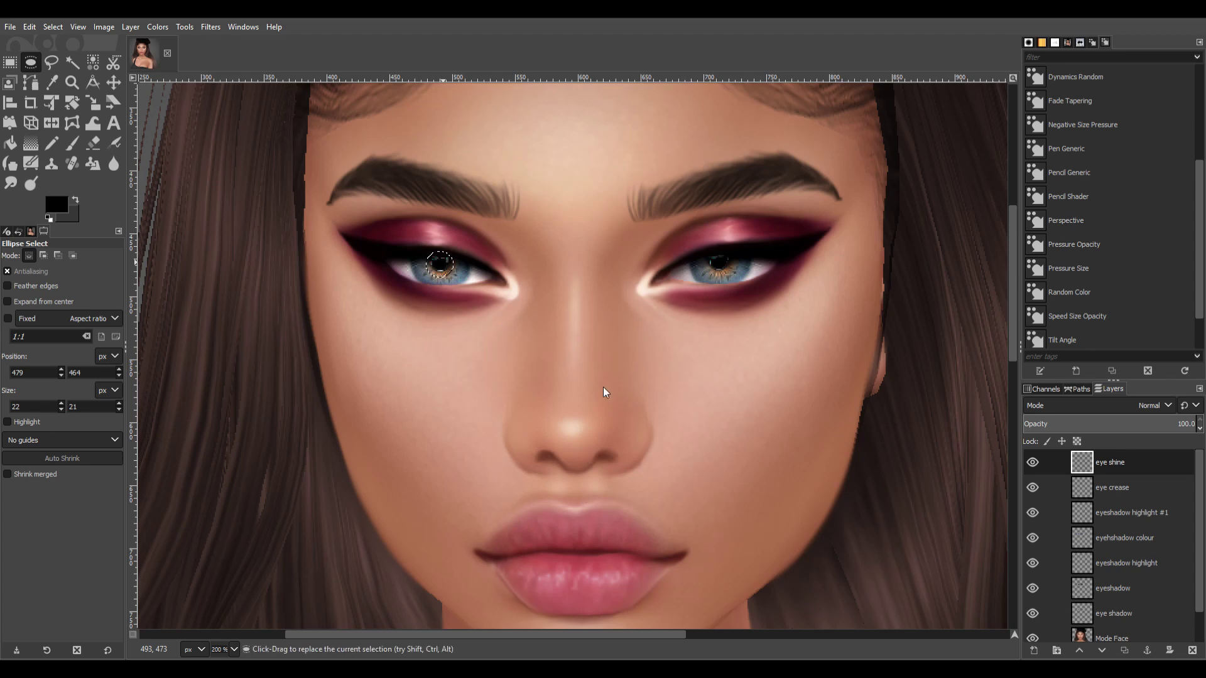
pyautogui.press('x')
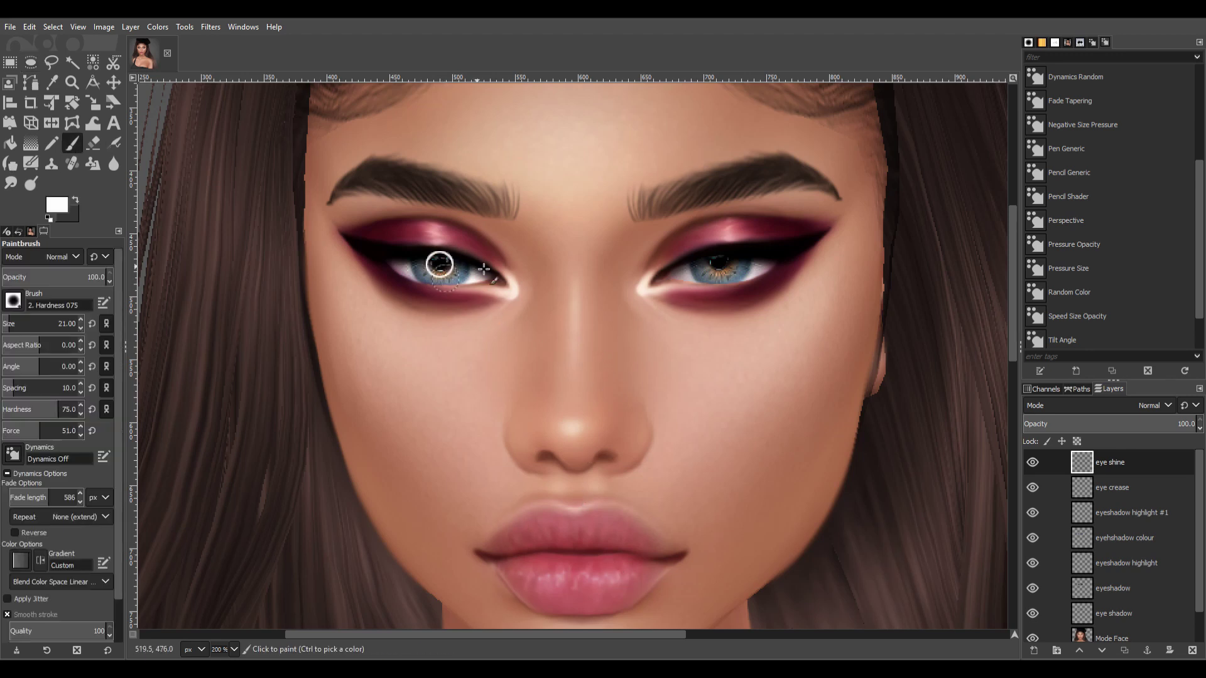
# Duplicate the eye shine ring and move the copy onto the right iris.
pyautogui.press('m')
pyautogui.hotkey('shift', 'ctrl', 'd')
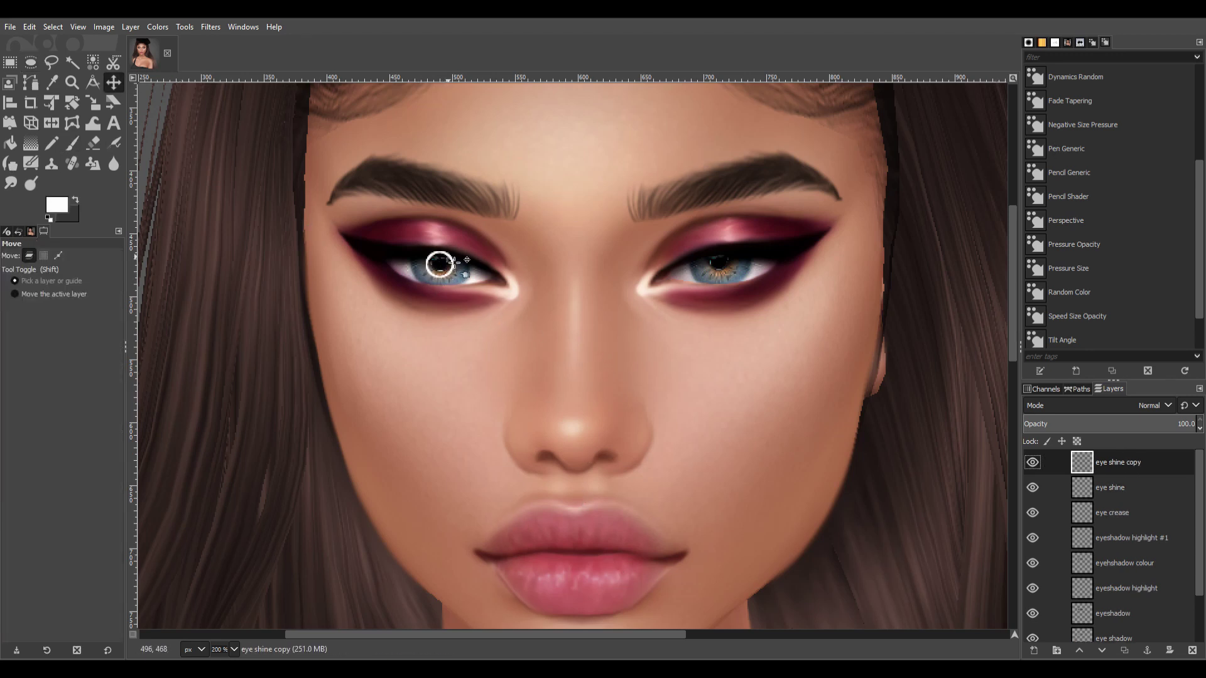
pyautogui.moveTo(452, 260); pyautogui.dragTo(732, 258)
pyautogui.hotkey('shift', 'e')
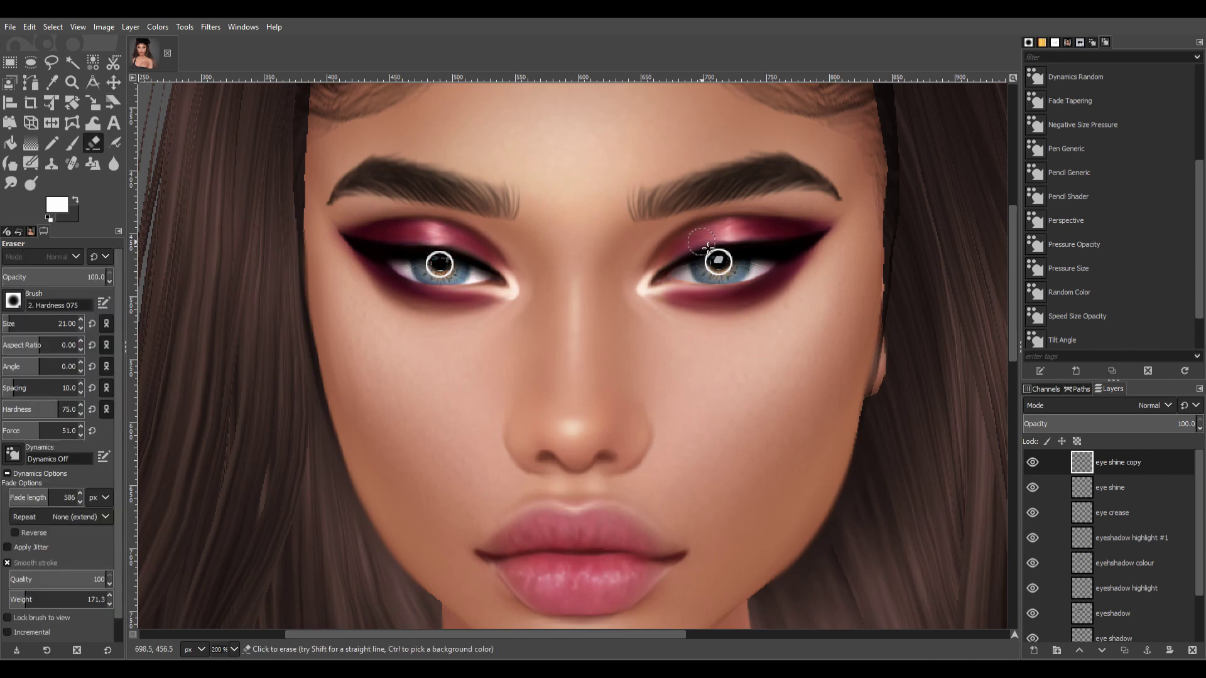
pyautogui.press('pagedown')
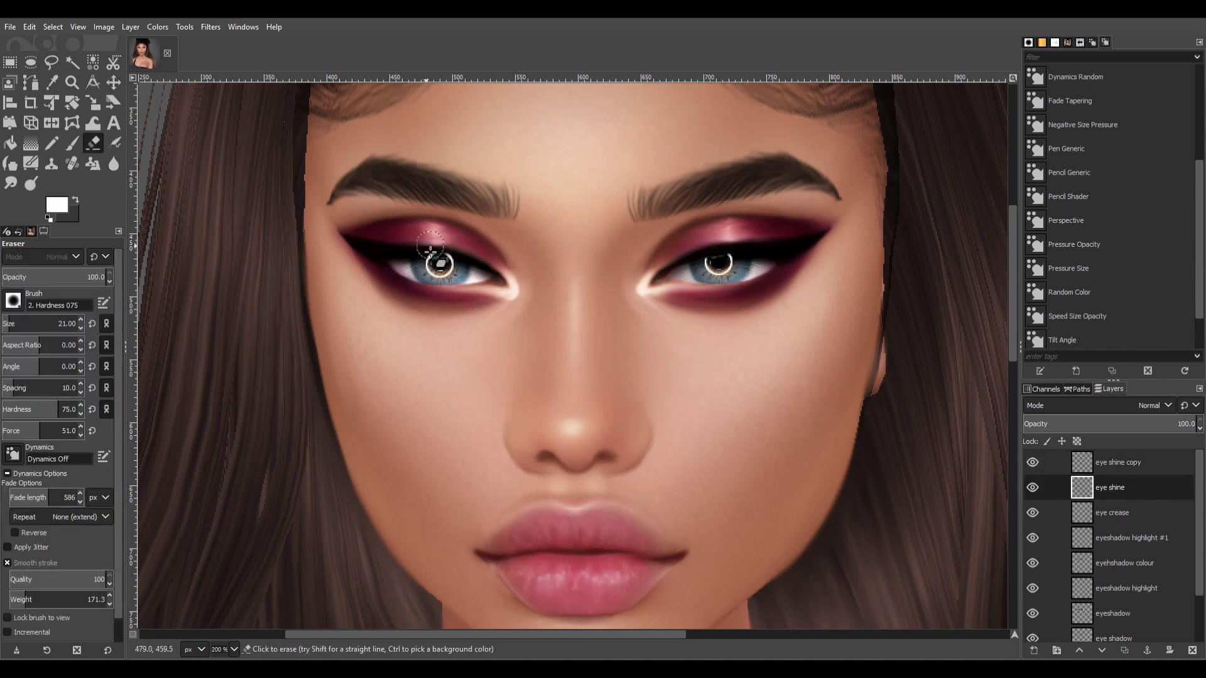
# Merge the shine copy into the eye shine layer and lower its opacity to 29%.
pyautogui.hotkey('shift', '2')
pyautogui.click(1126, 419)
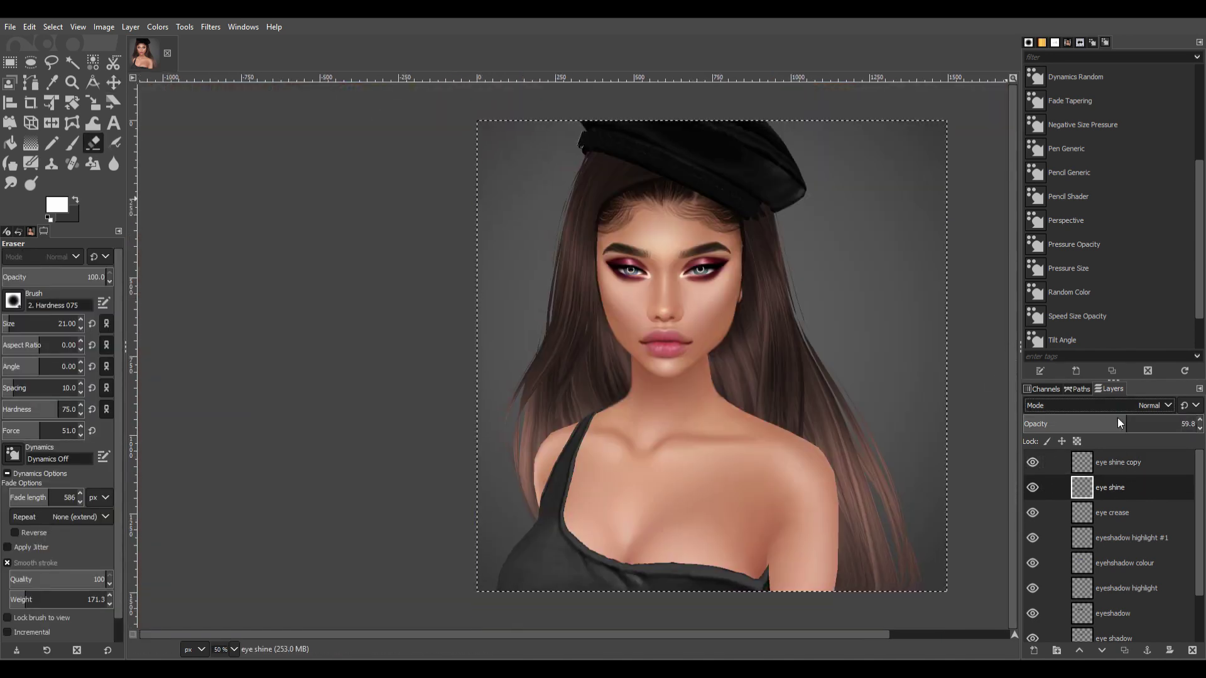
pyautogui.rightClick(1129, 461)
pyautogui.click(1076, 319)
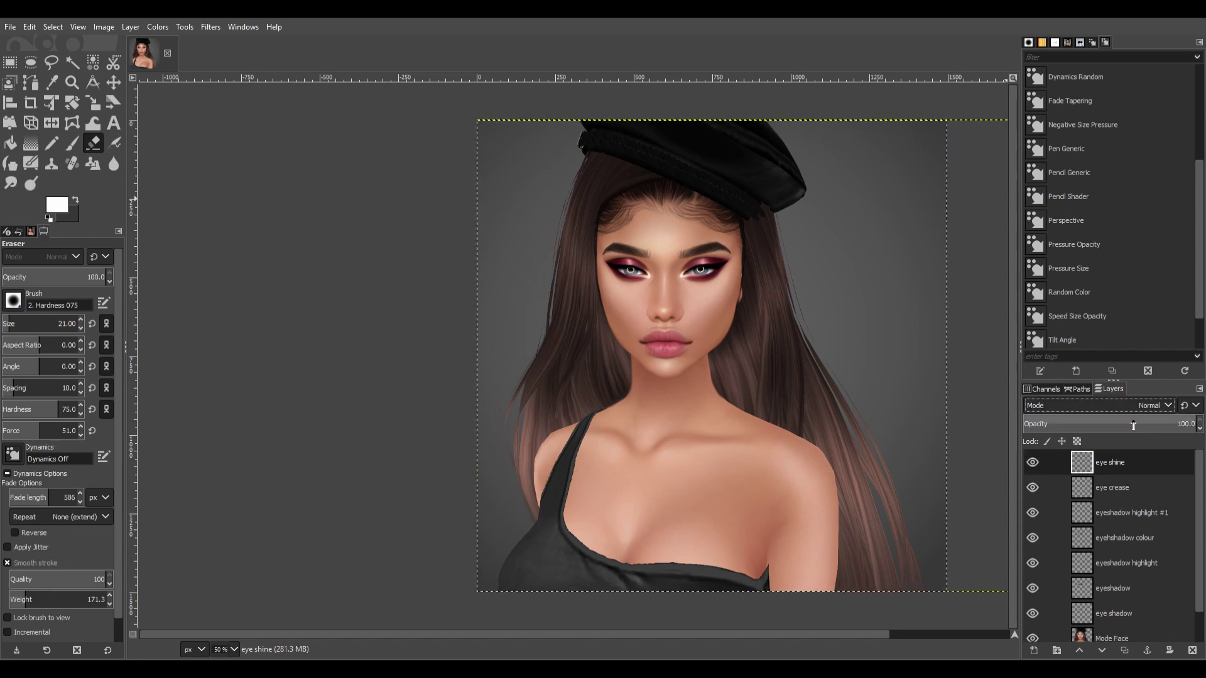
pyautogui.click(1103, 426)
# Add an eye highlight layer and dab white highlight onto the left eye.
pyautogui.press('2')
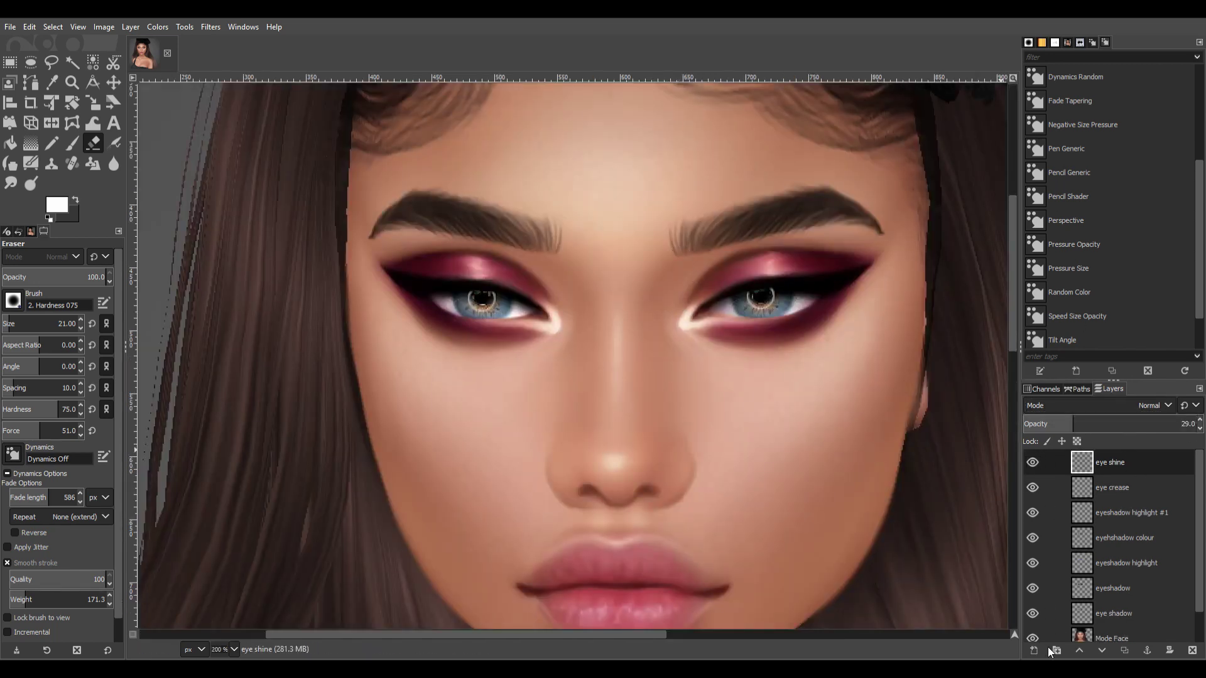
pyautogui.keyDown('shift'); pyautogui.click(1033, 650); pyautogui.keyUp('shift')
pyautogui.click(72, 143)
pyautogui.click(457, 309)
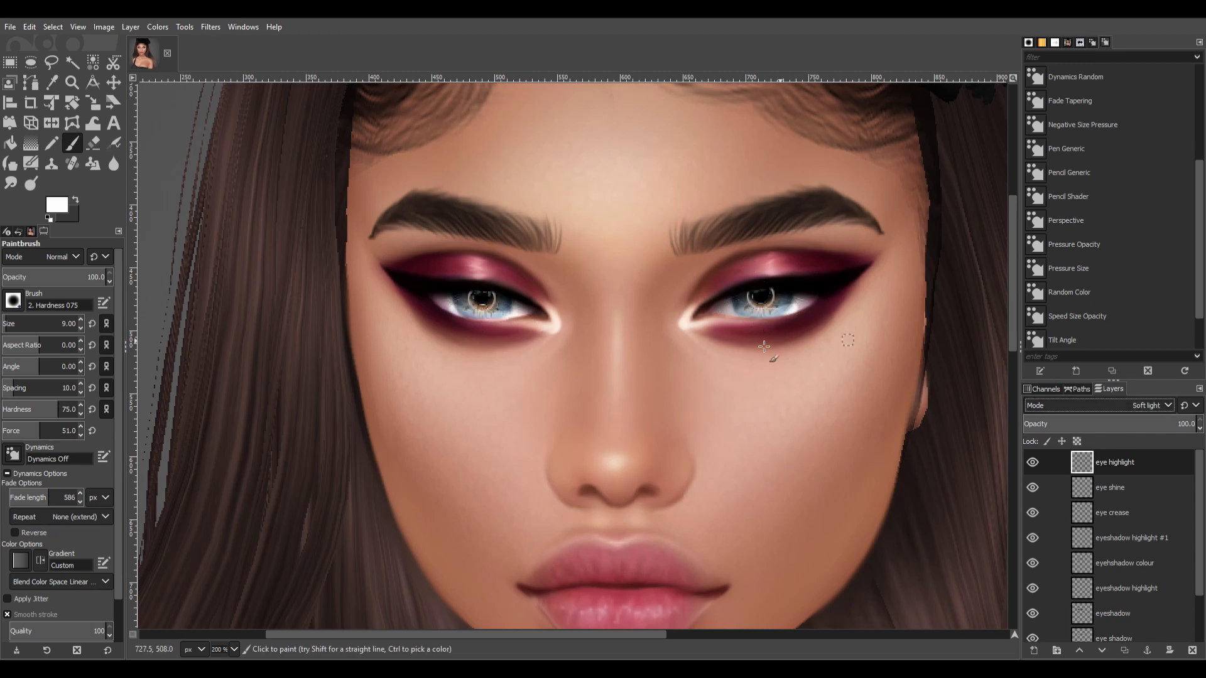
# Smudge the white waterline under the left eye and paint a softened white waterline under the right.
pyautogui.press('s')
pyautogui.moveTo(449, 310); pyautogui.dragTo(533, 312)
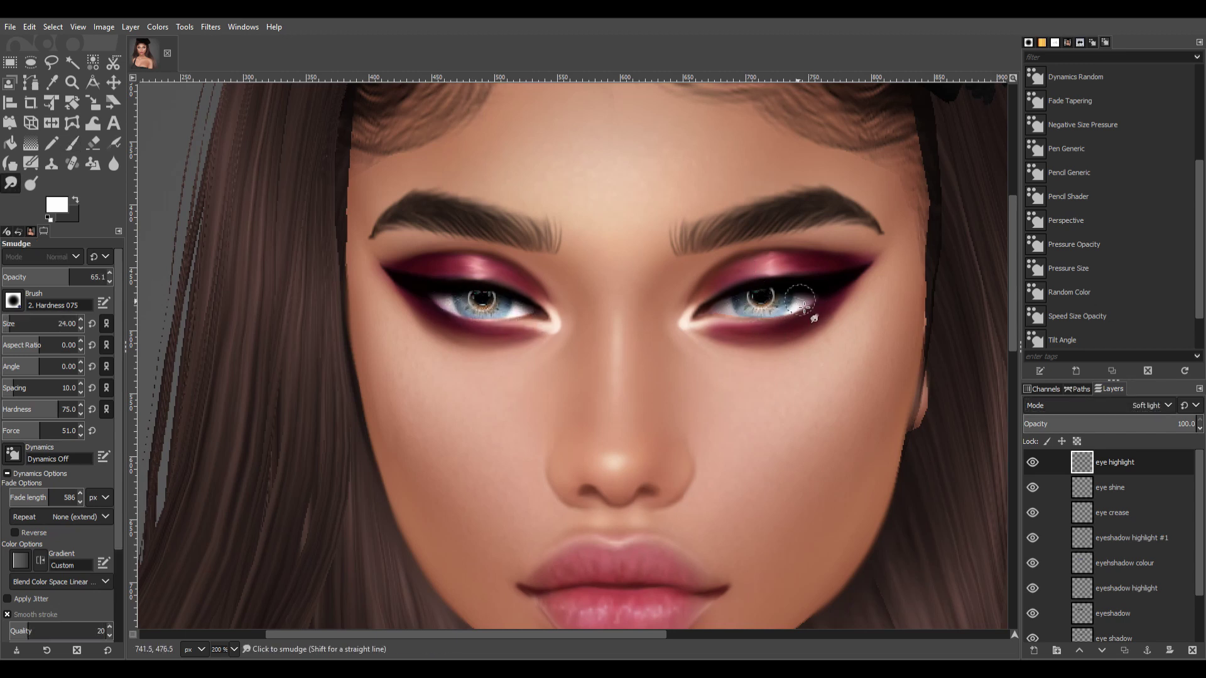
pyautogui.keyDown('ctrl'); pyautogui.scroll(-3, 781, 336); pyautogui.keyUp('ctrl')
pyautogui.keyDown('ctrl'); pyautogui.scroll(-2, 779, 377); pyautogui.keyUp('ctrl')
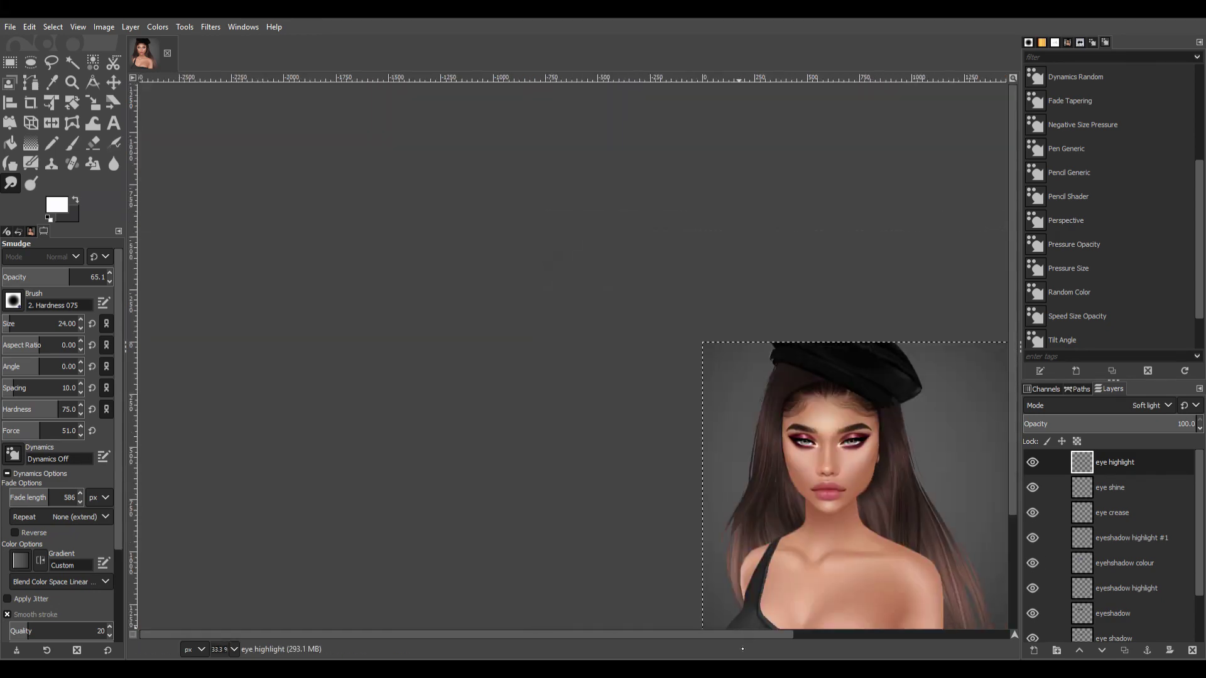
pyautogui.keyDown('ctrl'); pyautogui.scroll(5, 575, 283); pyautogui.keyUp('ctrl')
pyautogui.scroll(-3, 572, 352)
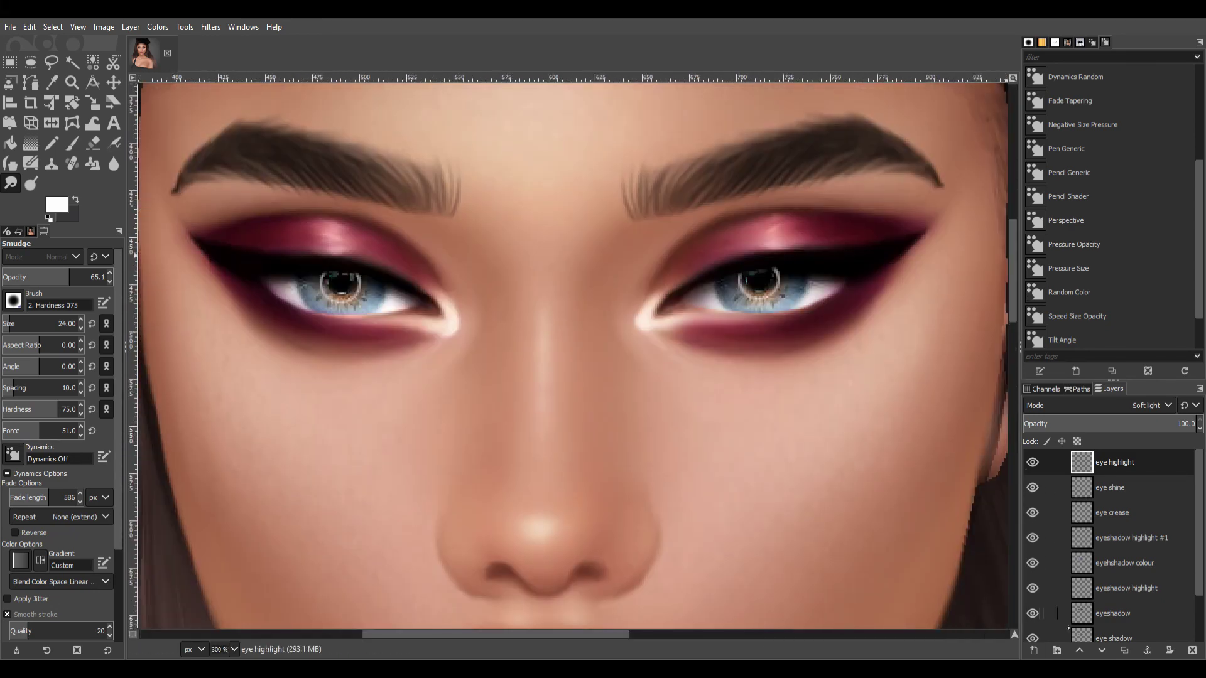
pyautogui.press('p')
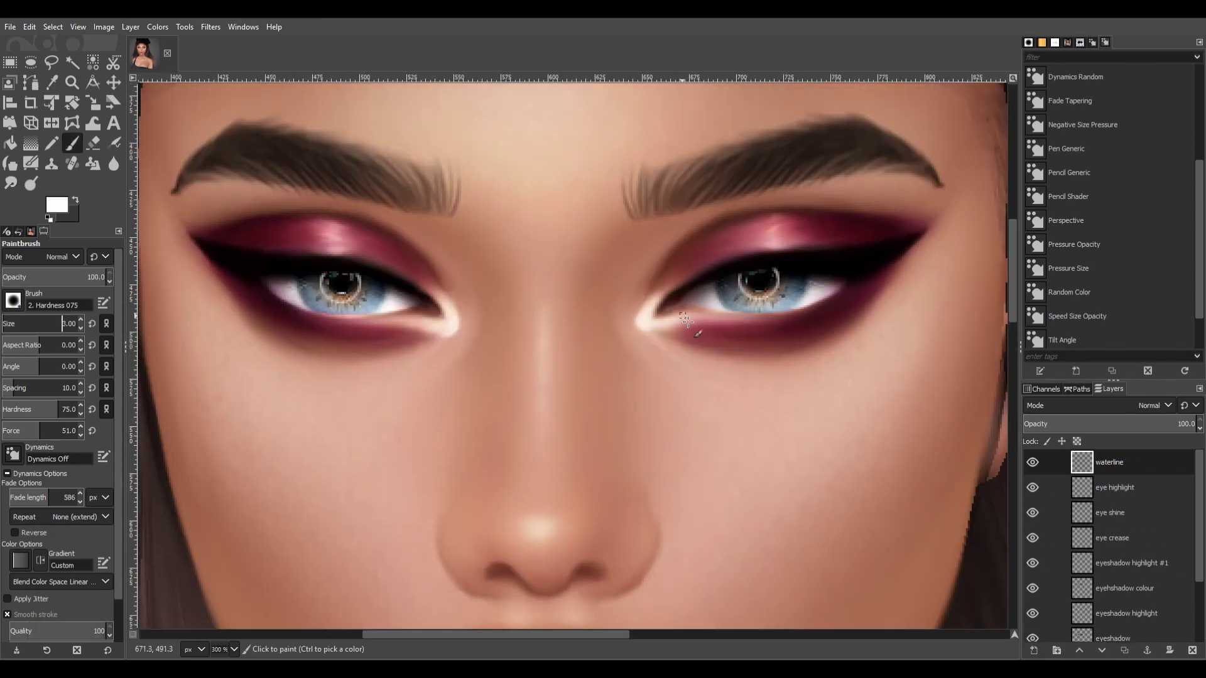
pyautogui.moveTo(788, 323); pyautogui.dragTo(832, 301)
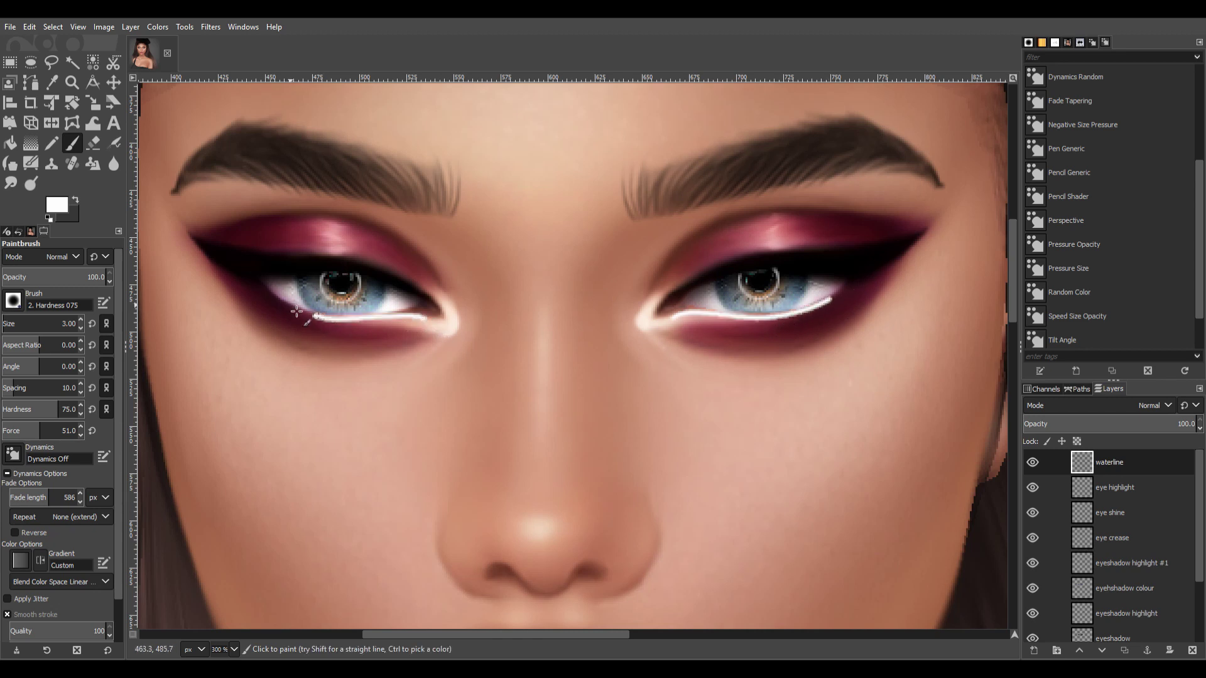
pyautogui.press('s')
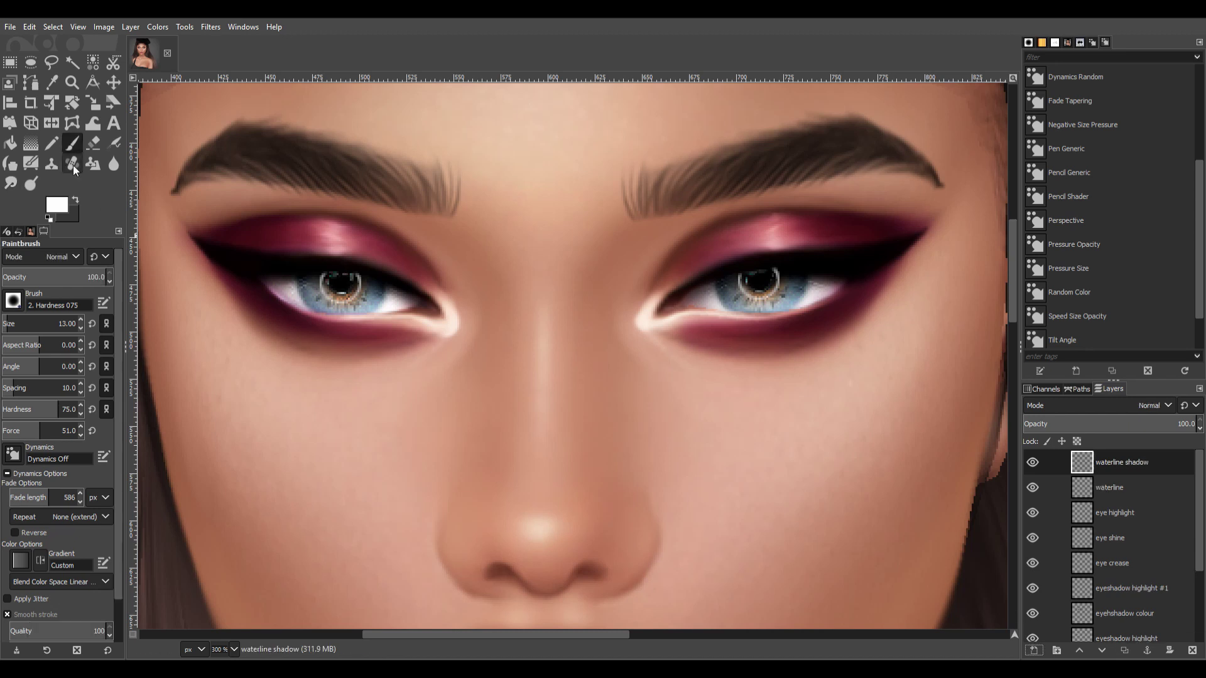
# Paint a thin black waterline shadow under the left eye with a smaller brush.
pyautogui.press('[')
pyautogui.press('x')
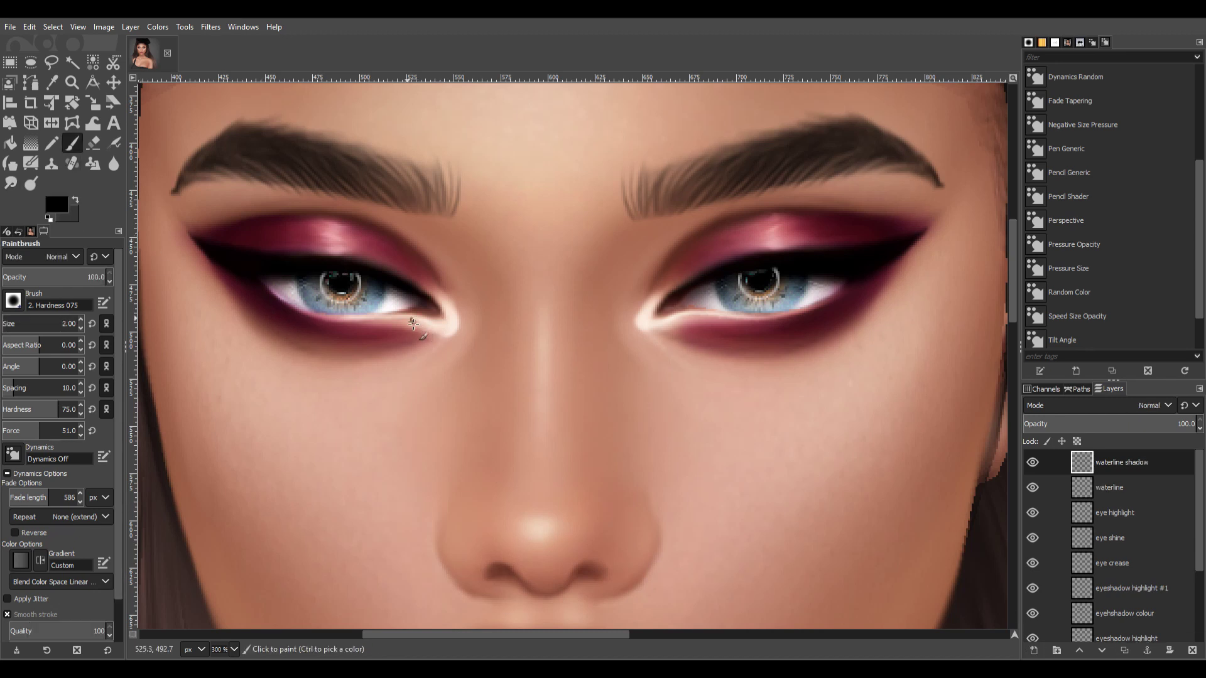
pyautogui.moveTo(315, 324); pyautogui.dragTo(336, 322)
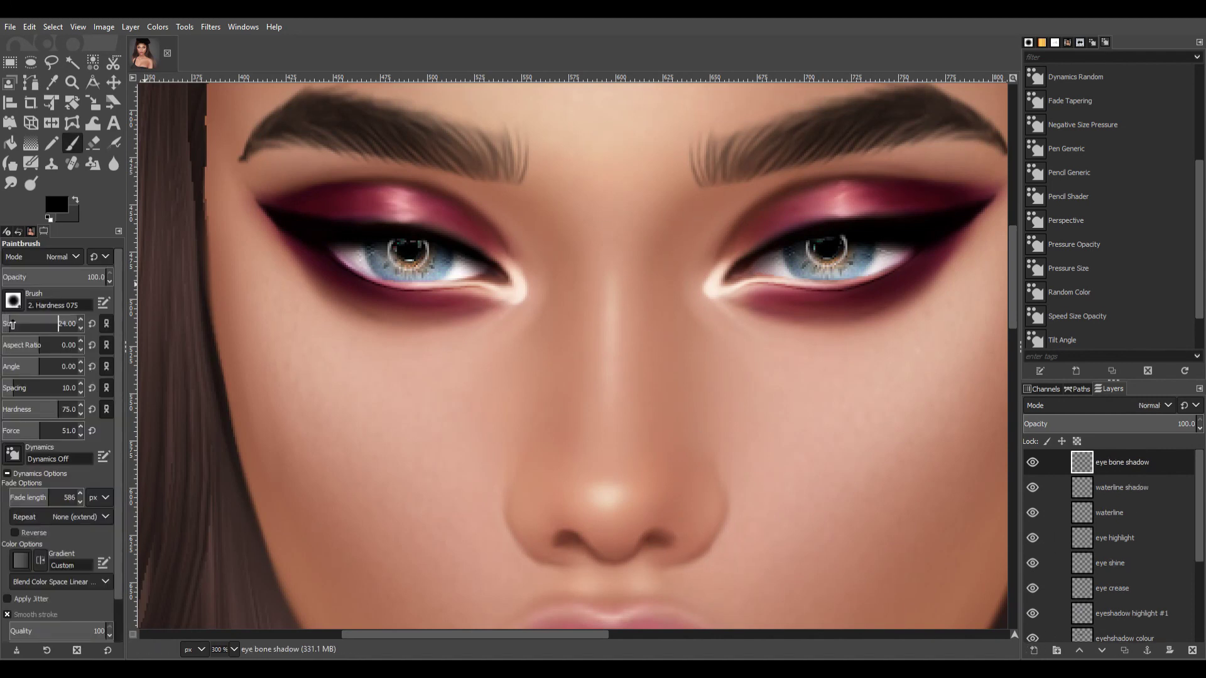
# Paint dark eye bone shadows beside both eyebrows, set them to Soft light, and smudge them in.
pyautogui.moveTo(702, 204); pyautogui.dragTo(679, 255)
pyautogui.moveTo(522, 216)
pyautogui.mouseDown()
pyautogui.moveTo(528, 251)
pyautogui.moveTo(483, 182)
pyautogui.mouseUp()
pyautogui.click(1153, 405)
pyautogui.press('s')
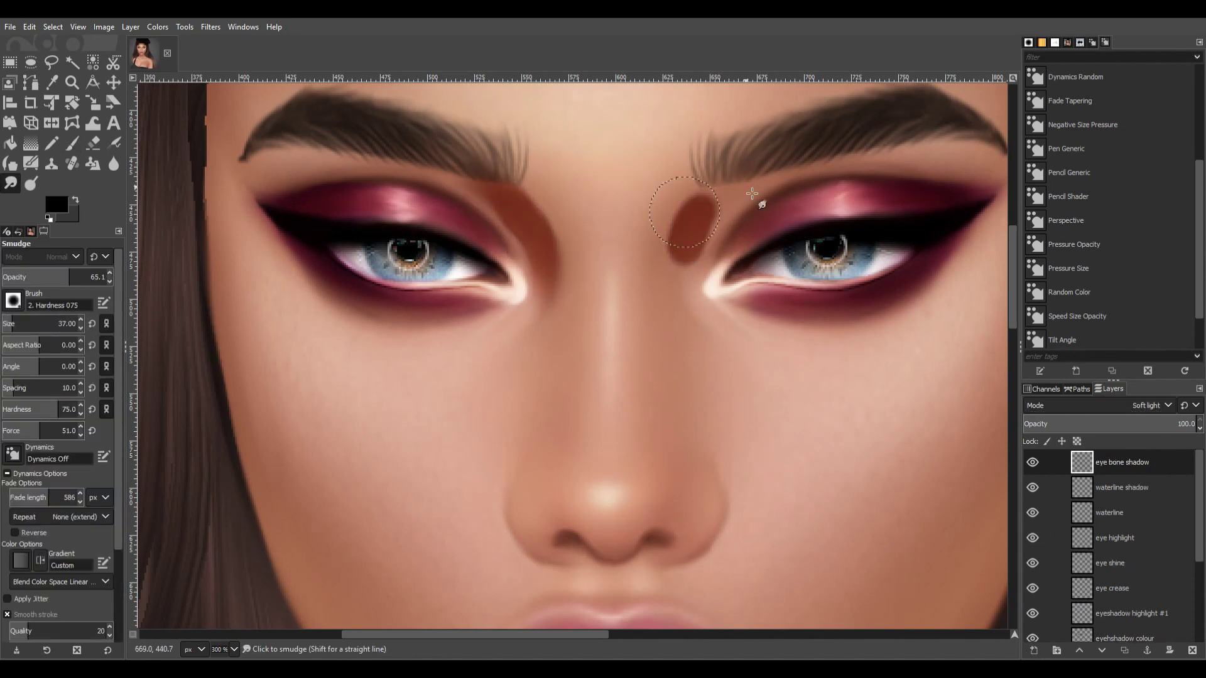
pyautogui.moveTo(691, 188); pyautogui.dragTo(685, 295)
pyautogui.scroll(-2, 493, 385)
pyautogui.scroll(-2, 493, 385)
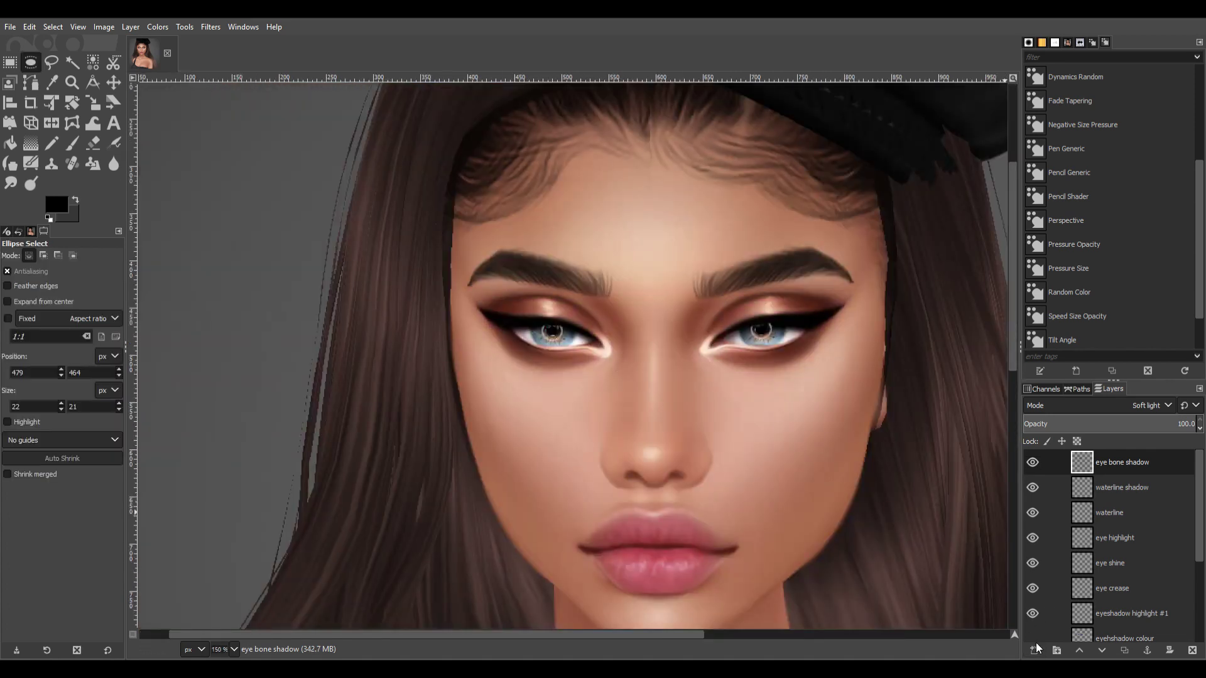
# Darken both eyebrows with black brush strokes on the eyebrows layer.
pyautogui.click(72, 143)
pyautogui.moveTo(771, 265); pyautogui.dragTo(817, 258)
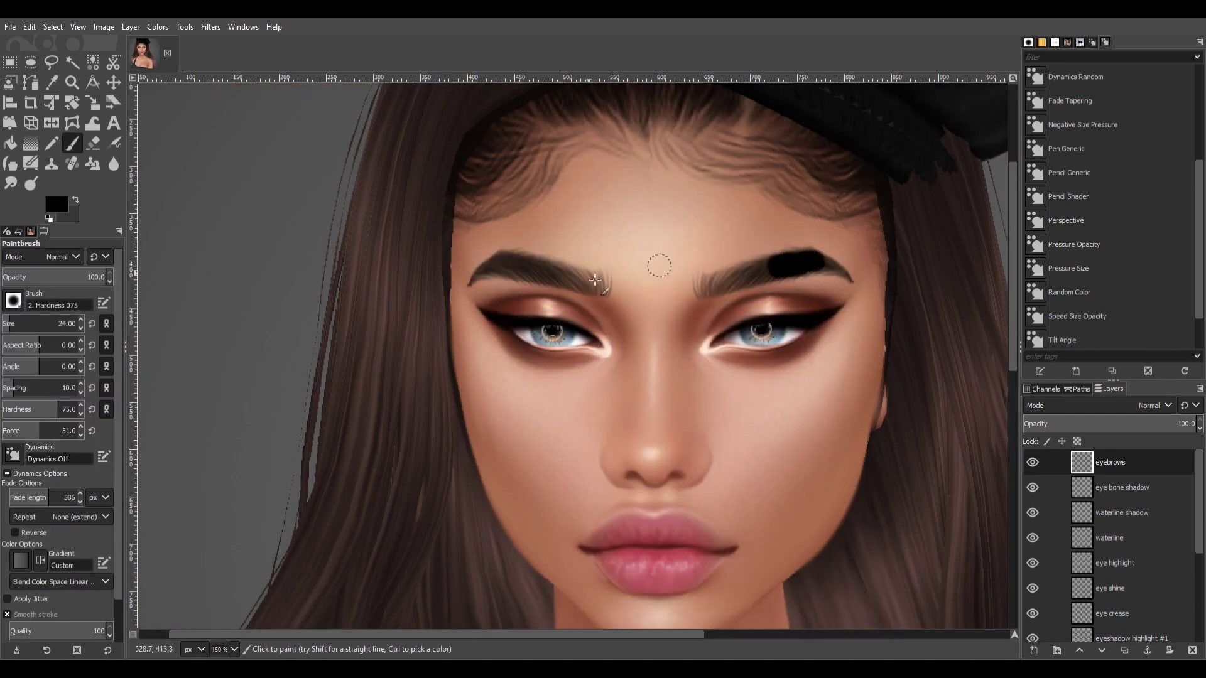
pyautogui.moveTo(496, 260); pyautogui.dragTo(534, 271)
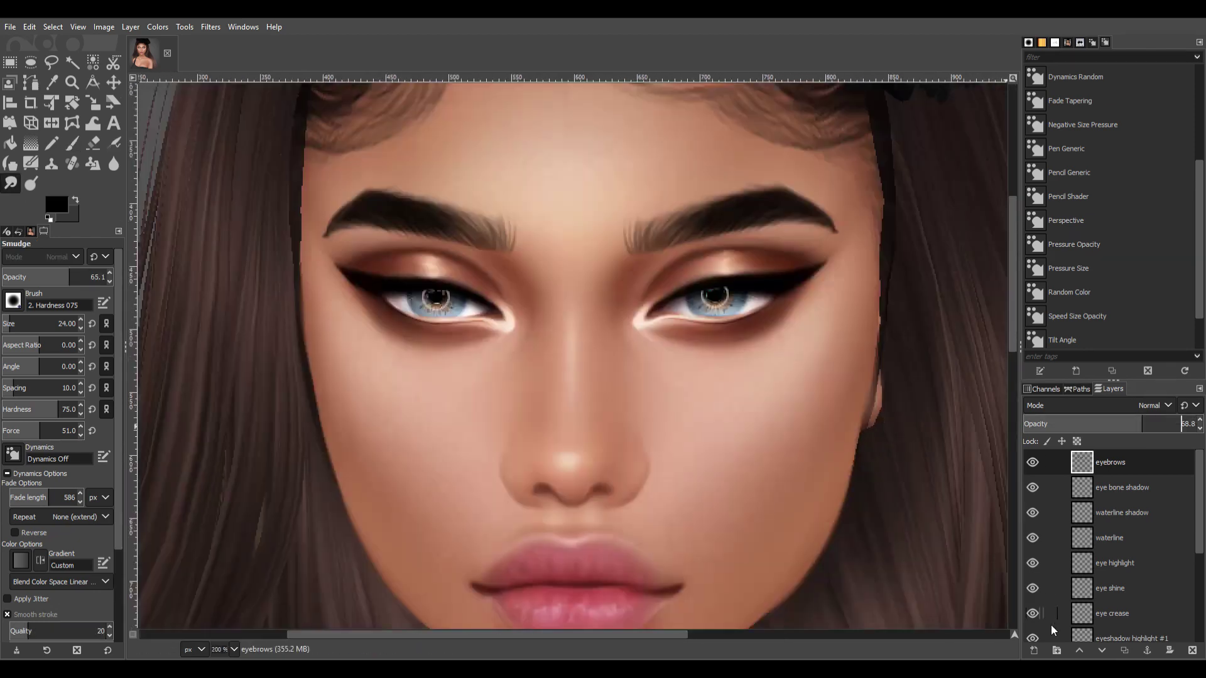
# Add a brow bone layer with white highlights under the brows, set to Soft light and smudged.
pyautogui.click(1033, 644)
pyautogui.click(77, 148)
pyautogui.moveTo(344, 240); pyautogui.dragTo(377, 239)
pyautogui.click(1154, 405)
pyautogui.press('s')
pyautogui.moveTo(785, 238)
pyautogui.mouseDown()
pyautogui.moveTo(810, 239)
pyautogui.moveTo(789, 239)
pyautogui.mouseUp()
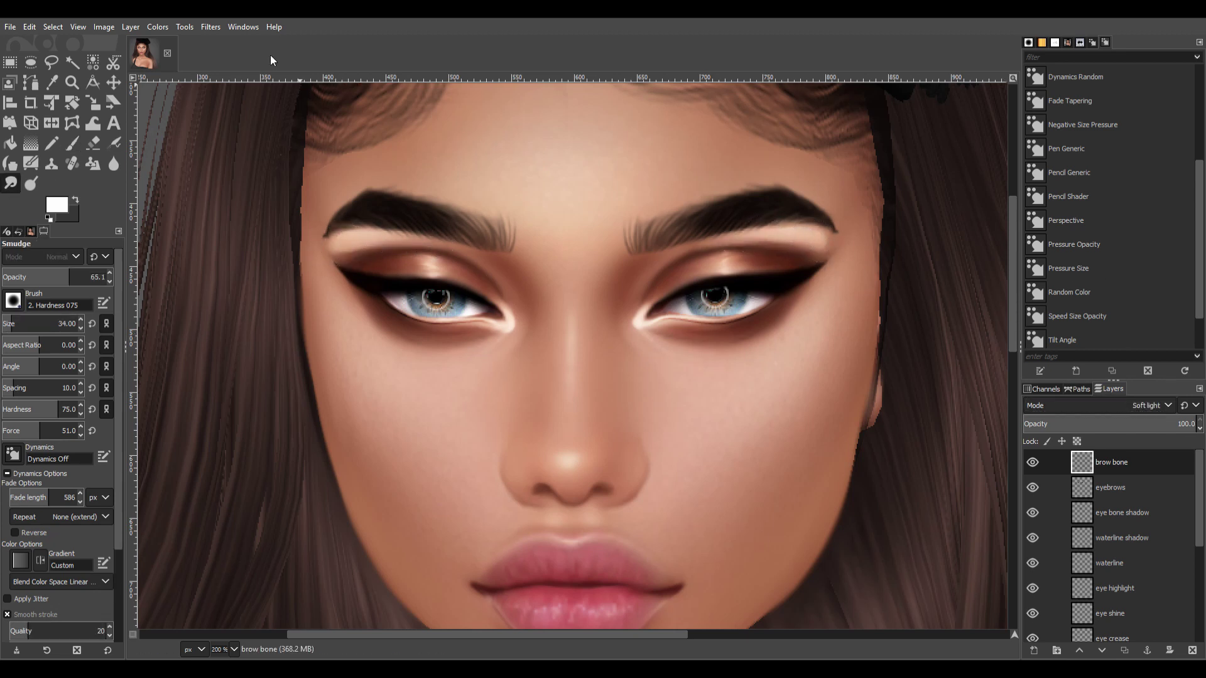
pyautogui.scroll(-2, 1001, 382)
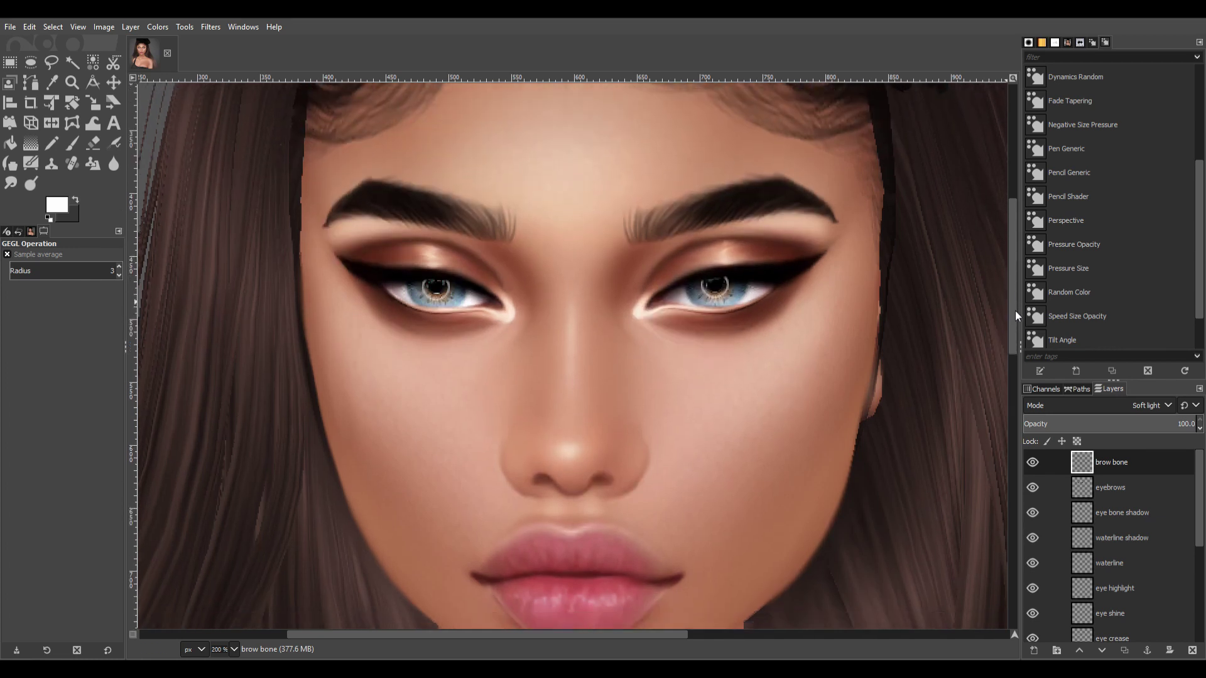
# Create an eyelashes layer and set the Paintbrush to Fade Tapering, fade length 20, size 2.
pyautogui.press('d')
pyautogui.press('p')
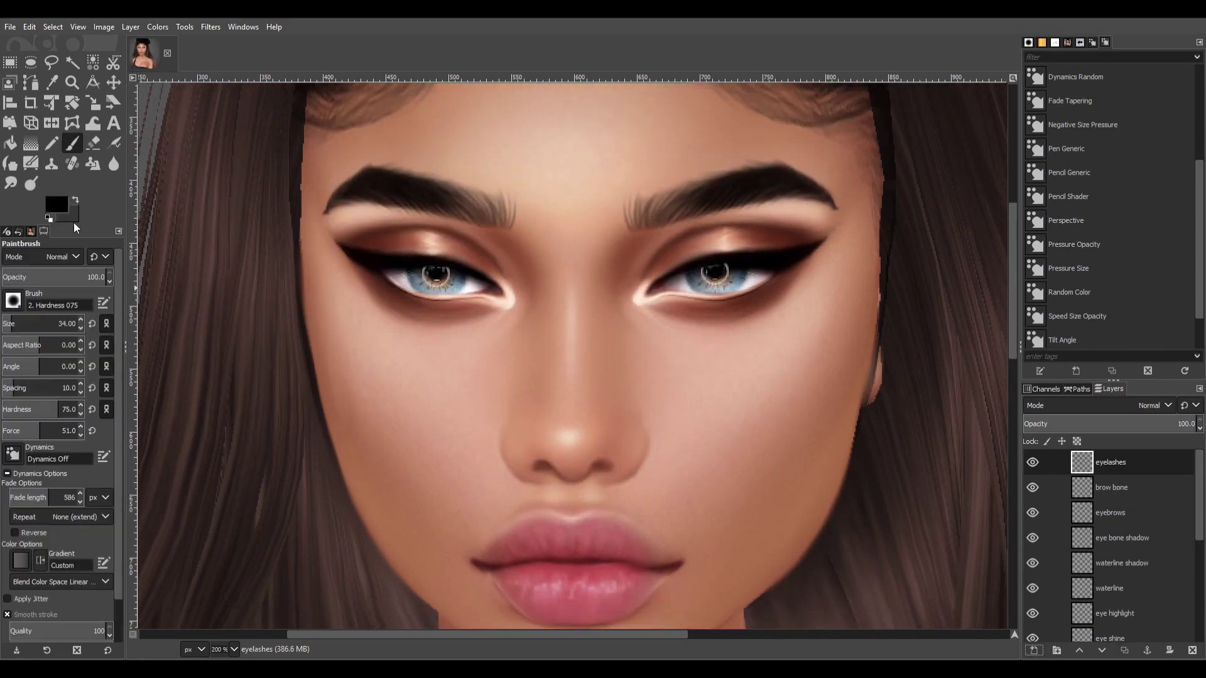
pyautogui.click(1069, 100)
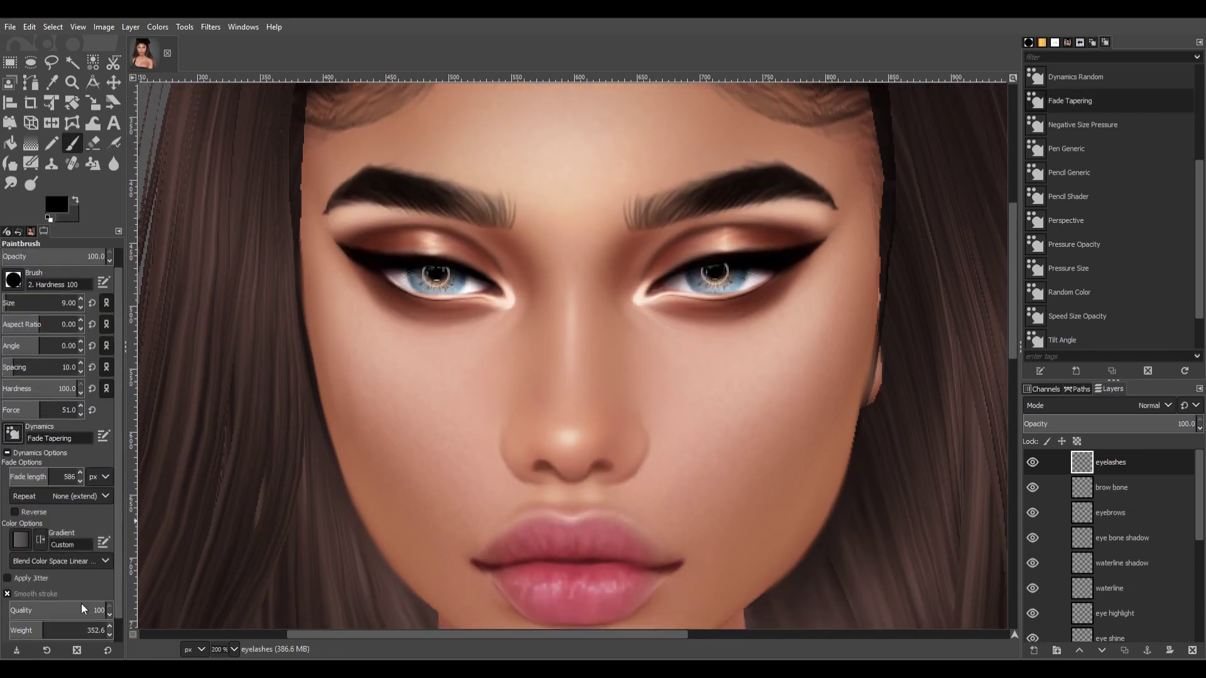
pyautogui.click(25, 497)
pyautogui.moveTo(14, 499); pyautogui.dragTo(10, 499)
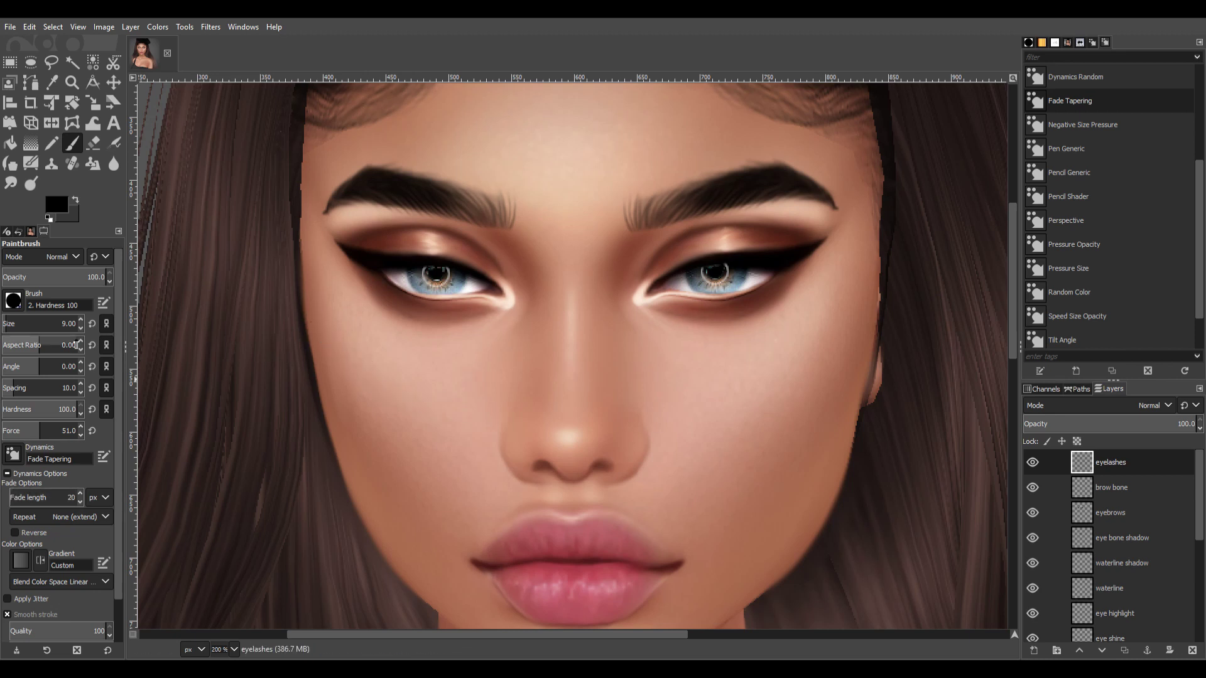
pyautogui.moveTo(37, 323); pyautogui.dragTo(16, 324)
# Draw tapered black lashes along both eyes' upper and lower lash lines.
pyautogui.moveTo(358, 246); pyautogui.dragTo(353, 239)
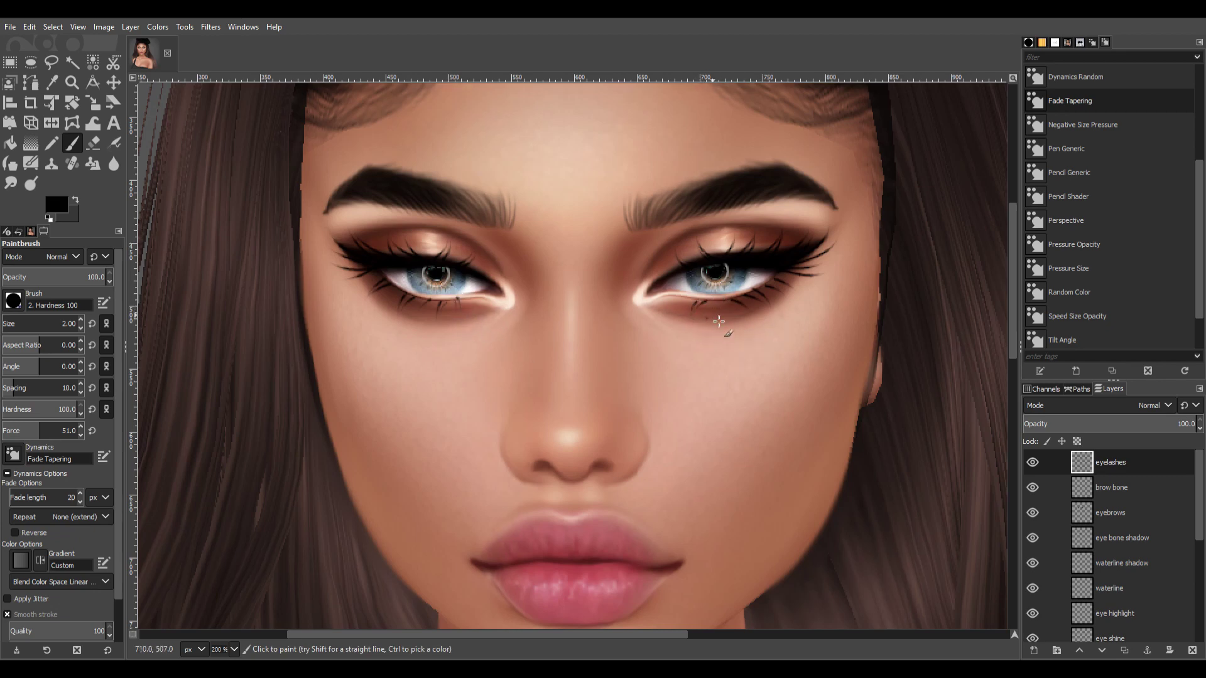
pyautogui.scroll(2, 696, 377)
pyautogui.click(10, 183)
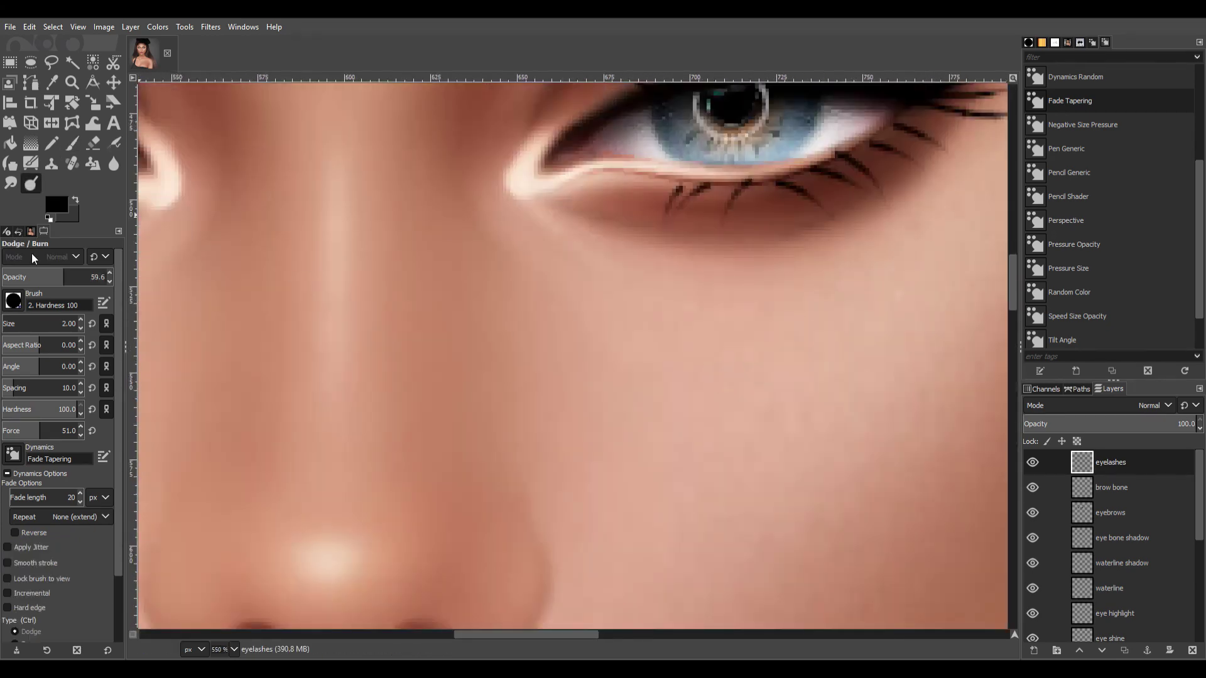
pyautogui.scroll(-2, 552, 337)
pyautogui.scroll(2, 13, 454)
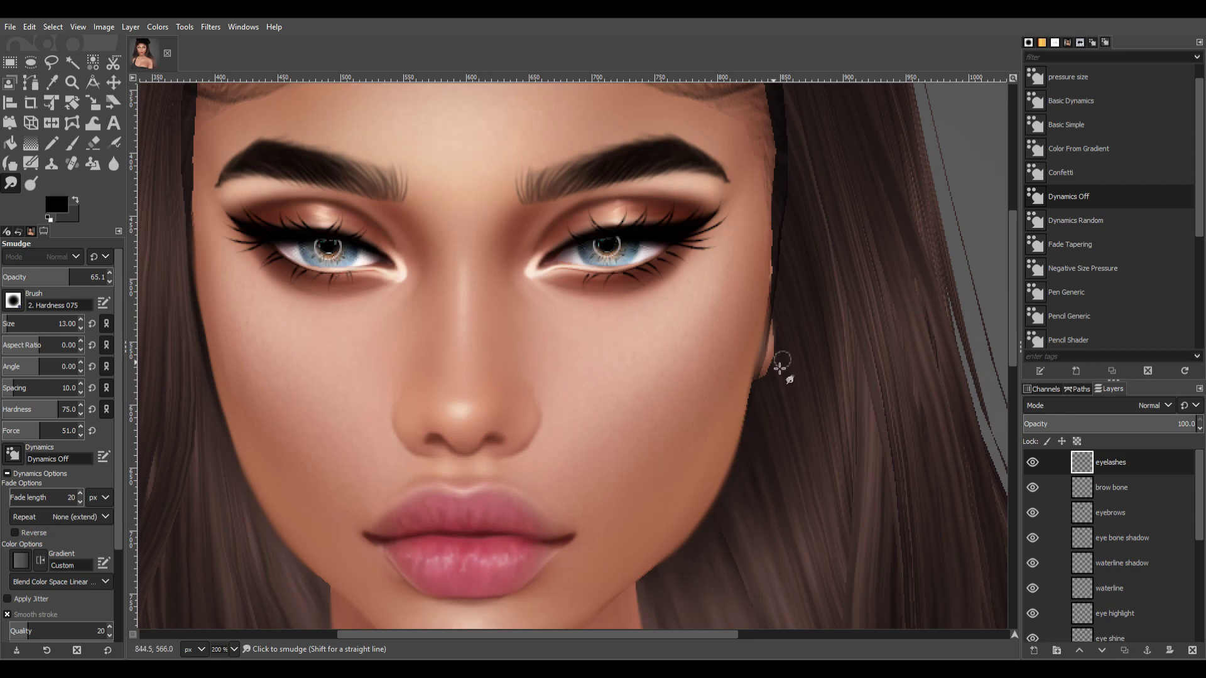
pyautogui.hotkey('shift', 'ctrl', 'j')
pyautogui.press('1')
pyautogui.press('+')
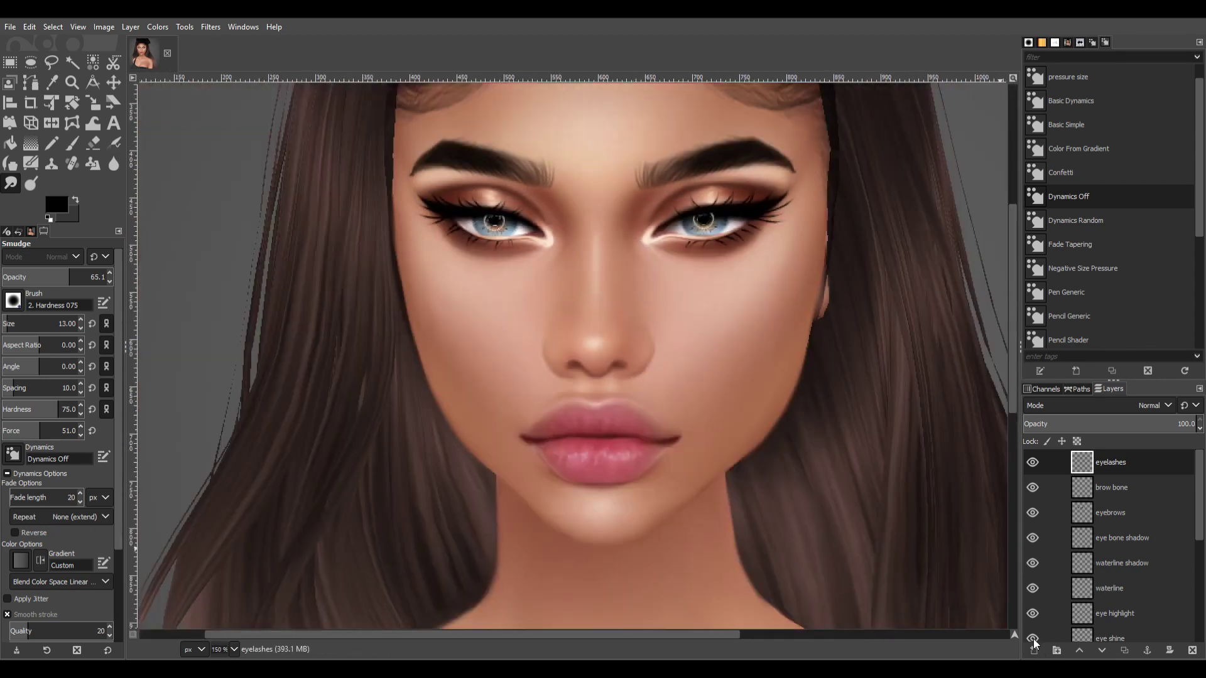
# Draw curved contours along both sides of the nose on a nose contour layer and blur them.
pyautogui.press('p')
pyautogui.scroll(2, 619, 383)
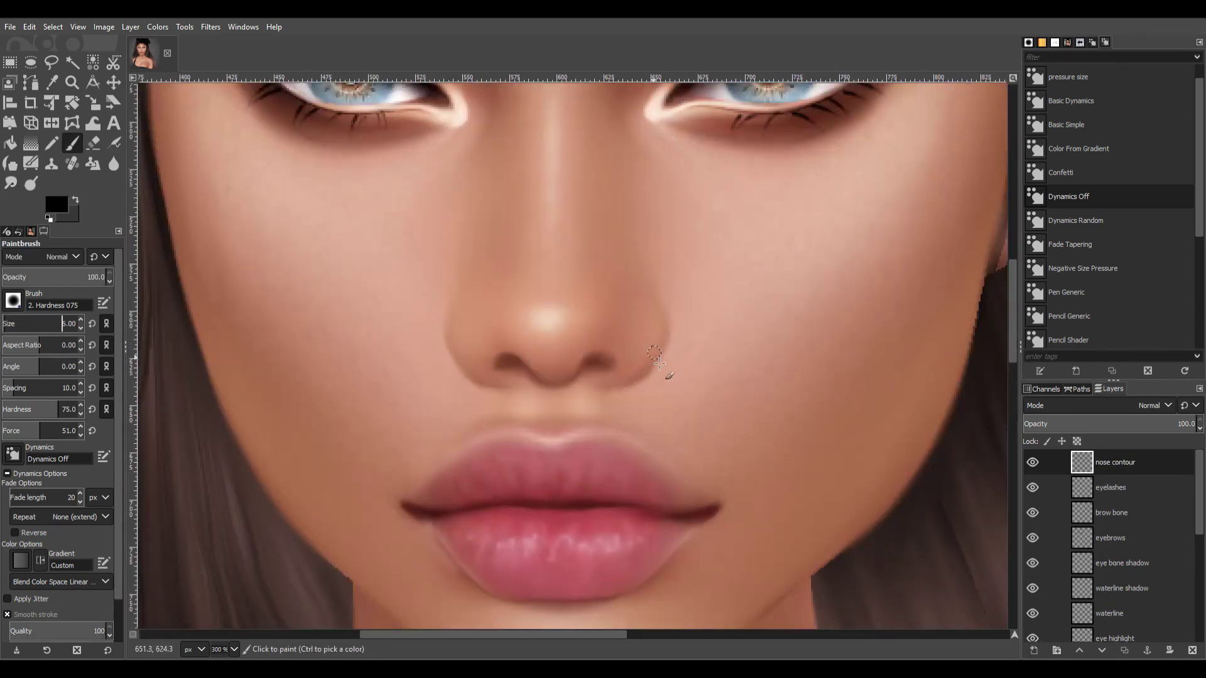
pyautogui.click(81, 329)
pyautogui.press(']')
pyautogui.moveTo(626, 385); pyautogui.dragTo(667, 324)
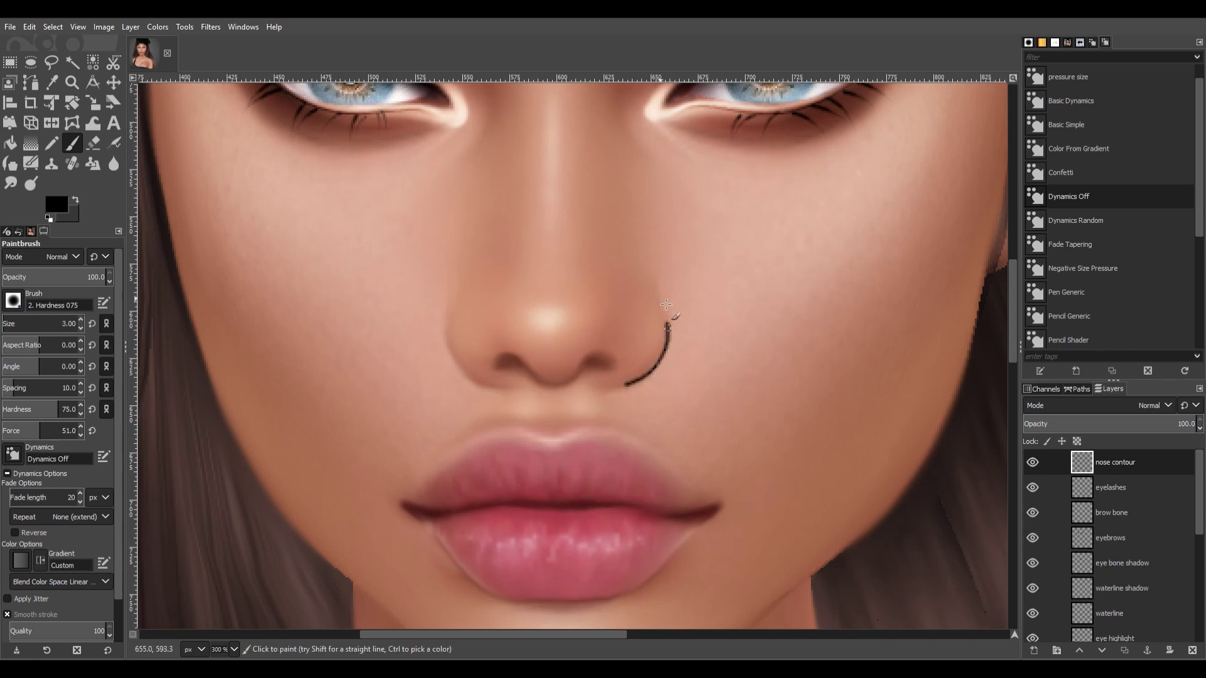
pyautogui.moveTo(451, 343); pyautogui.dragTo(450, 308)
pyautogui.press('s')
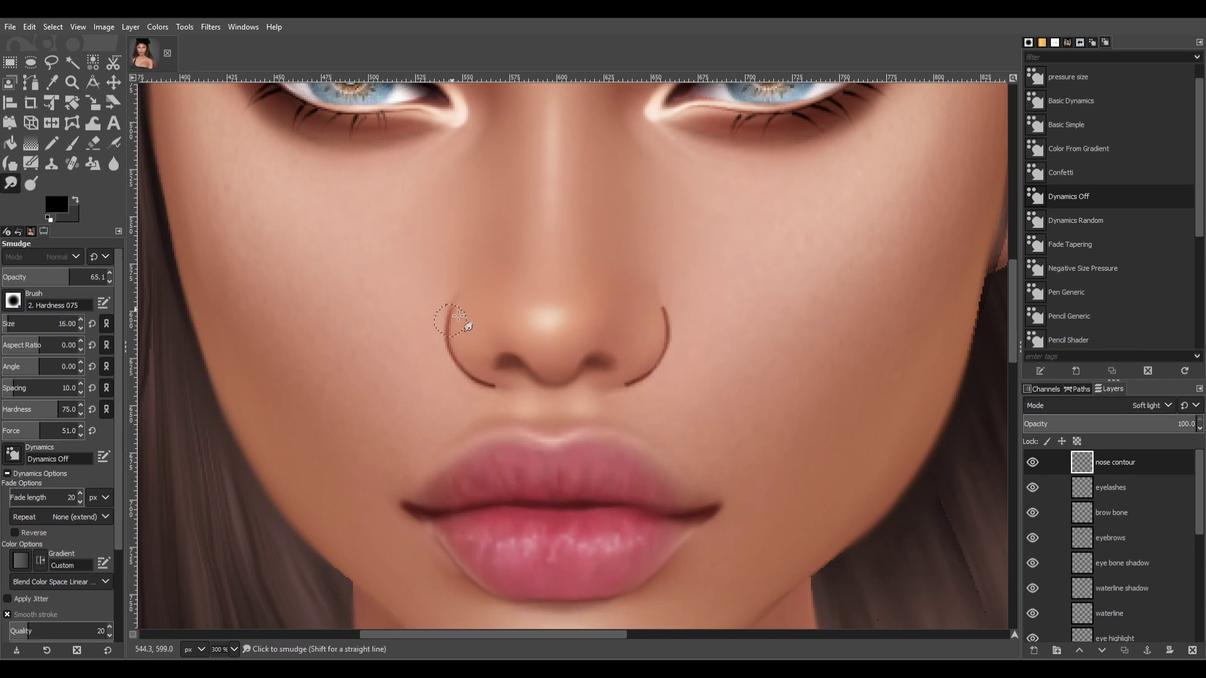
pyautogui.hotkey('ctrl', 'f')
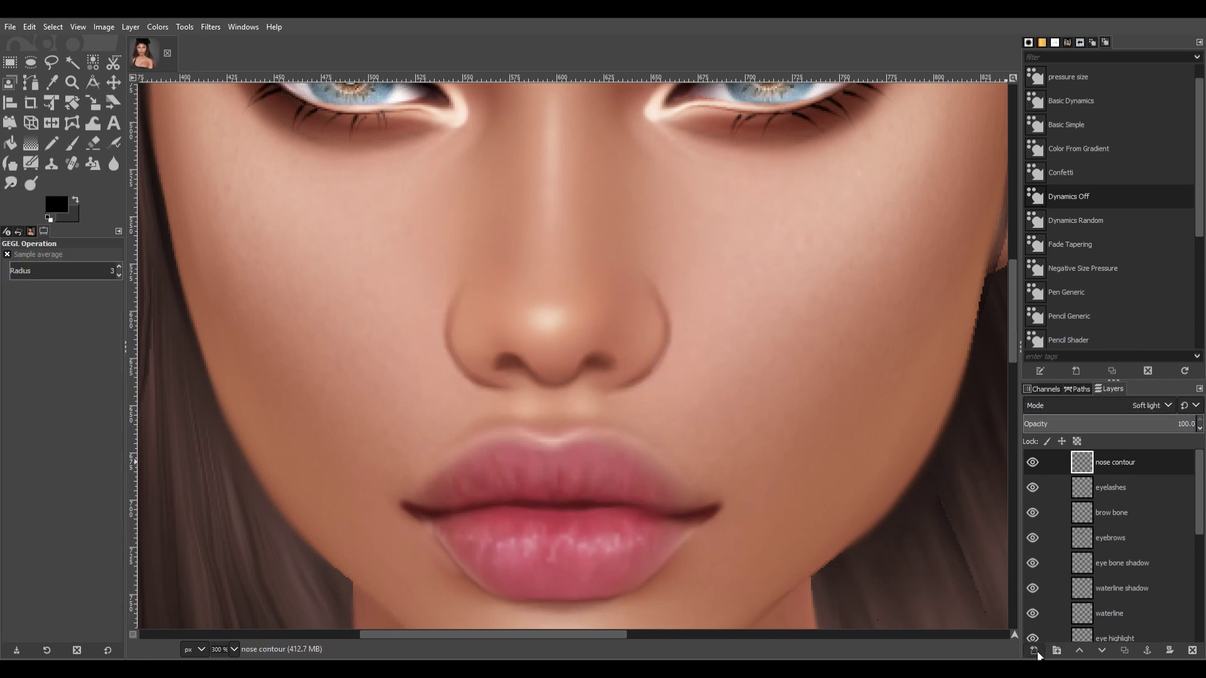
# Paint black nostril shadows with a size 6 brush on a Soft light nostril shadow layer.
pyautogui.keyDown('shift'); pyautogui.click(1033, 651); pyautogui.keyUp('shift')
pyautogui.press('p')
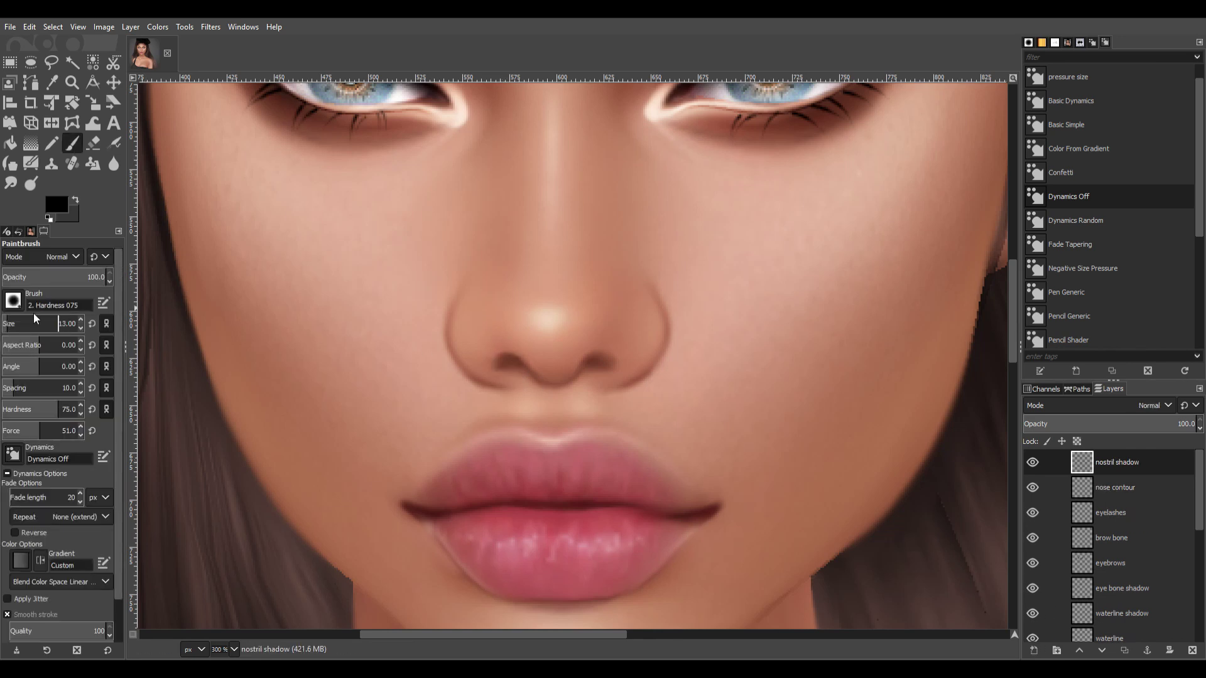
pyautogui.click(34, 318)
pyautogui.moveTo(501, 359); pyautogui.dragTo(525, 370)
pyautogui.moveTo(606, 364); pyautogui.dragTo(596, 360)
pyautogui.click(1153, 405)
pyautogui.click(1152, 603)
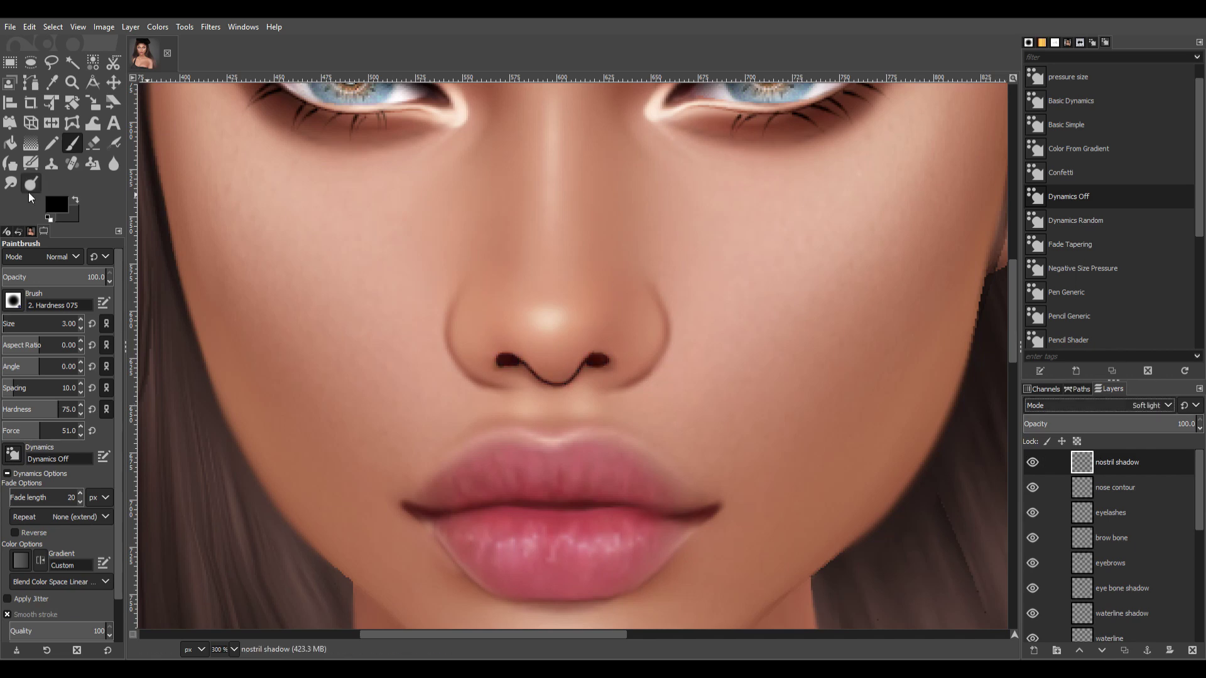
pyautogui.press('s')
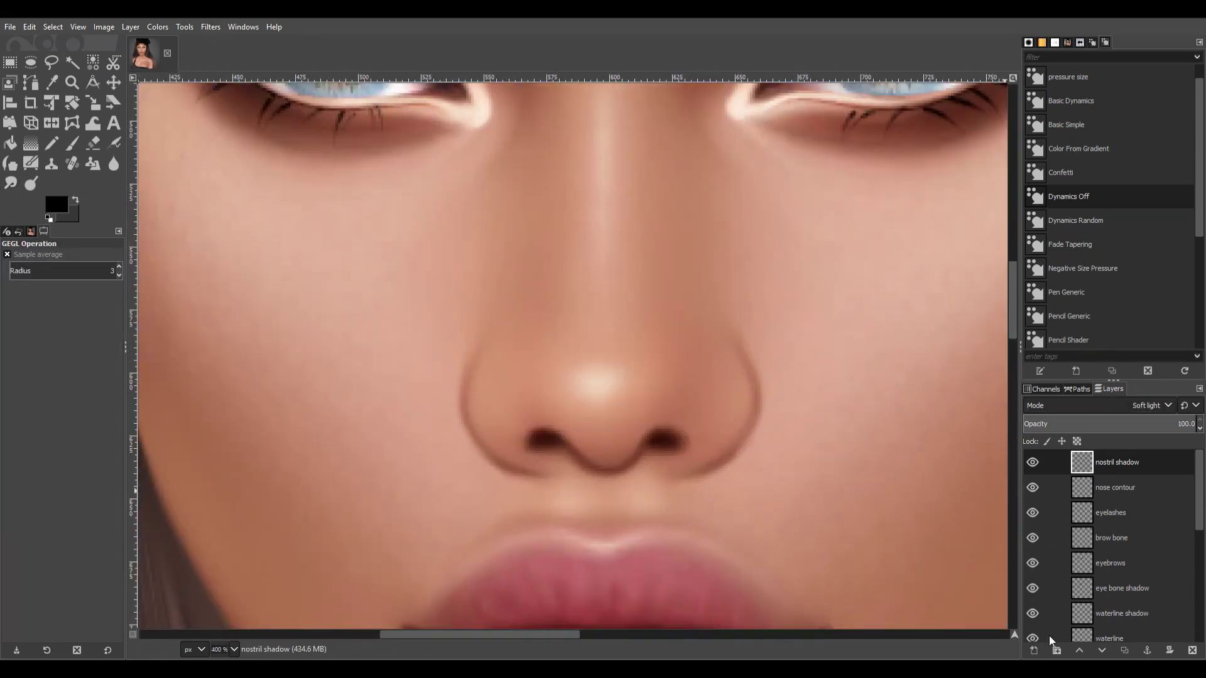
# Add a white nostril highlight across the nostrils, set to Soft light and blurred.
pyautogui.press('p')
pyautogui.press('x')
pyautogui.scroll(-12, 38, 324)
pyautogui.moveTo(557, 429); pyautogui.dragTo(682, 432)
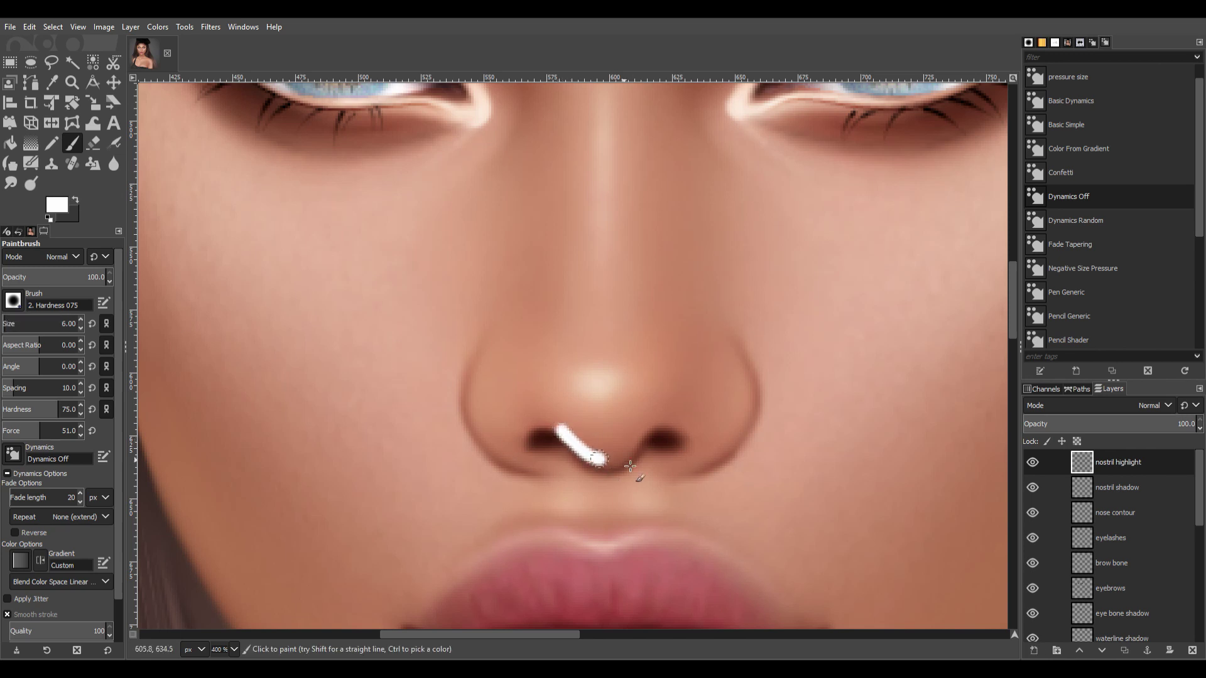
pyautogui.click(1153, 405)
pyautogui.click(1075, 292)
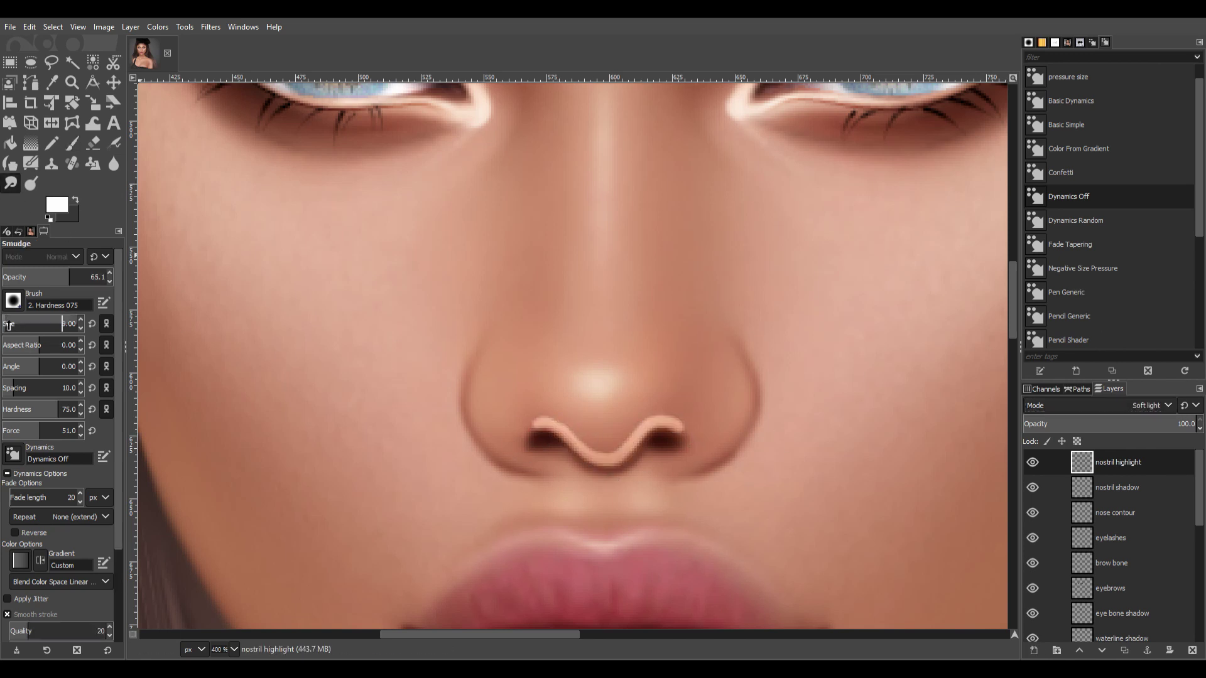
pyautogui.press('s')
pyautogui.press('Delete')
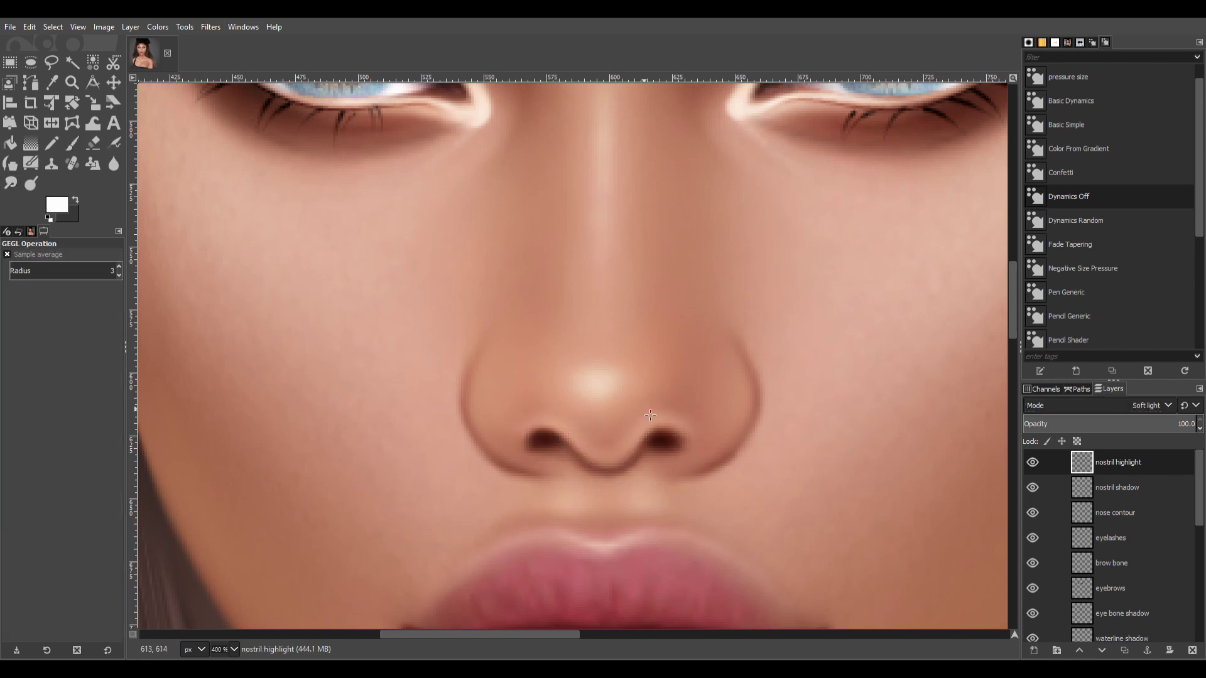
pyautogui.hotkey('shift', 'ctrl', 'j')
pyautogui.scroll(2, 796, 398)
pyautogui.scroll(2, 796, 398)
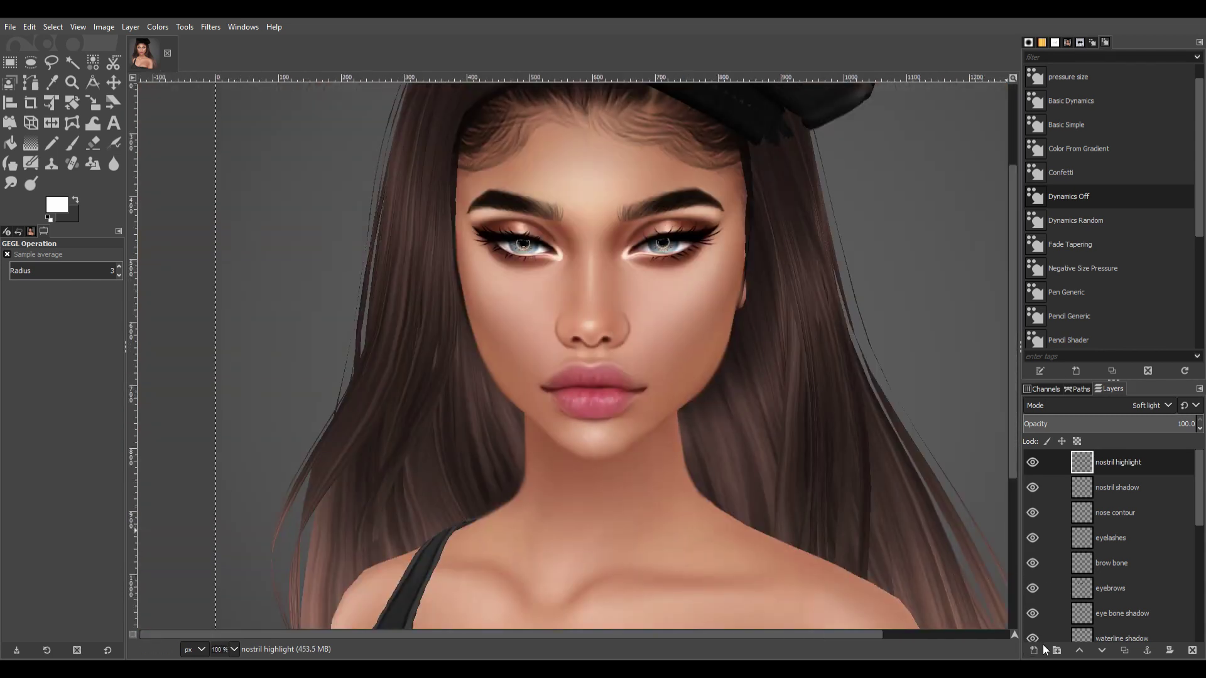
# Paint a straight white highlight down the nose bridge on a Soft light nose highlight layer.
pyautogui.press('p')
pyautogui.press('2')
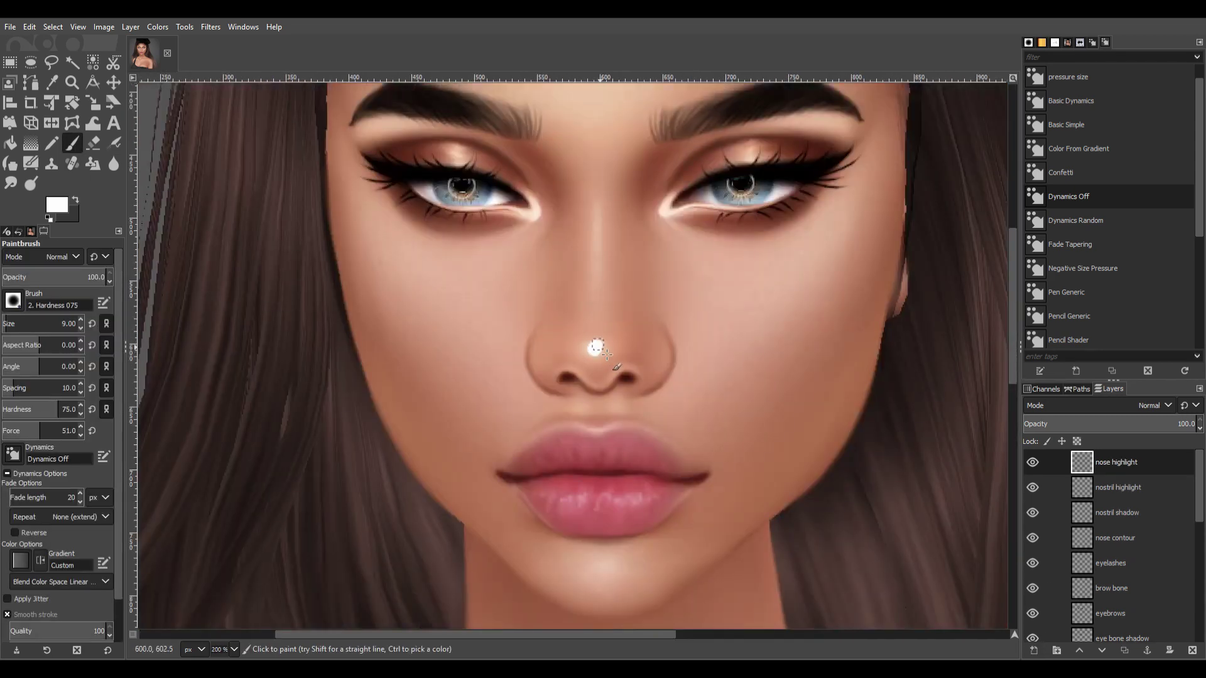
pyautogui.click(600, 209)
pyautogui.keyDown('shift'); pyautogui.click(595, 308); pyautogui.keyUp('shift')
pyautogui.press('s')
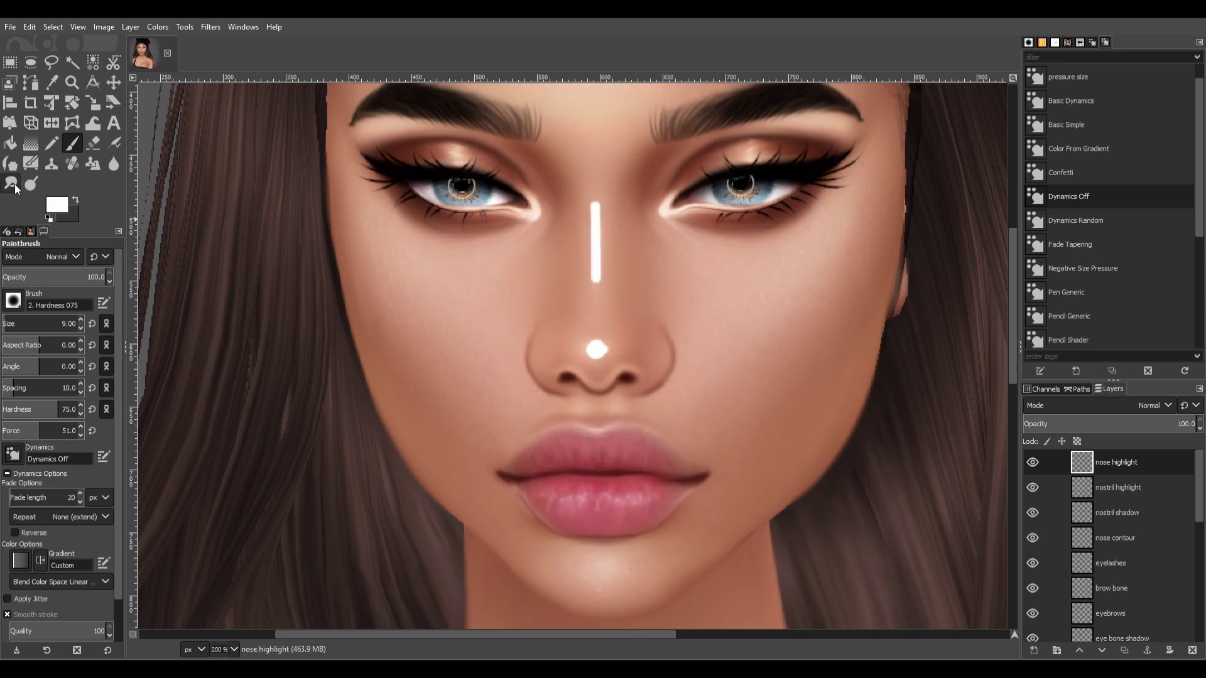
pyautogui.moveTo(597, 345); pyautogui.dragTo(603, 358)
pyautogui.click(1156, 405)
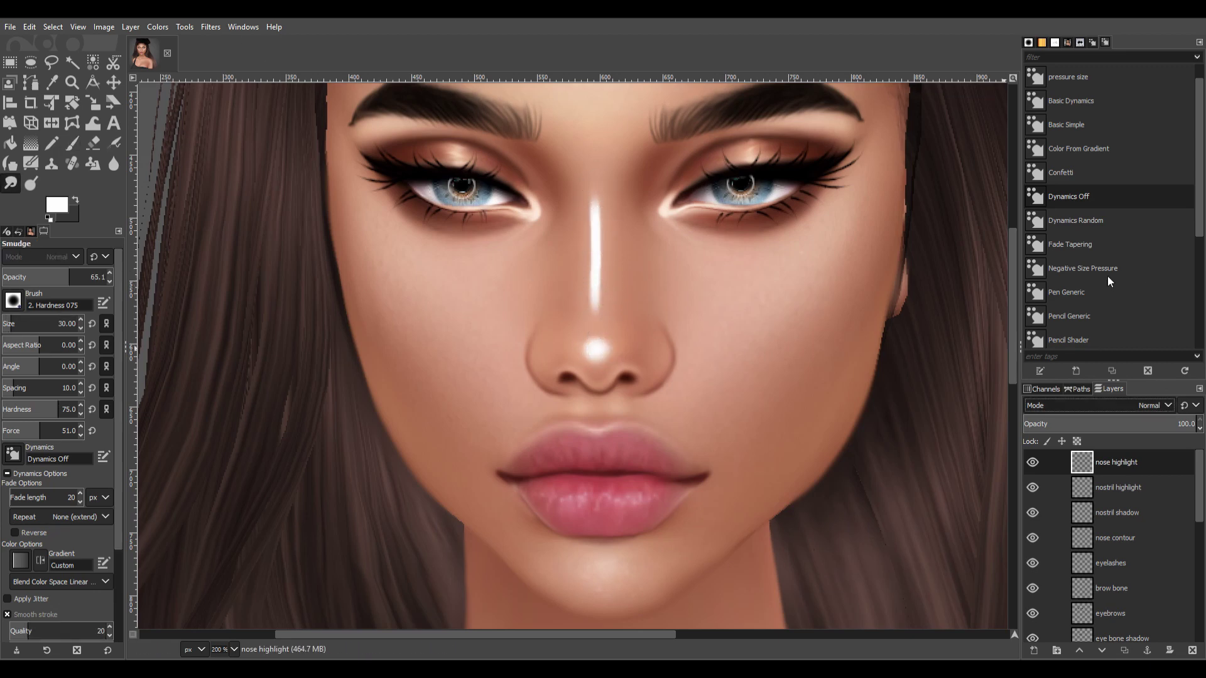
pyautogui.hotkey('shift', 'ctrl', 'j')
pyautogui.press('2')
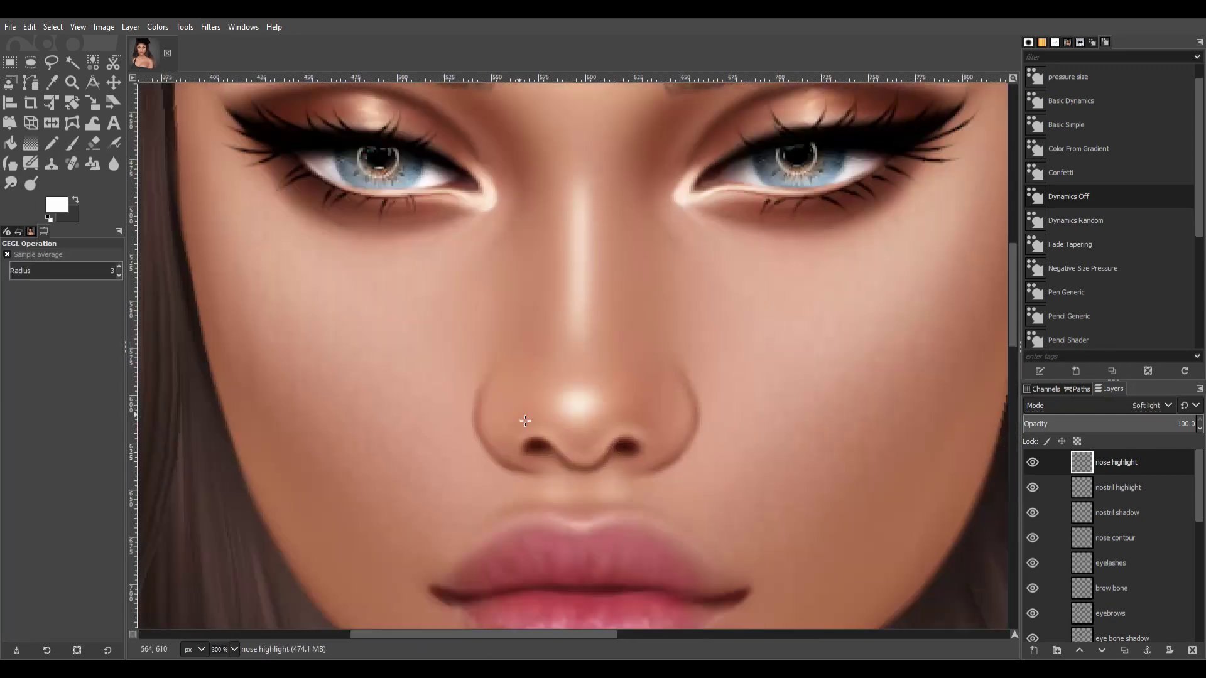
pyautogui.press('1')
pyautogui.press('-')
pyautogui.press('-')
pyautogui.press('-')
pyautogui.moveTo(541, 634); pyautogui.dragTo(697, 634)
pyautogui.press('1')
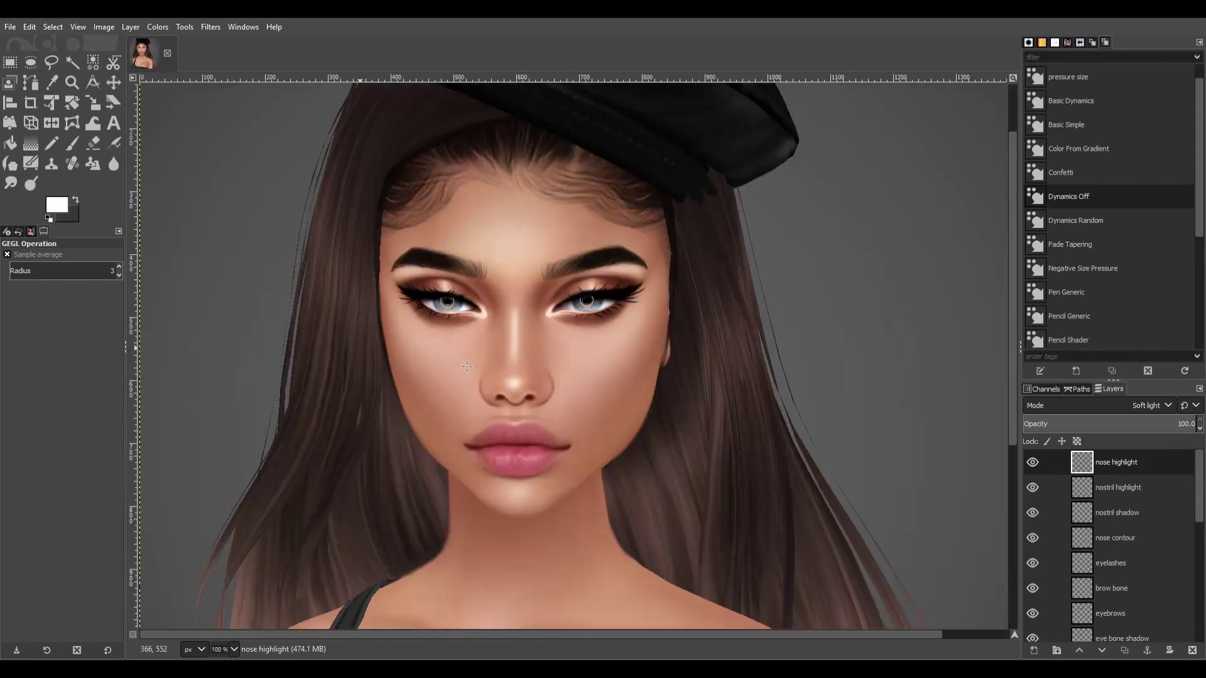
pyautogui.scroll(-2, 1016, 431)
# Add a lipline layer and draw a fine black line along the lip seam, erasing the ends.
pyautogui.click(1033, 650)
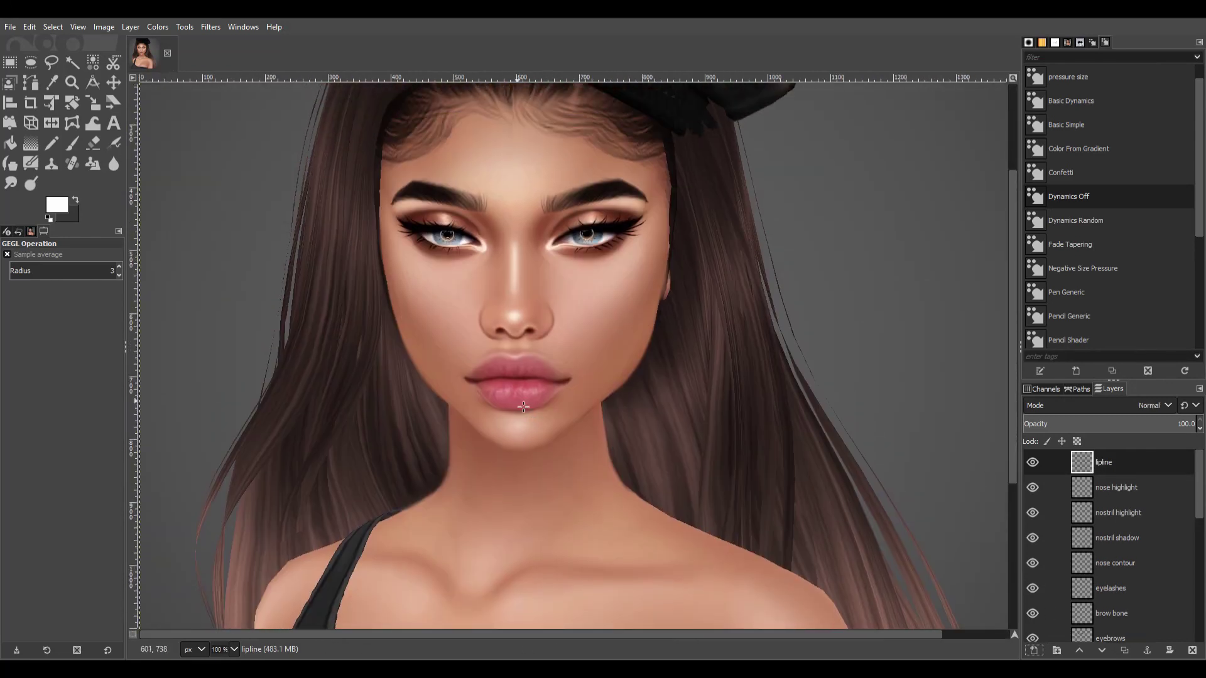
pyautogui.scroll(3, 515, 396)
pyautogui.press('p')
pyautogui.moveTo(380, 334); pyautogui.dragTo(381, 344)
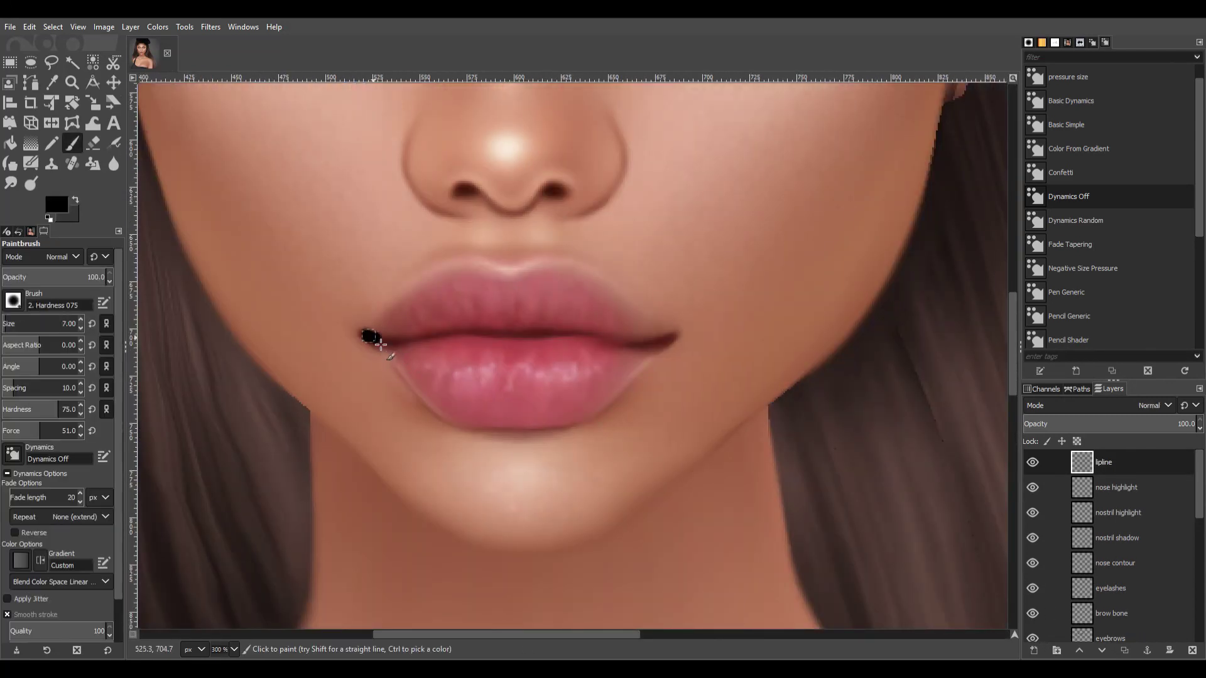
pyautogui.press('[')
pyautogui.press('[')
pyautogui.press('[')
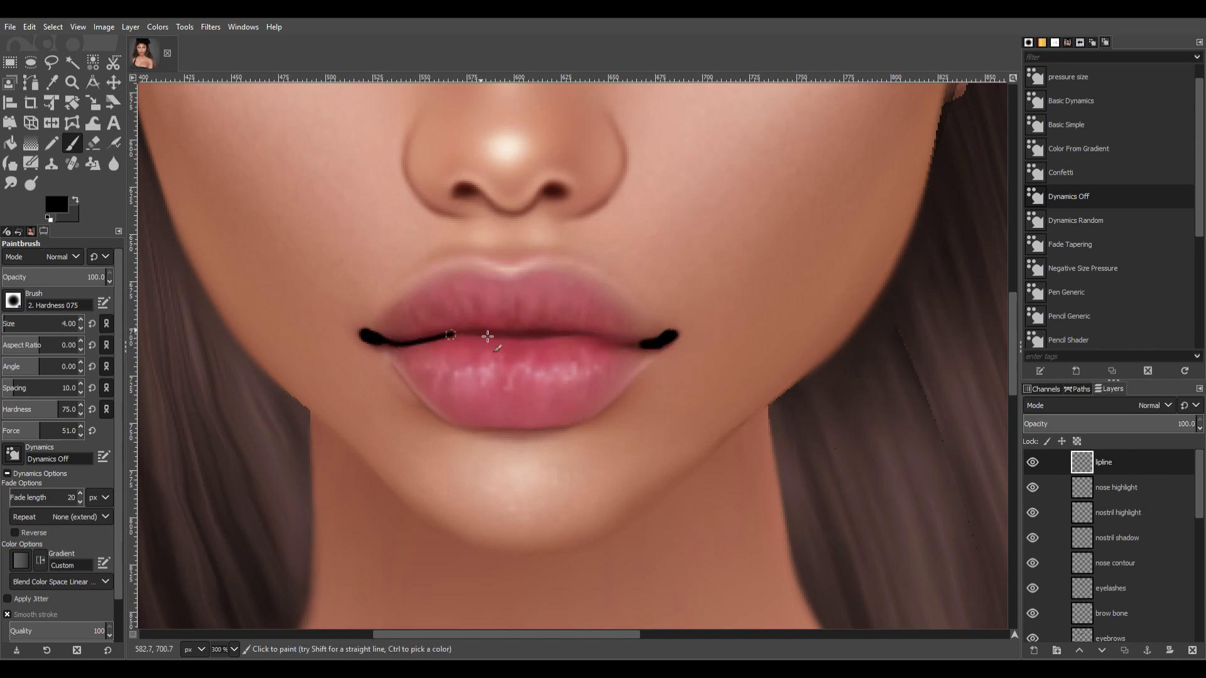
pyautogui.moveTo(487, 337); pyautogui.dragTo(622, 349)
pyautogui.moveTo(518, 346); pyautogui.dragTo(526, 341)
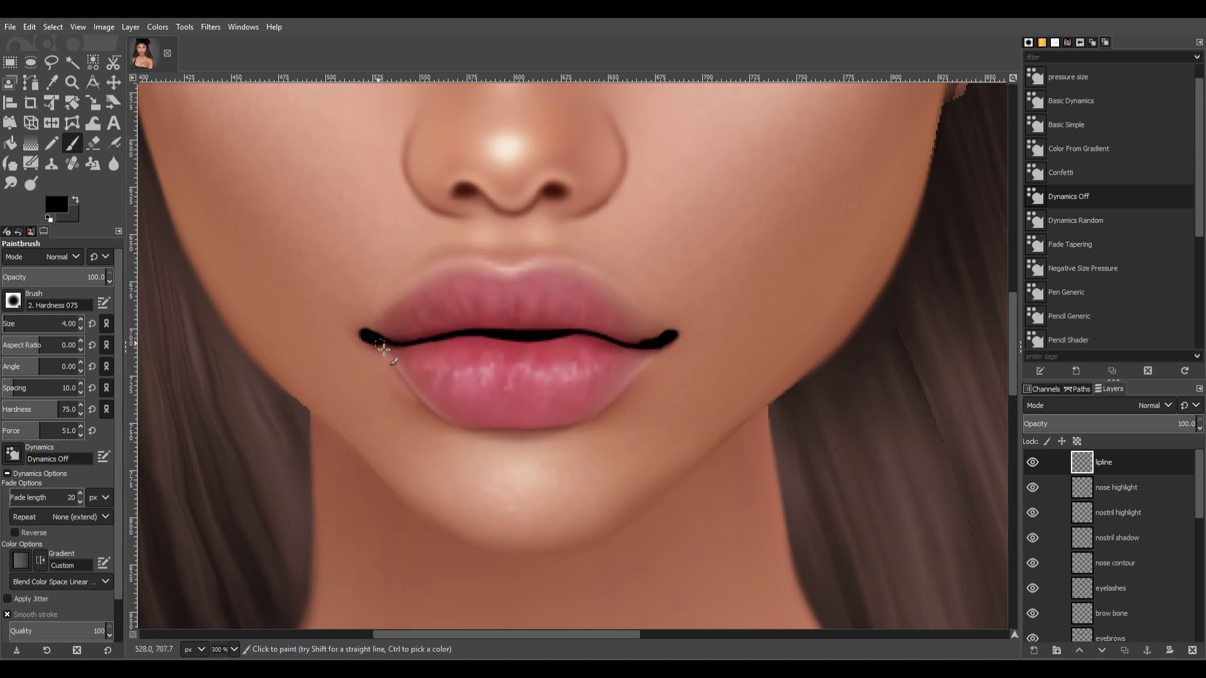
pyautogui.hotkey('shift', 'e')
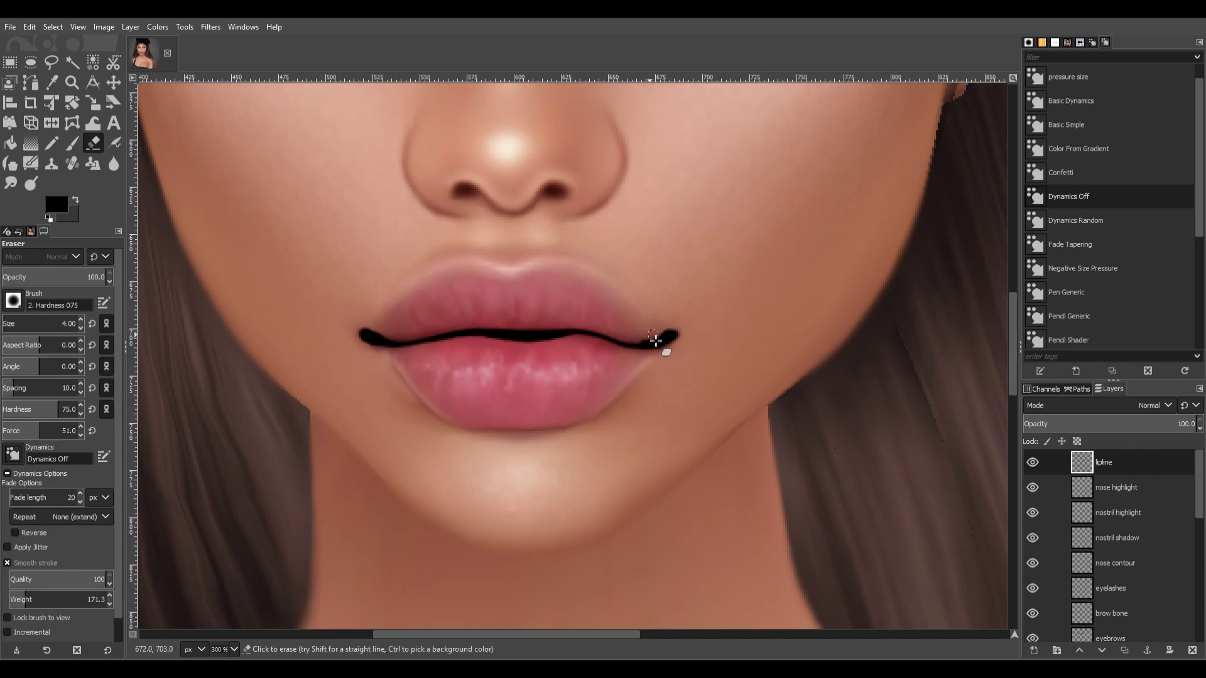
# Review the whole portrait and set the lipline layer to Soft light.
pyautogui.hotkey('shift', 'ctrl', 'j')
pyautogui.click(212, 26)
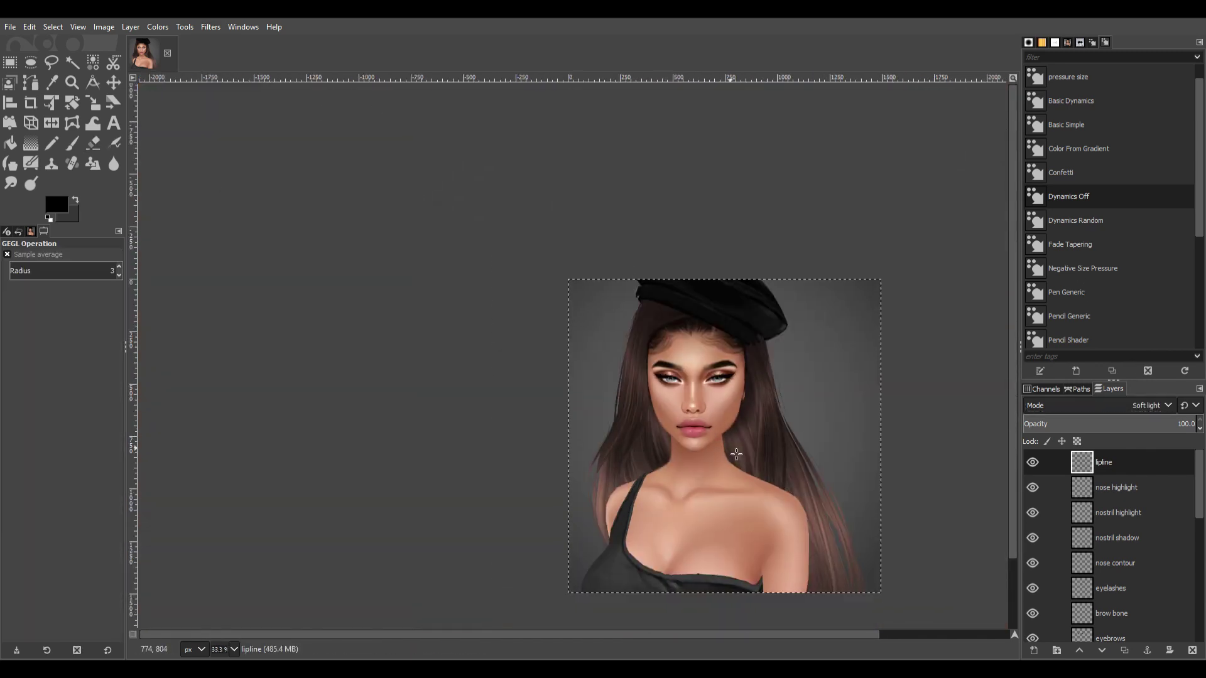
pyautogui.press('+')
pyautogui.press('+')
pyautogui.scroll(4, 671, 417)
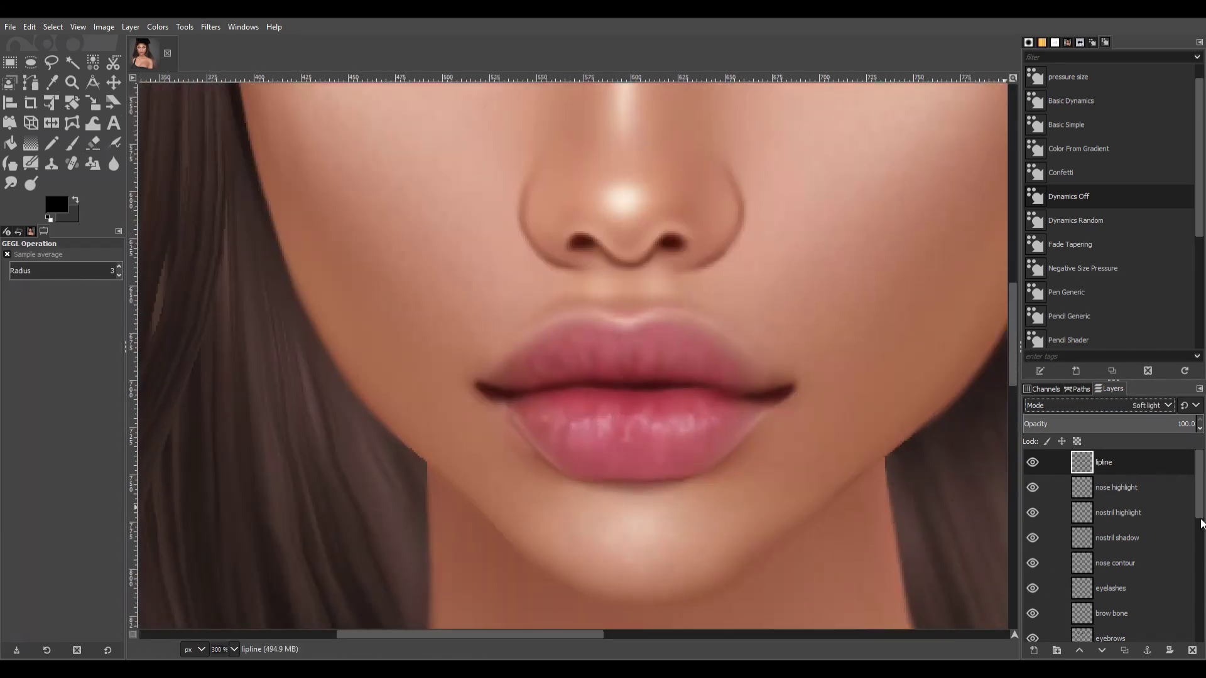
pyautogui.scroll(-10, 1200, 523)
pyautogui.click(1112, 603)
pyautogui.press('s')
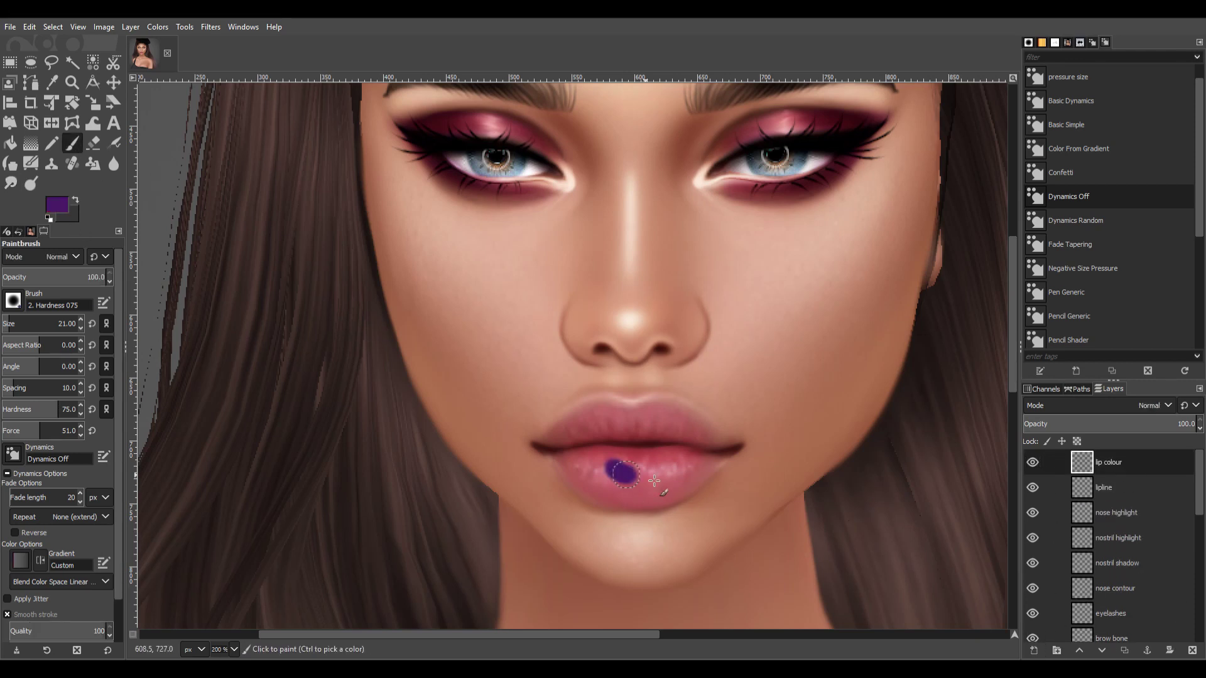
# Tint the lower lip purple and smudge it, then add a softened black shadow along the seam and under the lip.
pyautogui.moveTo(603, 465)
pyautogui.mouseDown()
pyautogui.moveTo(585, 477)
pyautogui.moveTo(665, 478)
pyautogui.moveTo(614, 436)
pyautogui.moveTo(608, 490)
pyautogui.moveTo(590, 442)
pyautogui.moveTo(659, 418)
pyautogui.moveTo(714, 463)
pyautogui.moveTo(667, 511)
pyautogui.moveTo(584, 472)
pyautogui.moveTo(677, 422)
pyautogui.moveTo(568, 415)
pyautogui.moveTo(566, 471)
pyautogui.moveTo(663, 501)
pyautogui.mouseUp()
pyautogui.press('s')
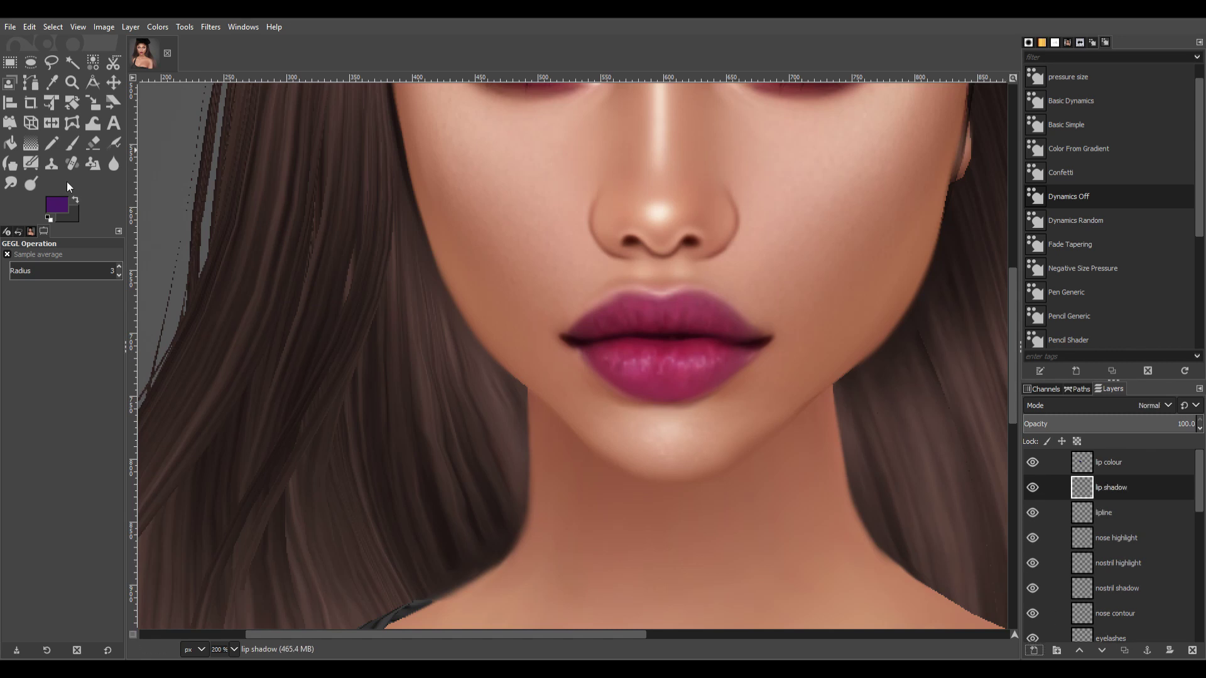
pyautogui.press('p')
pyautogui.moveTo(568, 339); pyautogui.dragTo(765, 343)
pyautogui.moveTo(622, 389); pyautogui.dragTo(734, 396)
pyautogui.scroll(-5, 1152, 405)
pyautogui.press('s')
pyautogui.press(']')
pyautogui.press(']')
pyautogui.press(']')
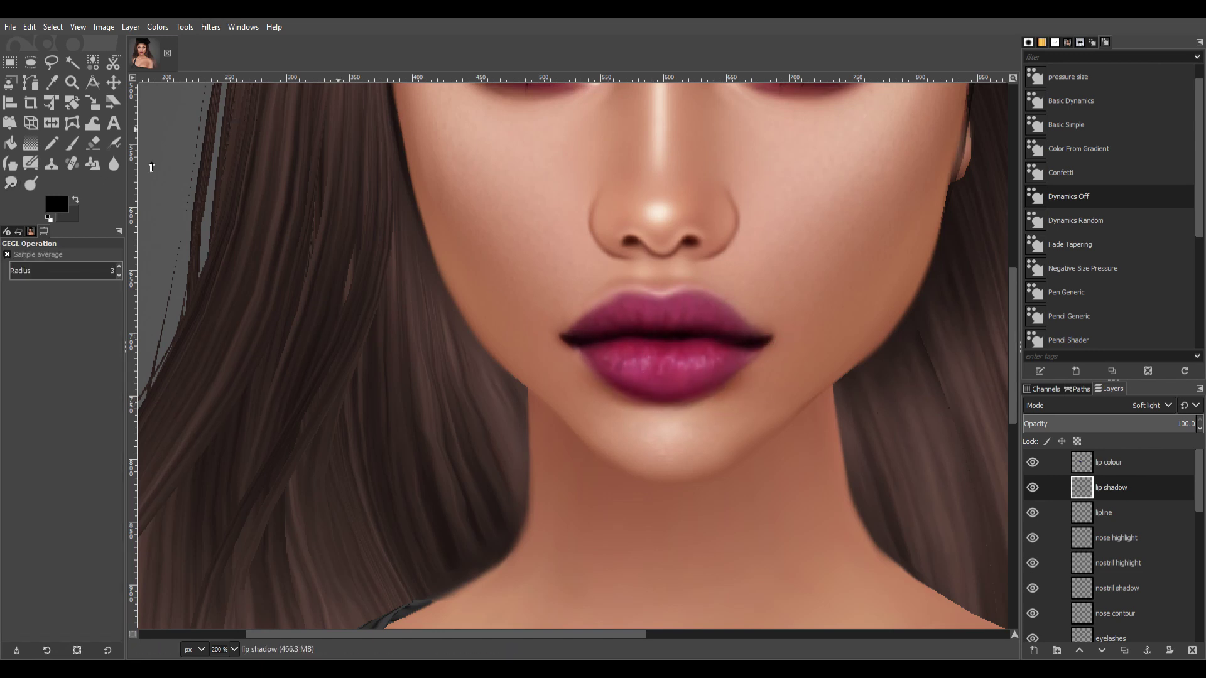
pyautogui.hotkey('shift', '2')
pyautogui.press('1')
pyautogui.press('pageup')
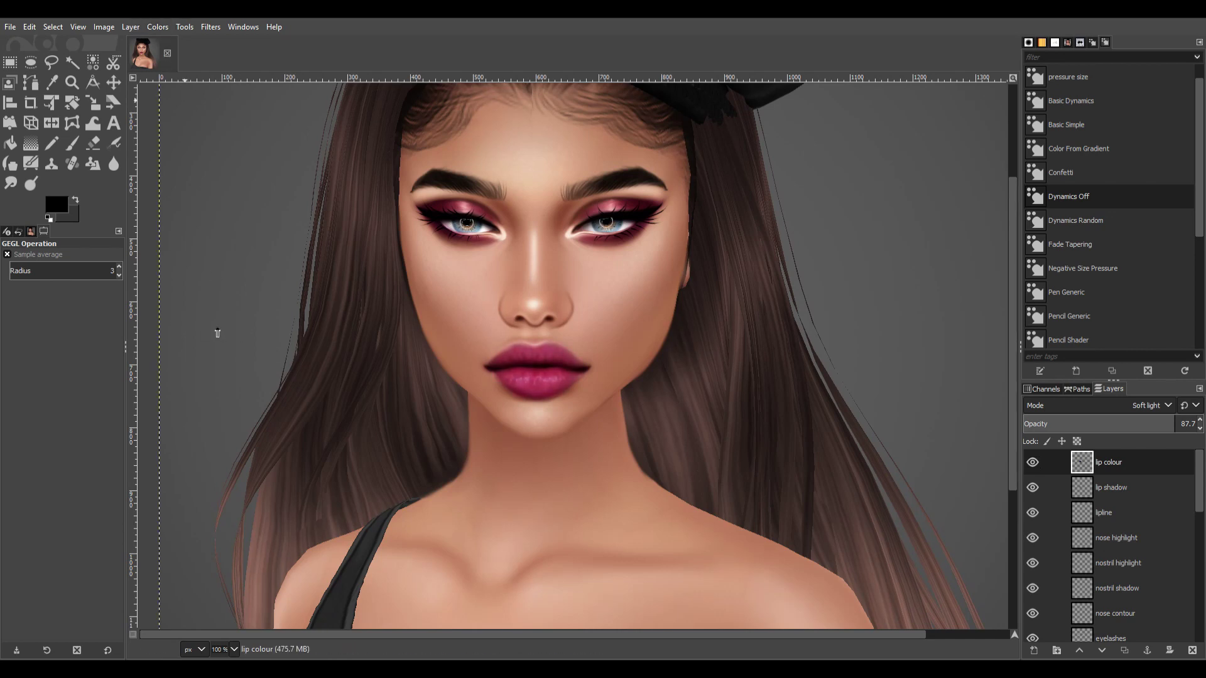
# Paint a white highlight on the lower lip and smudge it with a larger brush.
pyautogui.scroll(1, 427, 474)
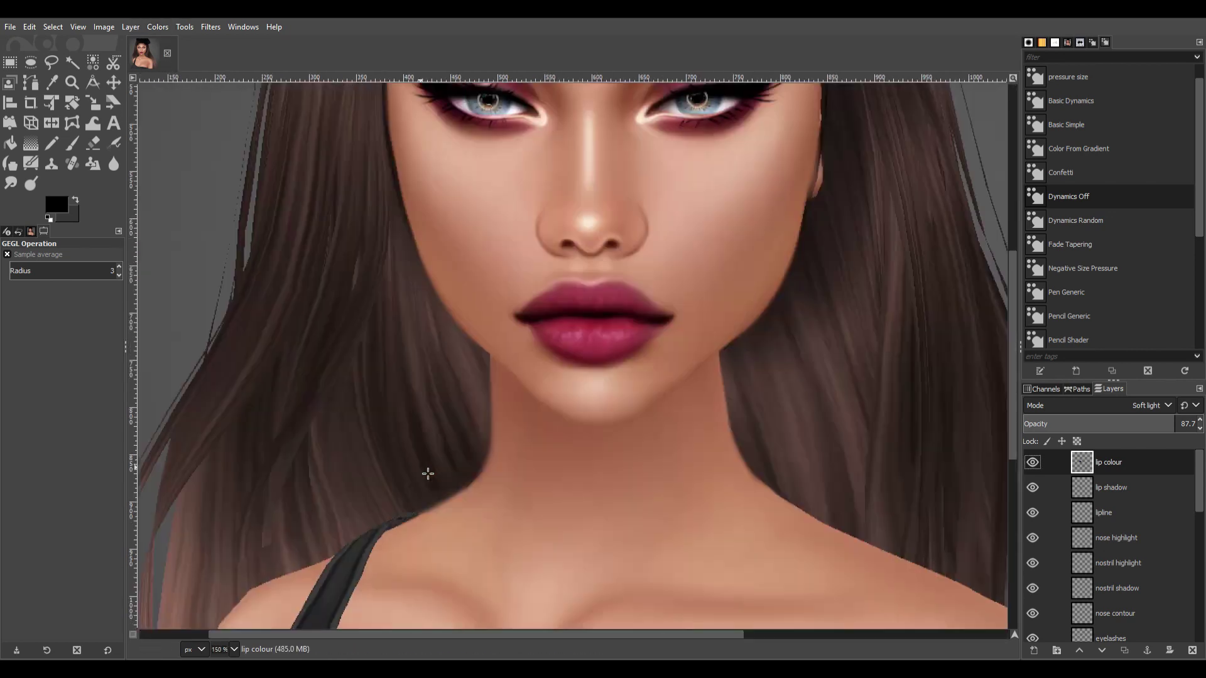
pyautogui.press('x')
pyautogui.press('p')
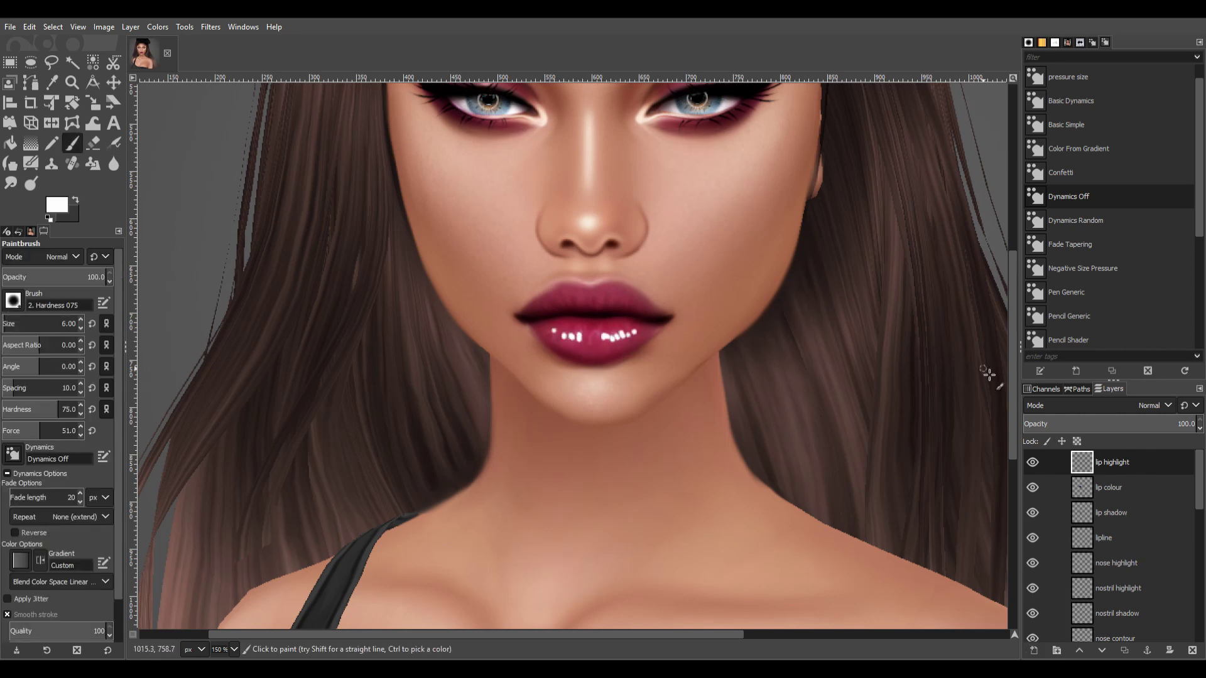
pyautogui.press('s')
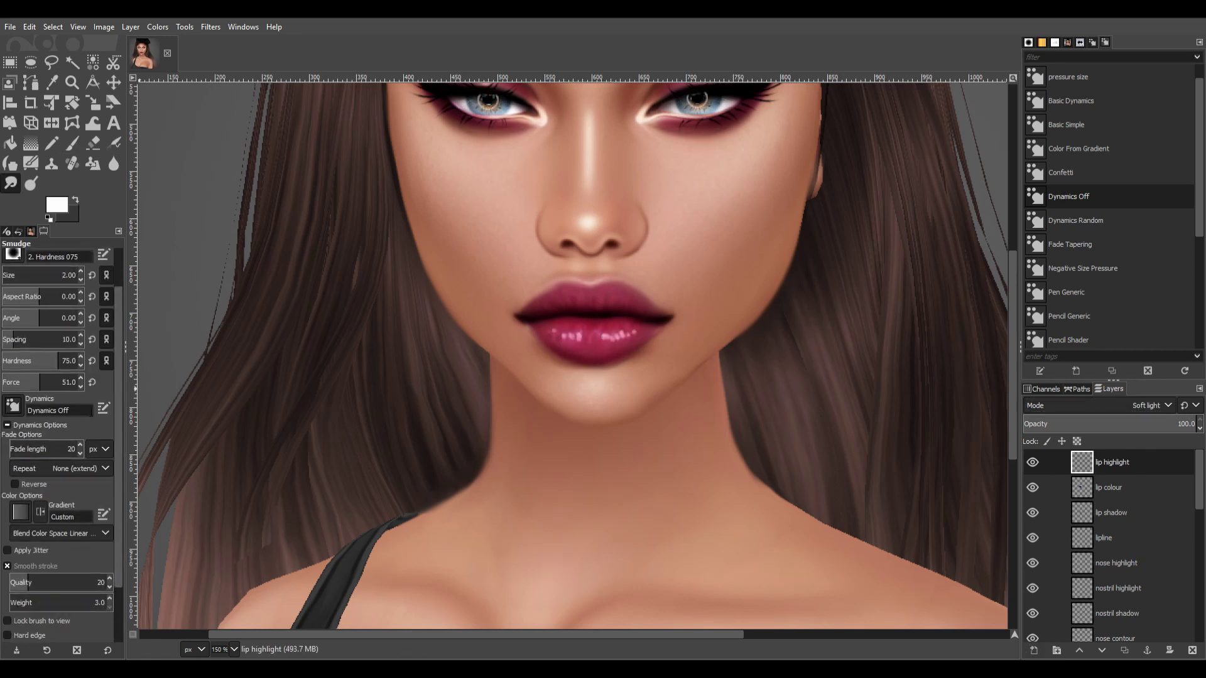
pyautogui.press(']')
pyautogui.press(']')
pyautogui.press(']')
pyautogui.press(']')
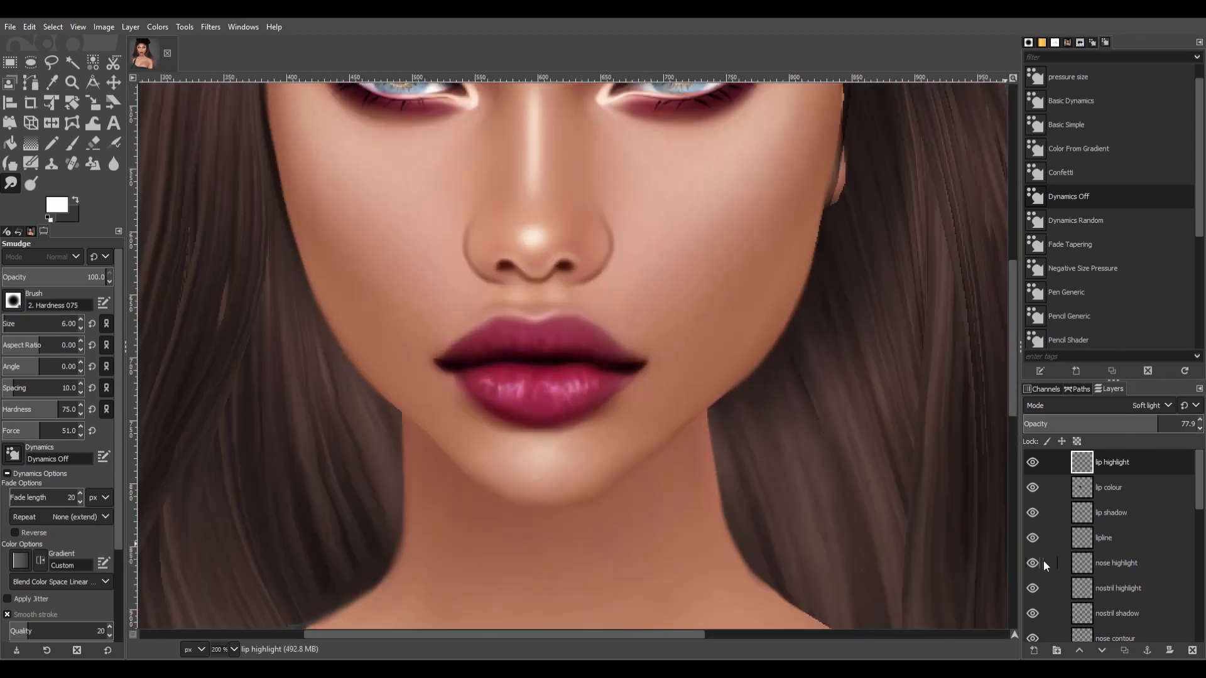
# On a new layer, paint and smudge a white highlight on the upper lip centre.
pyautogui.hotkey('shift', 'ctrl', 'n')
pyautogui.press('p')
pyautogui.moveTo(529, 355); pyautogui.dragTo(553, 351)
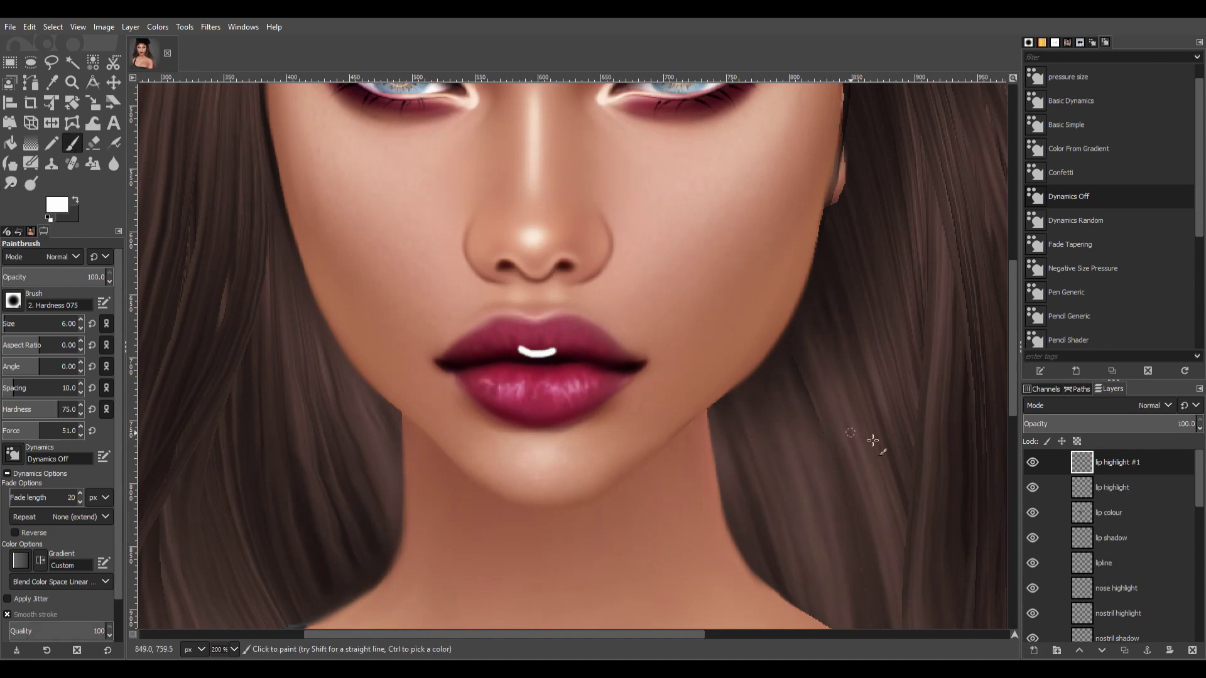
pyautogui.press('s')
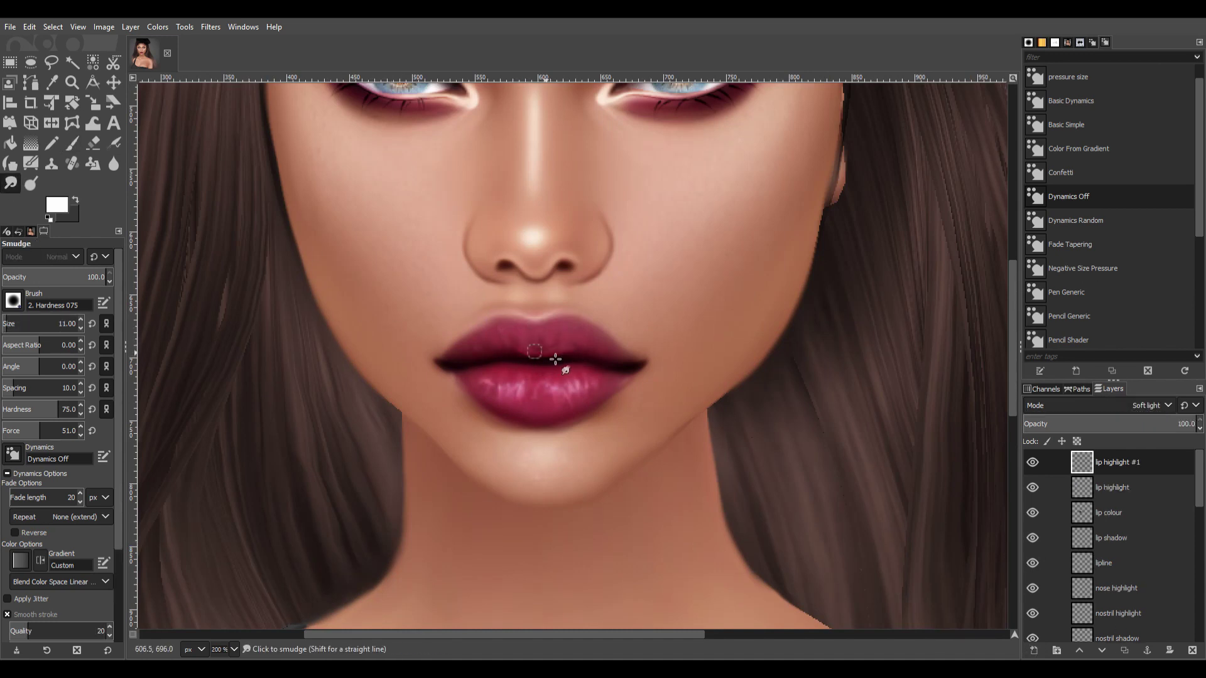
pyautogui.scroll(1, 574, 357)
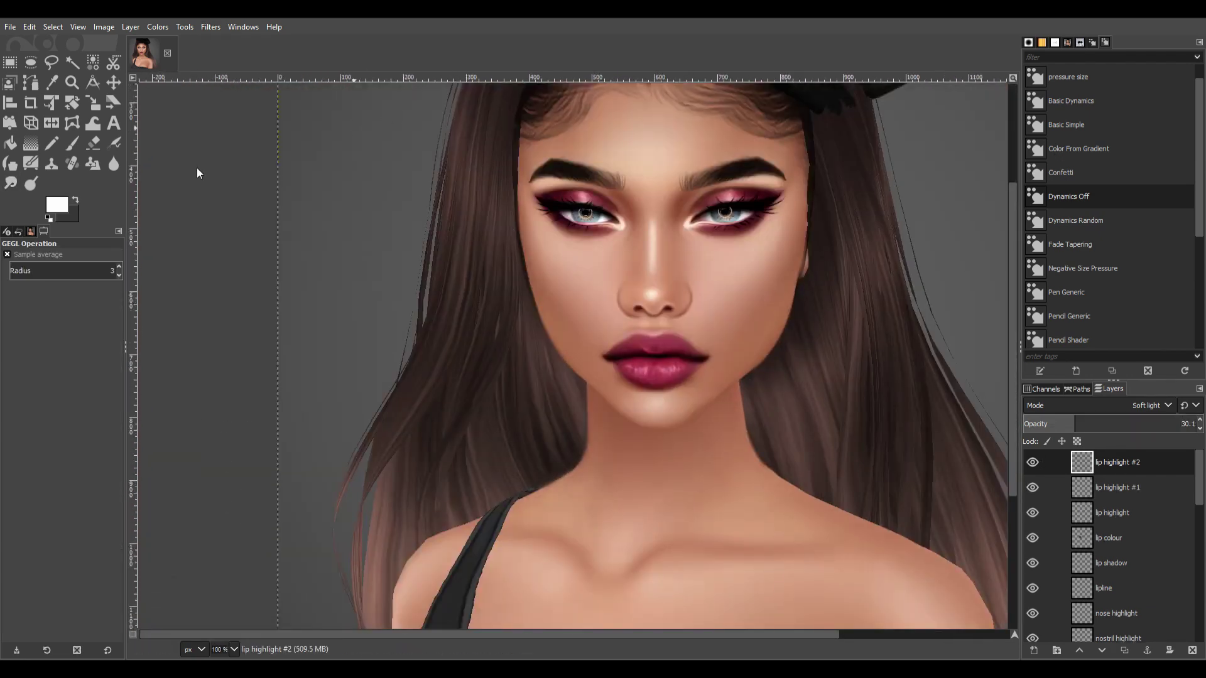
pyautogui.press('pagedown')
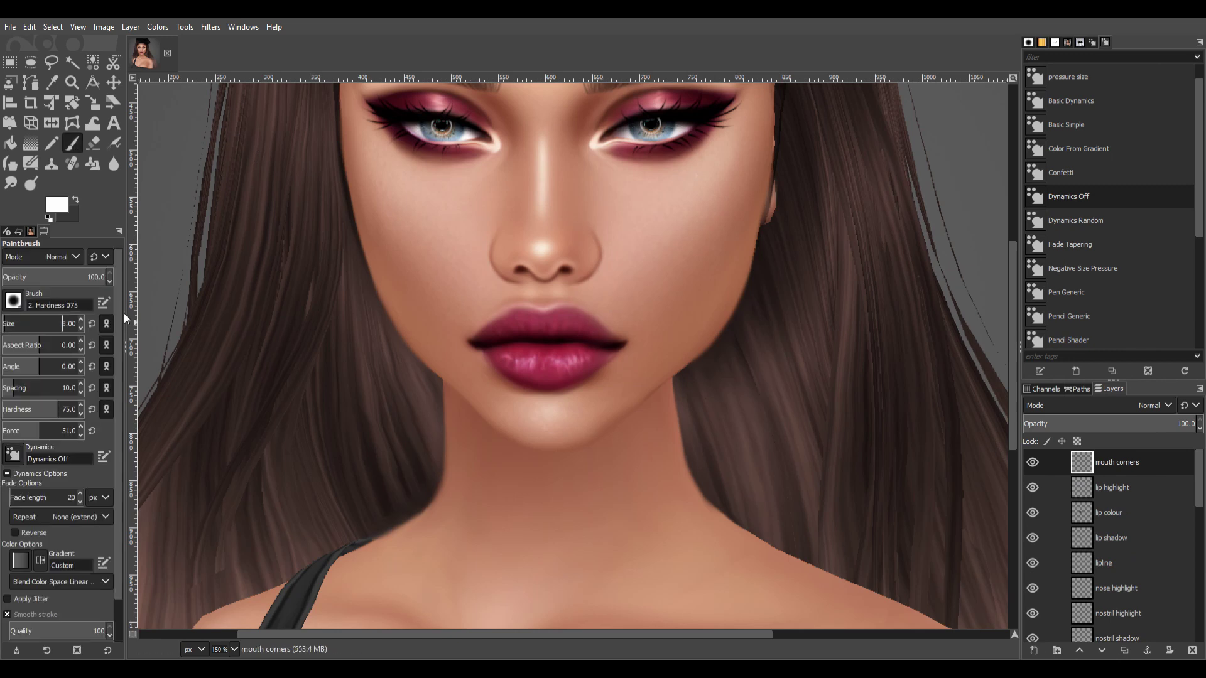
# Zoom out to see the whole portrait and scroll around the mouth area.
pyautogui.keyDown('ctrl'); pyautogui.scroll(1, 625, 367); pyautogui.keyUp('ctrl')
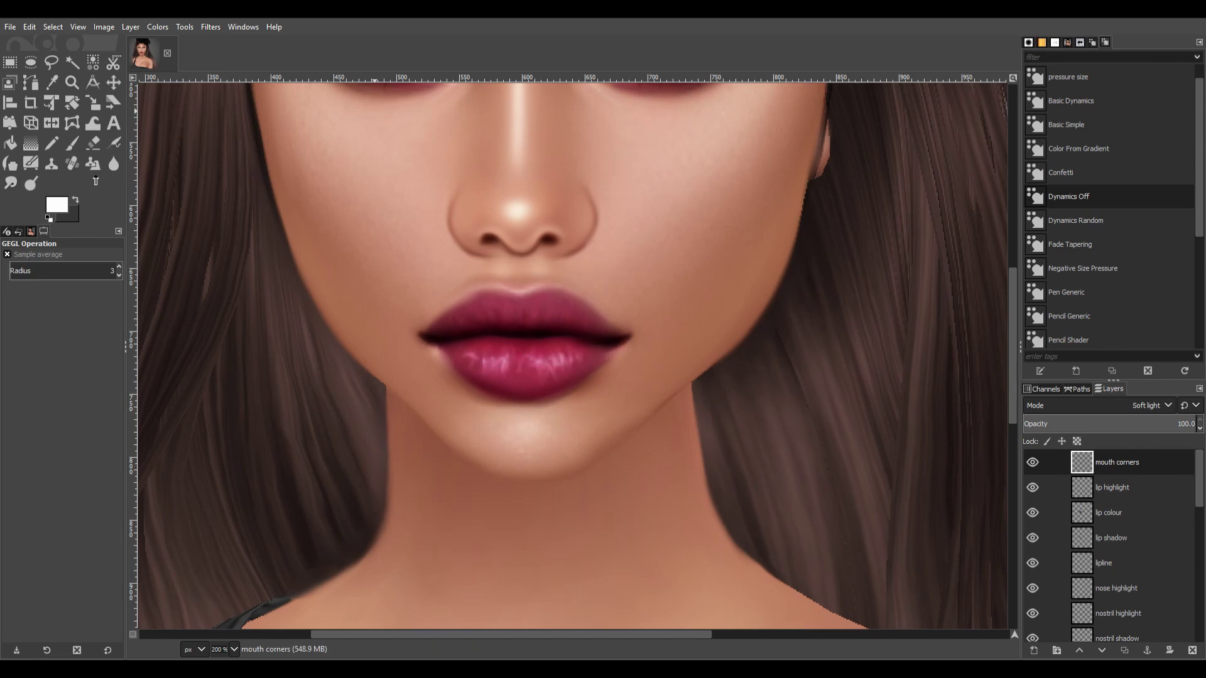
pyautogui.hotkey('shift', '2')
pyautogui.keyDown('ctrl'); pyautogui.scroll(3, 682, 315); pyautogui.keyUp('ctrl')
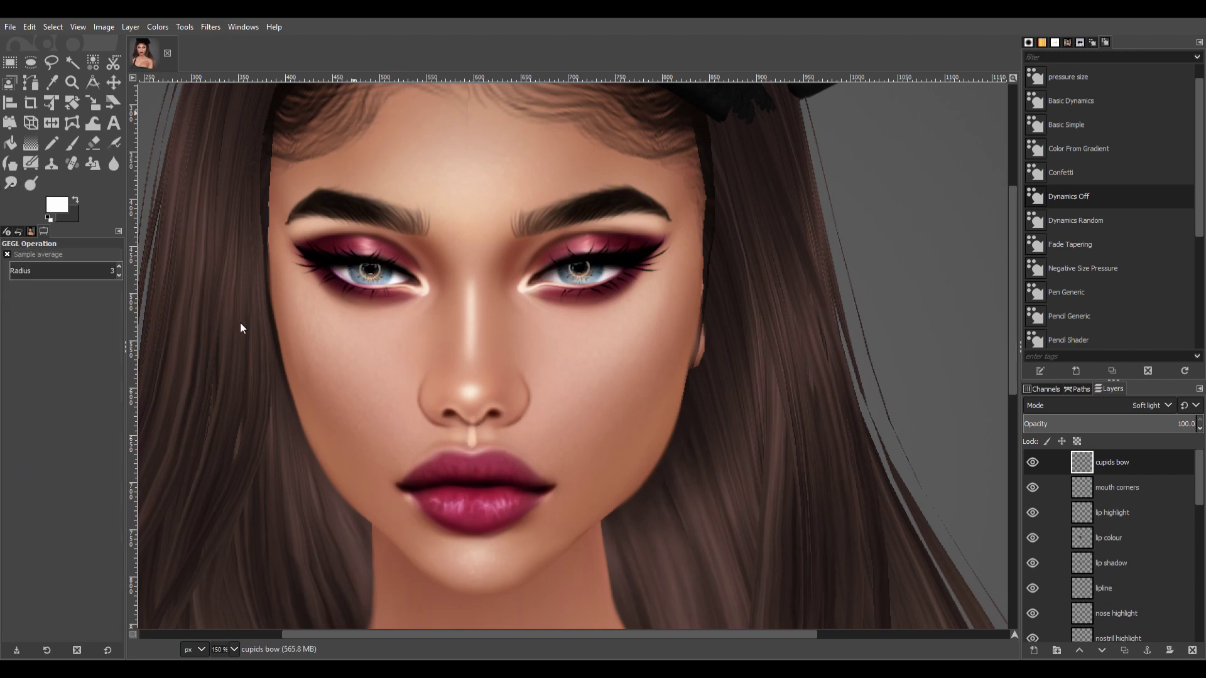
pyautogui.keyDown('ctrl'); pyautogui.scroll(-1, 547, 481); pyautogui.keyUp('ctrl')
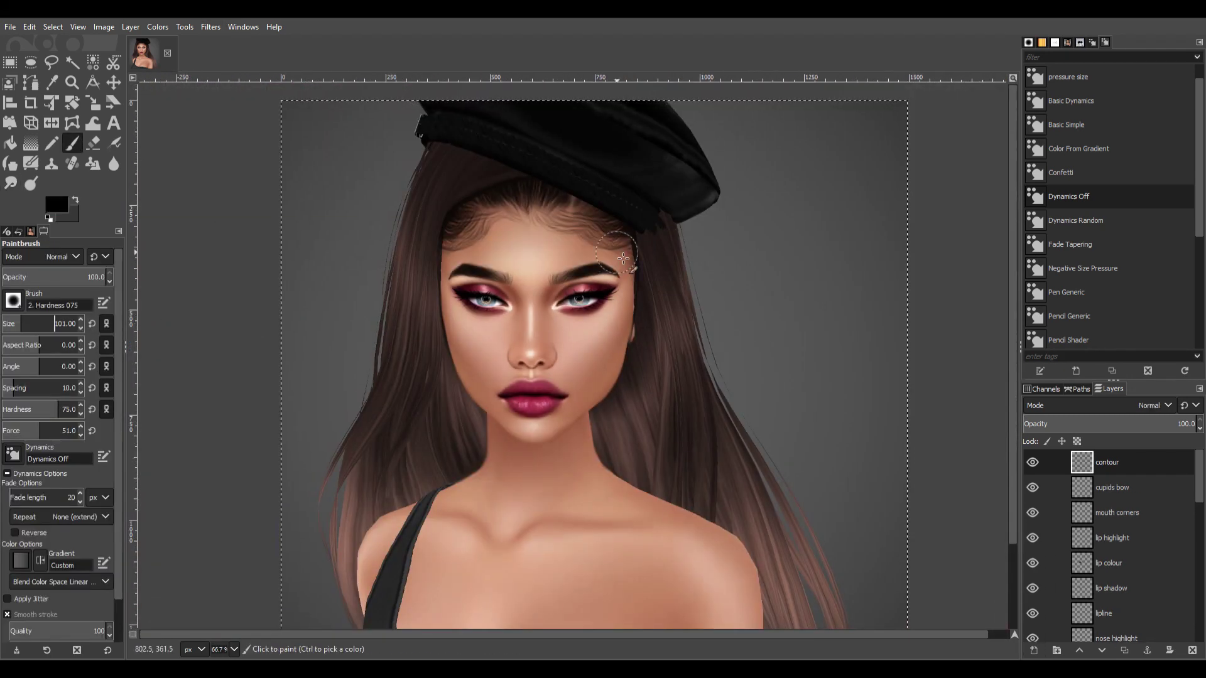
# Paint dark contour on both temples and cheeks, then smudge it to soften.
pyautogui.moveTo(622, 258); pyautogui.dragTo(631, 295)
pyautogui.moveTo(439, 232); pyautogui.dragTo(443, 276)
pyautogui.moveTo(451, 336); pyautogui.dragTo(468, 364)
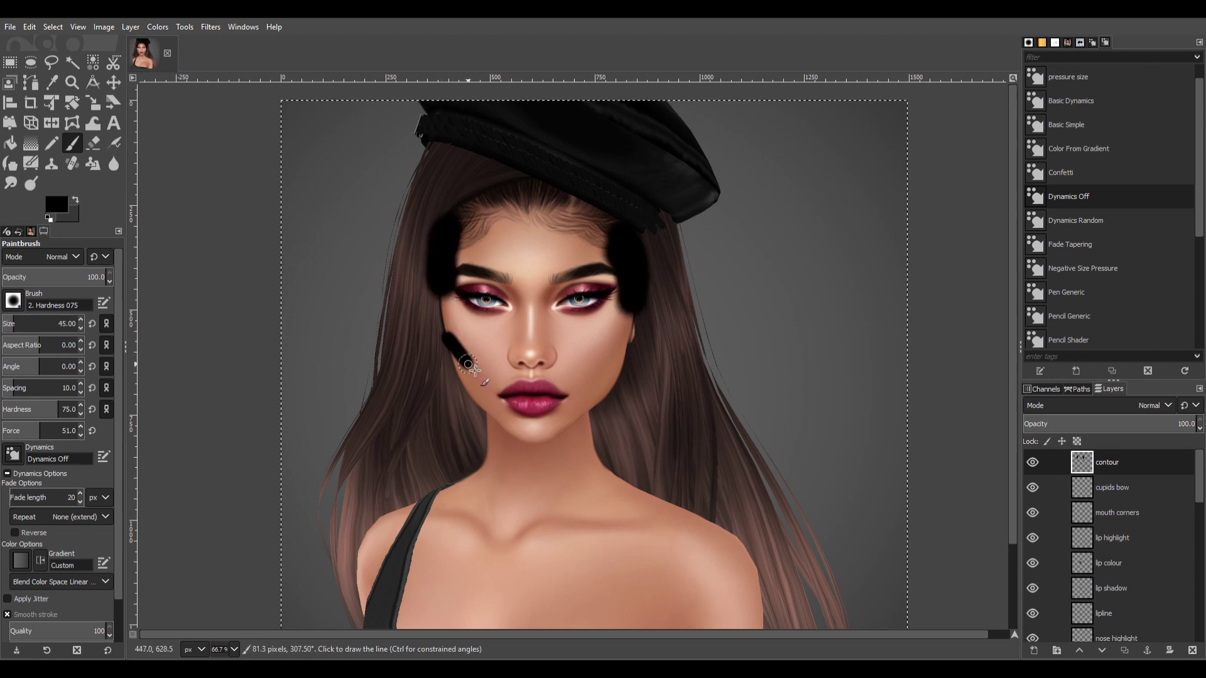
pyautogui.moveTo(613, 364); pyautogui.dragTo(635, 317)
pyautogui.press('s')
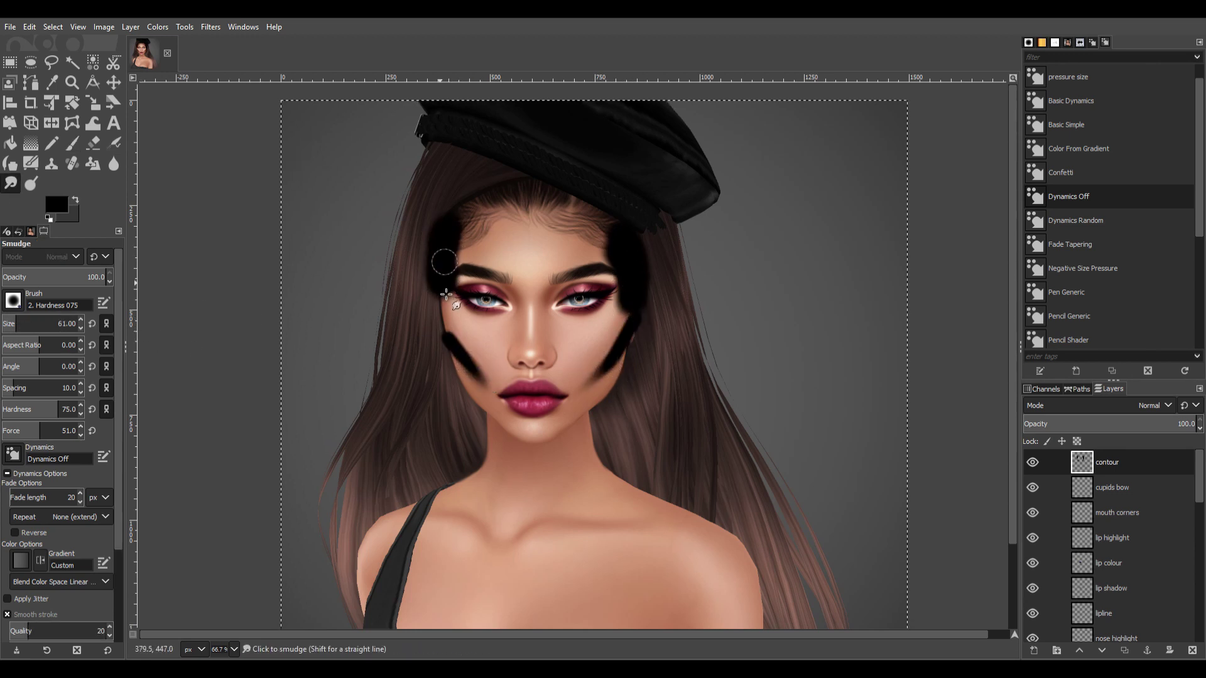
pyautogui.moveTo(446, 294); pyautogui.dragTo(460, 282)
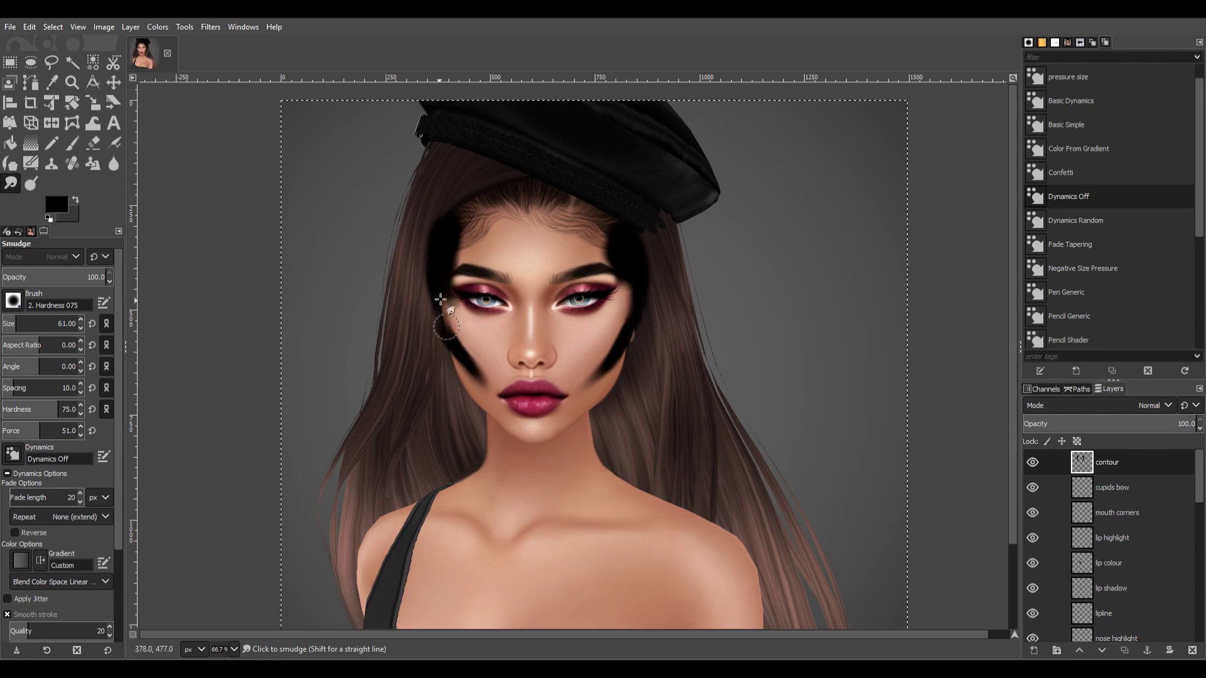
pyautogui.moveTo(440, 276); pyautogui.dragTo(464, 219)
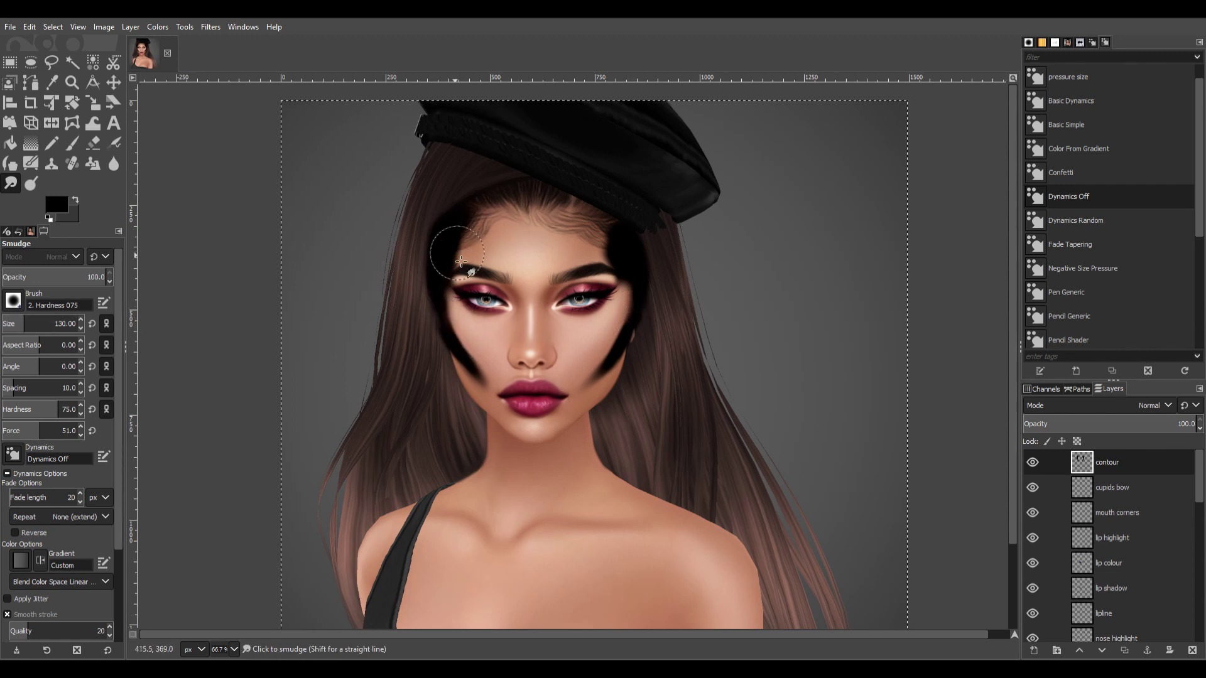
pyautogui.moveTo(628, 270); pyautogui.dragTo(622, 214)
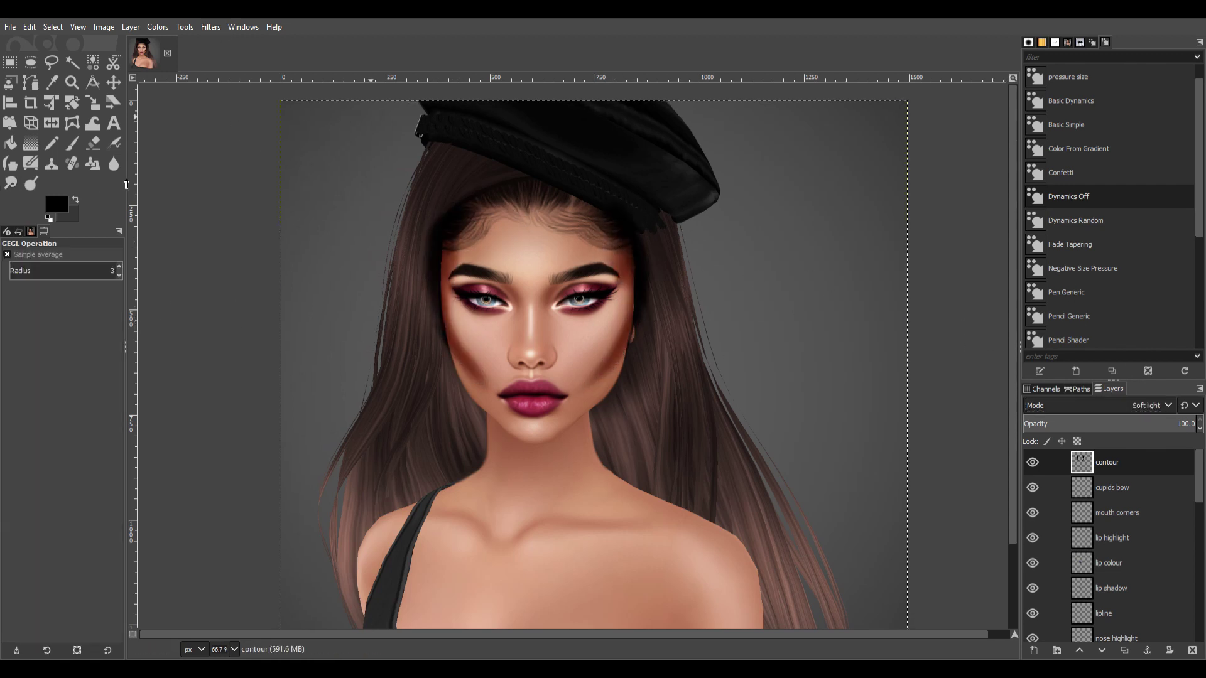
# Erase stray contour spill along the right face edge with a harder, smaller eraser.
pyautogui.hotkey('shift', 'e')
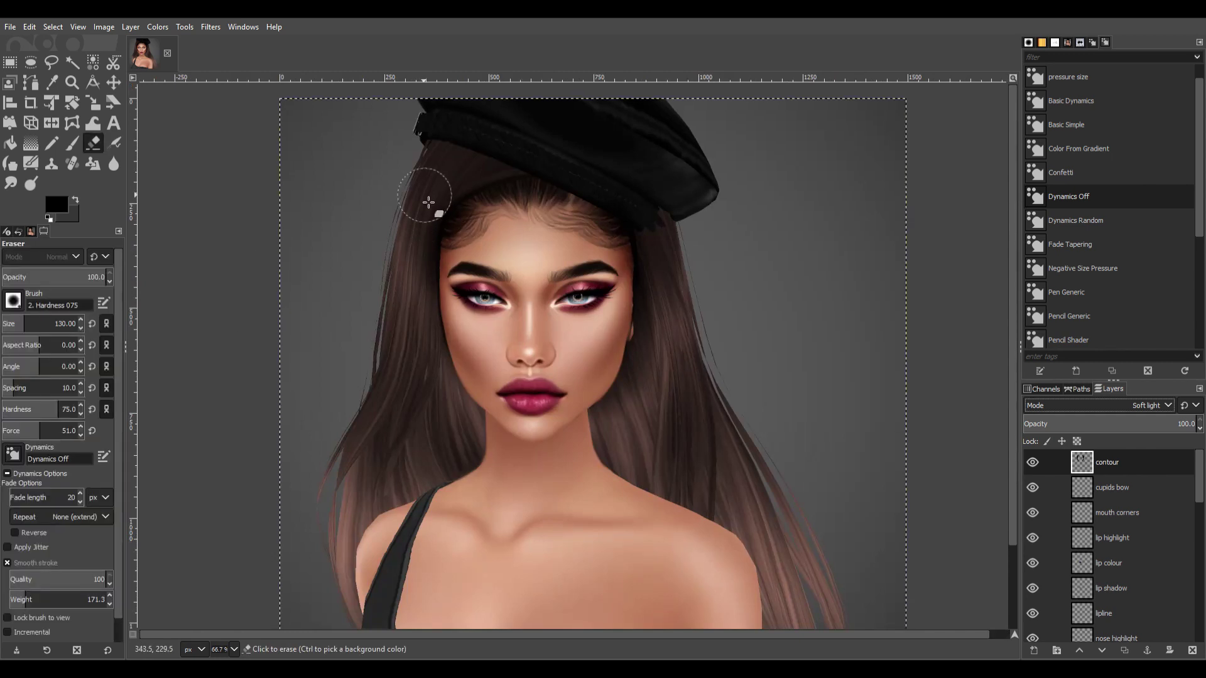
pyautogui.press('.')
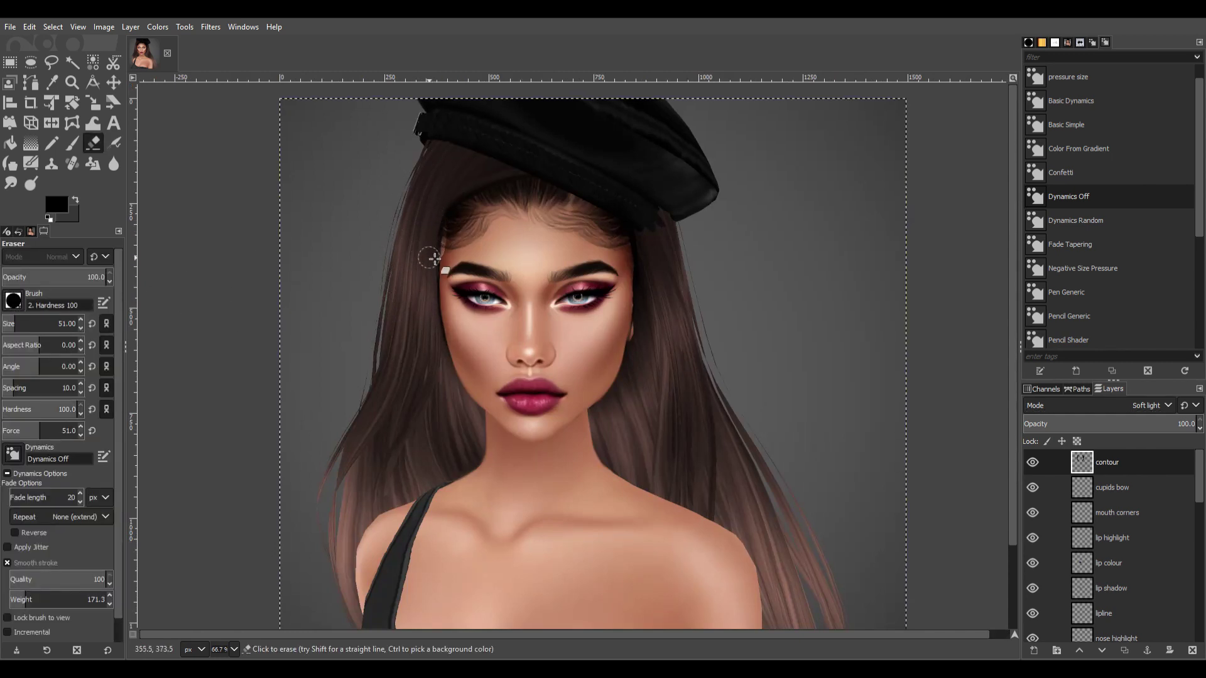
pyautogui.press('1')
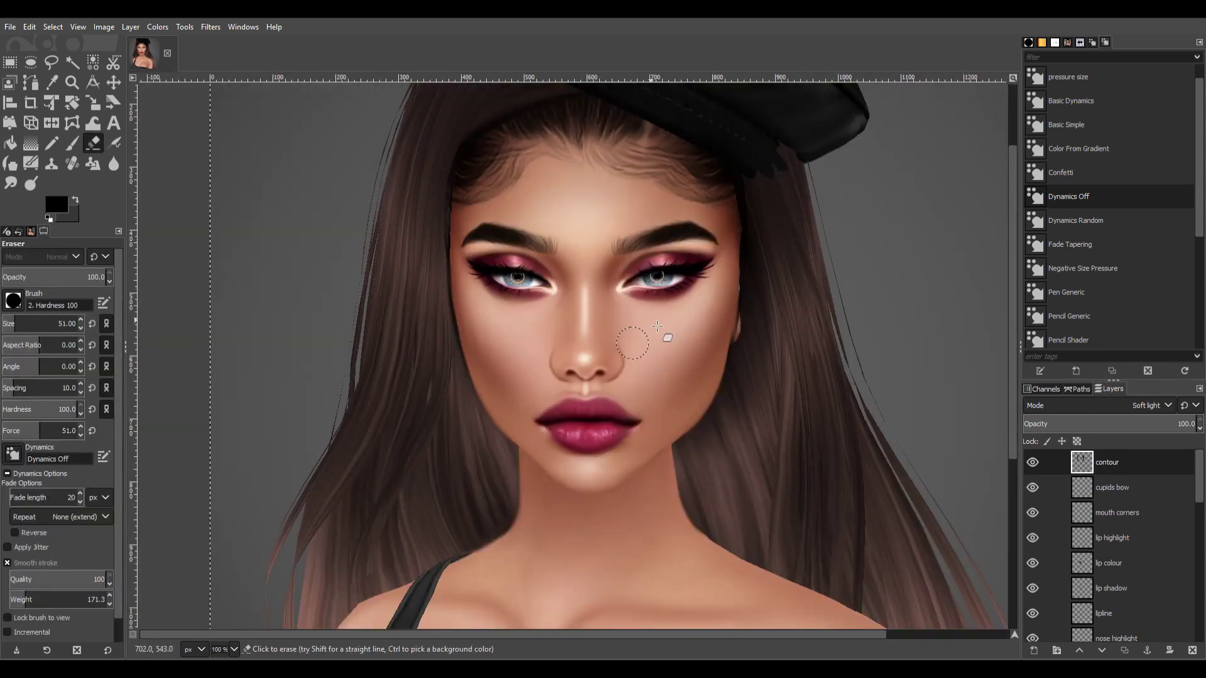
pyautogui.moveTo(754, 402); pyautogui.dragTo(741, 170)
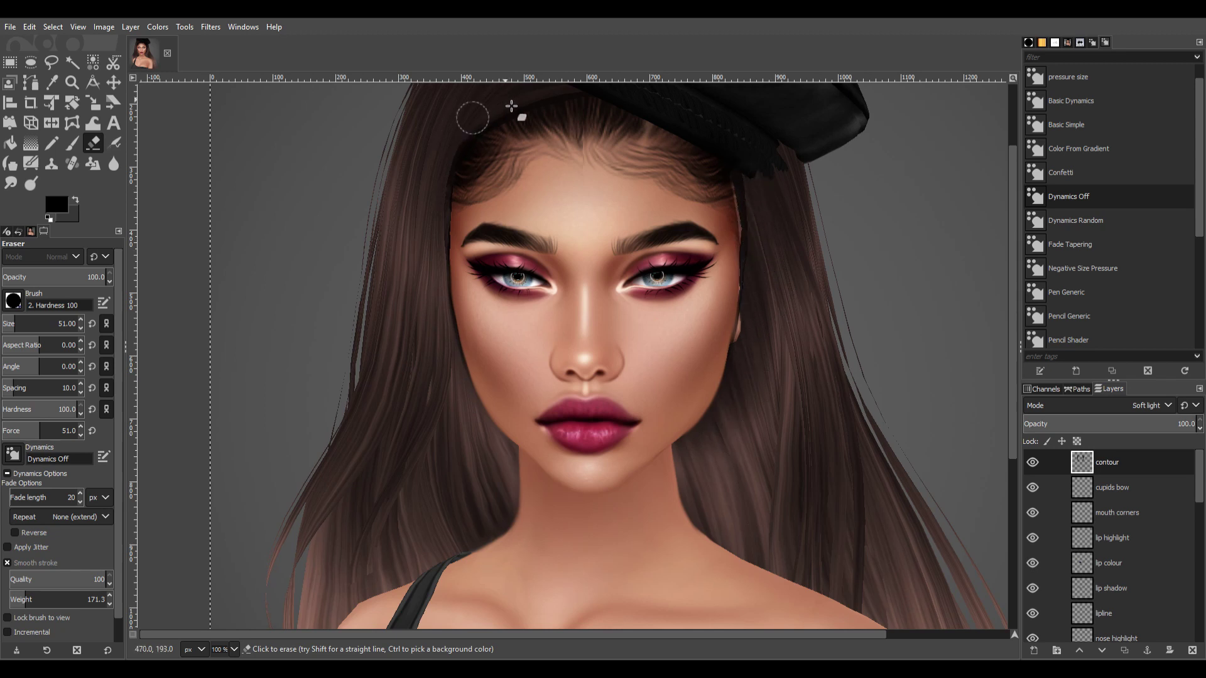
pyautogui.press('s')
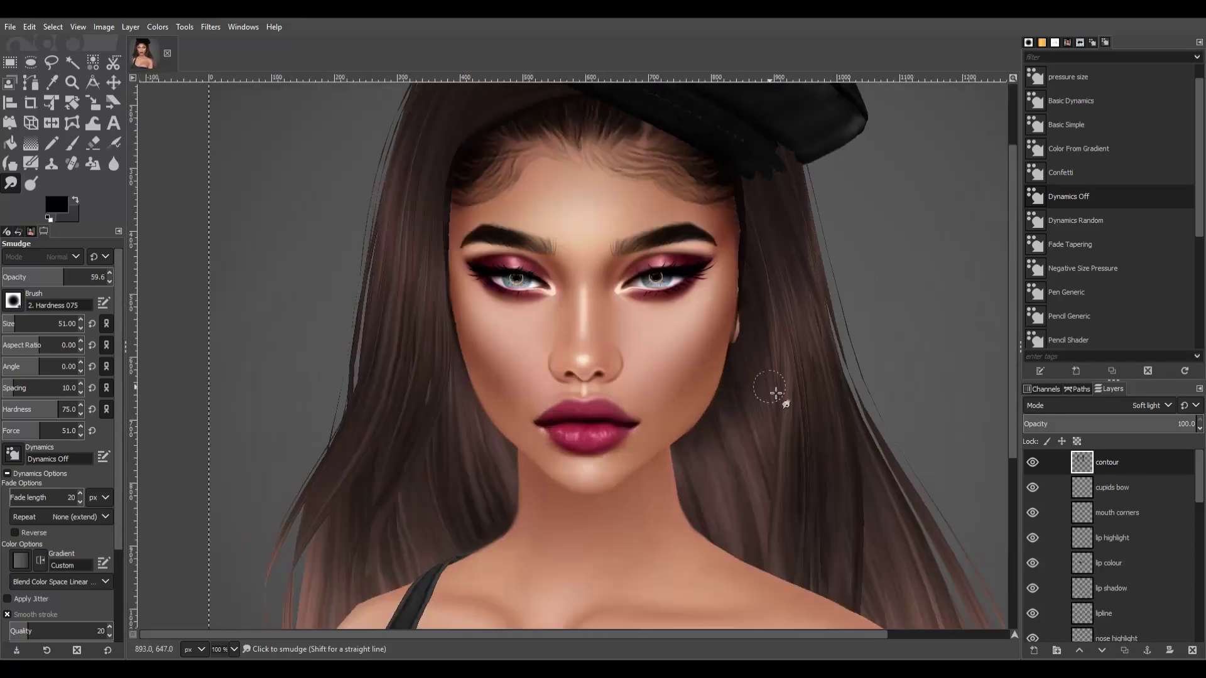
# Dab white highlights on both cheekbones with the Paintbrush.
pyautogui.press('p')
pyautogui.press('x')
pyautogui.click(478, 310)
pyautogui.click(705, 310)
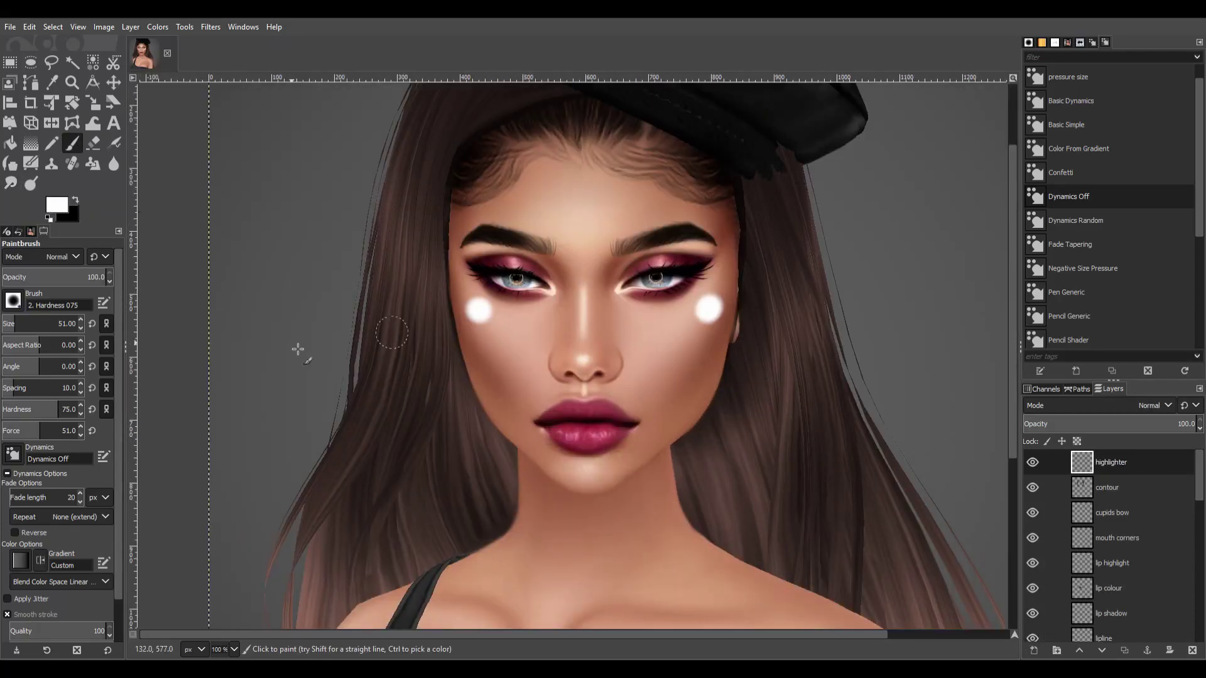
pyautogui.press('[')
pyautogui.press('[')
pyautogui.press('[')
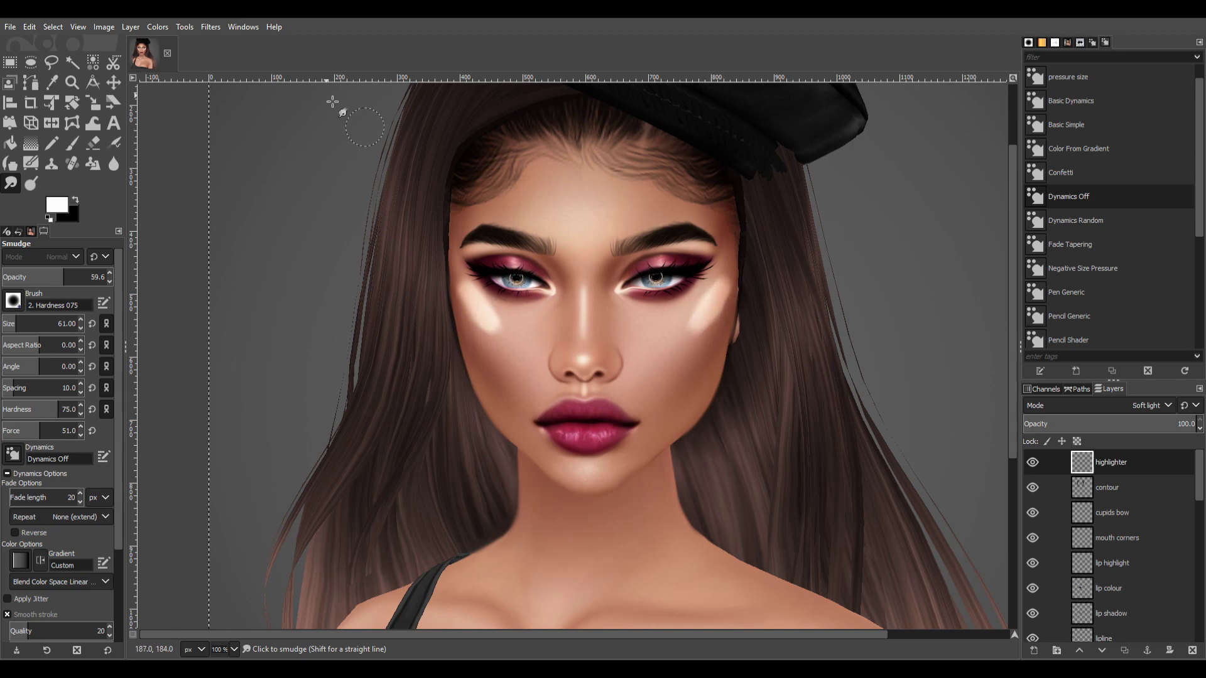
# Blur the cheekbone highlights to soften their edges.
pyautogui.hotkey('ctrl', 'shift', 'f')
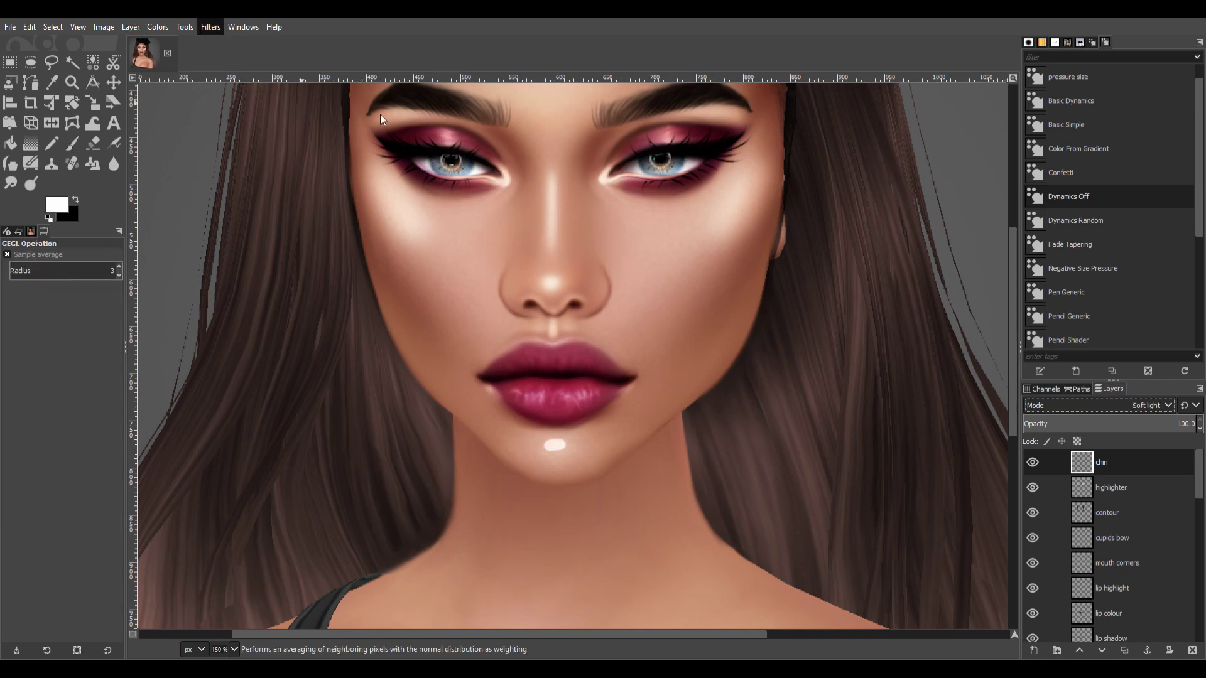
pyautogui.scroll(-3, 786, 429)
pyautogui.scroll(1, 753, 408)
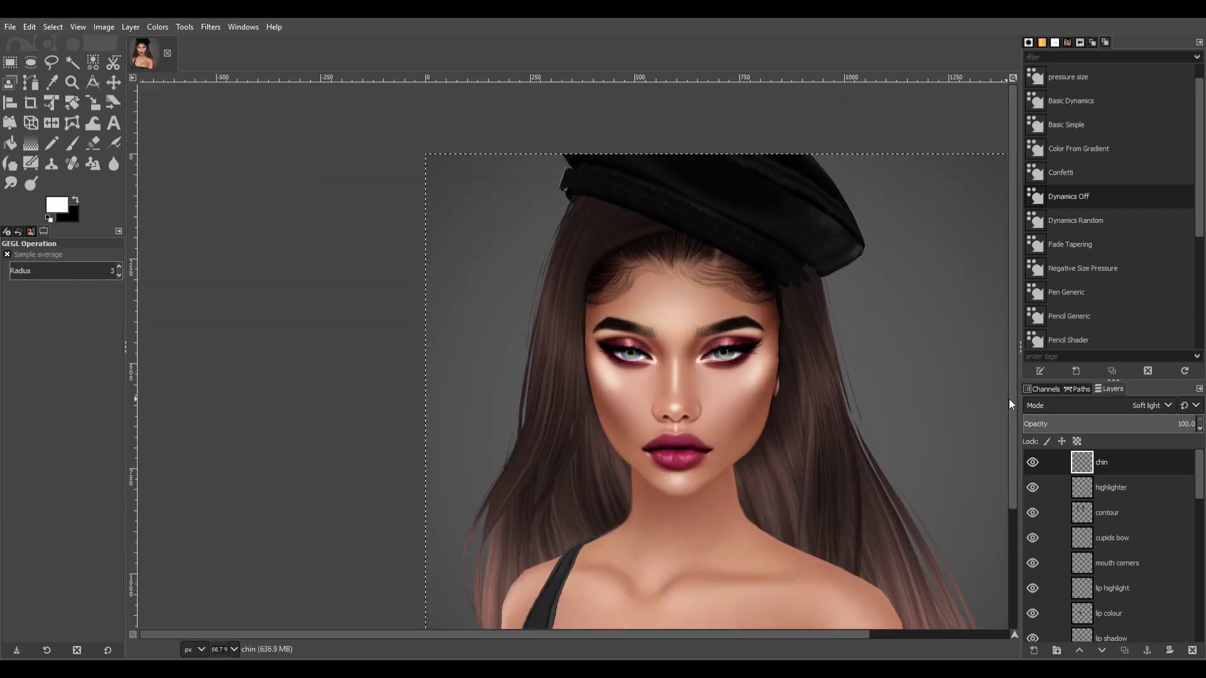
pyautogui.scroll(1, 753, 439)
pyautogui.scroll(1, 754, 440)
# On a new jawline shadow layer, paint black along the jaw and smudge it into the neck.
pyautogui.hotkey('shift', 'ctrl', 'n')
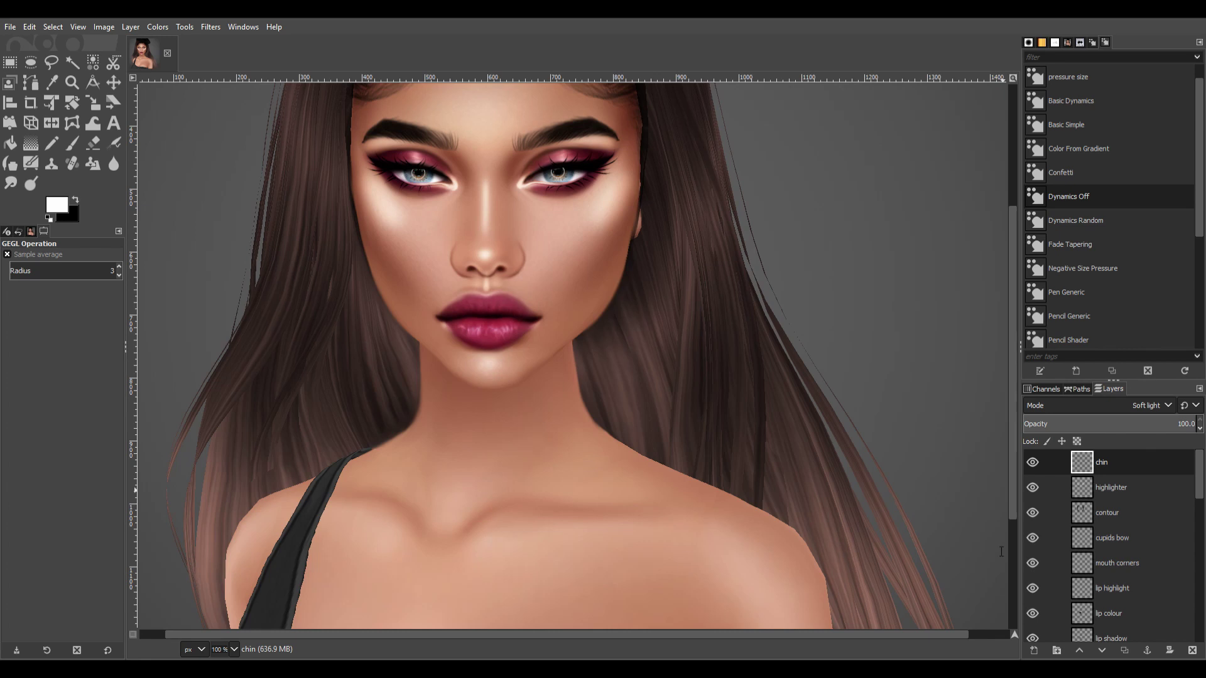
pyautogui.press('x')
pyautogui.press('p')
pyautogui.moveTo(572, 348); pyautogui.dragTo(521, 388)
pyautogui.moveTo(411, 339)
pyautogui.mouseDown()
pyautogui.moveTo(468, 392)
pyautogui.moveTo(540, 392)
pyautogui.moveTo(590, 352)
pyautogui.mouseUp()
pyautogui.press('s')
pyautogui.moveTo(37, 324); pyautogui.dragTo(63, 324)
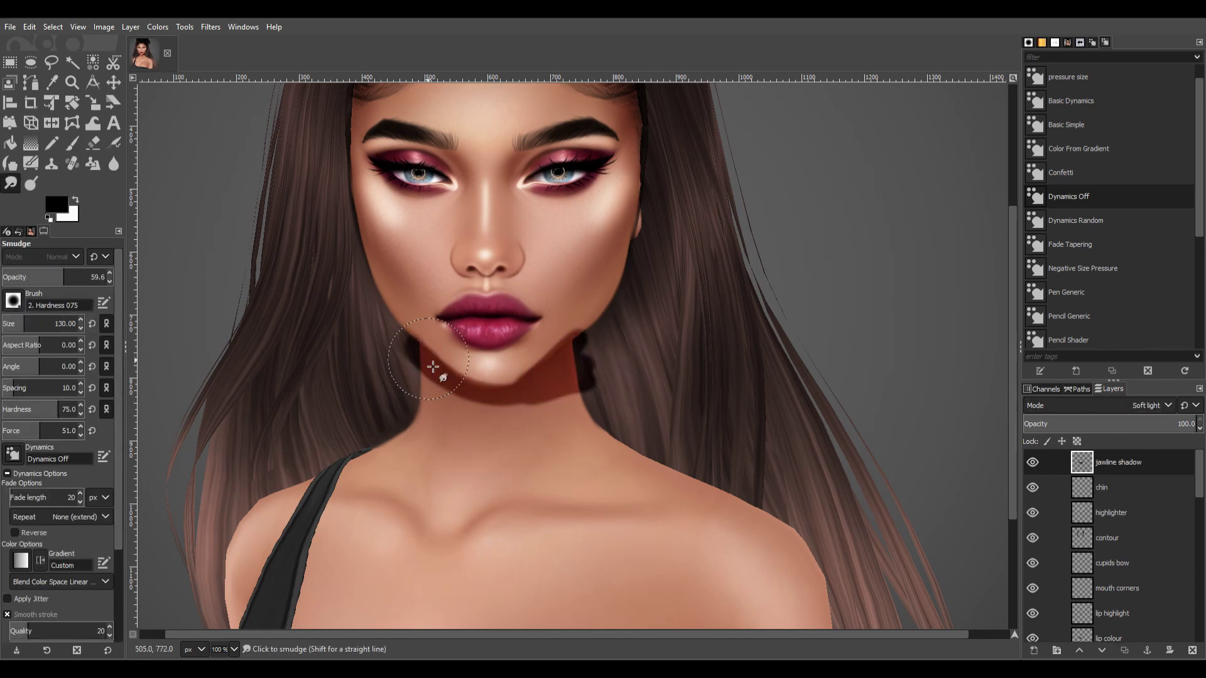
pyautogui.moveTo(402, 333)
pyautogui.mouseDown()
pyautogui.moveTo(502, 370)
pyautogui.moveTo(597, 327)
pyautogui.mouseUp()
pyautogui.moveTo(440, 383); pyautogui.dragTo(596, 389)
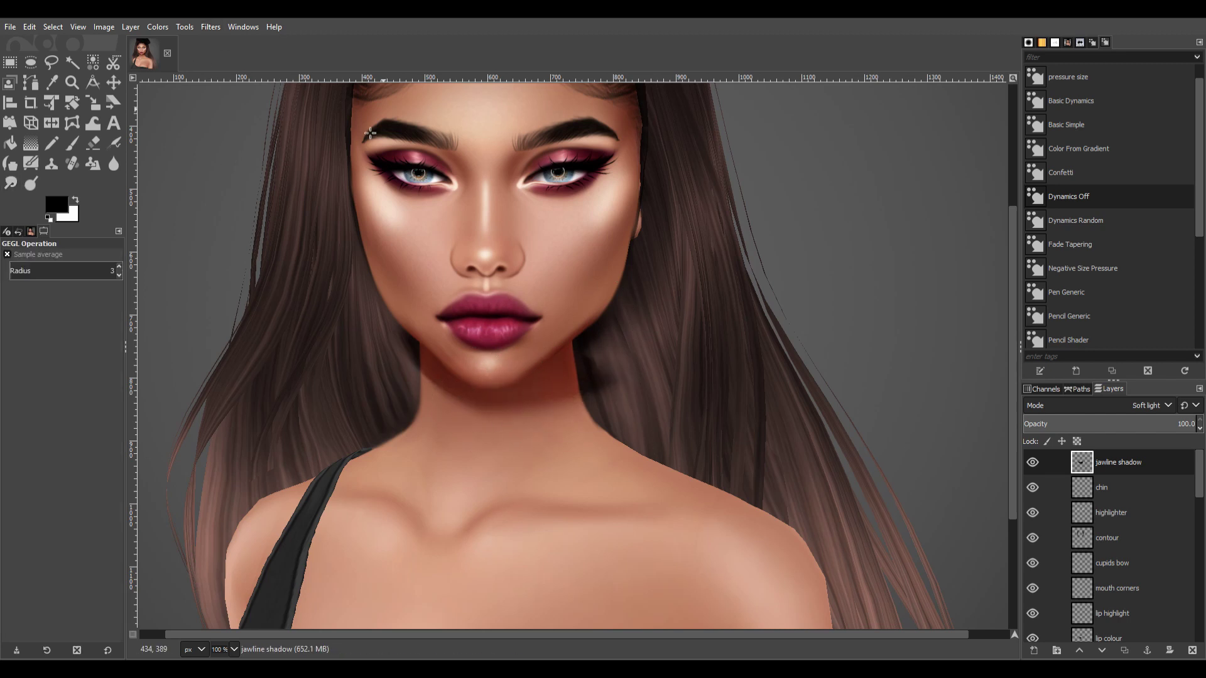
# Erase excess shadow on the jaw, the right neck and beneath the chin.
pyautogui.hotkey('shift', 'e')
pyautogui.moveTo(408, 377); pyautogui.dragTo(596, 377)
pyautogui.press('.')
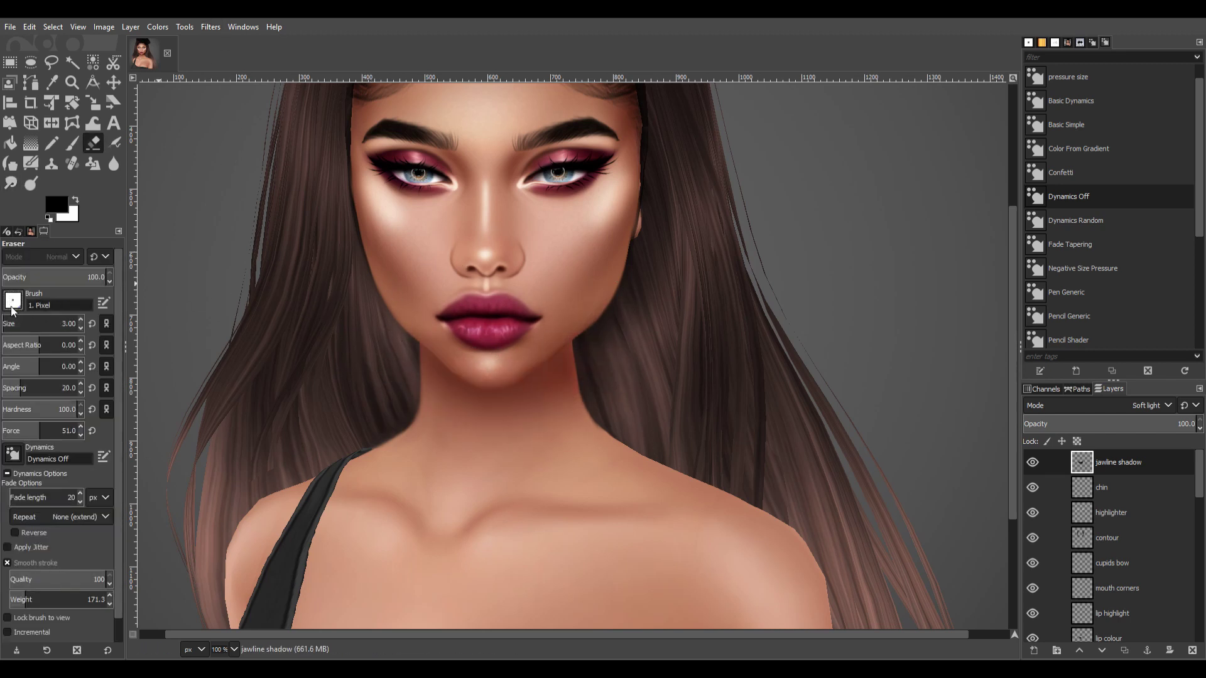
pyautogui.moveTo(434, 358); pyautogui.dragTo(524, 361)
pyautogui.moveTo(589, 301); pyautogui.dragTo(610, 413)
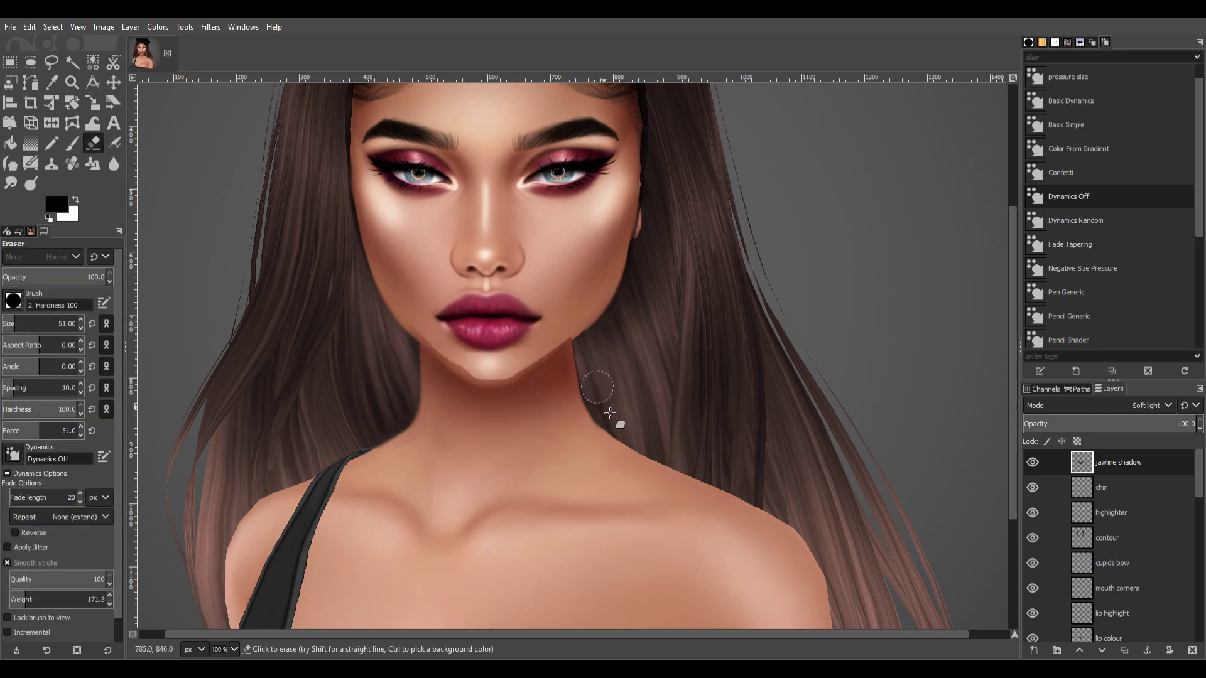
pyautogui.press('2')
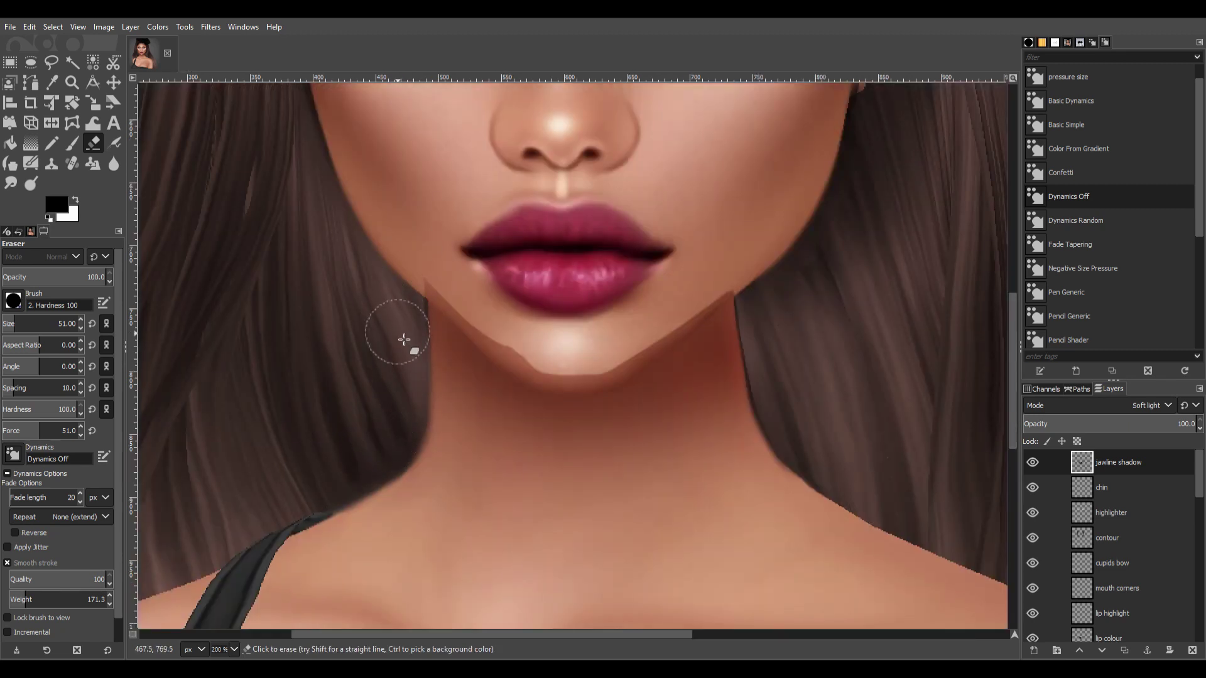
pyautogui.moveTo(580, 351); pyautogui.dragTo(606, 377)
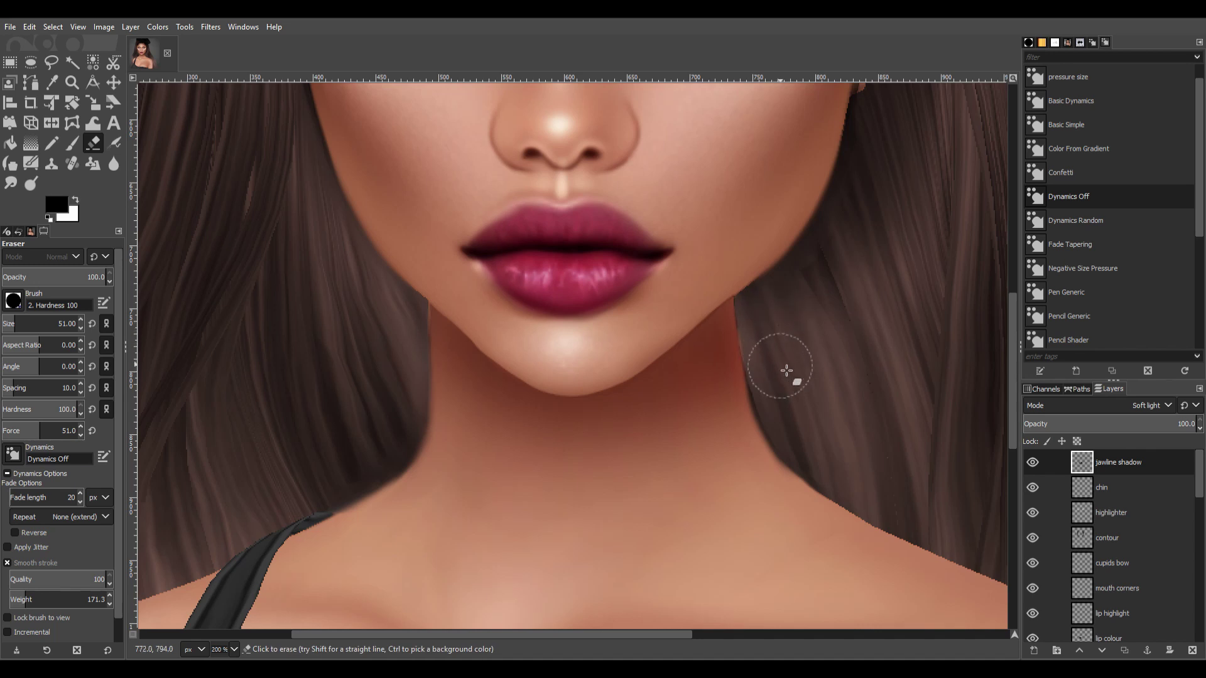
# Smudge the jaw shadow further with an enlarged brush.
pyautogui.press('s')
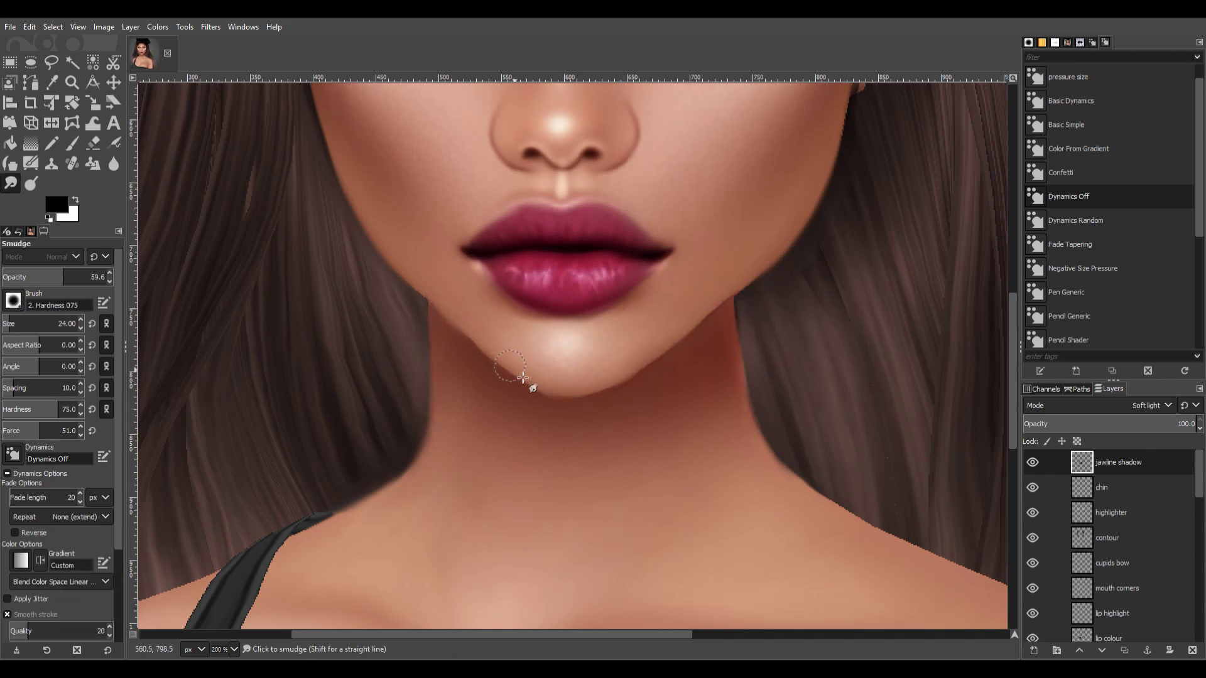
pyautogui.scroll(-2, 644, 397)
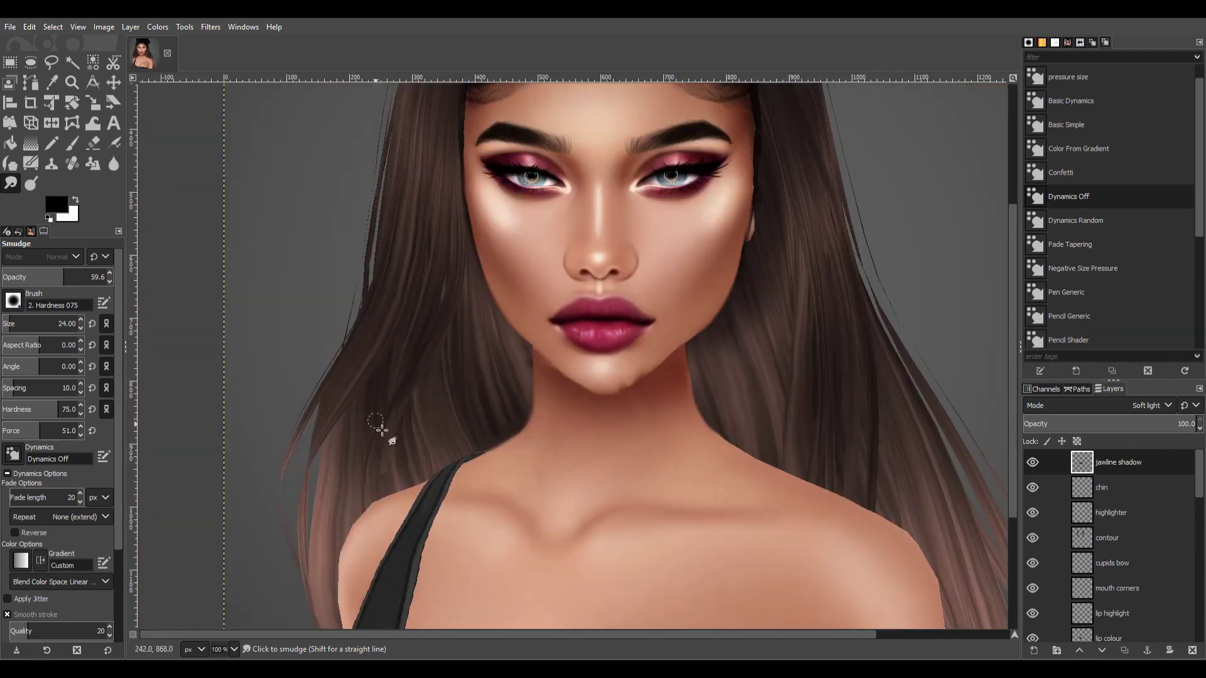
pyautogui.press(']')
pyautogui.press(']')
pyautogui.press(']')
pyautogui.scroll(-3, 774, 331)
pyautogui.scroll(3, 657, 407)
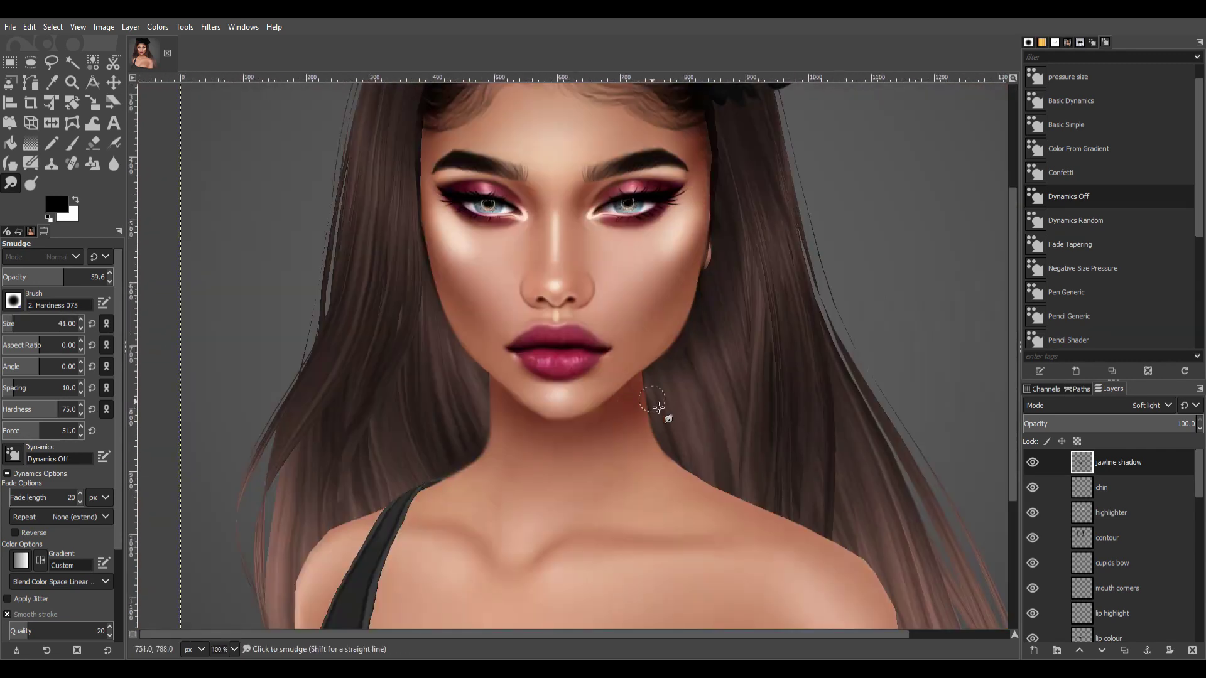
pyautogui.scroll(1, 677, 386)
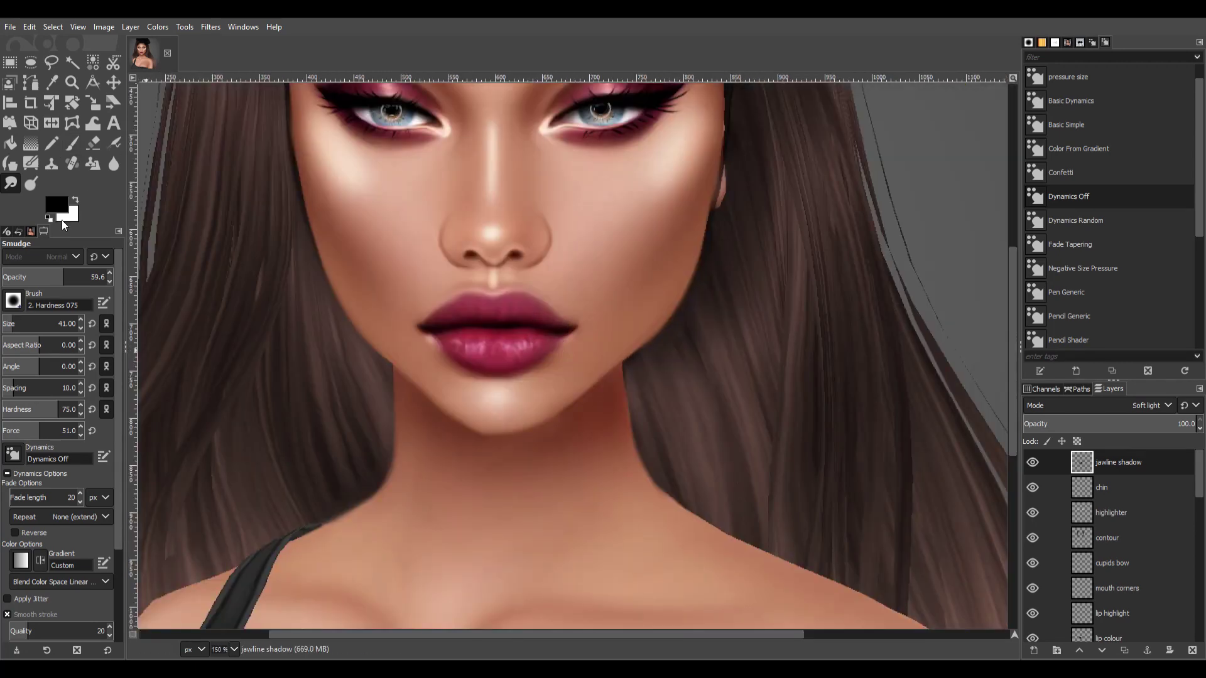
# Soften the jaw shadow with the Blur tool.
pyautogui.click(93, 143)
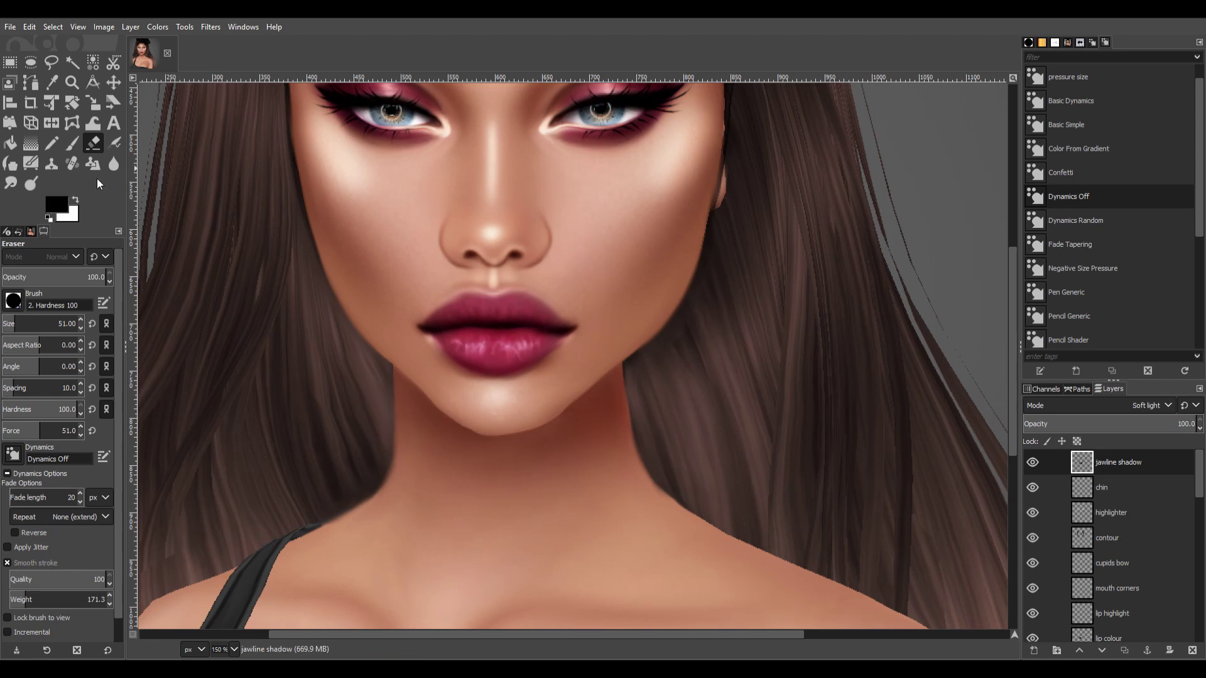
pyautogui.hotkey('shift', 'u')
pyautogui.scroll(-3, 565, 449)
pyautogui.scroll(1, 602, 458)
pyautogui.scroll(3, 603, 458)
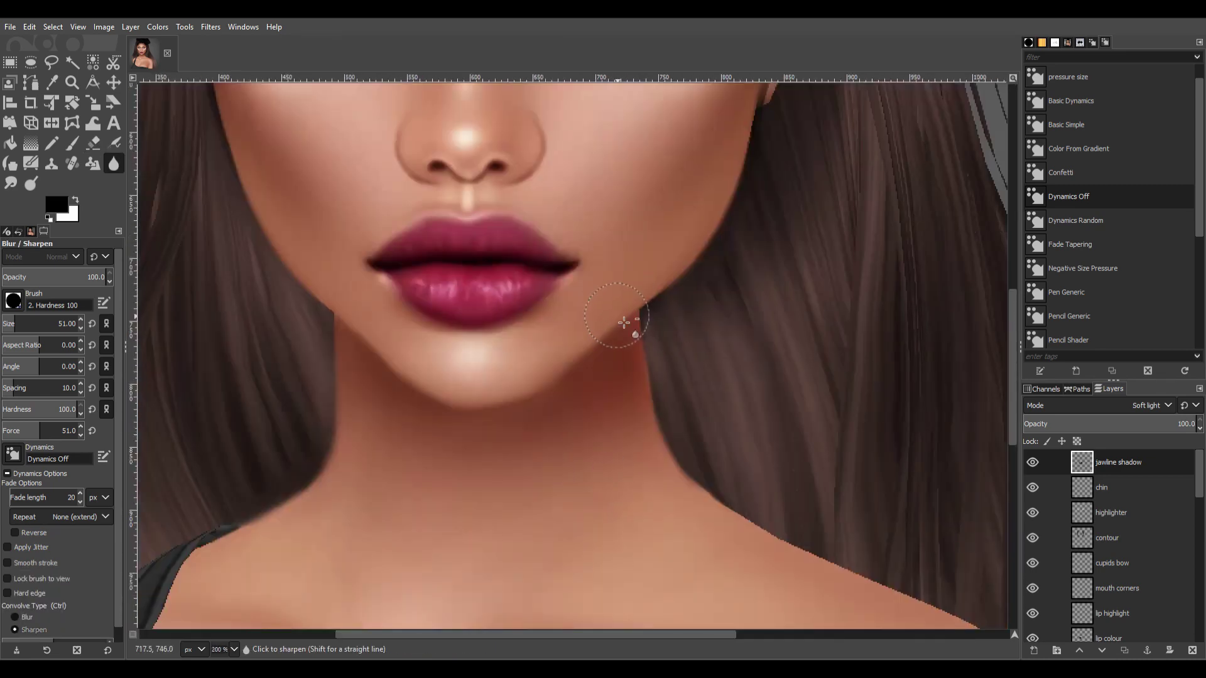
pyautogui.scroll(-4, 709, 154)
pyautogui.scroll(1, 578, 369)
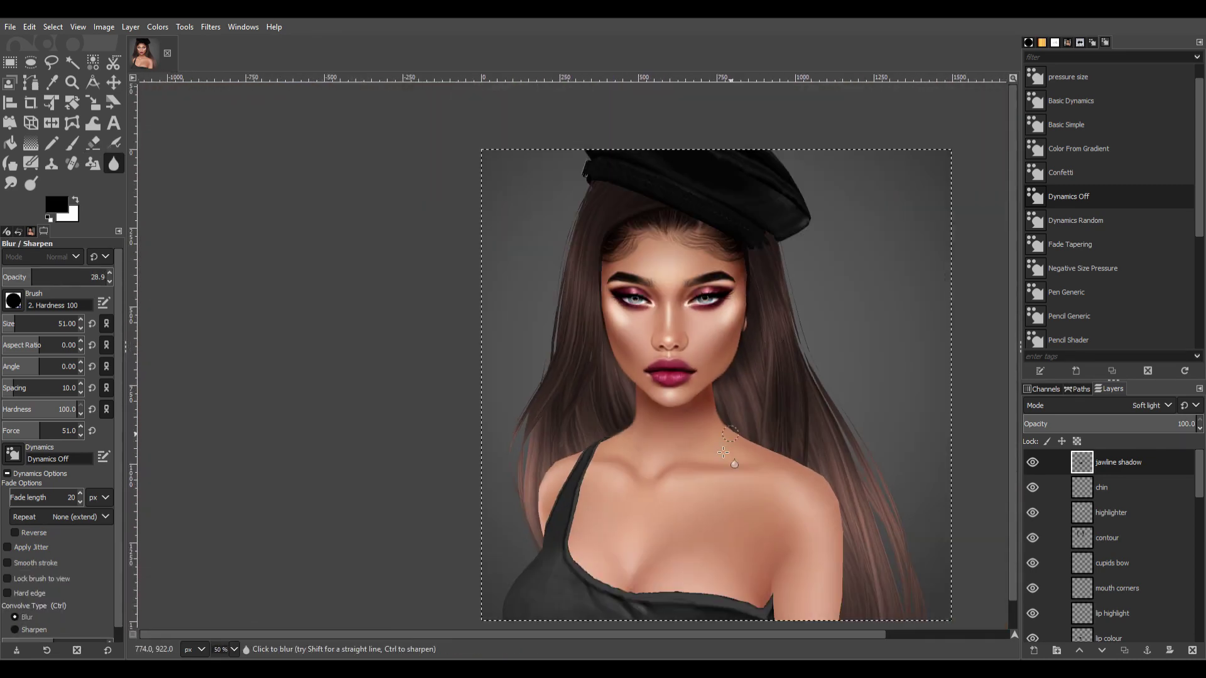
pyautogui.scroll(1, 578, 370)
pyautogui.scroll(-3, 578, 369)
pyautogui.scroll(3, 1012, 515)
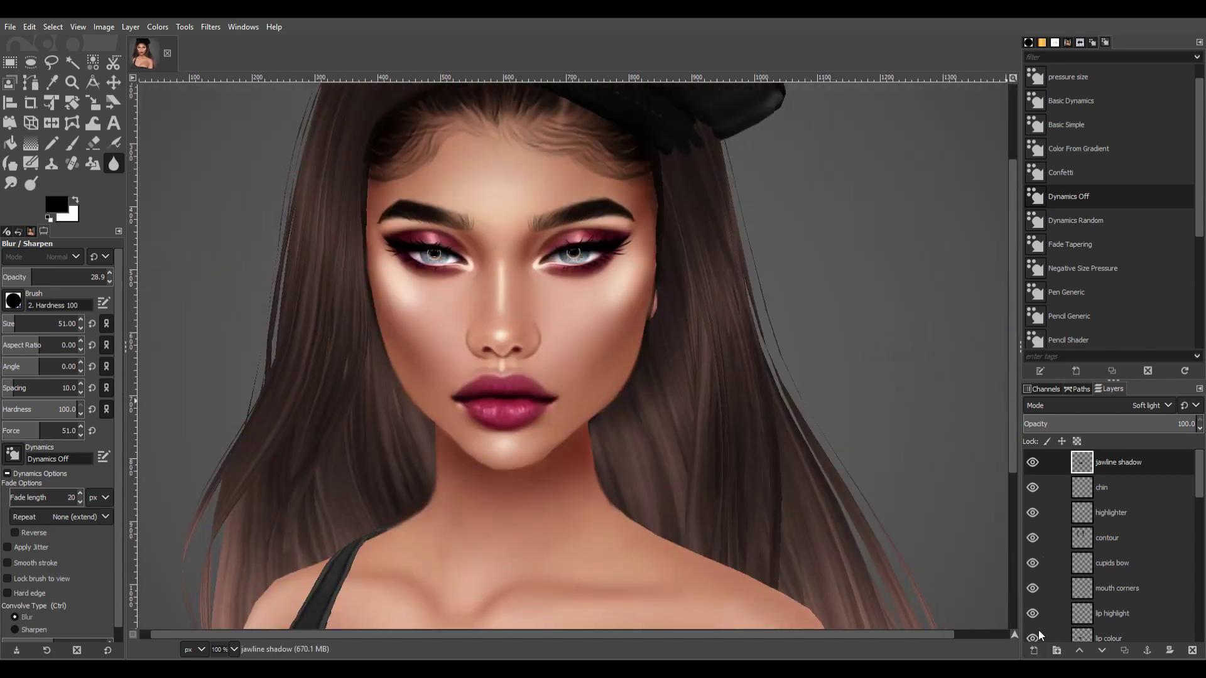
# Add a jawline highlight layer with a white jaw stroke, smudging its end.
pyautogui.click(1033, 650)
pyautogui.scroll(-1, 579, 498)
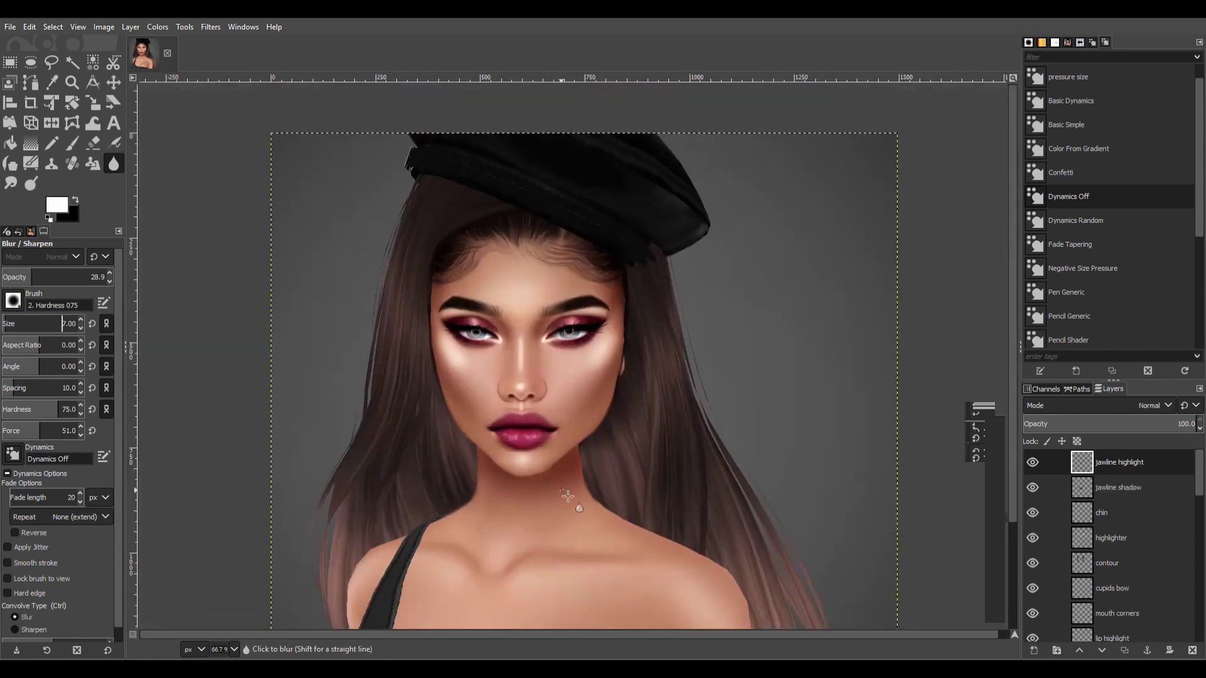
pyautogui.scroll(1, 512, 498)
pyautogui.scroll(2, 746, 290)
pyautogui.press('p')
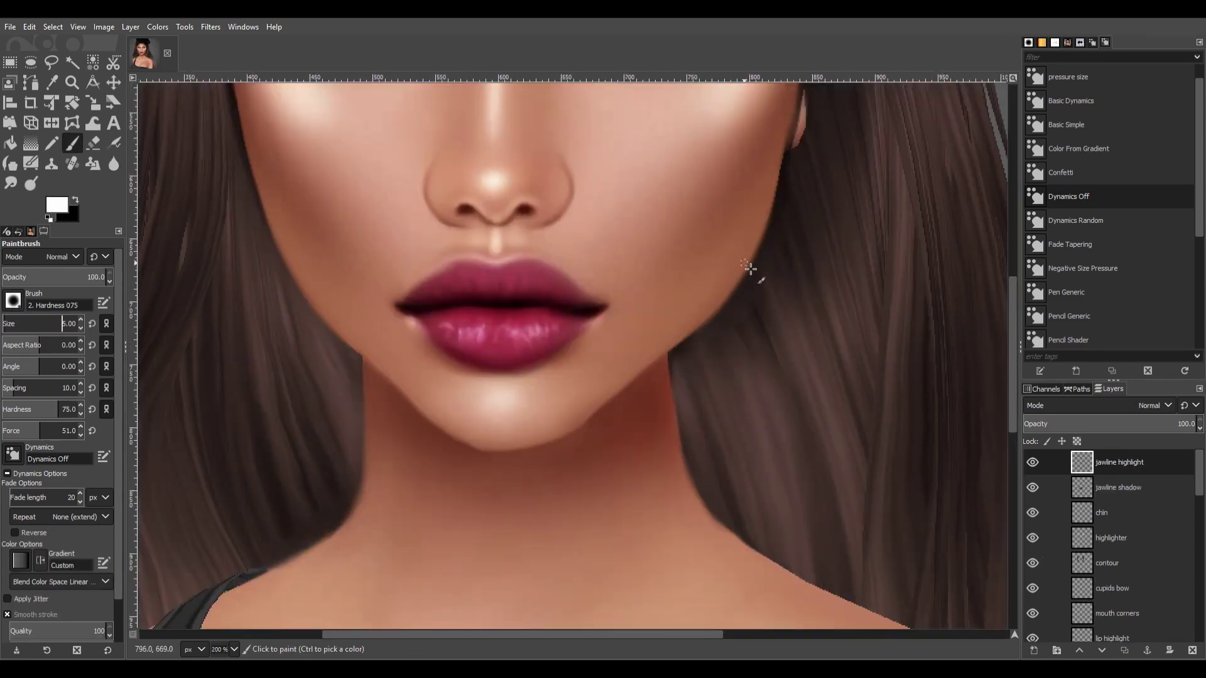
pyautogui.press('s')
pyautogui.moveTo(564, 432); pyautogui.dragTo(531, 446)
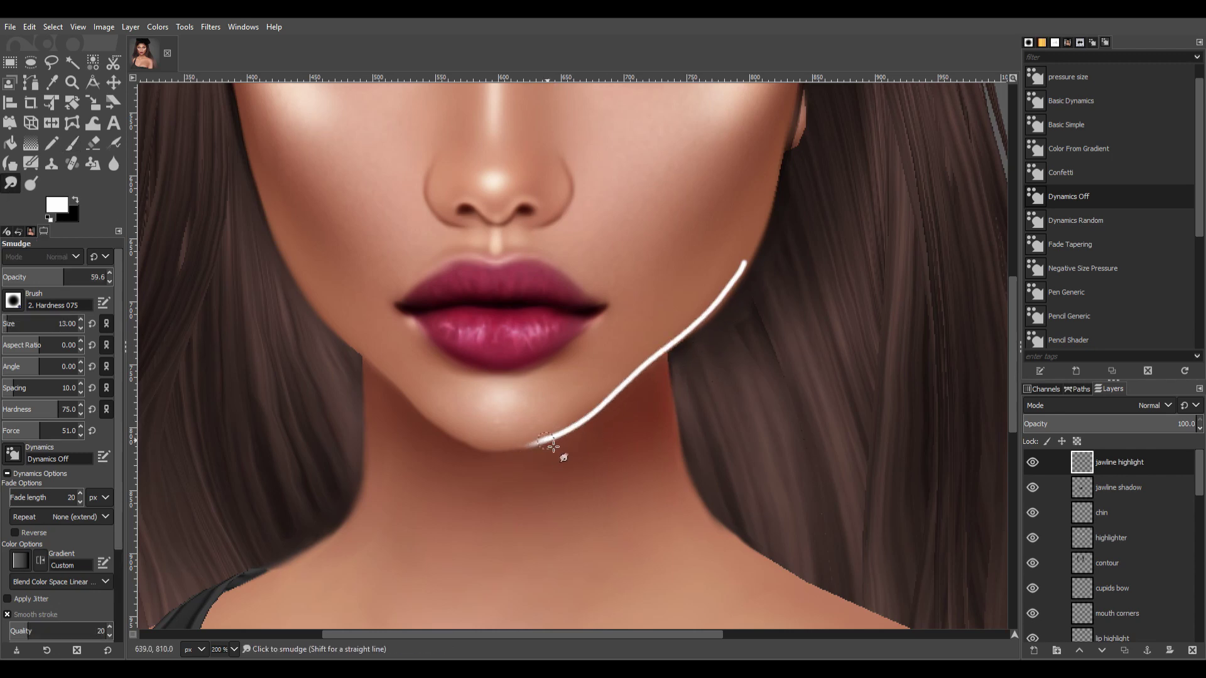
# Set the jawline highlight layer to Soft light and repeat the blur on it.
pyautogui.click(1154, 405)
pyautogui.click(1065, 288)
pyautogui.scroll(-5, 818, 410)
pyautogui.scroll(5, 817, 409)
pyautogui.hotkey('ctrl', 'f')
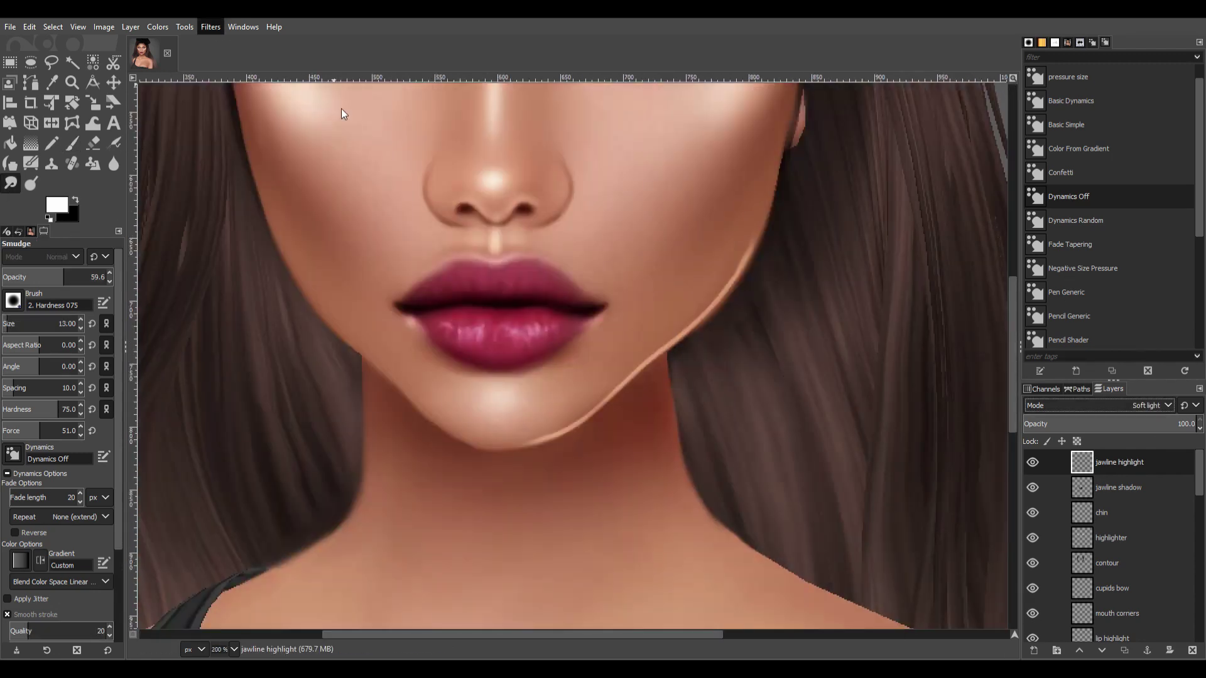
pyautogui.scroll(-5, 818, 409)
pyautogui.scroll(2, 818, 410)
pyautogui.scroll(-2, 946, 430)
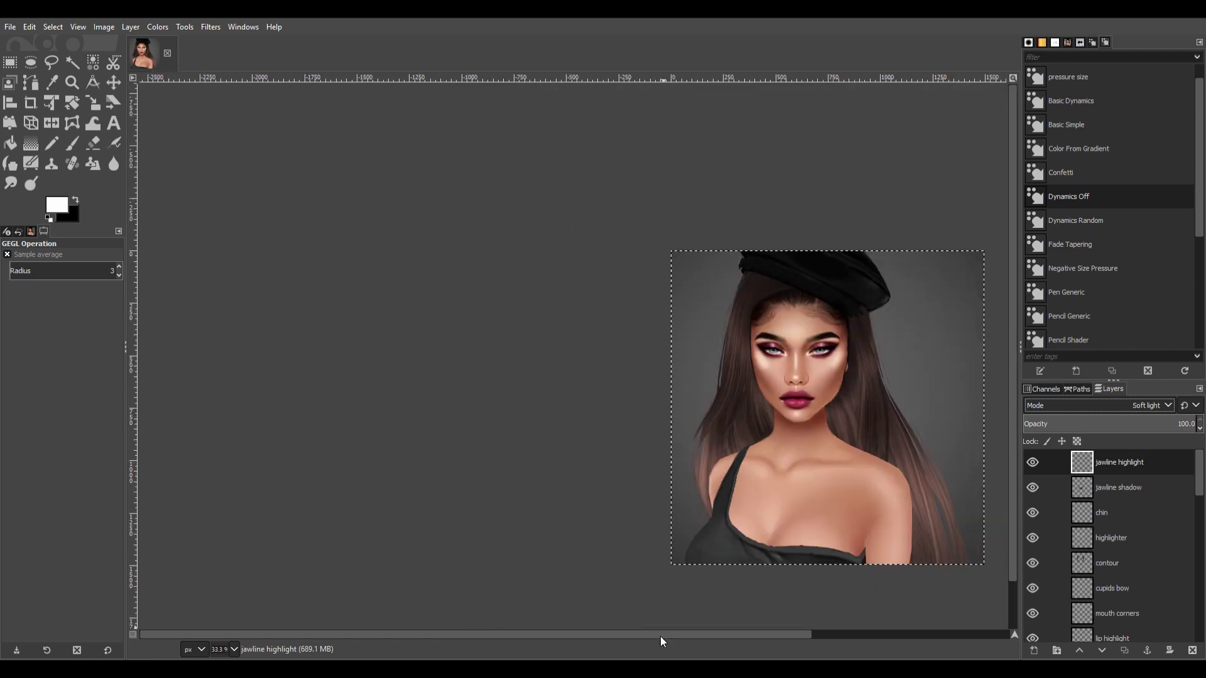
pyautogui.scroll(3, 644, 372)
pyautogui.scroll(1, 644, 373)
# Erase stray highlight, then select the jawline shadow layer.
pyautogui.hotkey('shift', 'e')
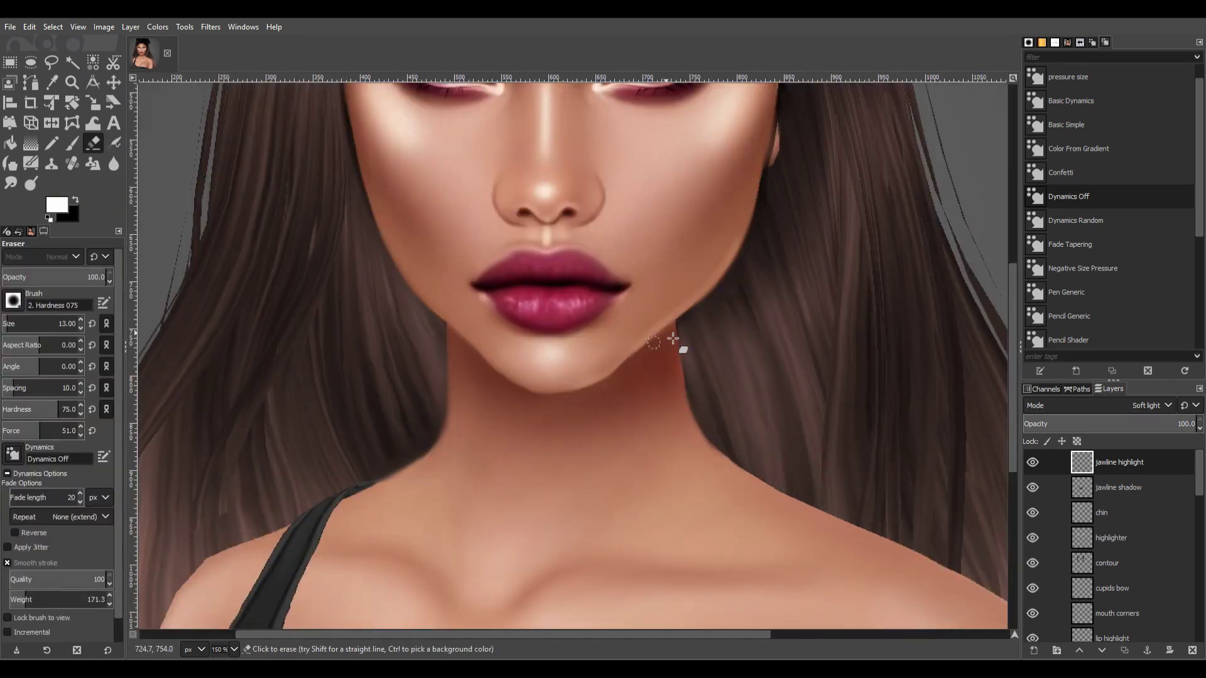
pyautogui.scroll(-3, 813, 398)
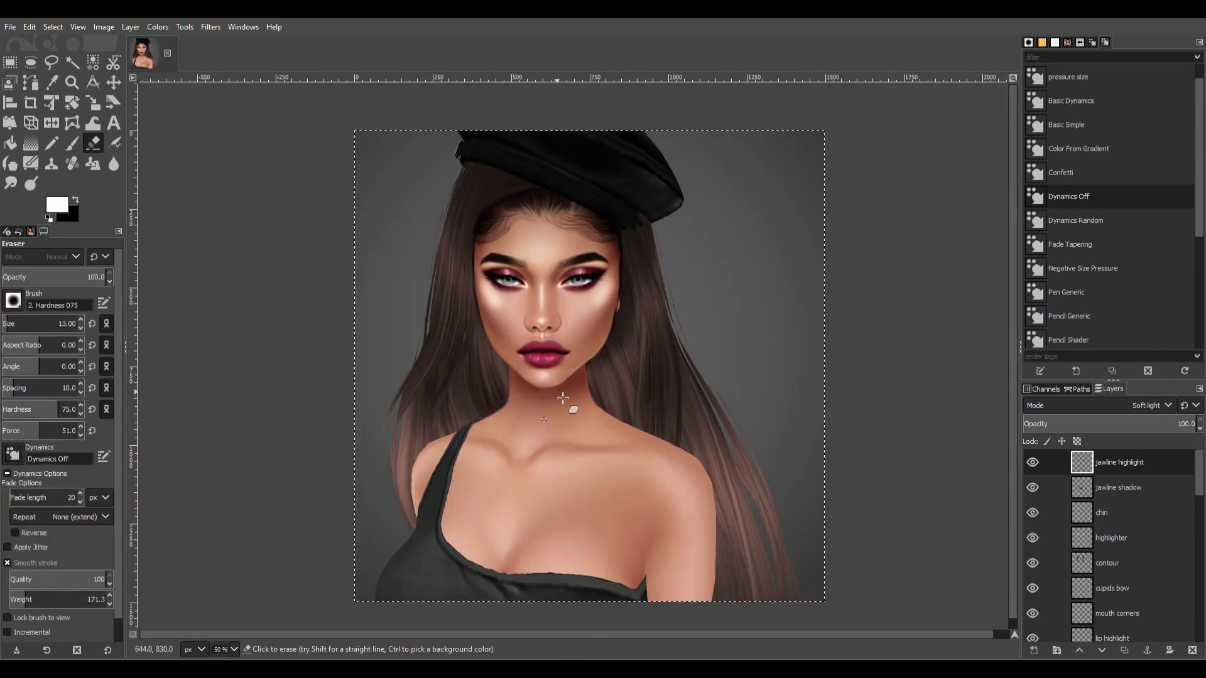
pyautogui.scroll(2, 535, 436)
pyautogui.click(1128, 486)
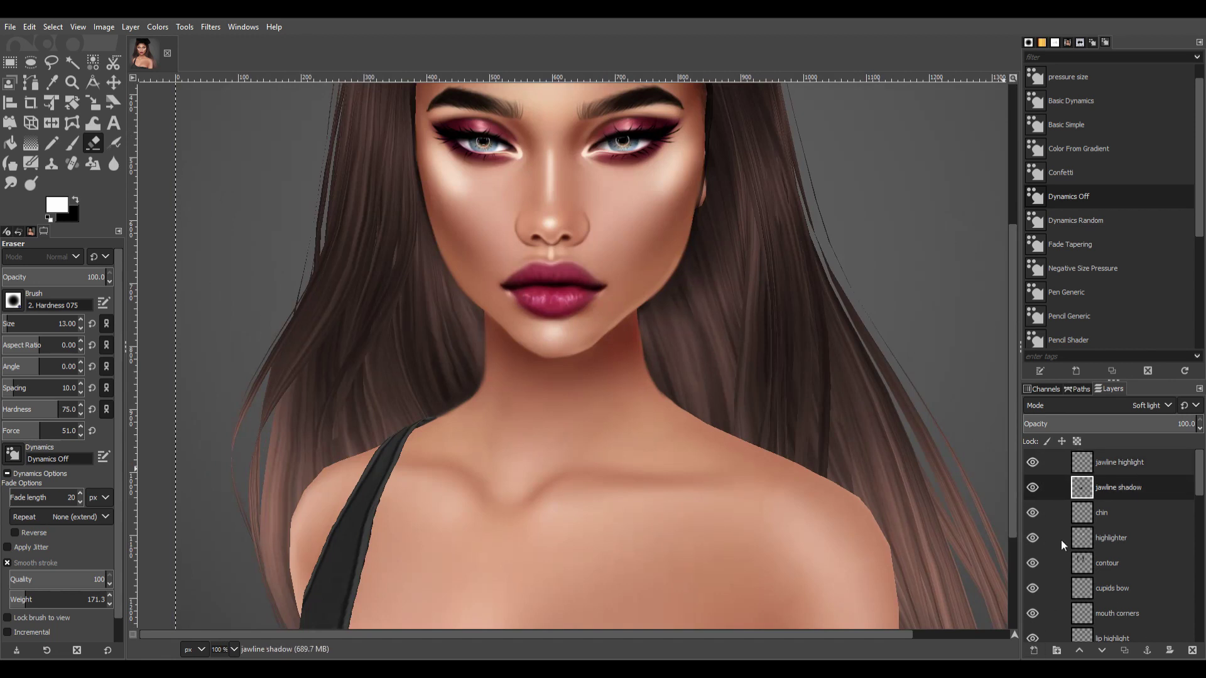
# On a new layer above jawline shadow, paint a black left-jaw stroke and smudge it.
pyautogui.keyDown('shift'); pyautogui.click(1033, 650); pyautogui.keyUp('shift')
pyautogui.press('x')
pyautogui.press('p')
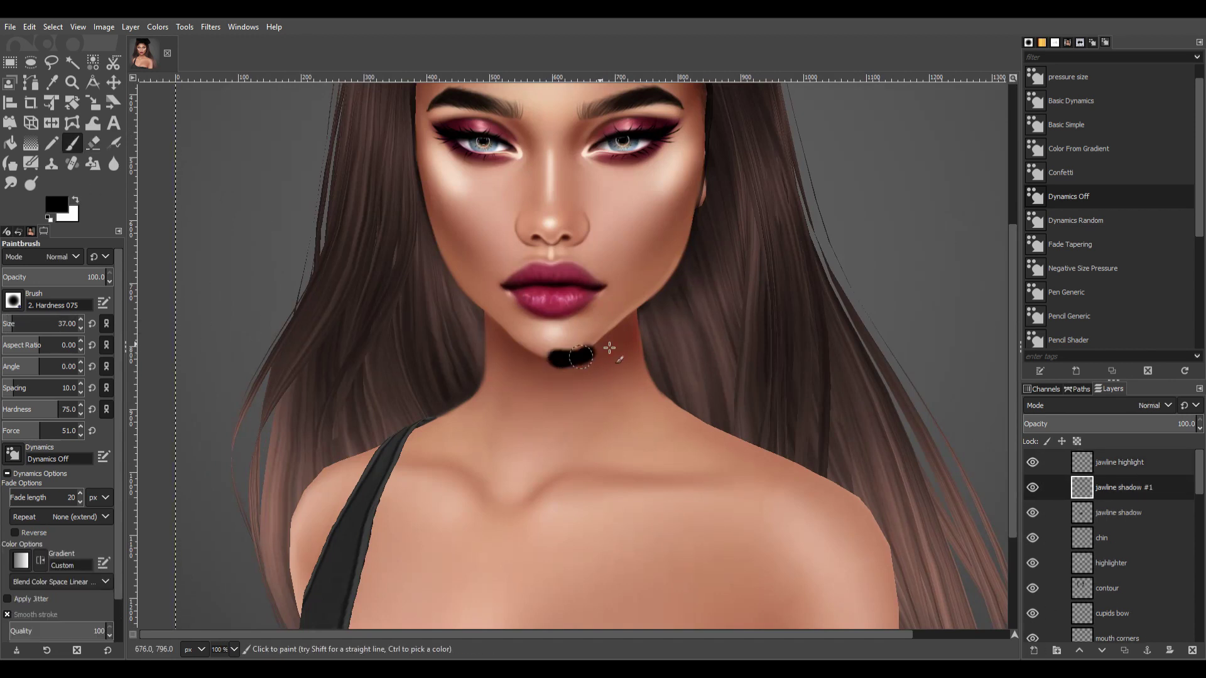
pyautogui.moveTo(553, 354); pyautogui.dragTo(472, 307)
pyautogui.click(11, 183)
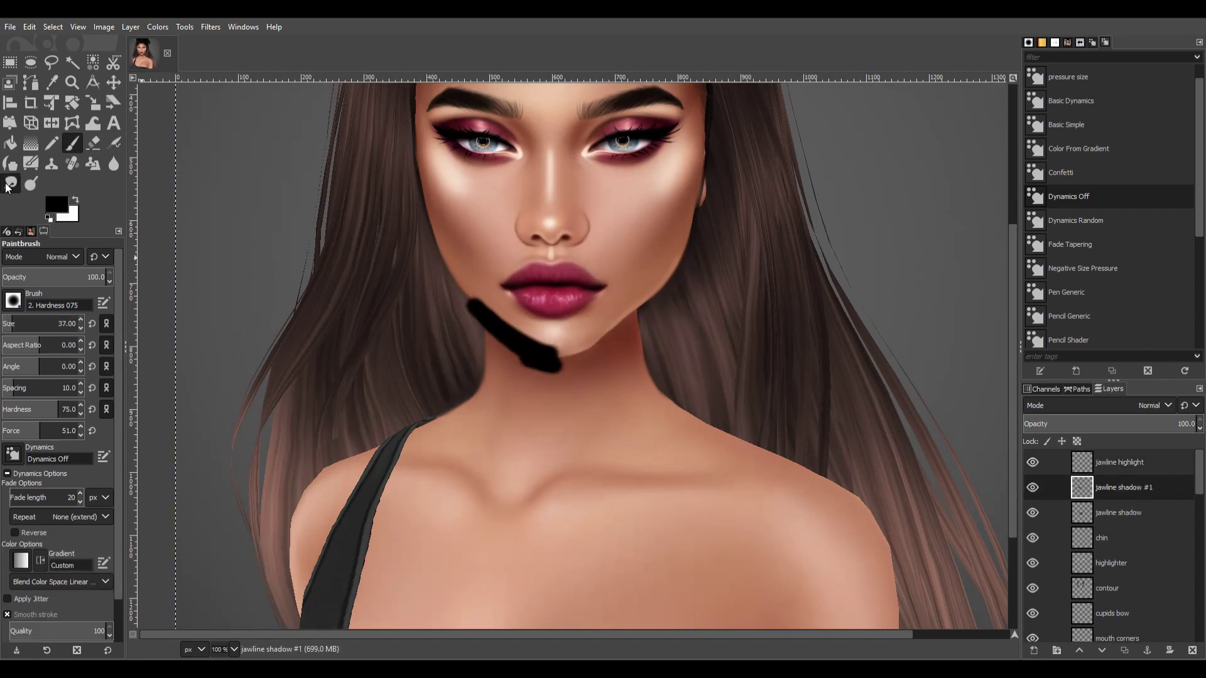
pyautogui.moveTo(548, 356); pyautogui.dragTo(590, 370)
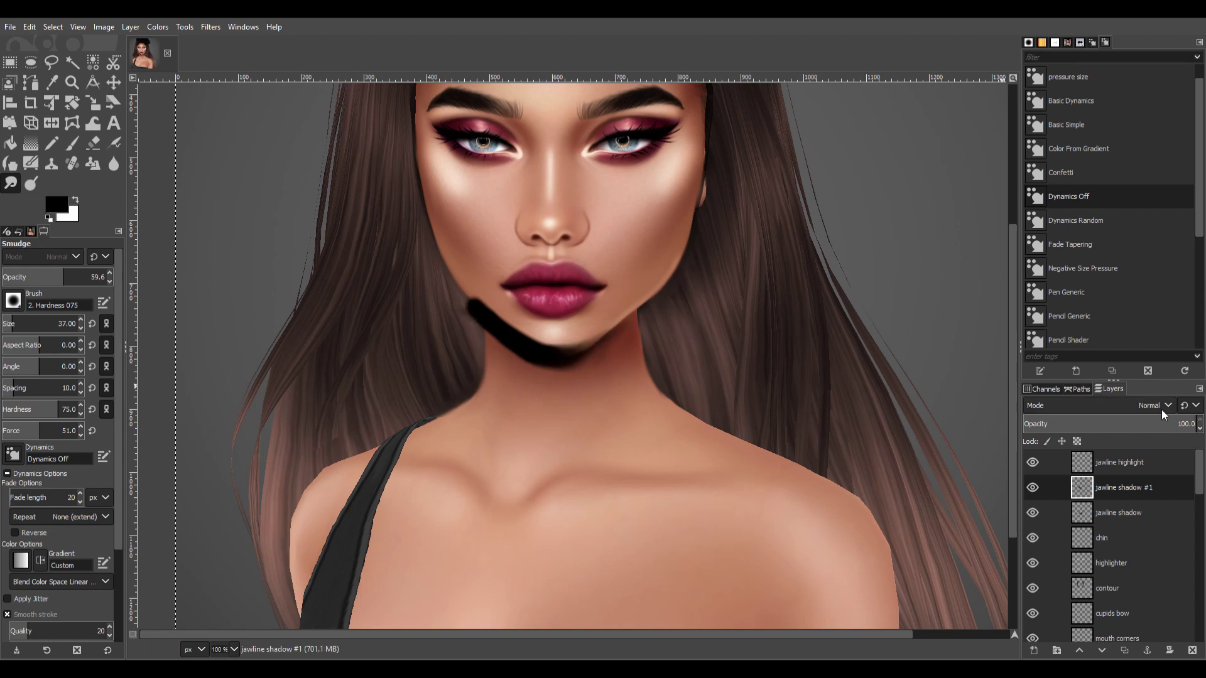
pyautogui.hotkey('shift', '+')
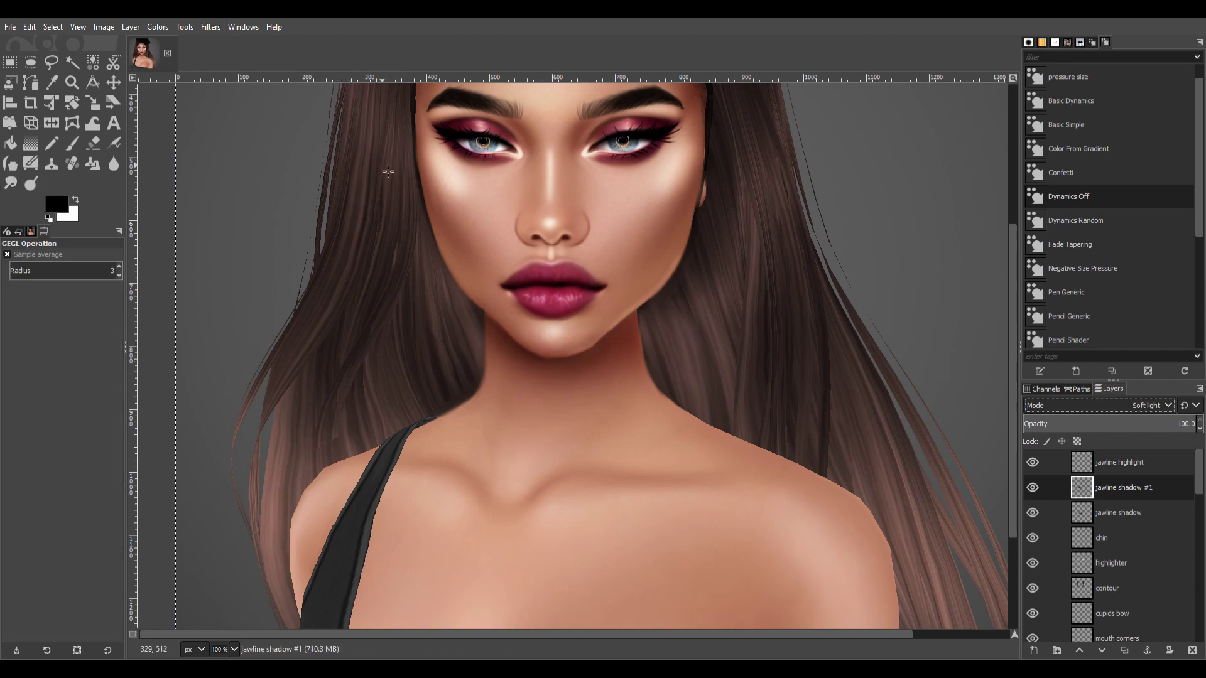
# Erase and smudge the excess jaw shadow, then select the original jawline shadow layer.
pyautogui.hotkey('shift', 'e')
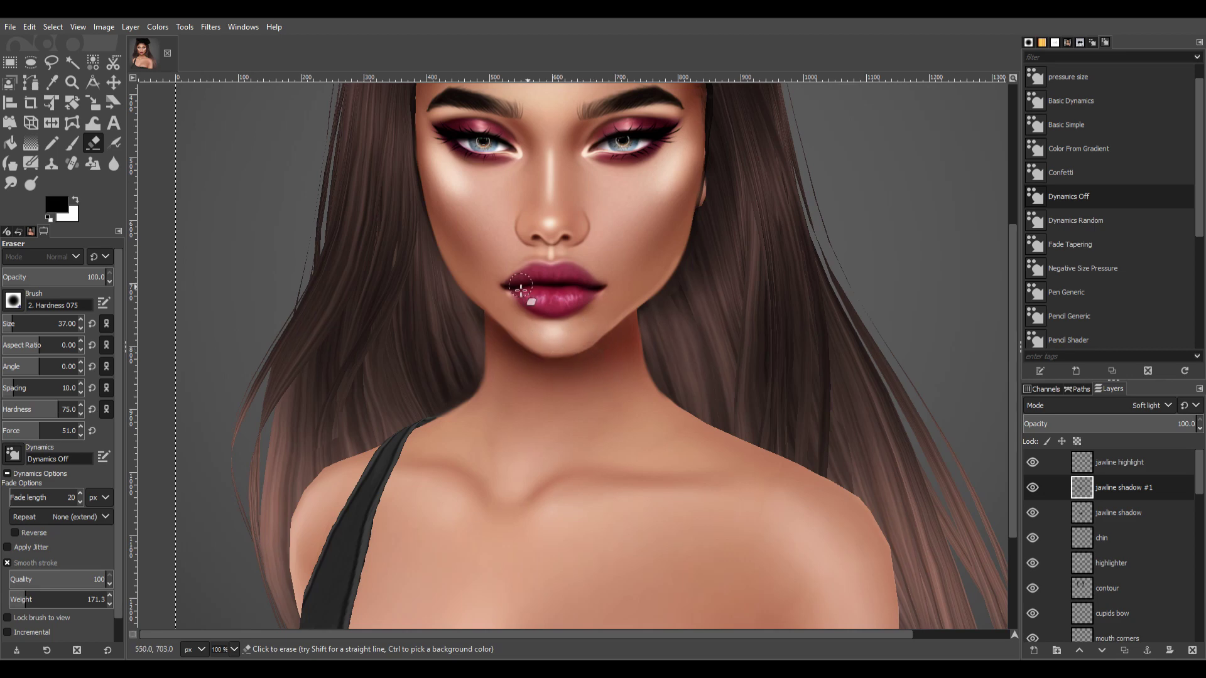
pyautogui.keyDown('ctrl'); pyautogui.scroll(2, 575, 363); pyautogui.keyUp('ctrl')
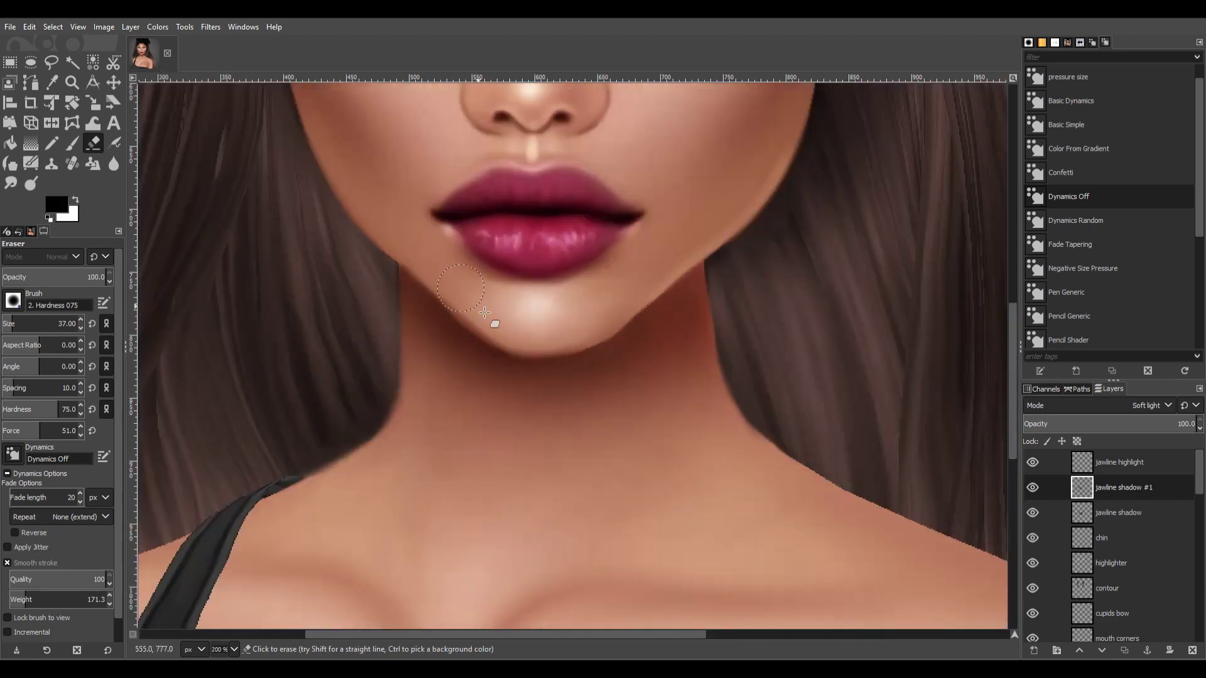
pyautogui.press('s')
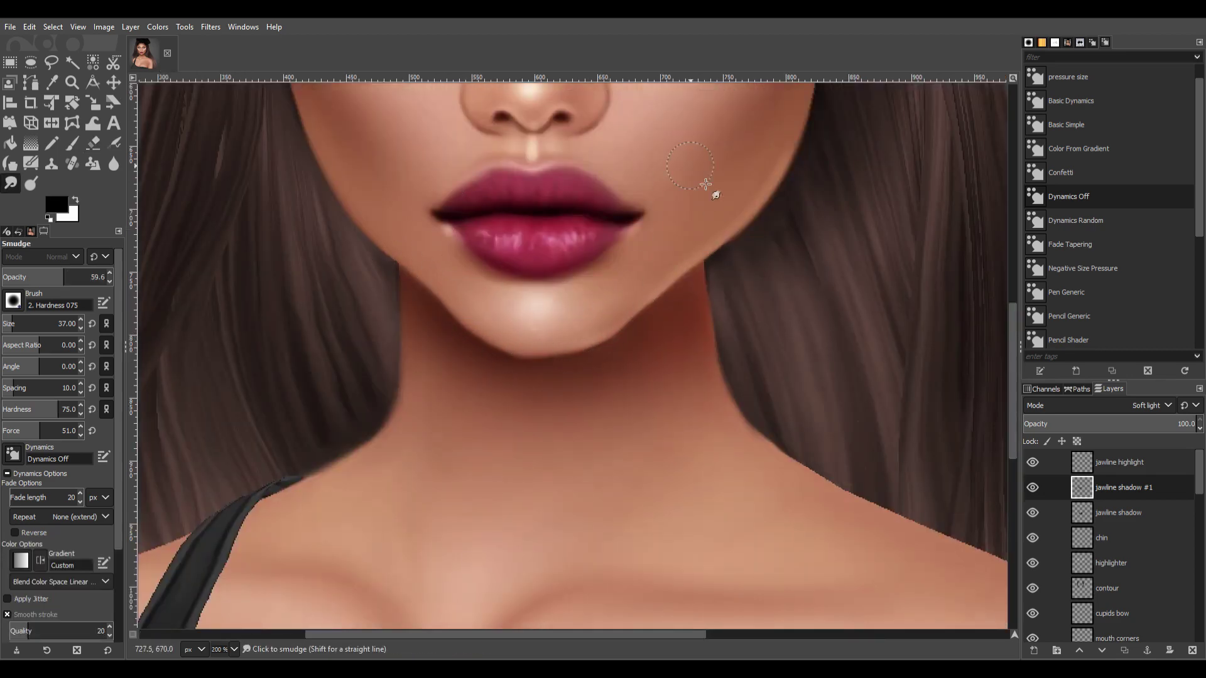
pyautogui.keyDown('ctrl'); pyautogui.scroll(-5, 706, 184); pyautogui.keyUp('ctrl')
pyautogui.keyDown('ctrl'); pyautogui.scroll(1, 693, 565); pyautogui.keyUp('ctrl')
pyautogui.click(1118, 512)
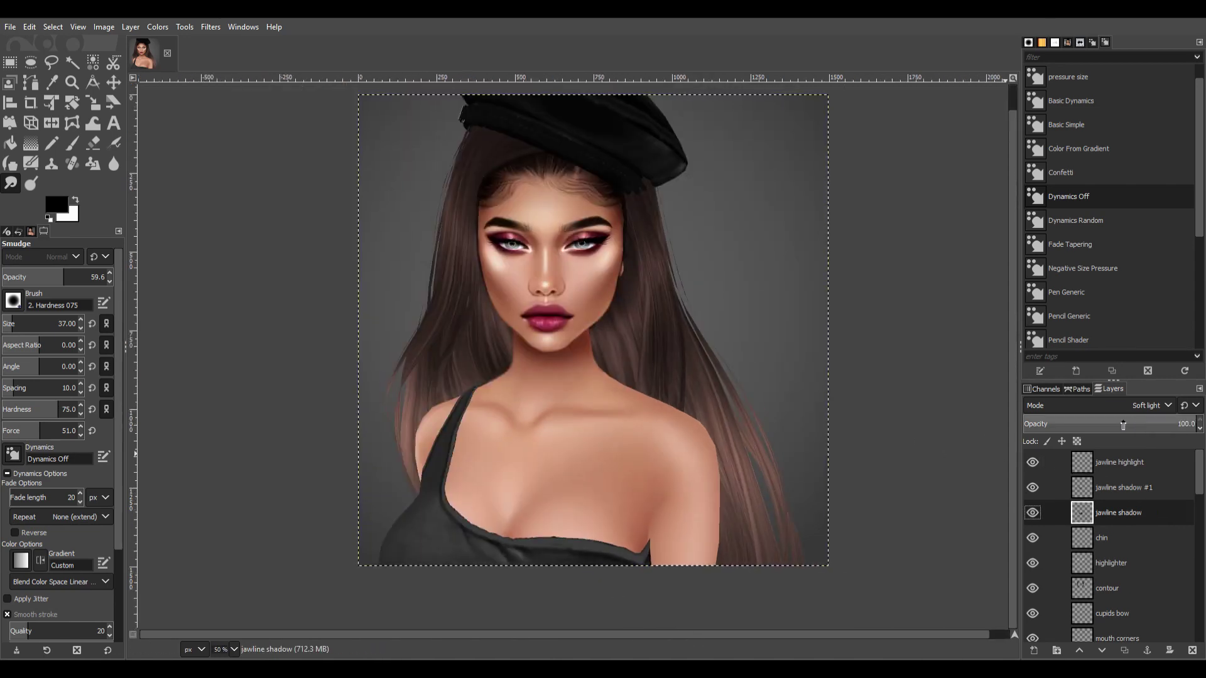
pyautogui.write('71')
pyautogui.keyDown('ctrl'); pyautogui.scroll(2, 530, 183); pyautogui.keyUp('ctrl')
pyautogui.keyDown('ctrl'); pyautogui.scroll(-1, 530, 183); pyautogui.keyUp('ctrl')
# Add a 'chestbones' layer with a smudged, blurred shadow stroke along the left collarbone.
pyautogui.press('pageup')
pyautogui.press('pageup')
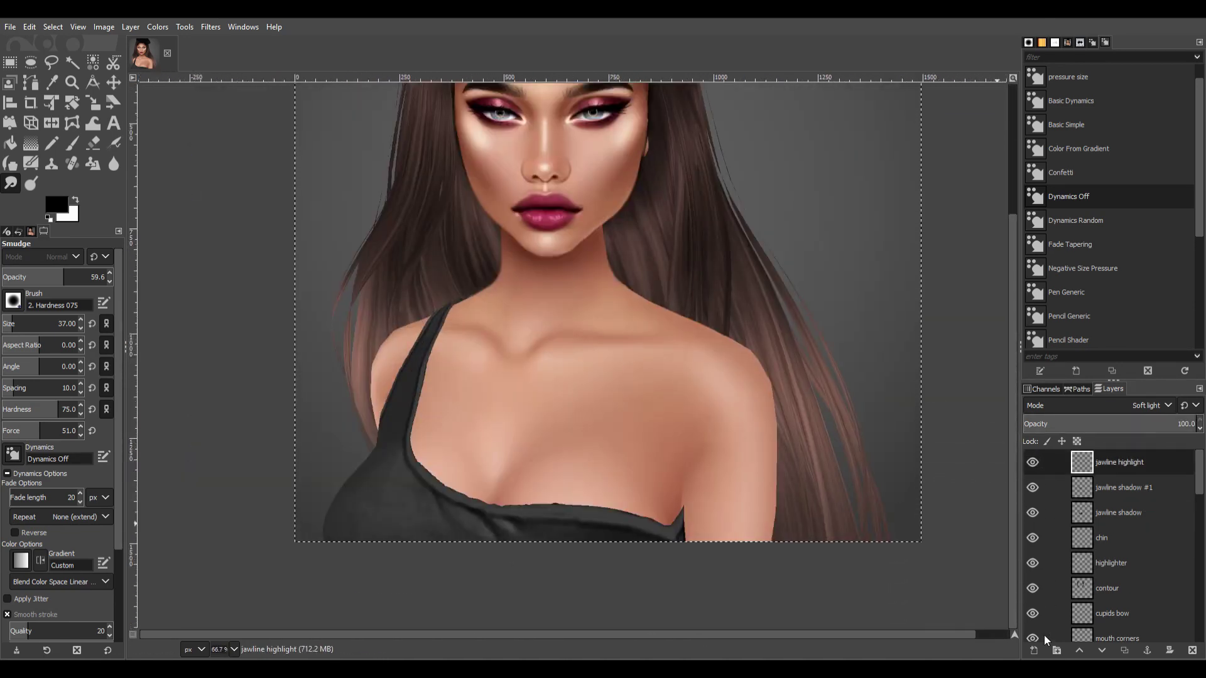
pyautogui.press('p')
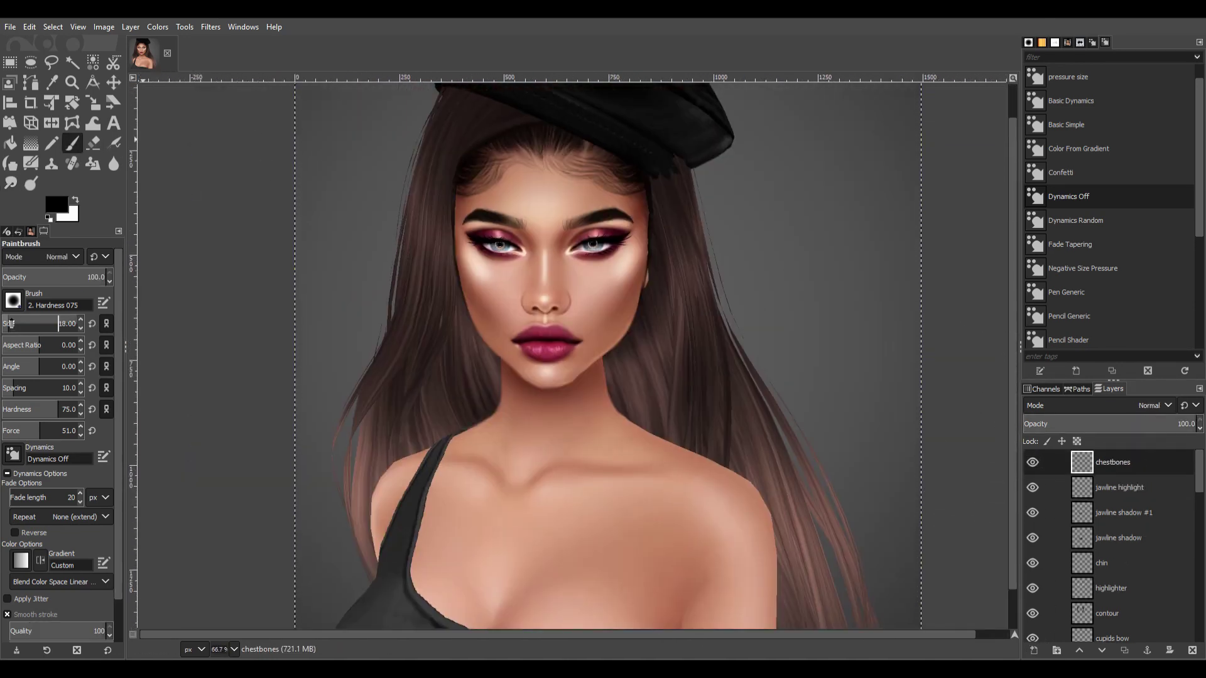
pyautogui.scroll(3, 10, 324)
pyautogui.moveTo(512, 488); pyautogui.dragTo(421, 462)
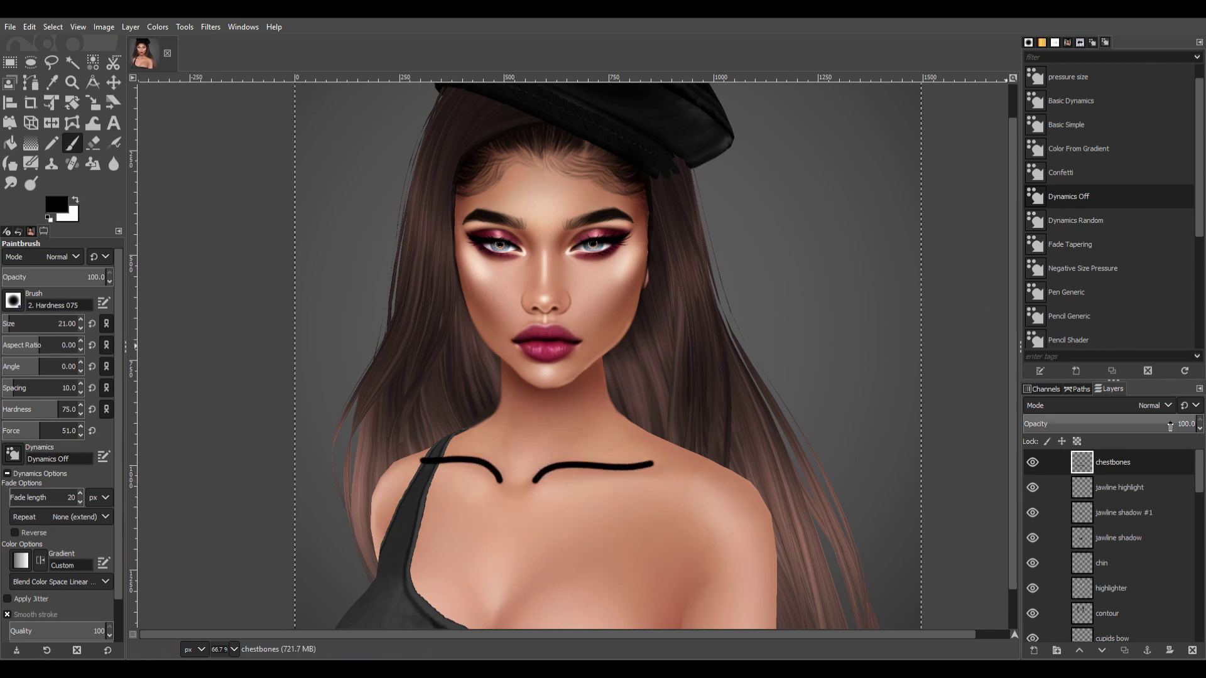
pyautogui.press('s')
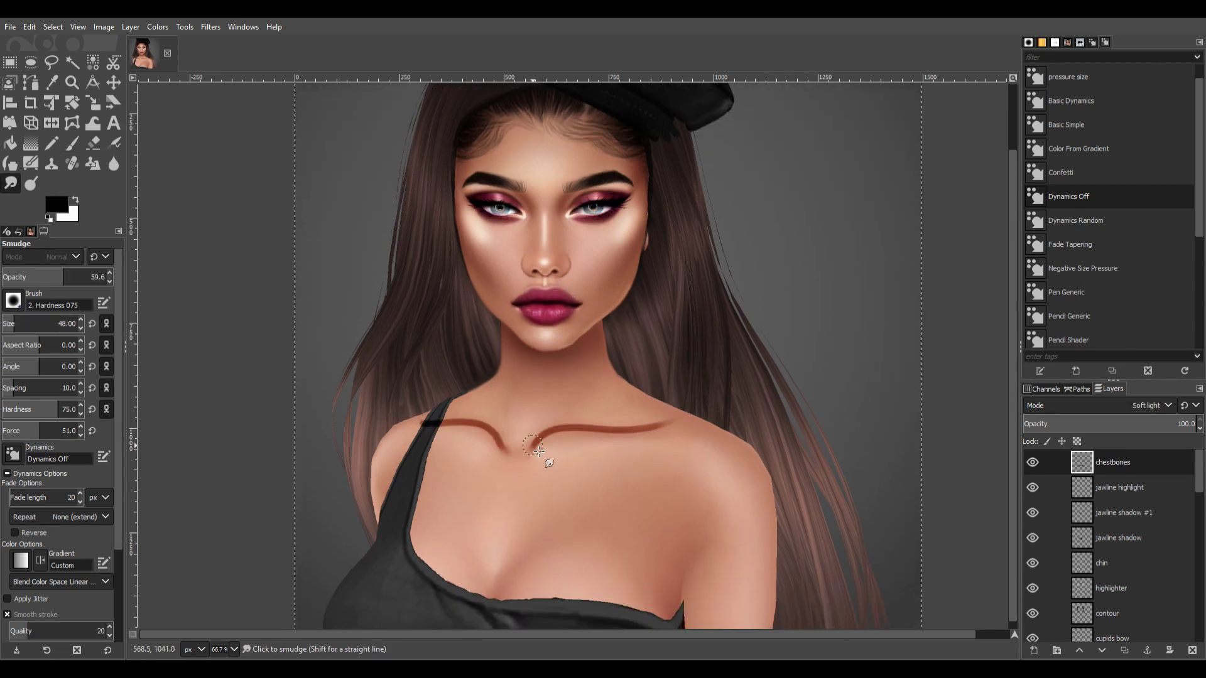
pyautogui.click(210, 27)
pyautogui.click(271, 115)
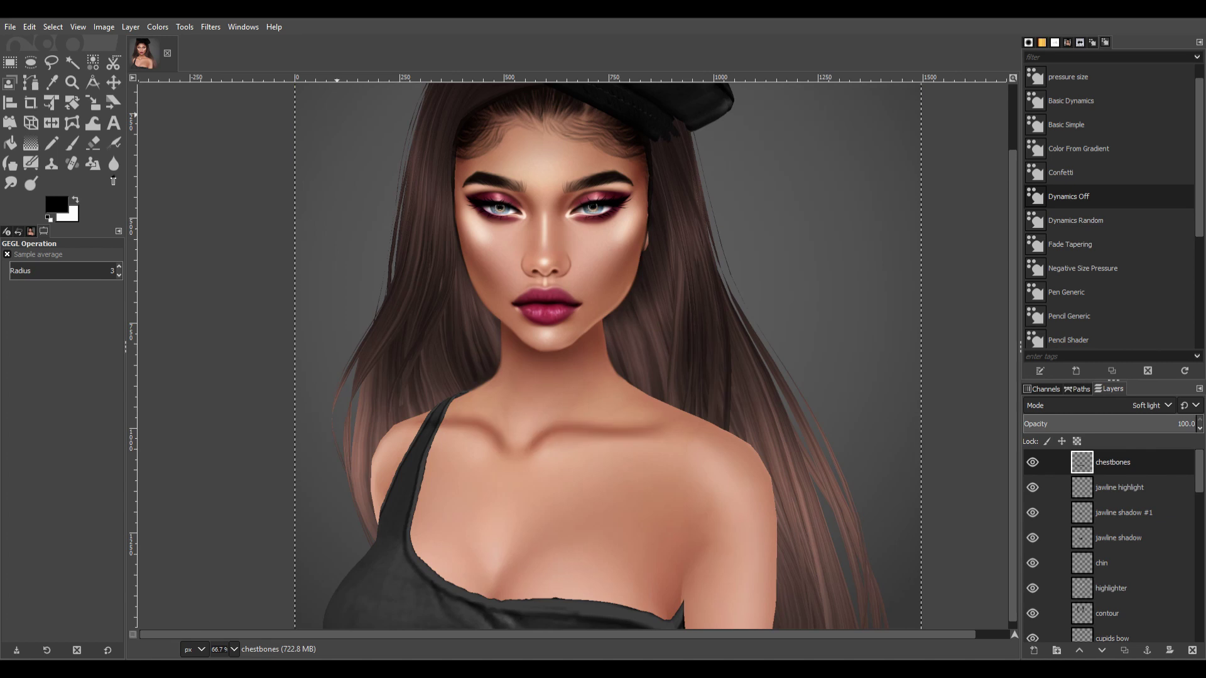
pyautogui.press('1')
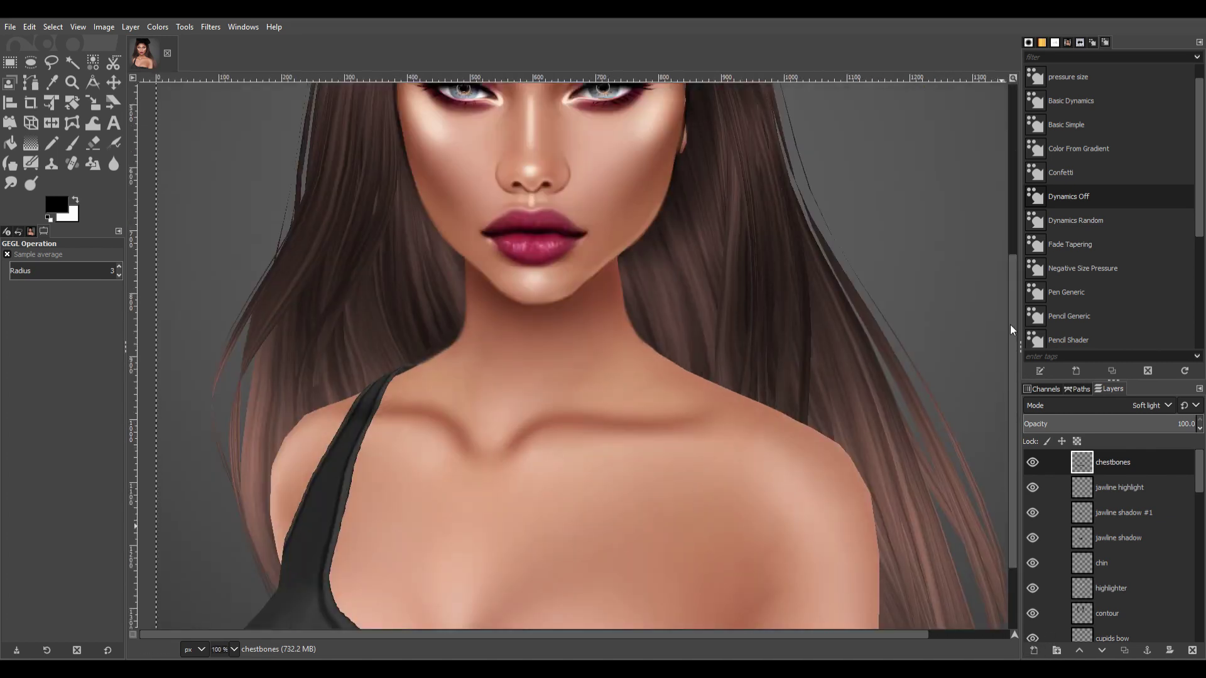
# On a new 'chestbones highlights' layer, paint white highlights along both collarbones.
pyautogui.hotkey('shift', 'ctrl', 'n')
pyautogui.press('p')
pyautogui.press('x')
pyautogui.click(535, 446)
pyautogui.click(441, 439)
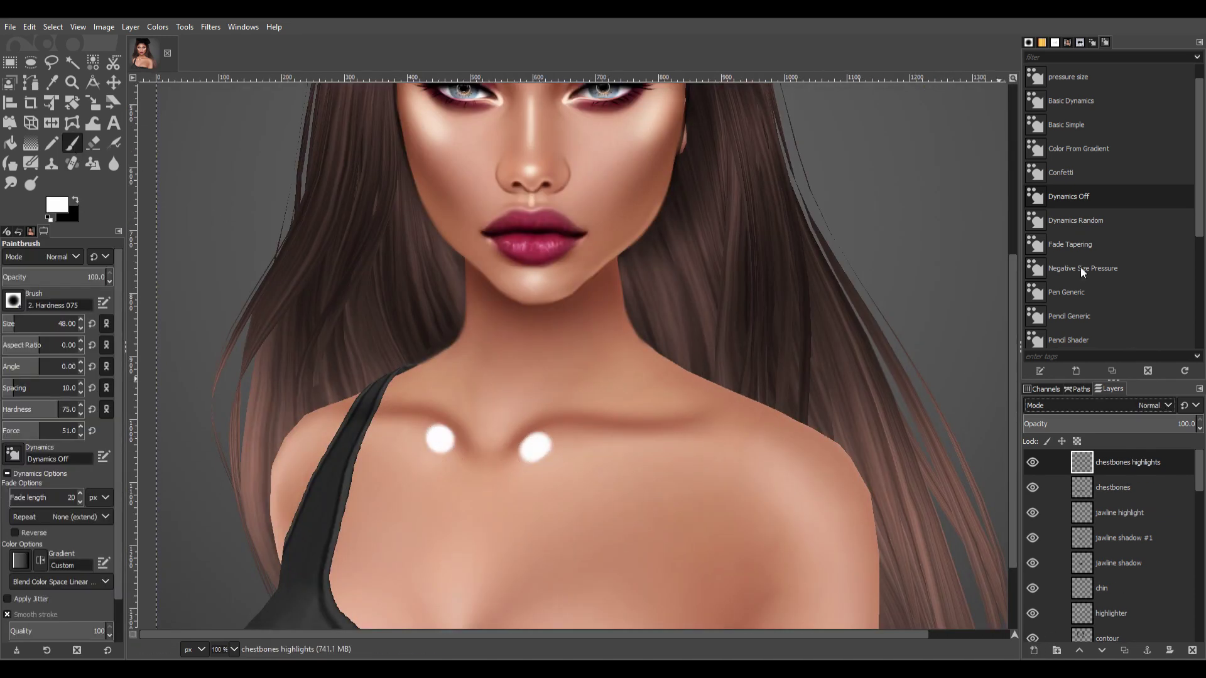
pyautogui.click(1156, 405)
pyautogui.moveTo(537, 447); pyautogui.dragTo(677, 436)
pyautogui.moveTo(443, 439); pyautogui.dragTo(330, 431)
# Smudge and blur the collarbone highlights and lower that layer to 62.7% opacity.
pyautogui.press('s')
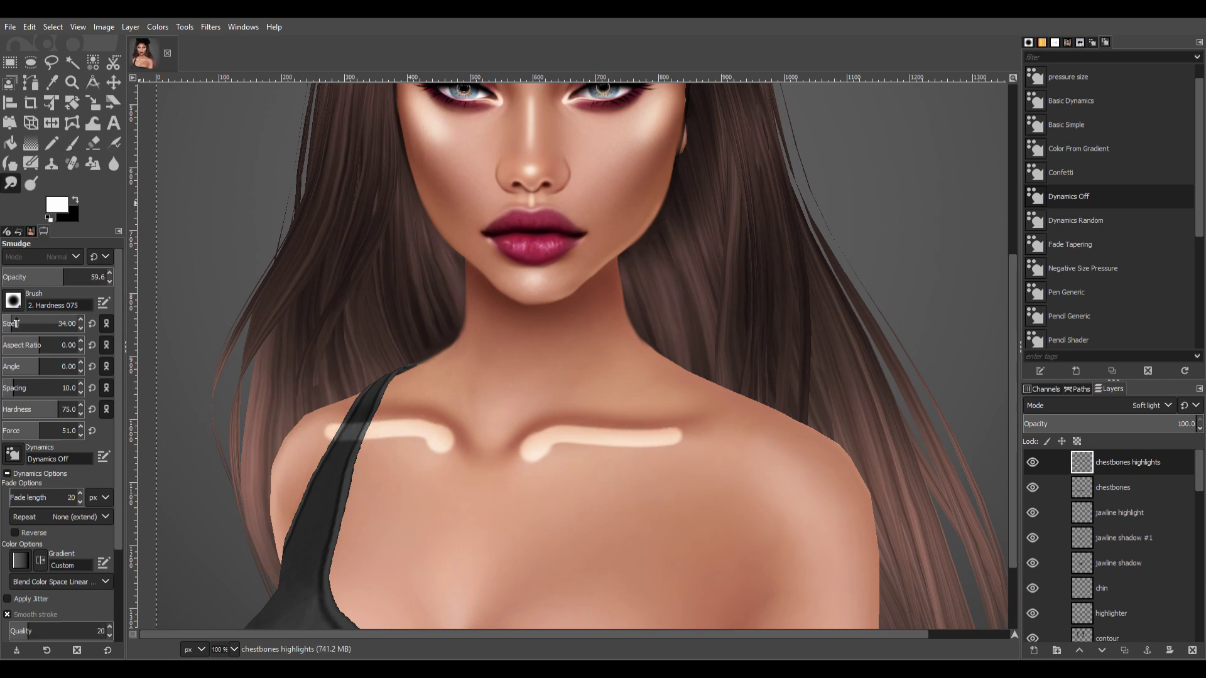
pyautogui.moveTo(17, 324); pyautogui.dragTo(19, 324)
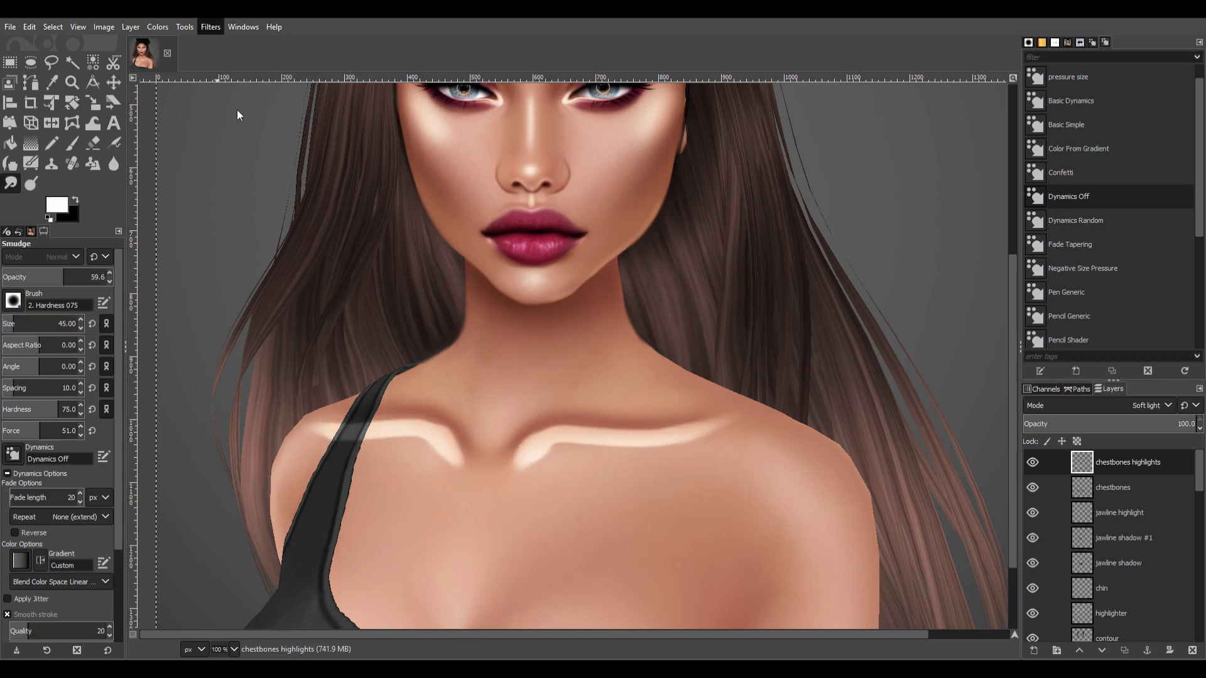
pyautogui.hotkey('ctrl', 'f')
pyautogui.moveTo(1181, 424); pyautogui.dragTo(1131, 424)
pyautogui.scroll(-5, 803, 404)
pyautogui.hotkey('shift', 'ctrl', 'j')
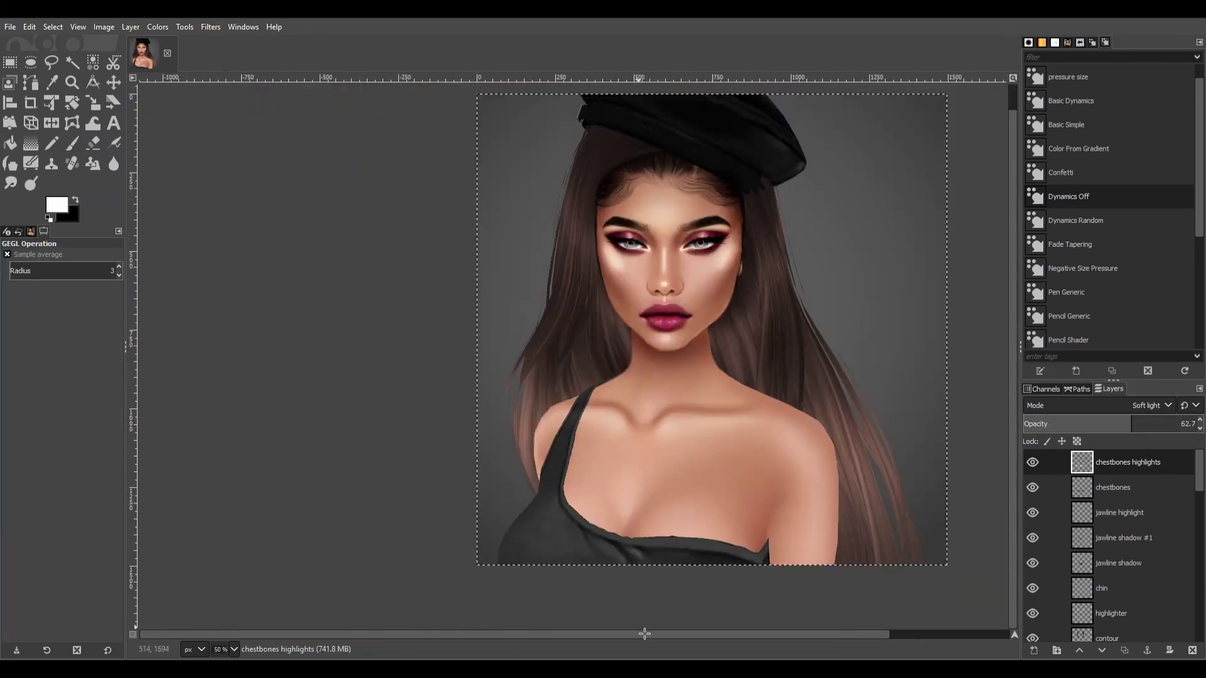
# On the 'chestbones' layer, paint black shadow lines along both collarbones.
pyautogui.click(1118, 489)
pyautogui.scroll(3, 691, 547)
pyautogui.press('x')
pyautogui.press('p')
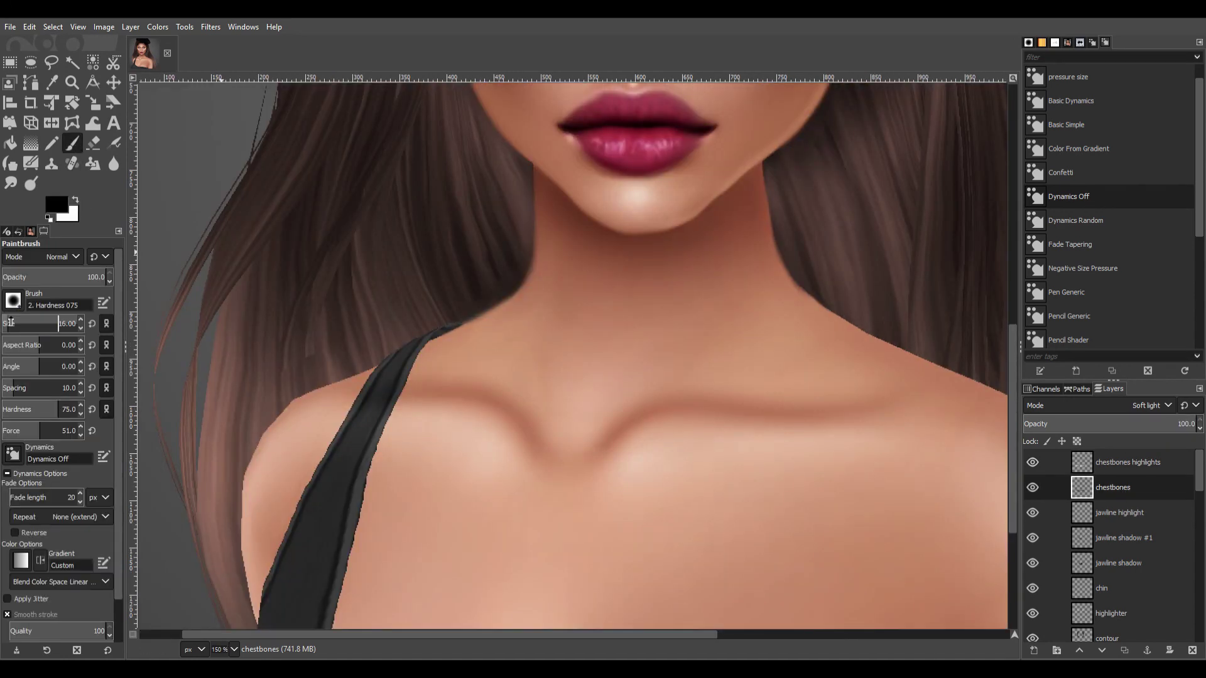
pyautogui.moveTo(612, 408); pyautogui.dragTo(888, 414)
pyautogui.hotkey('ctrl', 'z')
pyautogui.scroll(-4, 5, 323)
pyautogui.moveTo(612, 439); pyautogui.dragTo(839, 409)
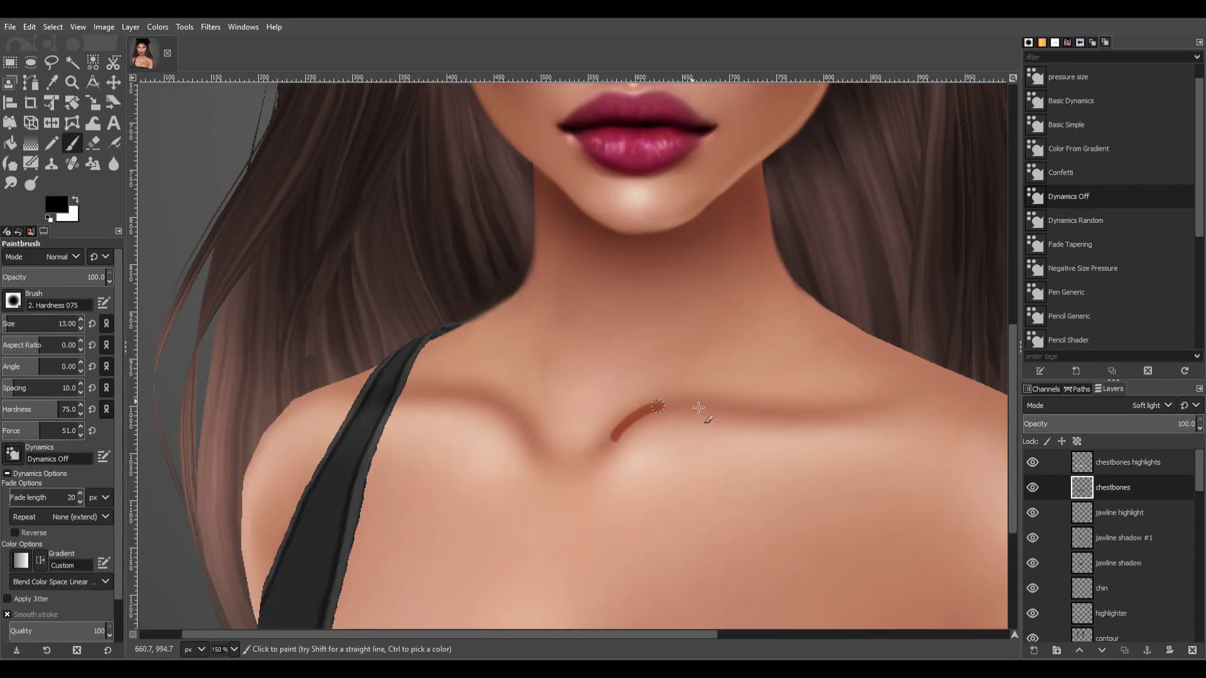
pyautogui.moveTo(539, 442); pyautogui.dragTo(403, 398)
# Smudge the collarbone shadow lines' inner ends downward and blur them again.
pyautogui.press('s')
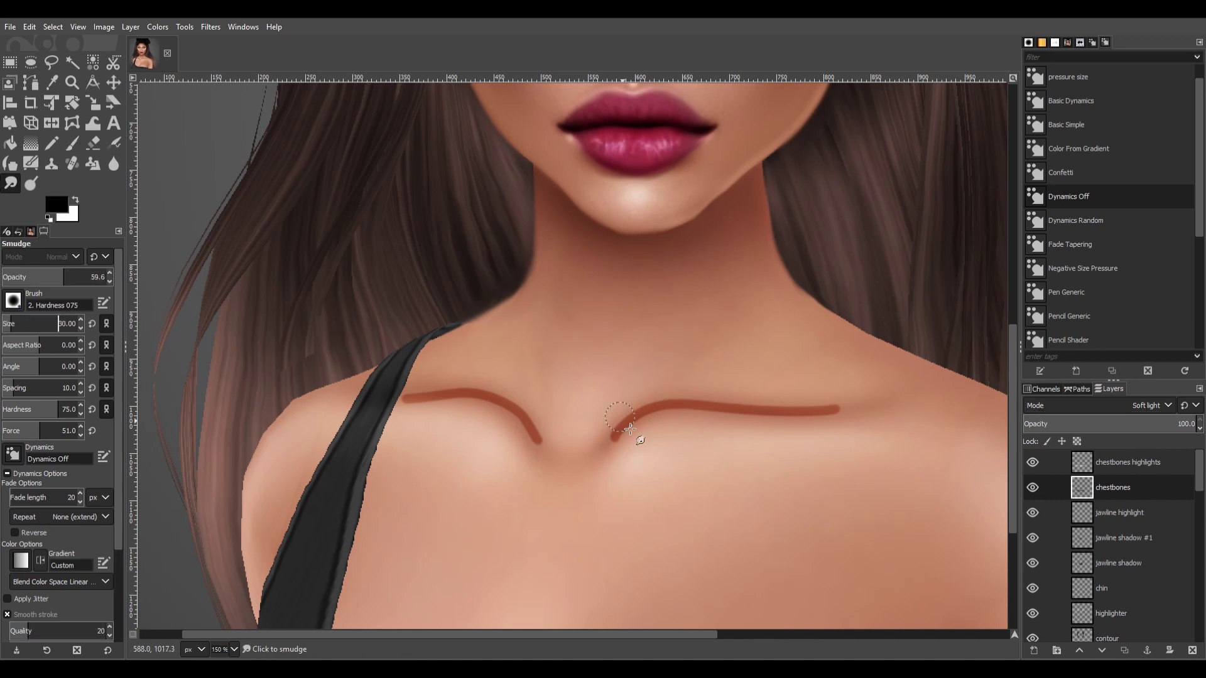
pyautogui.moveTo(613, 439); pyautogui.dragTo(604, 466)
pyautogui.moveTo(539, 441); pyautogui.dragTo(552, 466)
pyautogui.hotkey('ctrl', 'f')
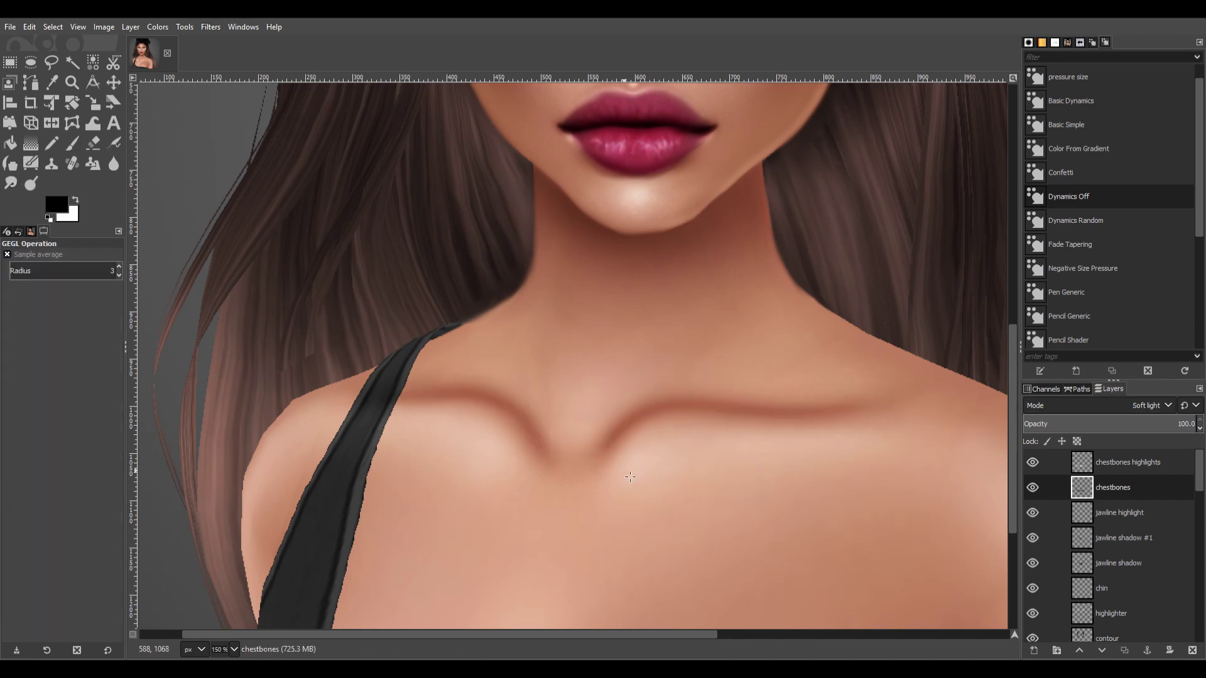
pyautogui.press('-')
pyautogui.press('-')
pyautogui.press('-')
pyautogui.press('1')
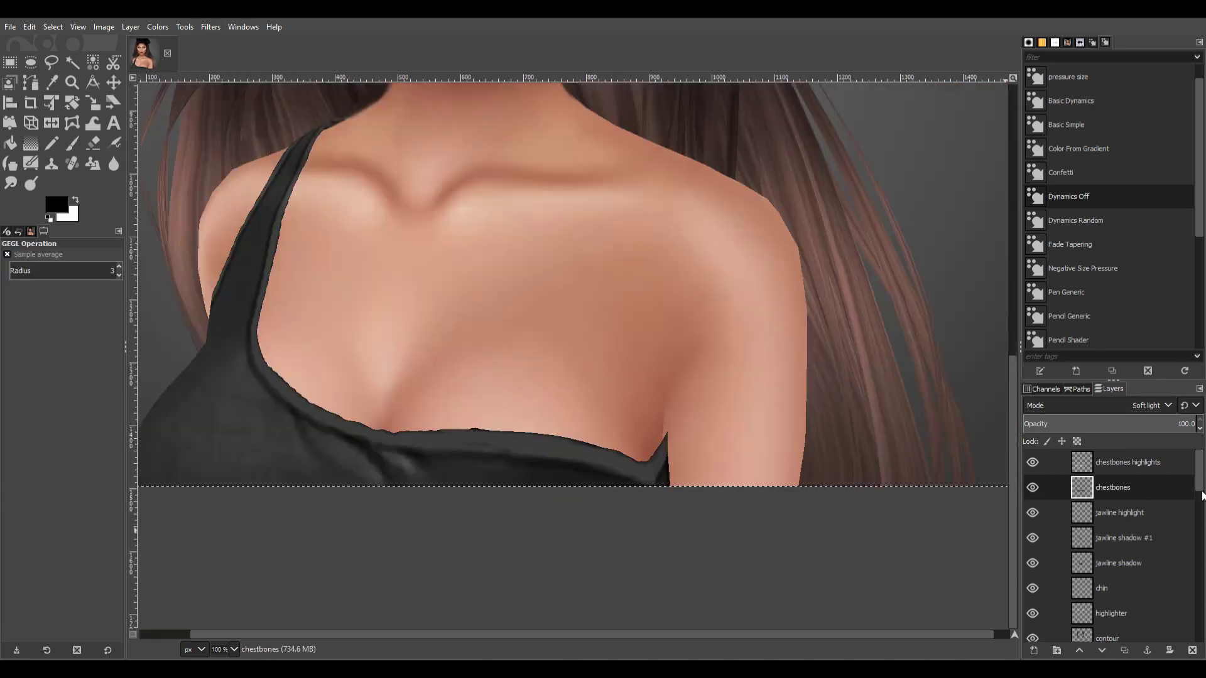
pyautogui.press('End')
# Set up a hard-edged, halved Smudge brush on the Mode Face layer at the strap.
pyautogui.press('2')
pyautogui.press('s')
pyautogui.click(635, 462)
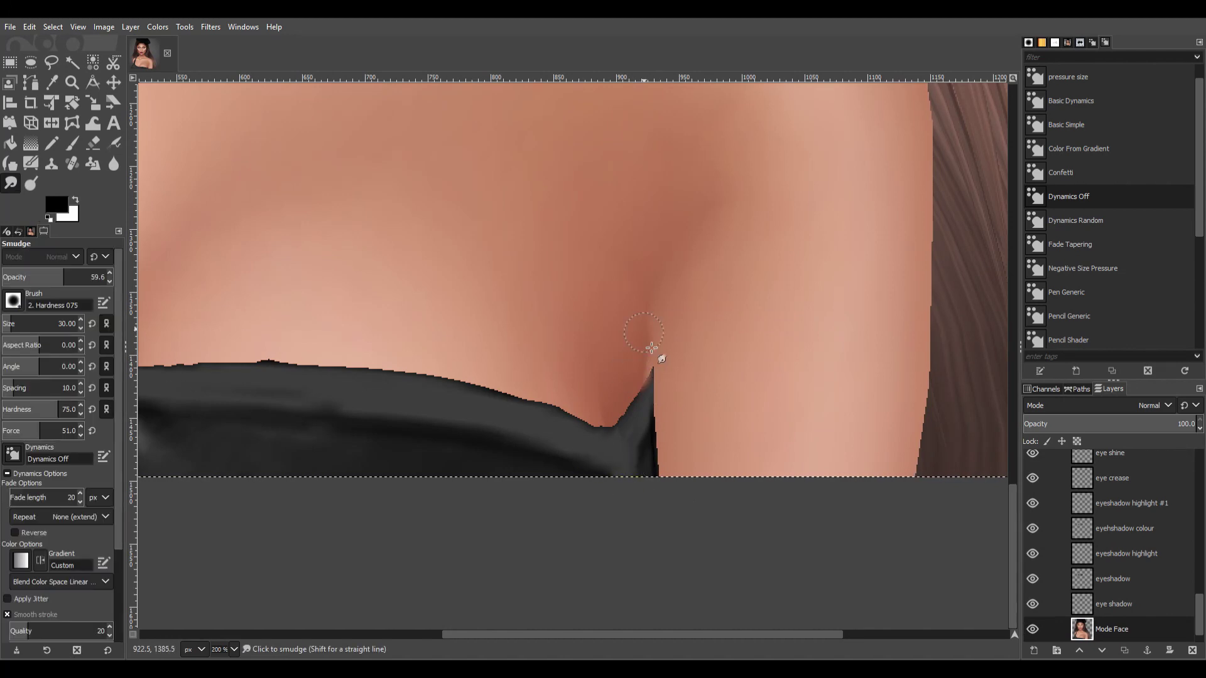
pyautogui.hscroll(5, 834, 412)
pyautogui.scroll(5, 1011, 440)
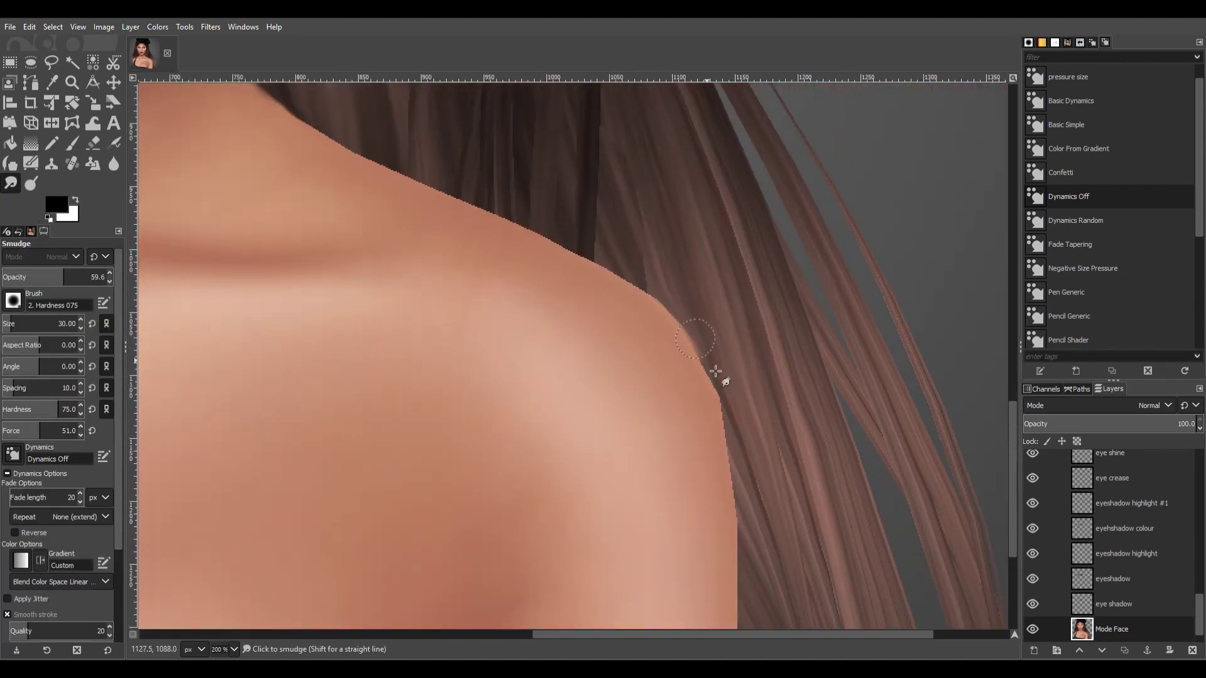
pyautogui.press('.')
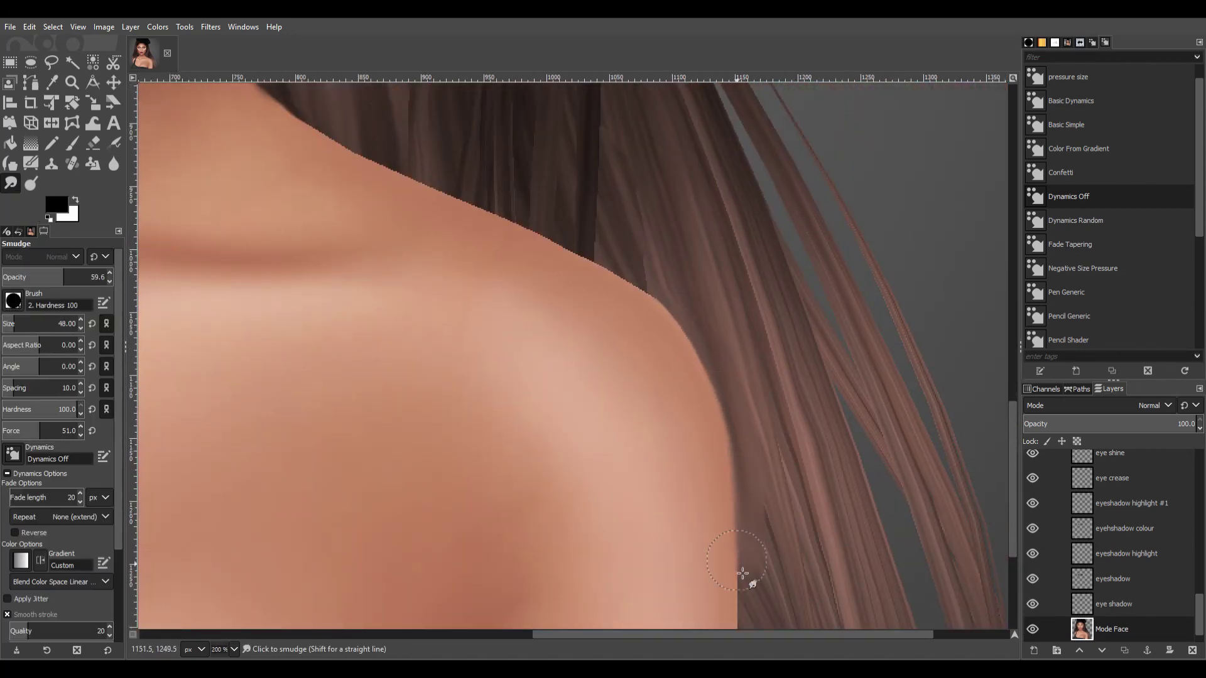
pyautogui.scroll(-5, 917, 539)
pyautogui.scroll(-3, 706, 437)
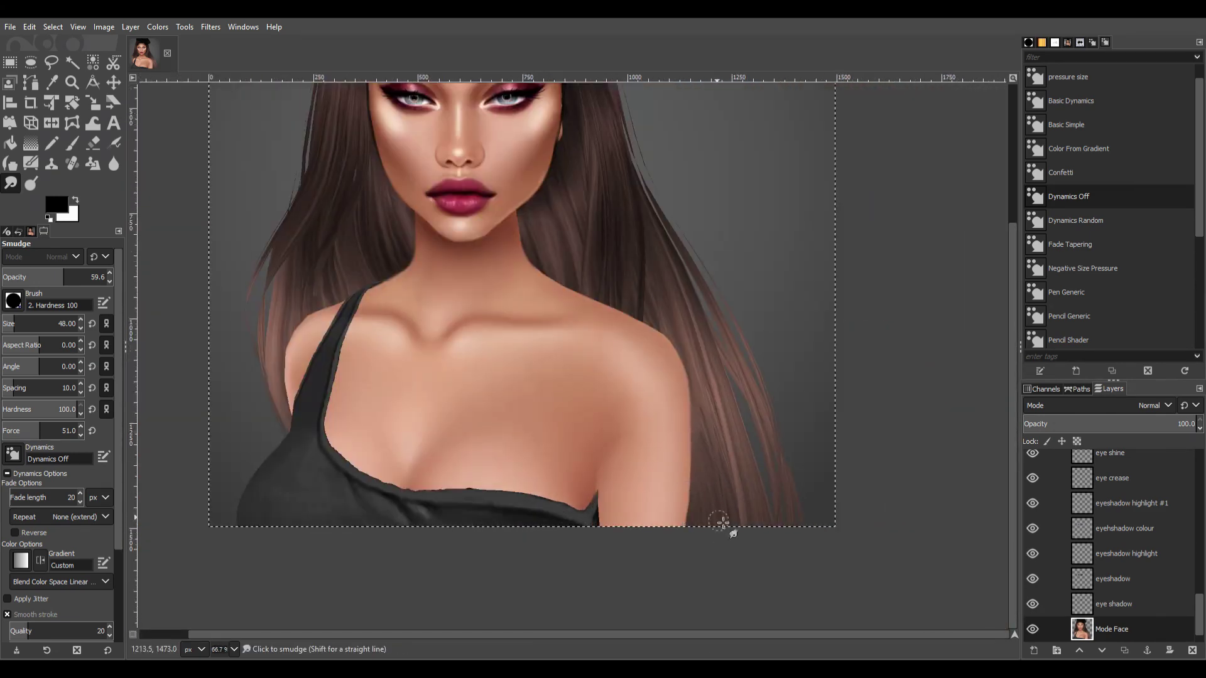
pyautogui.scroll(2, 229, 390)
pyautogui.press('[')
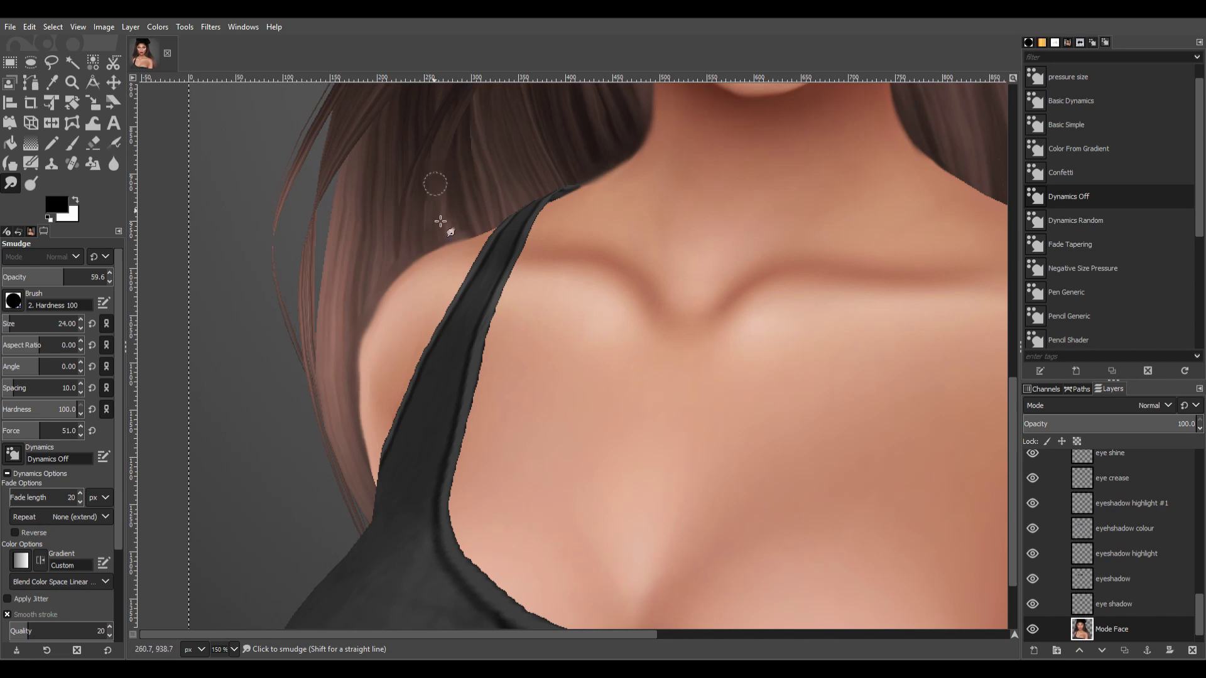
# Smudge along the black top's strap and neckline edges with a smaller brush.
pyautogui.scroll(-2, 440, 221)
pyautogui.scroll(1, 518, 376)
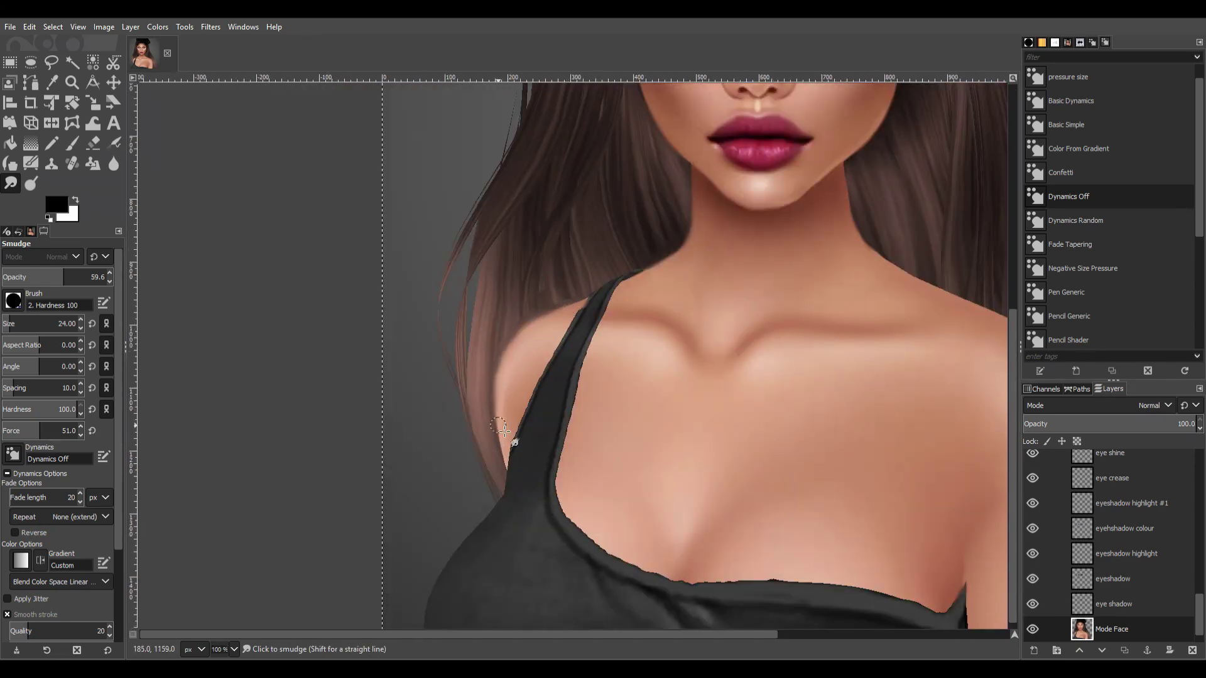
pyautogui.scroll(-2, 752, 416)
pyautogui.scroll(1, 881, 530)
pyautogui.scroll(1, 639, 459)
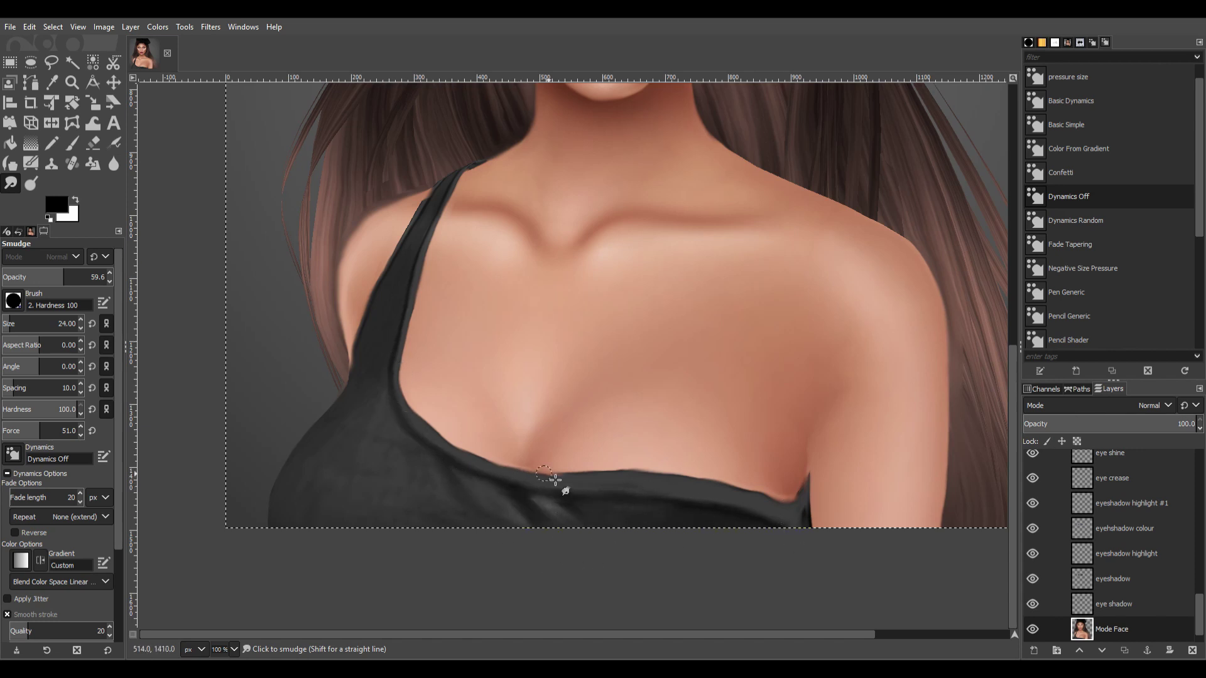
pyautogui.press('3')
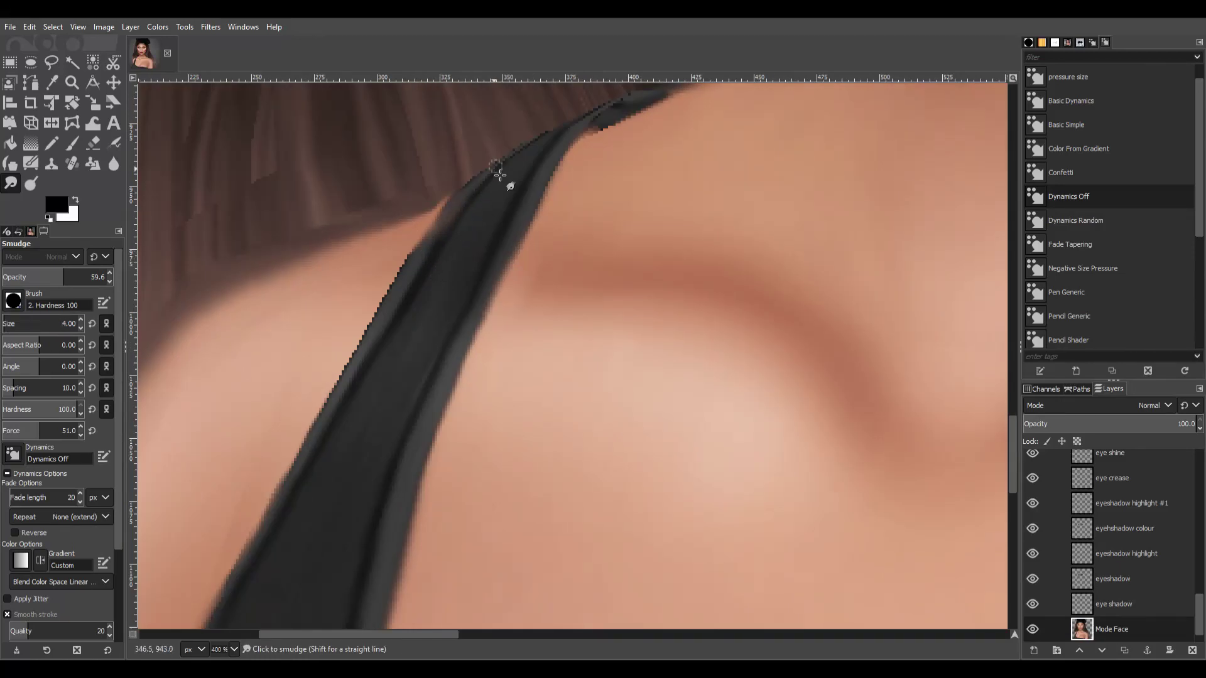
pyautogui.scroll(-3, 433, 242)
pyautogui.scroll(-3, 713, 444)
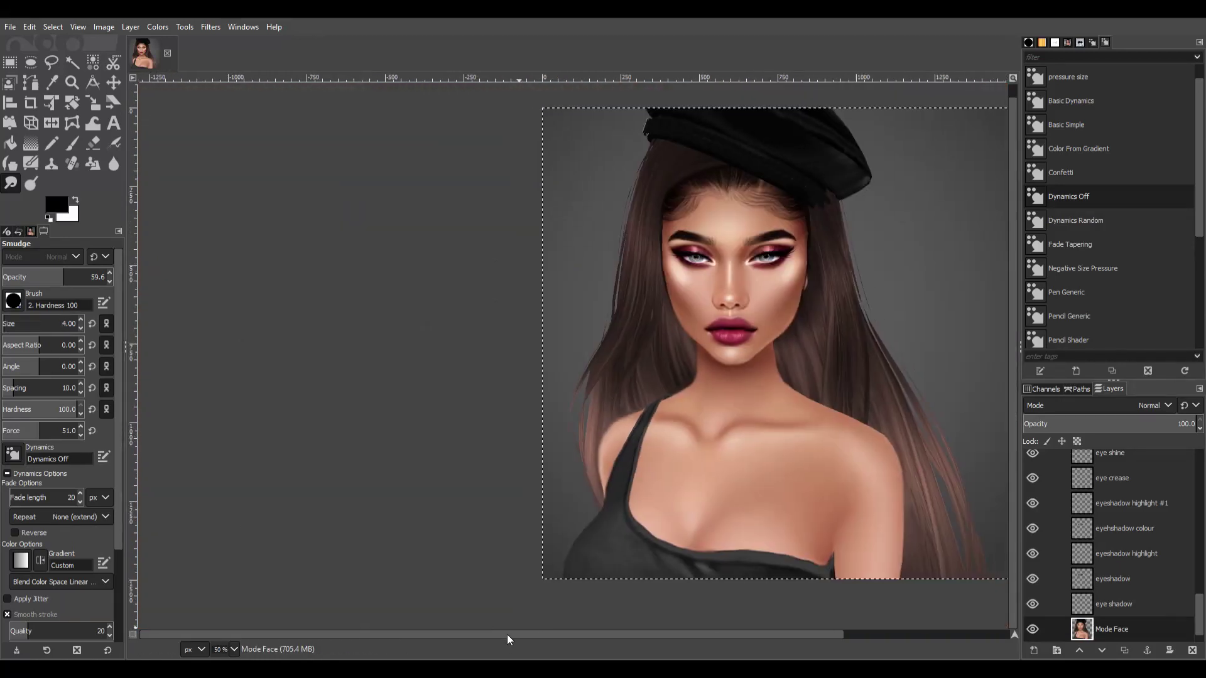
pyautogui.keyDown('ctrl'); pyautogui.scroll(3, 528, 428); pyautogui.keyUp('ctrl')
# Add a 'chest shadow' layer and paint a black Y shape at the cleavage.
pyautogui.scroll(10, 1132, 465)
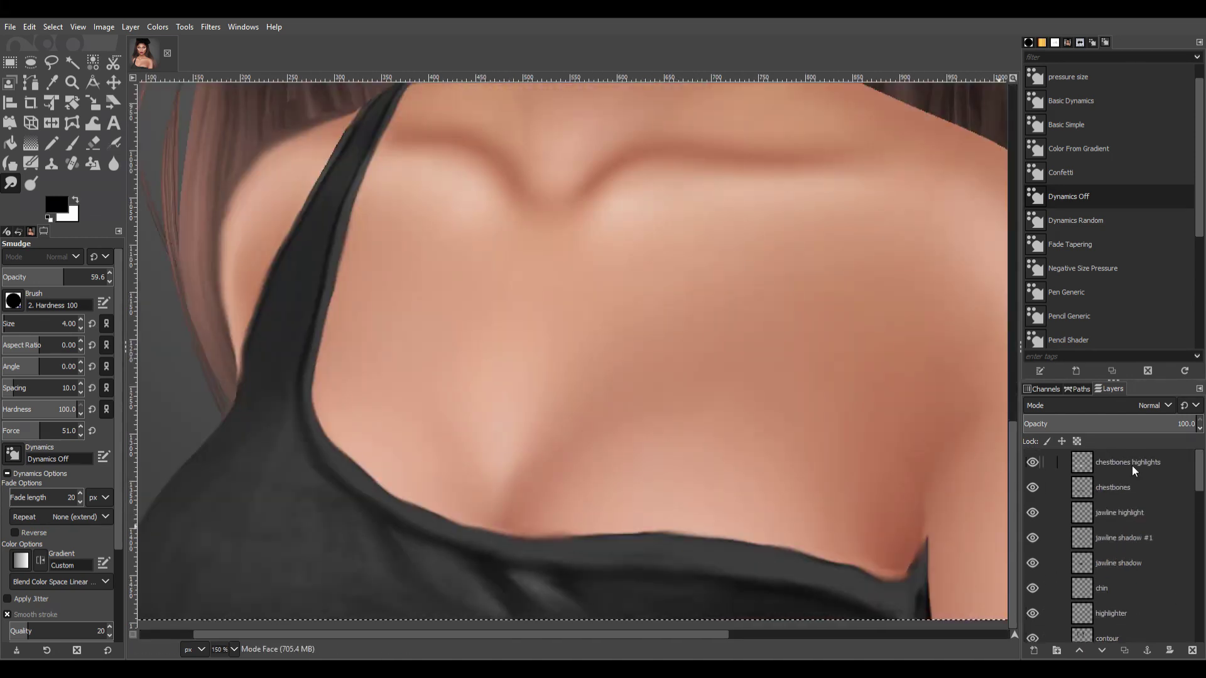
pyautogui.click(1131, 466)
pyautogui.click(1035, 650)
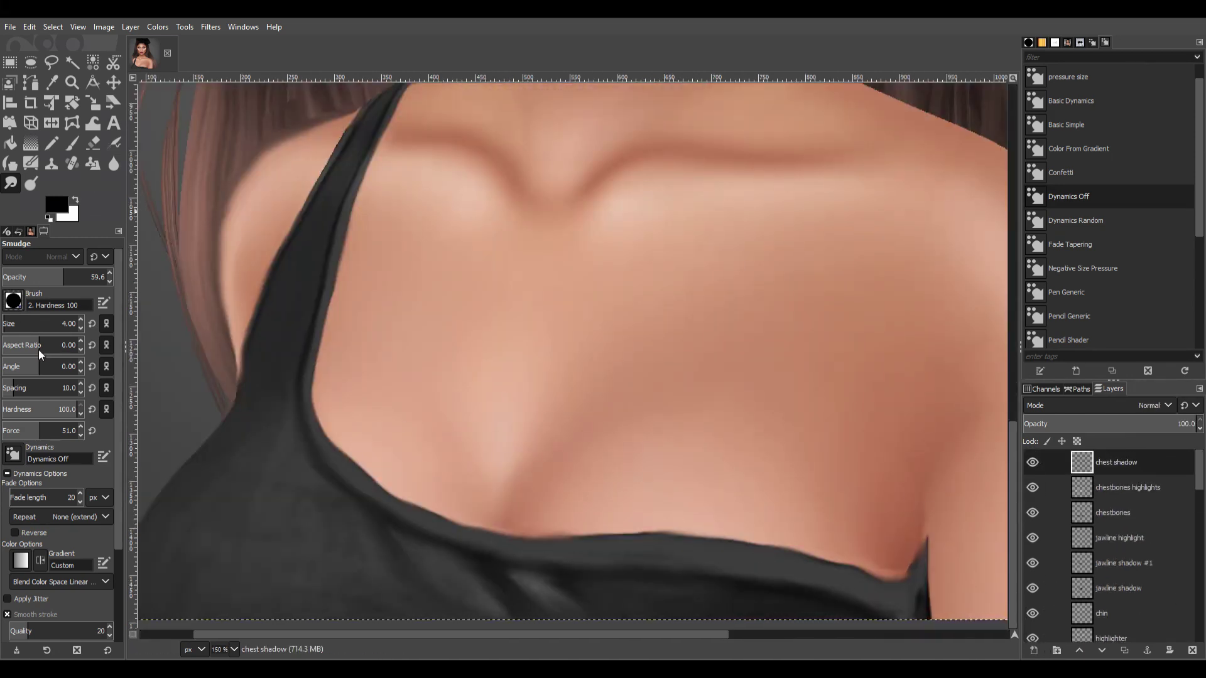
pyautogui.moveTo(25, 323); pyautogui.dragTo(48, 332)
pyautogui.press('p')
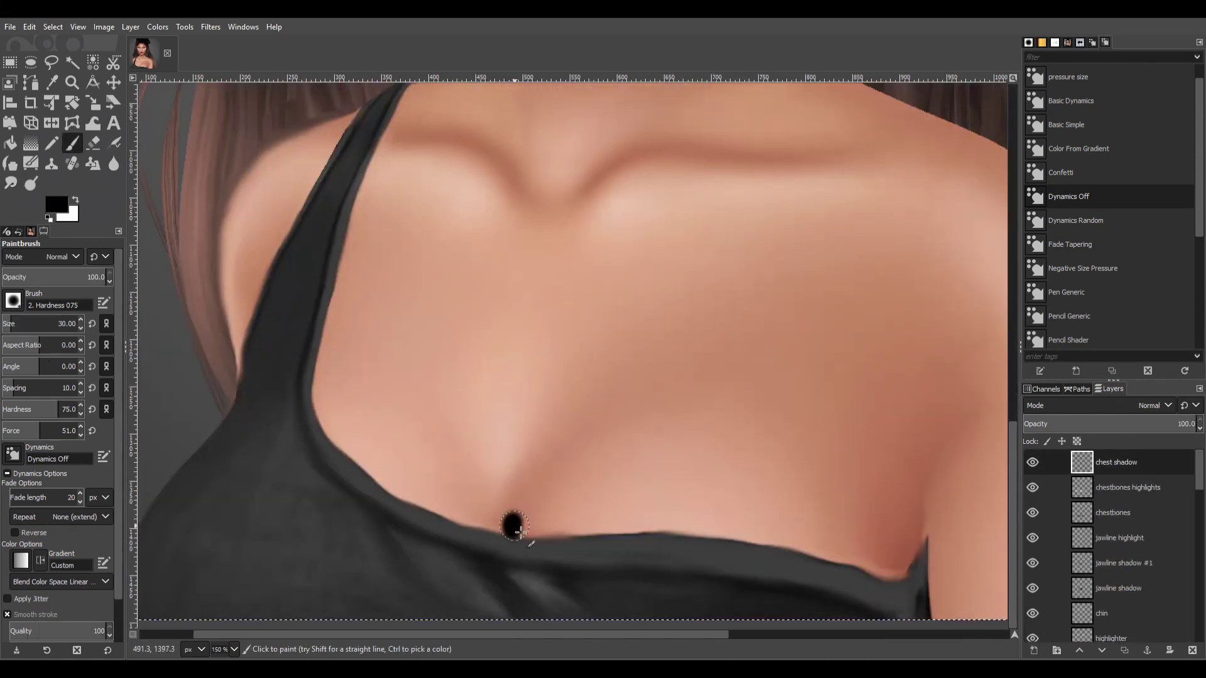
pyautogui.moveTo(510, 526)
pyautogui.mouseDown()
pyautogui.moveTo(533, 466)
pyautogui.moveTo(506, 531)
pyautogui.mouseUp()
pyautogui.scroll(-13, 1149, 405)
# Set the chest shadow layer to Soft light and smudge the Y into a soft shadow.
pyautogui.click(10, 183)
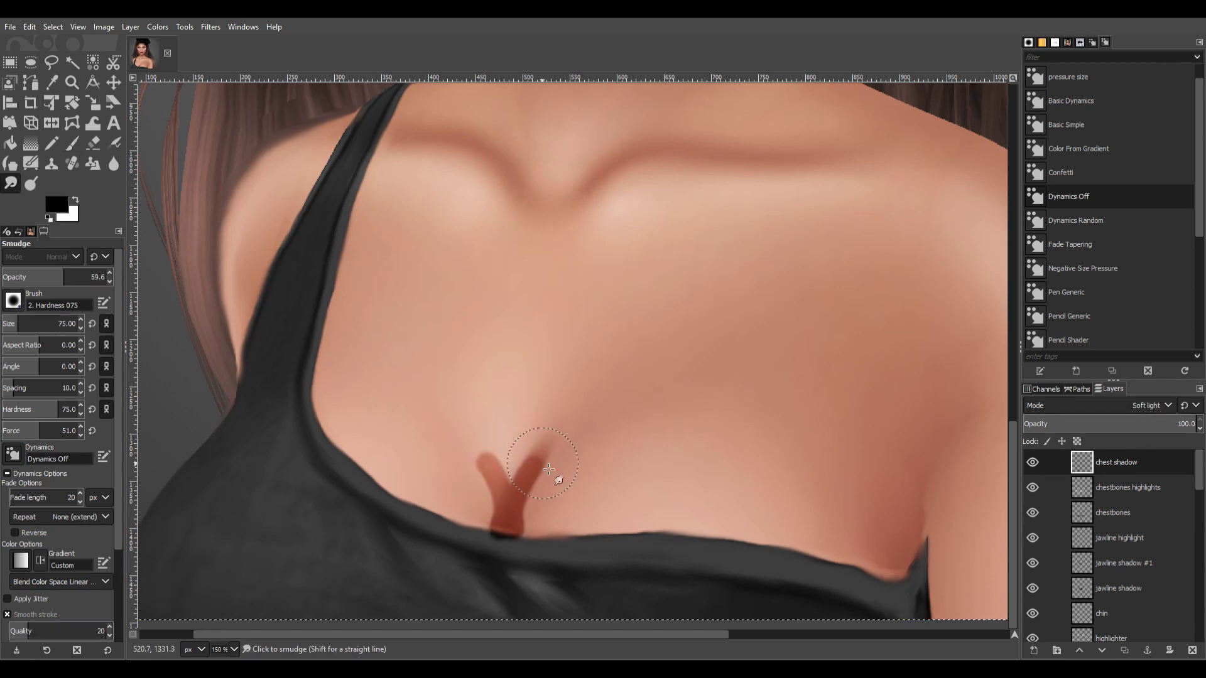
pyautogui.moveTo(534, 471); pyautogui.dragTo(584, 402)
pyautogui.moveTo(496, 471); pyautogui.dragTo(459, 408)
pyautogui.moveTo(508, 514); pyautogui.dragTo(511, 584)
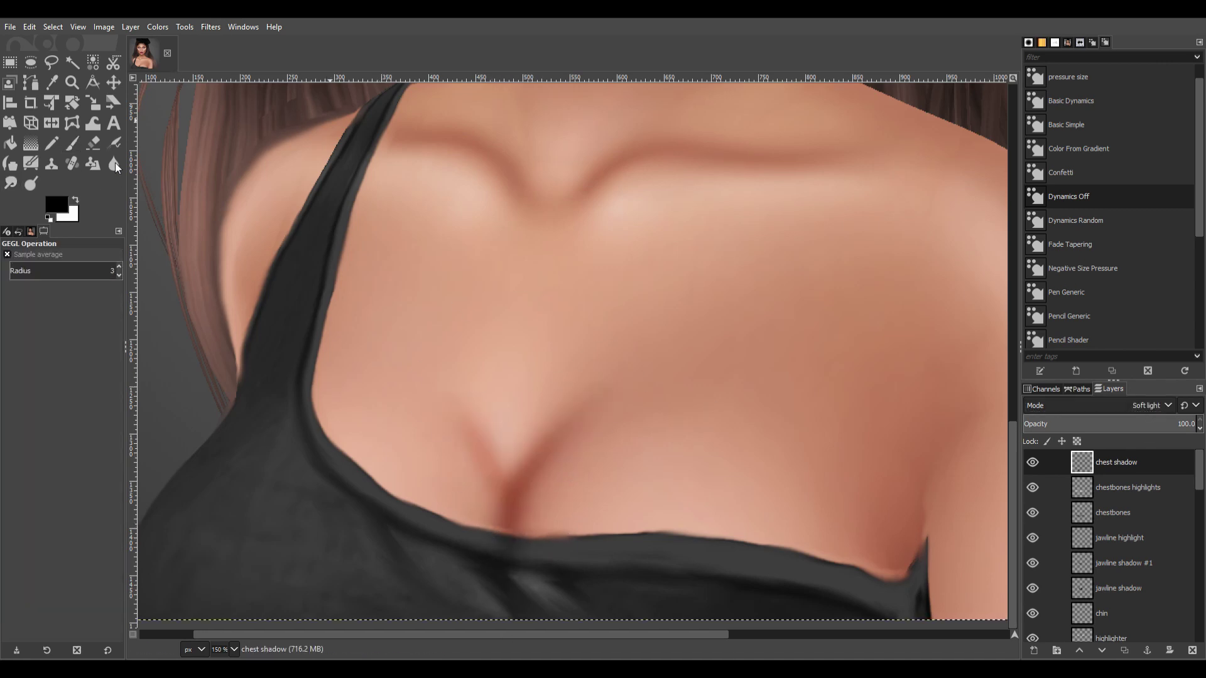
pyautogui.scroll(-3, 708, 453)
pyautogui.scroll(2, 708, 452)
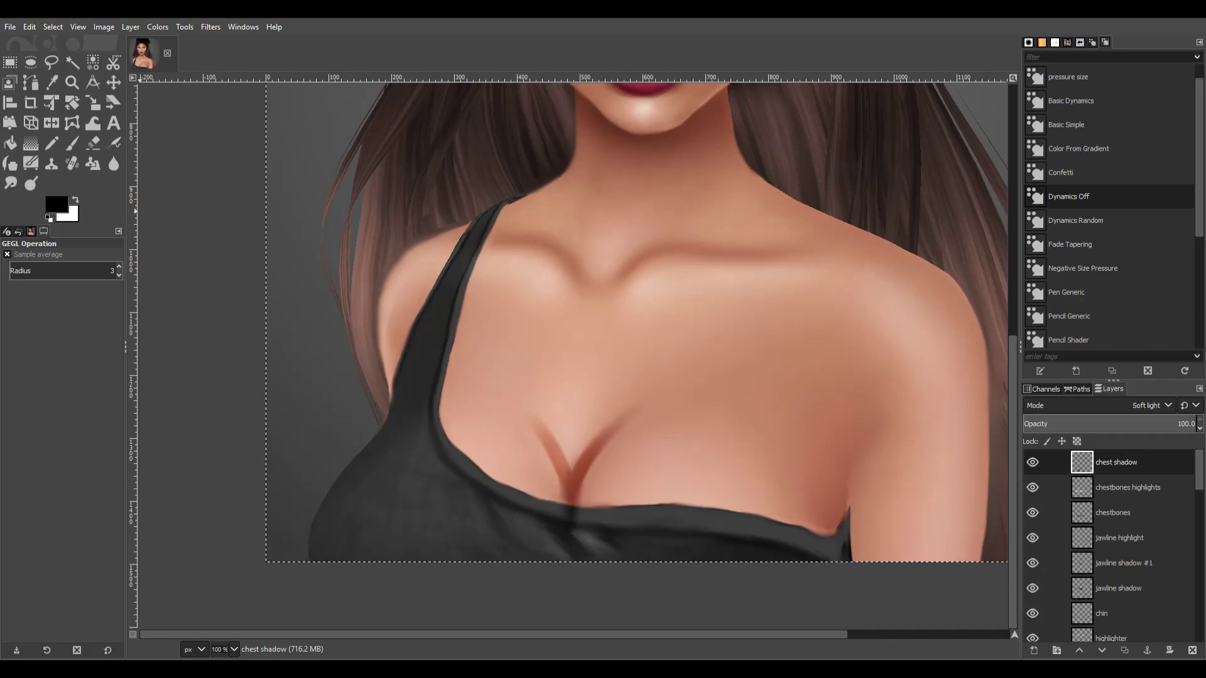
pyautogui.scroll(-2, 713, 390)
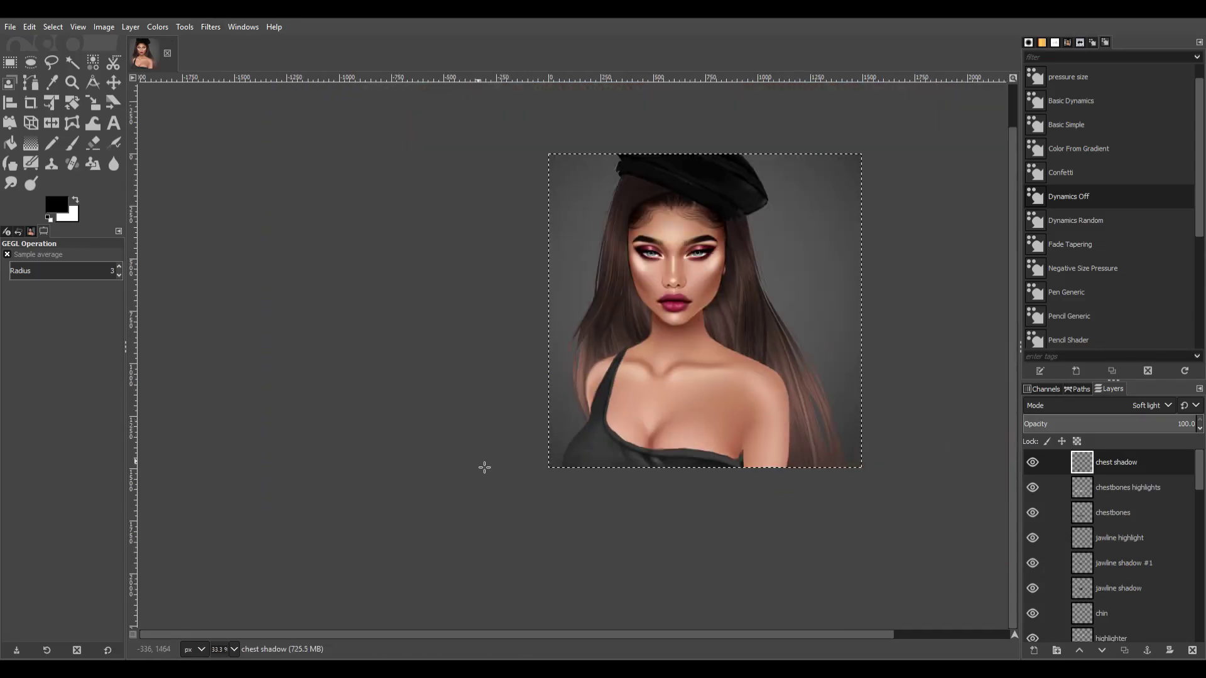
pyautogui.scroll(3, 484, 465)
pyautogui.keyDown('shift'); pyautogui.click(1034, 650); pyautogui.keyUp('shift')
# Paint a white stroke down the chest with a larger brush and set Soft light mode.
pyautogui.press('x')
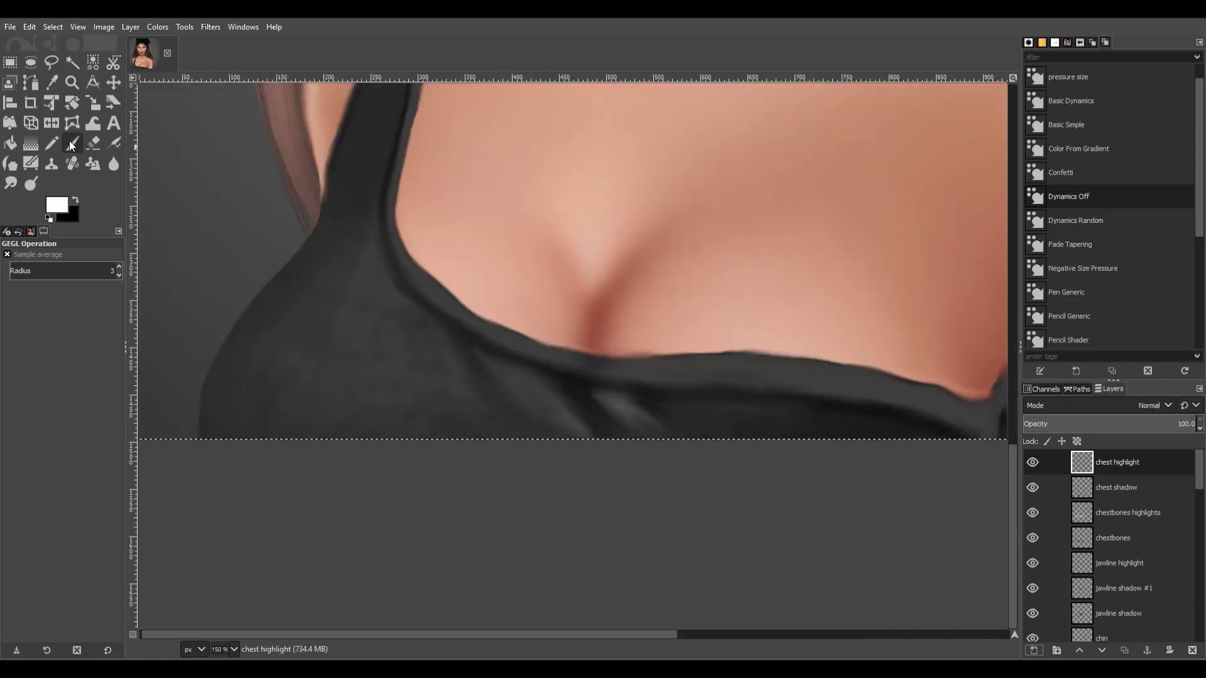
pyautogui.press('p')
pyautogui.moveTo(575, 226)
pyautogui.mouseDown()
pyautogui.moveTo(588, 252)
pyautogui.moveTo(592, 238)
pyautogui.mouseUp()
pyautogui.scroll(5, 593, 237)
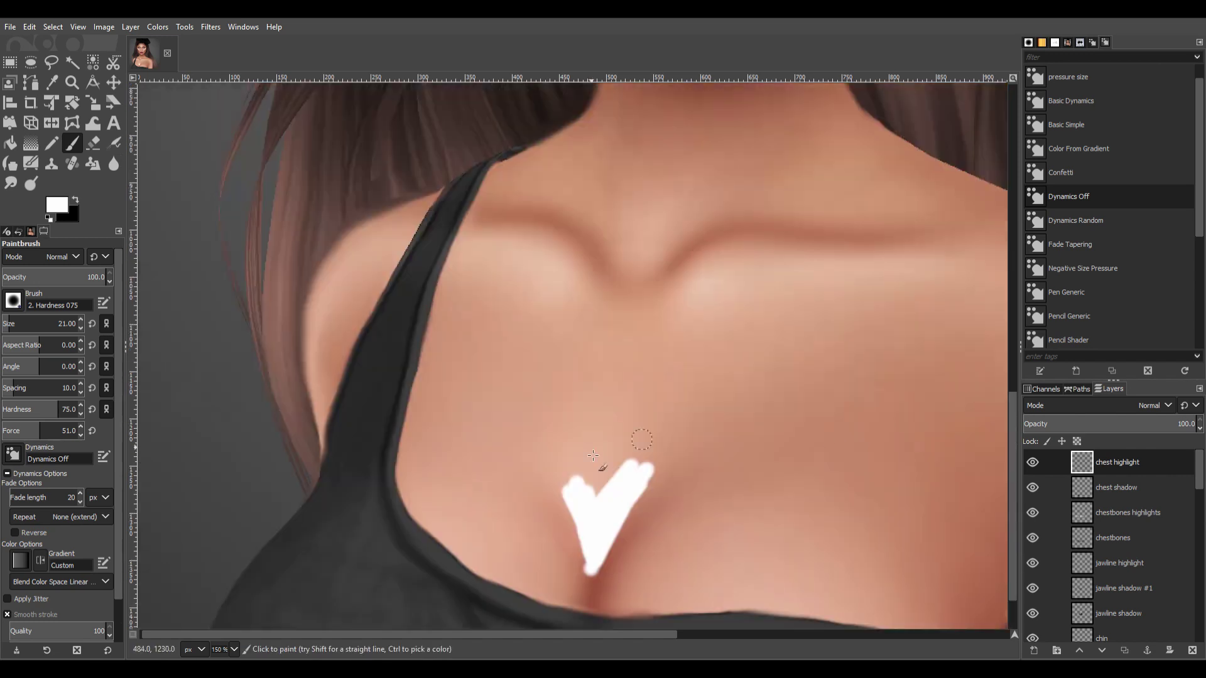
pyautogui.press(']')
pyautogui.moveTo(571, 422); pyautogui.dragTo(613, 489)
pyautogui.click(1152, 405)
pyautogui.click(1130, 477)
# Smudge the white chest highlight upward along the cleavage.
pyautogui.press('s')
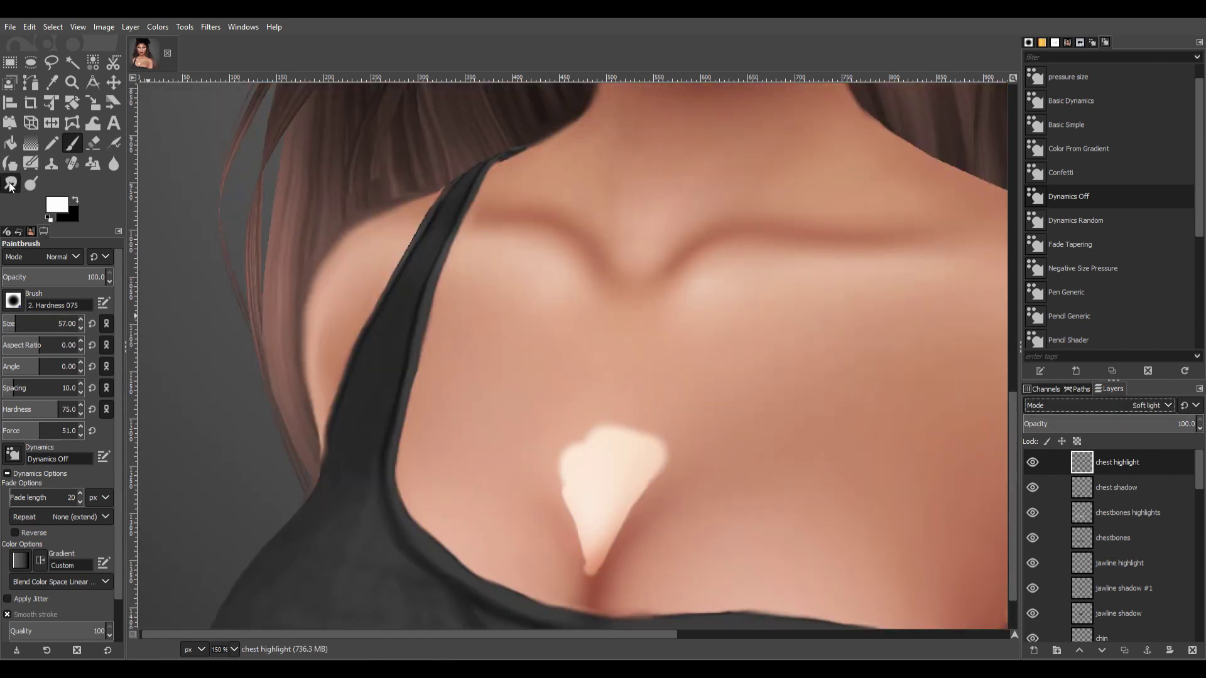
pyautogui.moveTo(593, 556); pyautogui.dragTo(600, 596)
pyautogui.hotkey('ctrl', 'z')
pyautogui.press('[')
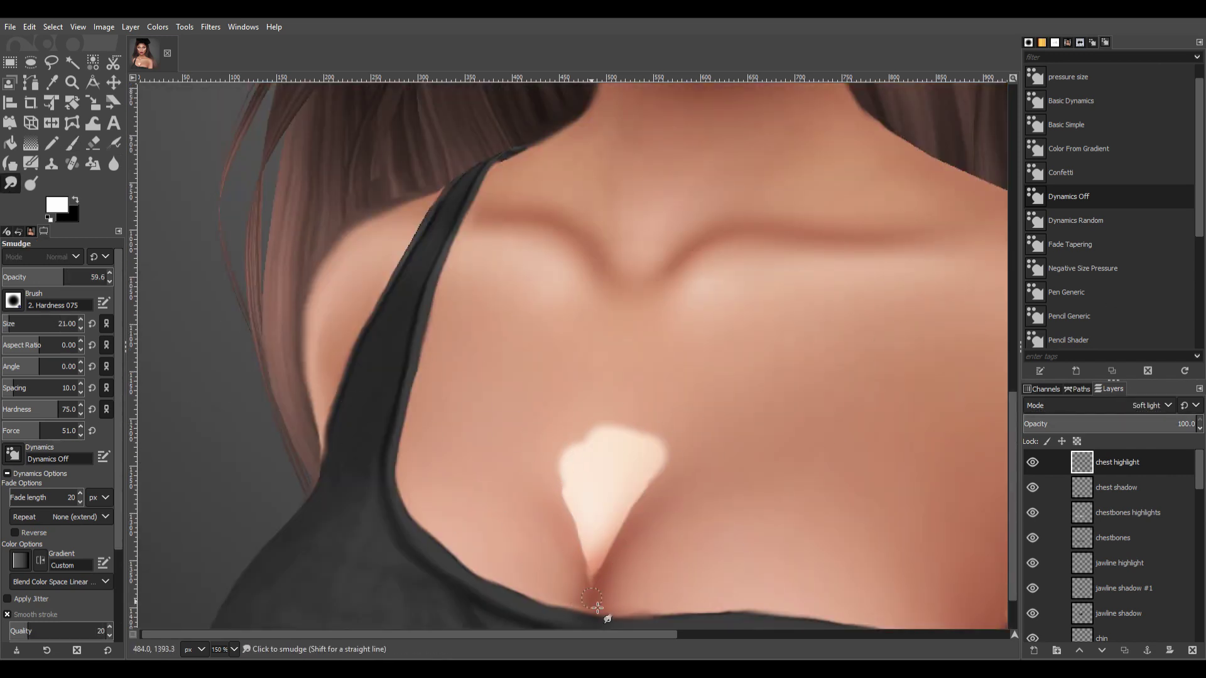
pyautogui.press(']')
pyautogui.moveTo(594, 478)
pyautogui.mouseDown()
pyautogui.moveTo(603, 364)
pyautogui.moveTo(659, 377)
pyautogui.mouseUp()
pyautogui.moveTo(553, 364); pyautogui.dragTo(639, 314)
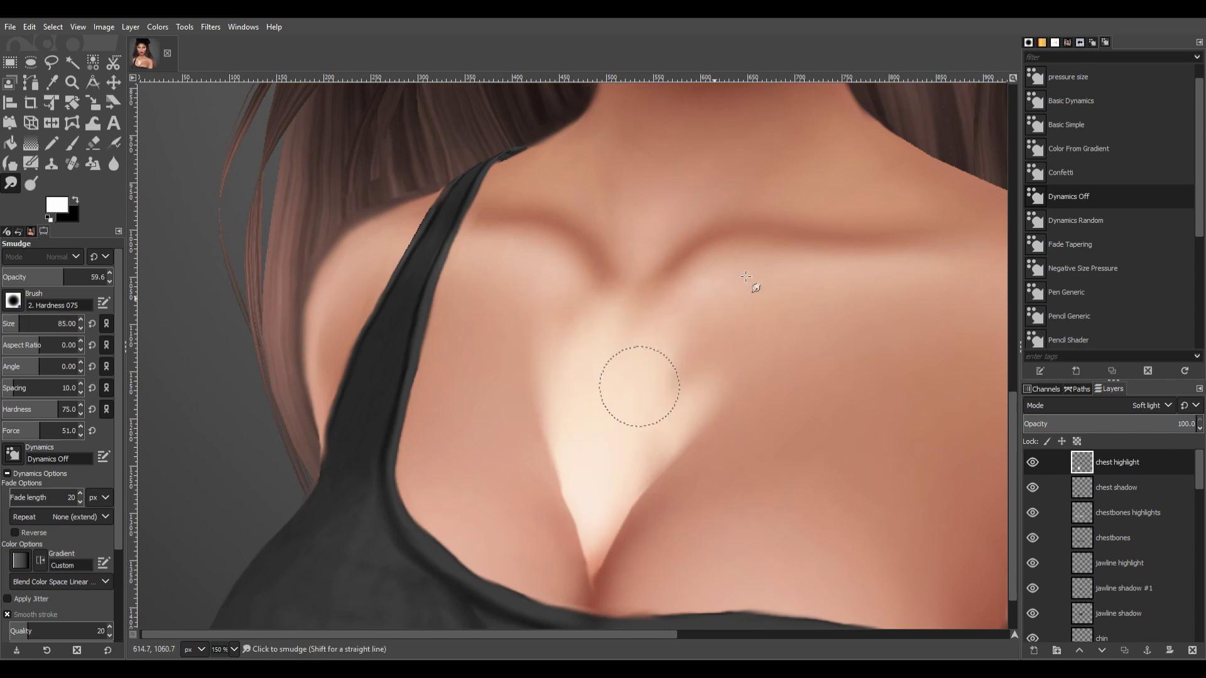
pyautogui.moveTo(638, 386)
pyautogui.mouseDown()
pyautogui.moveTo(552, 345)
pyautogui.moveTo(672, 479)
pyautogui.mouseUp()
pyautogui.hotkey('shift', 'ctrl', 'j')
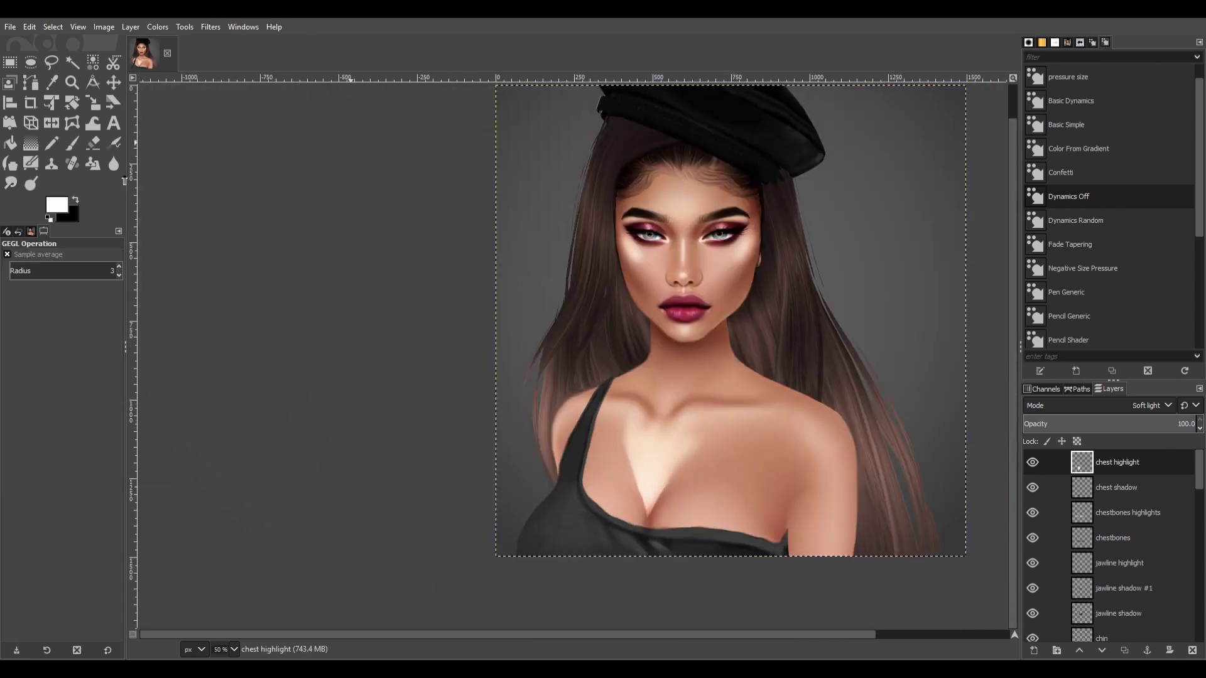
# Lower the chest highlight to 70.3% opacity and erase its edges along the cleavage.
pyautogui.click(1142, 428)
pyautogui.scroll(3, 678, 601)
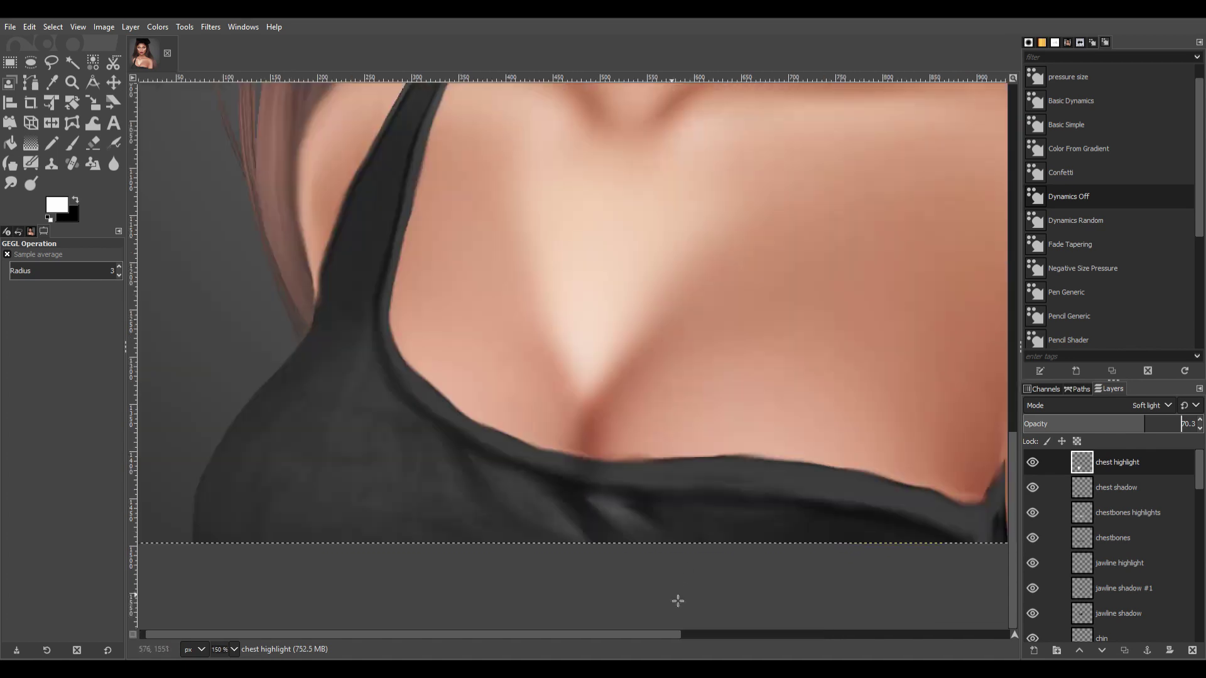
pyautogui.hotkey('shift', 'e')
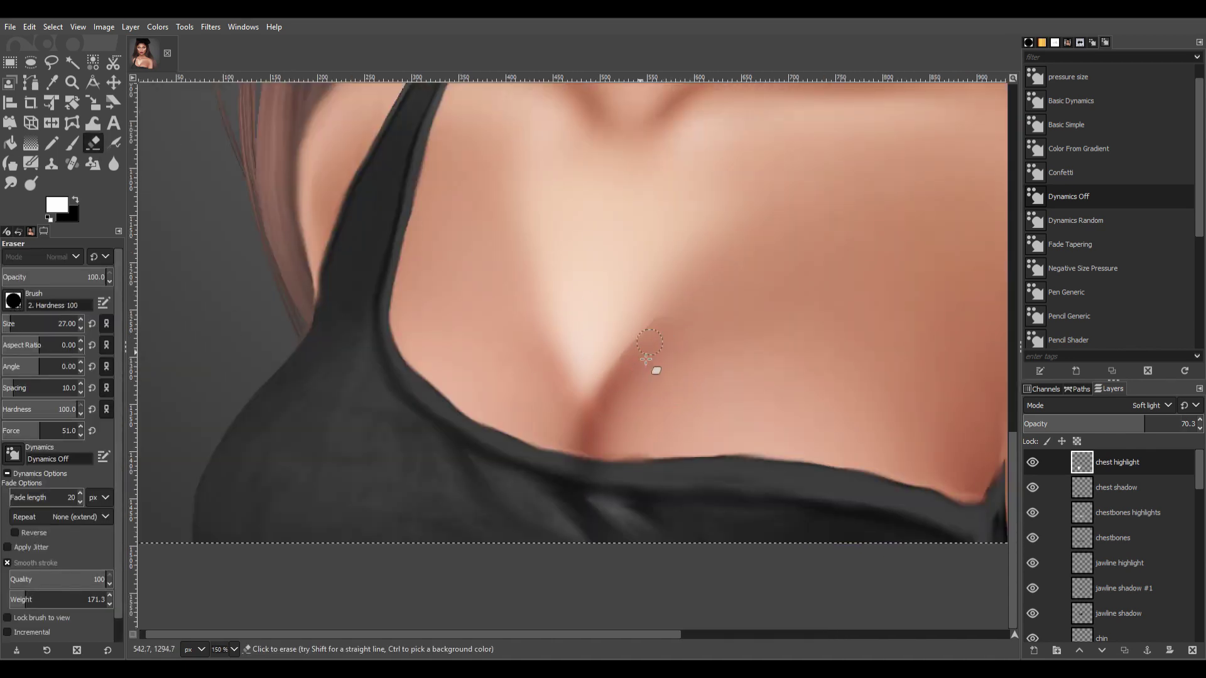
pyautogui.moveTo(646, 359); pyautogui.dragTo(584, 417)
pyautogui.moveTo(503, 290); pyautogui.dragTo(517, 312)
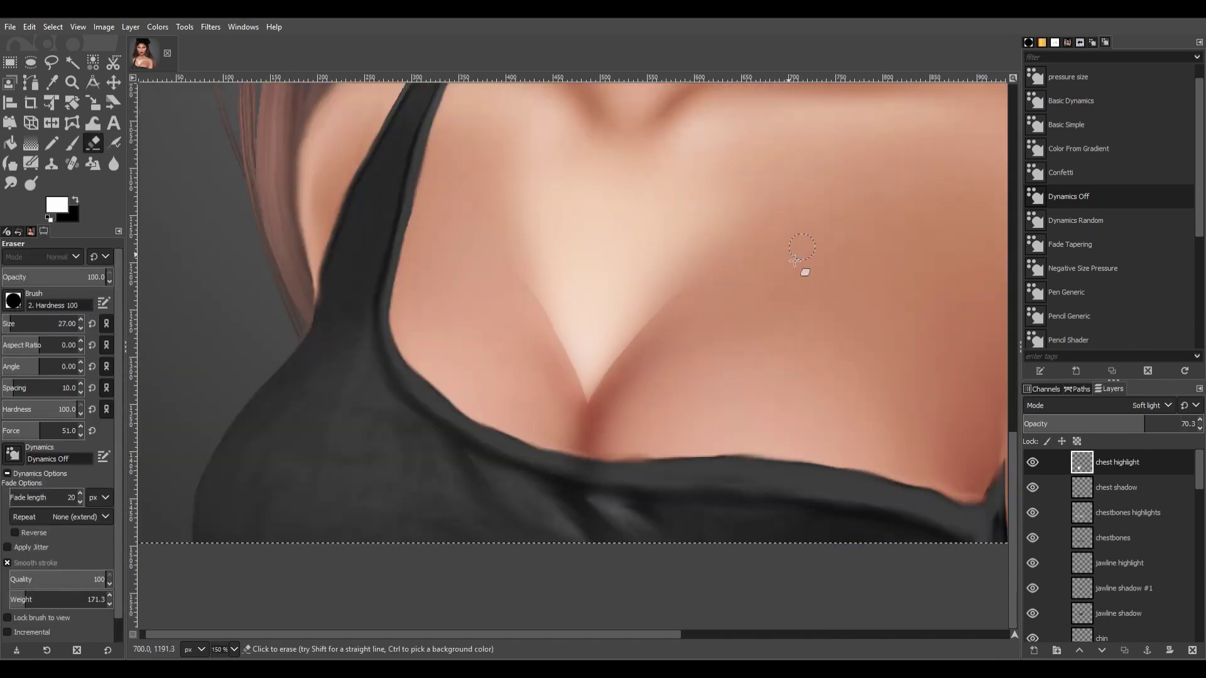
pyautogui.scroll(-3, 748, 425)
pyautogui.scroll(4, 713, 444)
# Soften the chest highlight's edges with the Smudge and Blur tools.
pyautogui.press('s')
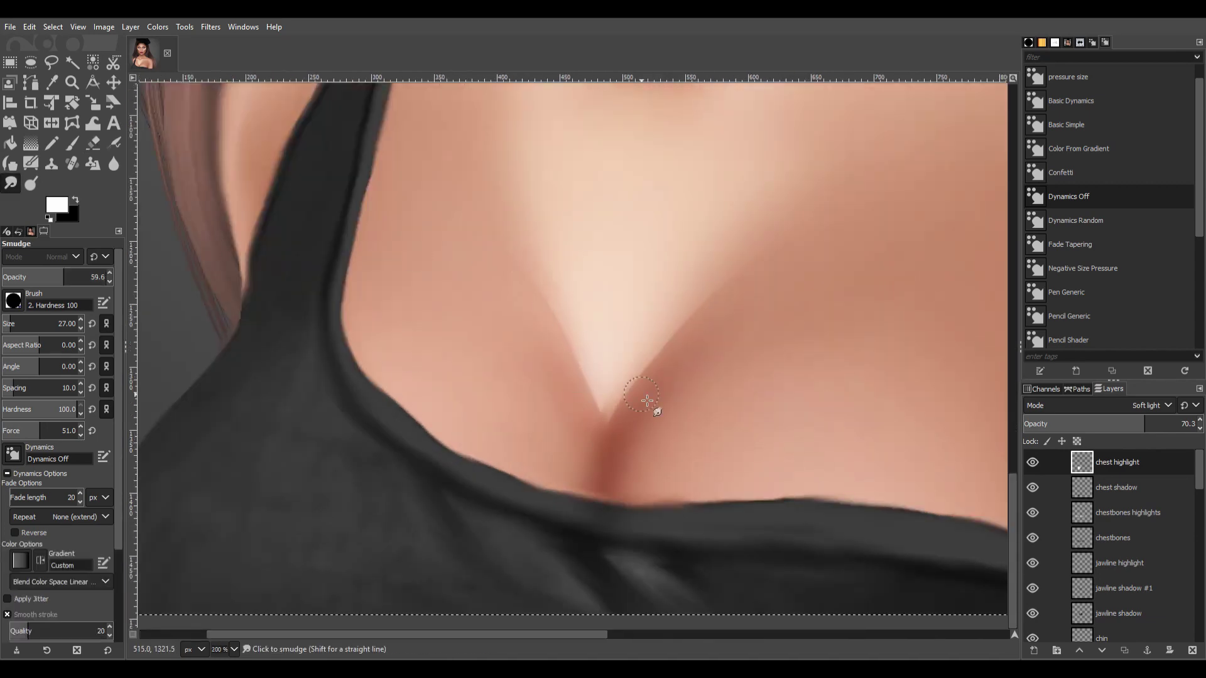
pyautogui.scroll(-3, 694, 404)
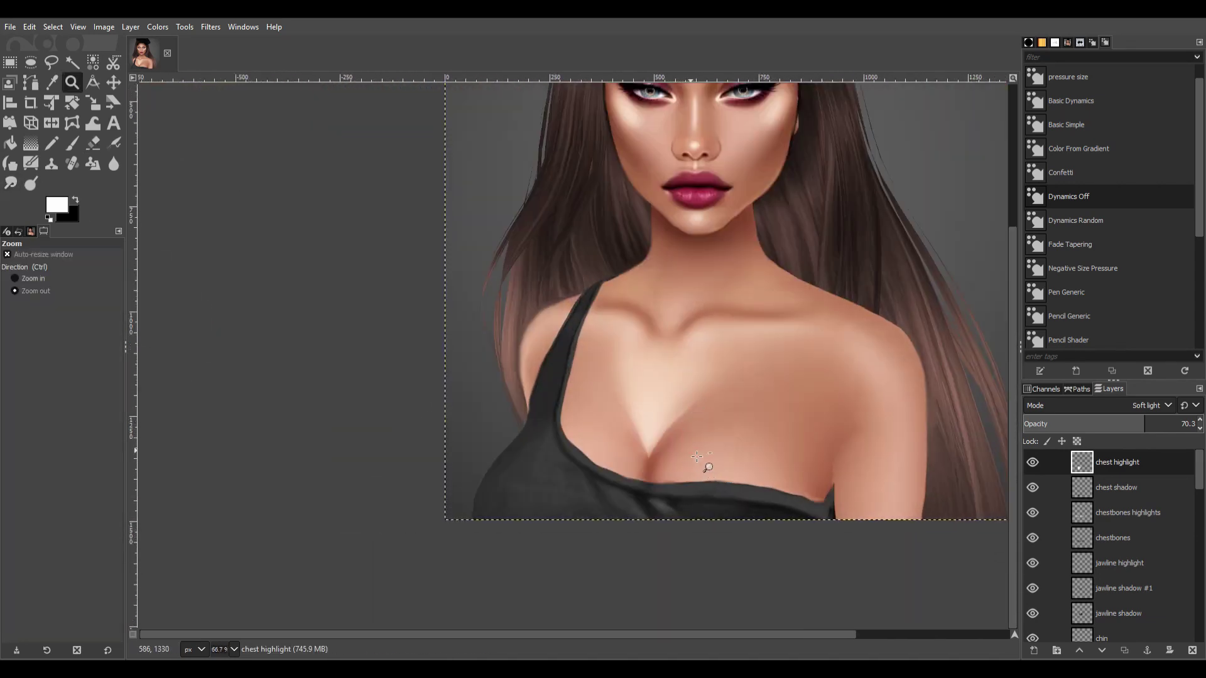
pyautogui.scroll(3, 705, 463)
pyautogui.hotkey('shift', 'u')
pyautogui.scroll(-3, 812, 427)
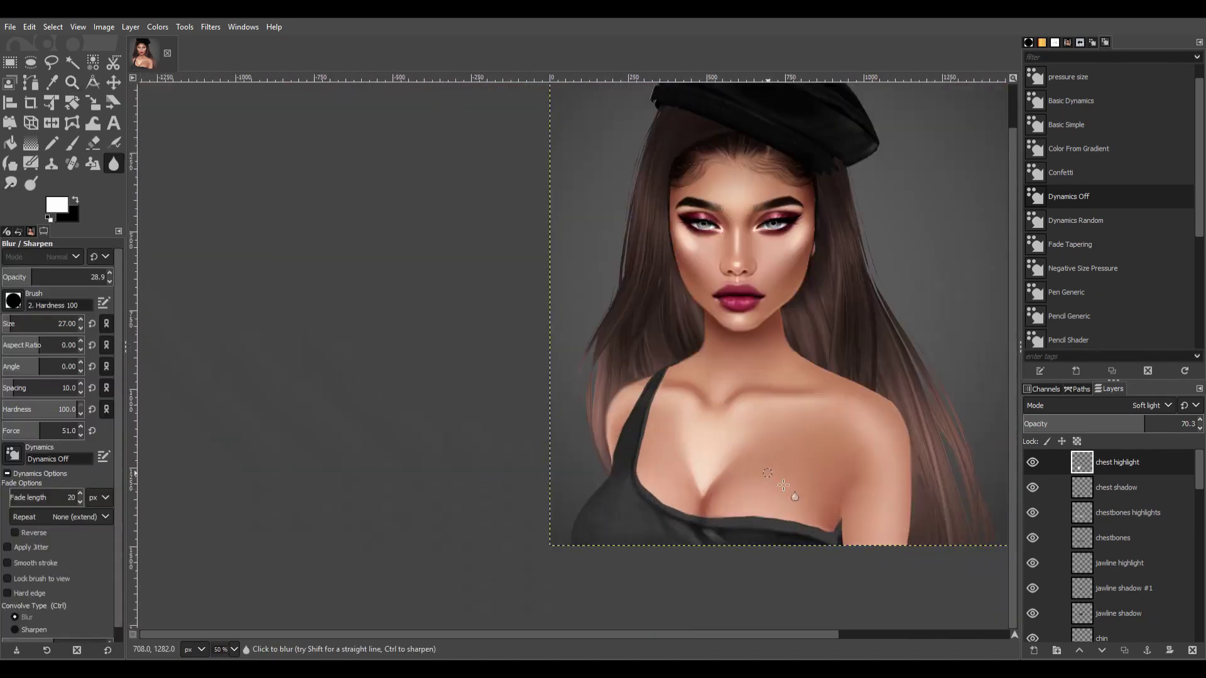
pyautogui.scroll(3, 812, 428)
pyautogui.scroll(3, 816, 439)
pyautogui.scroll(-4, 742, 635)
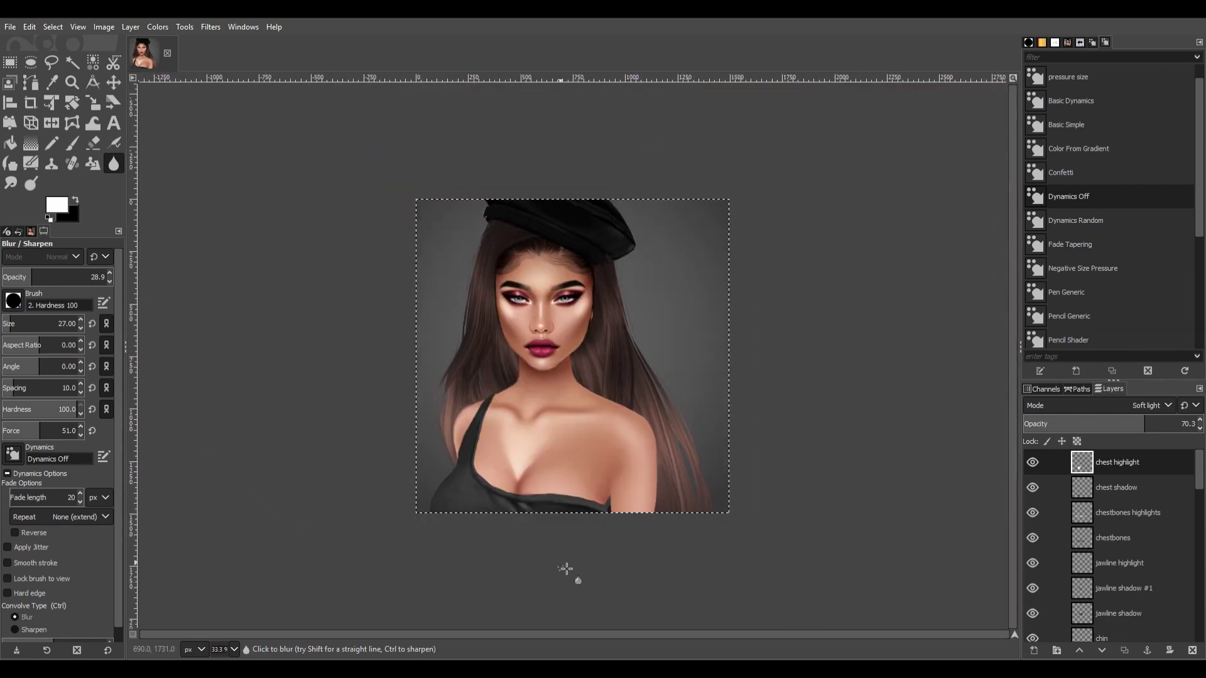
pyautogui.scroll(2, 548, 556)
pyautogui.scroll(3, 538, 417)
pyautogui.scroll(1, 518, 392)
pyautogui.scroll(1, 518, 392)
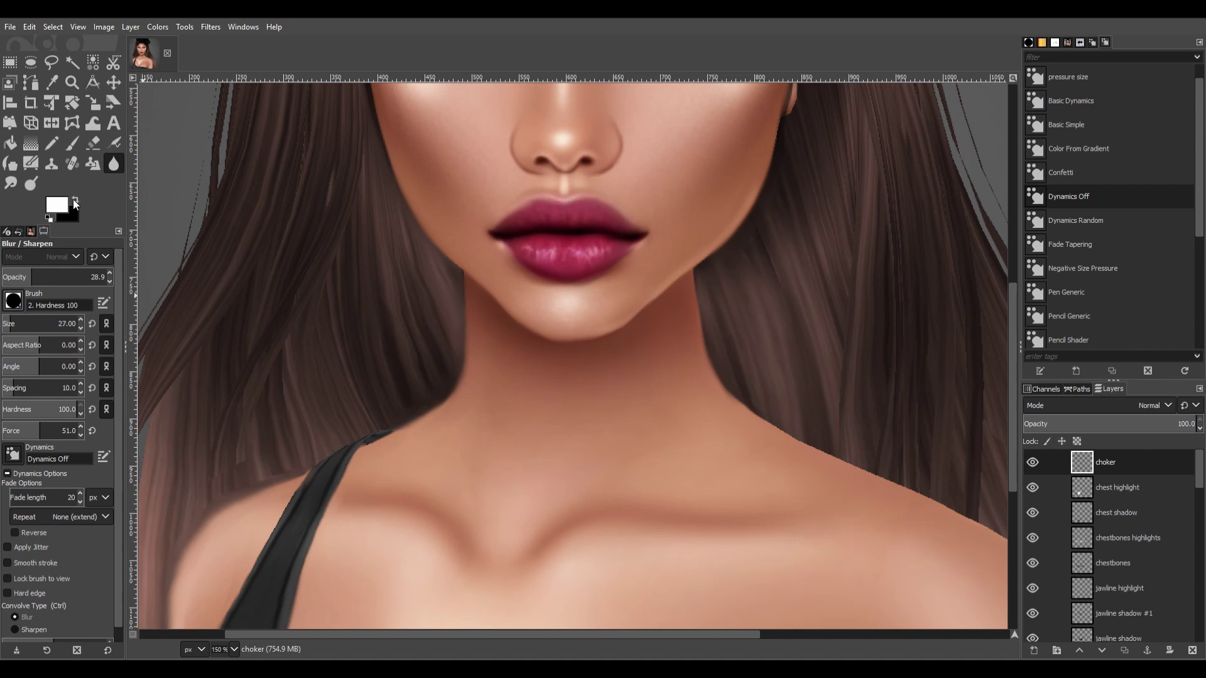
# Paint a black choker band around the neck and erase its uneven joint clean.
pyautogui.click(75, 201)
pyautogui.press('p')
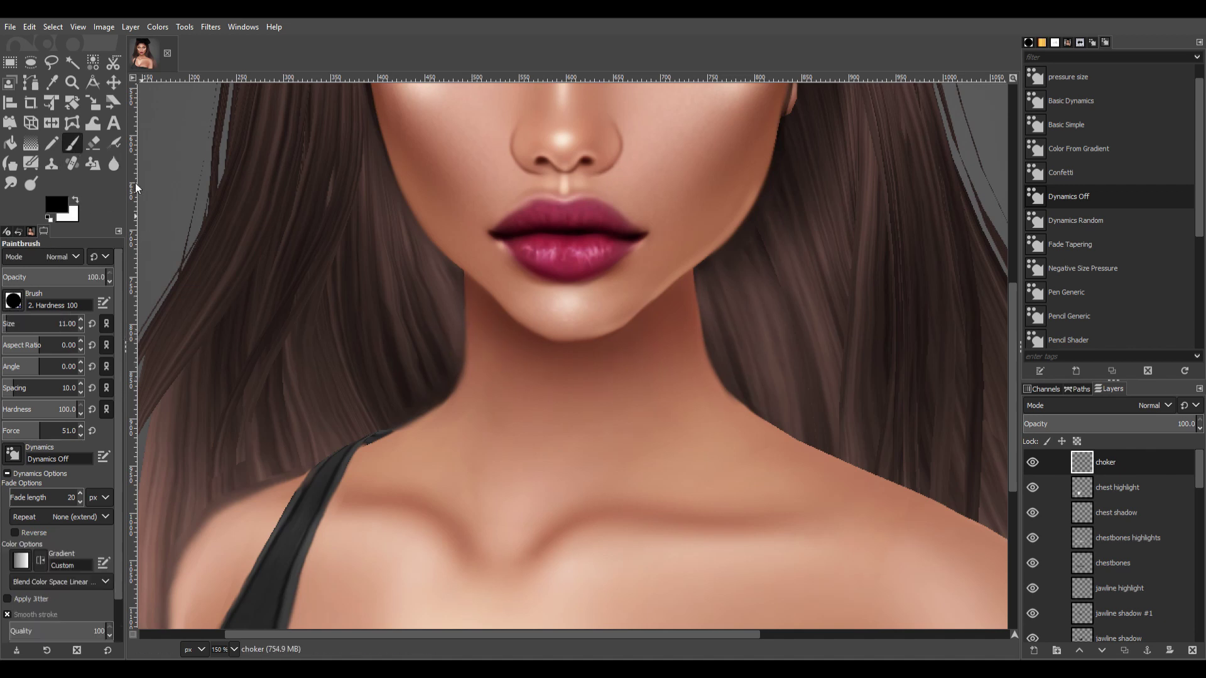
pyautogui.moveTo(478, 348); pyautogui.dragTo(705, 326)
pyautogui.hotkey('shift', 'e')
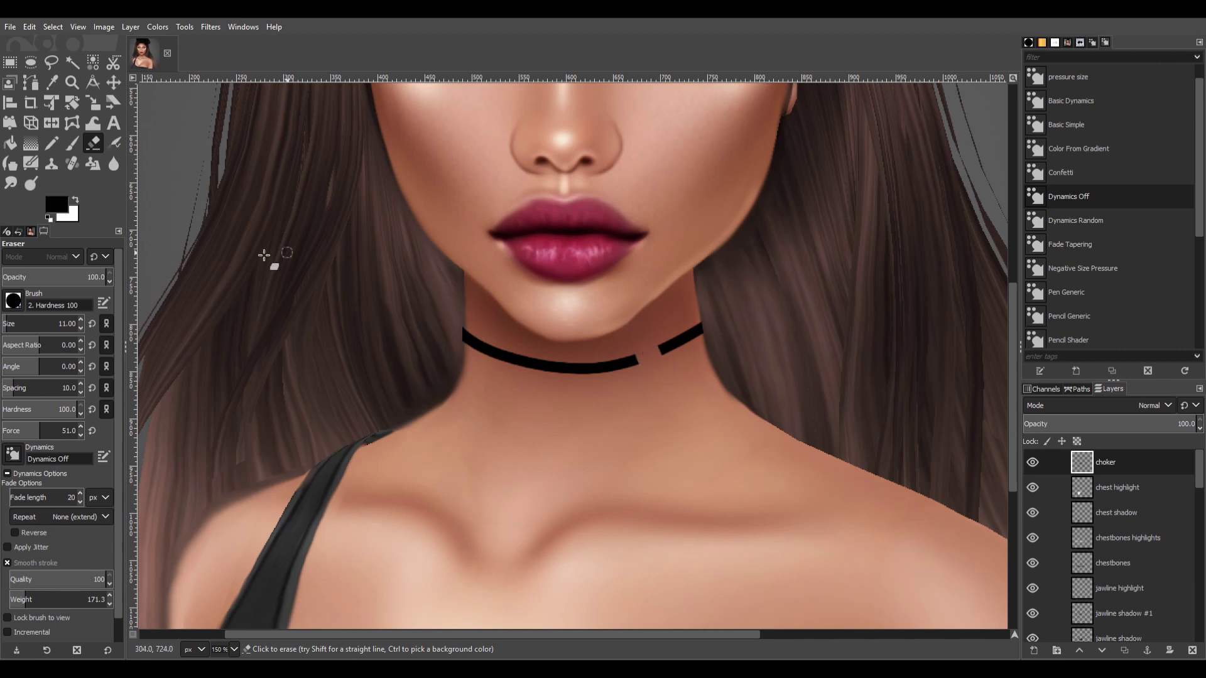
pyautogui.press('s')
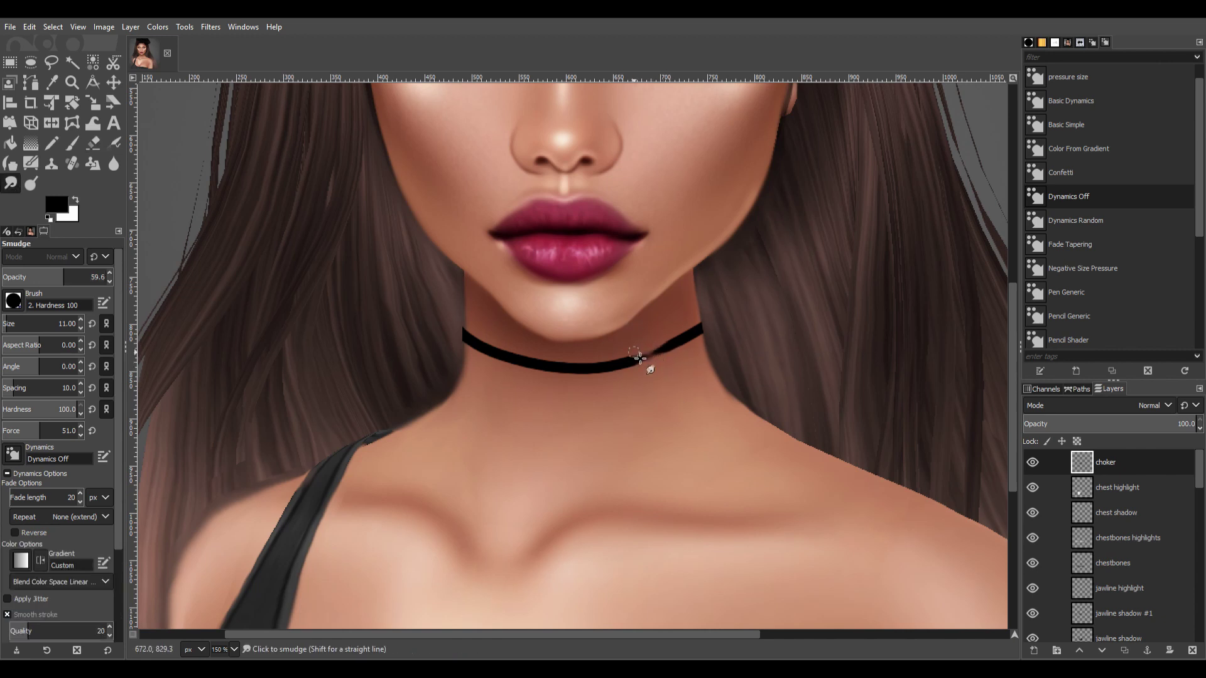
pyautogui.scroll(2, 666, 358)
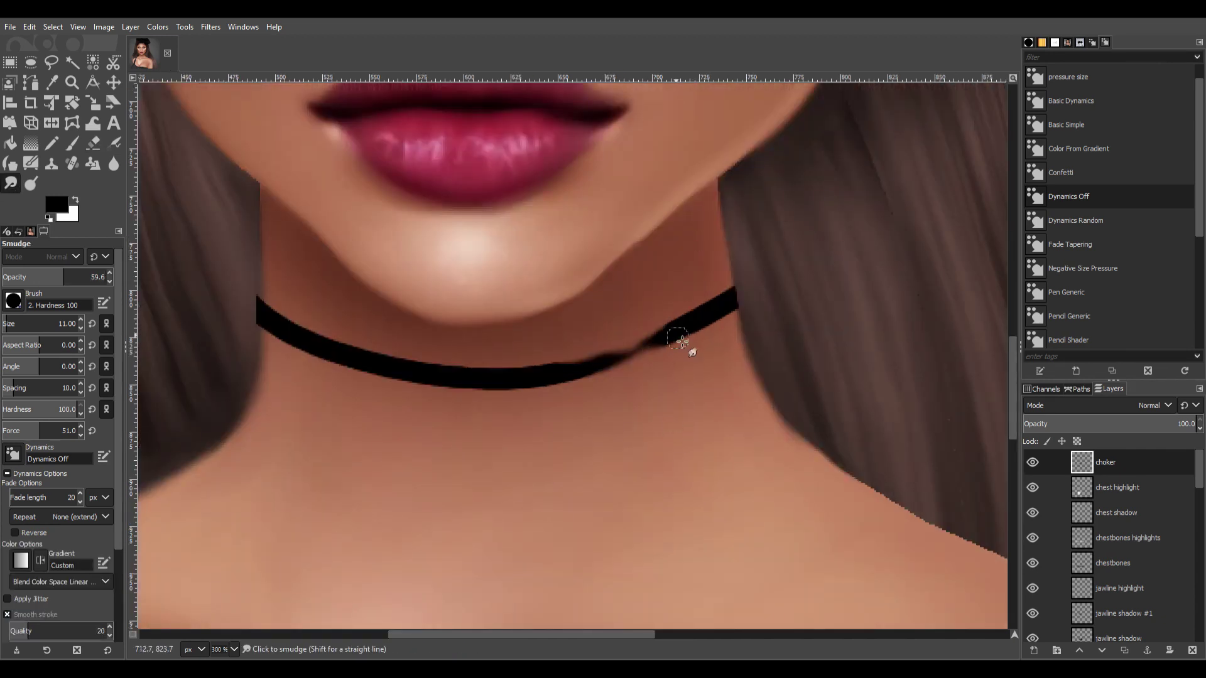
pyautogui.hotkey('shift', 'e')
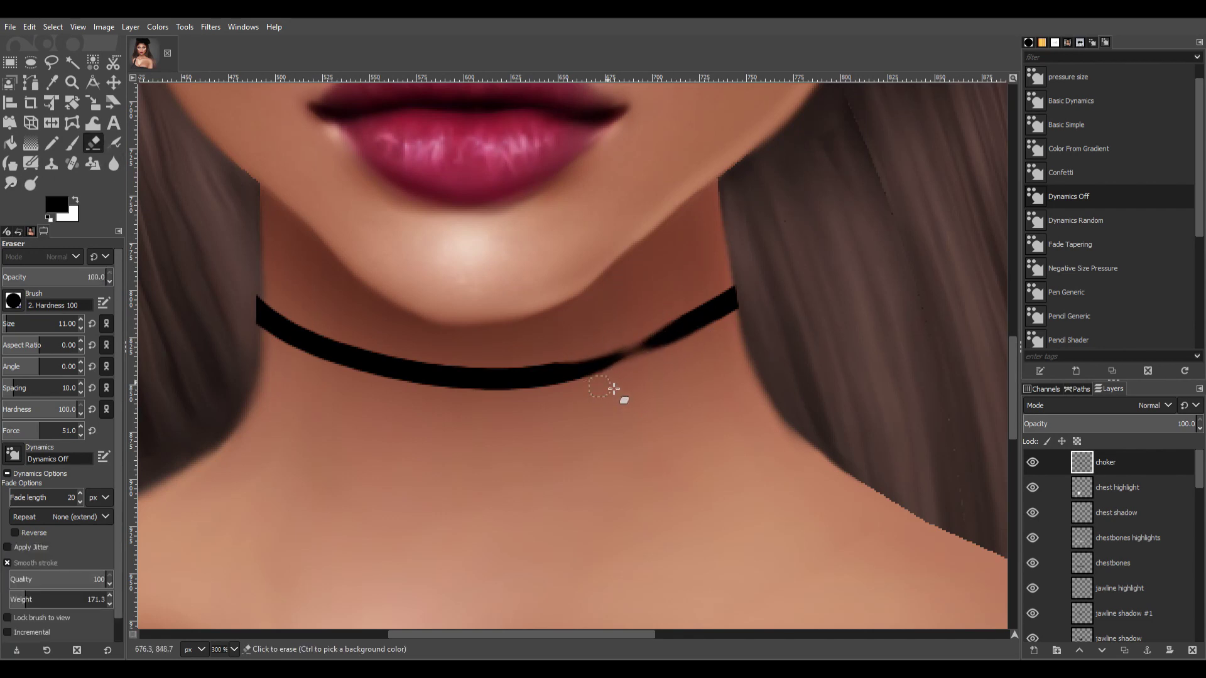
pyautogui.moveTo(644, 343); pyautogui.dragTo(677, 315)
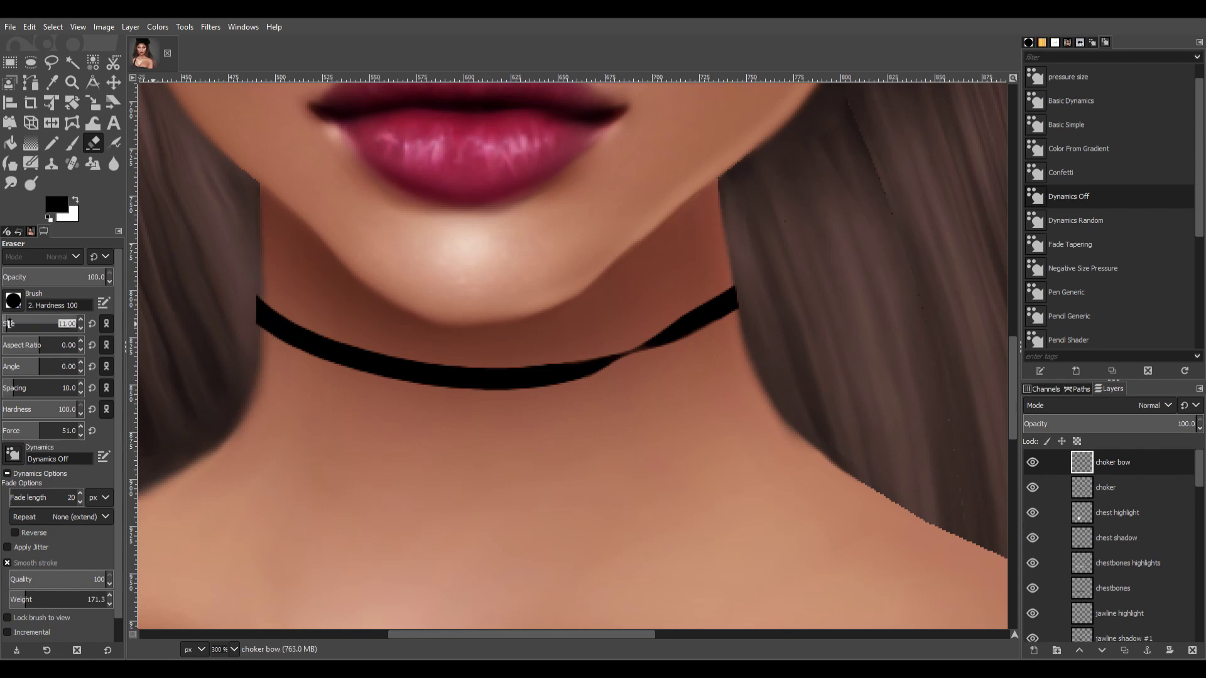
# Remove the old bow loops and a test stroke below the choker.
pyautogui.press('p')
pyautogui.moveTo(636, 358)
pyautogui.mouseDown()
pyautogui.moveTo(635, 345)
pyautogui.moveTo(646, 463)
pyautogui.moveTo(638, 358)
pyautogui.mouseUp()
pyautogui.scroll(-5, 837, 298)
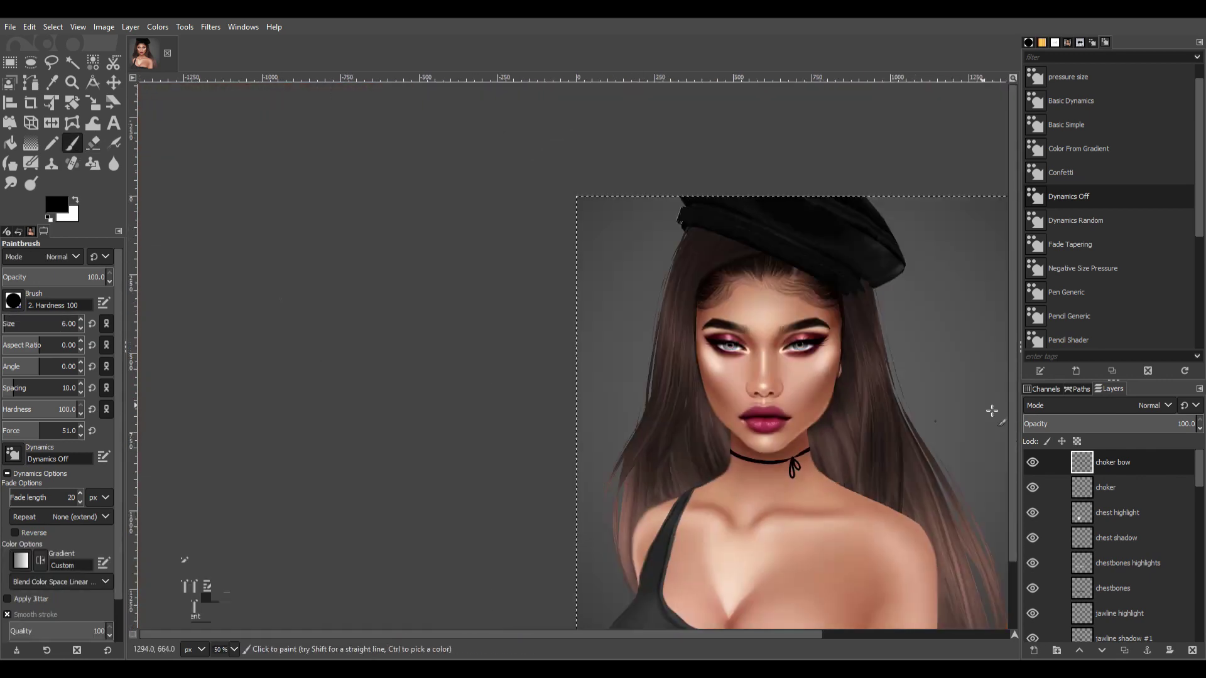
pyautogui.scroll(5, 687, 397)
pyautogui.hotkey('ctrl', 'z')
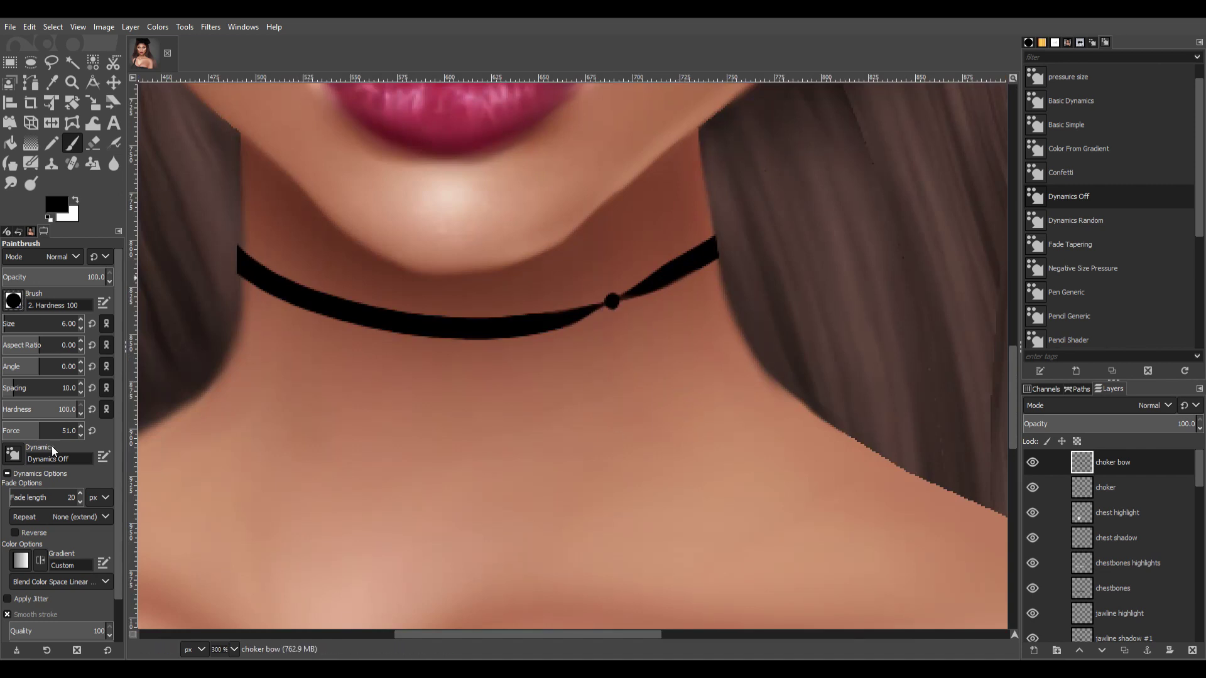
pyautogui.moveTo(528, 416); pyautogui.dragTo(503, 451)
pyautogui.hotkey('ctrl', 'z')
pyautogui.scroll(-3, 11, 328)
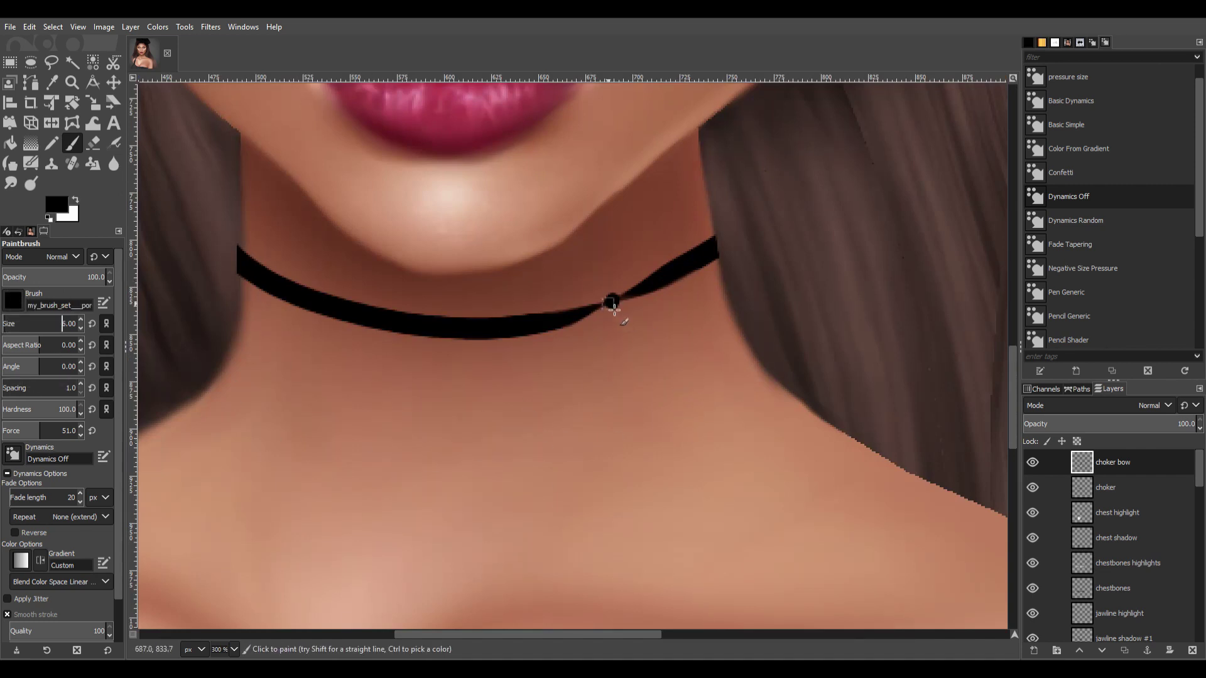
# Paint two thin black bow loops and two tails hanging from the knot.
pyautogui.moveTo(613, 303)
pyautogui.mouseDown()
pyautogui.moveTo(581, 414)
pyautogui.moveTo(616, 288)
pyautogui.moveTo(711, 453)
pyautogui.mouseUp()
pyautogui.hotkey('shift', 'ctrl', 'j')
pyautogui.press('2')
pyautogui.moveTo(675, 290); pyautogui.dragTo(666, 432)
pyautogui.hotkey('shift', 'ctrl', 'j')
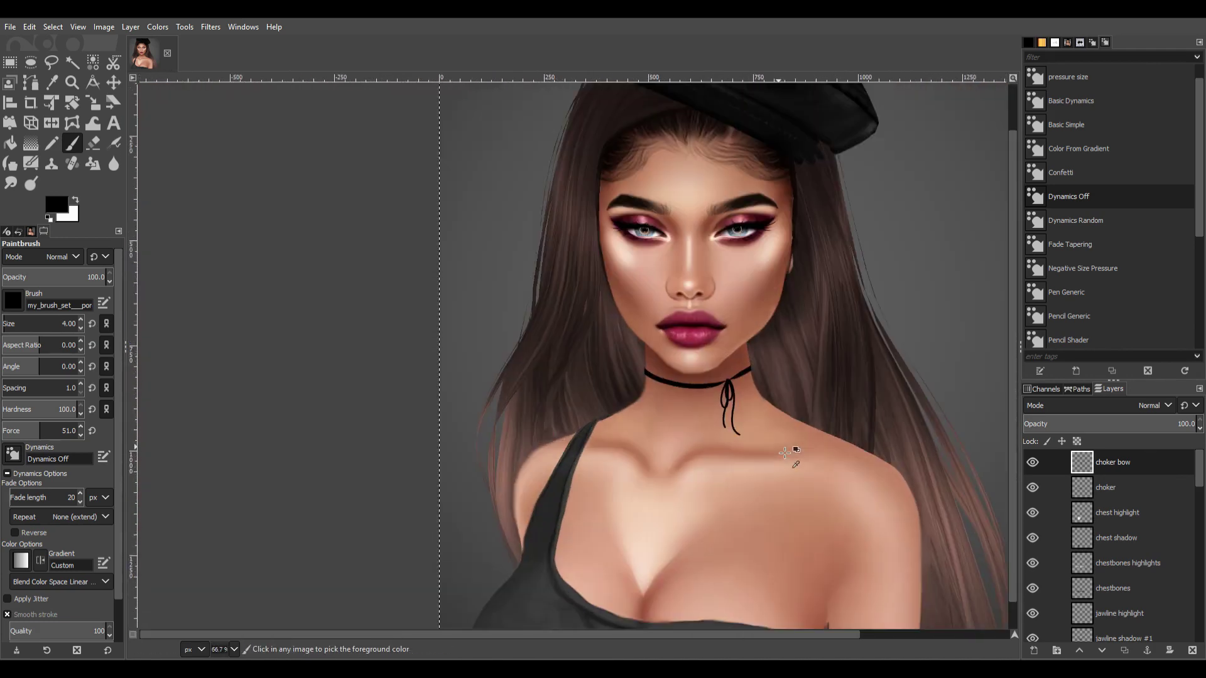
pyautogui.press('3')
pyautogui.hotkey('shift', 'e')
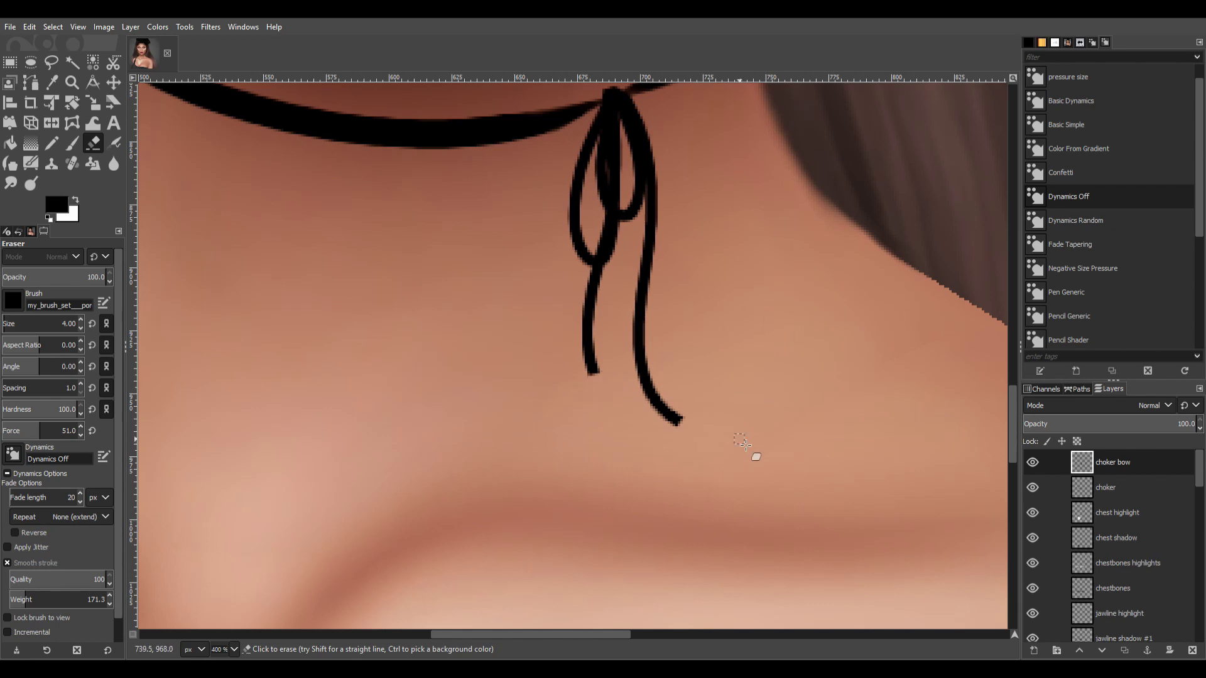
pyautogui.hotkey('shift', 'ctrl', 'j')
# Select the black choker band and paint a white highlight along it on a new layer.
pyautogui.scroll(2, 744, 445)
pyautogui.press('u')
pyautogui.keyDown('alt'); pyautogui.click(1081, 487); pyautogui.keyUp('alt')
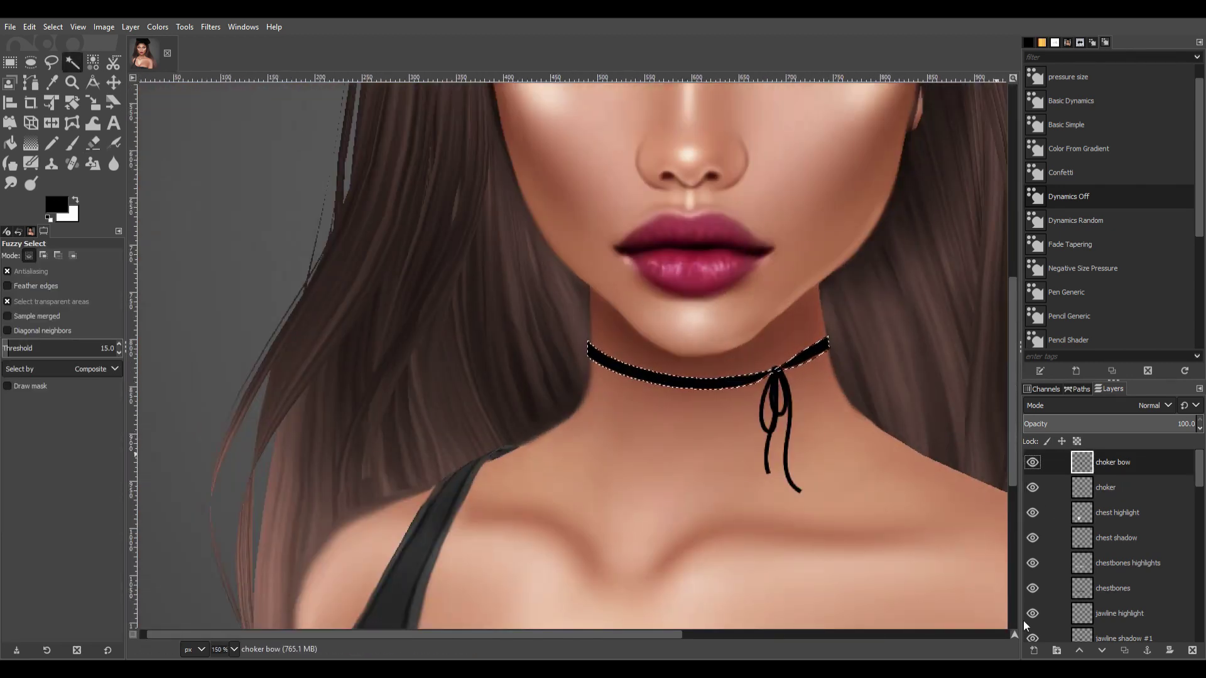
pyautogui.hotkey('shift', 'ctrl', 'n')
pyautogui.press('x')
pyautogui.press('p')
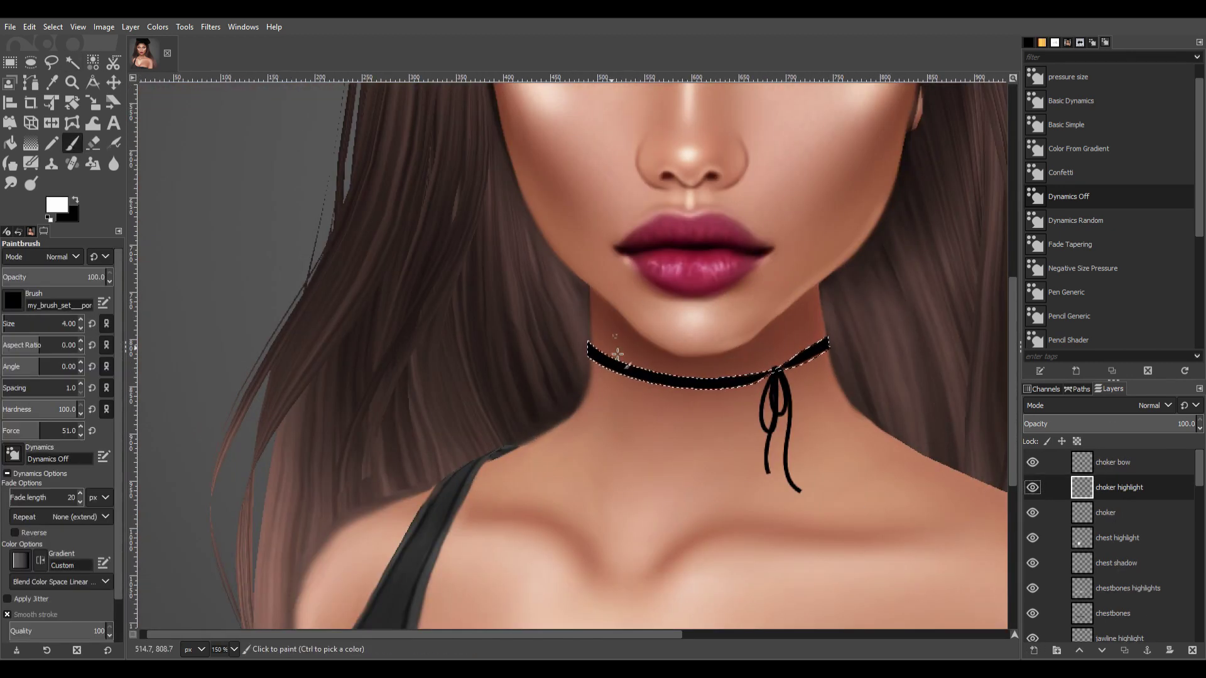
pyautogui.moveTo(685, 381)
pyautogui.mouseDown()
pyautogui.moveTo(707, 390)
pyautogui.moveTo(616, 369)
pyautogui.mouseUp()
pyautogui.moveTo(1106, 424); pyautogui.dragTo(1031, 425)
pyautogui.press('s')
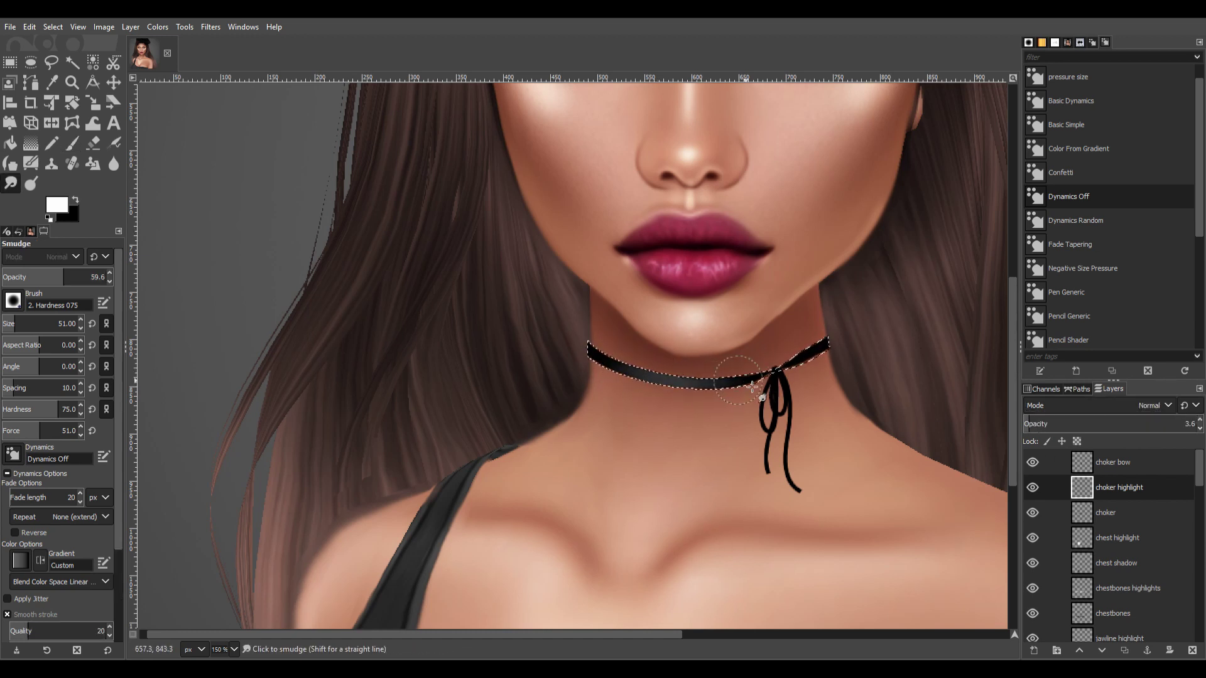
# Dab a second small white choker highlight on another layer, smudge it, and clear the selection.
pyautogui.keyDown('shift'); pyautogui.click(1033, 651); pyautogui.keyUp('shift')
pyautogui.press('p')
pyautogui.click(671, 380)
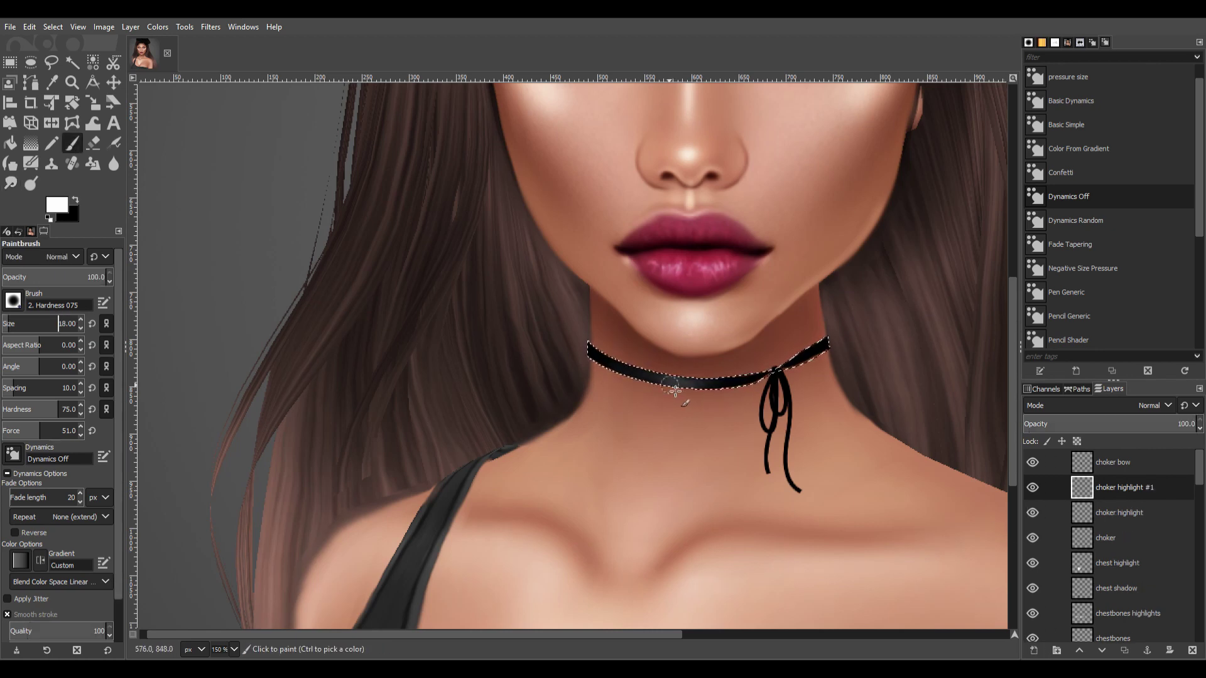
pyautogui.scroll(-13, 1149, 405)
pyautogui.press('s')
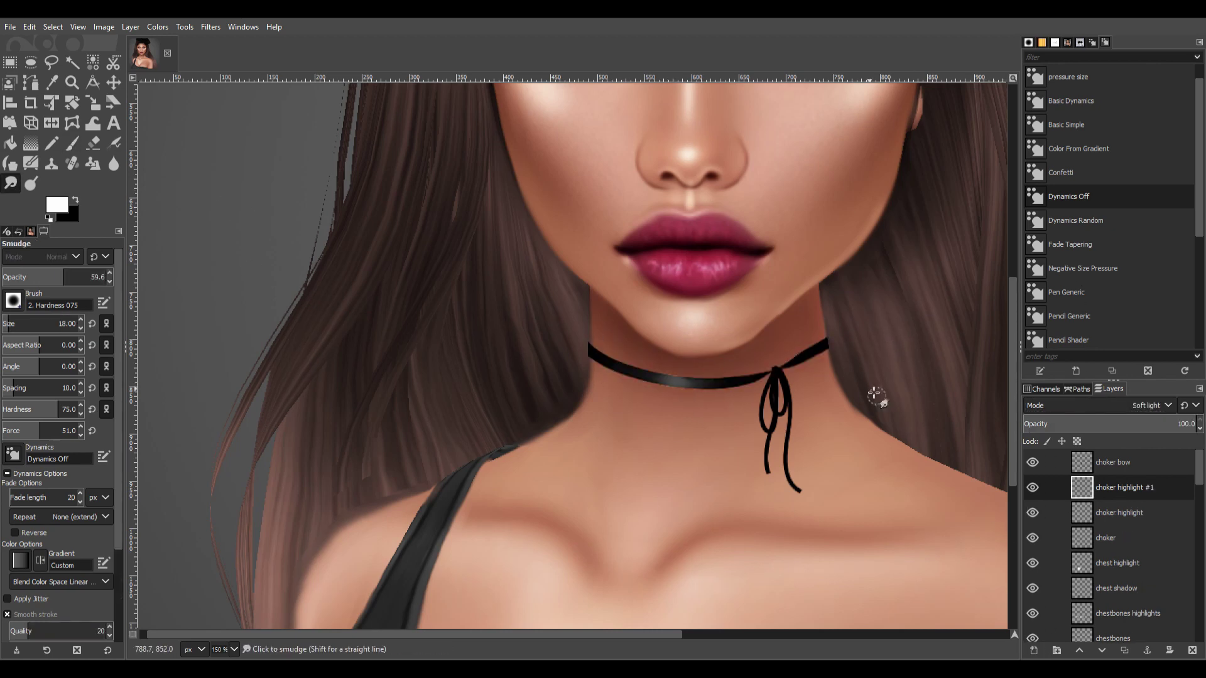
pyautogui.hotkey('shift', 'ctrl', 'j')
pyautogui.press('2')
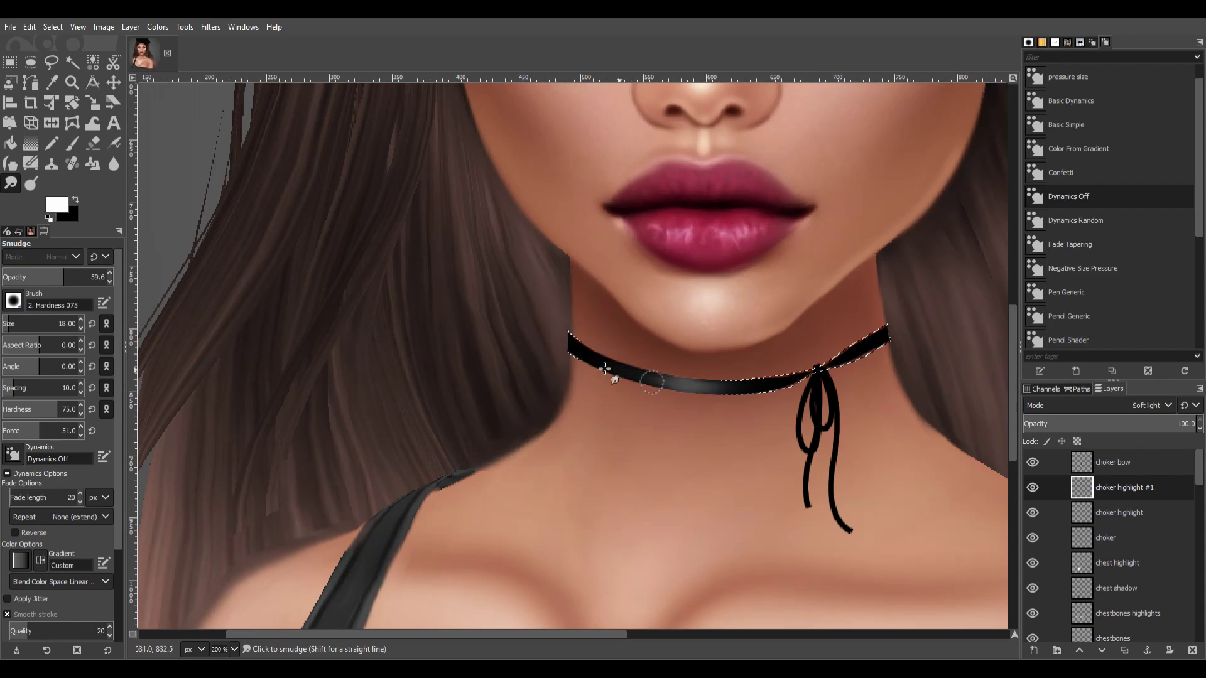
pyautogui.hotkey('ctrl', 'shift', 'a')
# Duplicate the choker bow, shear the copy to the right, and move it below the original.
pyautogui.click(1135, 468)
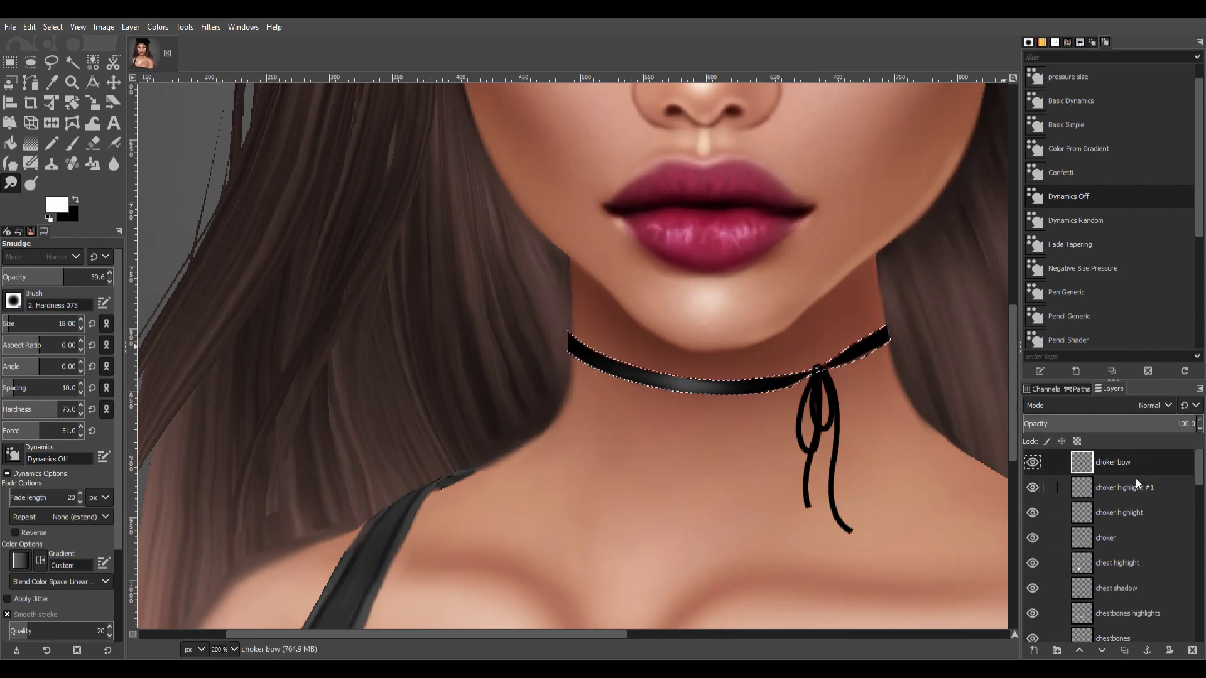
pyautogui.hotkey('shift', 'ctrl', 'd')
pyautogui.press('m')
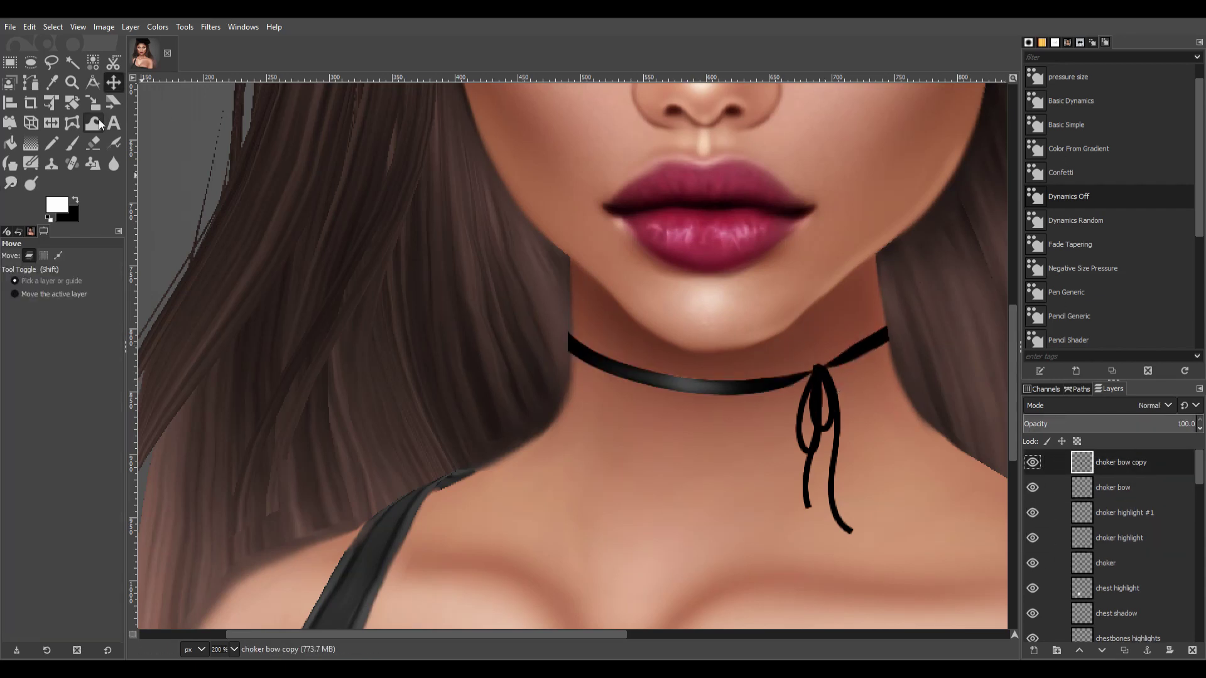
pyautogui.hotkey('shift', 'h')
pyautogui.moveTo(764, 563)
pyautogui.mouseDown()
pyautogui.moveTo(850, 462)
pyautogui.moveTo(888, 463)
pyautogui.mouseUp()
pyautogui.press('Return')
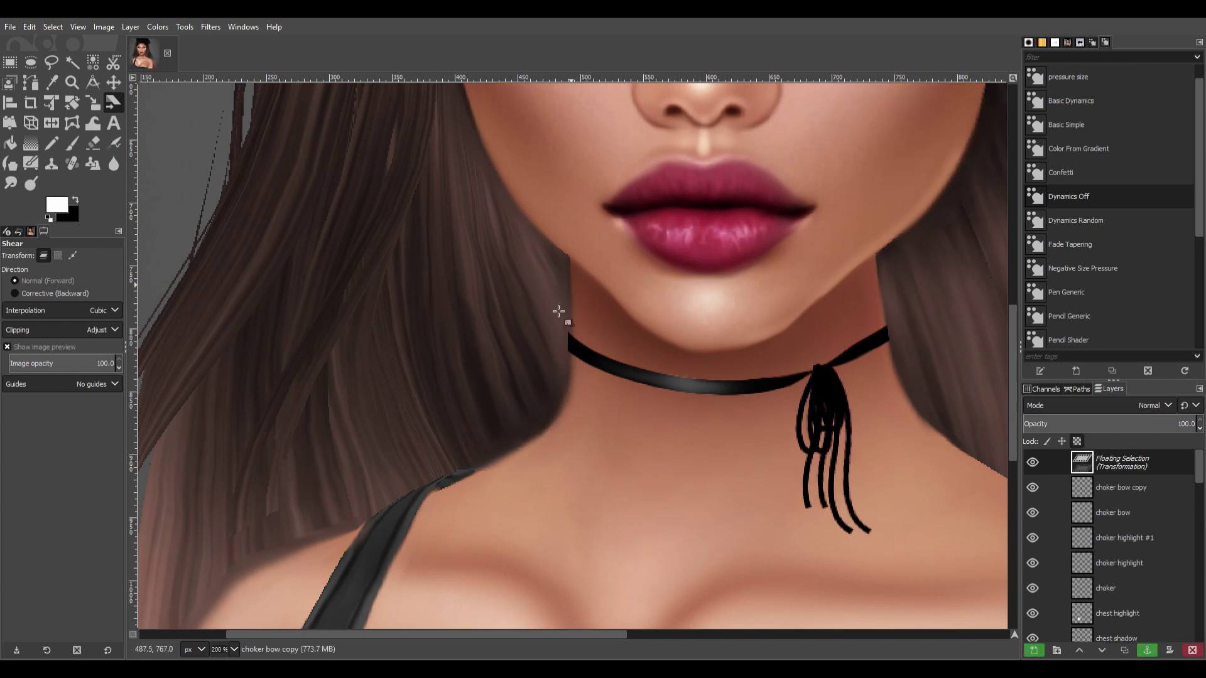
pyautogui.click(1147, 651)
pyautogui.moveTo(1124, 476); pyautogui.dragTo(1125, 500)
# Nudge the bow copy slightly left and soften it with Gaussian Blur.
pyautogui.scroll(-13, 1156, 405)
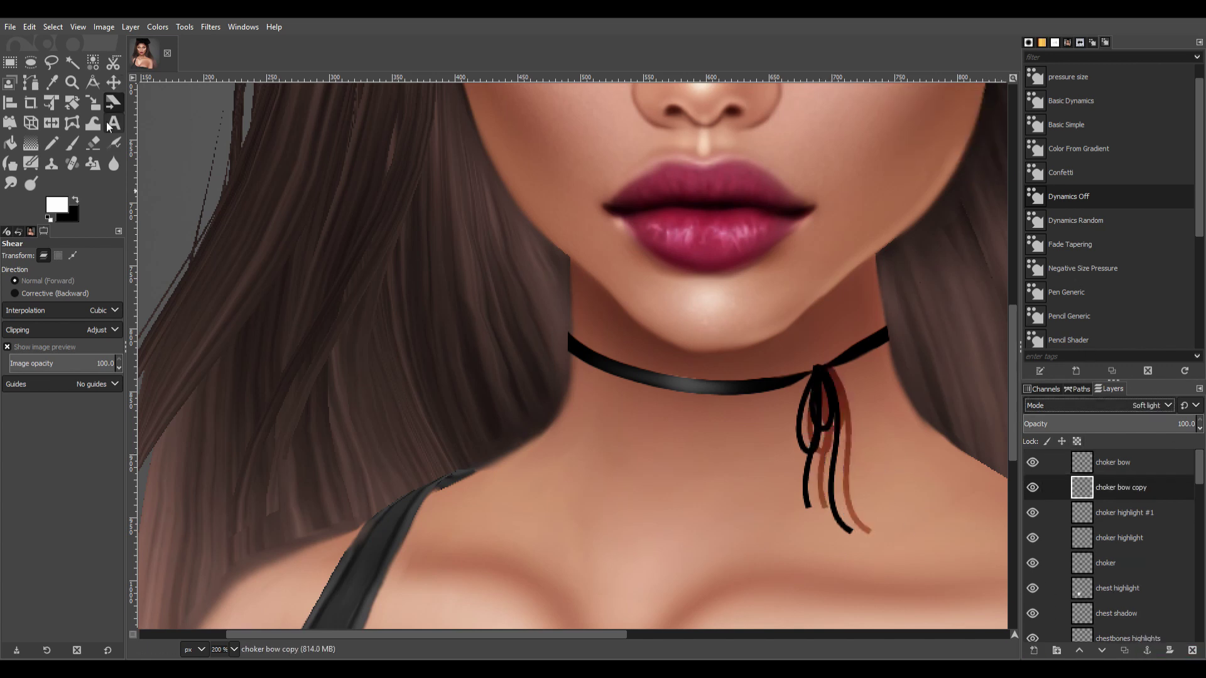
pyautogui.press('m')
pyautogui.moveTo(847, 404); pyautogui.dragTo(843, 404)
pyautogui.click(238, 111)
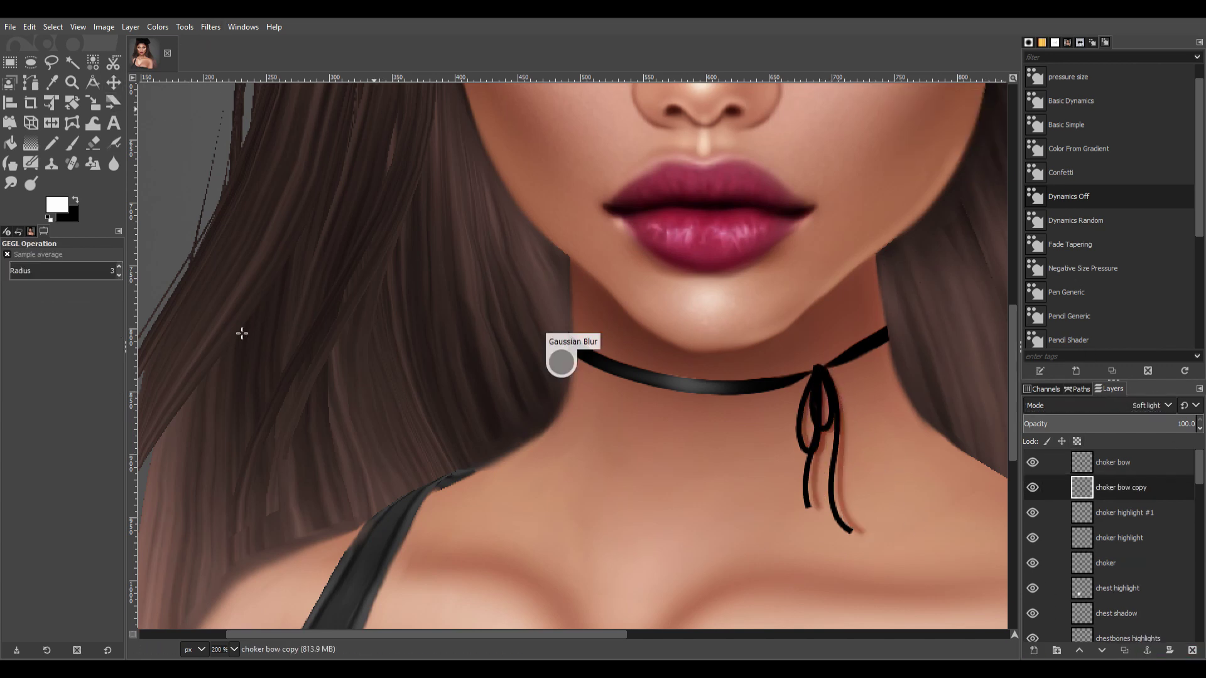
pyautogui.scroll(-5, 829, 484)
pyautogui.scroll(1, 829, 483)
pyautogui.scroll(1, 829, 483)
pyautogui.scroll(-2, 829, 484)
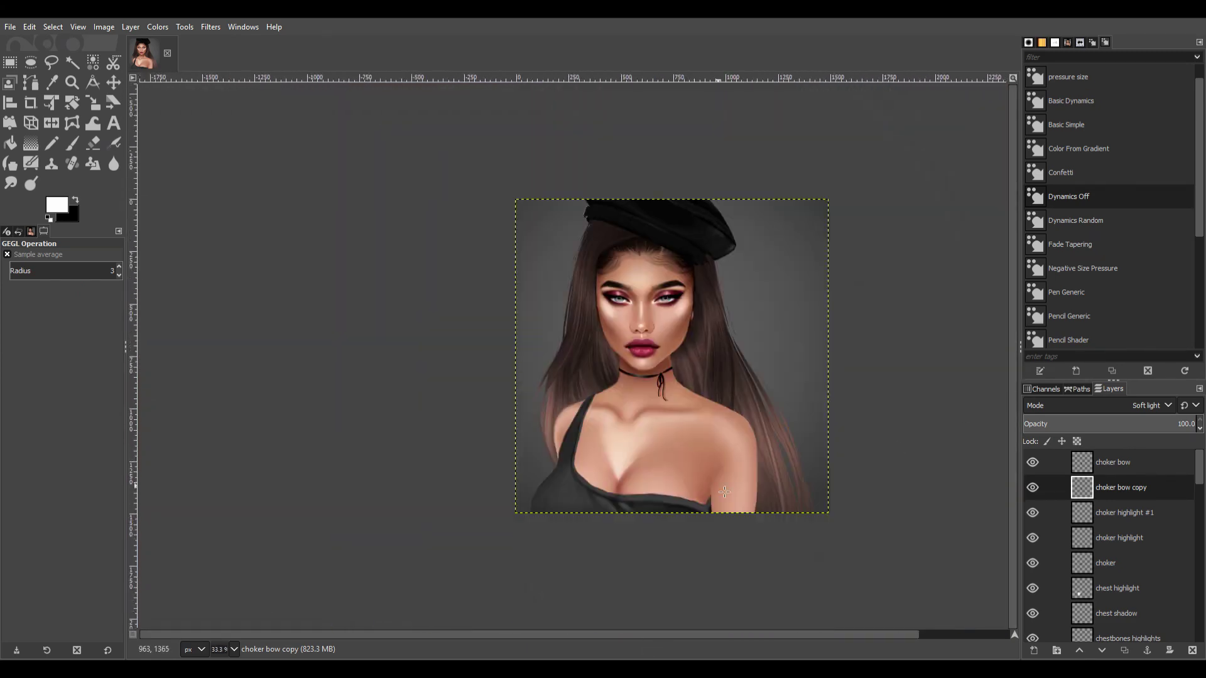
pyautogui.scroll(2, 829, 483)
pyautogui.scroll(1, 942, 440)
# Create a new layer named 'breast shadow' above the choker bow.
pyautogui.press('pageup')
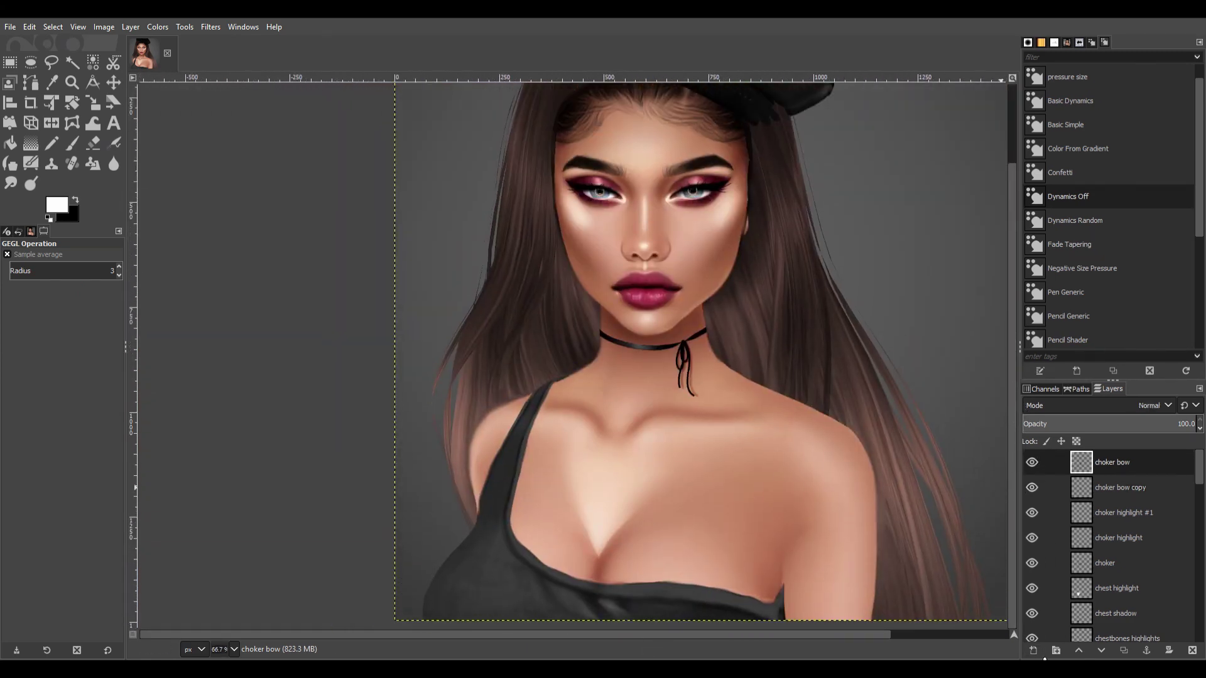
pyautogui.hotkey('shift', 'ctrl', 'n')
pyautogui.write('breast shadow')
pyautogui.press('Return')
# Paint a black shadow stroke down the cleavage on the Soft light 'breast shadow' layer.
pyautogui.press('p')
pyautogui.press('x')
pyautogui.scroll(4, 592, 605)
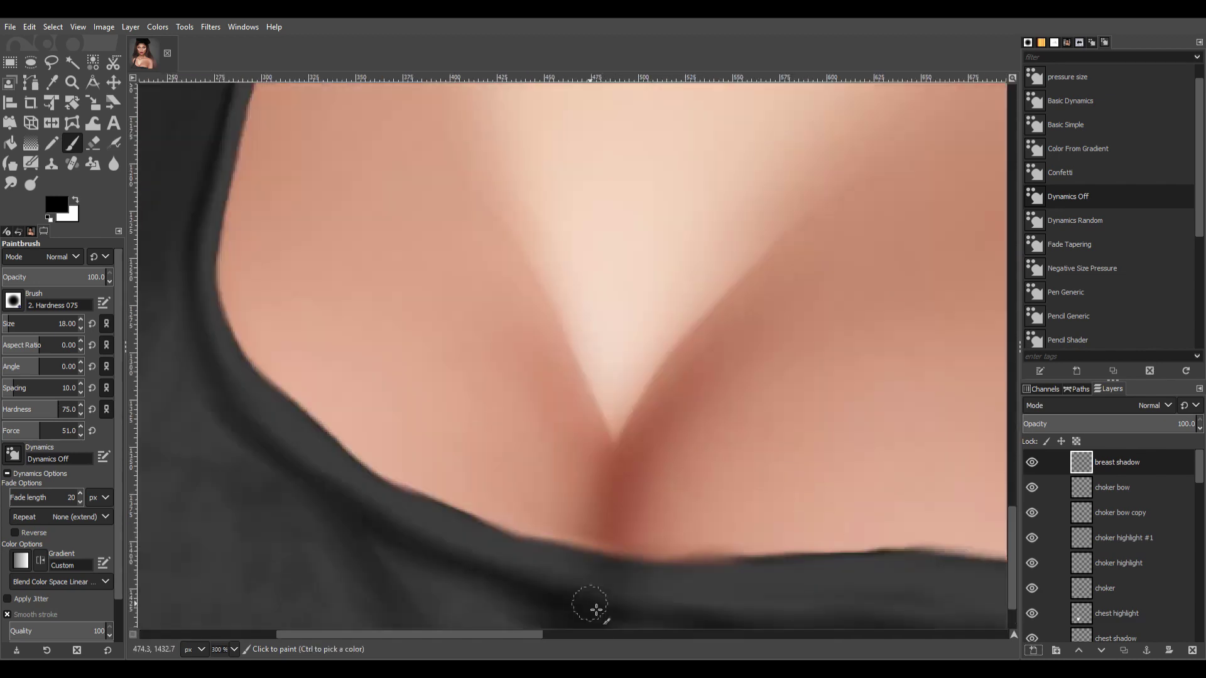
pyautogui.moveTo(618, 440); pyautogui.dragTo(607, 555)
pyautogui.scroll(-5, 608, 556)
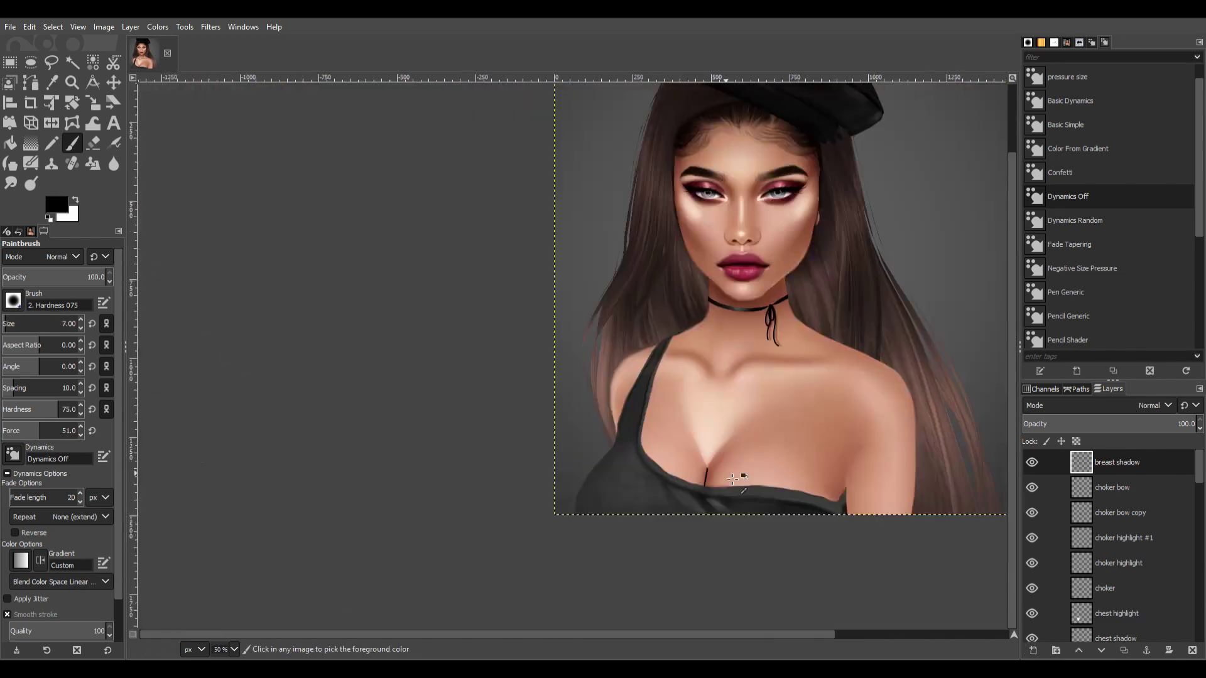
pyautogui.scroll(4, 729, 510)
pyautogui.hotkey('ctrl', 'z')
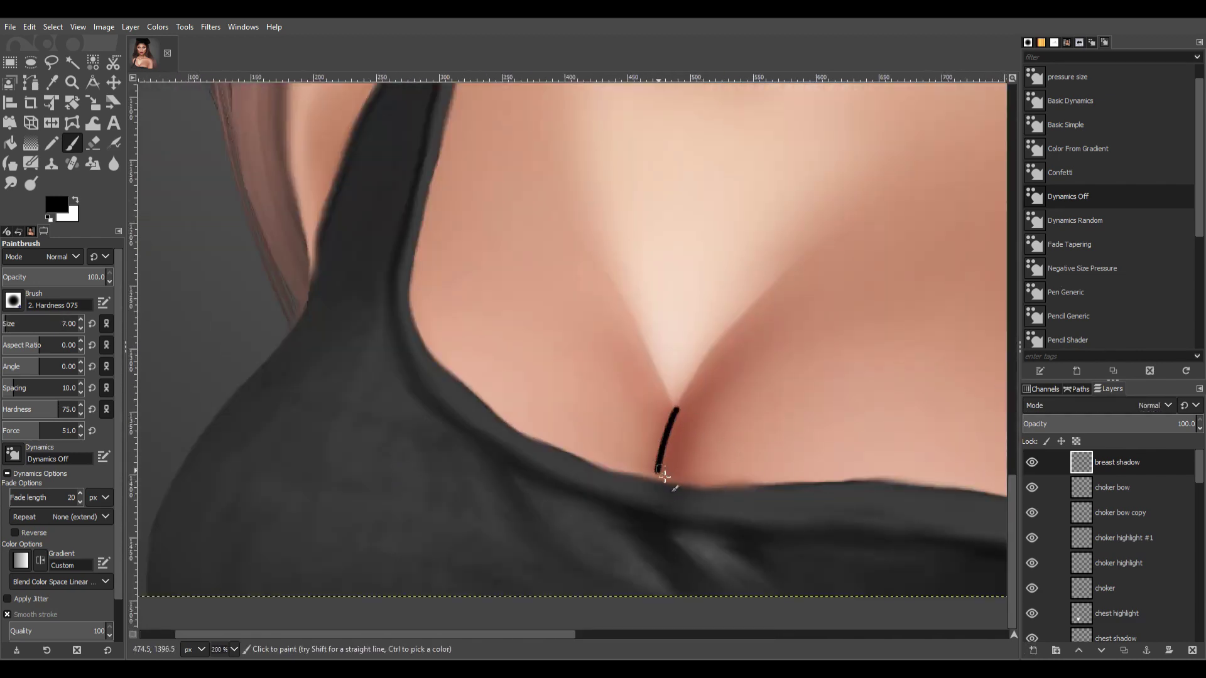
pyautogui.hotkey('ctrl', 'y')
# Smudge the cleavage shadow and raise the layer opacity to about 99.
pyautogui.press('s')
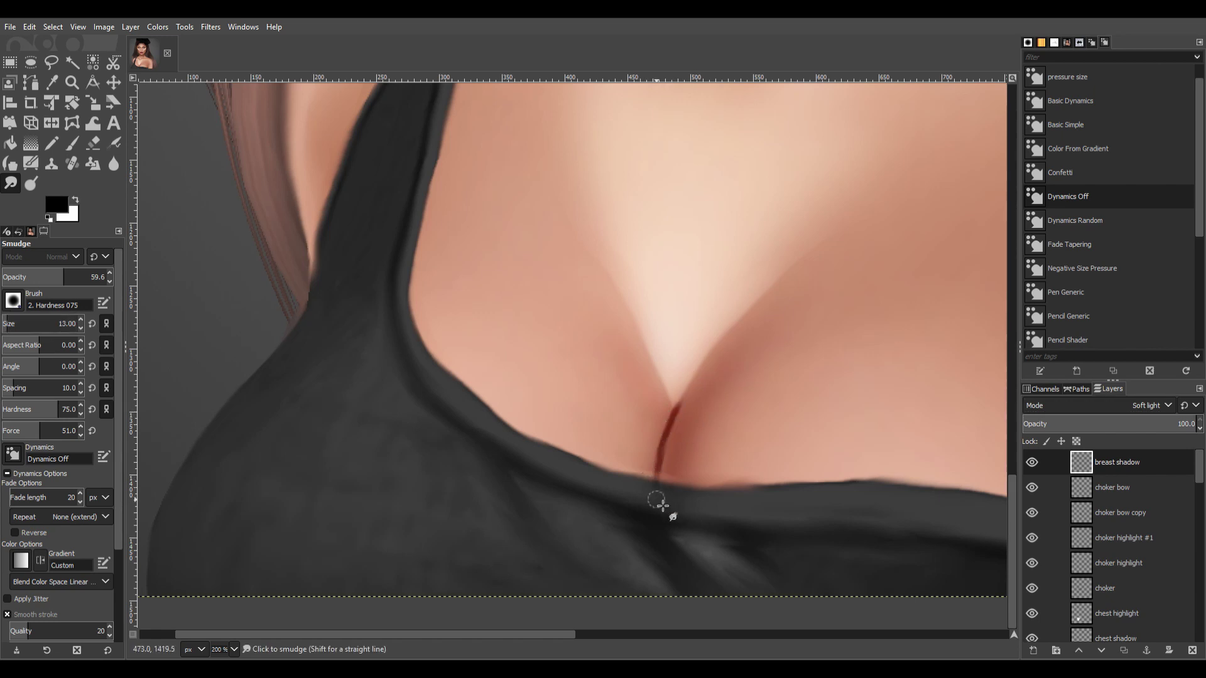
pyautogui.scroll(-4, 685, 411)
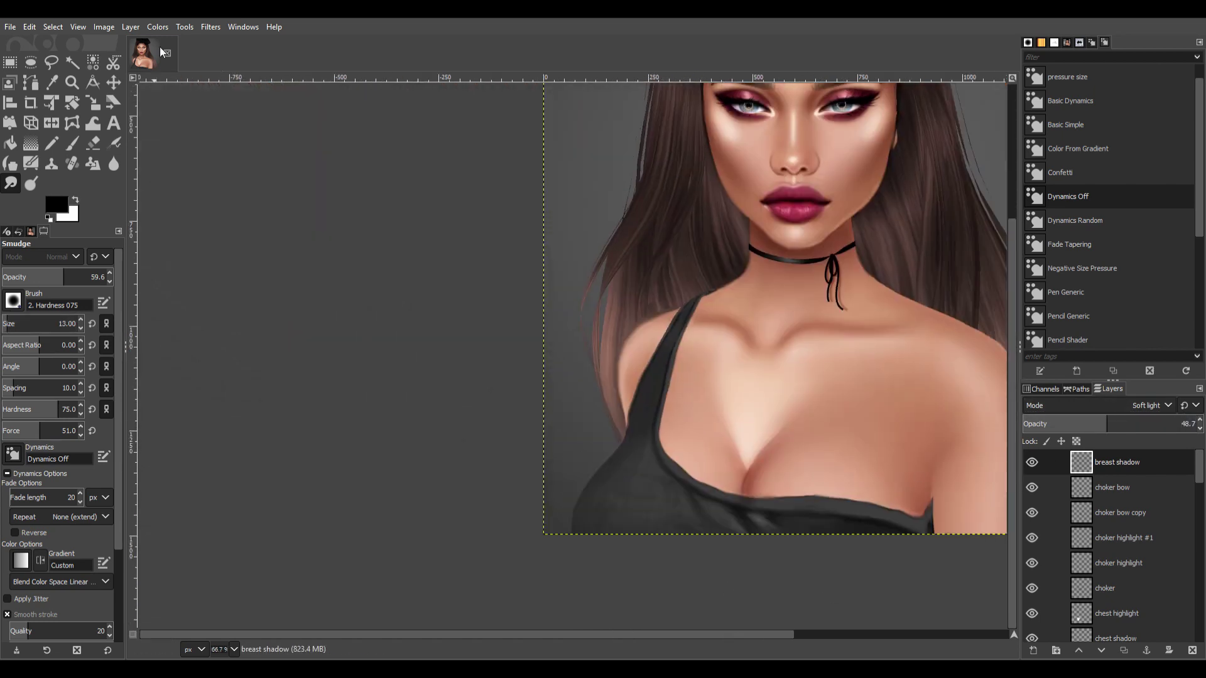
pyautogui.hotkey('ctrl', 'z')
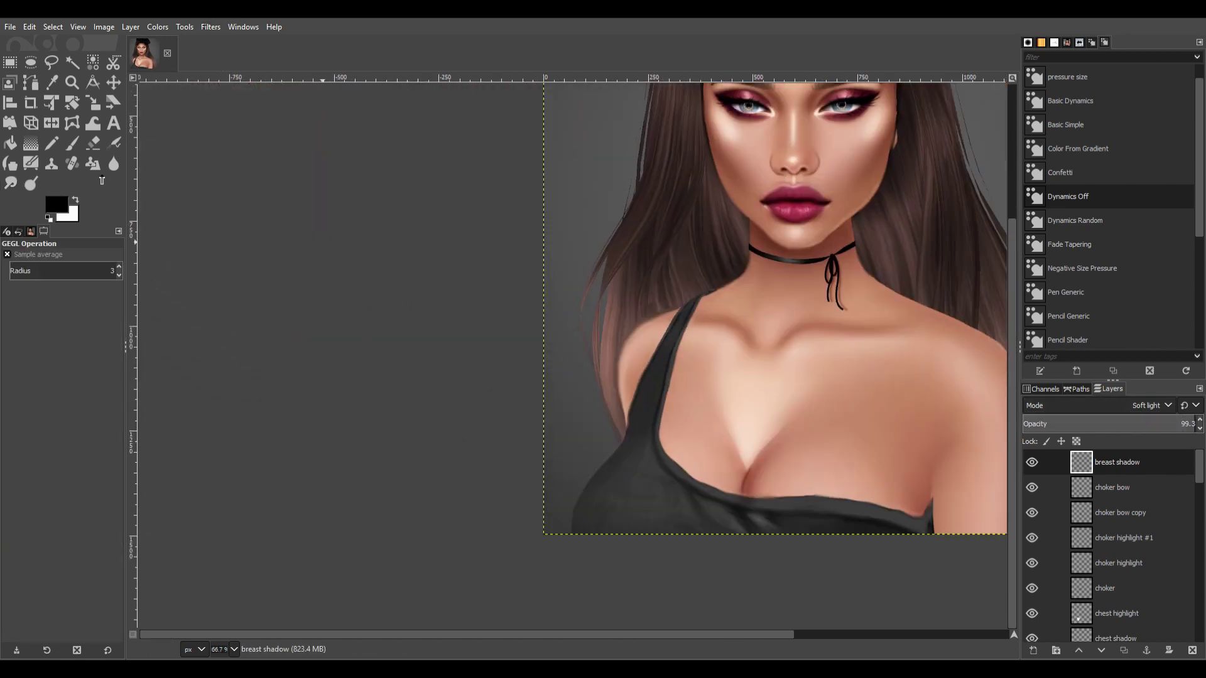
pyautogui.scroll(-1, 707, 632)
pyautogui.keyDown('ctrl'); pyautogui.scroll(-2, 1012, 439); pyautogui.keyUp('ctrl')
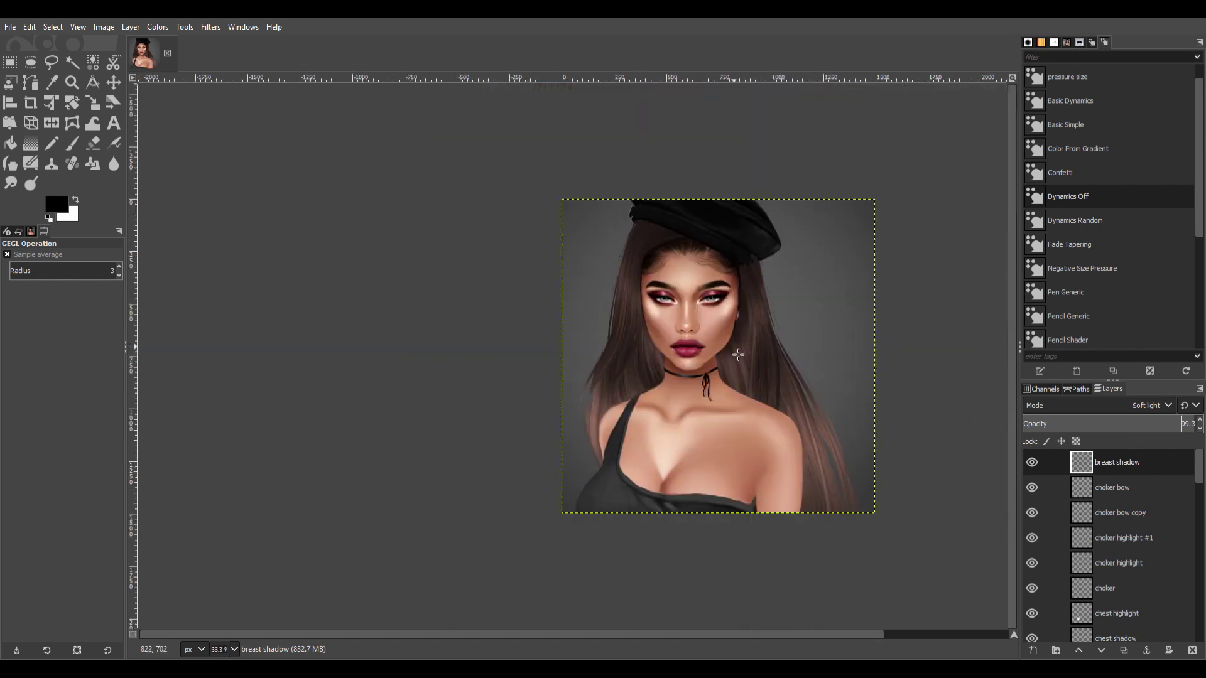
pyautogui.press('1')
# Duplicate the choker, move the copy beneath it, and set it to Soft light.
pyautogui.click(1115, 515)
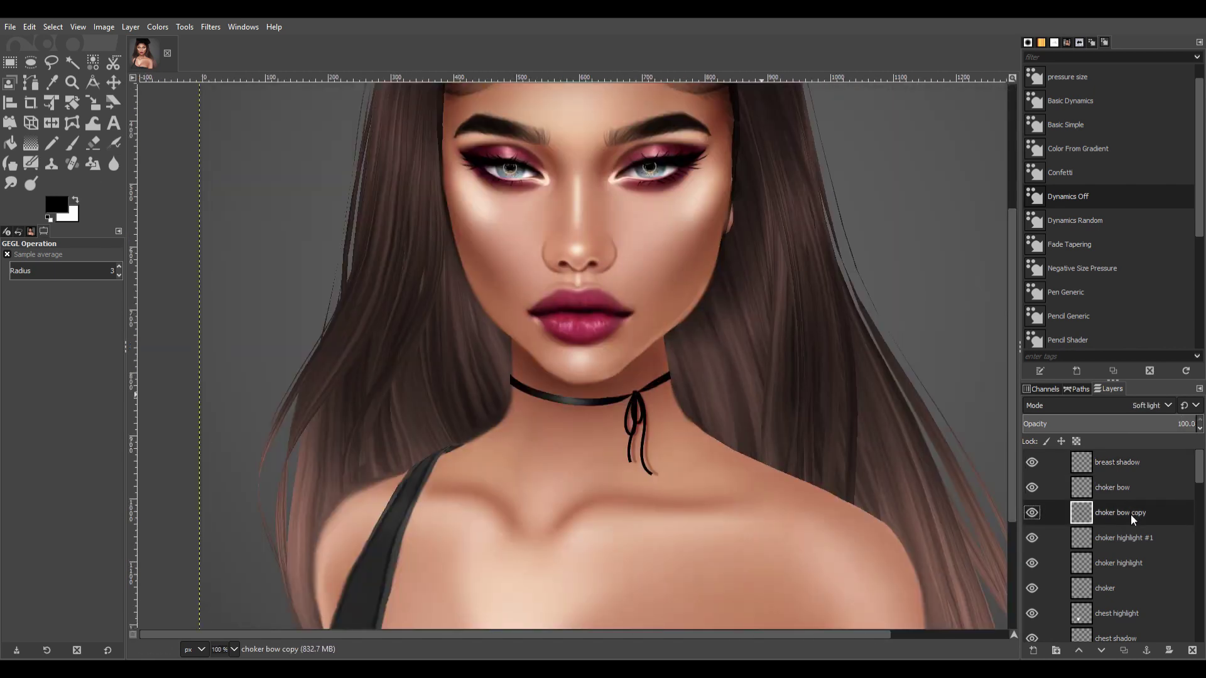
pyautogui.click(1107, 589)
pyautogui.press('m')
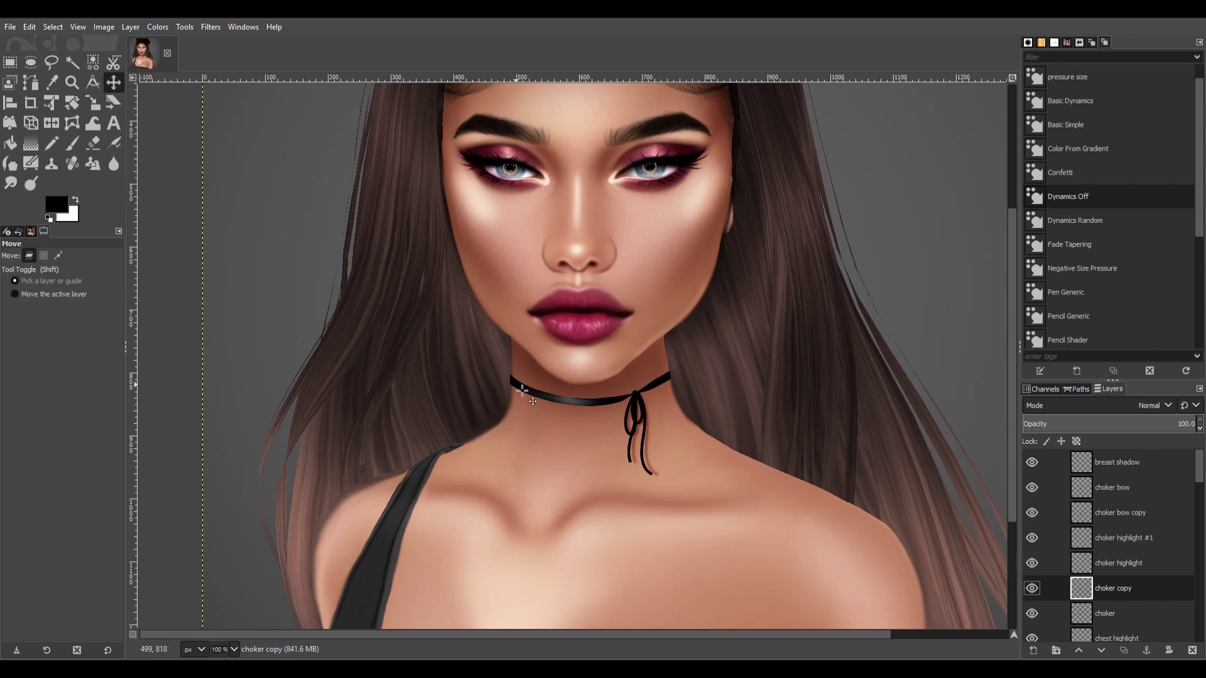
pyautogui.click(1101, 650)
pyautogui.click(1153, 405)
pyautogui.scroll(3, 646, 357)
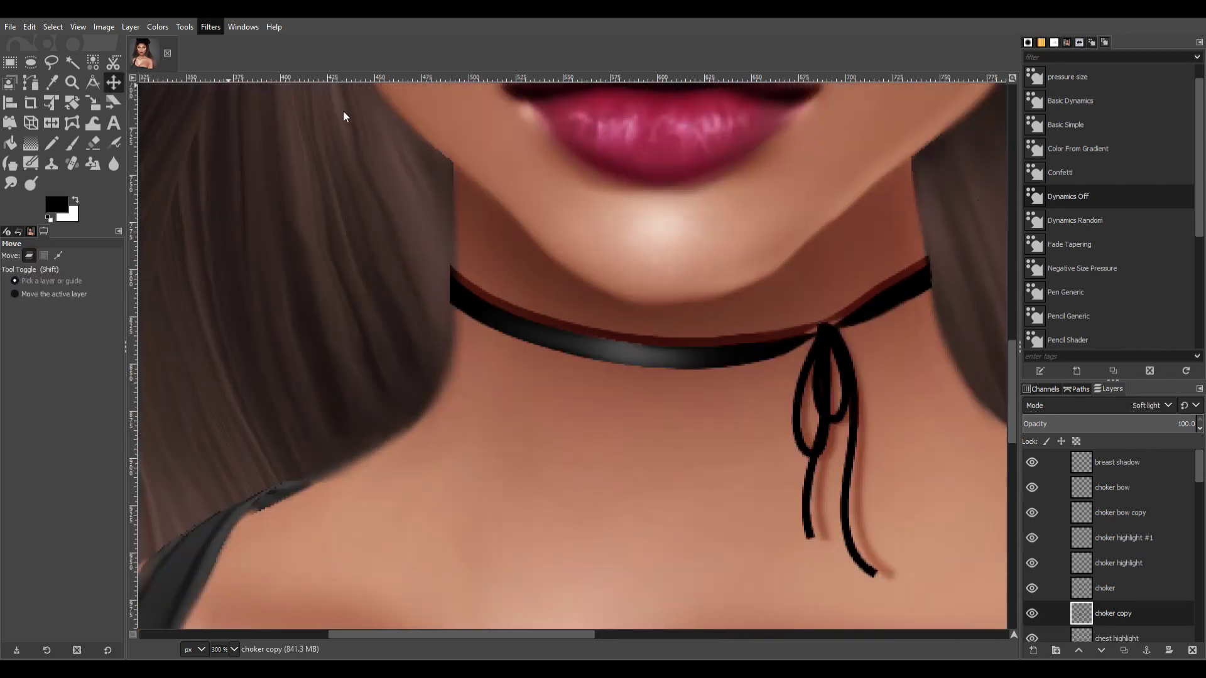
# Erase the choker copy's edges, lower its opacity to 59.7, and add an 'armpit' layer.
pyautogui.hotkey('shift', 'e')
pyautogui.scroll(-5, 943, 262)
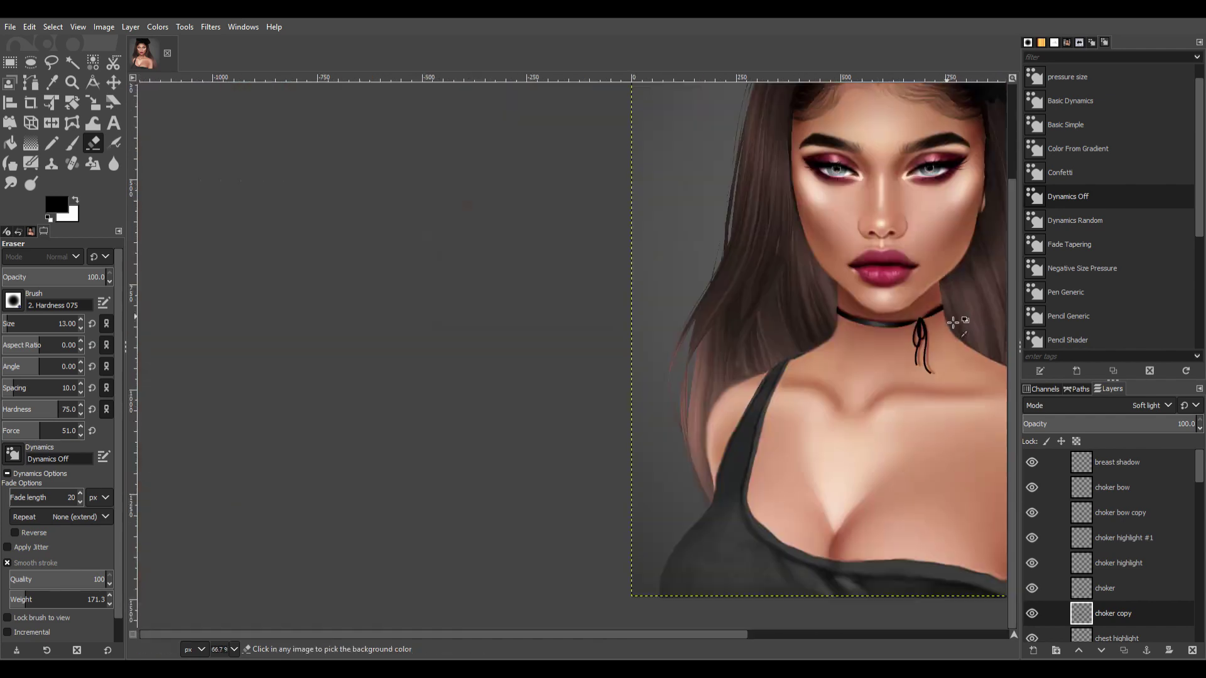
pyautogui.moveTo(1180, 424); pyautogui.dragTo(1130, 424)
pyautogui.press('1')
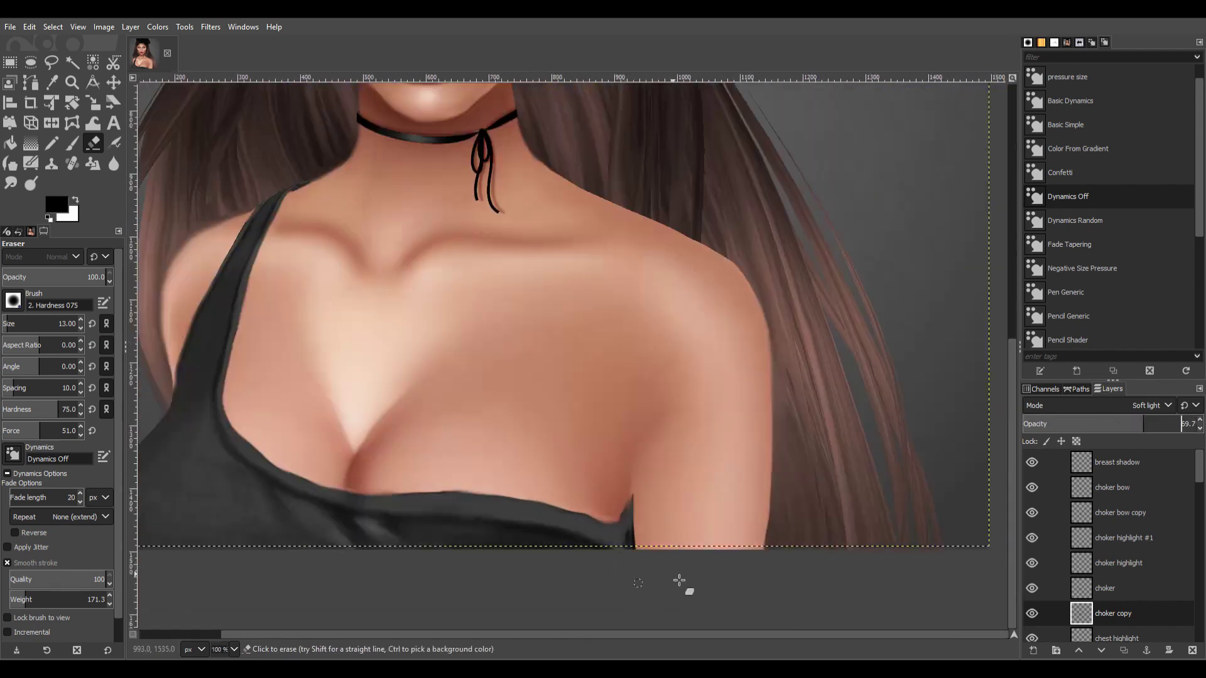
pyautogui.keyDown('shift'); pyautogui.click(1033, 651); pyautogui.keyUp('shift')
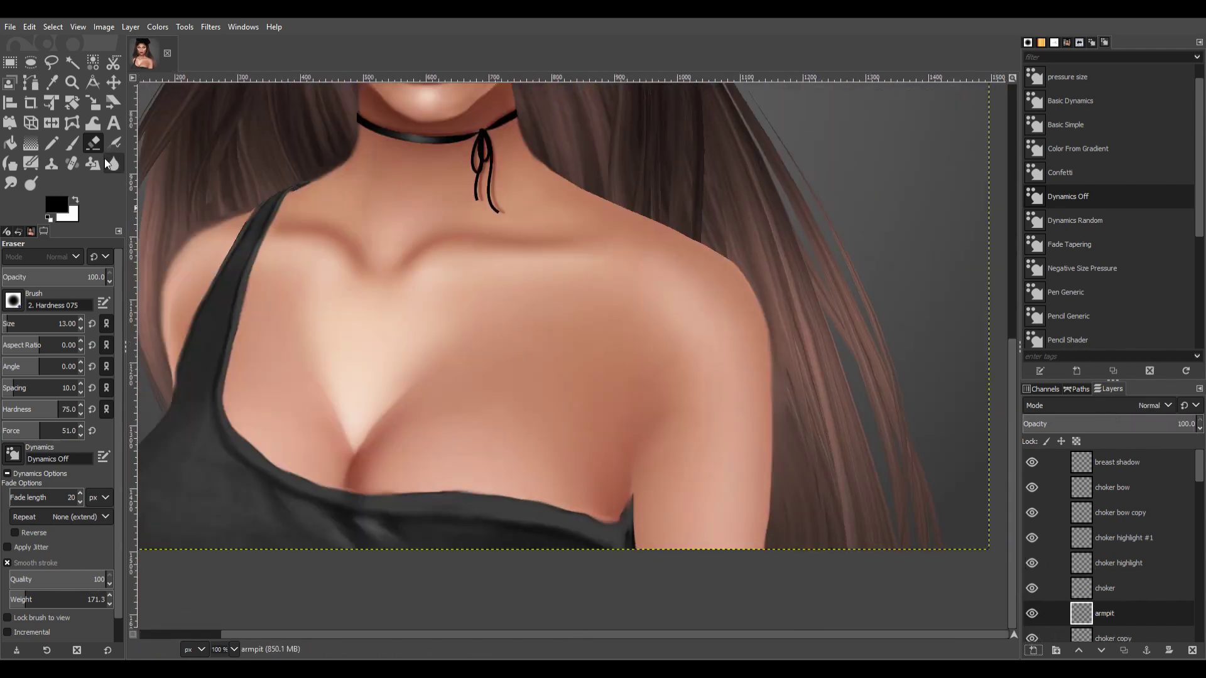
# Paint a short, thin armpit crease stroke and blend it with Soft light.
pyautogui.press('p')
pyautogui.press('[')
pyautogui.press('[')
pyautogui.press('[')
pyautogui.moveTo(630, 468); pyautogui.dragTo(642, 446)
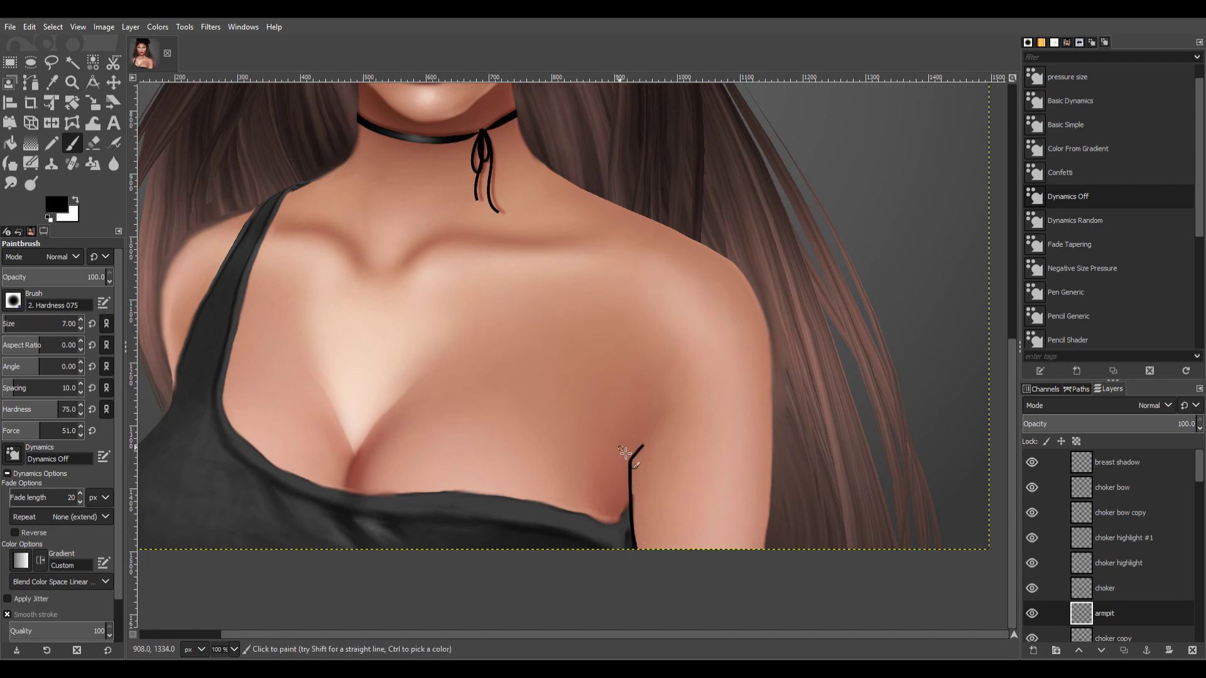
pyautogui.click(1152, 405)
pyautogui.click(1055, 276)
pyautogui.press('s')
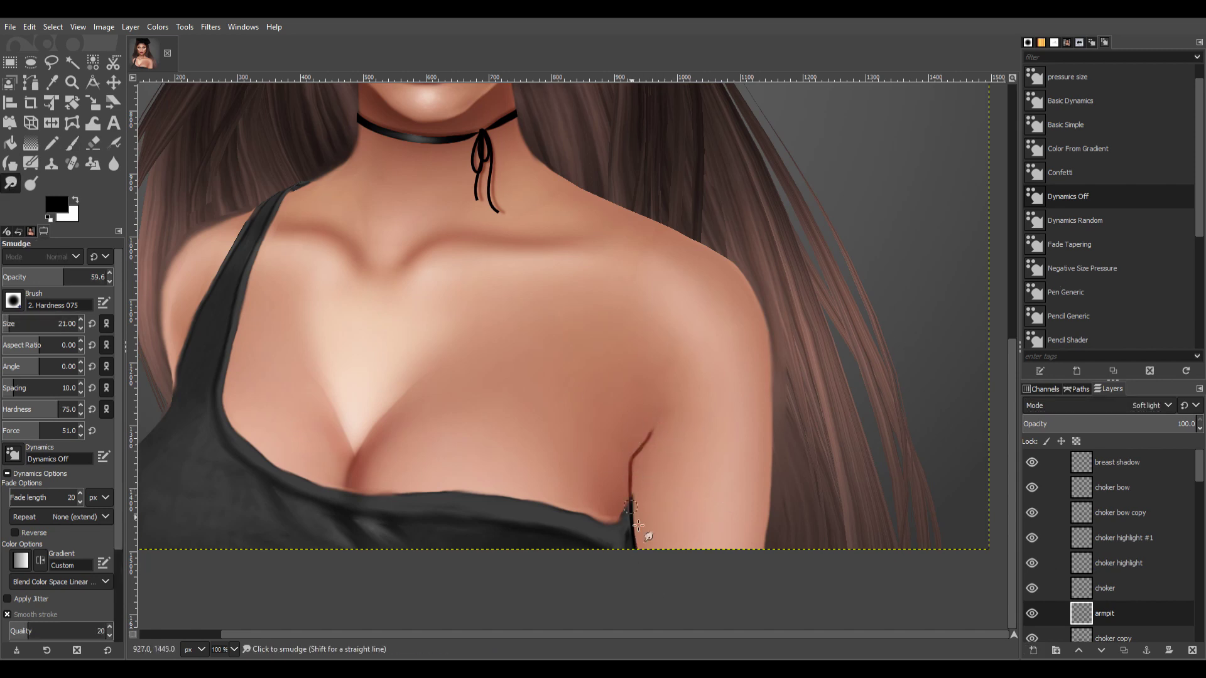
# Smudge the armpit crease softly into the surrounding skin.
pyautogui.press('-')
pyautogui.press('-')
pyautogui.press('-')
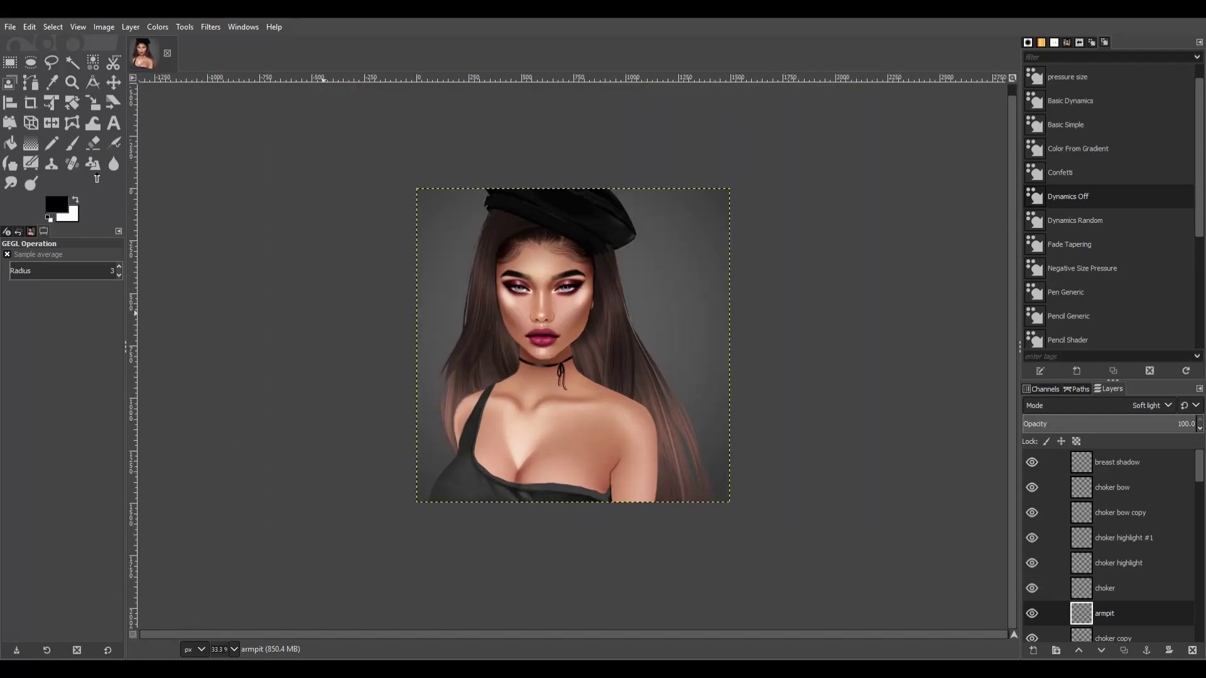
pyautogui.scroll(2, 606, 525)
pyautogui.scroll(-1, 616, 533)
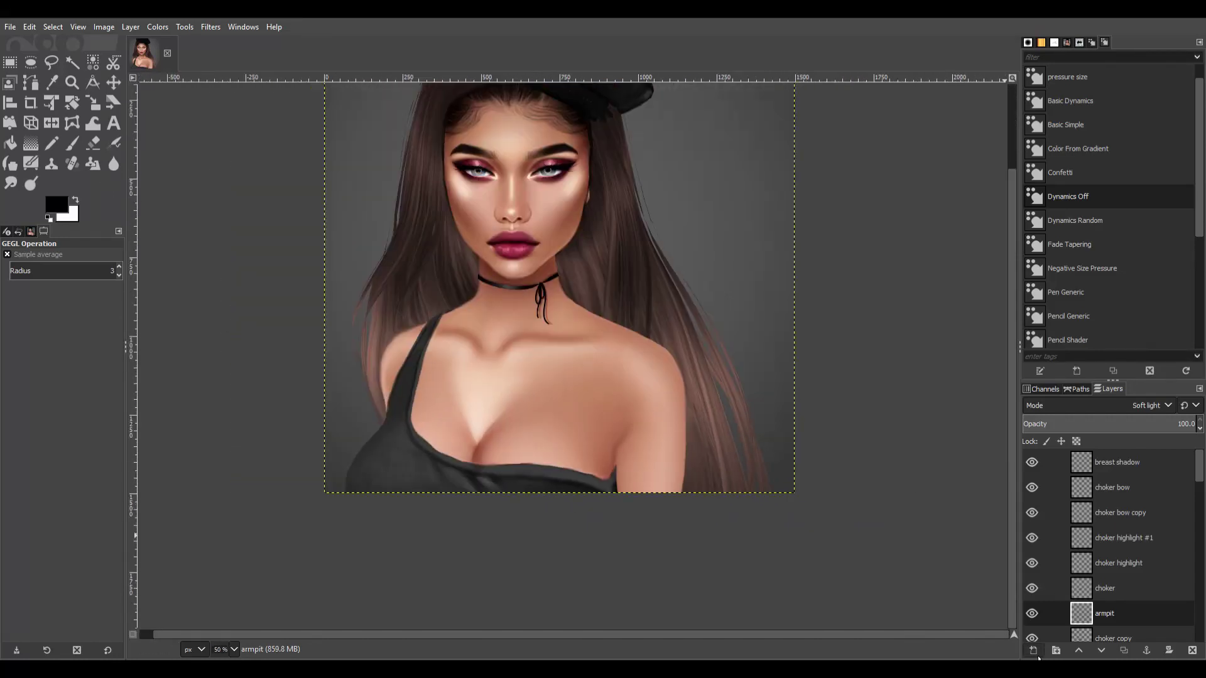
pyautogui.press('p')
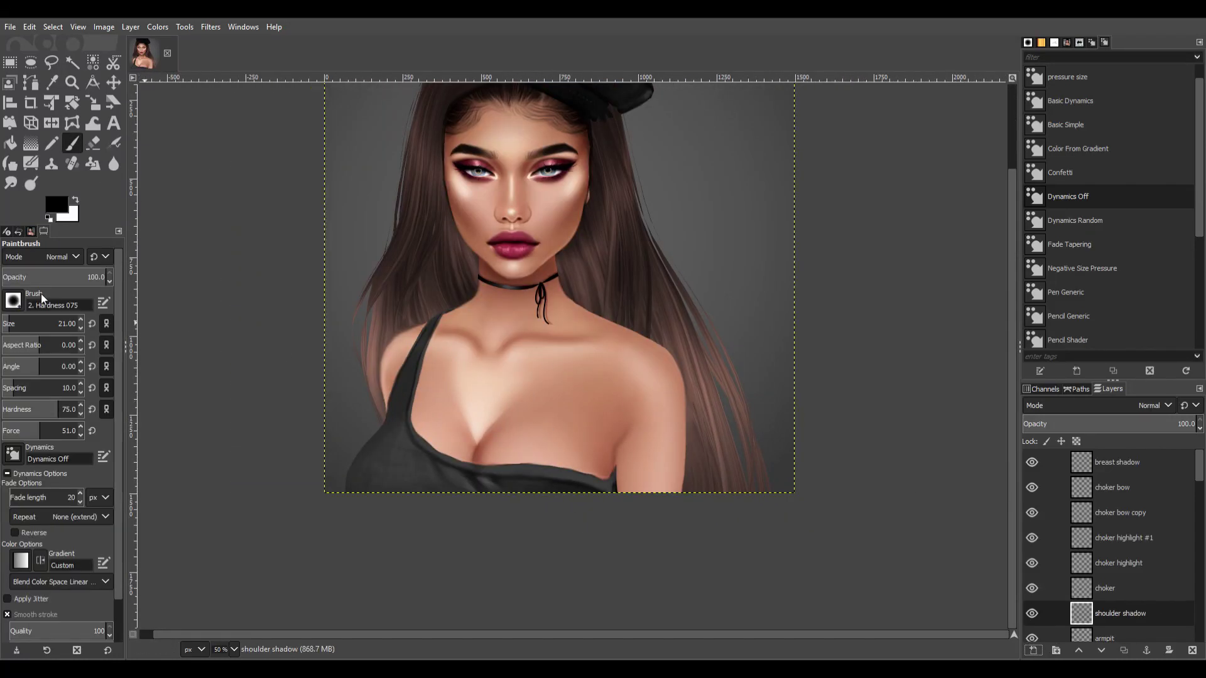
pyautogui.press('s')
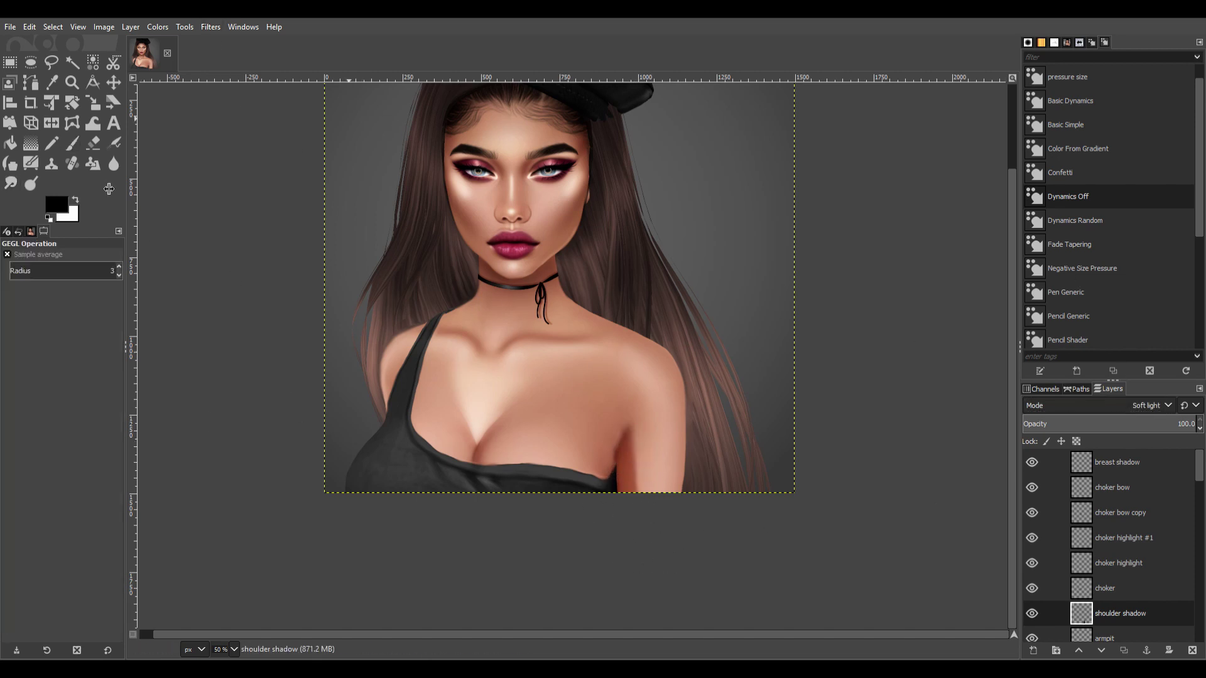
pyautogui.hotkey('ctrl', 'f')
pyautogui.scroll(2, 1011, 471)
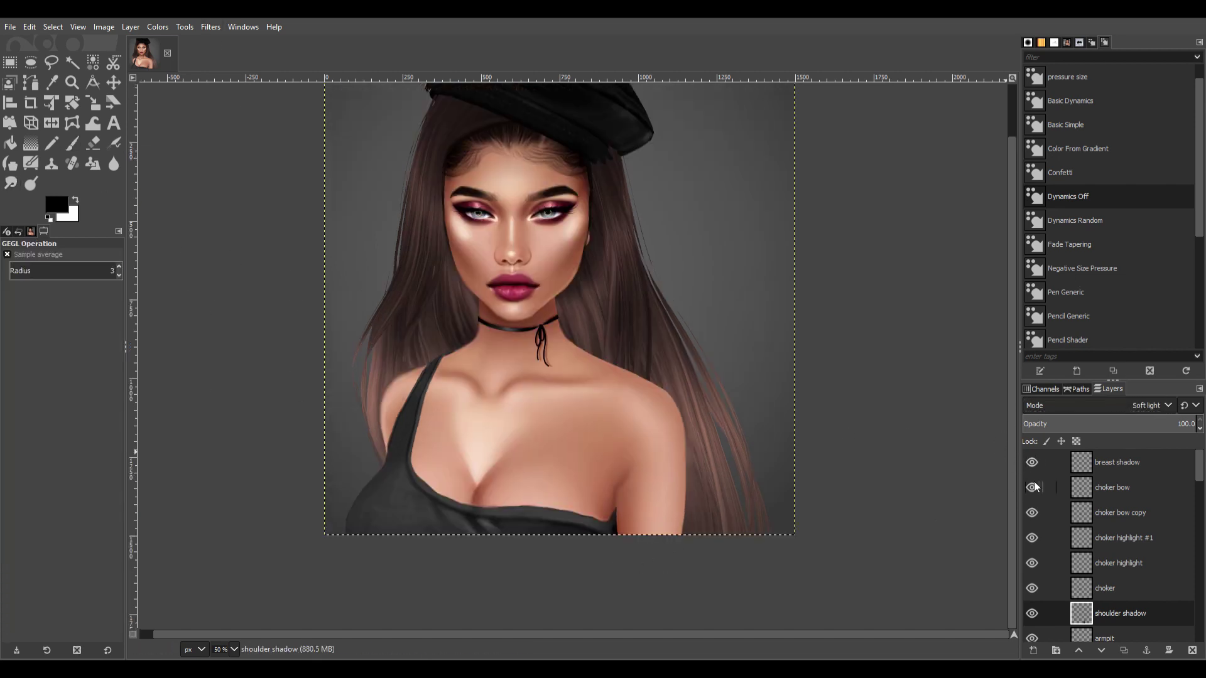
pyautogui.press('Home')
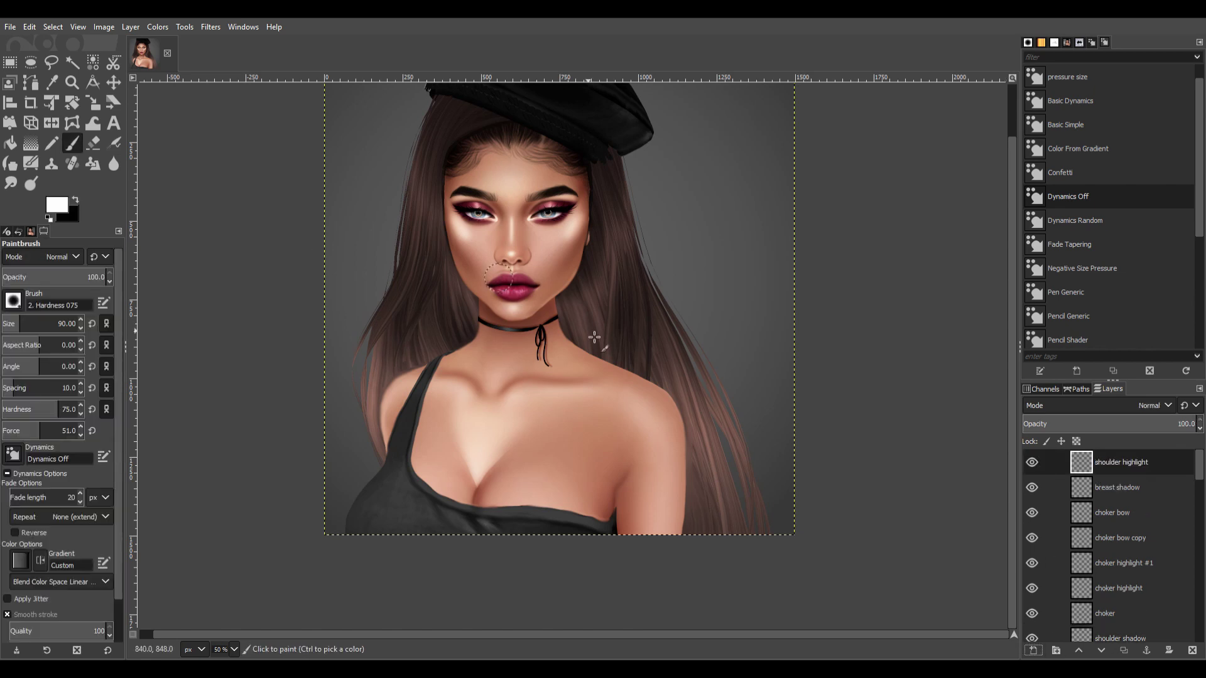
# Paint a soft white Soft light highlight down the right shoulder at 58.1 opacity.
pyautogui.click(654, 410)
pyautogui.moveTo(653, 415); pyautogui.dragTo(665, 521)
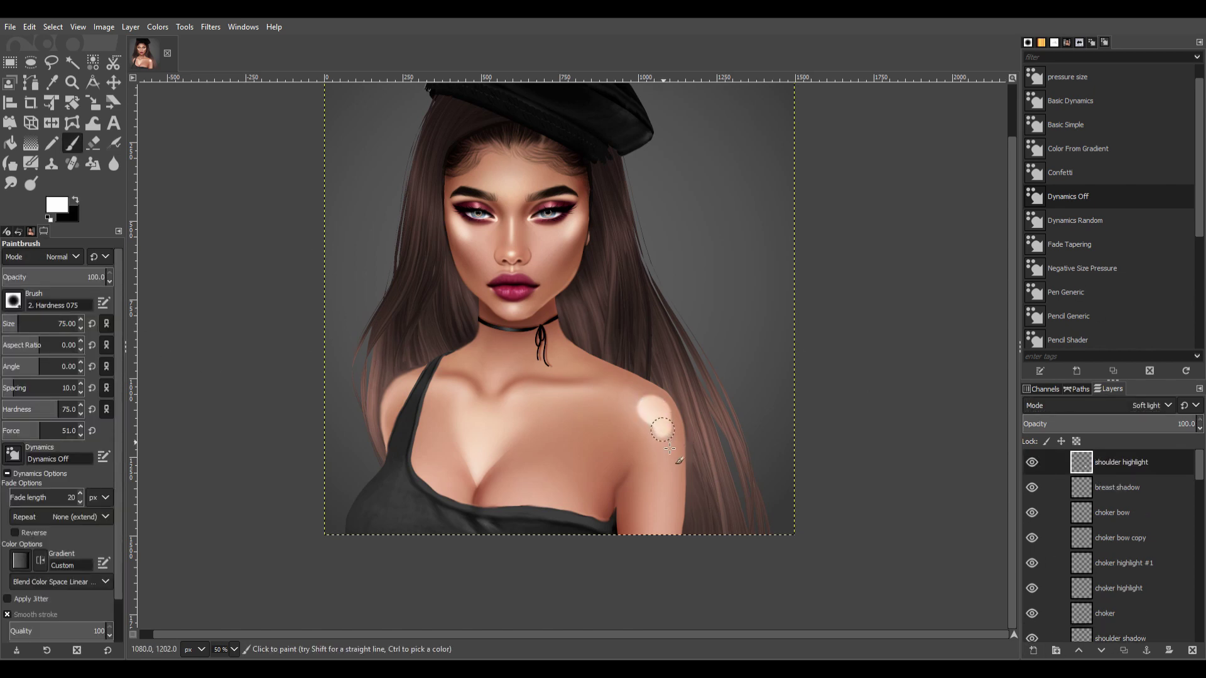
pyautogui.press('s')
pyautogui.moveTo(635, 395); pyautogui.dragTo(666, 465)
pyautogui.moveTo(1193, 423); pyautogui.dragTo(1124, 423)
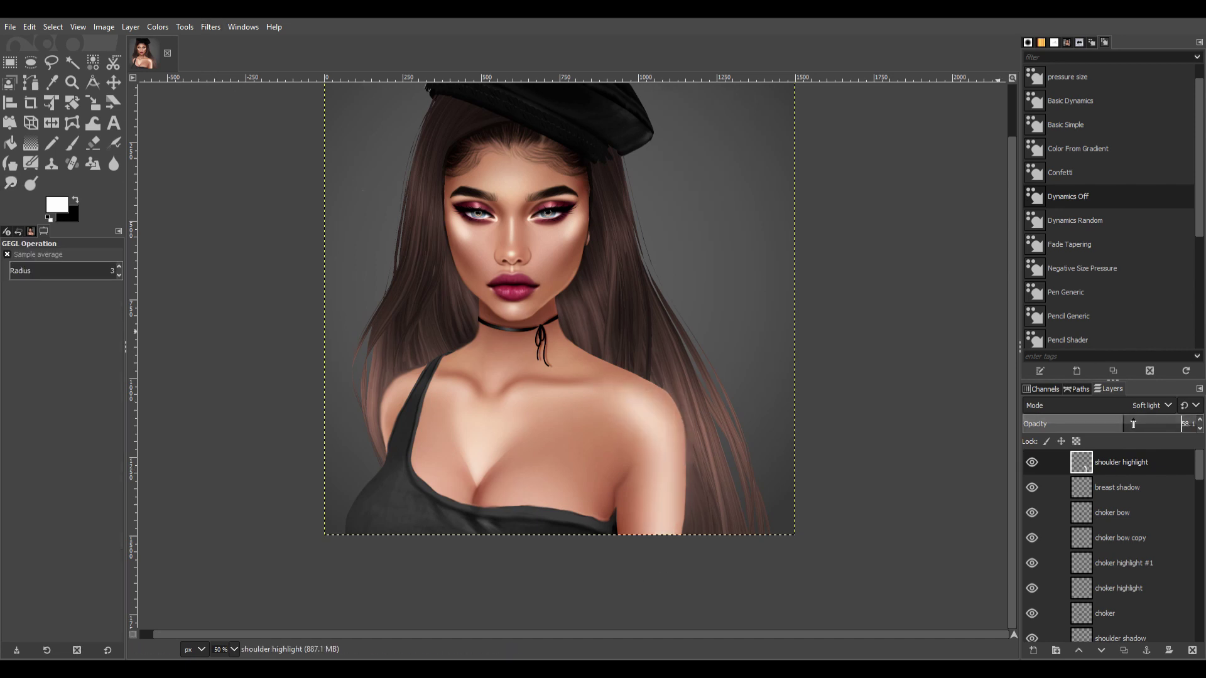
pyautogui.click(94, 143)
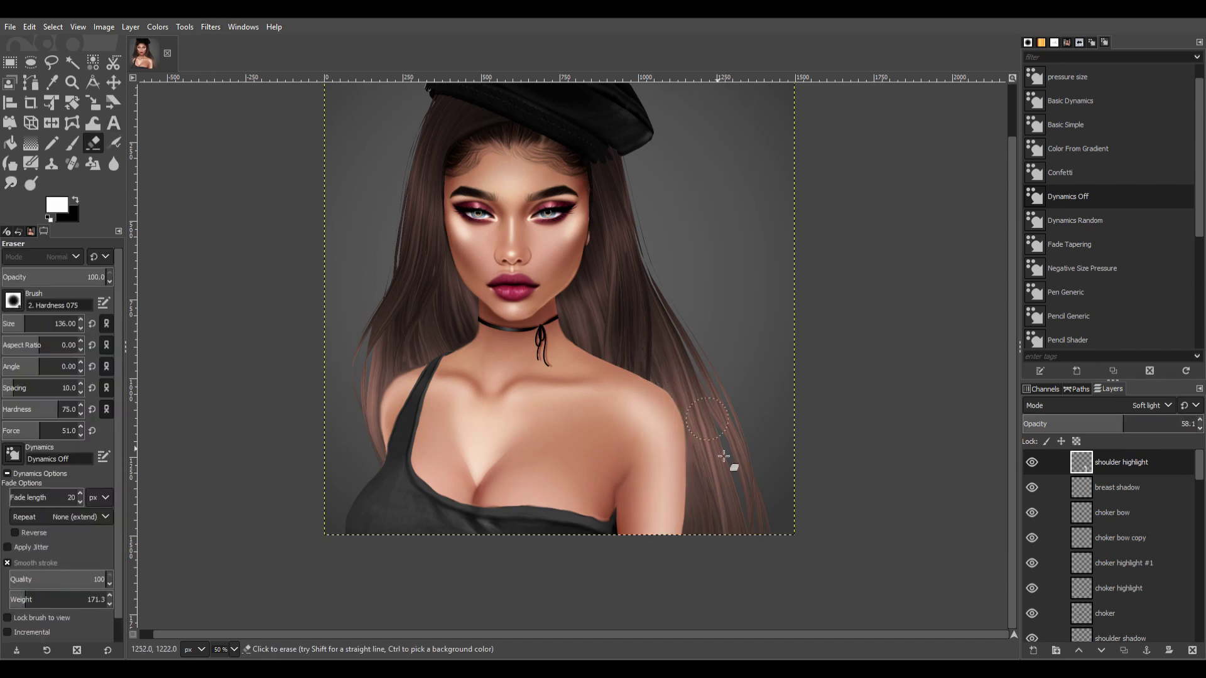
# Add a Soft light shoulder highlight line layer and set smudge strength to 86.1.
pyautogui.keyDown('shift'); pyautogui.click(1033, 650); pyautogui.keyUp('shift')
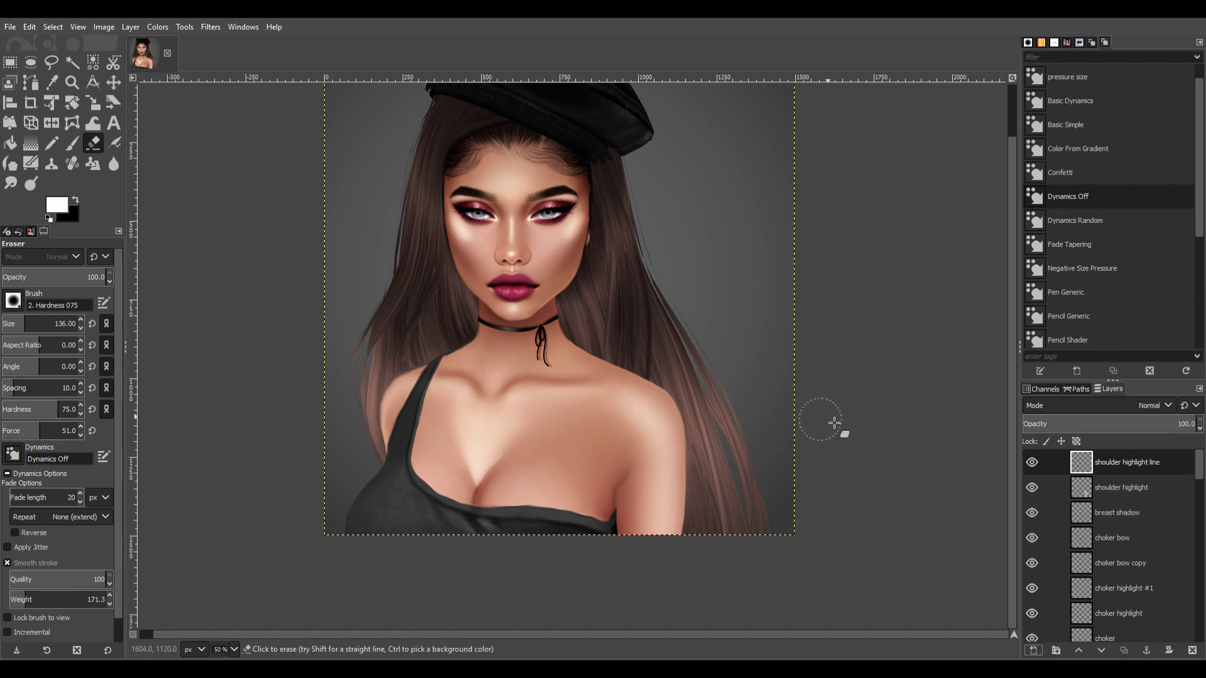
pyautogui.press('1')
pyautogui.press('p')
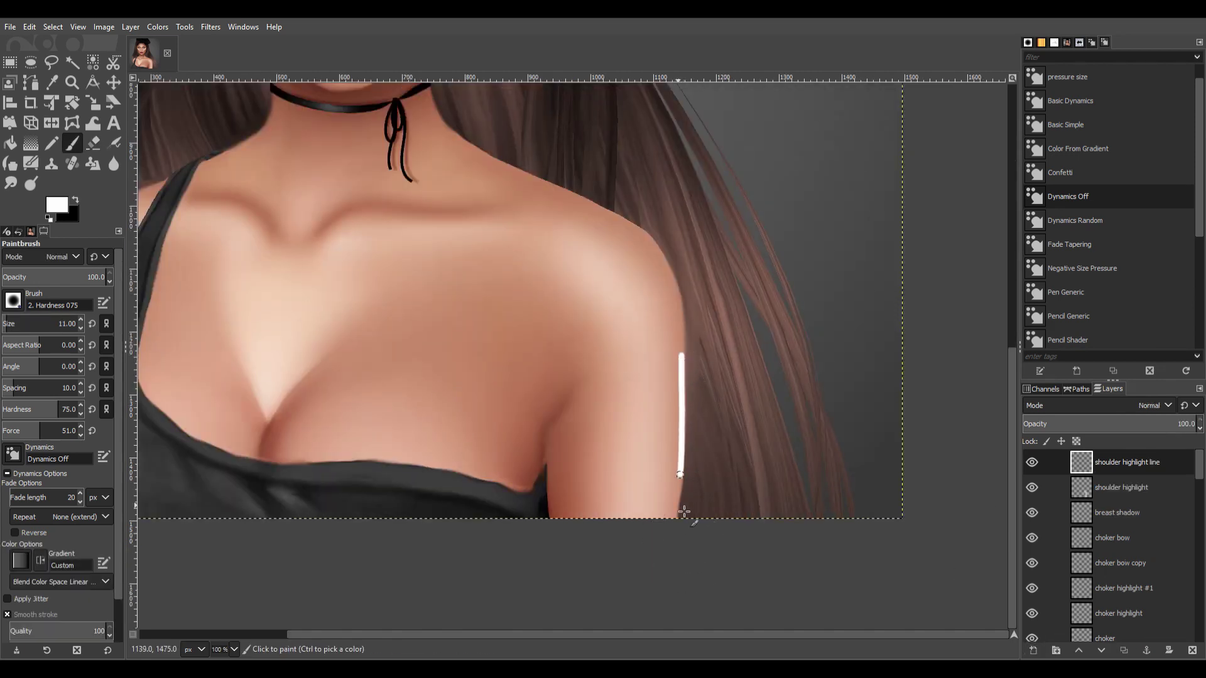
pyautogui.click(1152, 405)
pyautogui.click(1079, 279)
pyautogui.press('s')
pyautogui.click(90, 277)
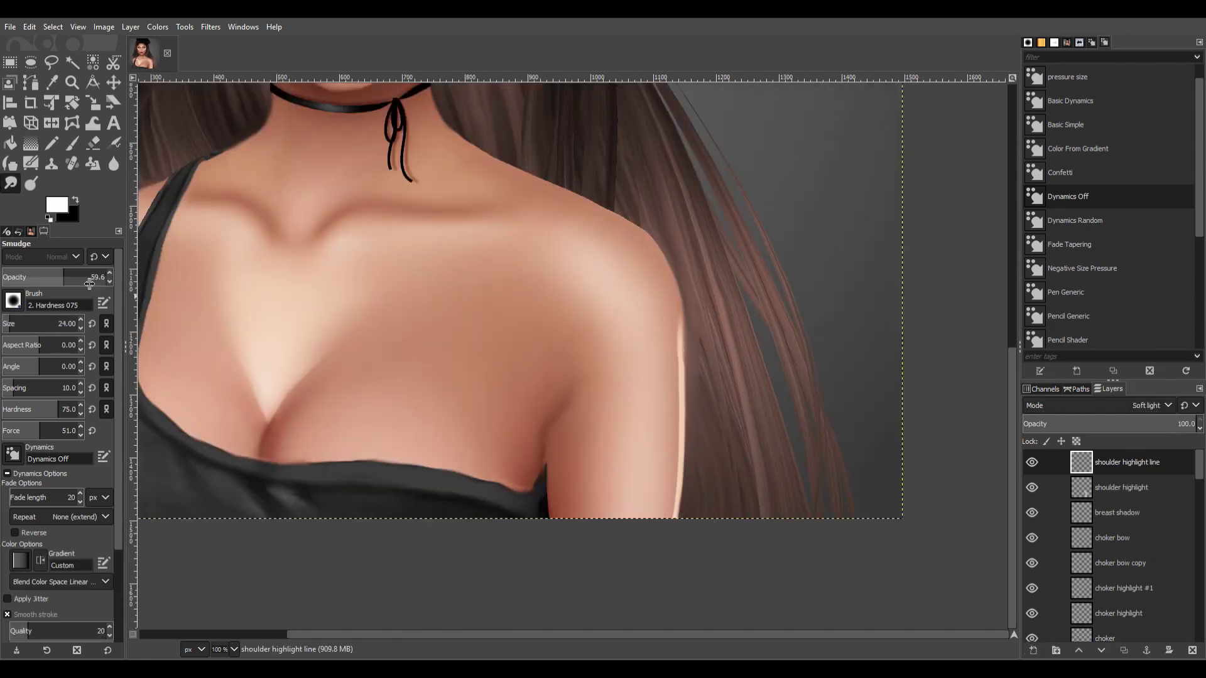
pyautogui.click(20, 323)
pyautogui.scroll(2, 20, 323)
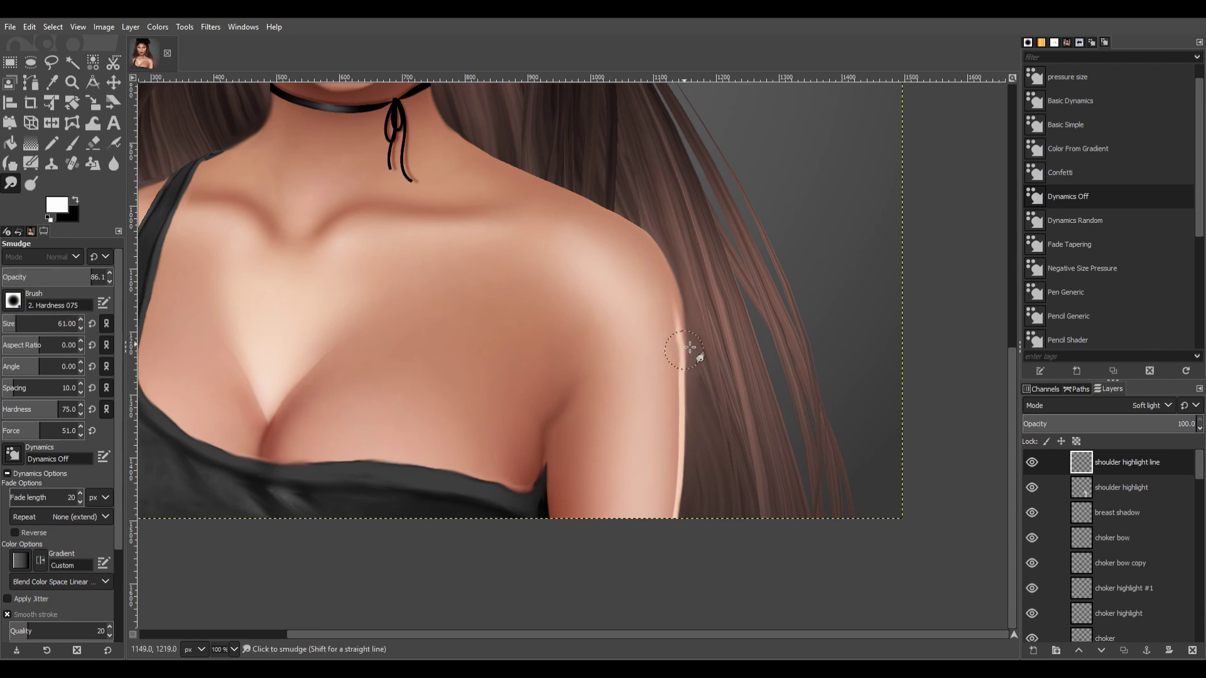
# Compare the shoulder highlight line on and off, then erase its excess.
pyautogui.press('-')
pyautogui.press('-')
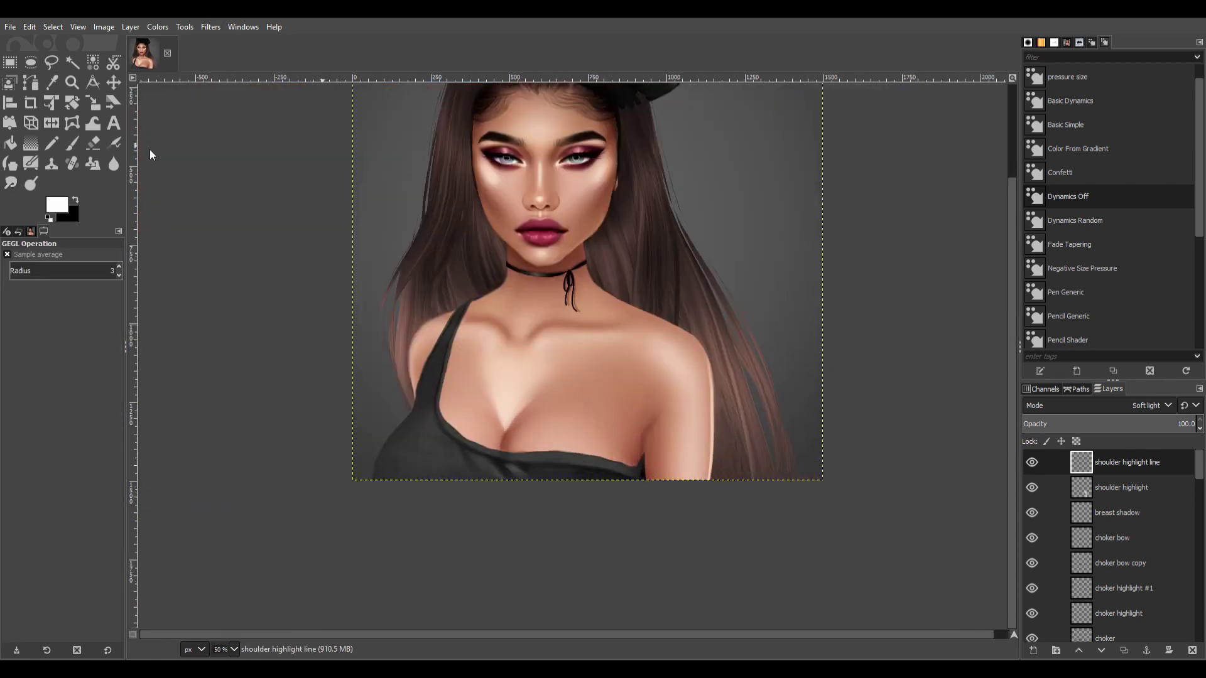
pyautogui.click(1032, 463)
pyautogui.click(1031, 462)
pyautogui.scroll(-2, 257, 251)
pyautogui.scroll(3, 231, 116)
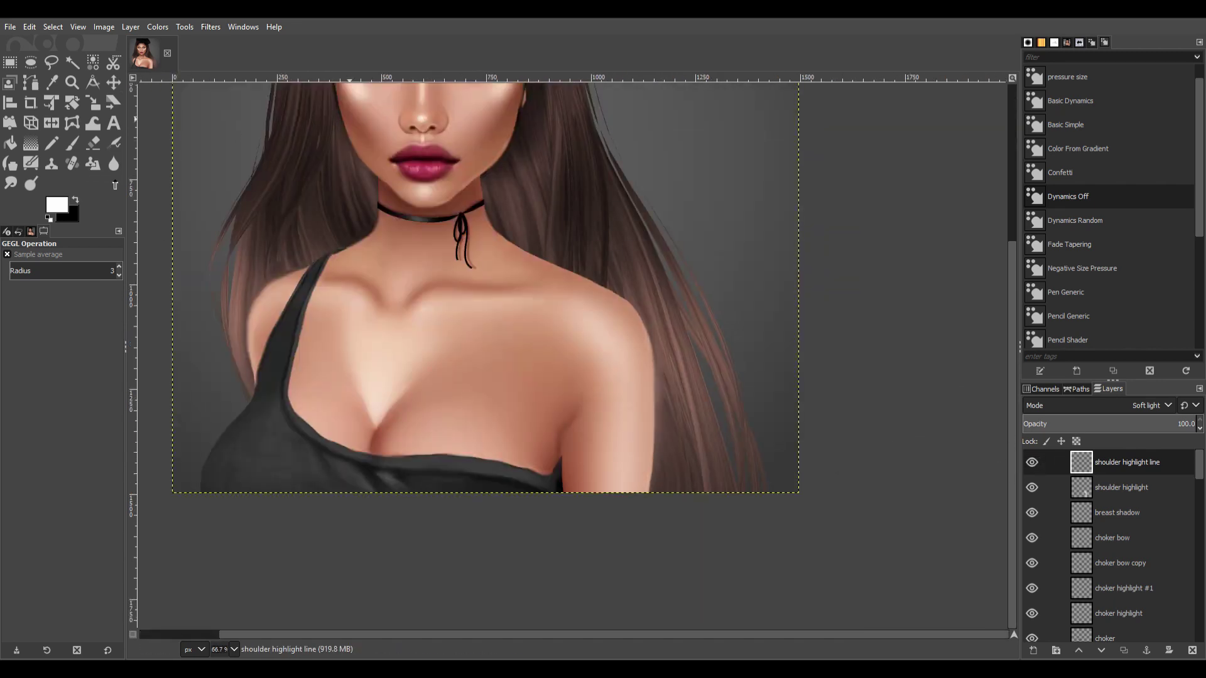
pyautogui.scroll(-2, 276, 267)
pyautogui.scroll(3, 651, 490)
pyautogui.hotkey('shift', 'e')
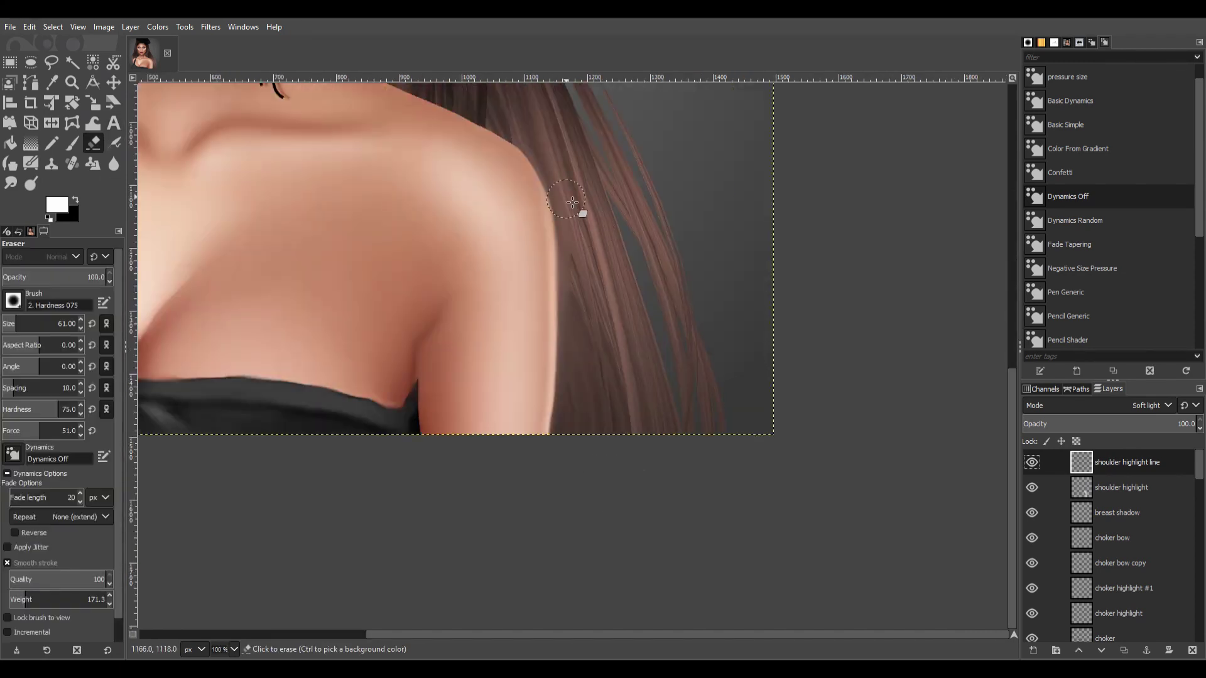
pyautogui.scroll(-3, 534, 452)
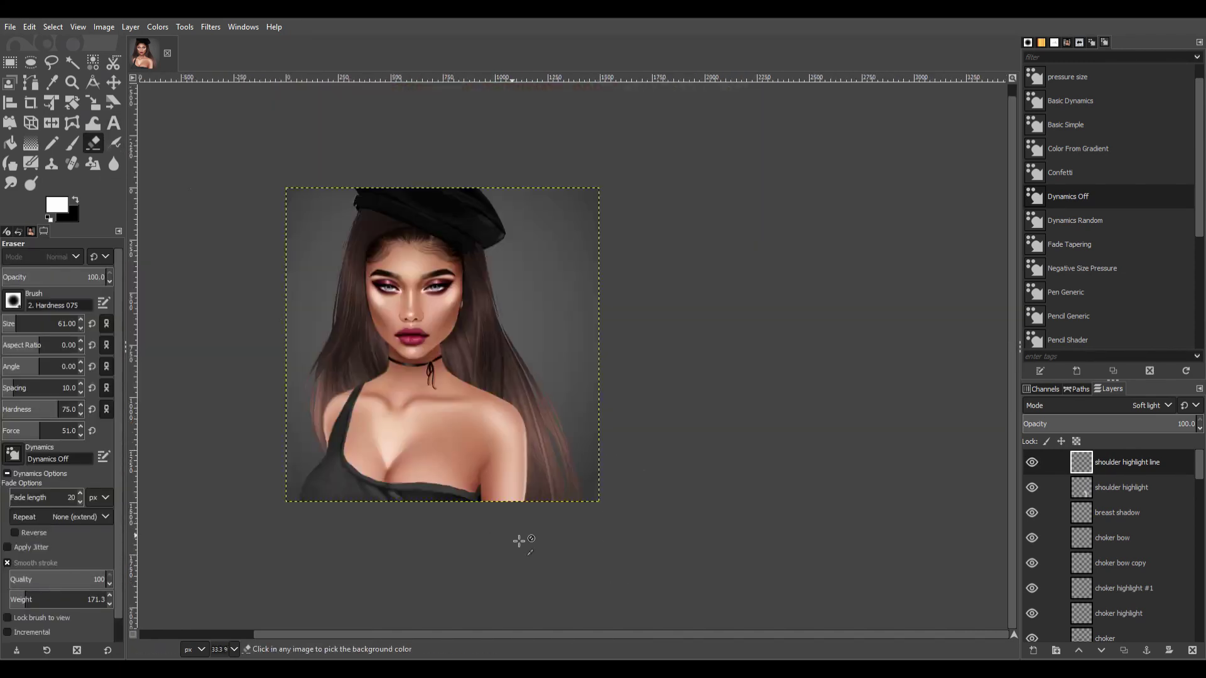
pyautogui.scroll(3, 426, 528)
pyautogui.scroll(-2, 879, 565)
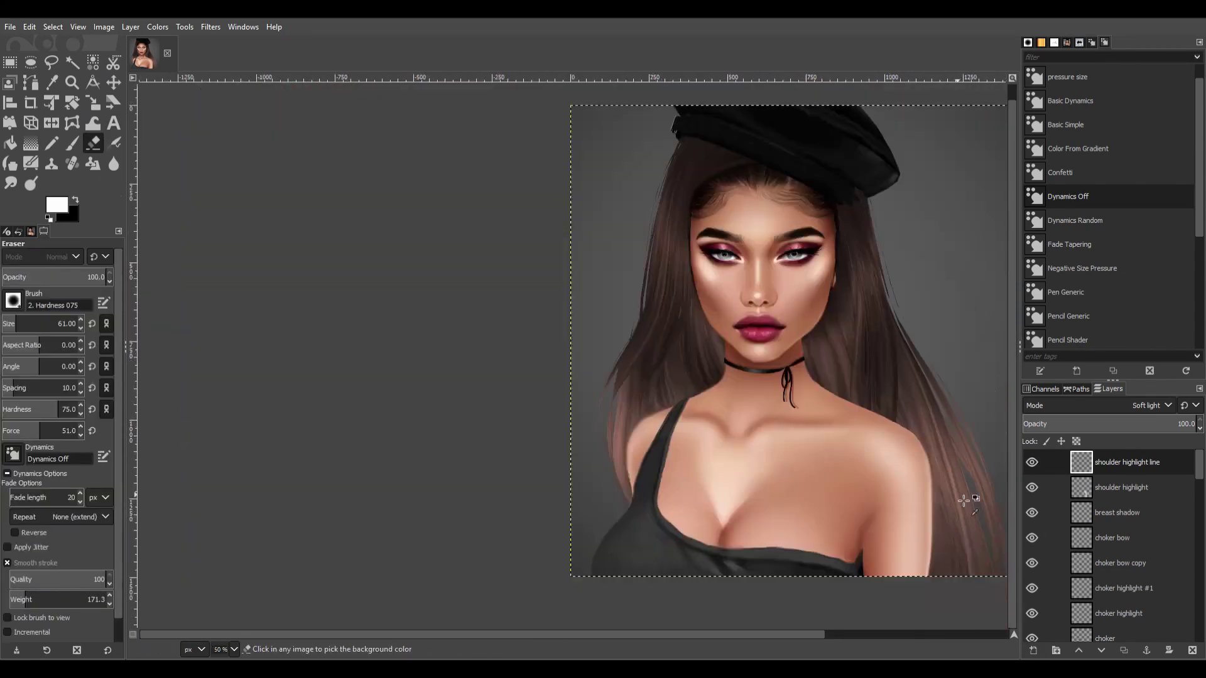
pyautogui.scroll(-1, 759, 614)
pyautogui.scroll(1, 759, 614)
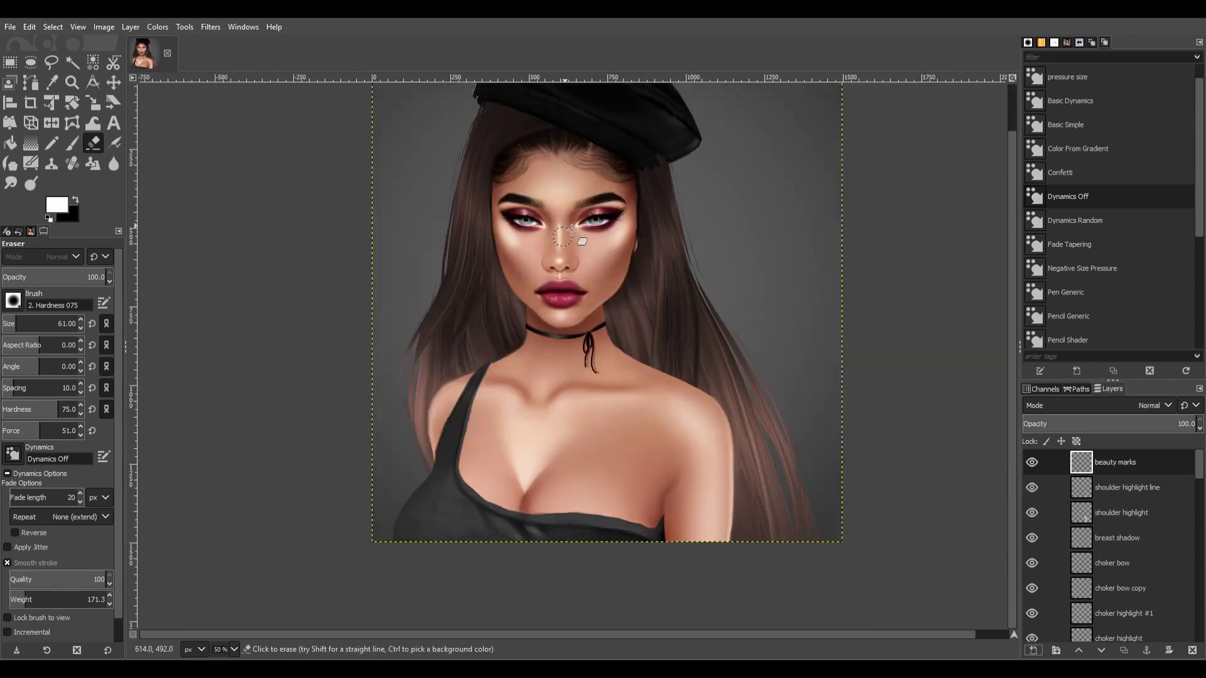
# Add a beauty marks layer and set up the paintbrush with black.
pyautogui.press('1')
pyautogui.press('p')
pyautogui.press('x')
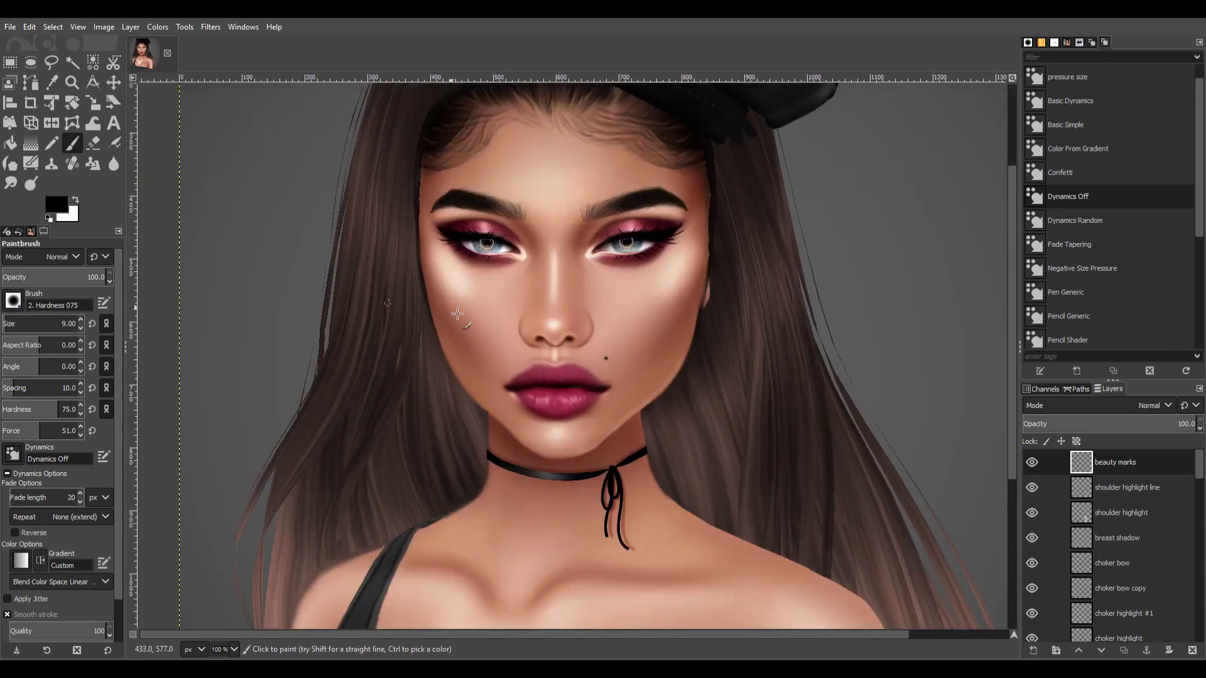
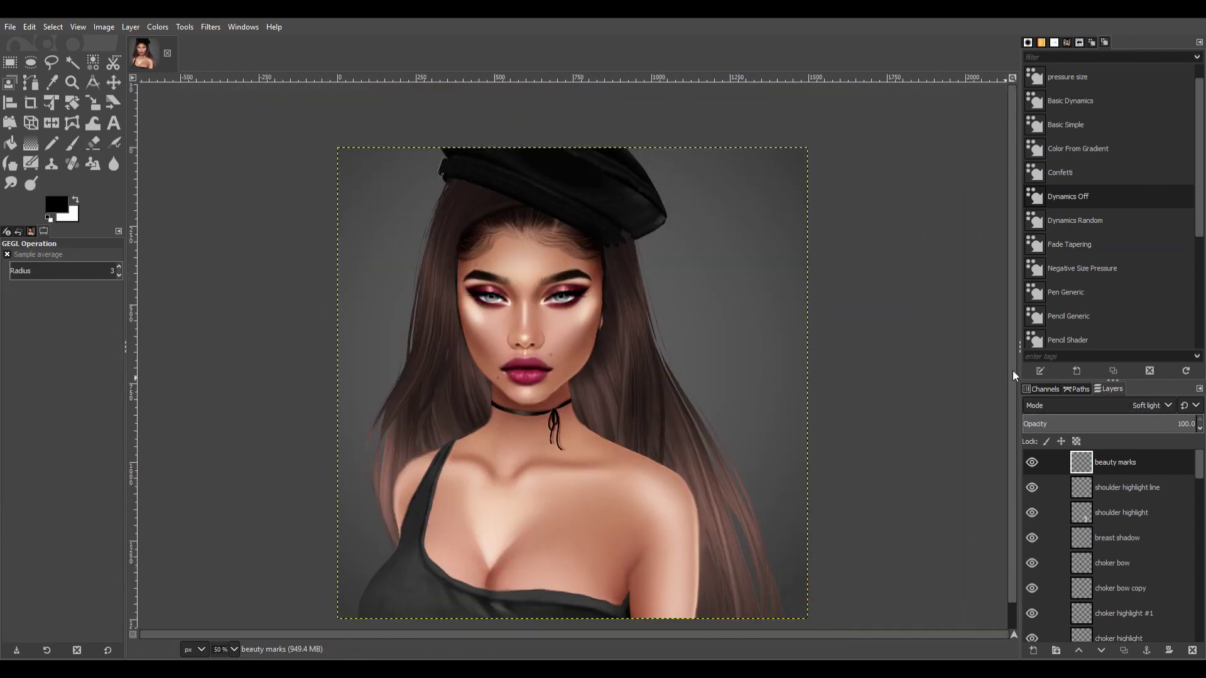
# At 100% zoom, darken the shoulder strap's outer edge and enlarge the brush slightly.
pyautogui.press('1')
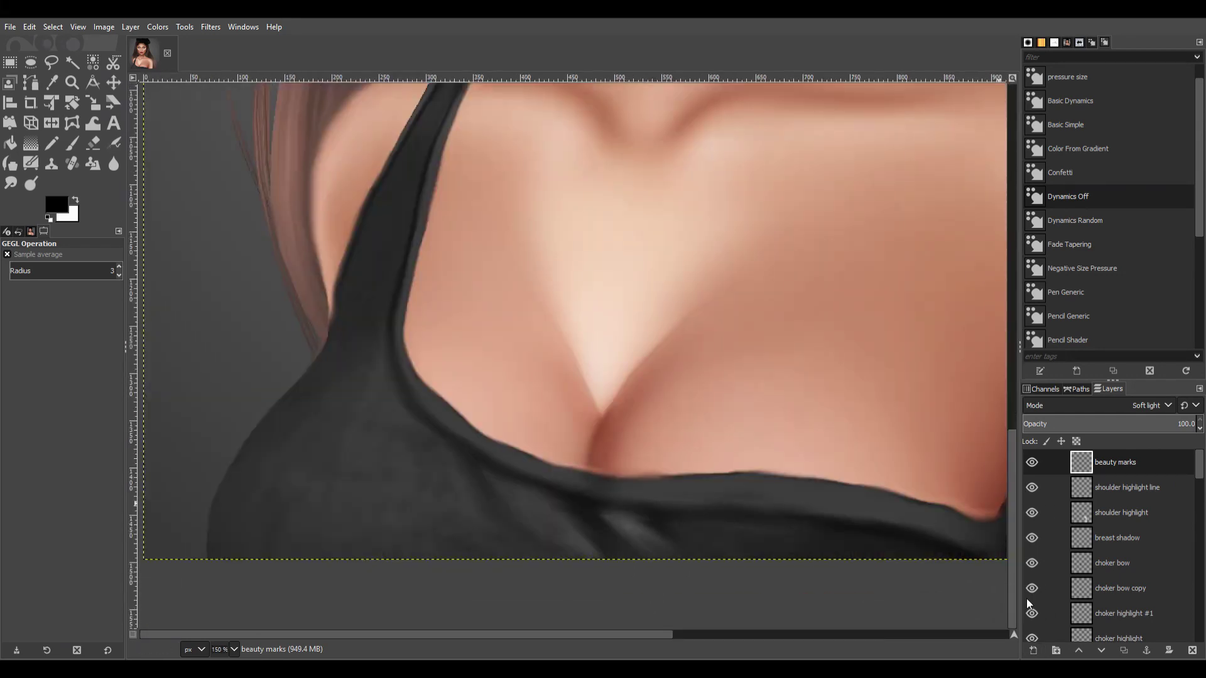
pyautogui.press('p')
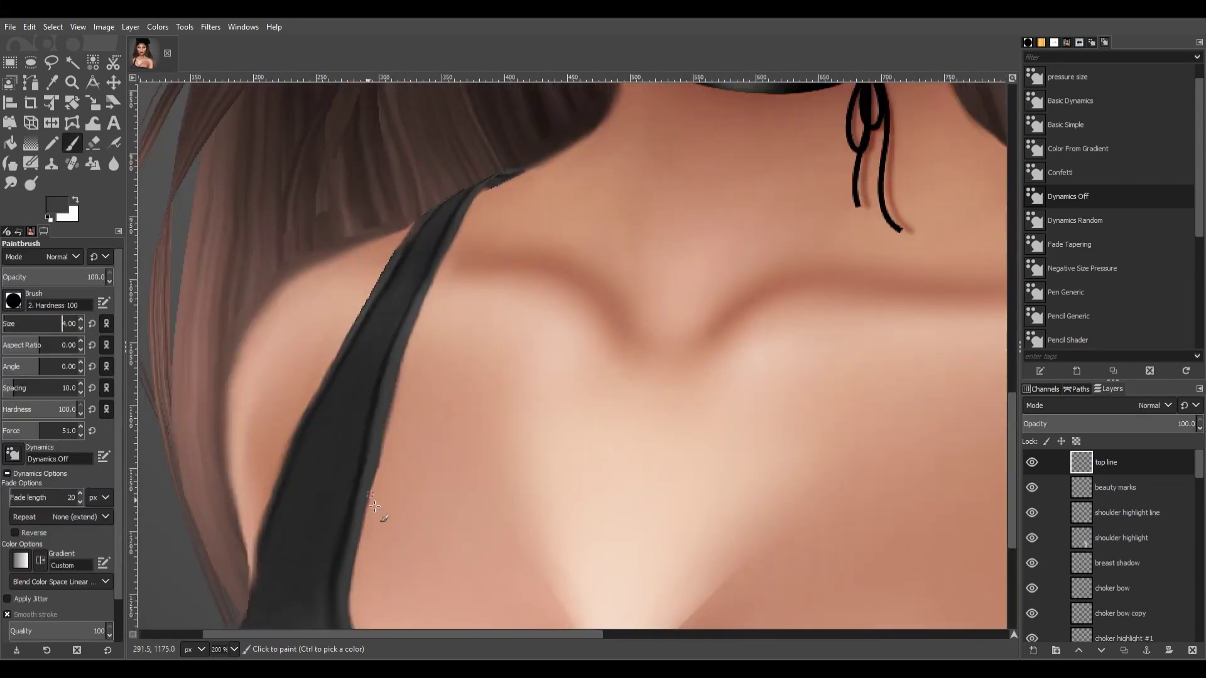
pyautogui.moveTo(367, 523); pyautogui.dragTo(399, 411)
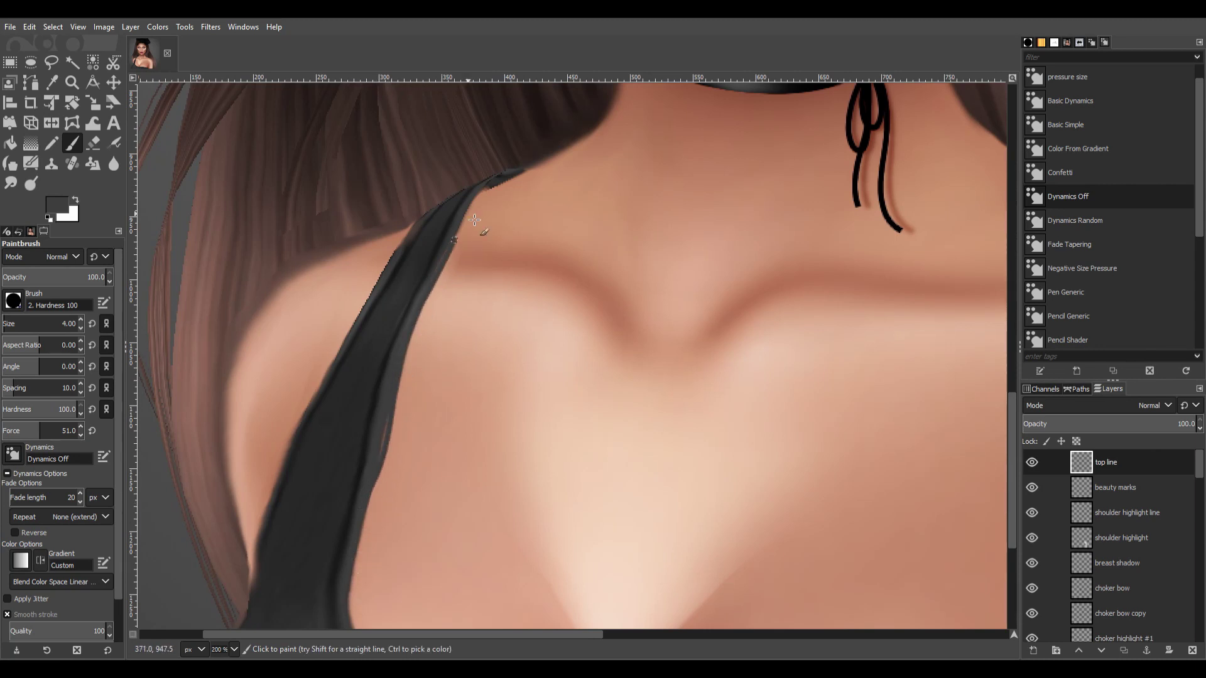
pyautogui.scroll(-5, 369, 236)
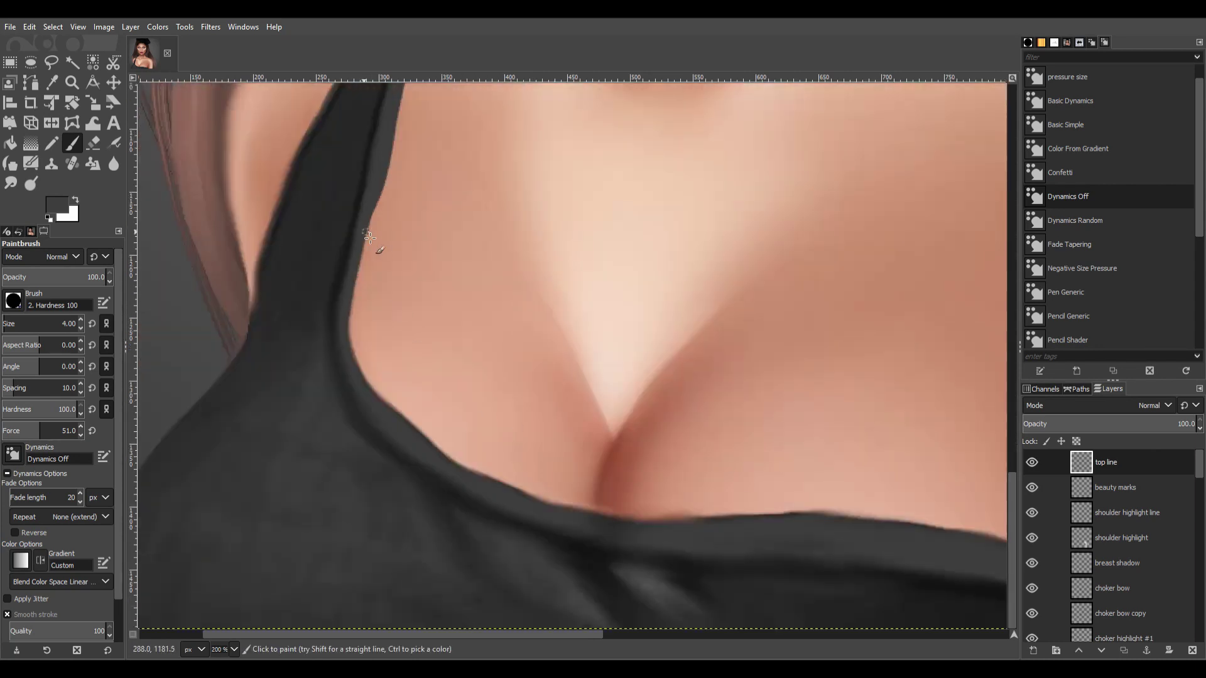
pyautogui.press(']')
pyautogui.press(']')
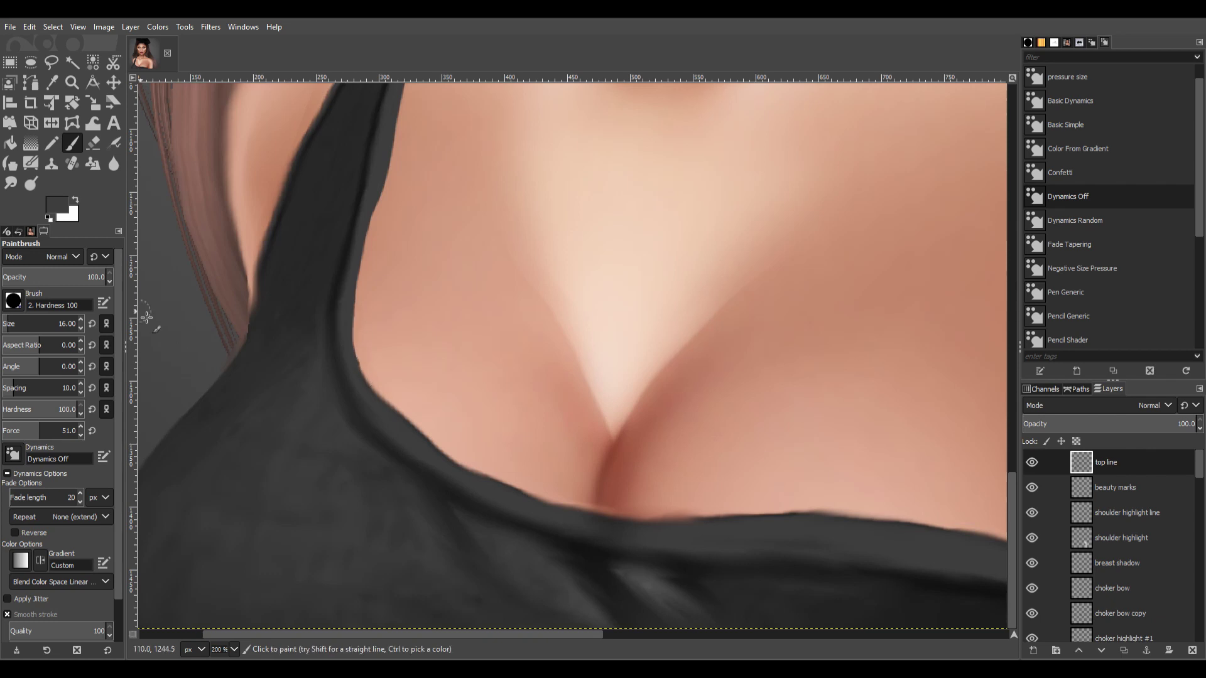
pyautogui.press(']')
# Paint dark outline strokes along the neckline and the strap's inner edge.
pyautogui.moveTo(512, 490); pyautogui.dragTo(736, 529)
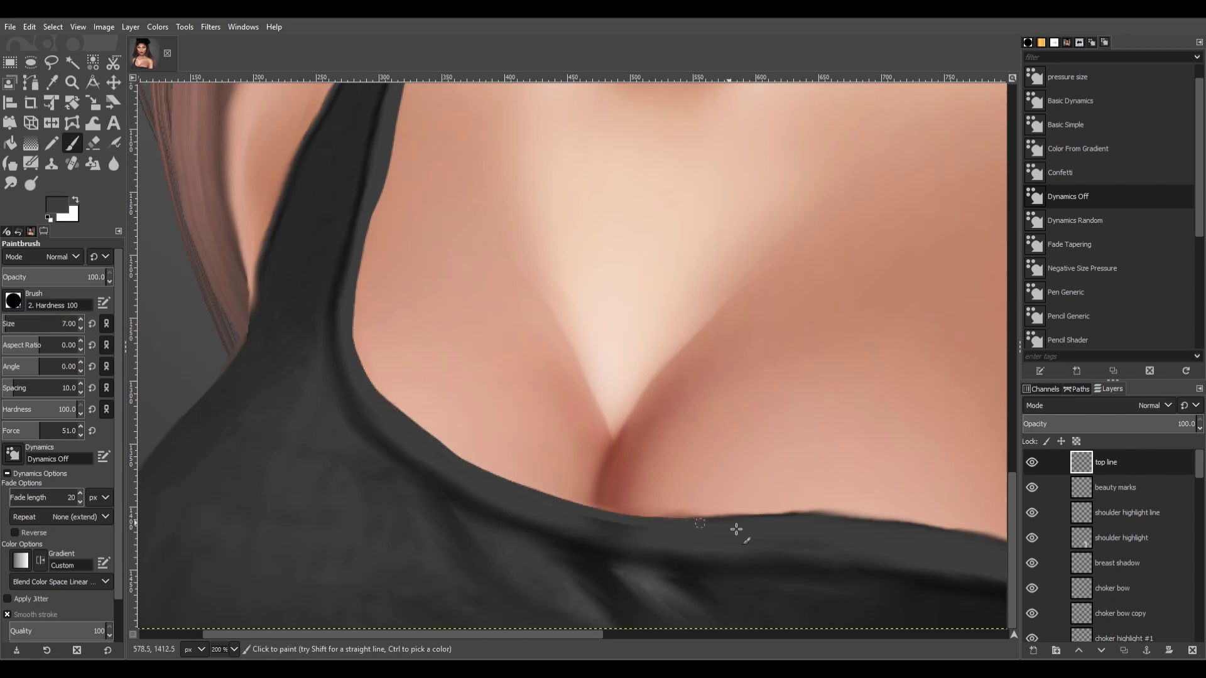
pyautogui.moveTo(544, 634); pyautogui.dragTo(654, 634)
pyautogui.moveTo(572, 518)
pyautogui.mouseDown()
pyautogui.moveTo(836, 554)
pyautogui.moveTo(911, 582)
pyautogui.mouseUp()
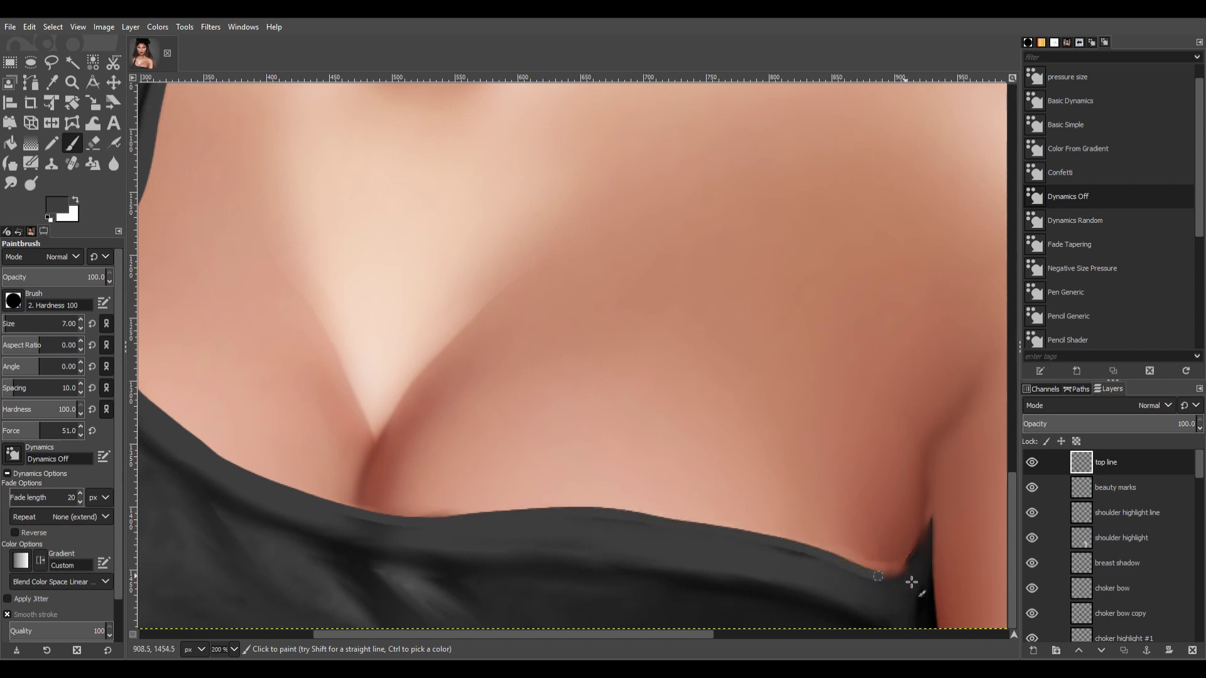
pyautogui.scroll(-3, 940, 515)
pyautogui.scroll(4, 490, 379)
pyautogui.moveTo(748, 152); pyautogui.dragTo(561, 561)
pyautogui.scroll(-4, 561, 561)
pyautogui.scroll(3, 703, 257)
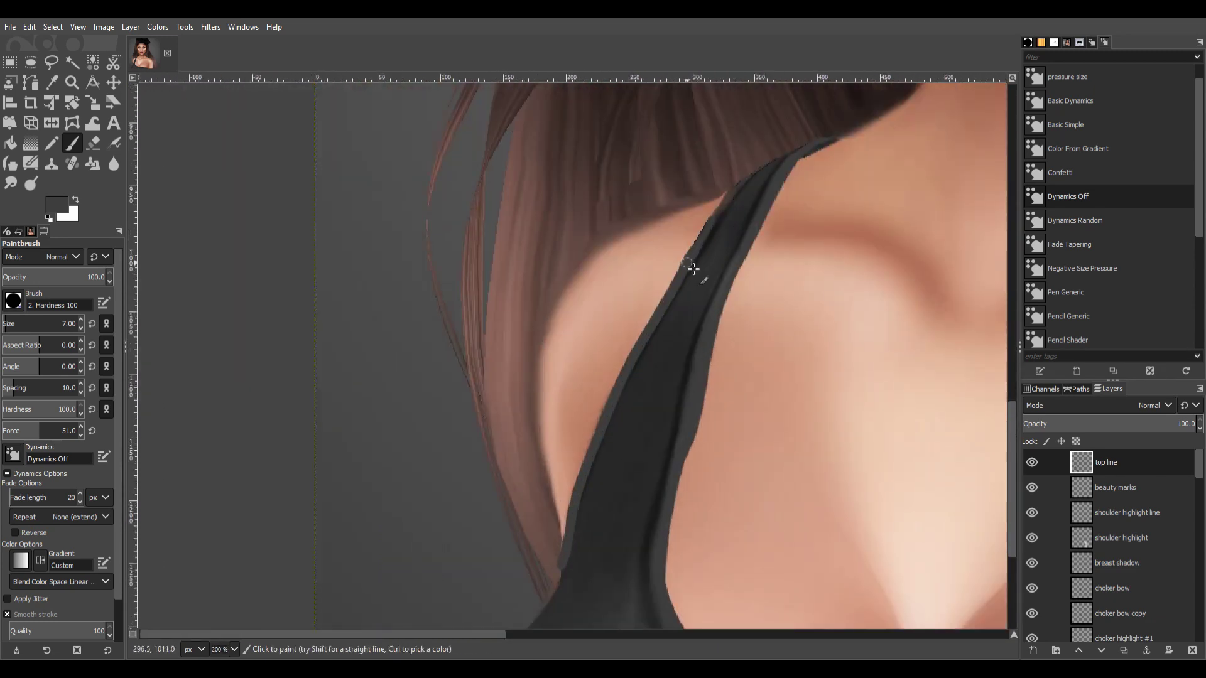
# Erase stray paint along the strap edge and select the beauty marks layer.
pyautogui.hotkey('shift', 'e')
pyautogui.moveTo(727, 188); pyautogui.dragTo(554, 552)
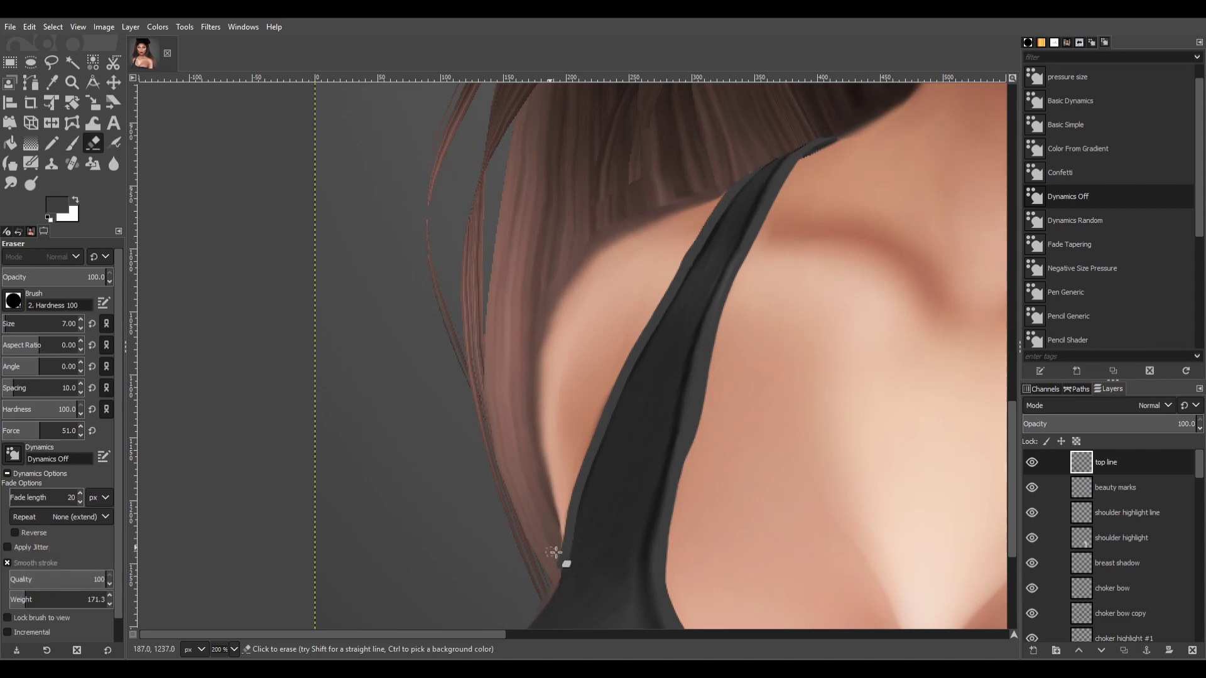
pyautogui.scroll(-4, 905, 452)
pyautogui.scroll(2, 896, 517)
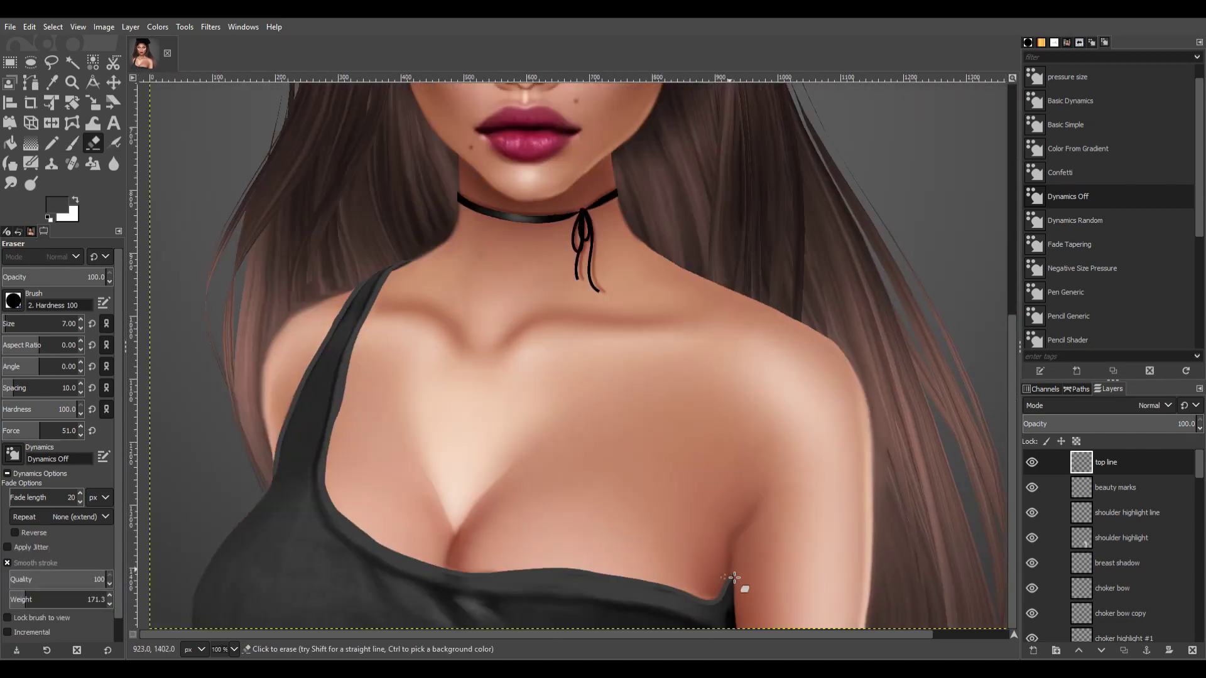
pyautogui.scroll(-1, 733, 605)
pyautogui.scroll(-1, 753, 605)
pyautogui.scroll(2, 780, 606)
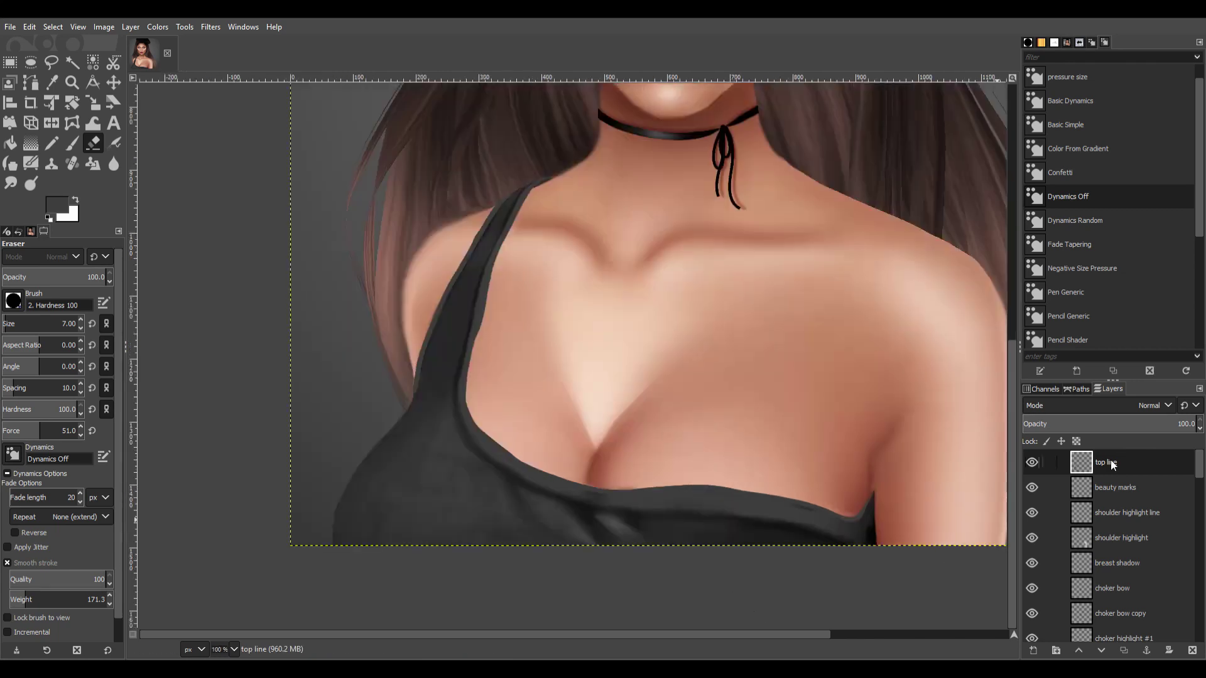
pyautogui.click(1115, 487)
# Add a 'top shadow' layer and paint black shadow along the strap and neckline.
pyautogui.keyDown('shift'); pyautogui.click(1033, 650); pyautogui.keyUp('shift')
pyautogui.press('p')
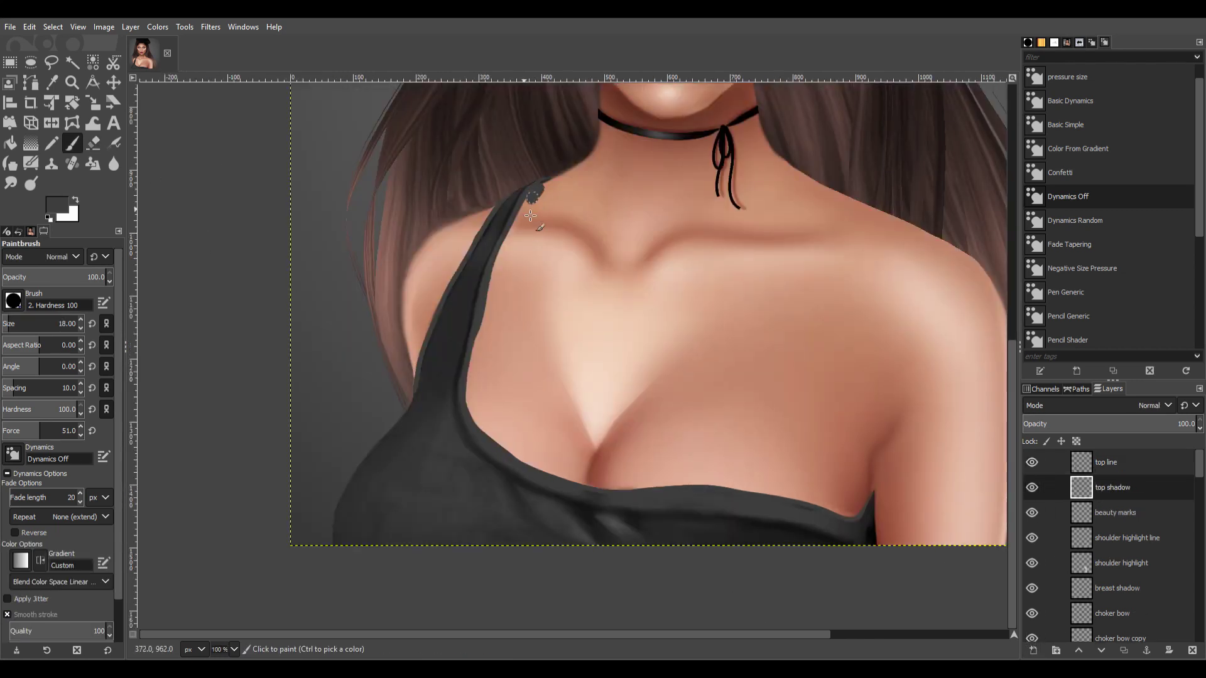
pyautogui.click(48, 218)
pyautogui.moveTo(539, 188); pyautogui.dragTo(468, 394)
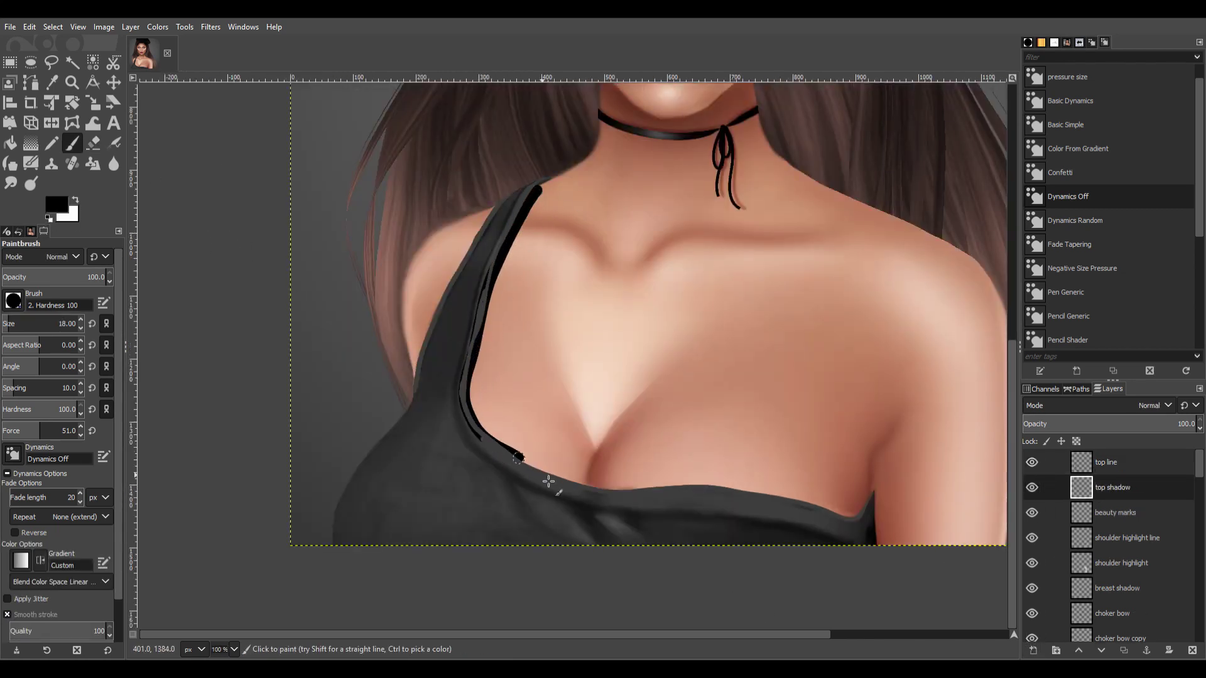
pyautogui.moveTo(548, 481); pyautogui.dragTo(873, 520)
# Set the top shadow layer to Soft light mode at about 73.3% opacity.
pyautogui.click(1149, 405)
pyautogui.click(1090, 274)
pyautogui.moveTo(1105, 428); pyautogui.dragTo(937, 412)
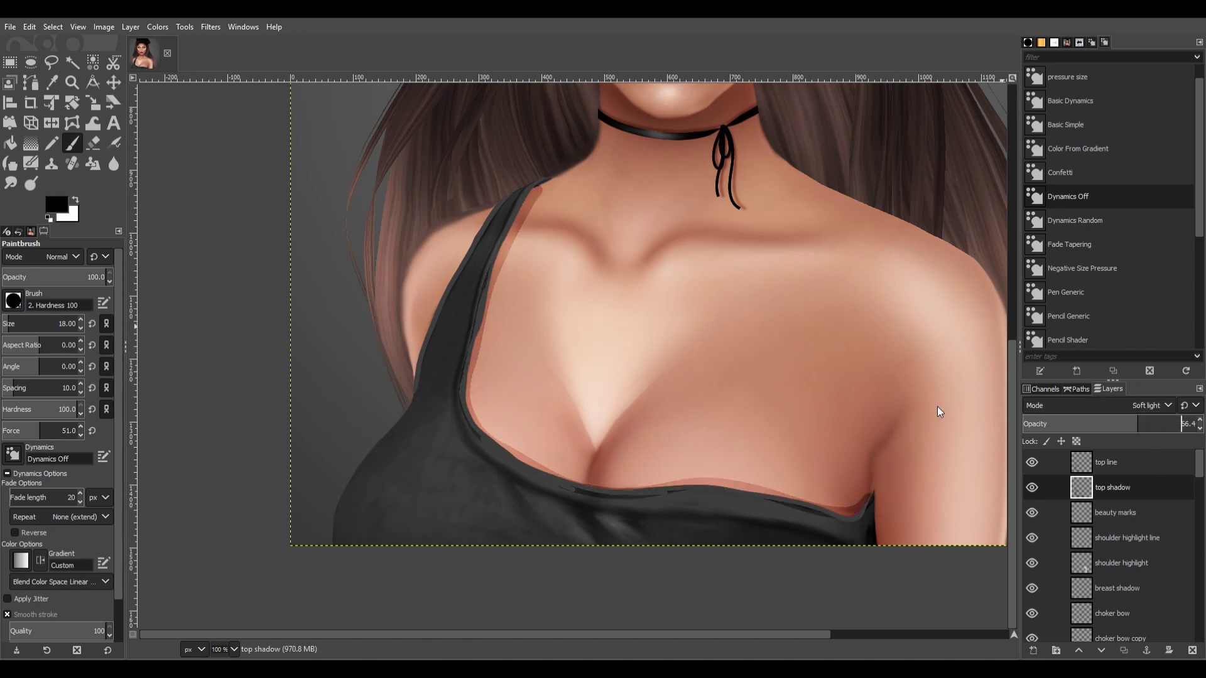
pyautogui.press('s')
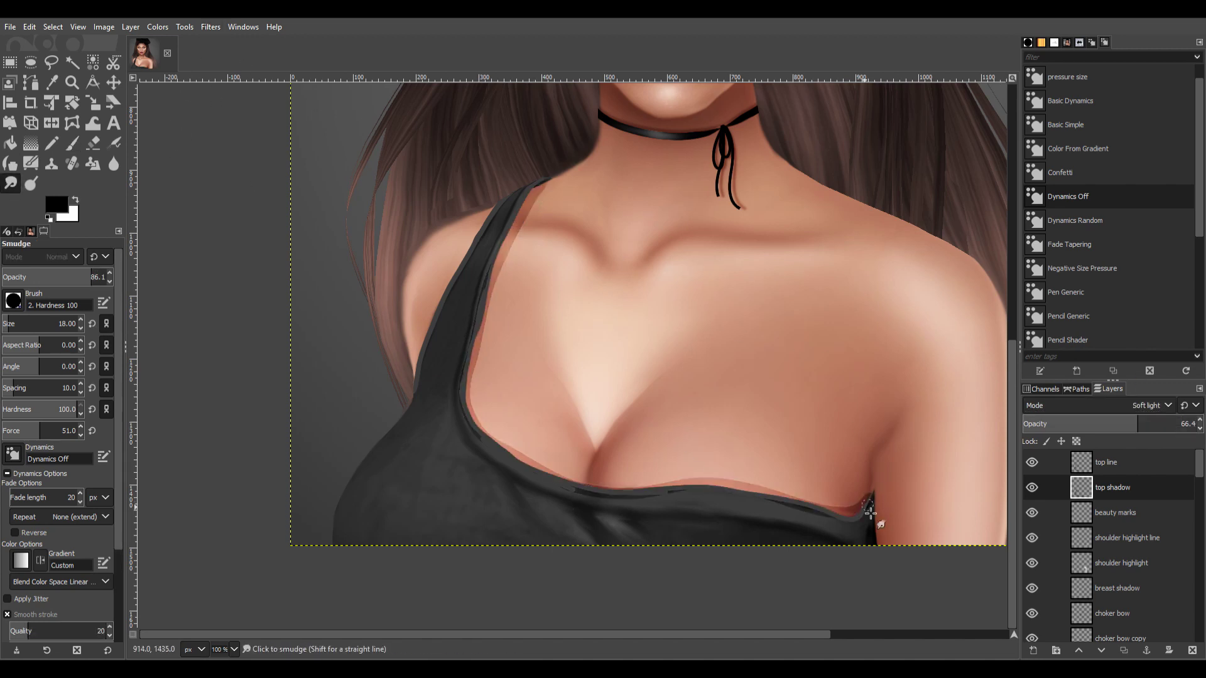
pyautogui.click(1161, 424)
pyautogui.scroll(-1, 950, 412)
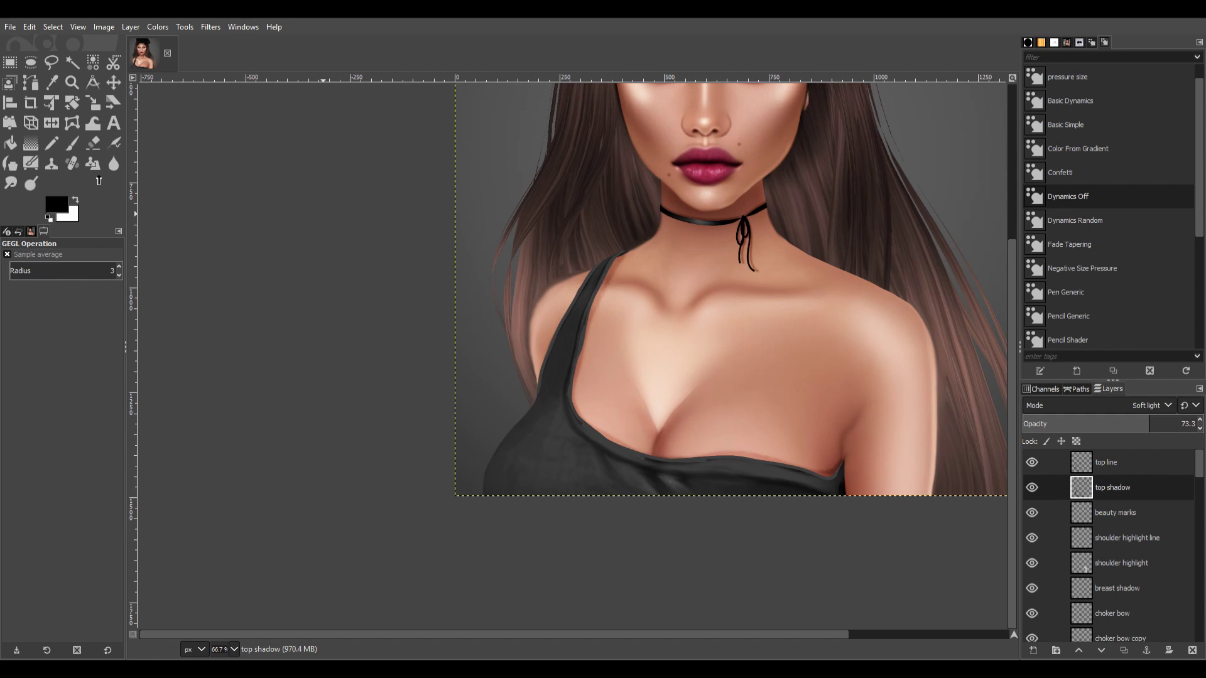
# Erase excess shadow along the top's upper edge and smudge it to soften.
pyautogui.click(92, 143)
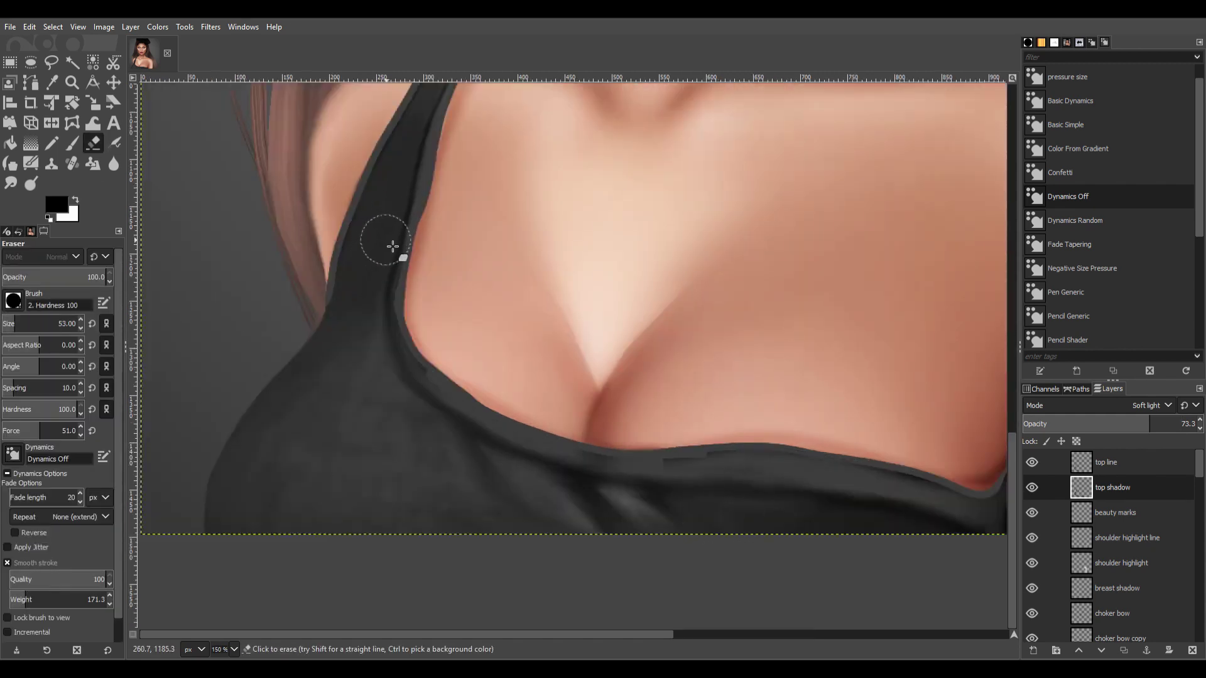
pyautogui.moveTo(616, 482); pyautogui.dragTo(746, 479)
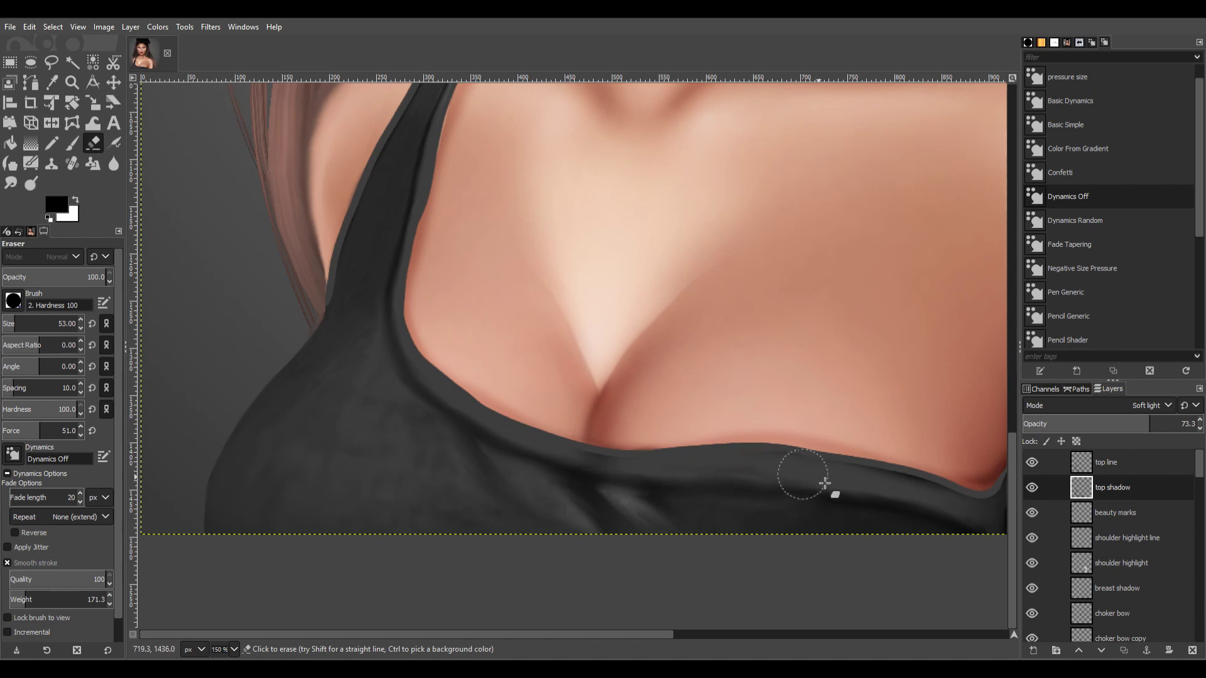
pyautogui.moveTo(661, 634); pyautogui.dragTo(751, 635)
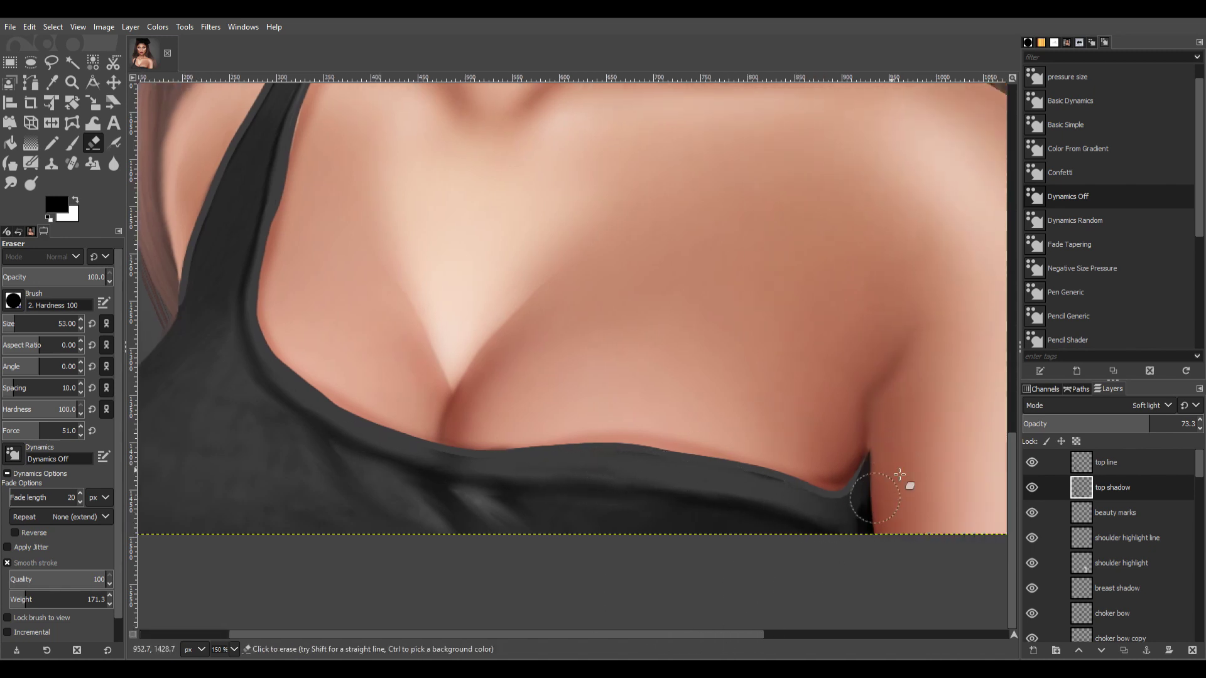
pyautogui.hotkey('shift', 'ctrl', 'j')
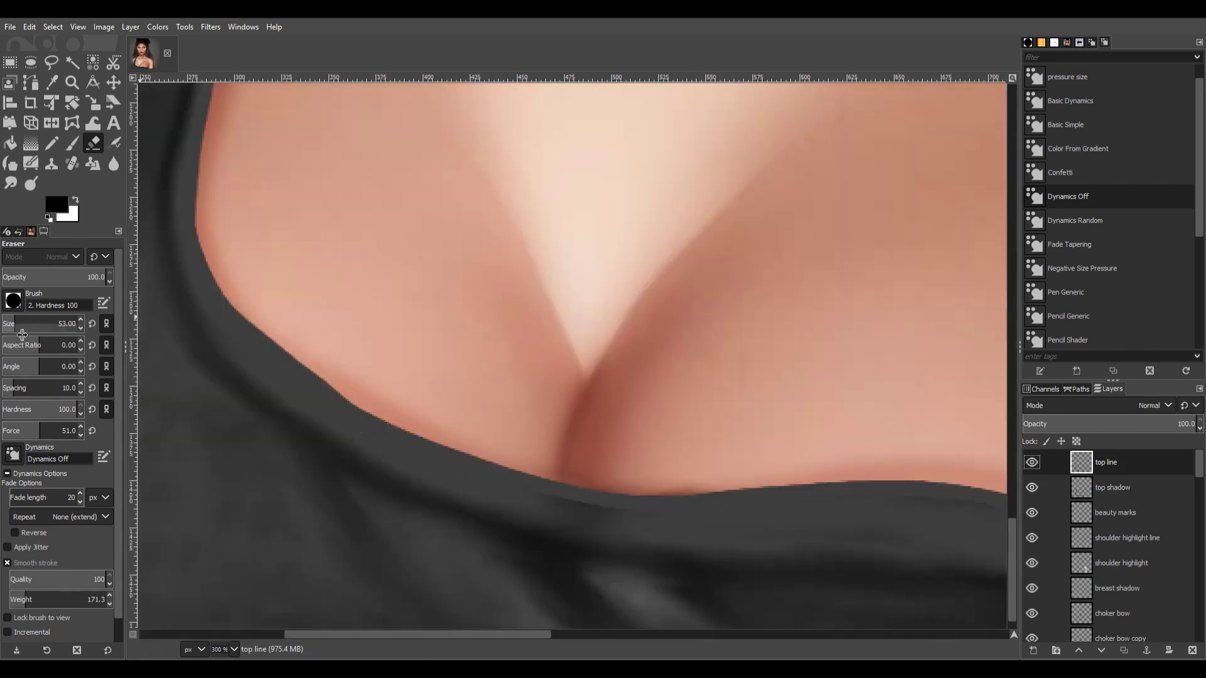
pyautogui.press('s')
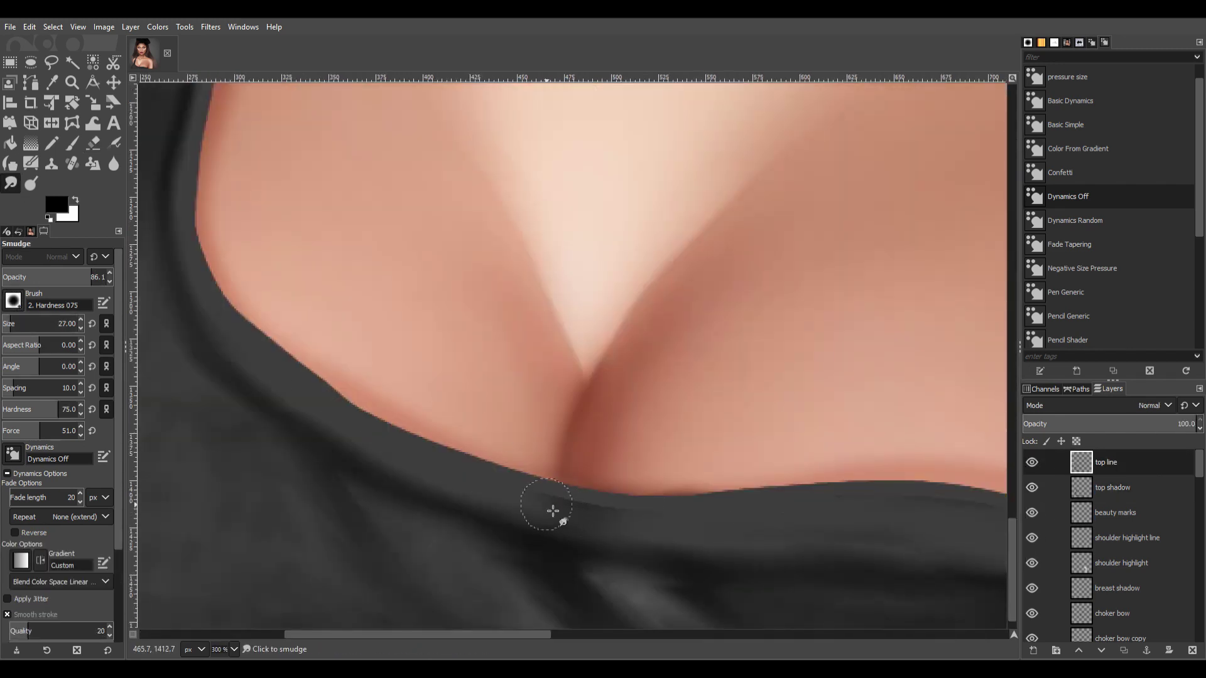
pyautogui.moveTo(537, 634); pyautogui.dragTo(699, 649)
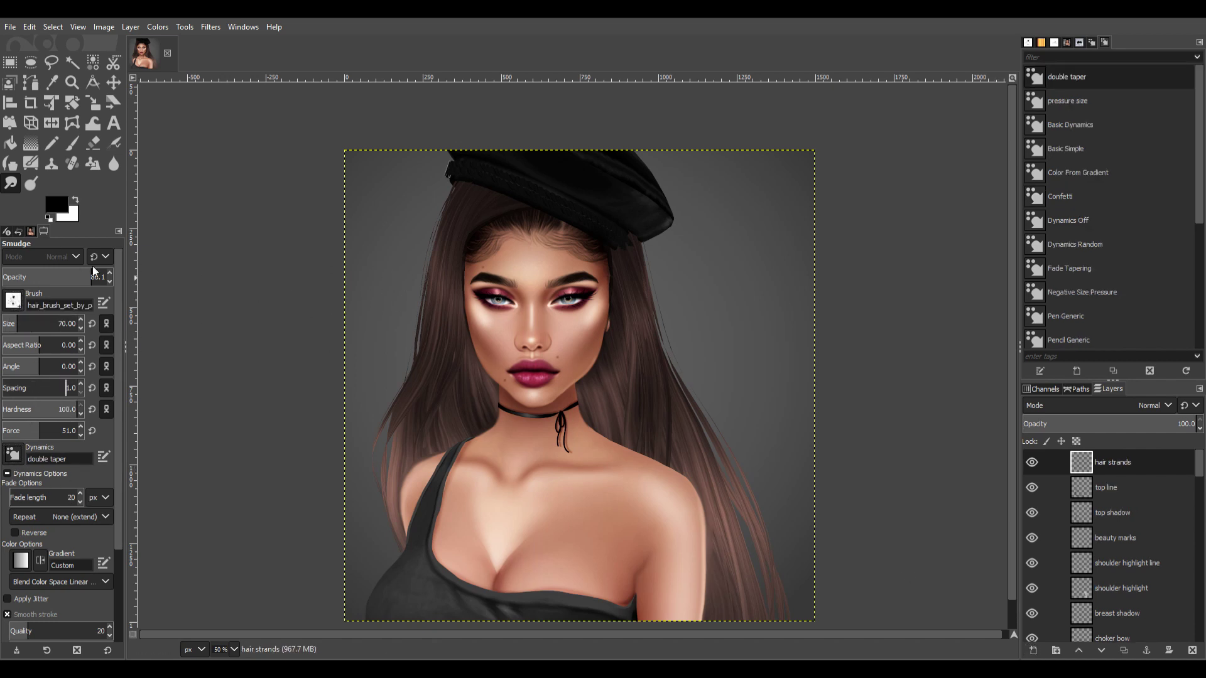
# Paint dark brown strands on the left hair with a size 37 brush.
pyautogui.keyDown('ctrl'); pyautogui.click(484, 415); pyautogui.keyUp('ctrl')
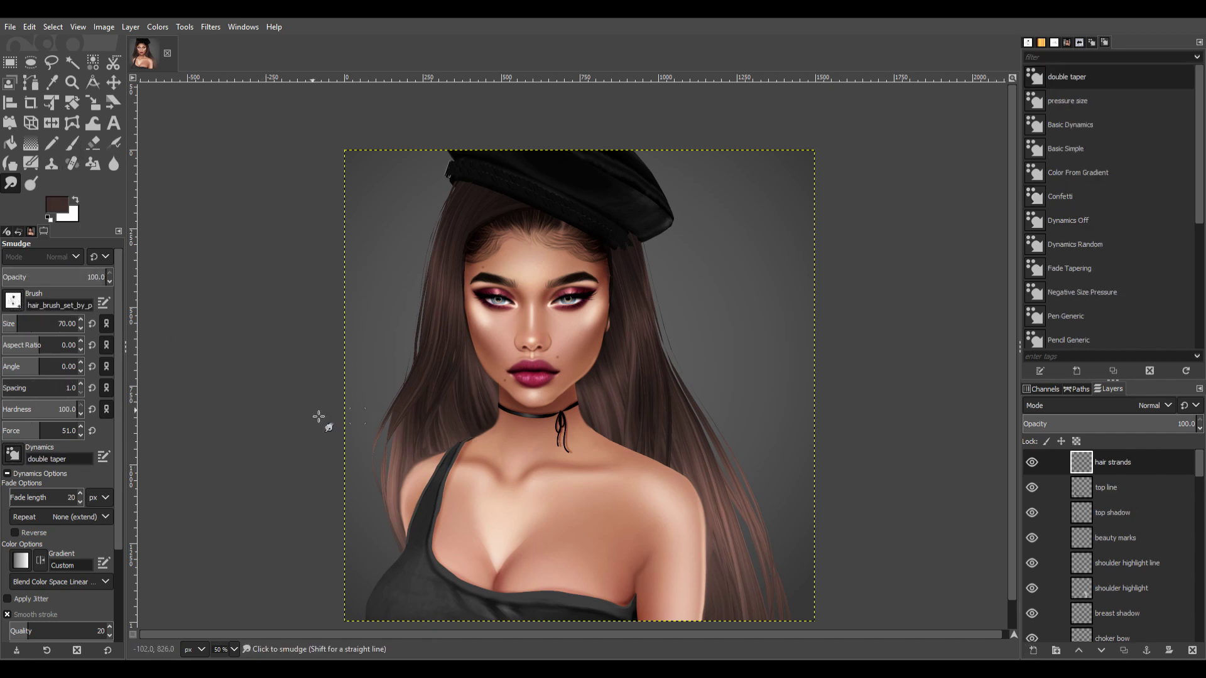
pyautogui.press('p')
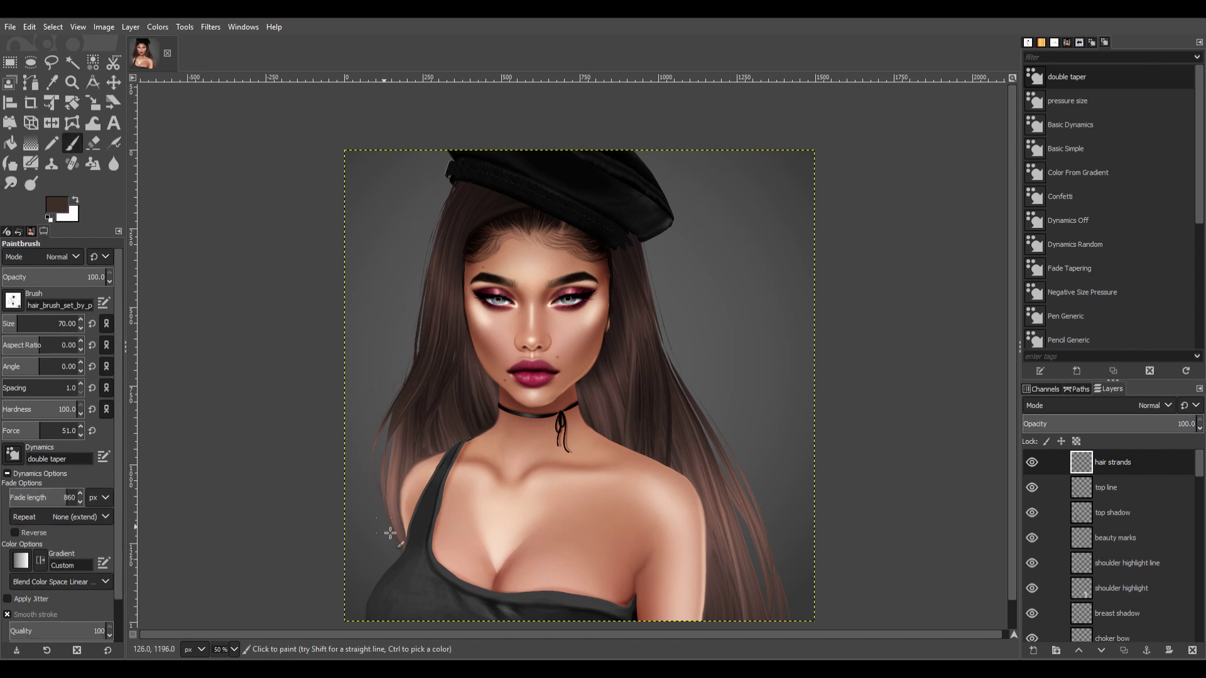
pyautogui.moveTo(390, 533); pyautogui.dragTo(415, 377)
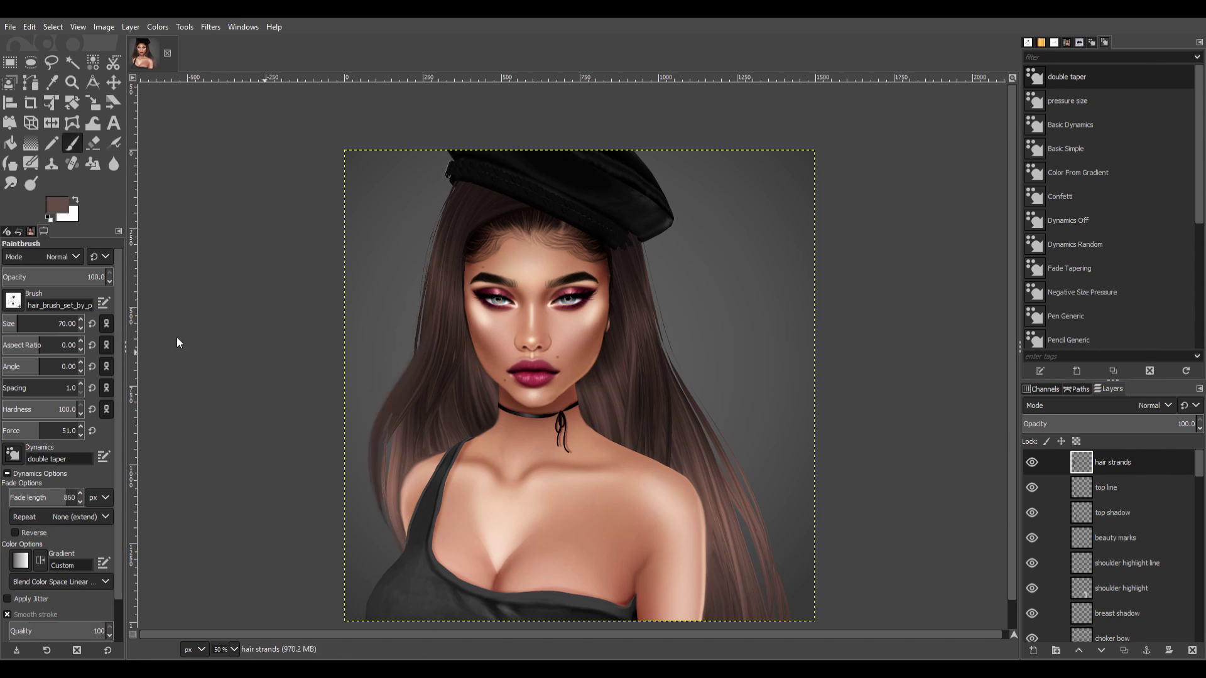
pyautogui.scroll(-1, 778, 565)
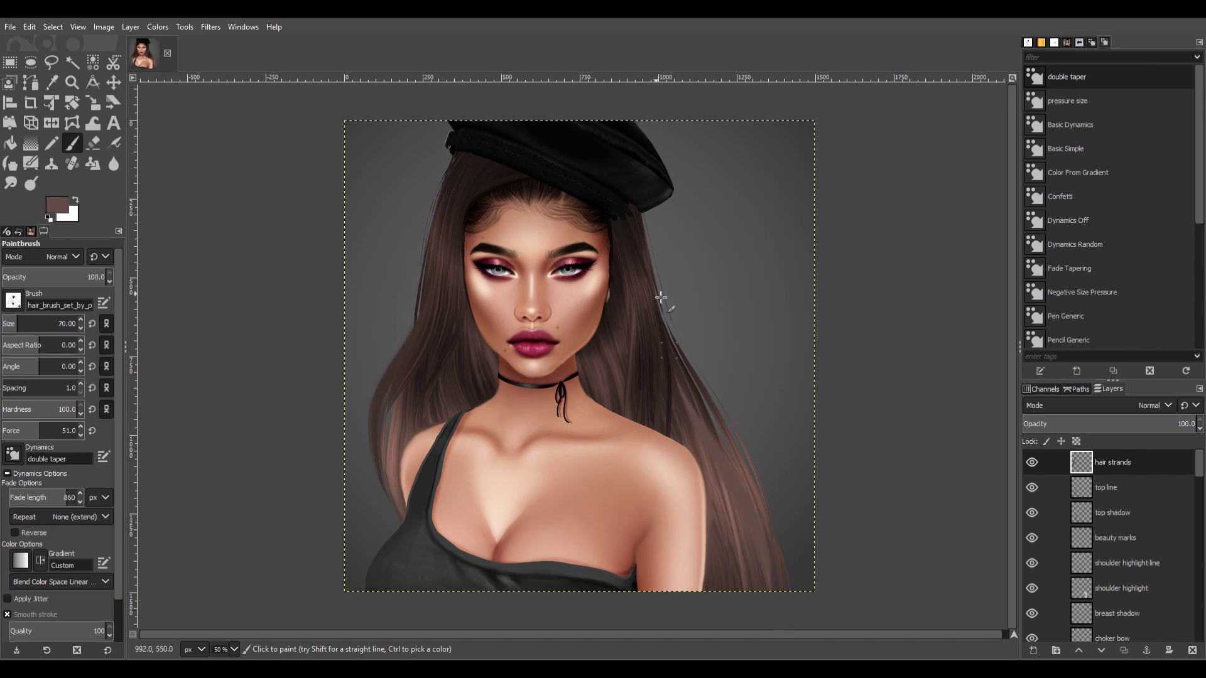
pyautogui.click(15, 324)
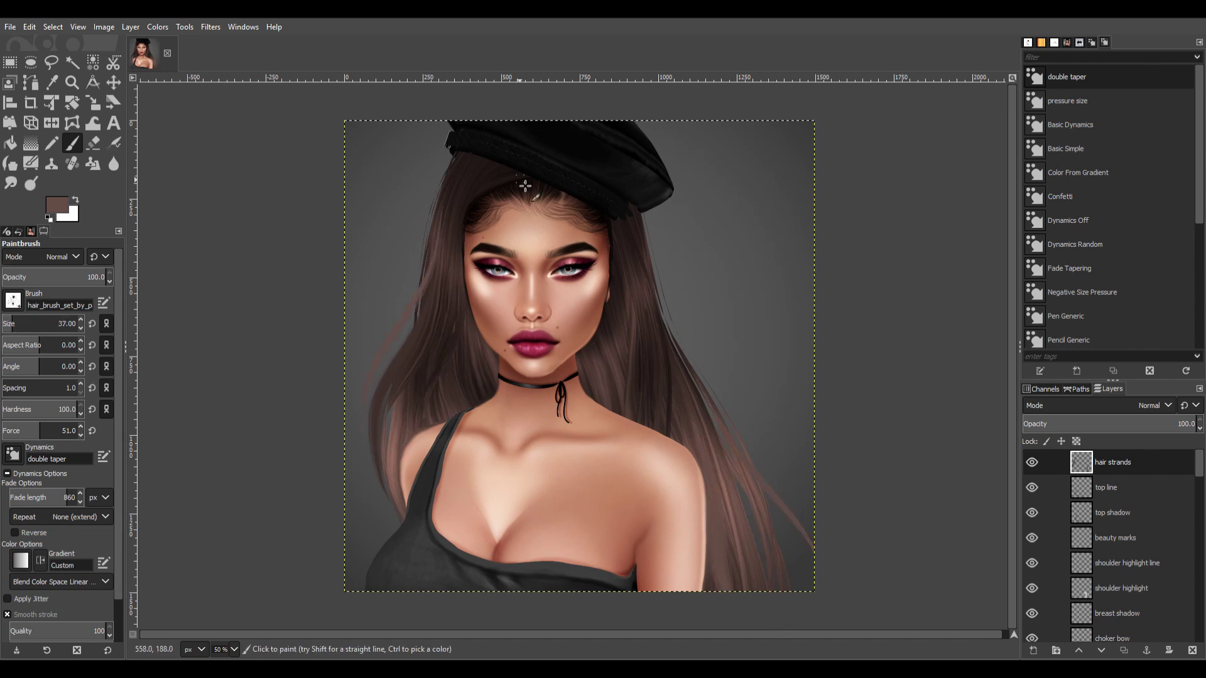
pyautogui.moveTo(439, 214); pyautogui.dragTo(417, 311)
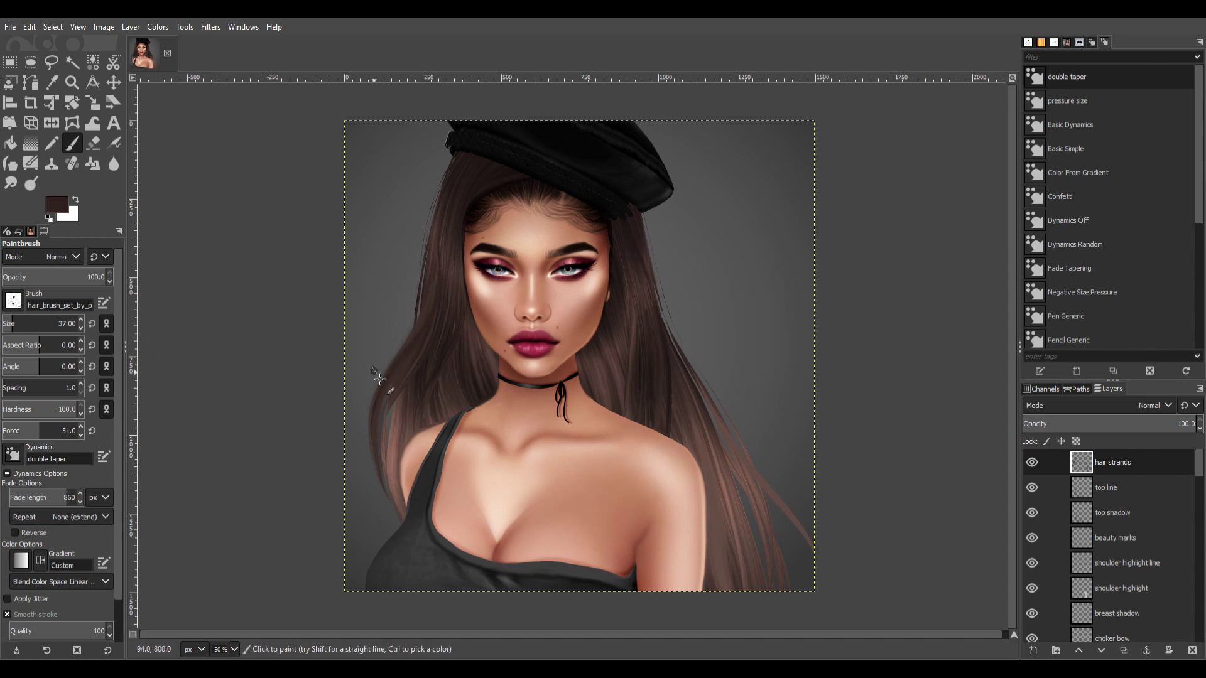
pyautogui.moveTo(380, 379); pyautogui.dragTo(465, 161)
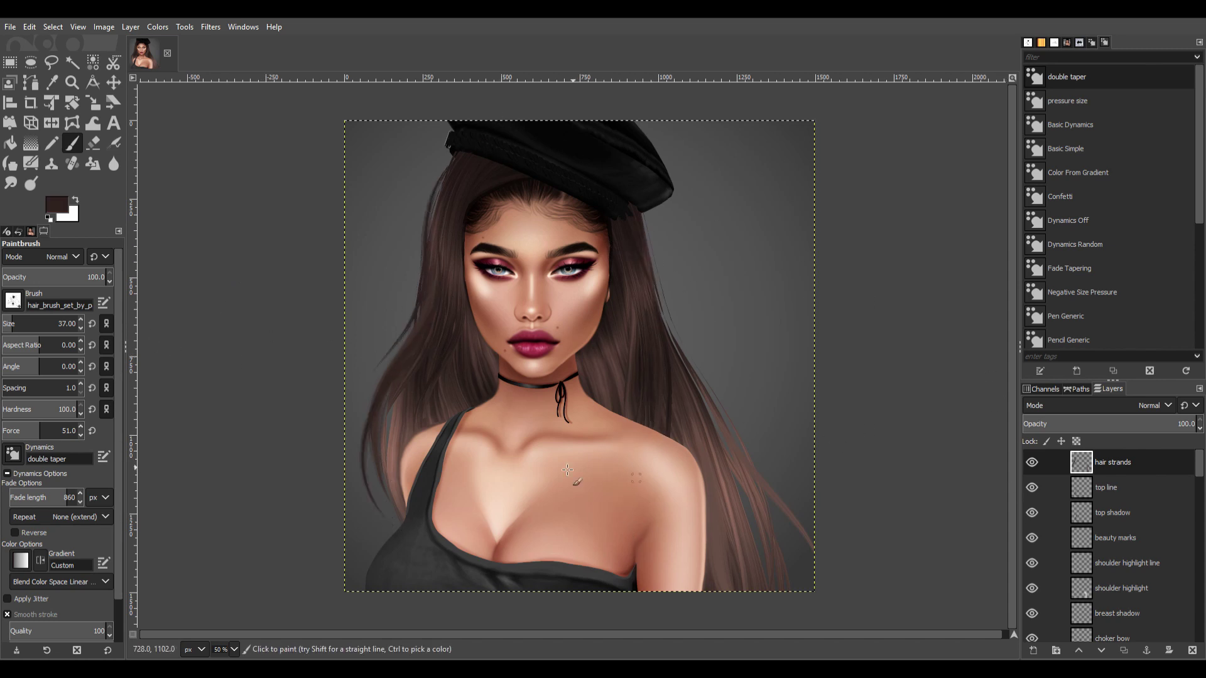
# Paint light strands along the right hair at brush size 155 and force 22, undoing one.
pyautogui.press('[')
pyautogui.press('[')
pyautogui.press('[')
pyautogui.press('[')
pyautogui.press('[')
pyautogui.press('[')
pyautogui.click(26, 323)
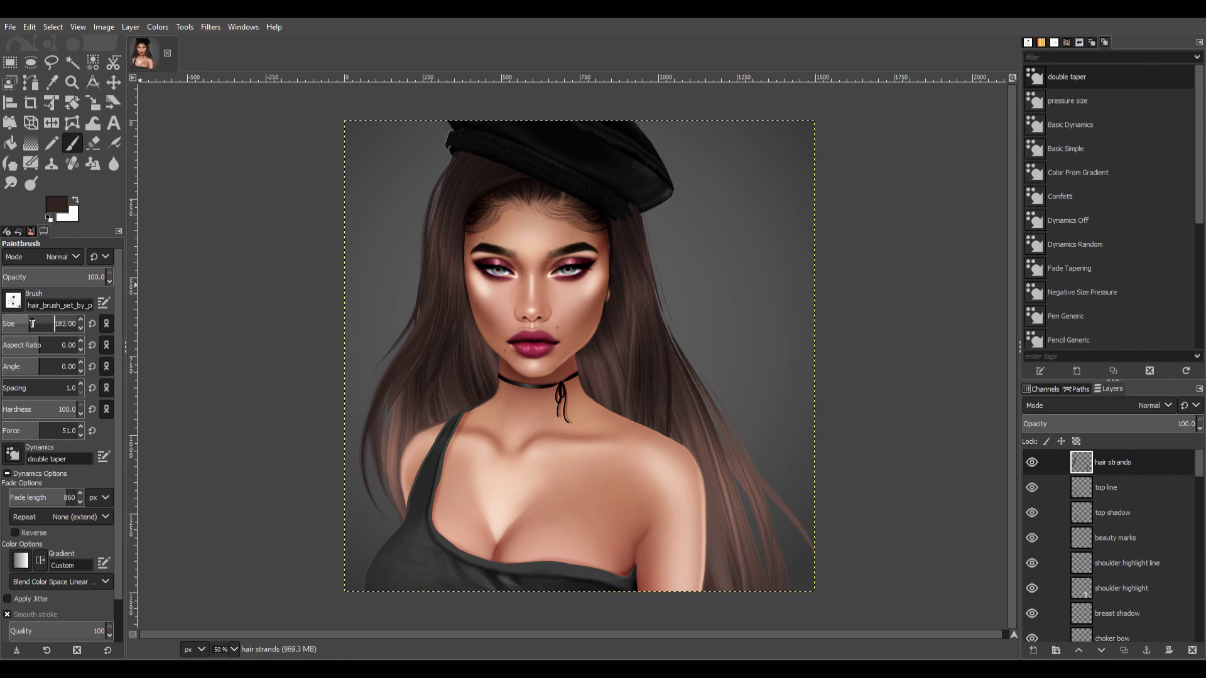
pyautogui.click(19, 431)
pyautogui.moveTo(647, 259); pyautogui.dragTo(732, 481)
pyautogui.moveTo(653, 302); pyautogui.dragTo(779, 581)
pyautogui.moveTo(694, 409); pyautogui.dragTo(747, 486)
pyautogui.moveTo(684, 418); pyautogui.dragTo(722, 544)
pyautogui.hotkey('ctrl', 'z')
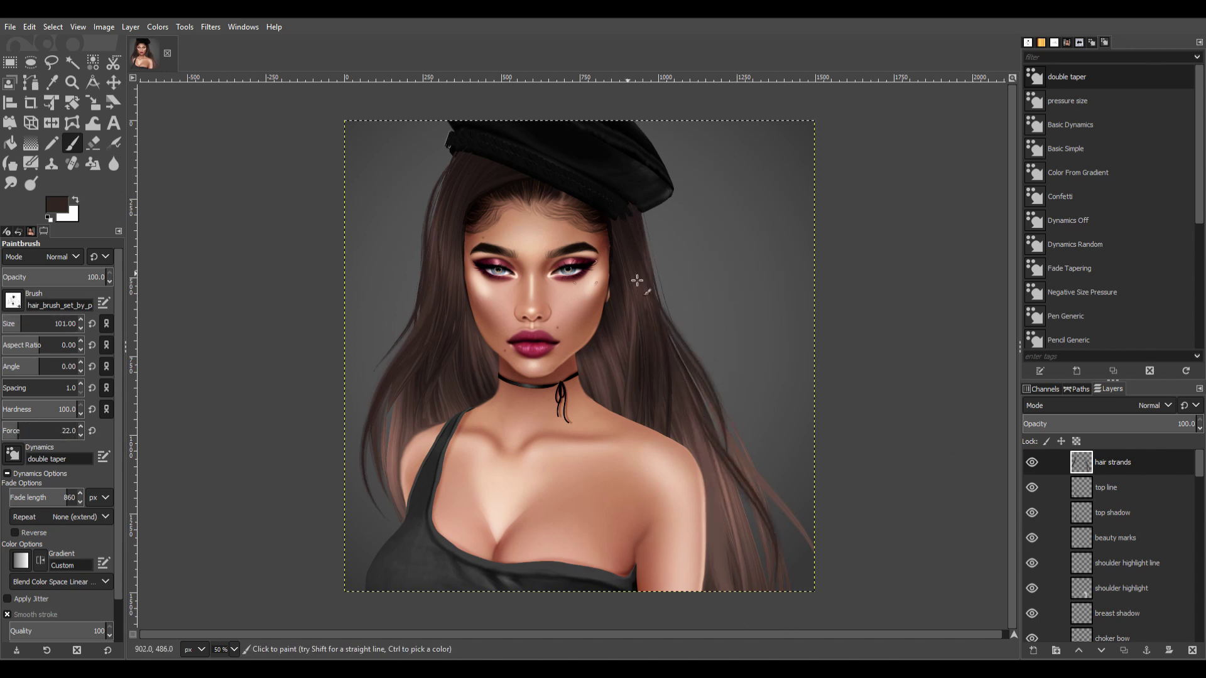
# Add dark strands to the right-side hair, undo two, and shrink the brush to 27.
pyautogui.moveTo(621, 270); pyautogui.dragTo(625, 398)
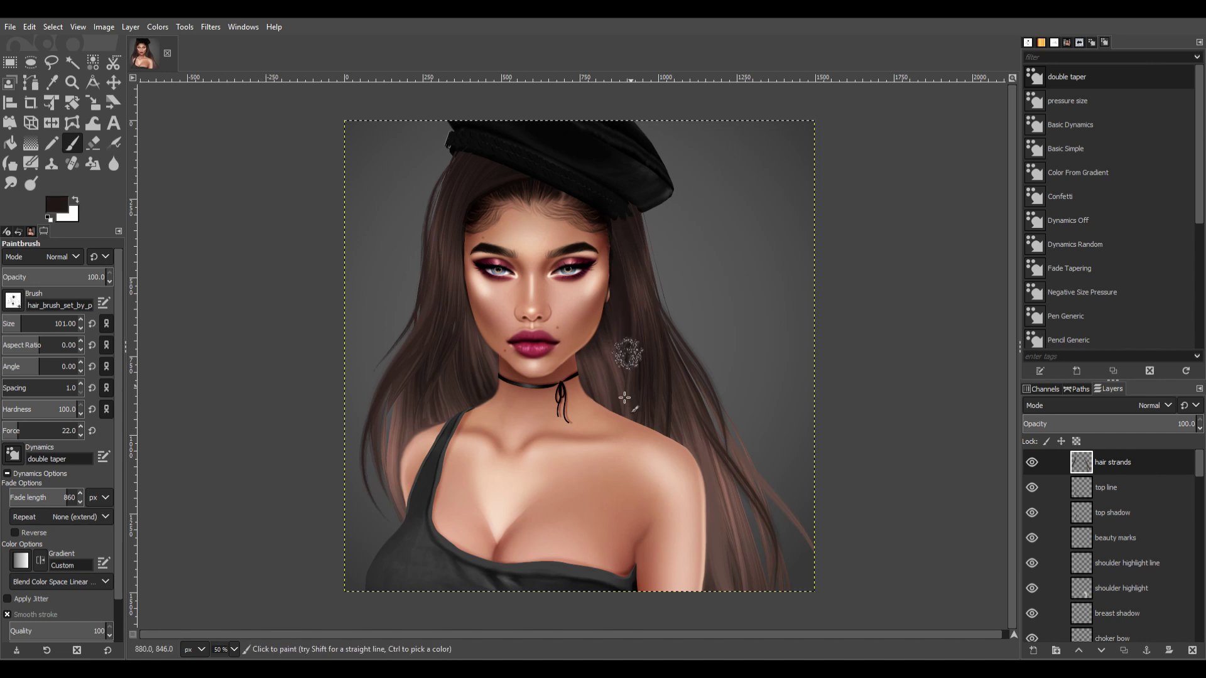
pyautogui.moveTo(628, 342); pyautogui.dragTo(603, 471)
pyautogui.moveTo(650, 302); pyautogui.dragTo(760, 458)
pyautogui.hotkey('ctrl', 'z')
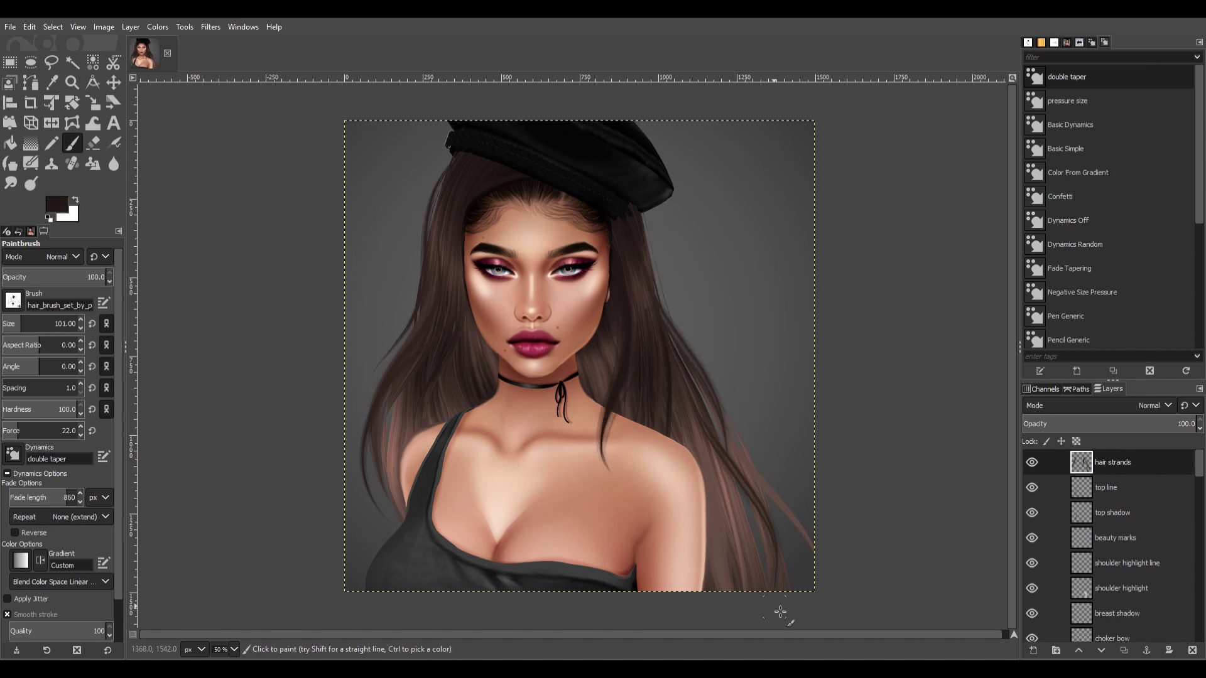
pyautogui.hotkey('ctrl', 'z')
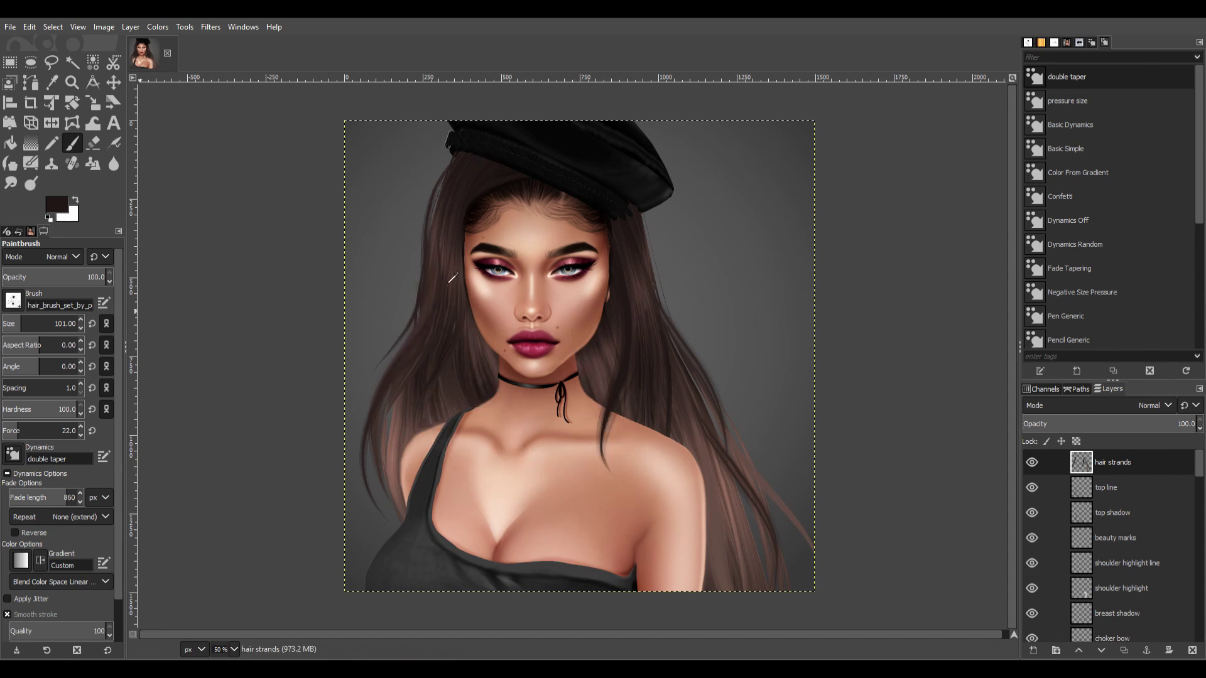
pyautogui.click(15, 323)
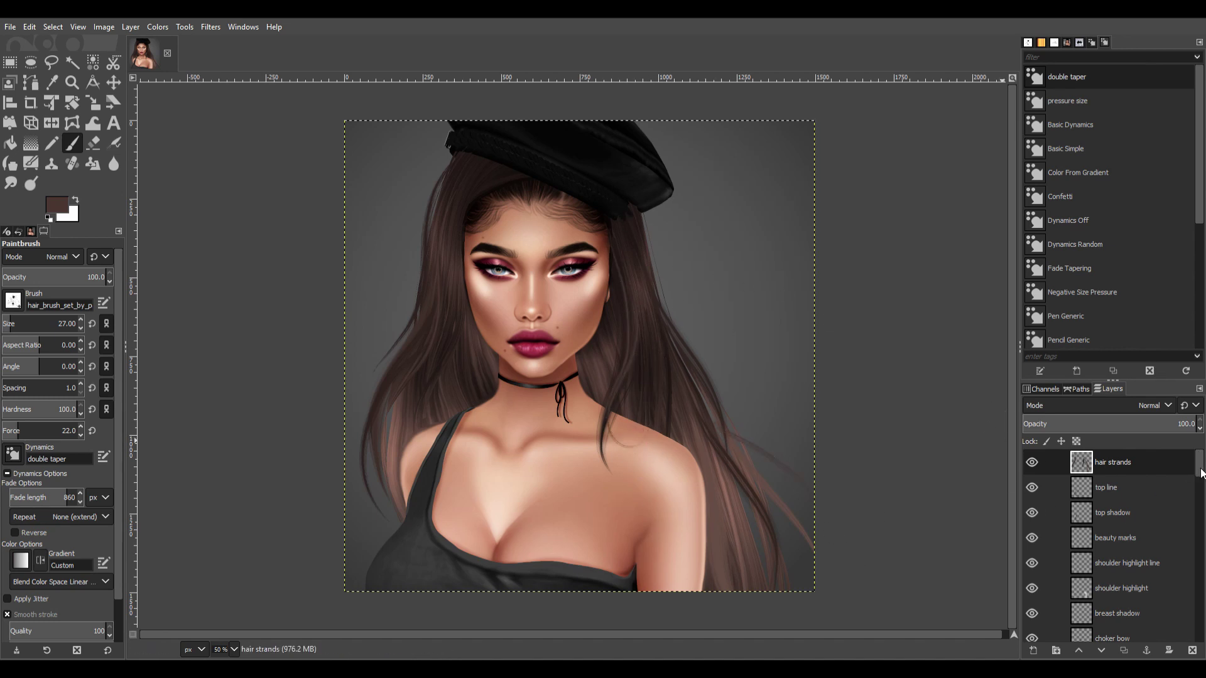
pyautogui.press('End')
# Create a new hair strands layer beneath Mode Face and sample a darker hair brown.
pyautogui.hotkey('shift', 'ctrl', 'n')
pyautogui.press('Return')
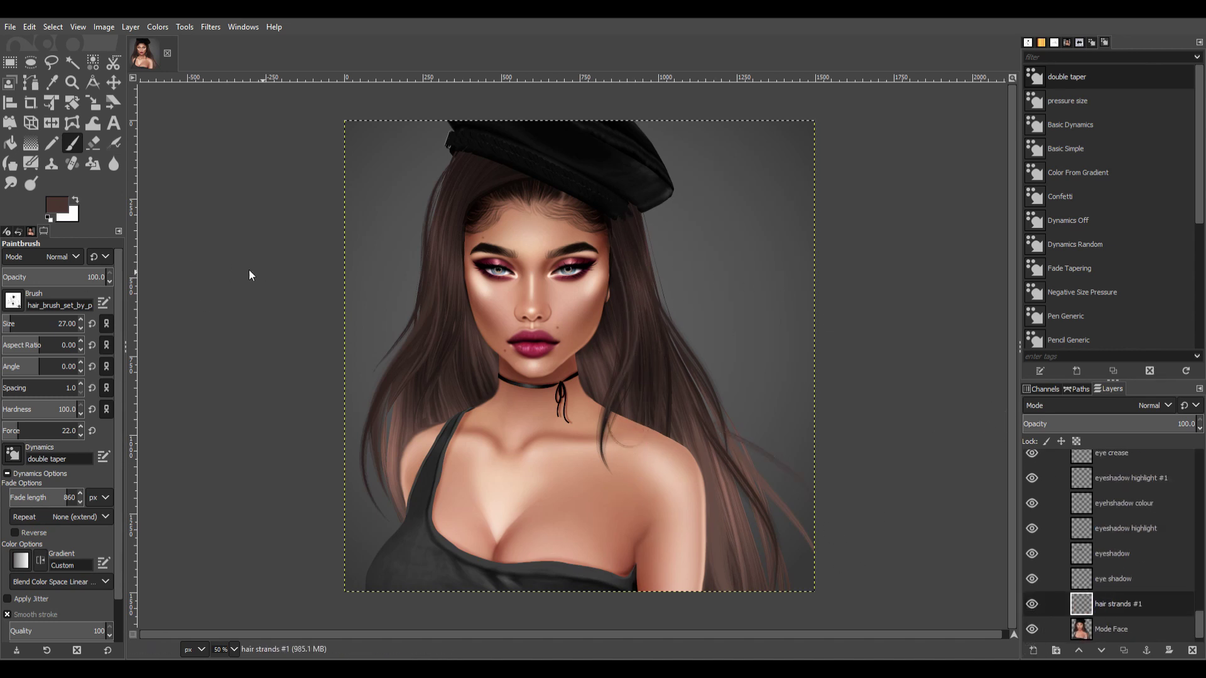
pyautogui.keyDown('ctrl'); pyautogui.click(383, 277); pyautogui.keyUp('ctrl')
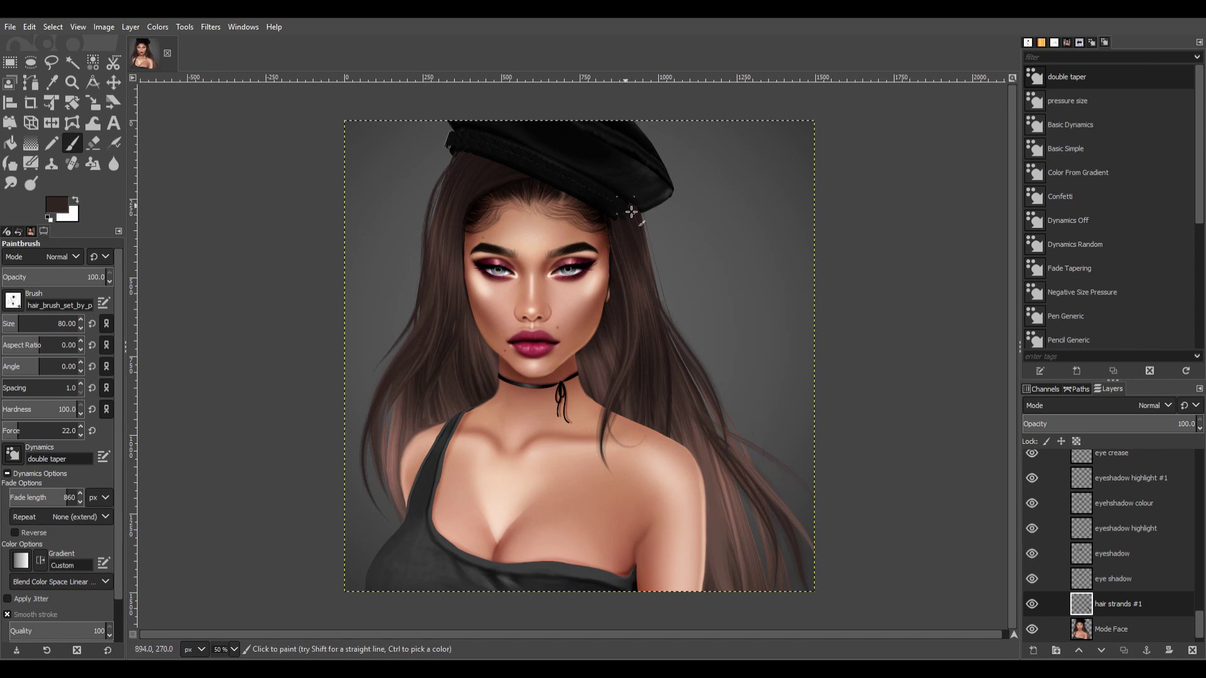
pyautogui.click(27, 324)
pyautogui.moveTo(1106, 603); pyautogui.dragTo(1106, 631)
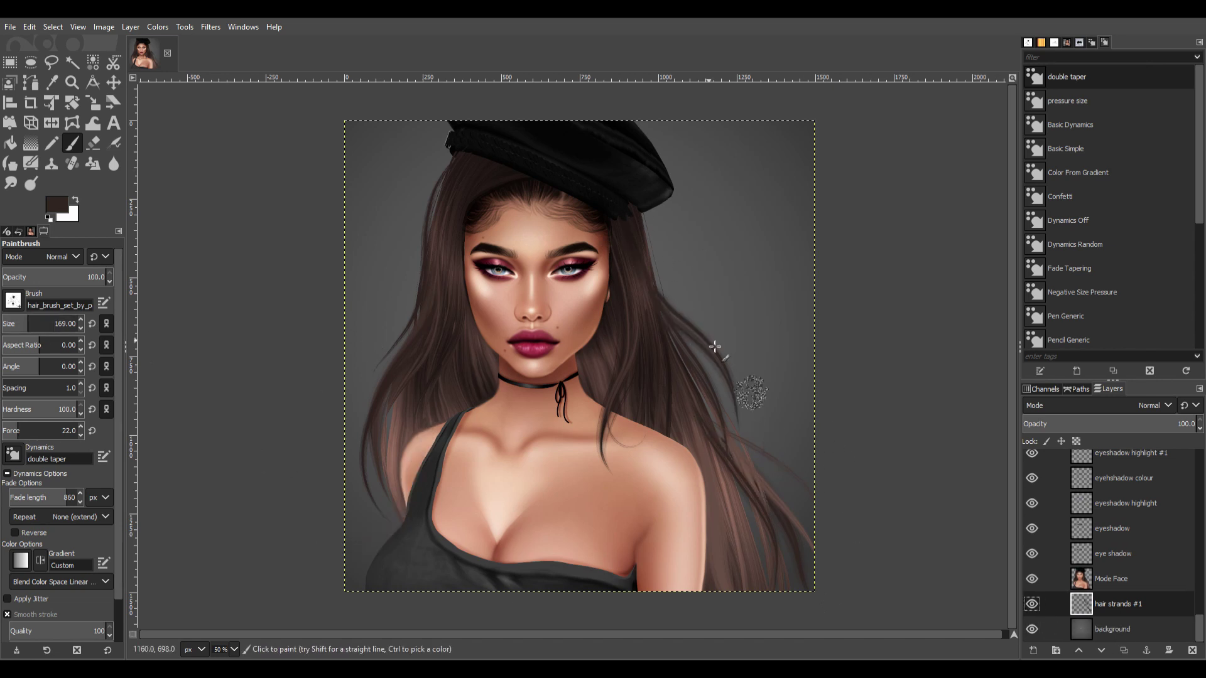
# Paint dark flyaway strands at the lower-left hair and near the right shoulder.
pyautogui.moveTo(411, 449); pyautogui.dragTo(368, 547)
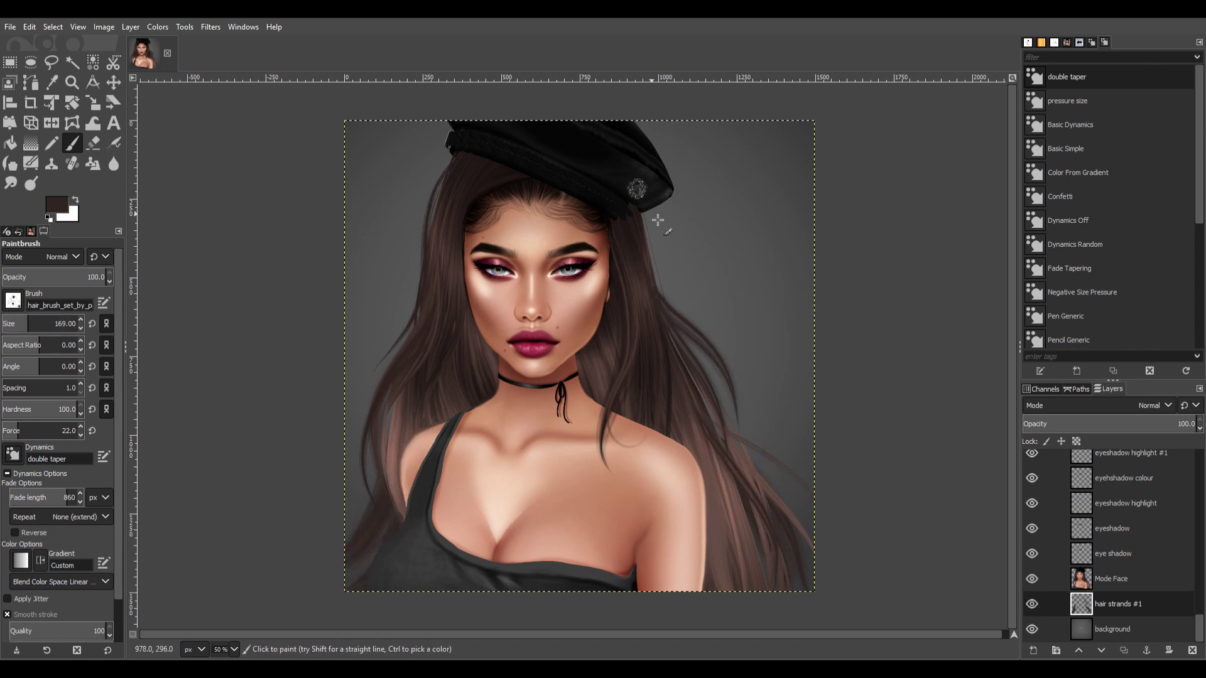
pyautogui.press('[')
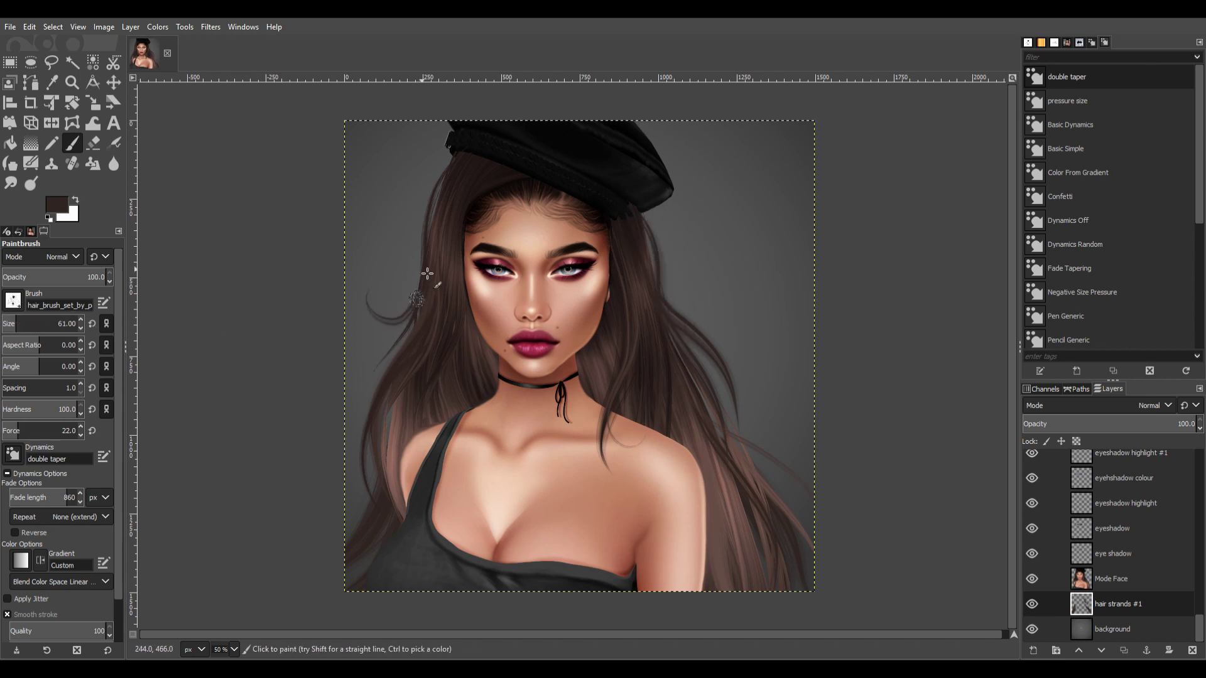
pyautogui.moveTo(856, 452); pyautogui.dragTo(724, 420)
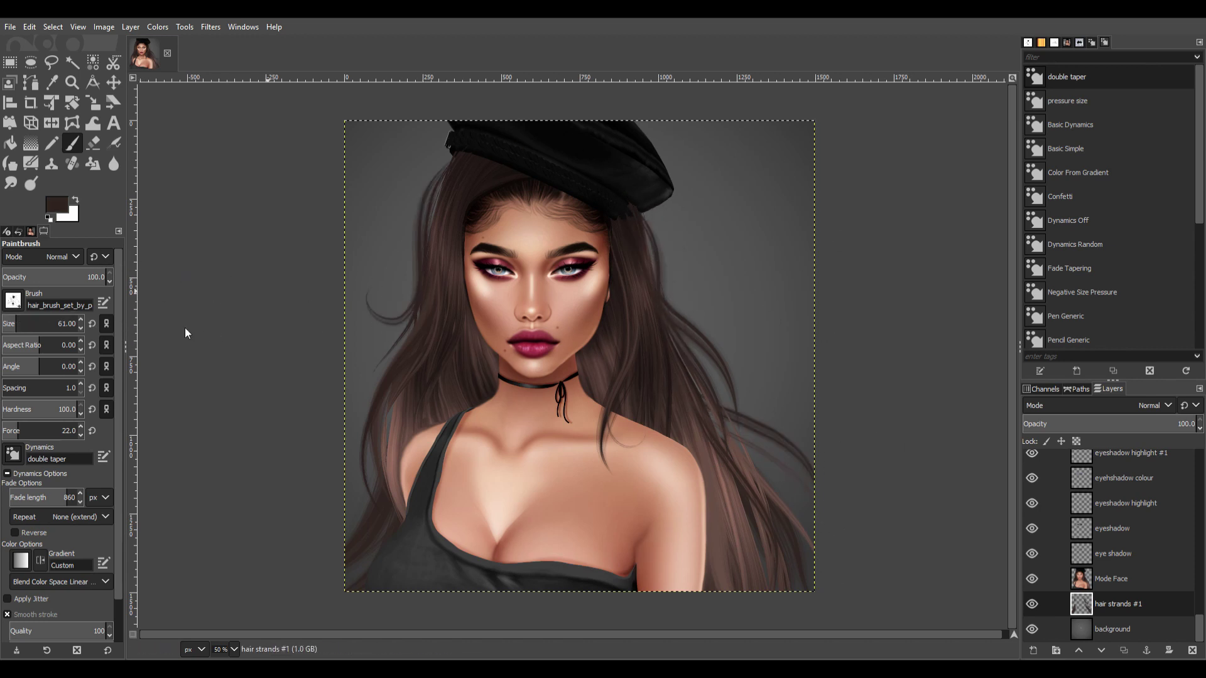
pyautogui.press('[')
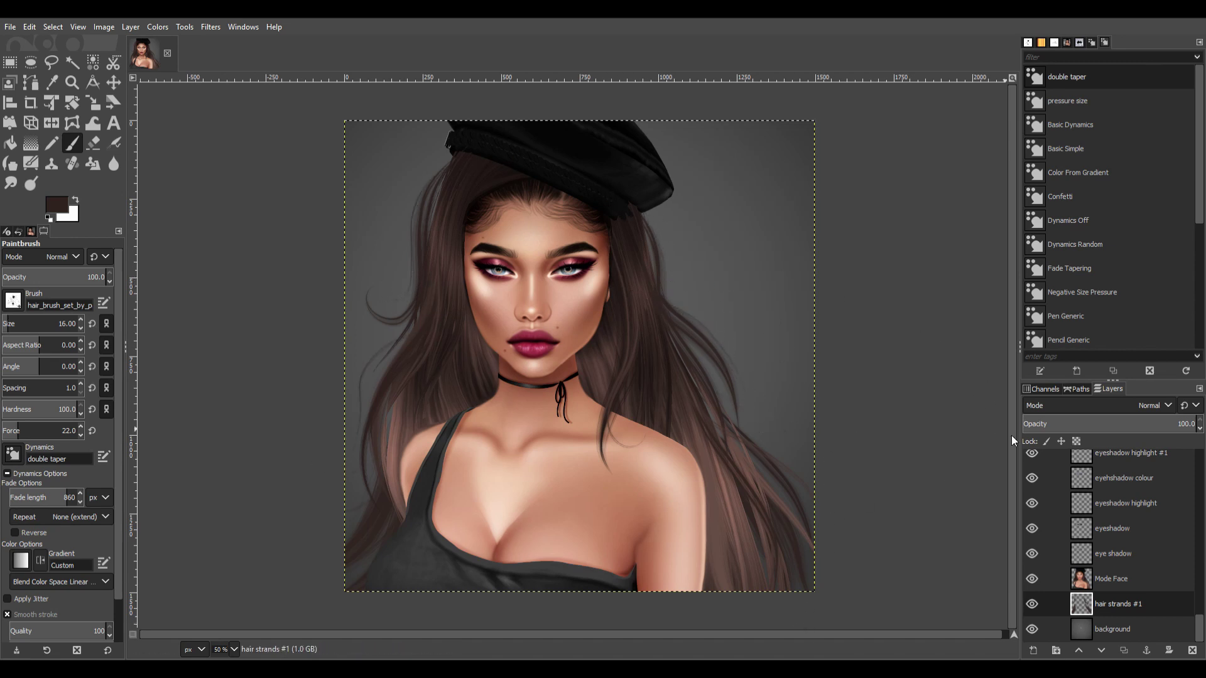
pyautogui.hotkey('shift', 'ctrl', 'n')
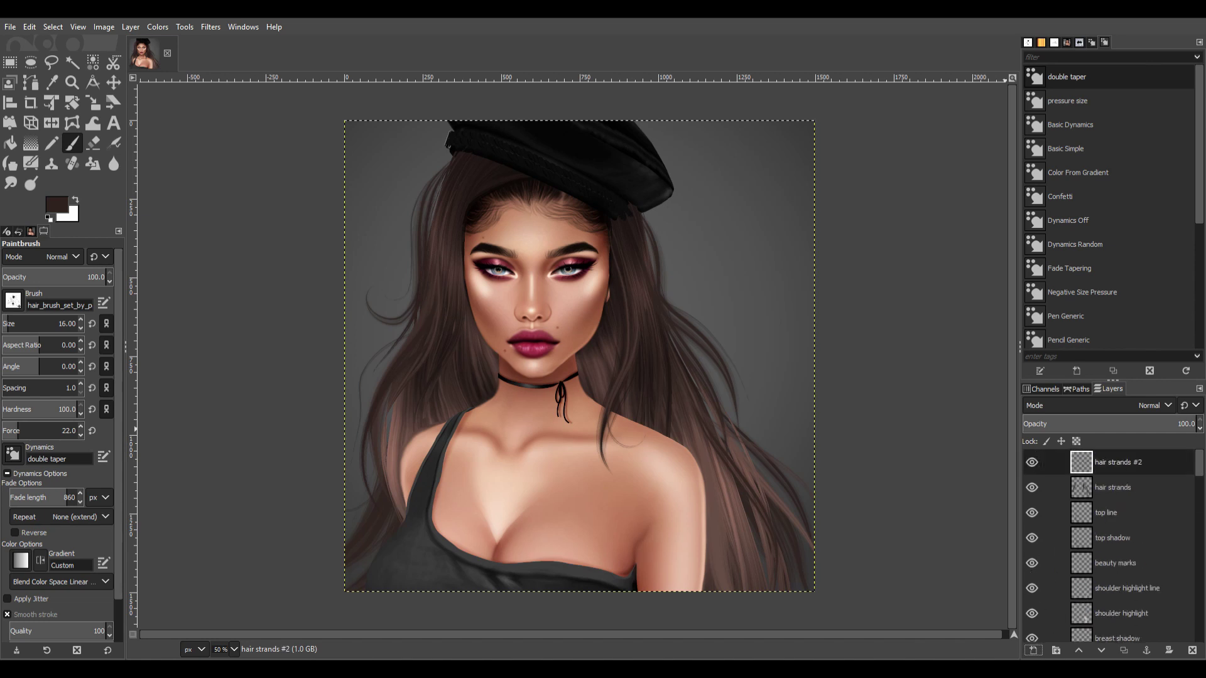
# Paint broad black strands down the neck, cheeks and right side of the face.
pyautogui.moveTo(41, 333); pyautogui.dragTo(63, 333)
pyautogui.moveTo(478, 333); pyautogui.dragTo(502, 465)
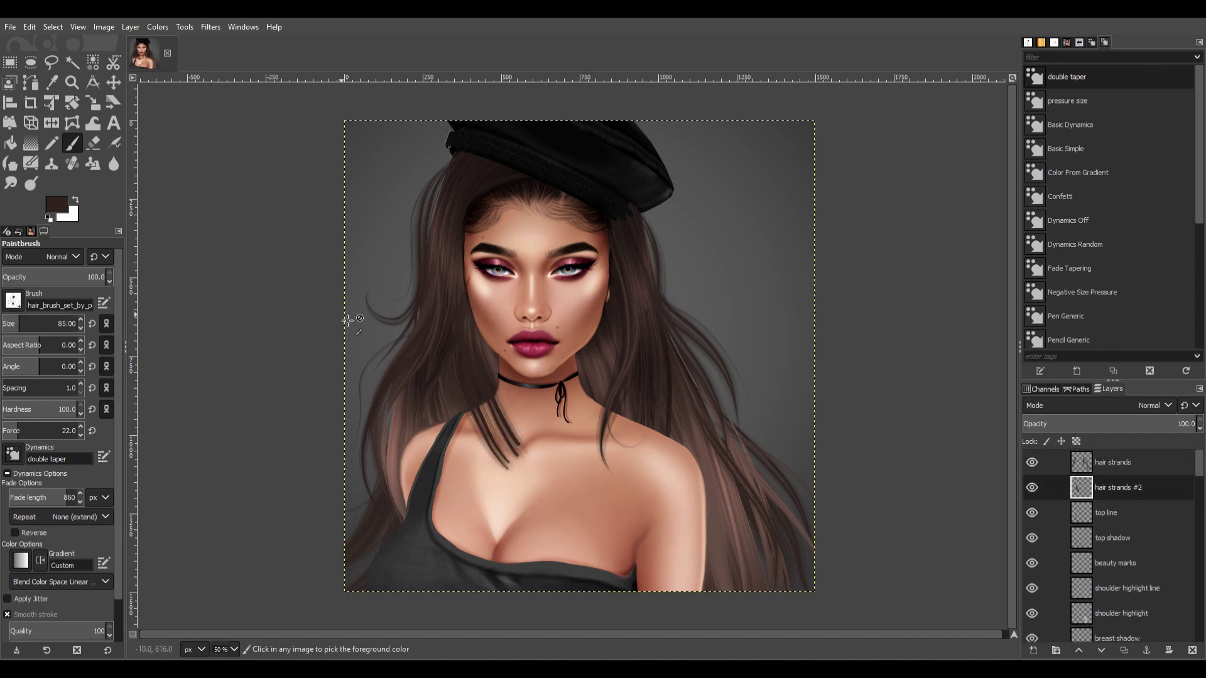
pyautogui.hotkey('ctrl', 'z')
pyautogui.press('d')
pyautogui.moveTo(471, 276); pyautogui.dragTo(499, 443)
pyautogui.moveTo(490, 386); pyautogui.dragTo(531, 468)
pyautogui.moveTo(477, 296)
pyautogui.mouseDown()
pyautogui.moveTo(462, 465)
pyautogui.moveTo(521, 433)
pyautogui.mouseUp()
pyautogui.moveTo(587, 289); pyautogui.dragTo(584, 452)
pyautogui.moveTo(594, 233); pyautogui.dragTo(593, 452)
pyautogui.moveTo(628, 305); pyautogui.dragTo(593, 459)
pyautogui.moveTo(497, 345); pyautogui.dragTo(530, 424)
pyautogui.moveTo(637, 226); pyautogui.dragTo(619, 445)
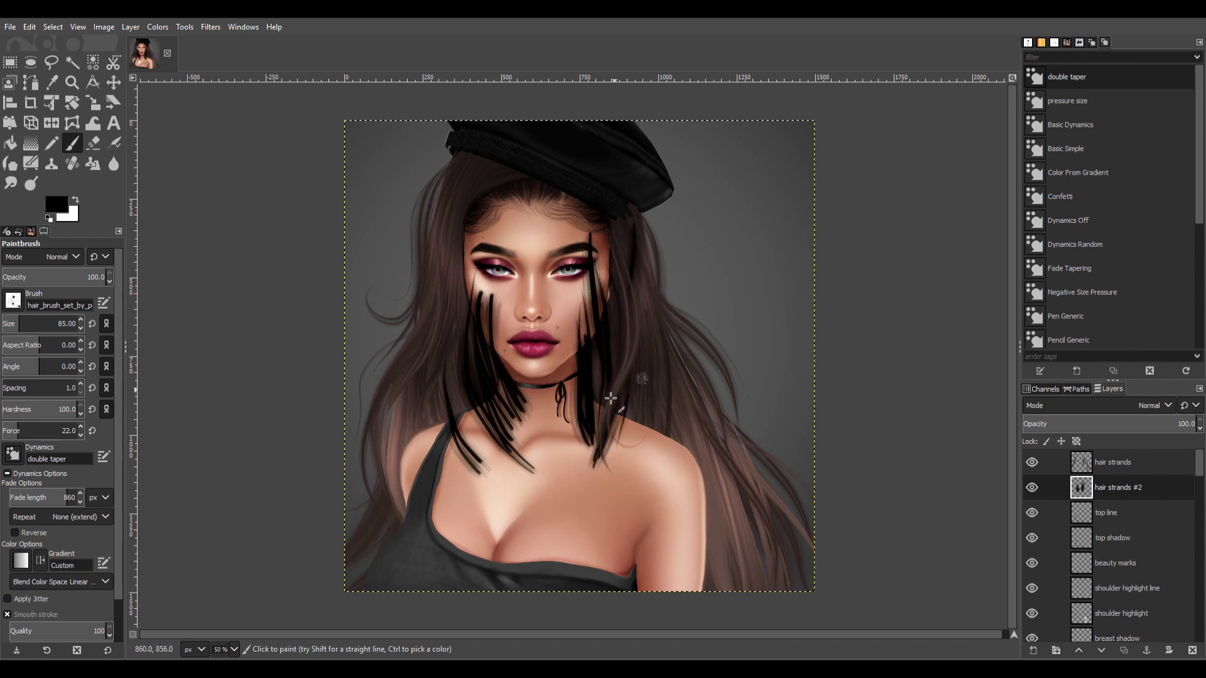
# Redo the neck strands, add strands over the chest, and lower layer opacity to 72.6.
pyautogui.hotkey('ctrl', 'z')
pyautogui.moveTo(638, 371); pyautogui.dragTo(587, 502)
pyautogui.moveTo(665, 364)
pyautogui.mouseDown()
pyautogui.moveTo(612, 522)
pyautogui.moveTo(646, 531)
pyautogui.mouseUp()
pyautogui.moveTo(464, 370); pyautogui.dragTo(418, 515)
pyautogui.moveTo(483, 384); pyautogui.dragTo(433, 474)
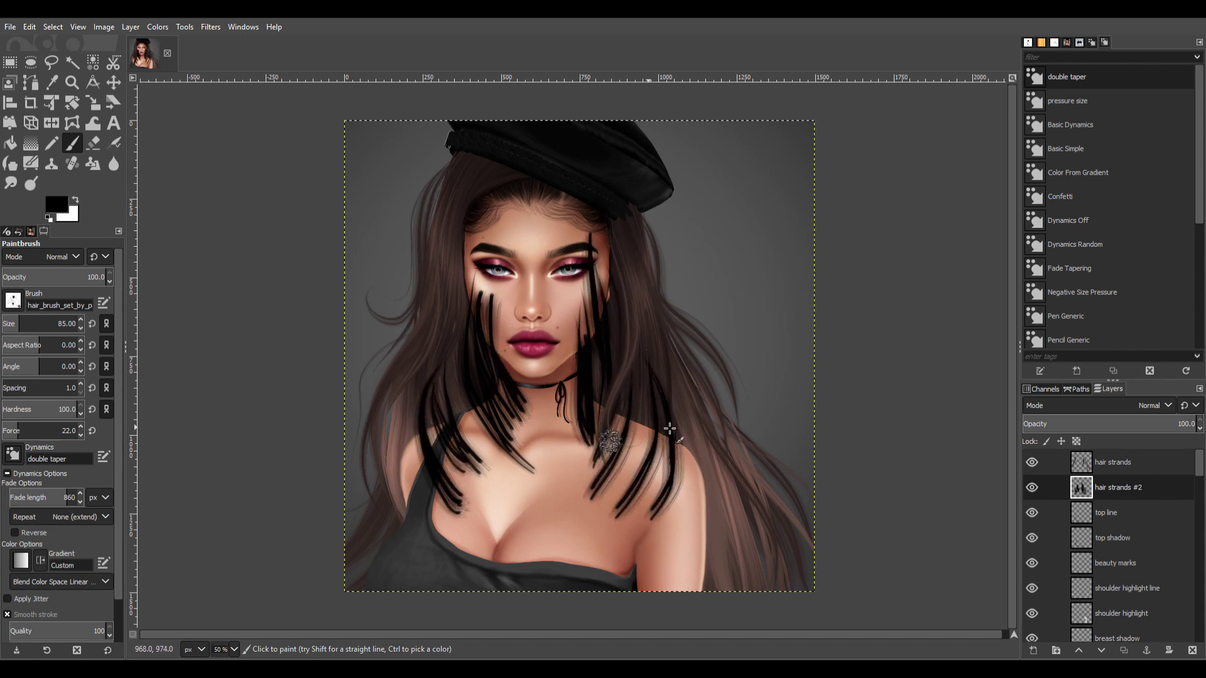
pyautogui.moveTo(1186, 424); pyautogui.dragTo(1148, 424)
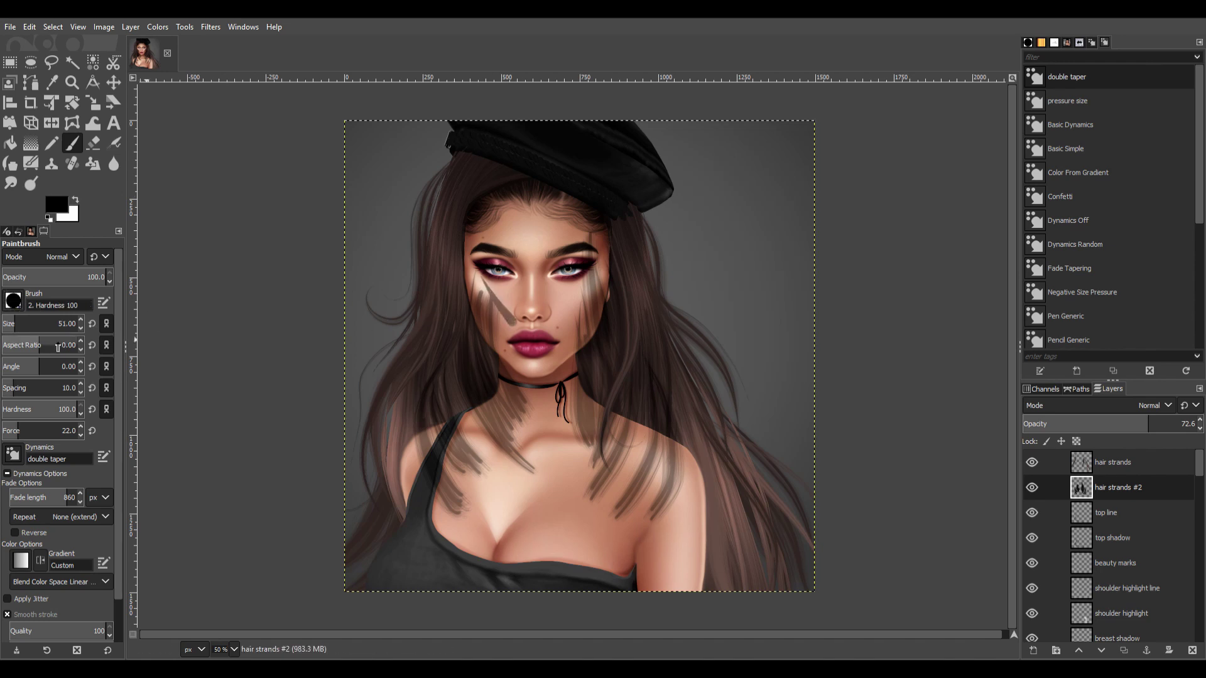
# Erase strands off the right cheek, jawline and straight across the neck.
pyautogui.hotkey('shift', 'e')
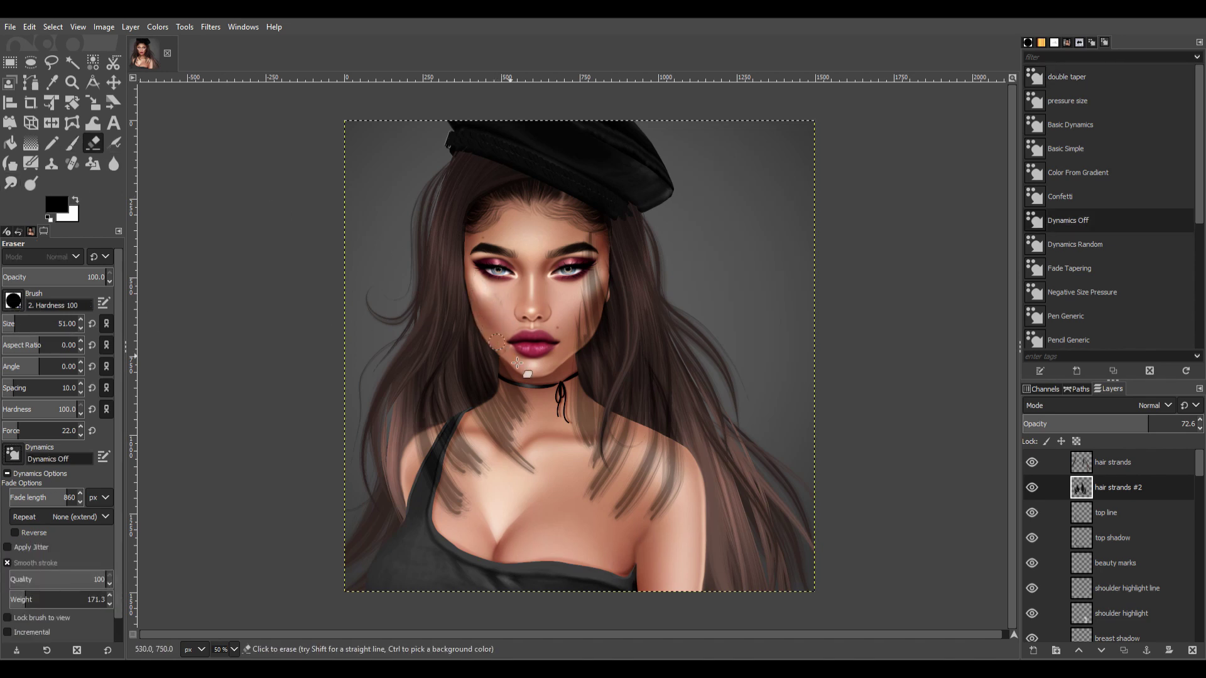
pyautogui.moveTo(590, 245); pyautogui.dragTo(593, 339)
pyautogui.press('2')
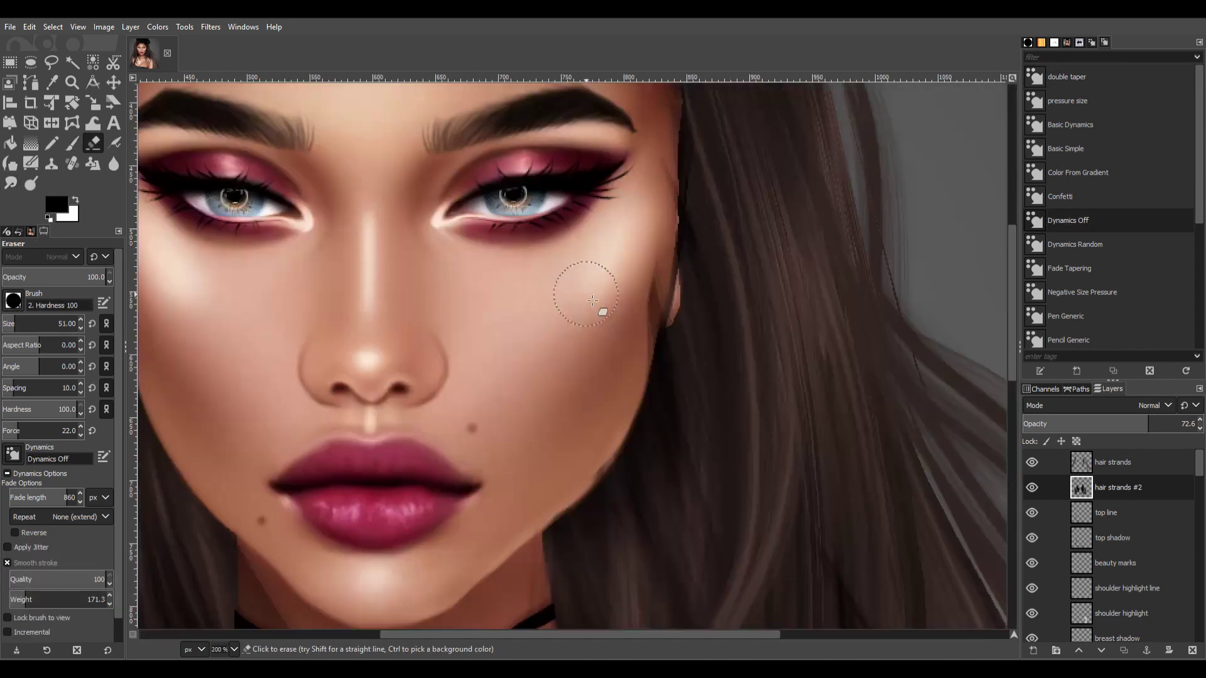
pyautogui.moveTo(567, 483); pyautogui.dragTo(650, 261)
pyautogui.scroll(-5, 639, 309)
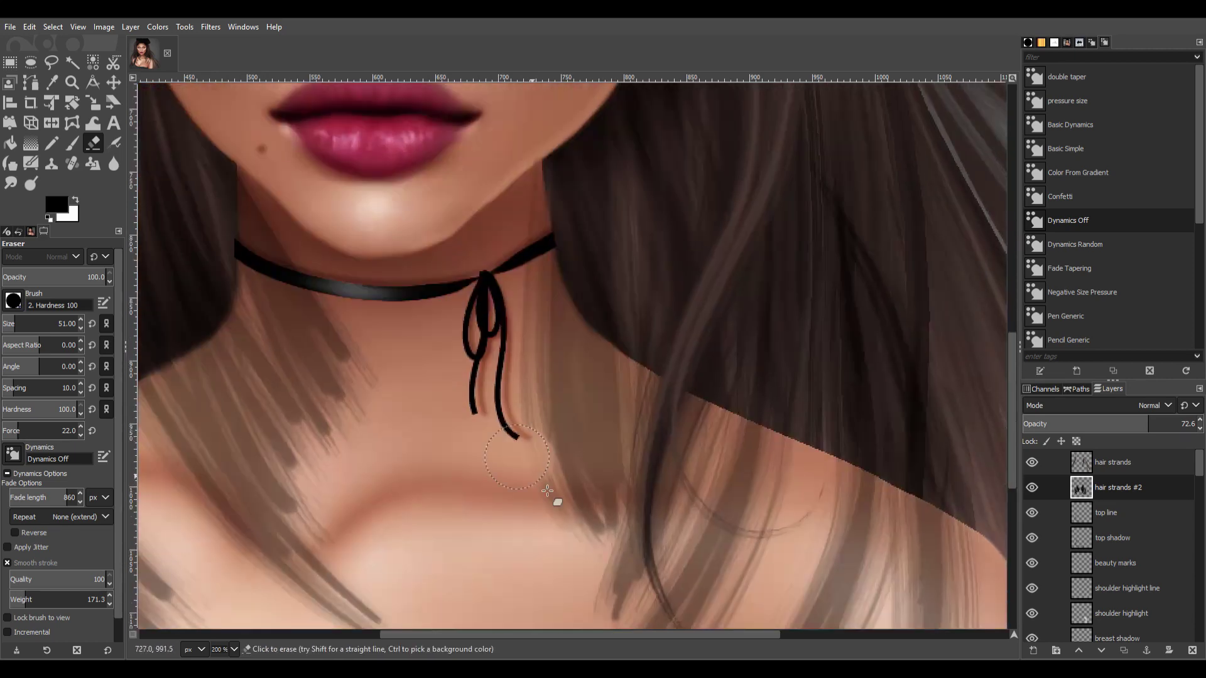
pyautogui.moveTo(552, 492)
pyautogui.mouseDown()
pyautogui.moveTo(520, 237)
pyautogui.moveTo(646, 498)
pyautogui.moveTo(549, 326)
pyautogui.mouseUp()
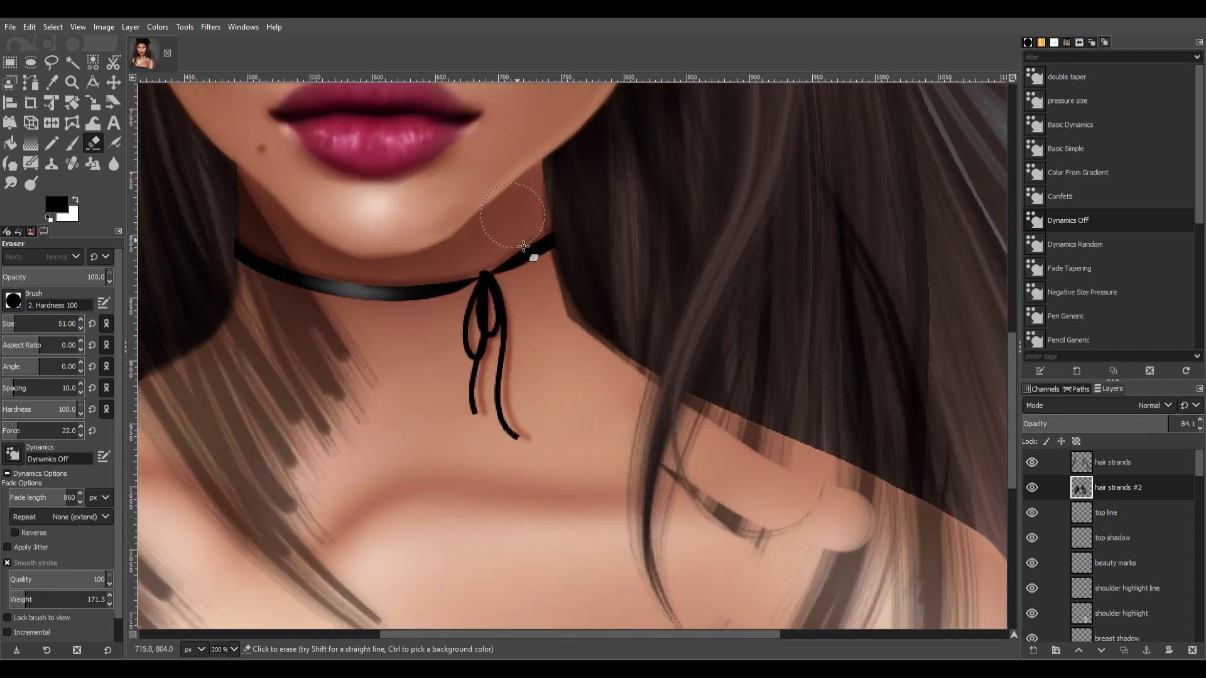
pyautogui.hotkey('shift', '[')
pyautogui.hotkey('shift', '[')
pyautogui.hotkey('shift', '[')
pyautogui.click(639, 376)
pyautogui.keyDown('shift'); pyautogui.click(880, 500); pyautogui.keyUp('shift')
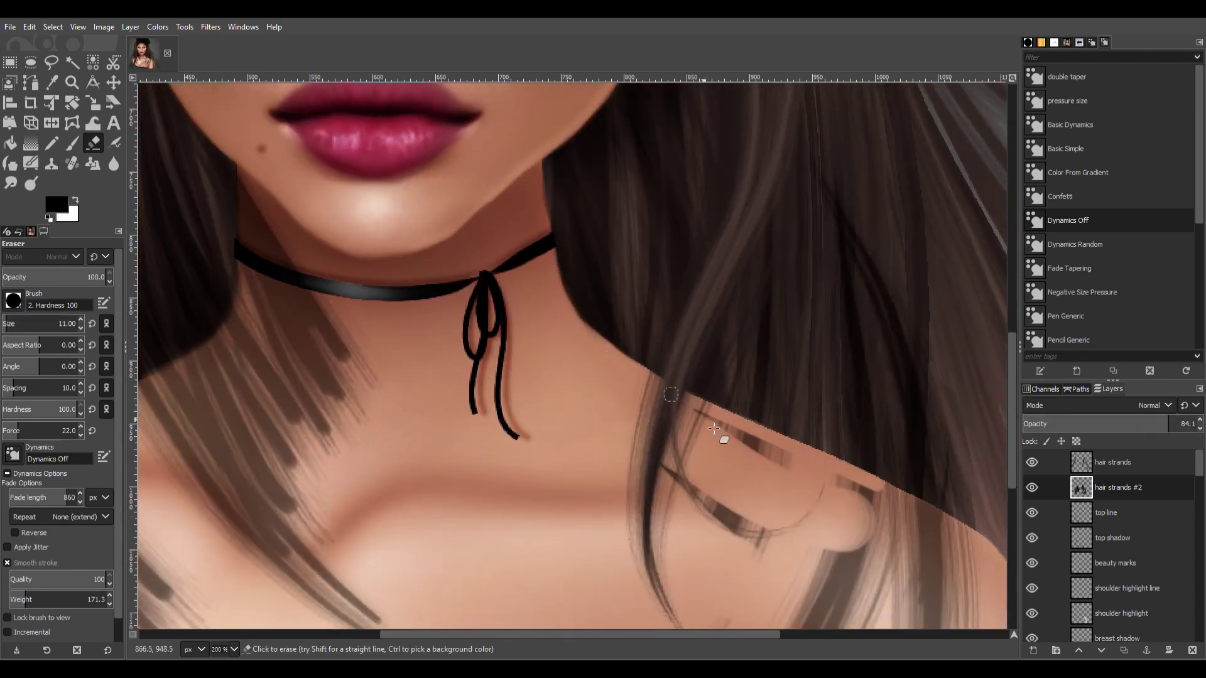
# Erase hair over the shoulder, upper chest and neck, and soften strands near the strap.
pyautogui.hotkey('shift', '2')
pyautogui.scroll(1, 890, 471)
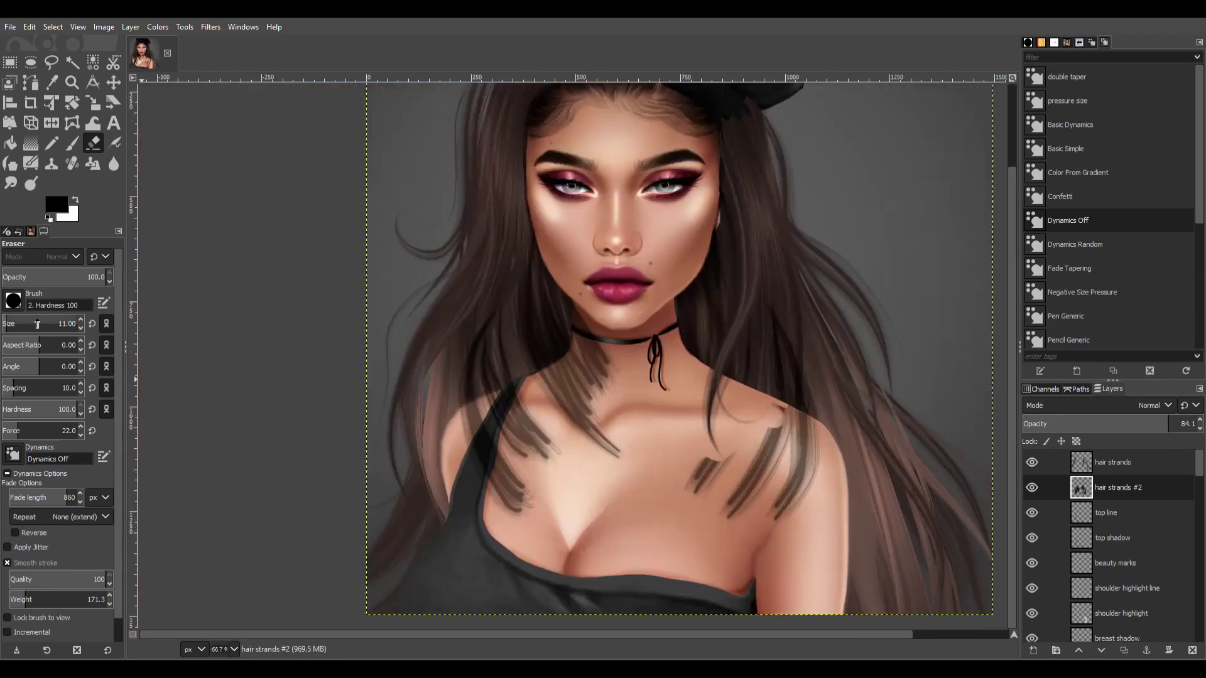
pyautogui.moveTo(785, 434); pyautogui.dragTo(704, 496)
pyautogui.moveTo(804, 408)
pyautogui.mouseDown()
pyautogui.moveTo(785, 465)
pyautogui.moveTo(789, 434)
pyautogui.mouseUp()
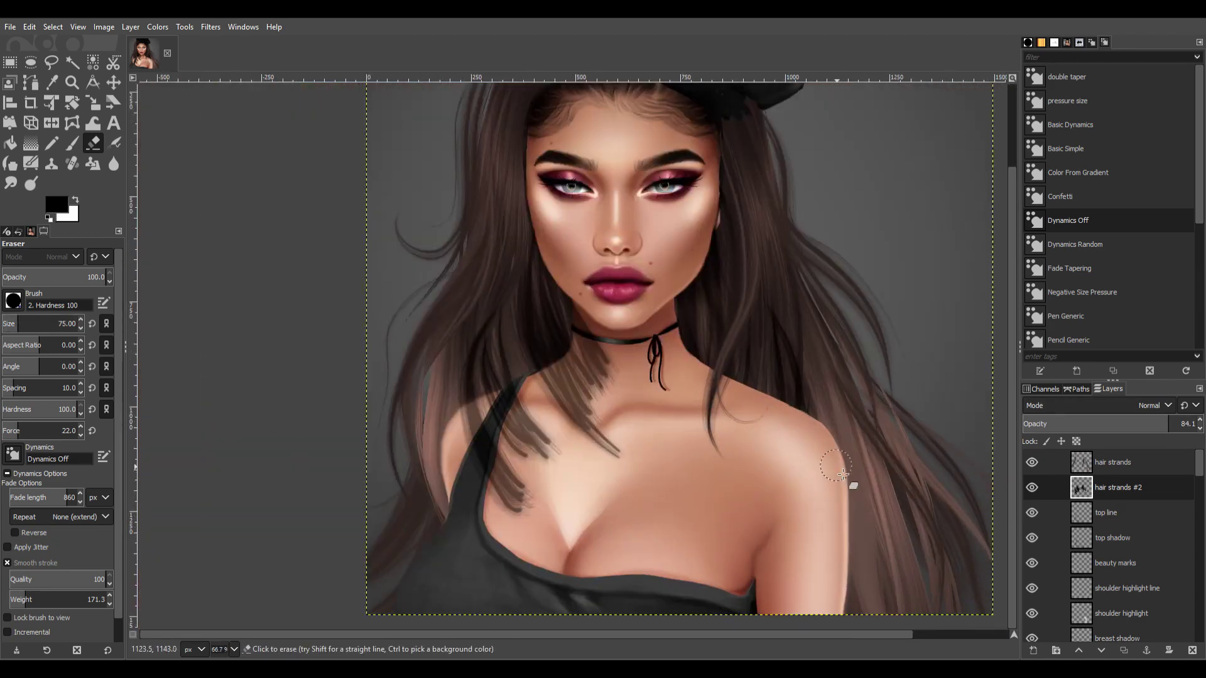
pyautogui.moveTo(540, 490)
pyautogui.mouseDown()
pyautogui.moveTo(465, 408)
pyautogui.moveTo(534, 396)
pyautogui.mouseUp()
pyautogui.moveTo(597, 314)
pyautogui.mouseDown()
pyautogui.moveTo(553, 389)
pyautogui.moveTo(524, 523)
pyautogui.mouseUp()
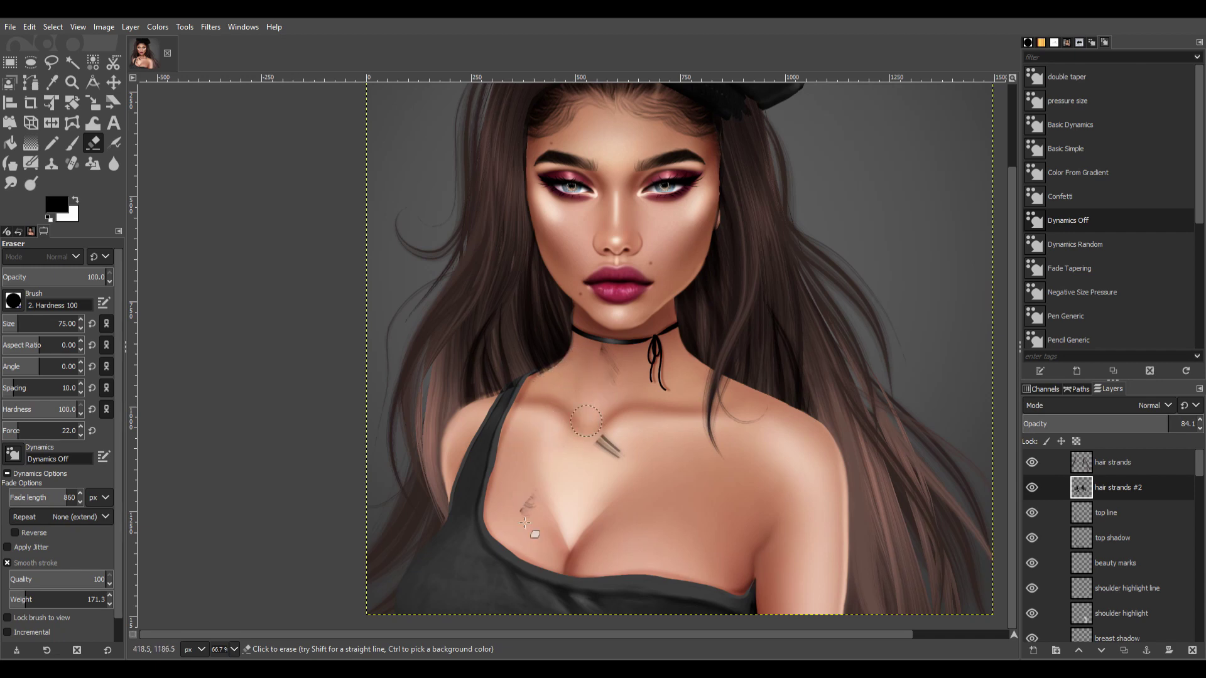
pyautogui.scroll(3, 540, 389)
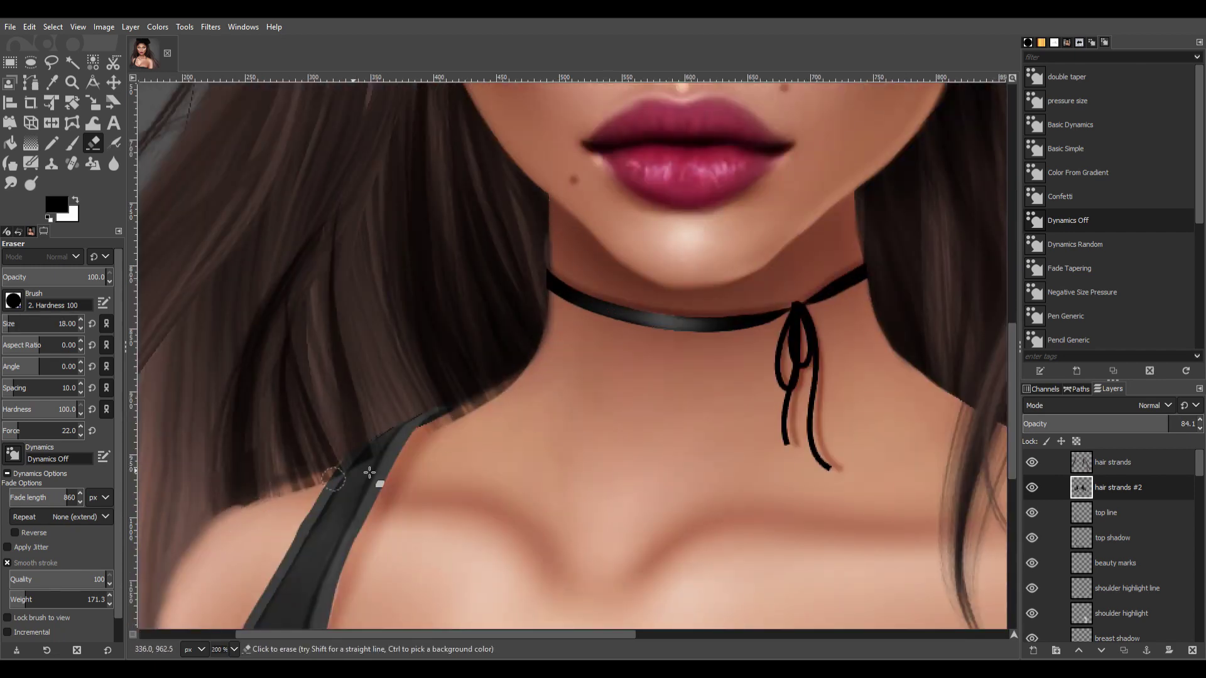
pyautogui.moveTo(369, 472); pyautogui.dragTo(452, 417)
pyautogui.press('s')
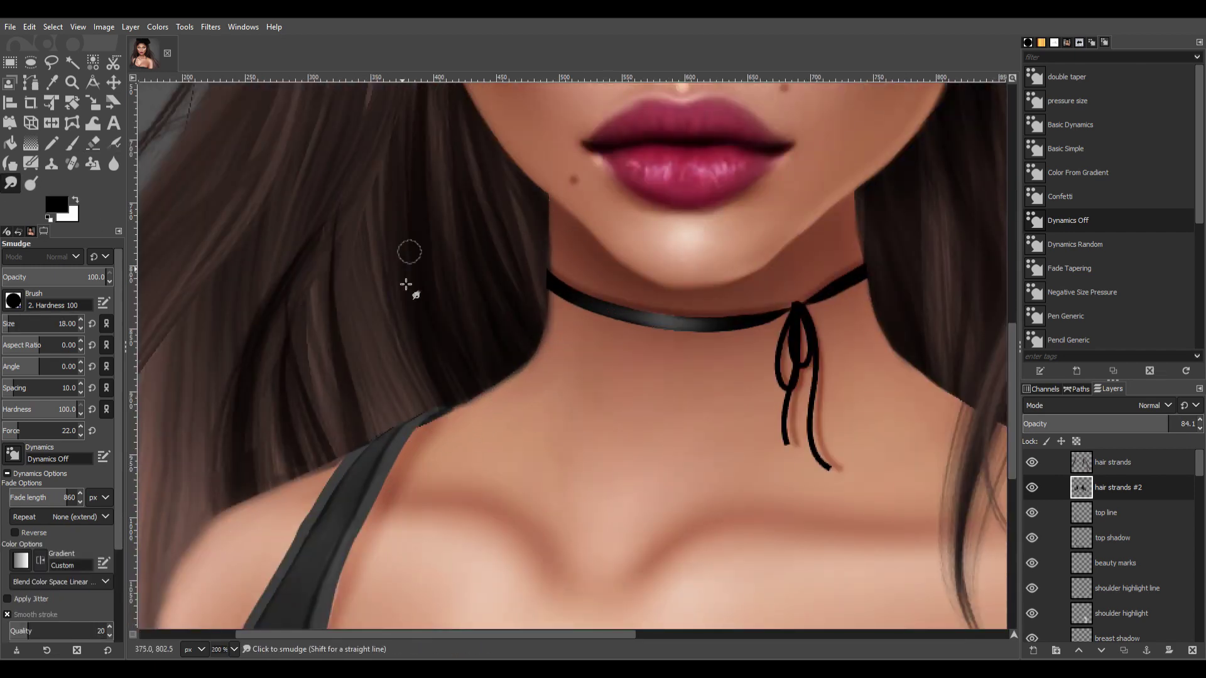
pyautogui.scroll(-4, 406, 284)
pyautogui.keyDown('shift'); pyautogui.click(1033, 650); pyautogui.keyUp('shift')
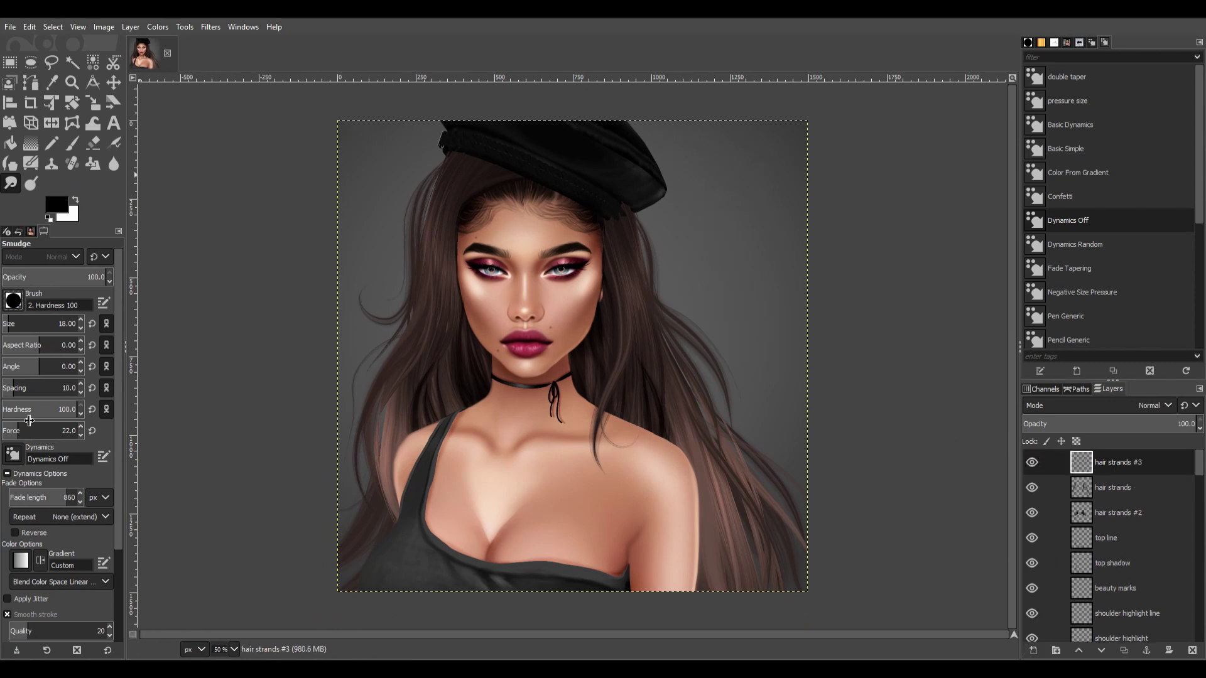
# Paint a white hair highlight at force 28 and fade length 543 in Soft light mode.
pyautogui.press('.')
pyautogui.press('p')
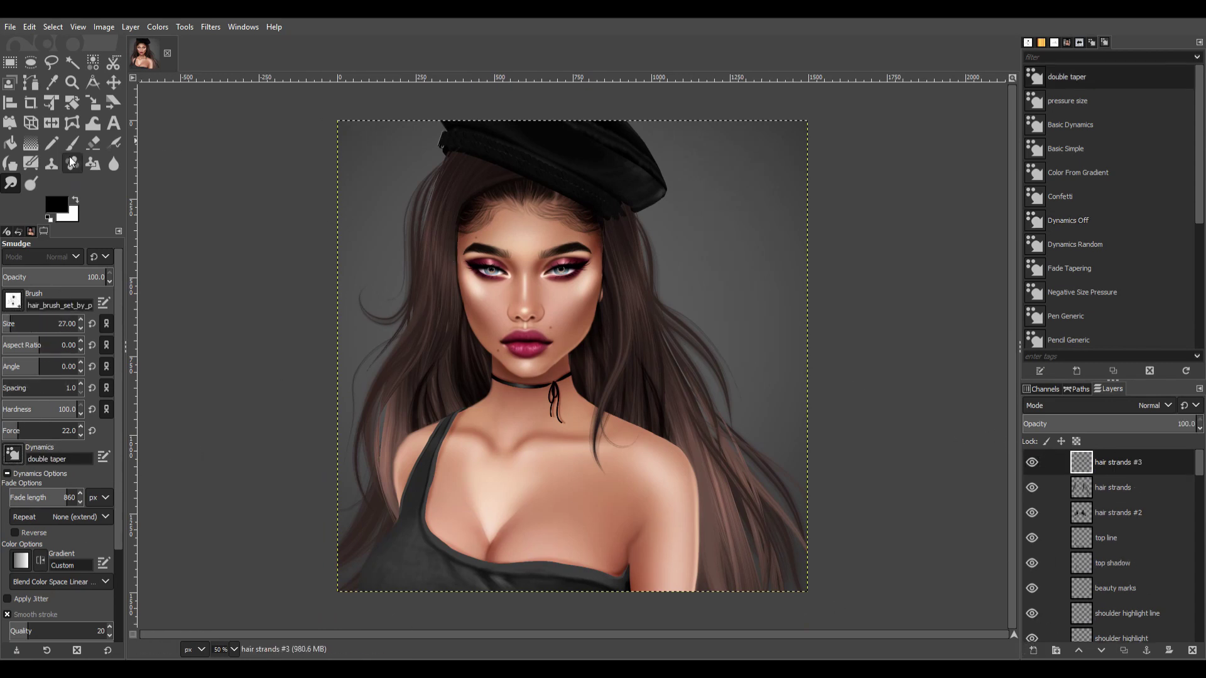
pyautogui.press('x')
pyautogui.moveTo(443, 217); pyautogui.dragTo(378, 390)
pyautogui.click(23, 430)
pyautogui.scroll(-2, 57, 440)
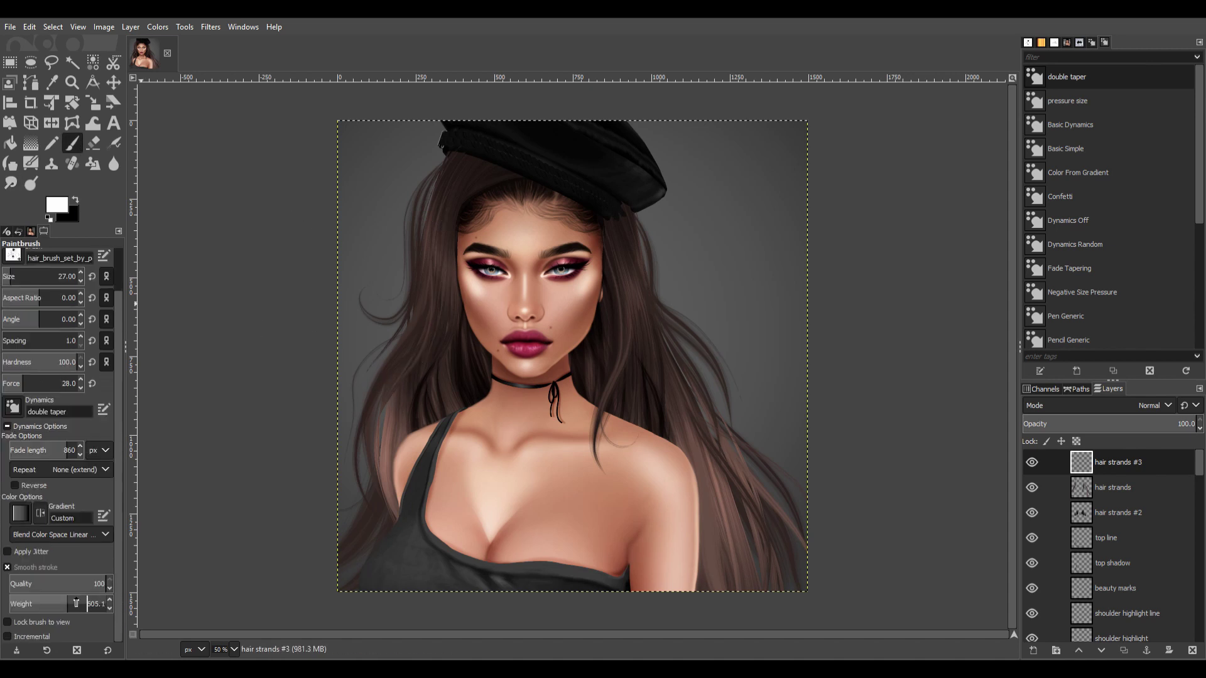
pyautogui.click(1150, 405)
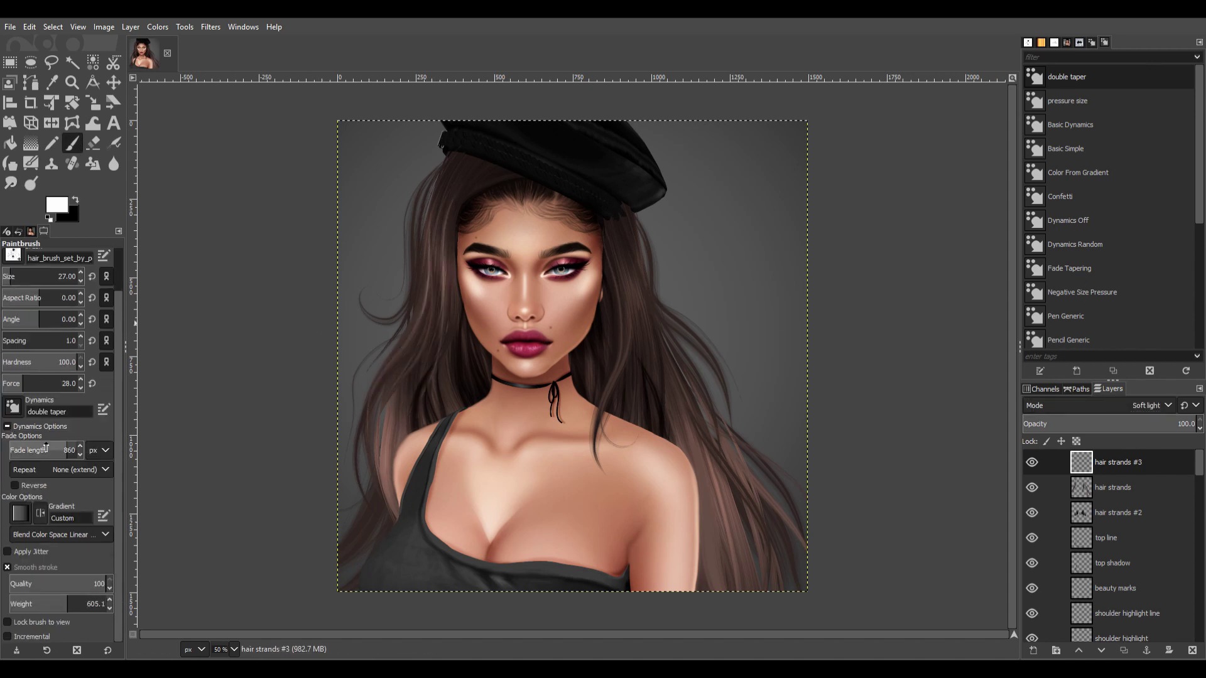
pyautogui.click(38, 447)
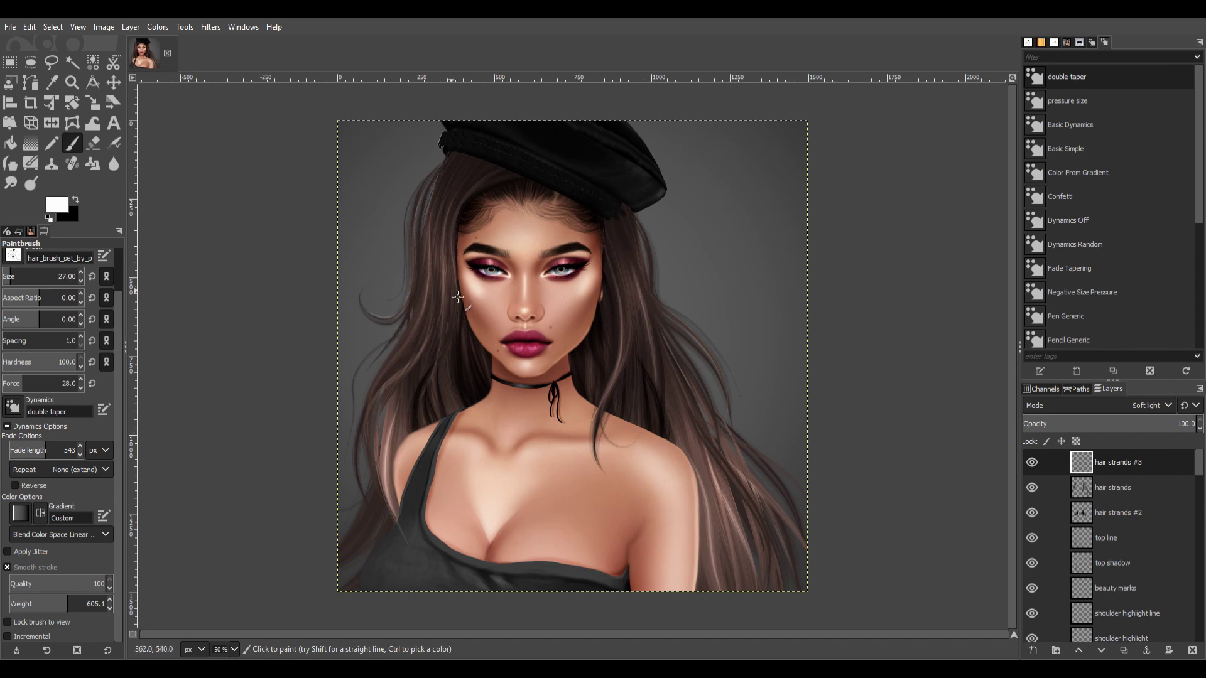
# Add a hair strands #4 layer, return to black, and enlarge the brush.
pyautogui.hotkey('shift', 'ctrl', 'n')
pyautogui.press('x')
pyautogui.scroll(10, 38, 277)
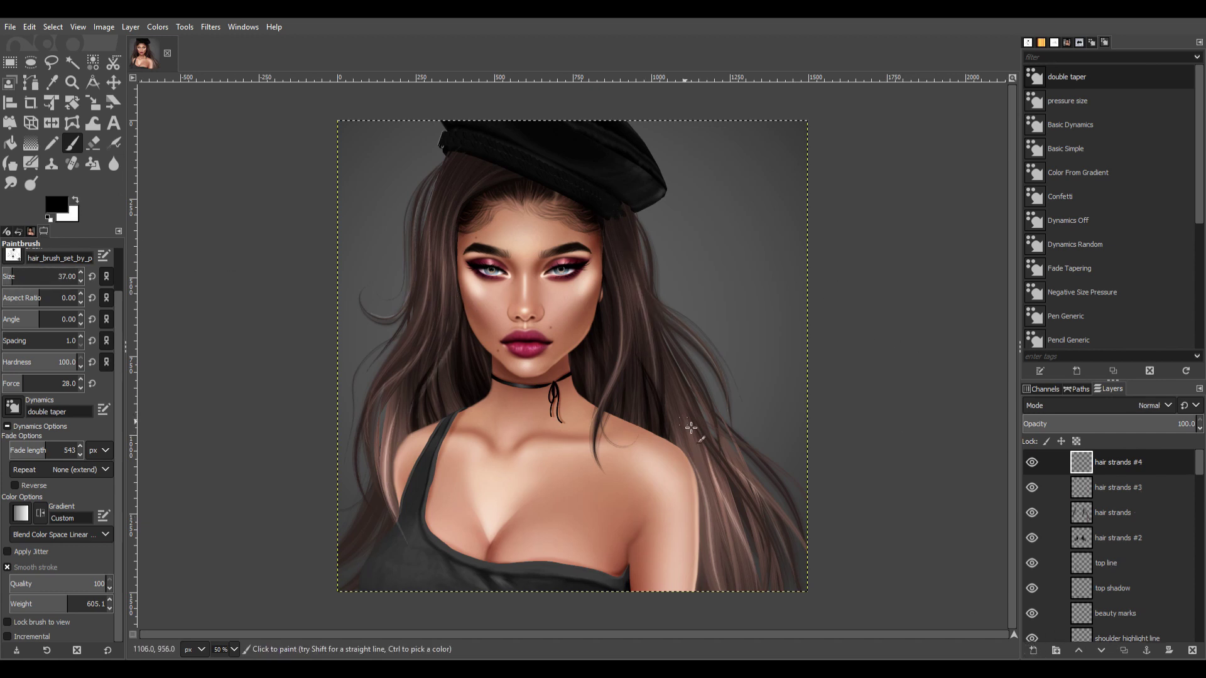
pyautogui.scroll(-6, 1150, 406)
pyautogui.scroll(-8, 1150, 405)
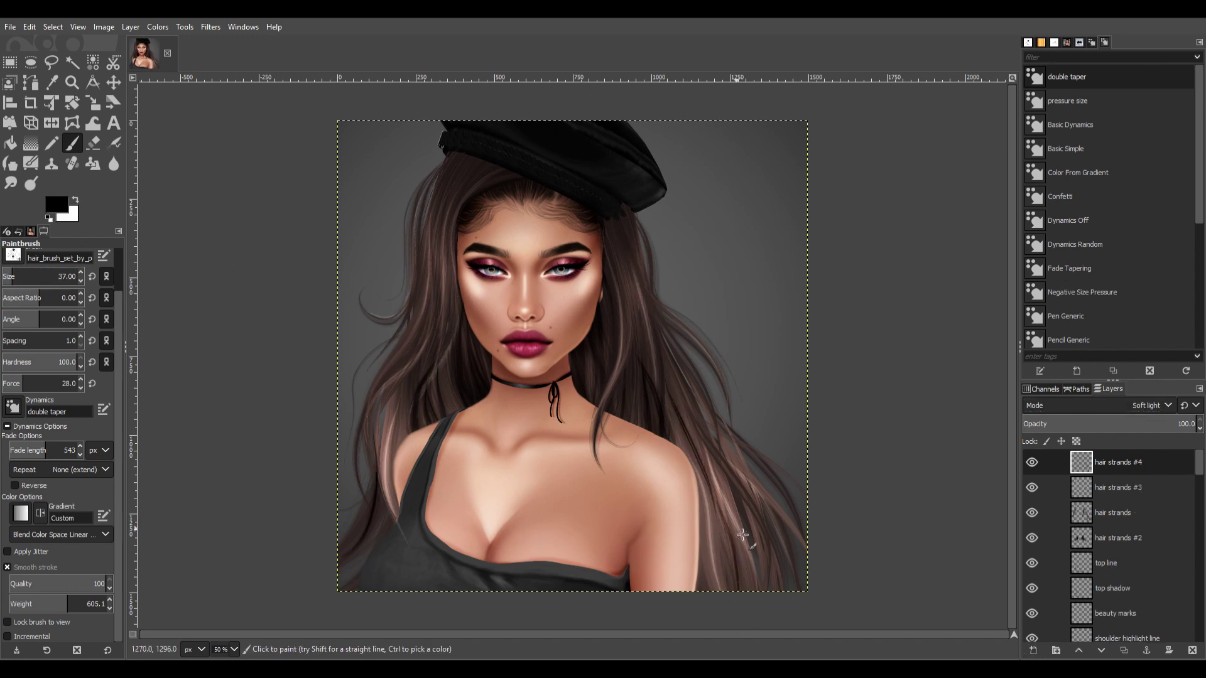
pyautogui.scroll(14, 38, 276)
pyautogui.press(']')
pyautogui.press('less')
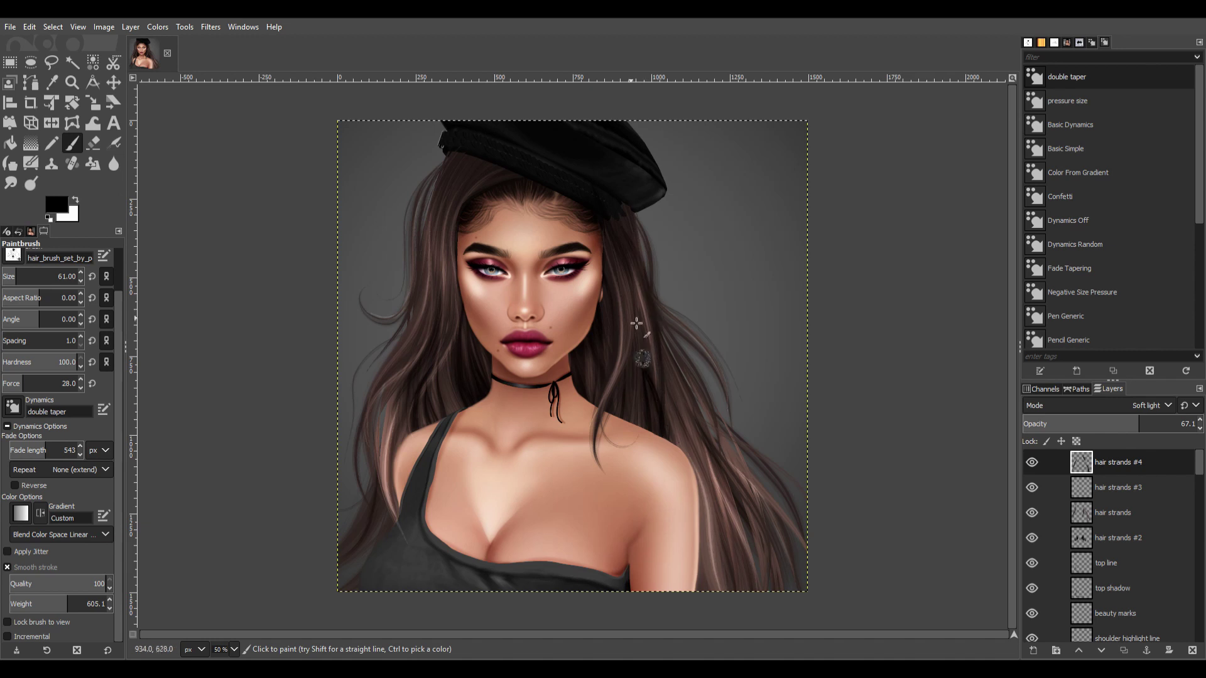
# Raise the hair strands #2 layer's opacity slightly.
pyautogui.click(1118, 537)
pyautogui.moveTo(1166, 422); pyautogui.dragTo(1168, 423)
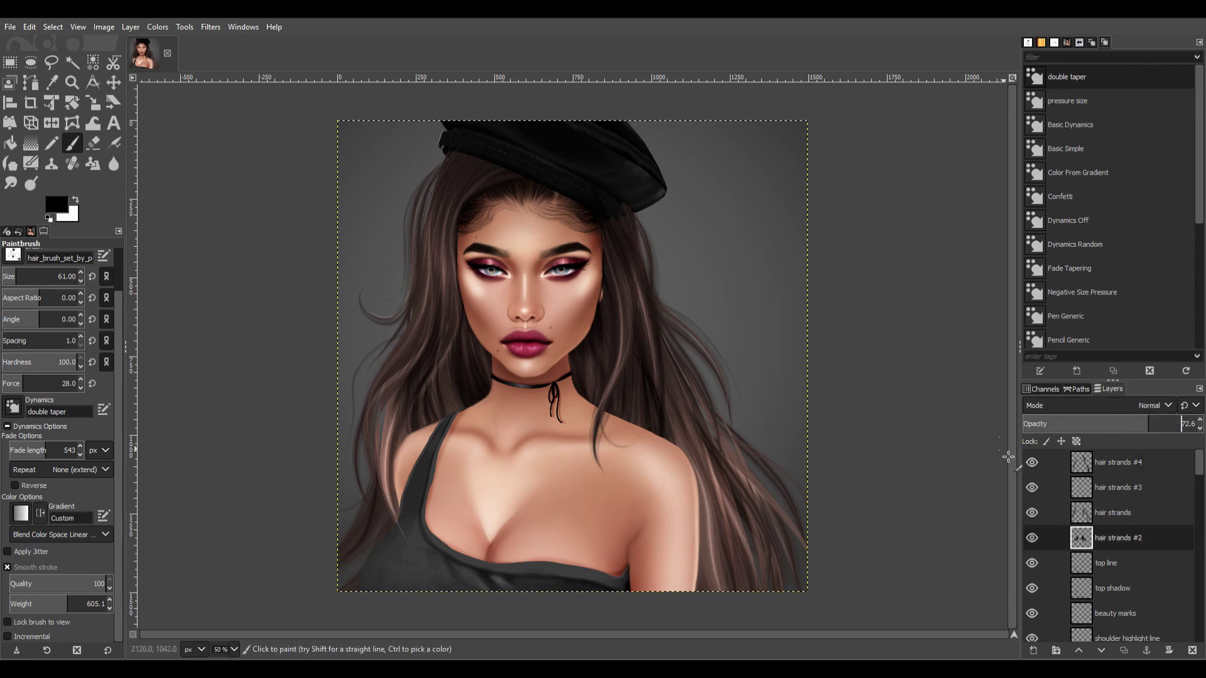
pyautogui.click(1118, 465)
# Create the hair strands #5 layer and set up a white brush at force 53.
pyautogui.keyDown('shift'); pyautogui.click(1033, 651); pyautogui.keyUp('shift')
pyautogui.press('x')
pyautogui.click(62, 276)
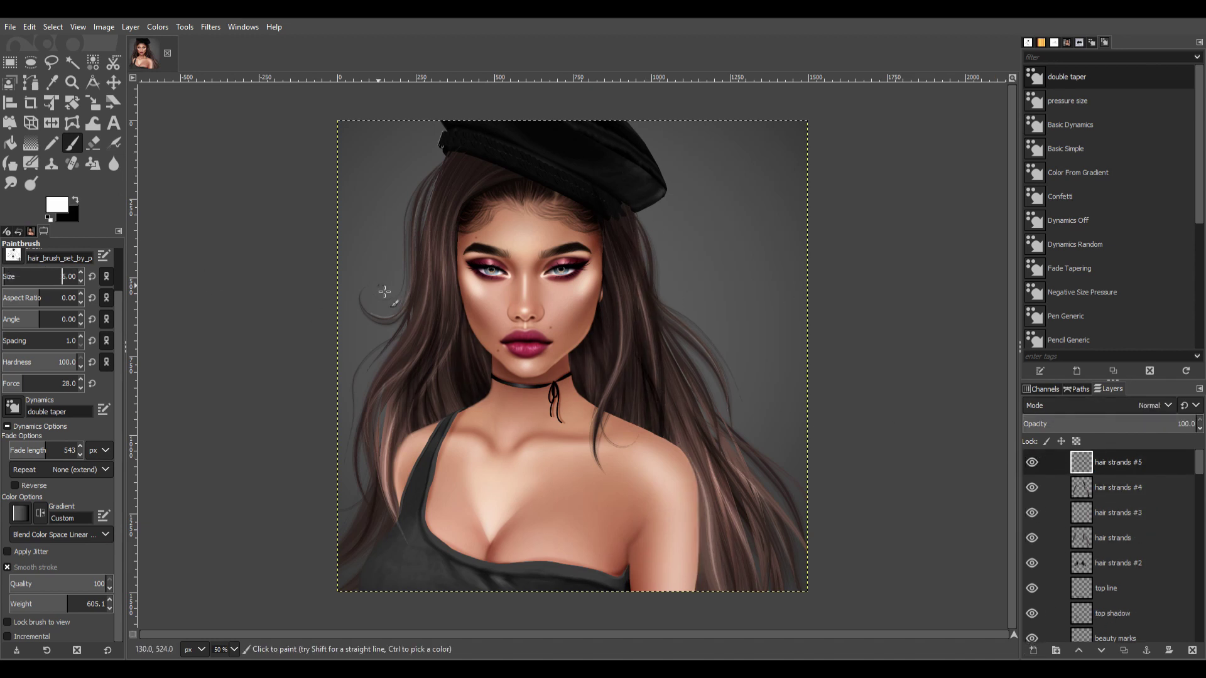
pyautogui.press('2')
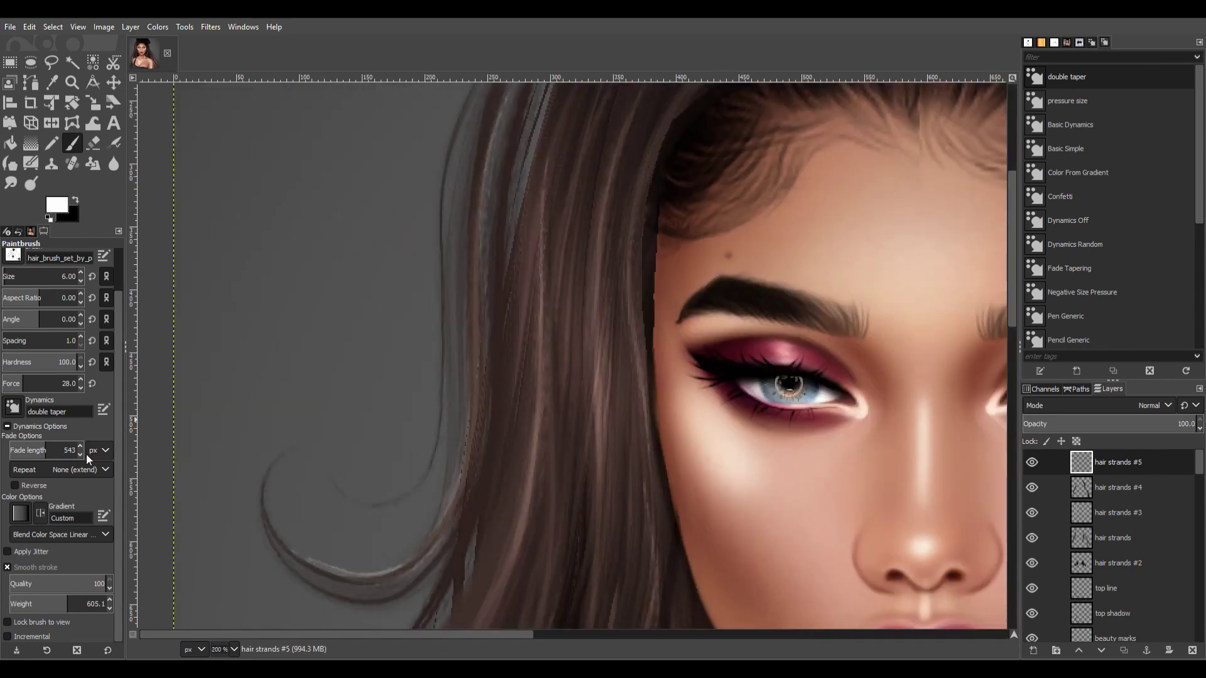
pyautogui.moveTo(24, 380); pyautogui.dragTo(42, 383)
# Paint a trial white strand over the left hair, then undo it.
pyautogui.moveTo(207, 524); pyautogui.dragTo(325, 237)
pyautogui.moveTo(287, 325); pyautogui.dragTo(177, 558)
pyautogui.press('1')
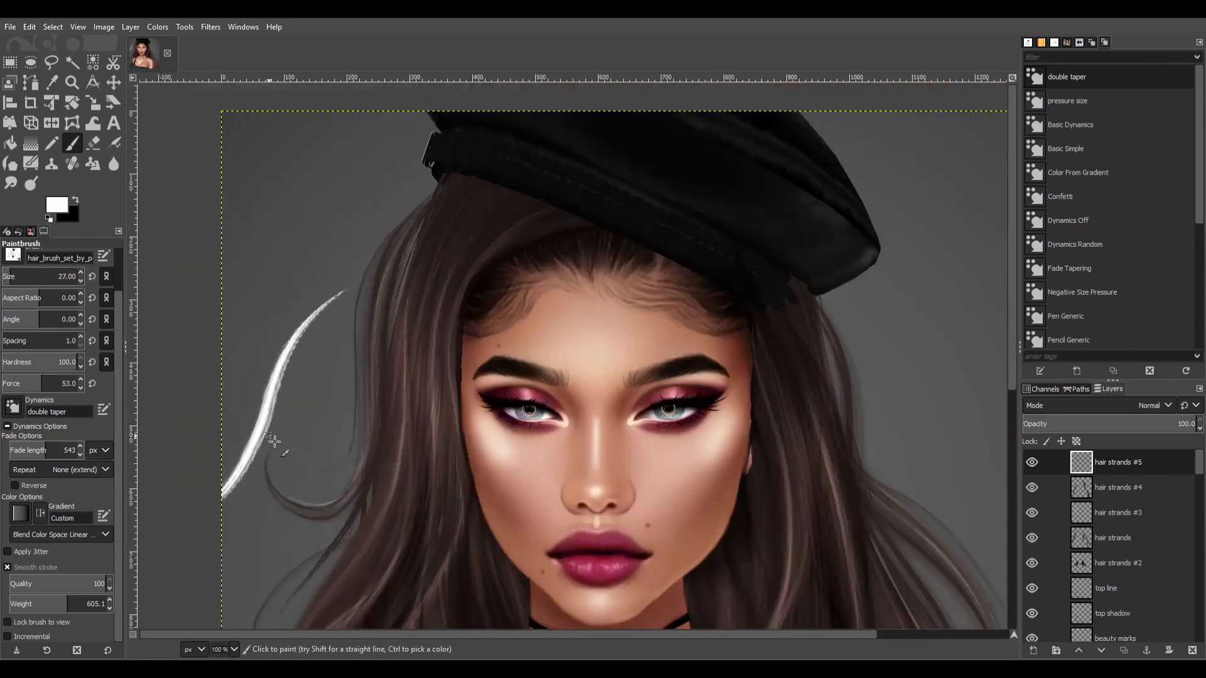
pyautogui.hotkey('ctrl', 'z')
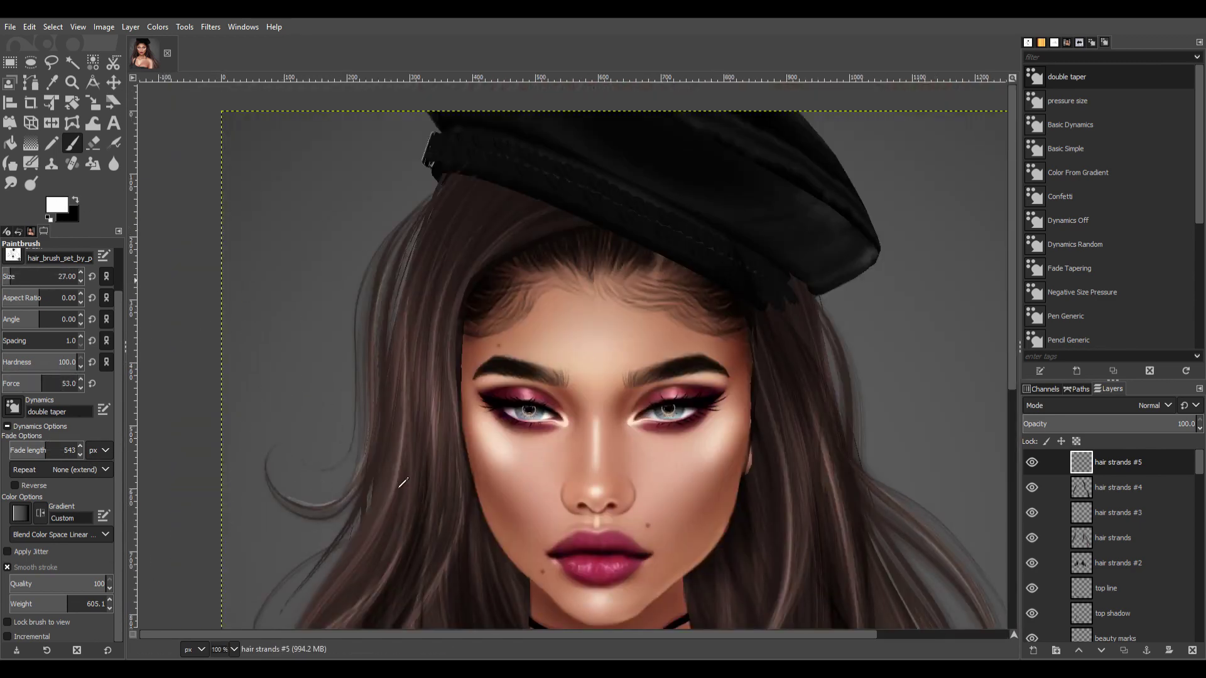
# Sample a hair-brown colour from the hair and shrink the brush to size 9.
pyautogui.keyDown('ctrl'); pyautogui.click(403, 482); pyautogui.keyUp('ctrl')
pyautogui.press('[')
pyautogui.press('[')
pyautogui.press('[')
pyautogui.scroll(-5, 803, 257)
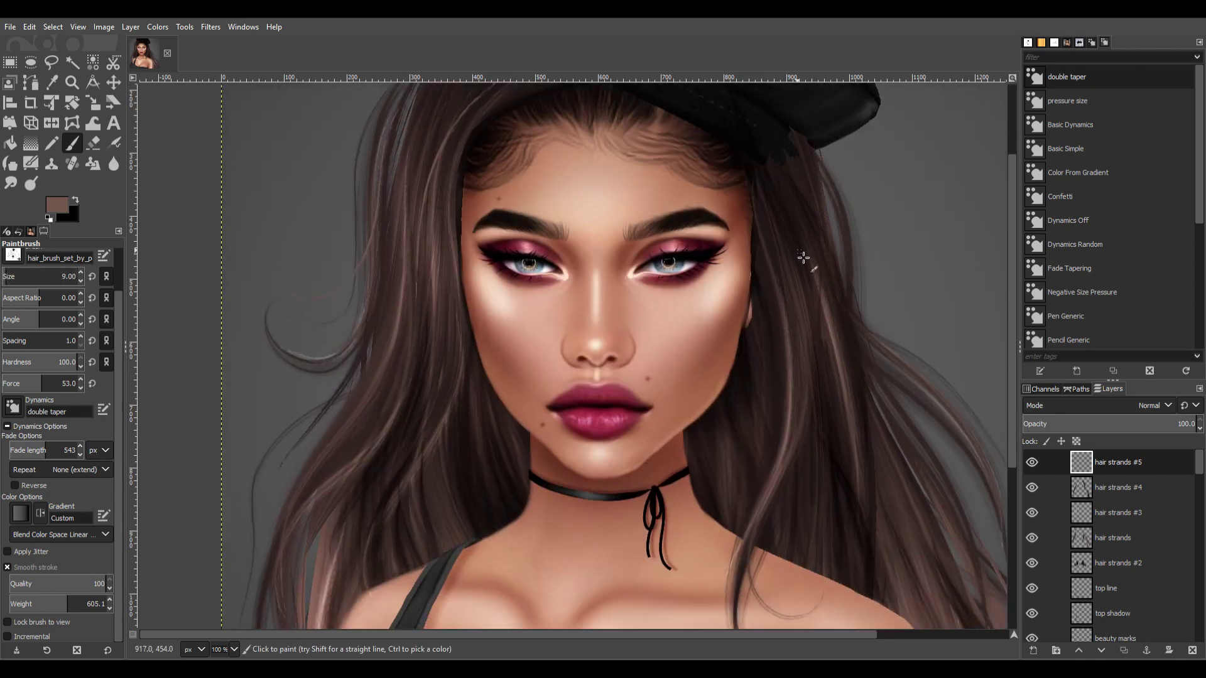
pyautogui.scroll(-3, 840, 366)
pyautogui.scroll(2, 866, 377)
pyautogui.scroll(-1, 895, 390)
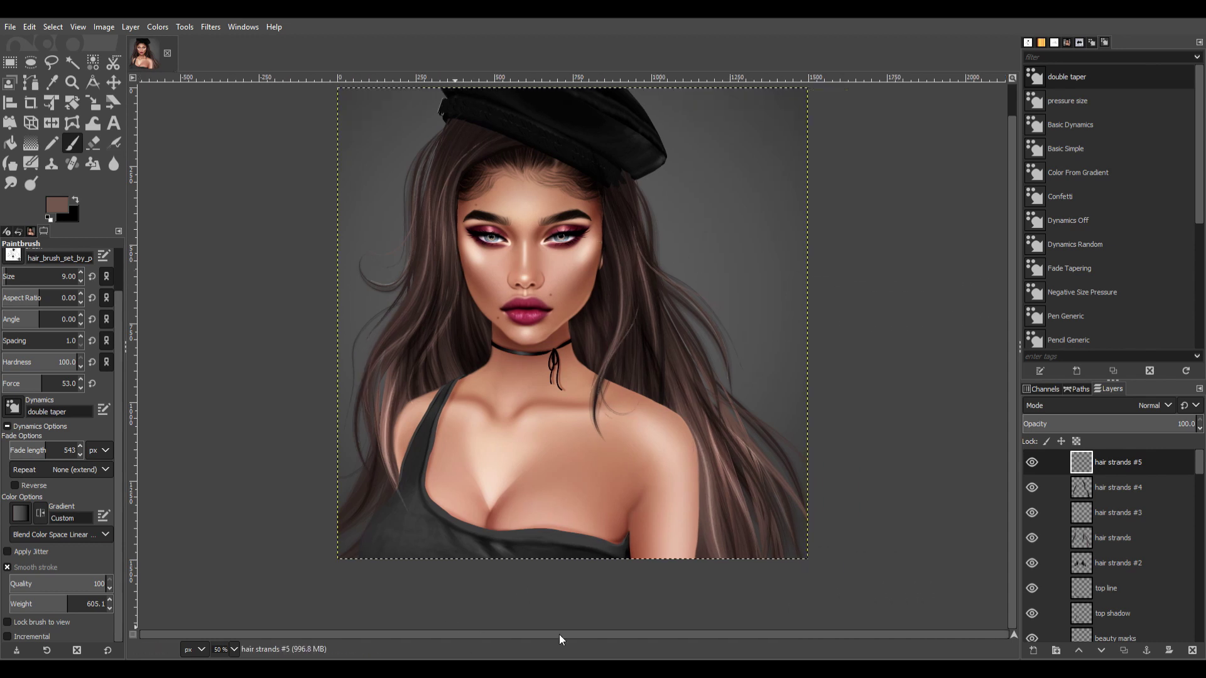
pyautogui.click(1121, 512)
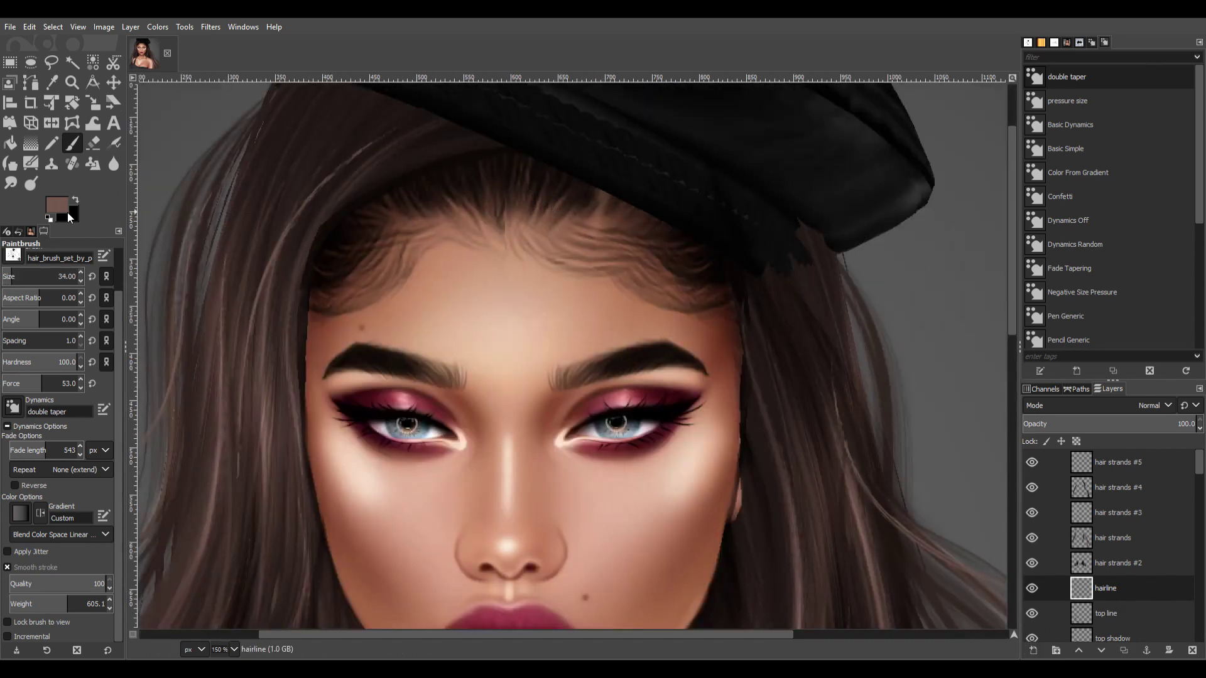
# Paint near-black strands along the forehead hairline with a size 9 brush.
pyautogui.keyDown('ctrl'); pyautogui.click(366, 272); pyautogui.keyUp('ctrl')
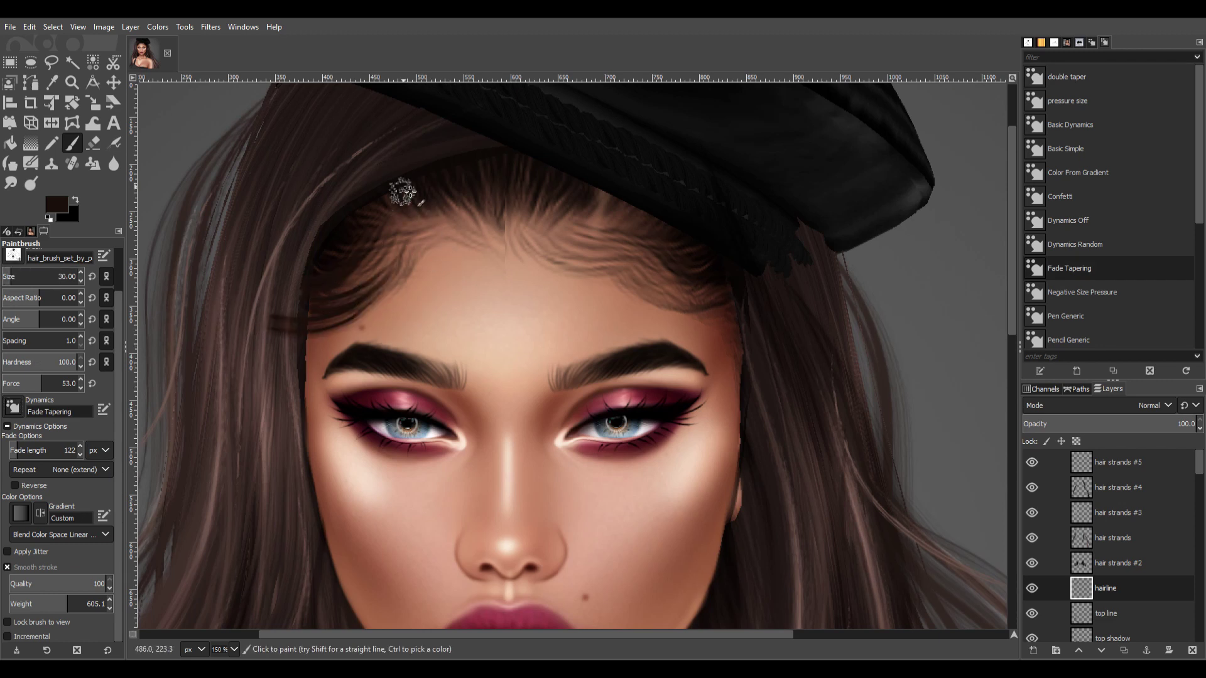
pyautogui.moveTo(615, 252)
pyautogui.mouseDown()
pyautogui.moveTo(718, 236)
pyautogui.moveTo(552, 295)
pyautogui.mouseUp()
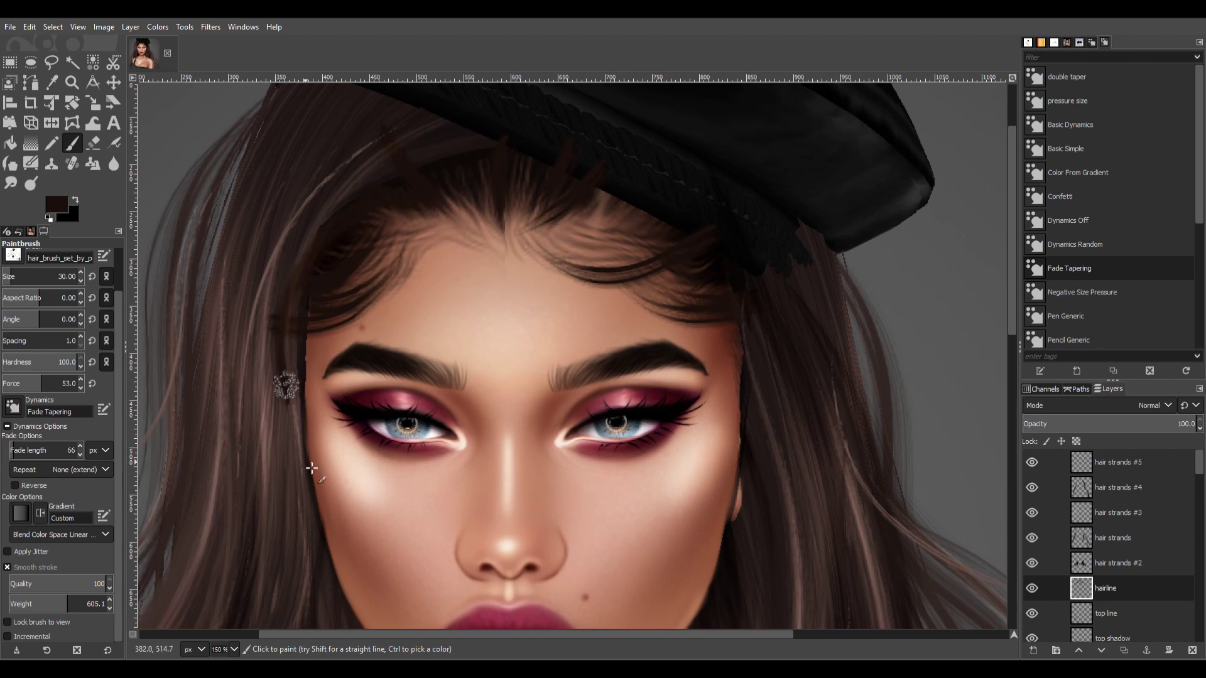
pyautogui.moveTo(411, 226); pyautogui.dragTo(277, 311)
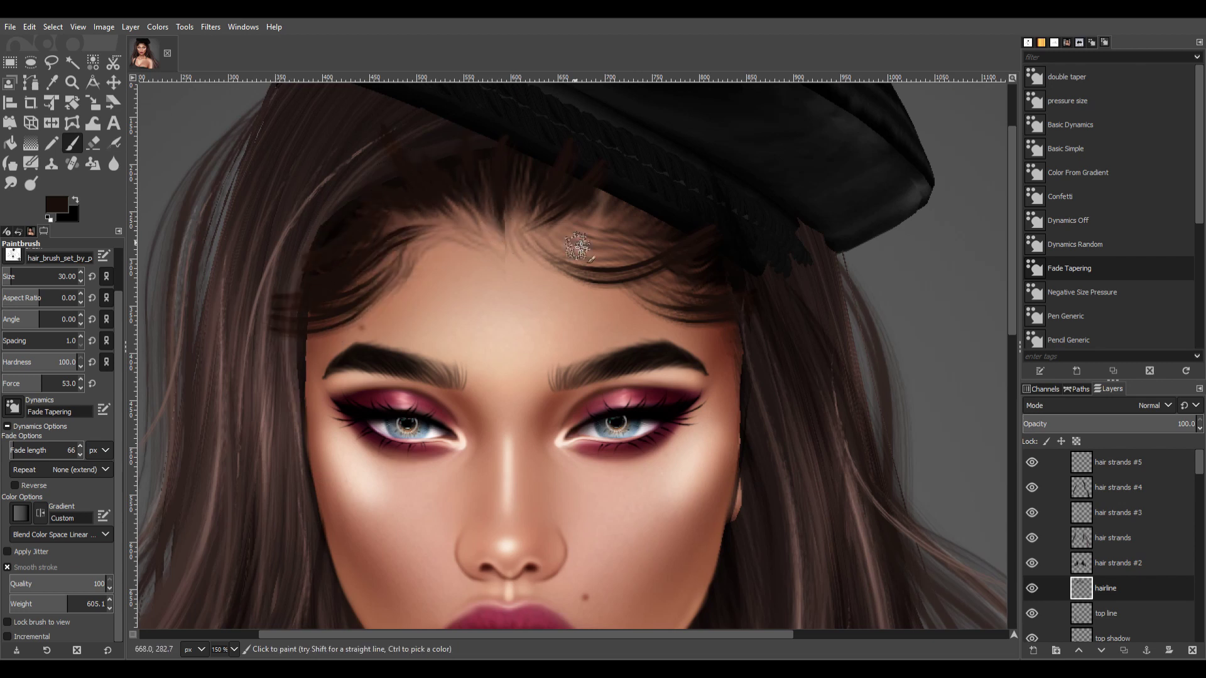
pyautogui.click(11, 277)
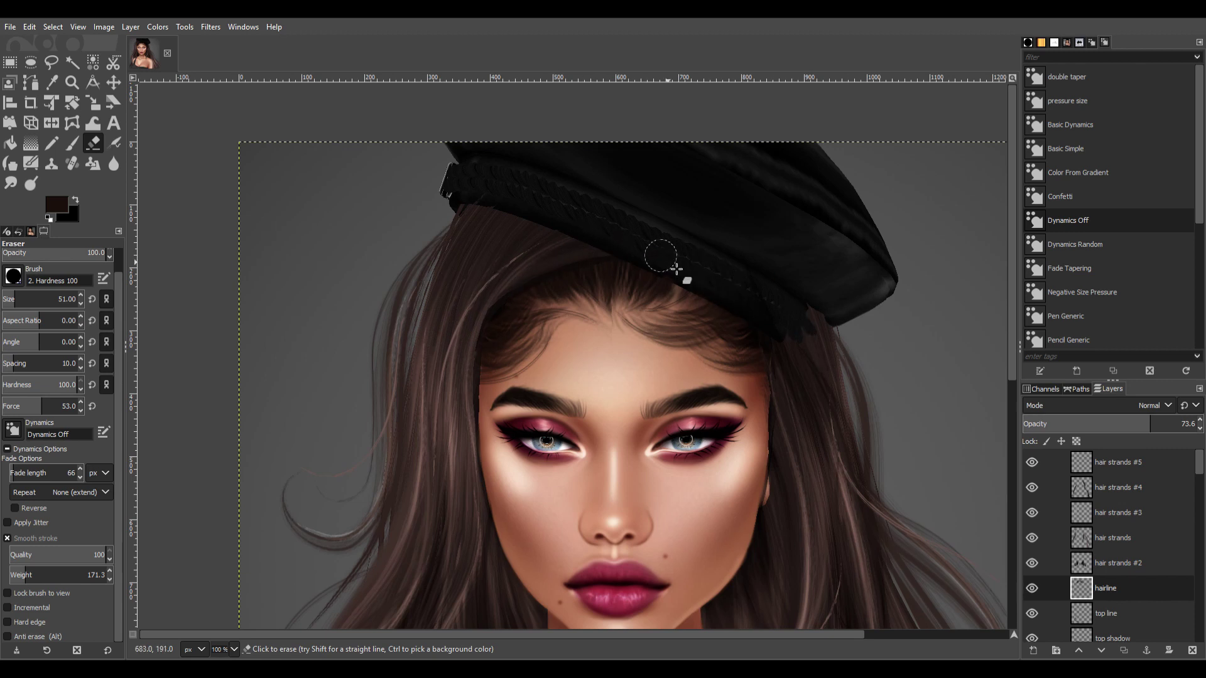
# Smudge the hat brim edge into the hair on the Mode Face layer.
pyautogui.click(1118, 563)
pyautogui.press('Up')
pyautogui.press('Up')
pyautogui.press('Up')
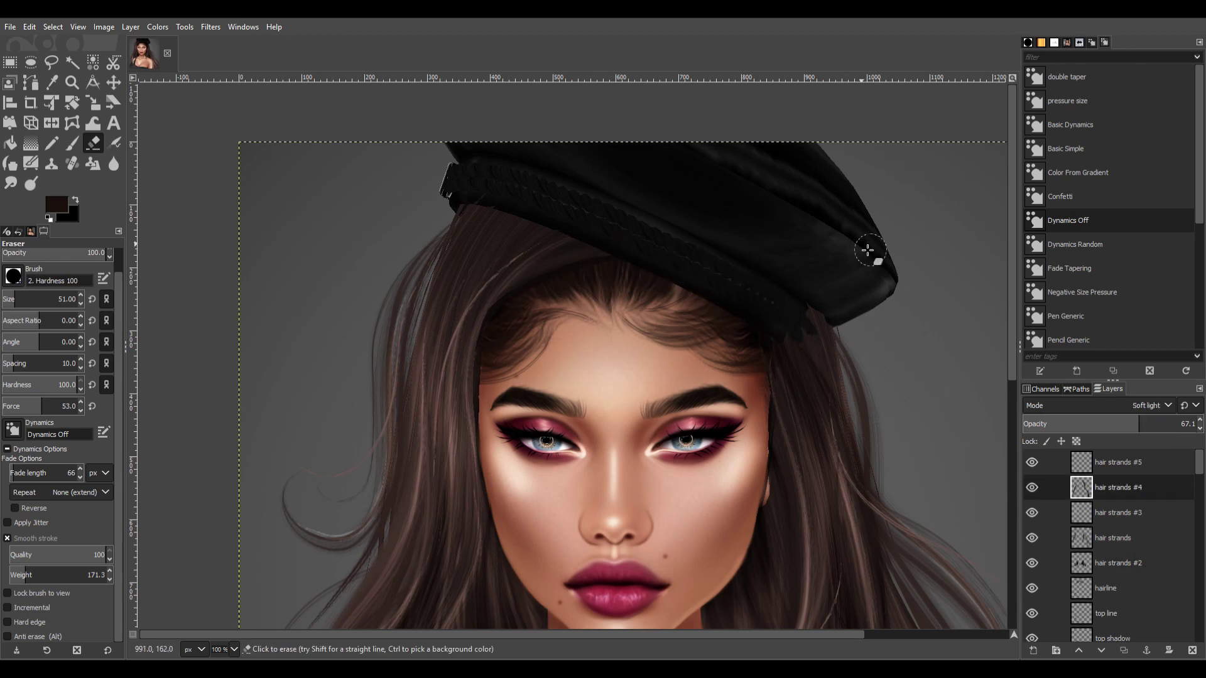
pyautogui.press('Up')
pyautogui.scroll(-5, 1146, 594)
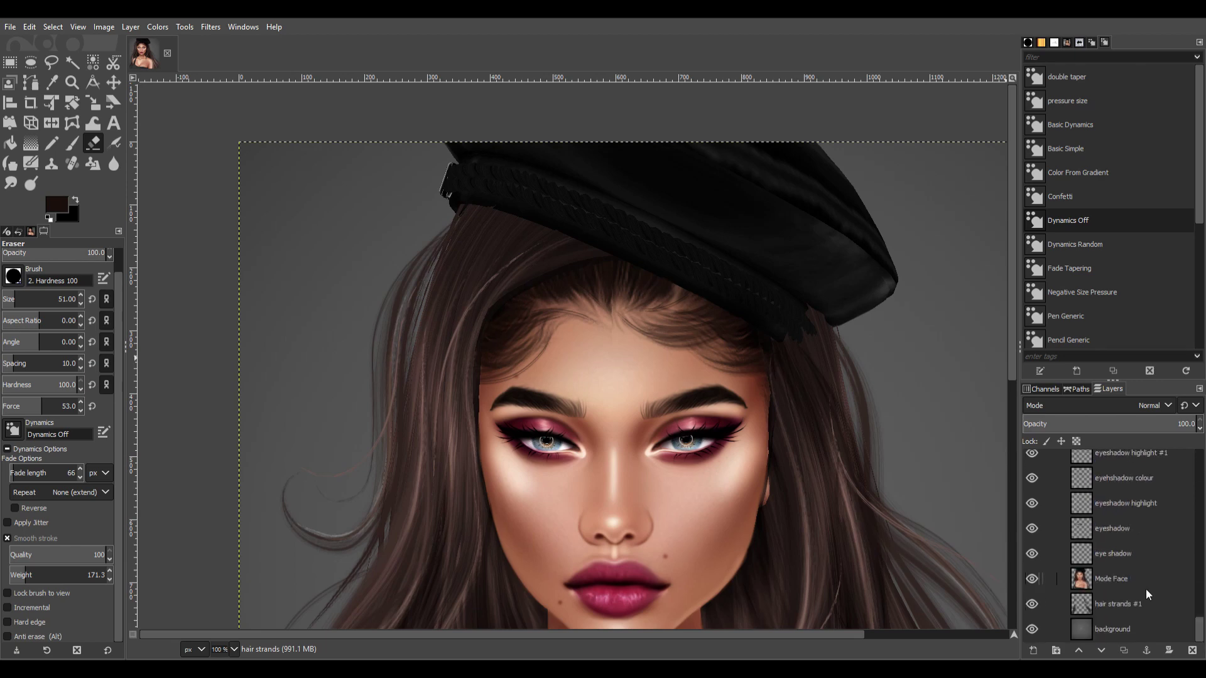
pyautogui.click(1147, 591)
pyautogui.press('2')
pyautogui.press('s')
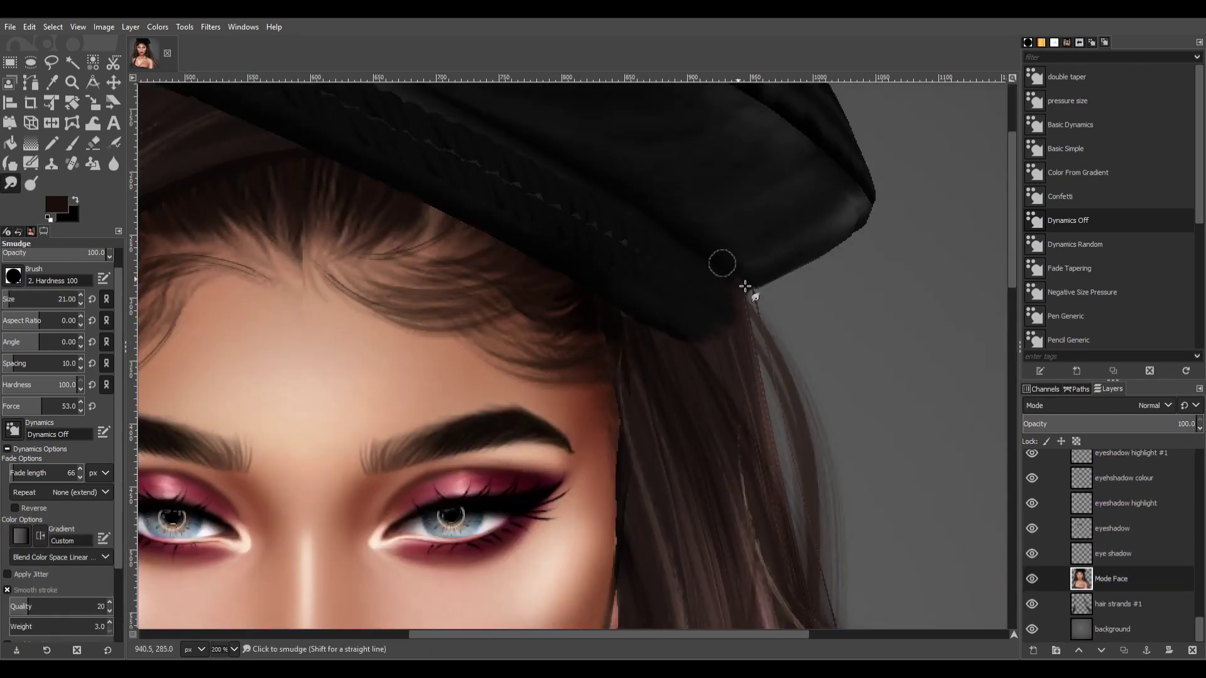
pyautogui.moveTo(745, 286)
pyautogui.mouseDown()
pyautogui.moveTo(722, 315)
pyautogui.moveTo(750, 333)
pyautogui.mouseUp()
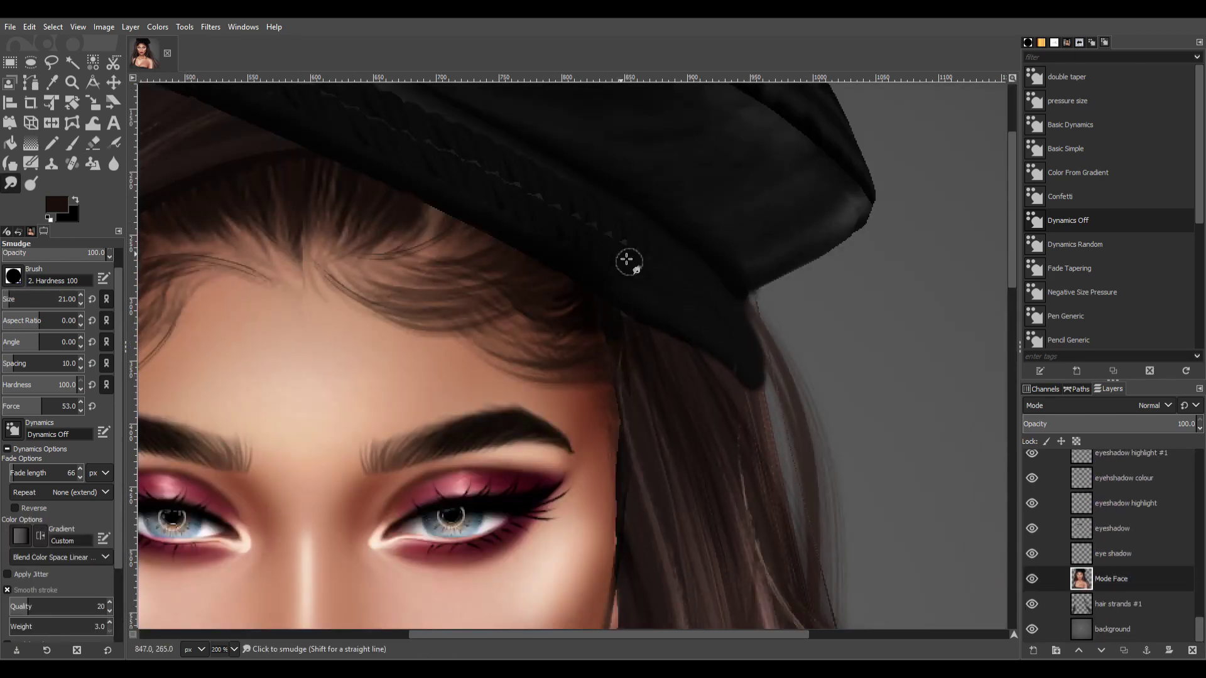
# Add a new hat highlight layer at the top of the stack.
pyautogui.scroll(-3, 753, 299)
pyautogui.scroll(-1, 748, 350)
pyautogui.scroll(-2, 498, 635)
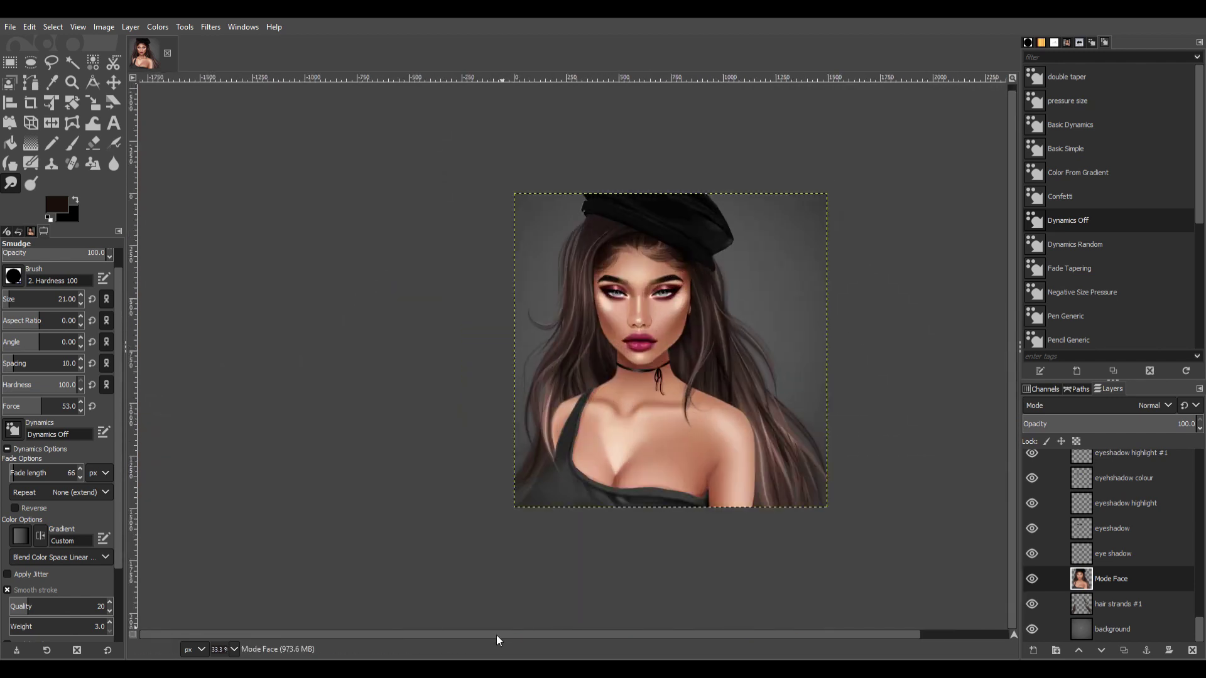
pyautogui.scroll(2, 508, 535)
pyautogui.scroll(-2, 509, 535)
pyautogui.scroll(2, 641, 251)
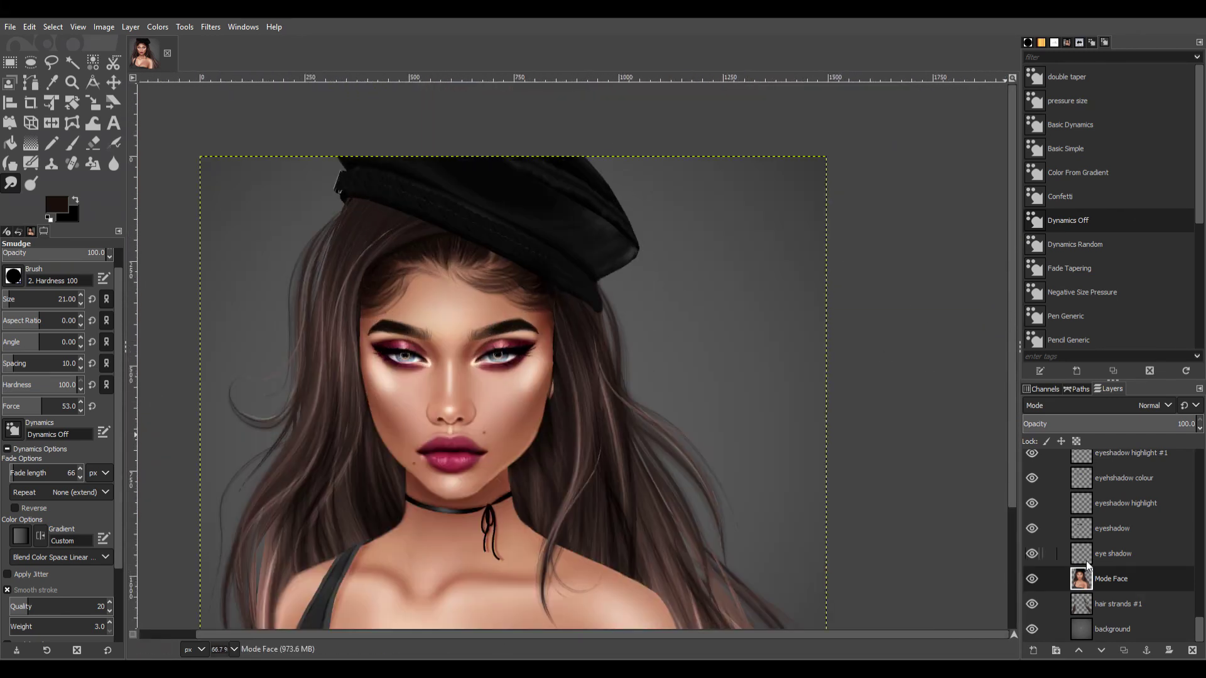
pyautogui.press('Home')
# Paint white on the hat highlight layer and fade it to 4.0 opacity.
pyautogui.press('d')
pyautogui.press('x')
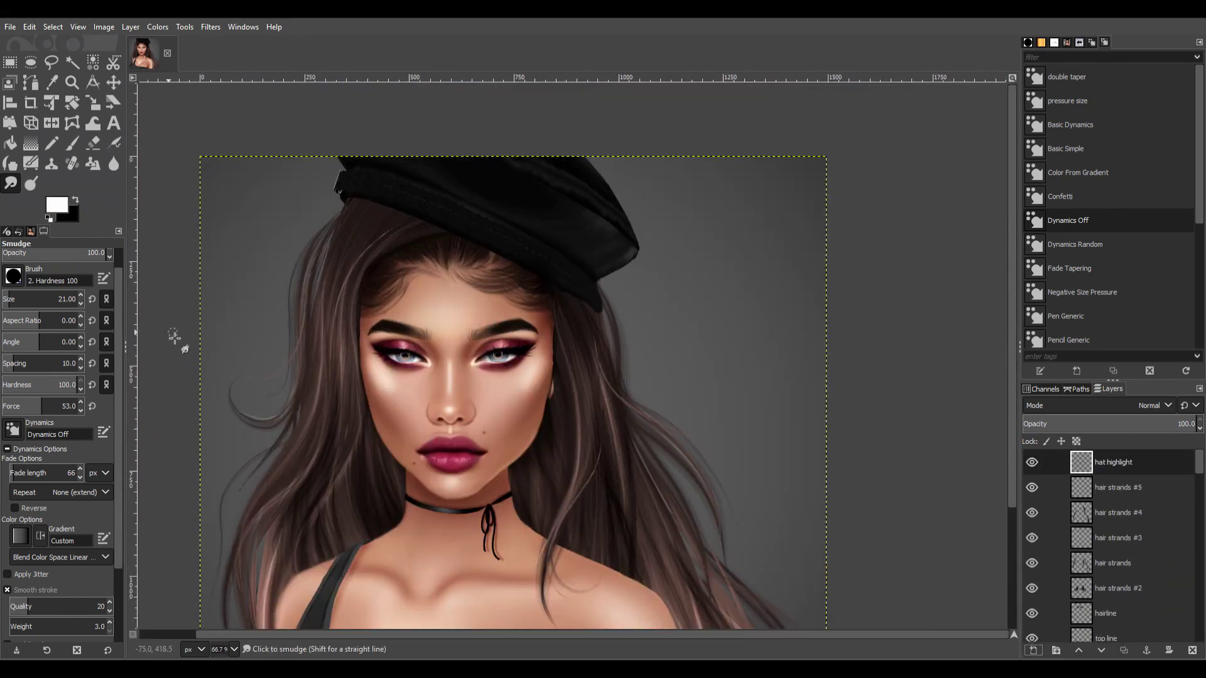
pyautogui.press('p')
pyautogui.click(598, 262)
pyautogui.scroll(1, 19, 269)
pyautogui.hotkey('ctrl', 'z')
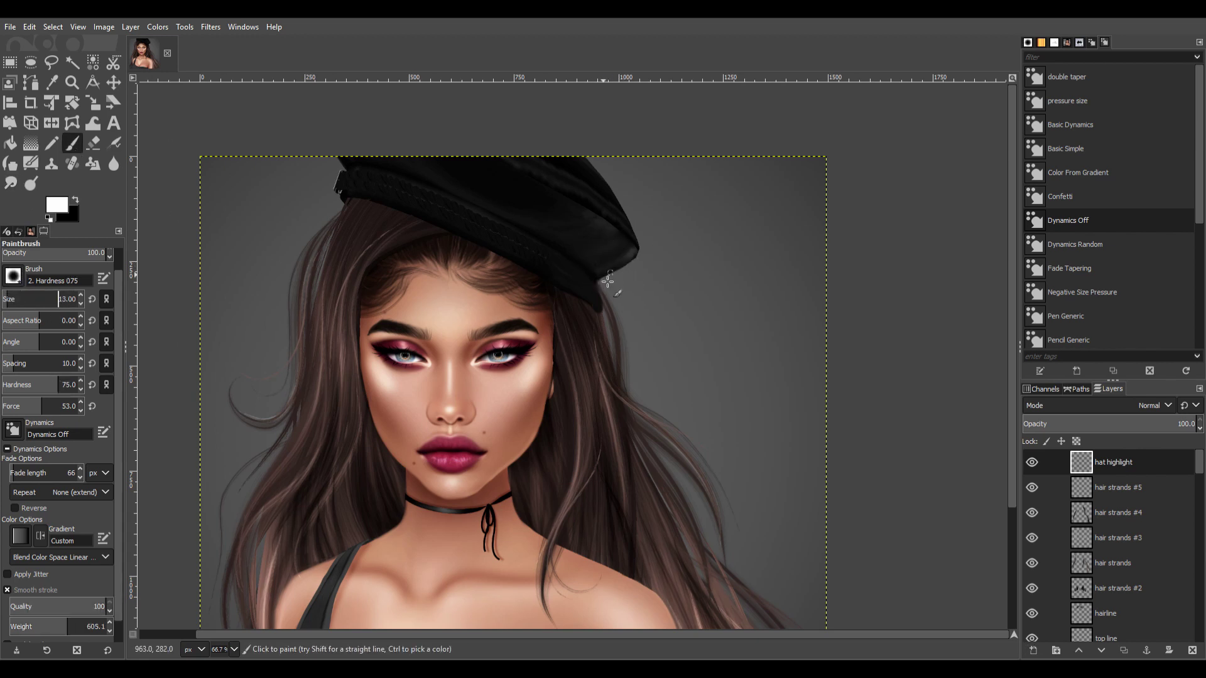
pyautogui.moveTo(1161, 419); pyautogui.dragTo(1104, 423)
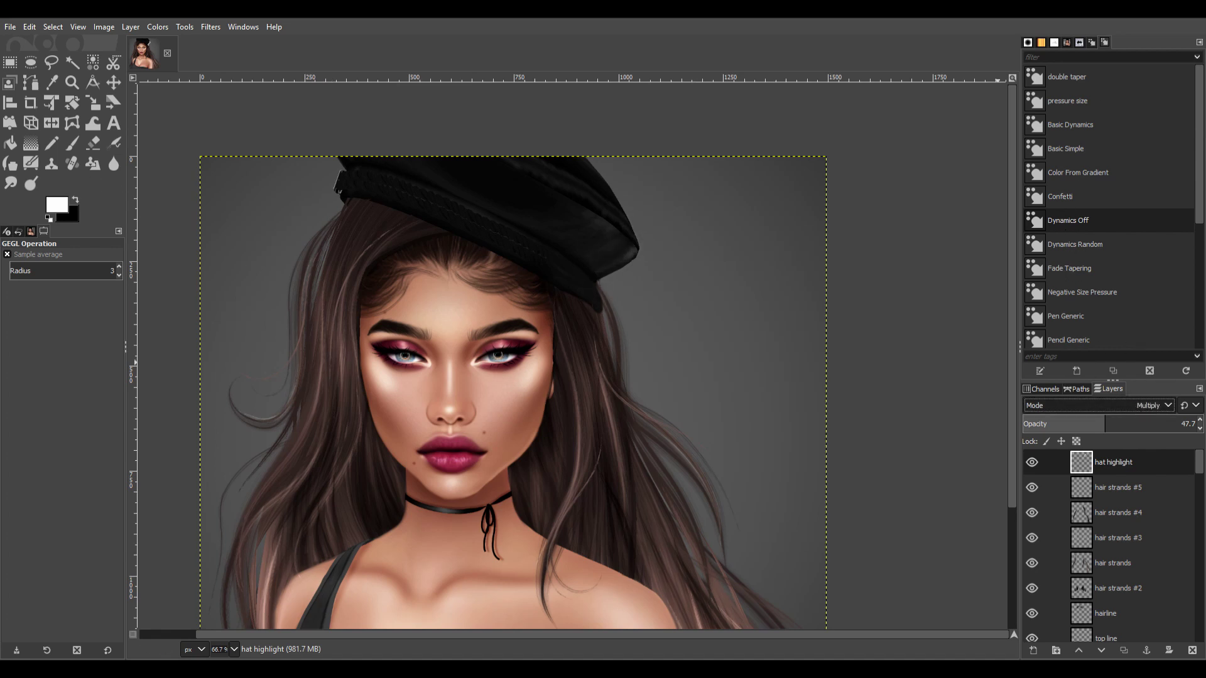
pyautogui.moveTo(1105, 424); pyautogui.dragTo(1031, 425)
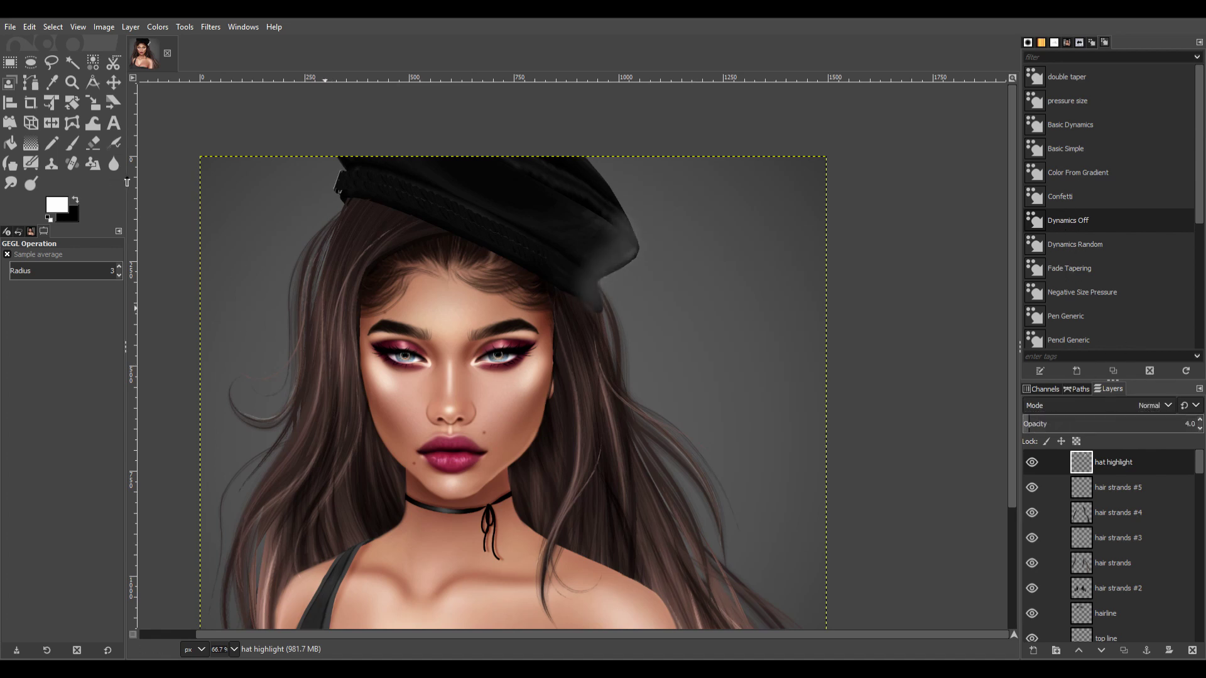
# Erase around the brim and add a Soft light hat highlight #1 layer.
pyautogui.click(93, 143)
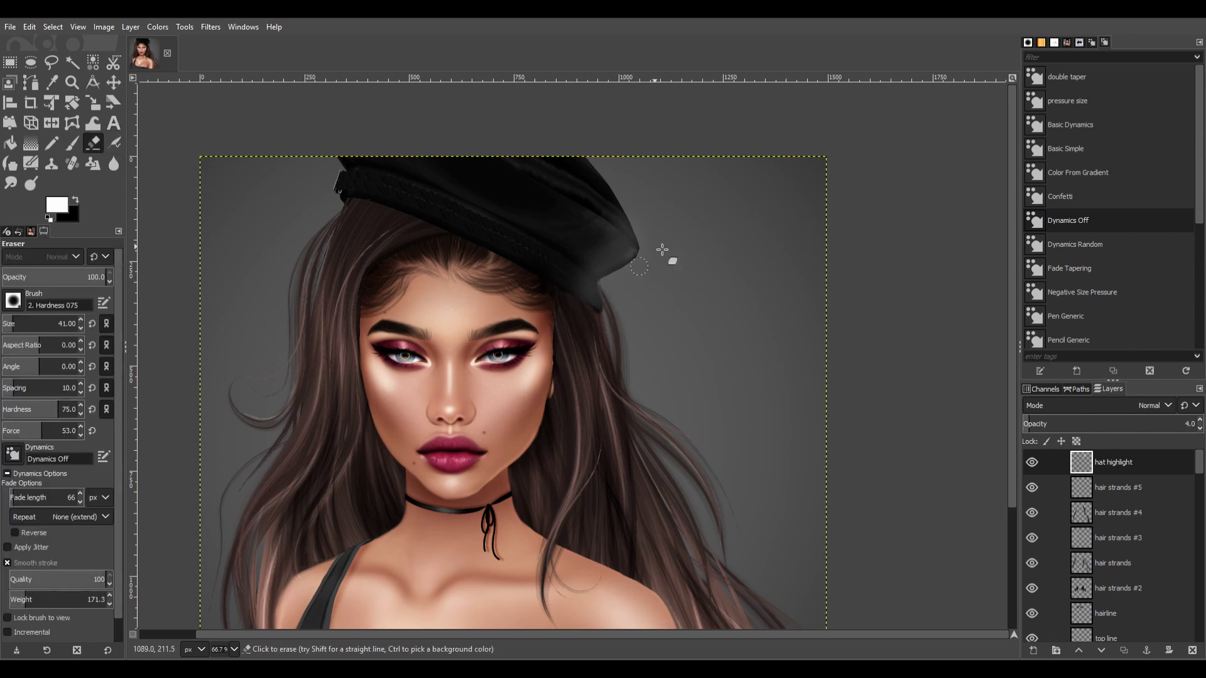
pyautogui.scroll(-3, 623, 266)
pyautogui.scroll(6, 594, 391)
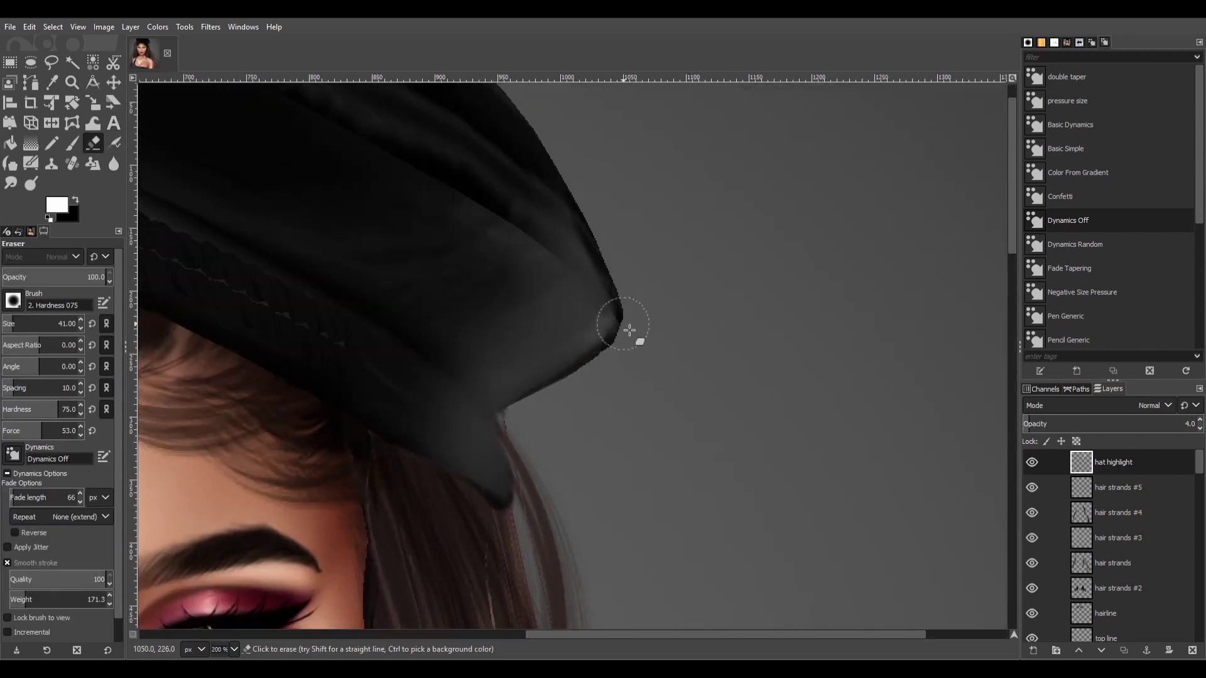
pyautogui.scroll(-4, 605, 408)
pyautogui.scroll(-3, 603, 377)
pyautogui.scroll(2, 586, 283)
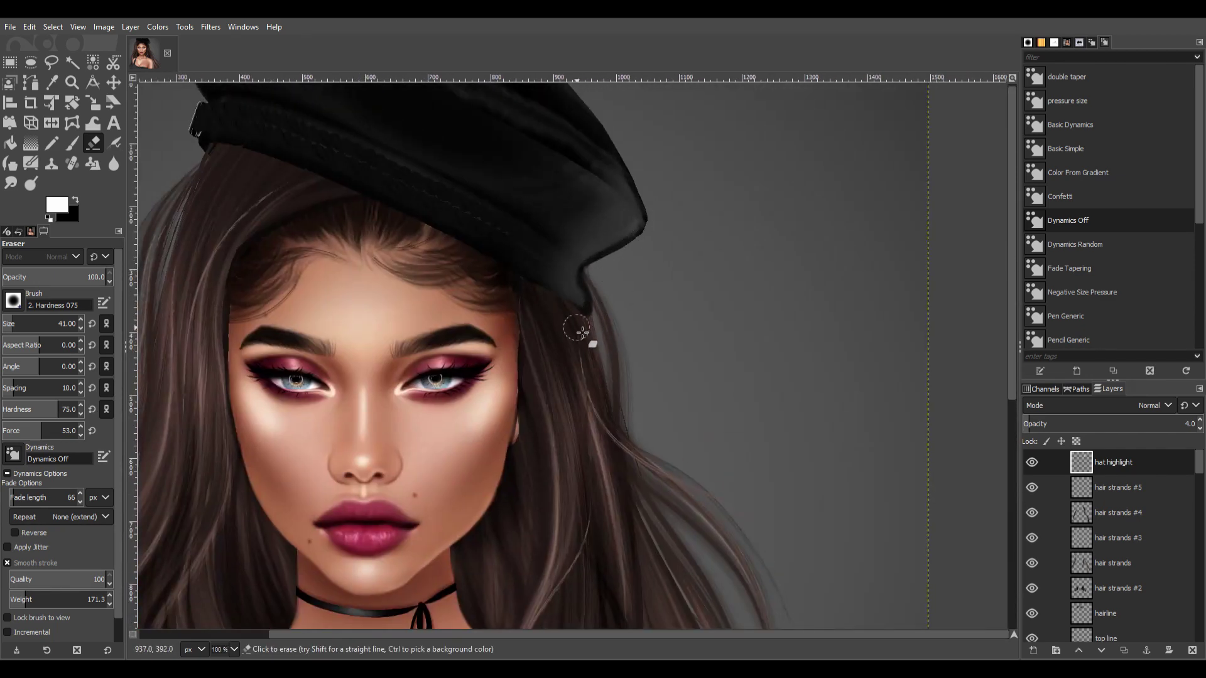
pyautogui.scroll(-4, 520, 260)
pyautogui.scroll(4, 233, 112)
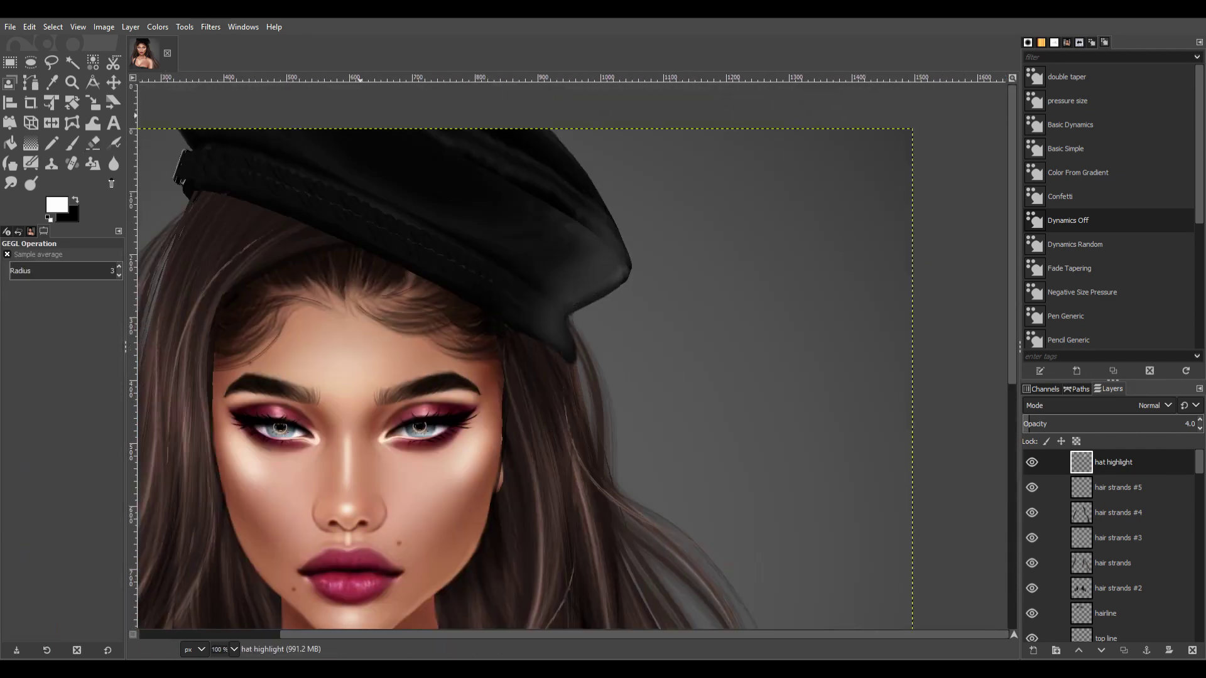
pyautogui.scroll(-3, 569, 450)
pyautogui.scroll(2, 539, 438)
pyautogui.hotkey('shift', 'ctrl', 'n')
pyautogui.press('p')
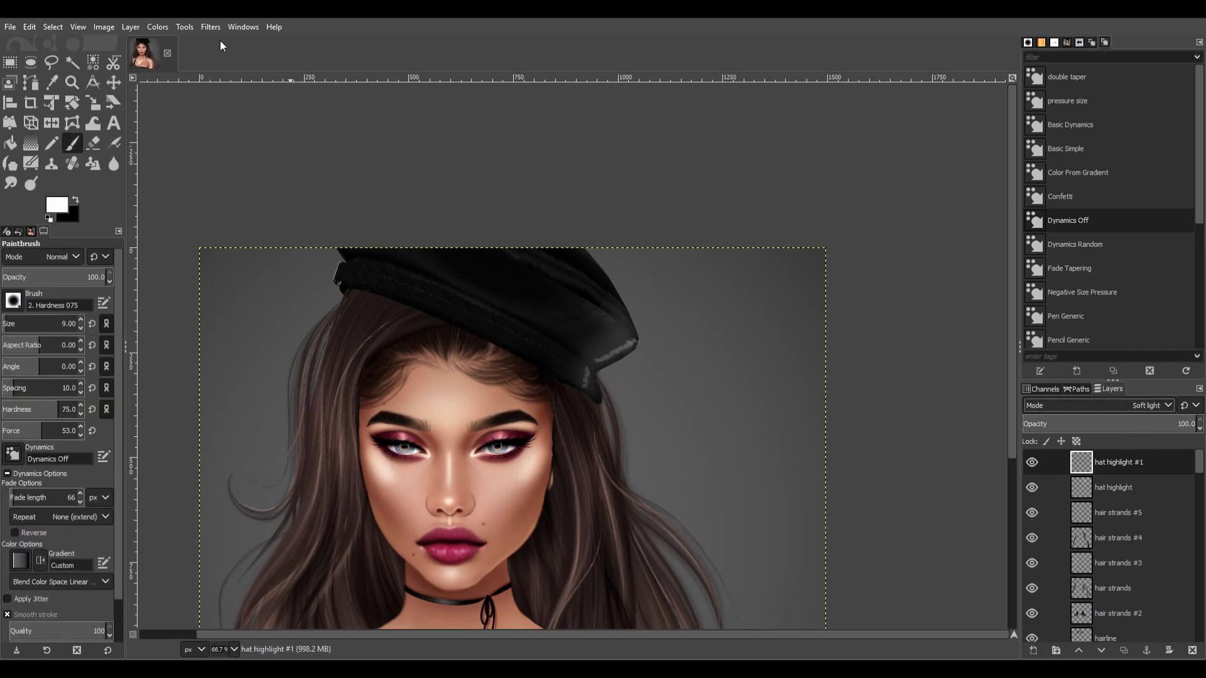
# Smudge the white brim highlights into glossy streaks, then add a top shadow #1 layer.
pyautogui.press('s')
pyautogui.scroll(4, 471, 458)
pyautogui.moveTo(481, 277); pyautogui.dragTo(599, 217)
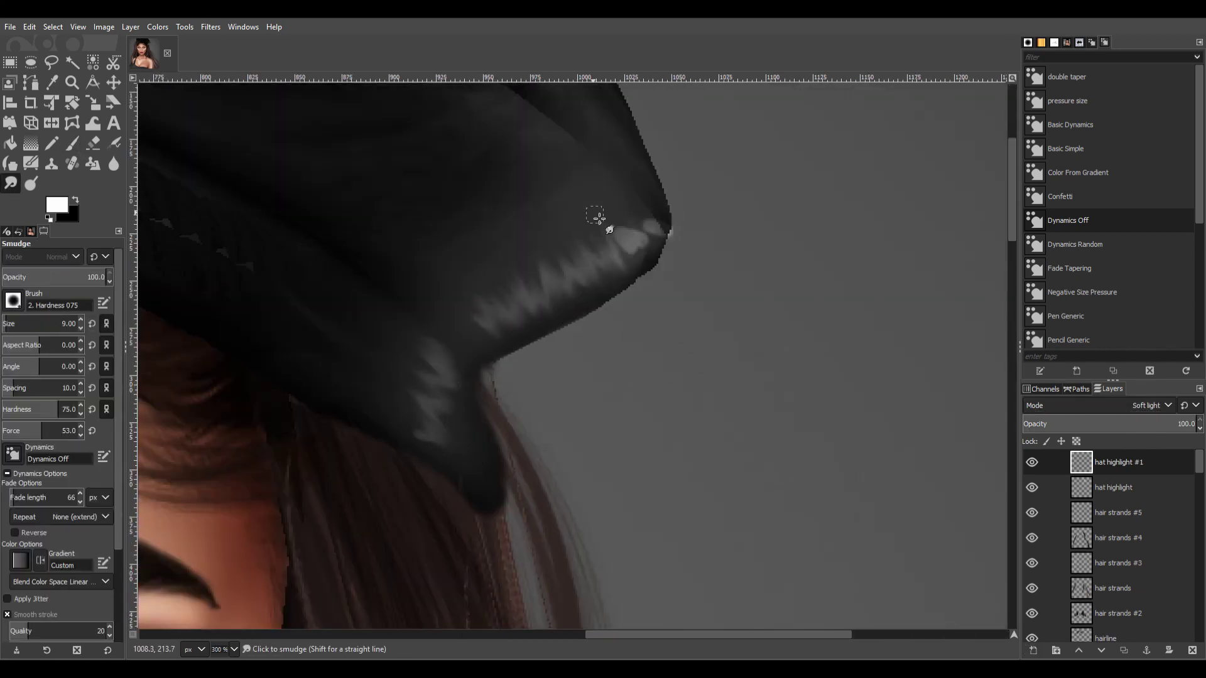
pyautogui.hotkey('shift', 'ctrl', 'j')
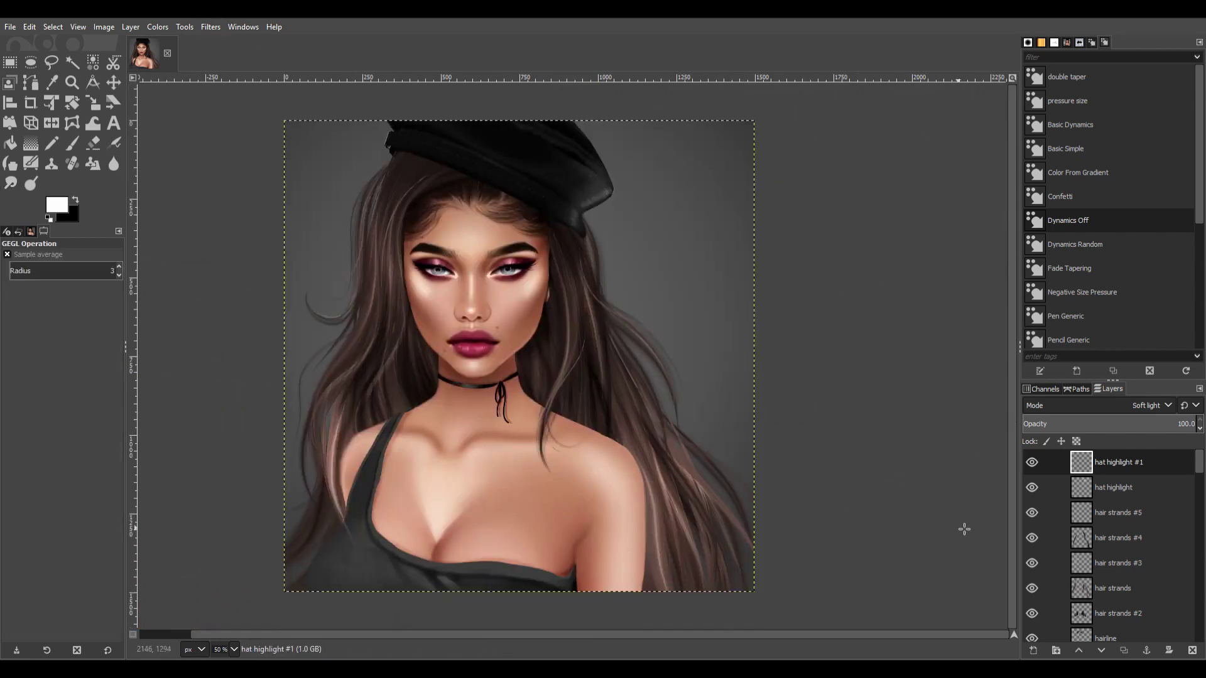
pyautogui.press('1')
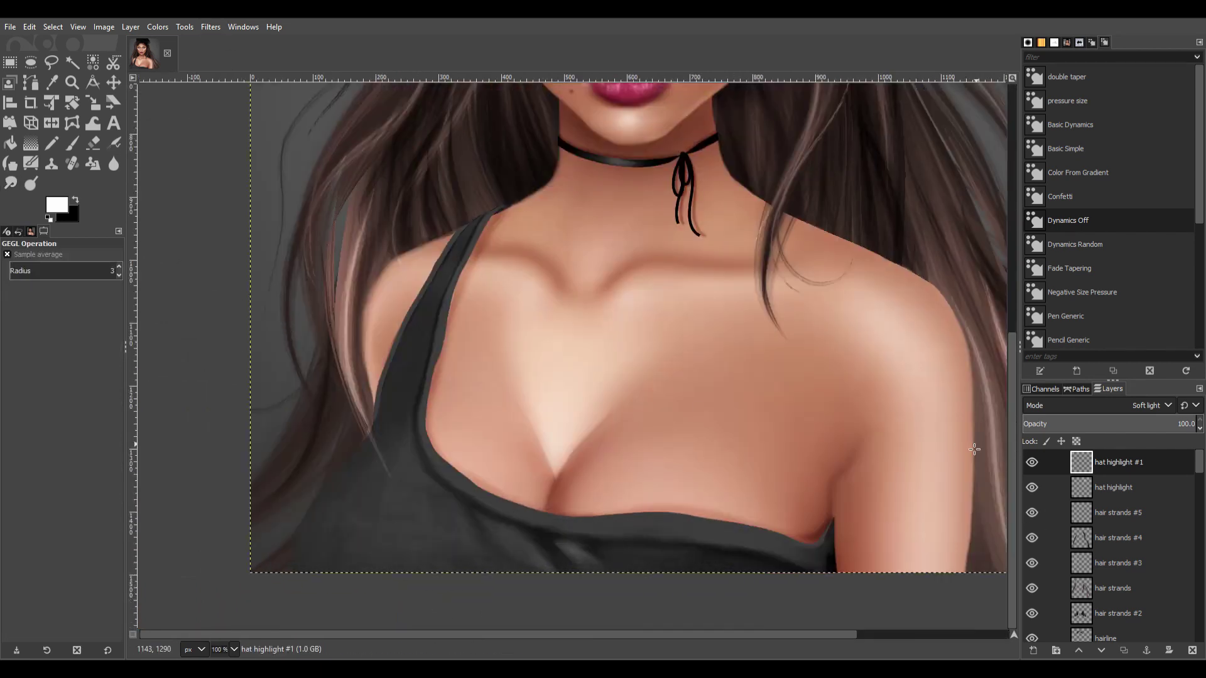
pyautogui.keyDown('shift'); pyautogui.click(1032, 651); pyautogui.keyUp('shift')
# Paint black shadow along the tank top's strap and neckline.
pyautogui.press('p')
pyautogui.press('x')
pyautogui.click(349, 474)
pyautogui.moveTo(370, 443); pyautogui.dragTo(292, 566)
pyautogui.click(531, 556)
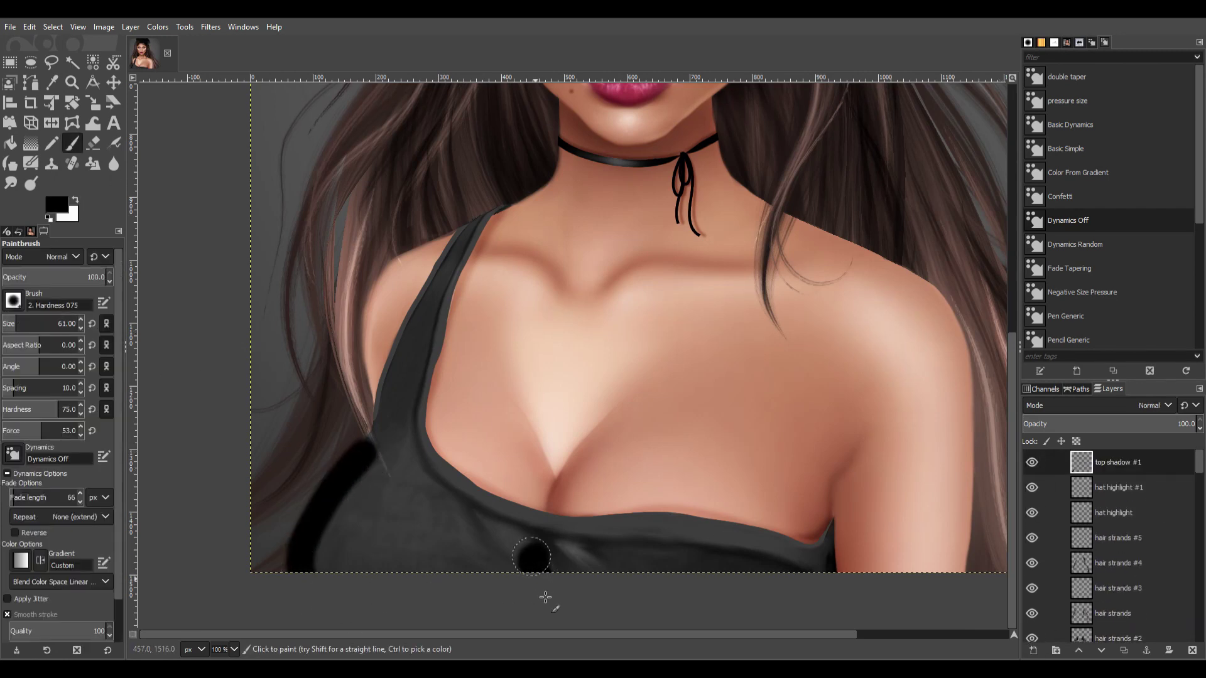
pyautogui.scroll(-13, 1155, 405)
# Smudge the shadow to blend it along the strap and neckline.
pyautogui.press('s')
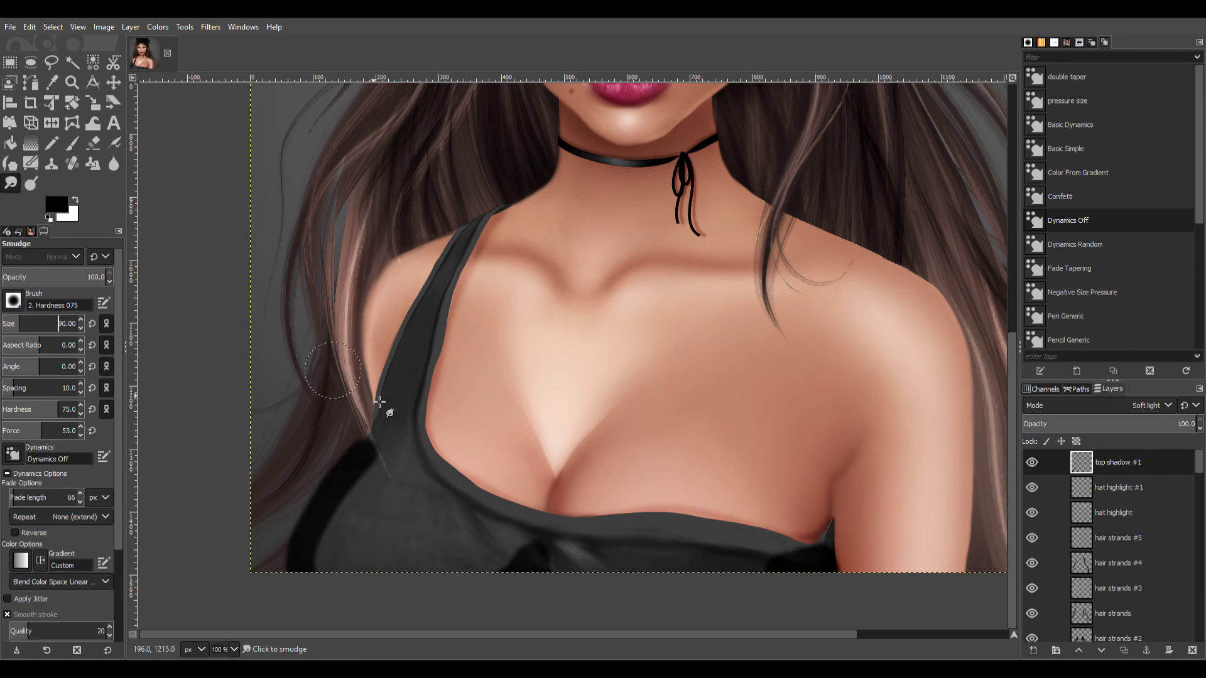
pyautogui.moveTo(542, 558); pyautogui.dragTo(821, 559)
pyautogui.moveTo(377, 464); pyautogui.dragTo(409, 329)
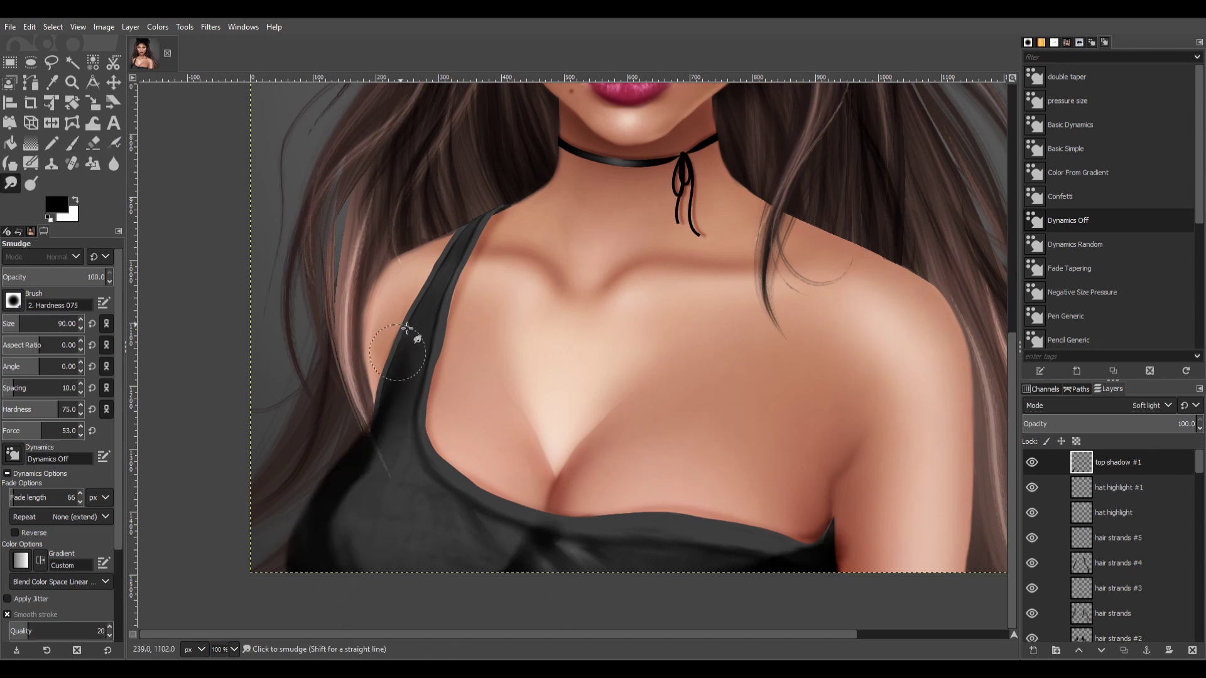
pyautogui.press('-')
pyautogui.press('-')
pyautogui.press('-')
pyautogui.press('+')
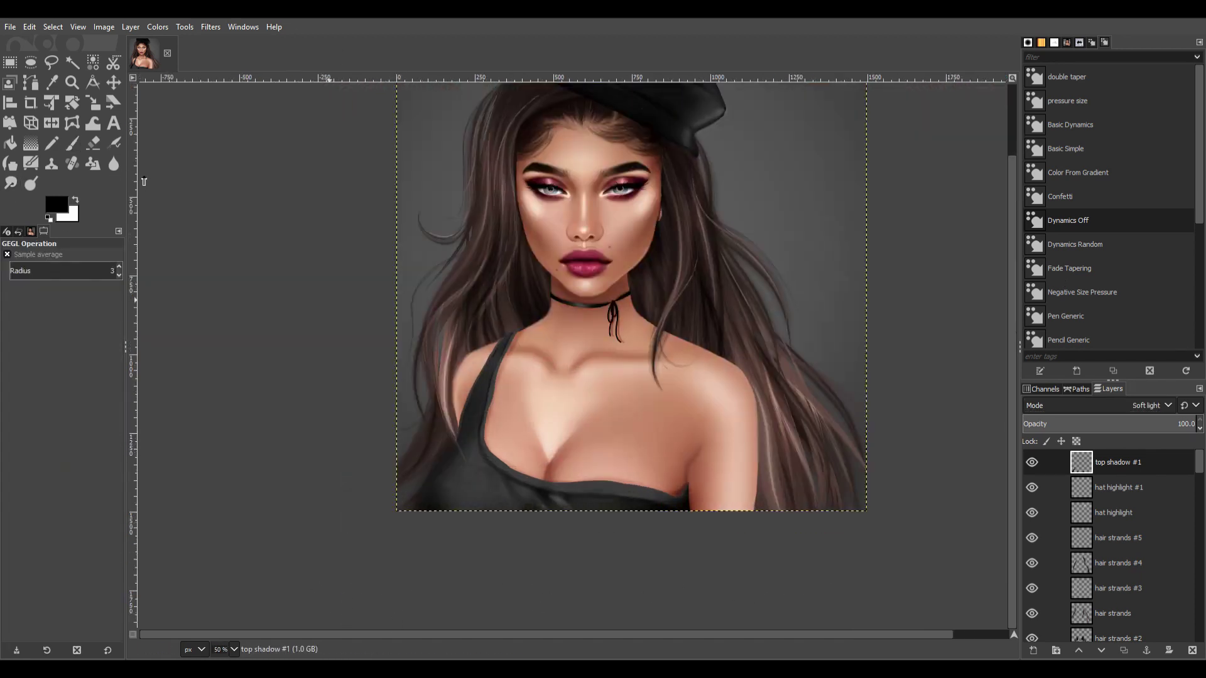
pyautogui.scroll(-5, 1111, 553)
# Fuzzy-select the hair strand and erase the shadow spilling onto it.
pyautogui.keyDown('alt'); pyautogui.click(1081, 578); pyautogui.keyUp('alt')
pyautogui.scroll(5, 1111, 552)
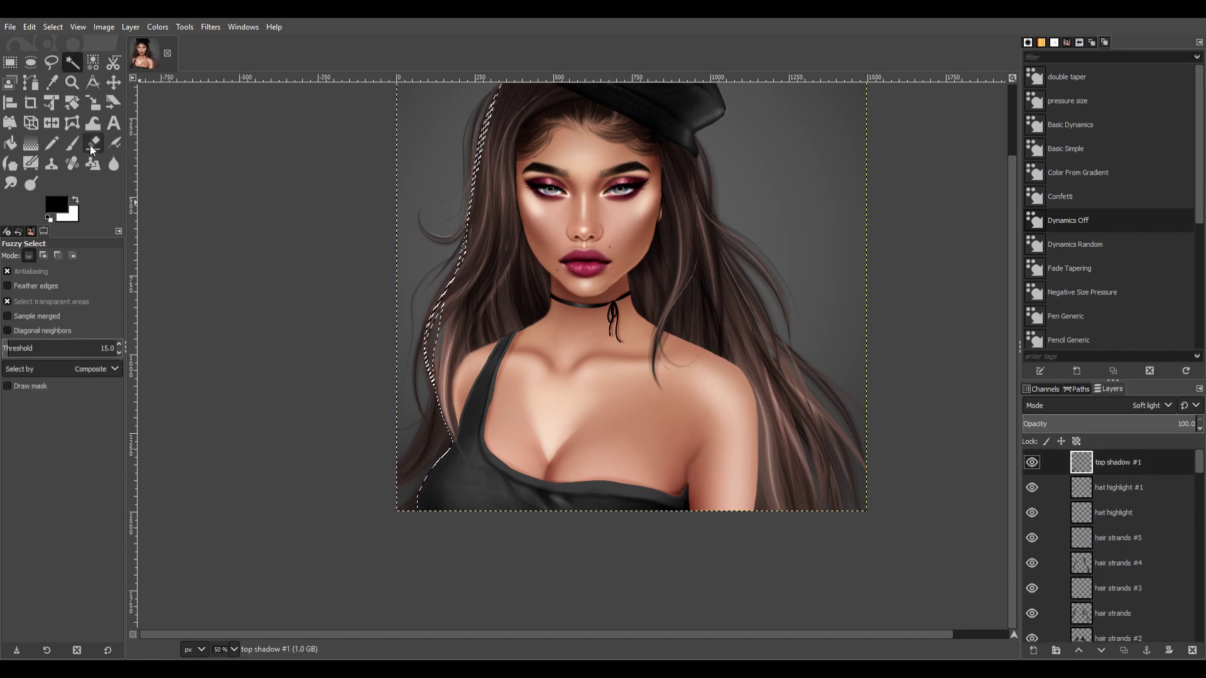
pyautogui.click(93, 143)
pyautogui.click(460, 444)
pyautogui.hotkey('ctrl', 'shift', 'a')
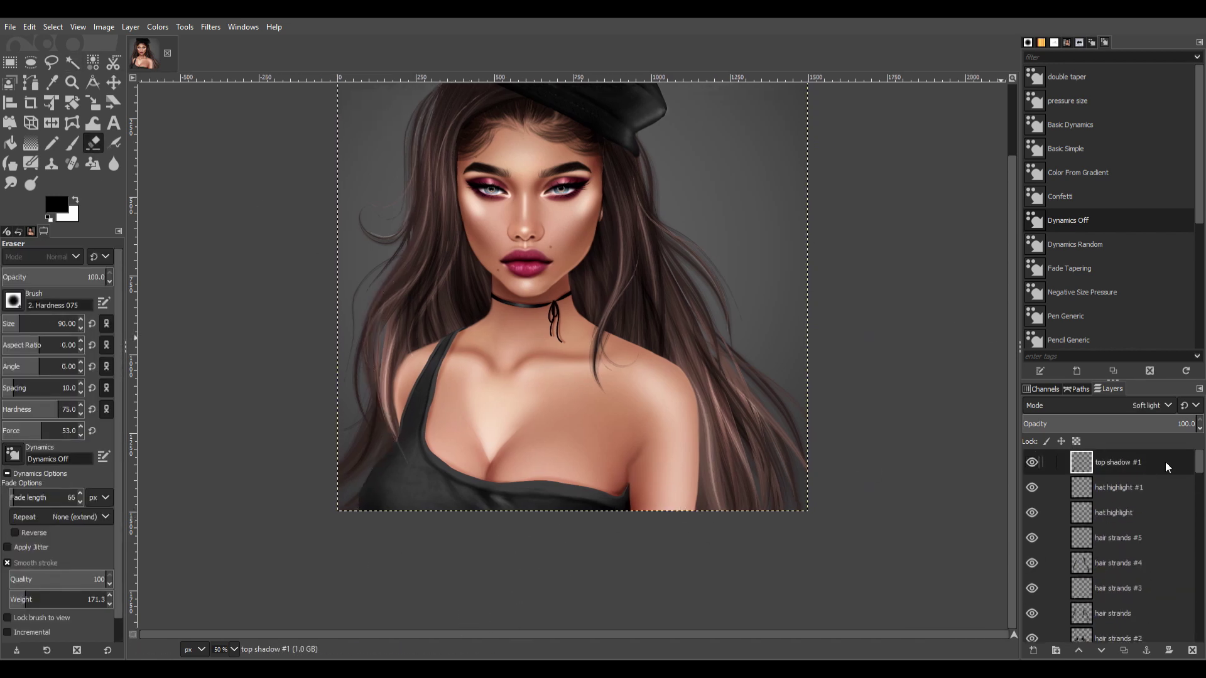
# Add a top highlight layer and paint white highlights across the tank top.
pyautogui.hotkey('shift', 'ctrl', 'n')
pyautogui.press('p')
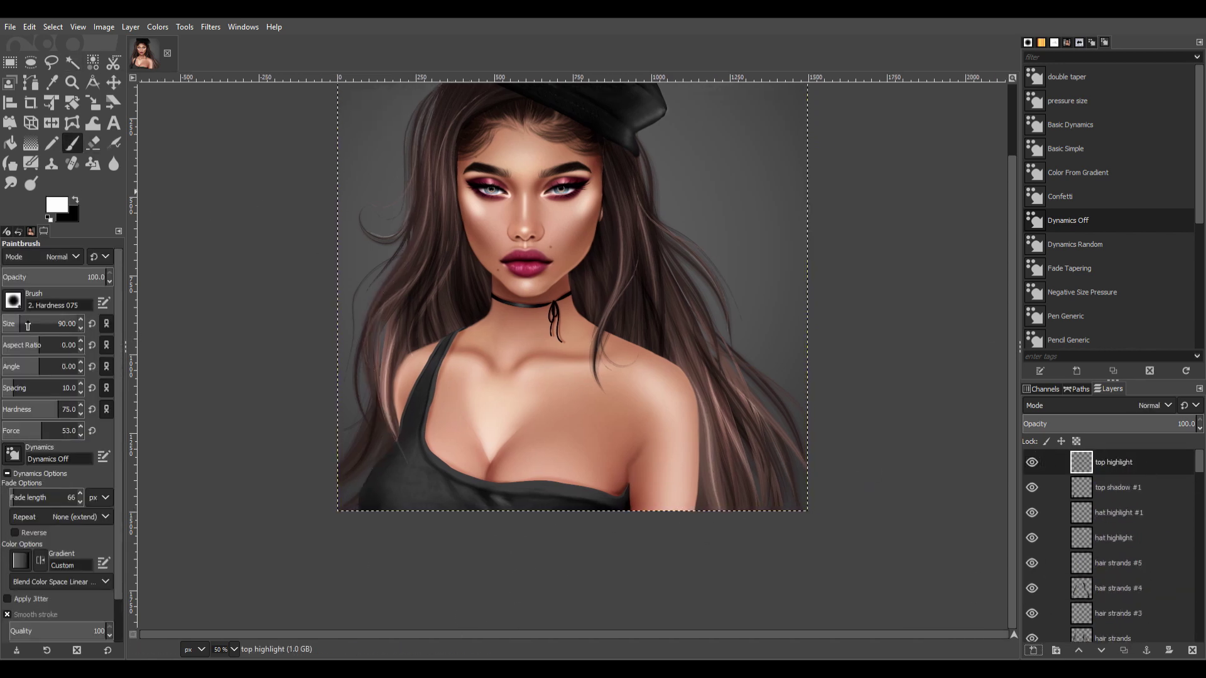
pyautogui.press('x')
pyautogui.click(402, 482)
pyautogui.click(546, 506)
pyautogui.moveTo(390, 493)
pyautogui.mouseDown()
pyautogui.moveTo(440, 502)
pyautogui.moveTo(370, 489)
pyautogui.moveTo(587, 525)
pyautogui.mouseUp()
# Smudge and blur the white highlight so it softens into the top.
pyautogui.press('s')
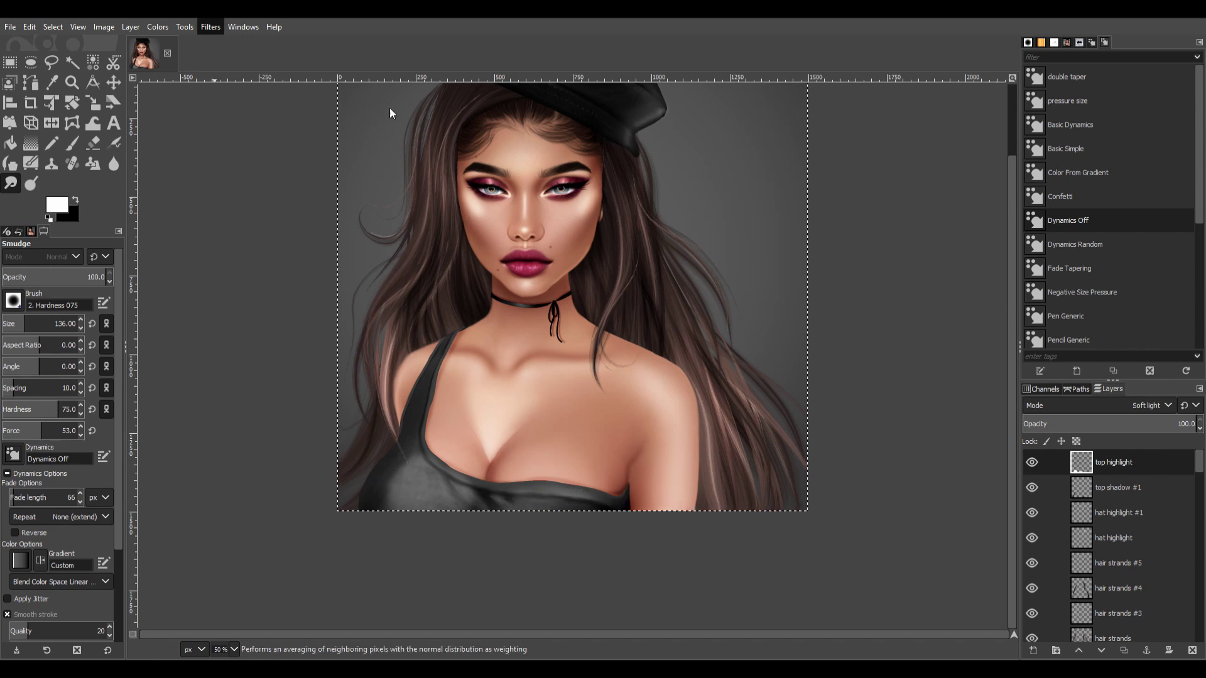
pyautogui.hotkey('shift', 'ctrl', 'f')
pyautogui.scroll(2, 1011, 466)
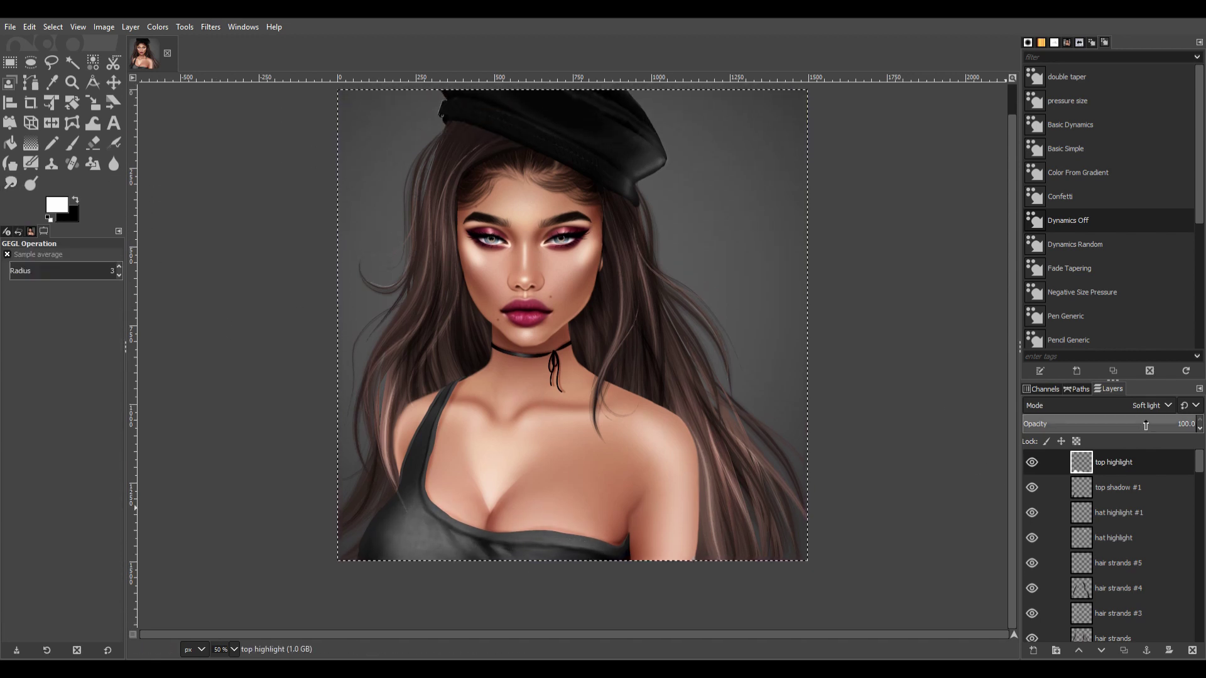
pyautogui.scroll(1, 1012, 466)
pyautogui.scroll(-10, 1162, 507)
pyautogui.click(1174, 580)
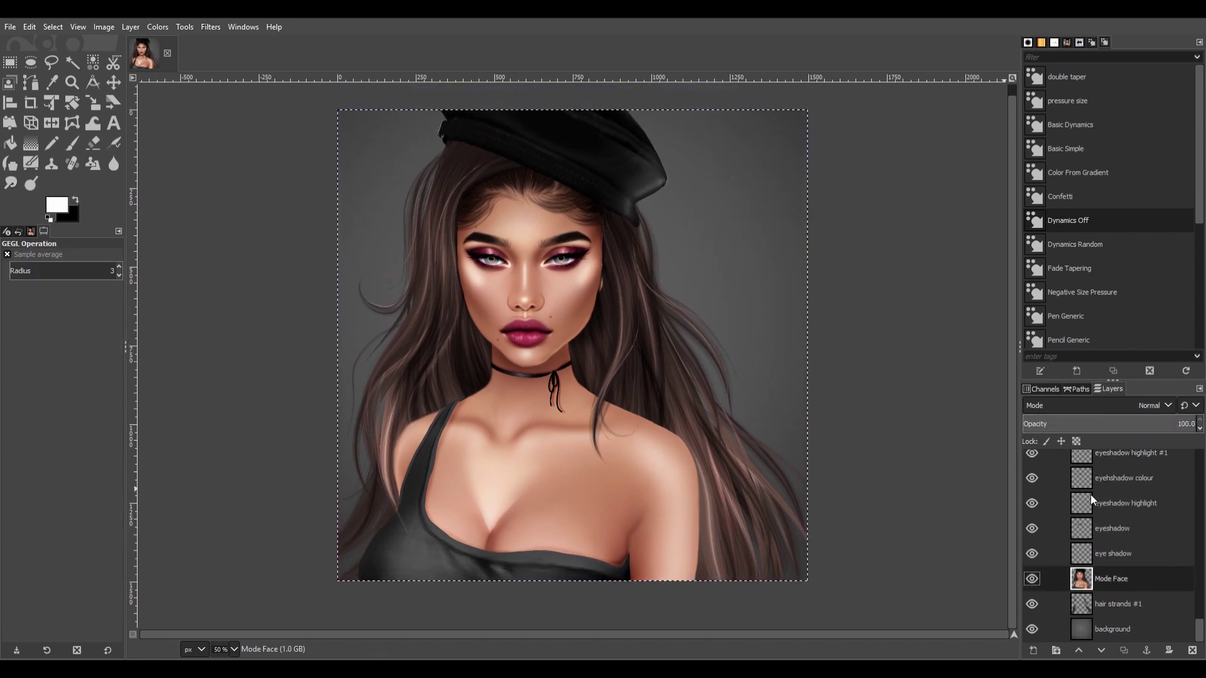
# Duplicate Mode Face as a 37.9% dark silhouette, offset up-left as a drop shadow.
pyautogui.hotkey('shift', 'ctrl', 'd')
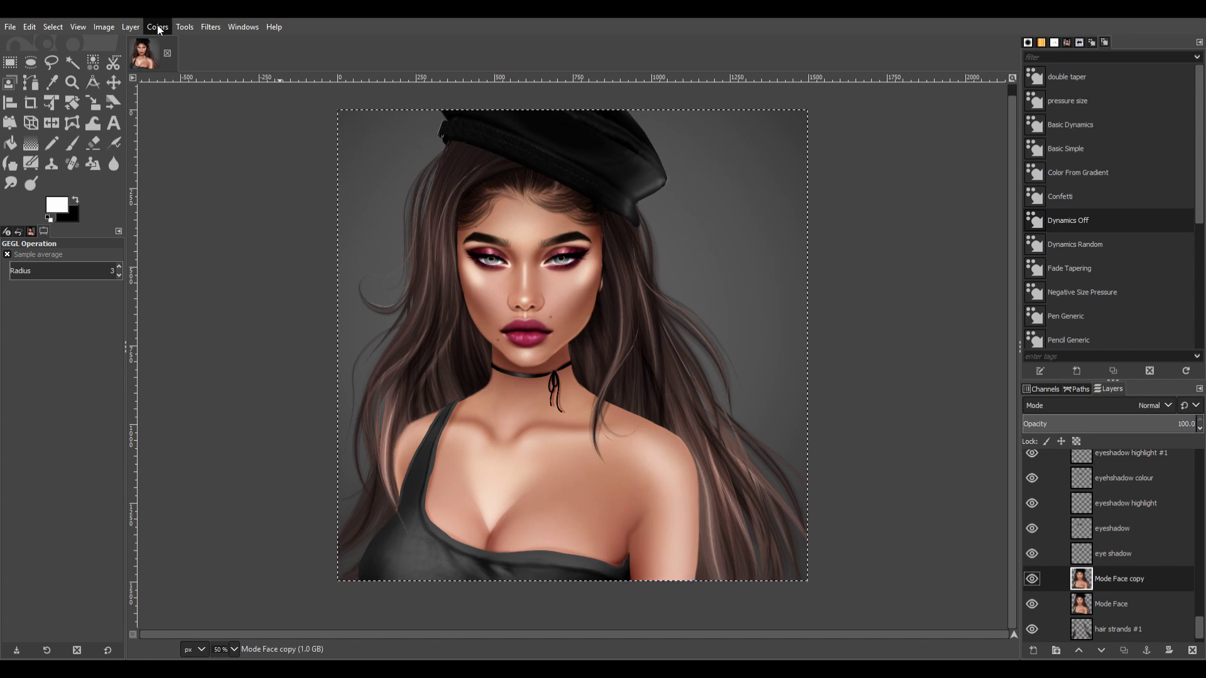
pyautogui.press('m')
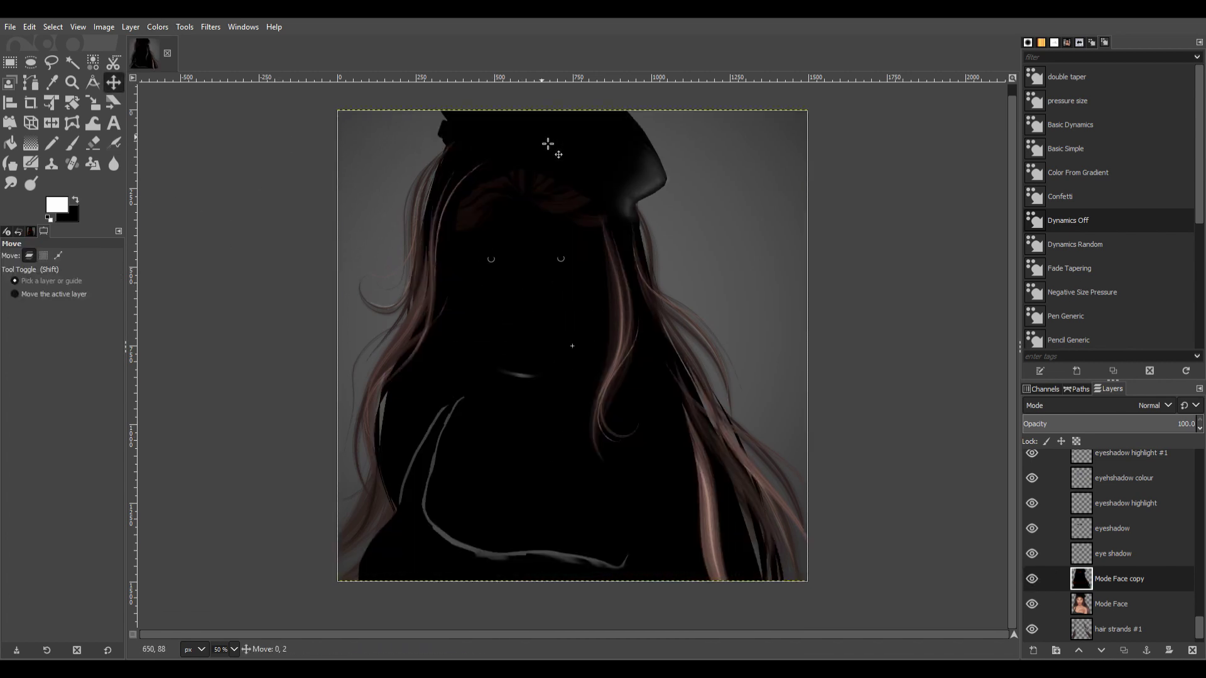
pyautogui.moveTo(549, 140)
pyautogui.mouseDown()
pyautogui.moveTo(693, 167)
pyautogui.moveTo(667, 203)
pyautogui.mouseUp()
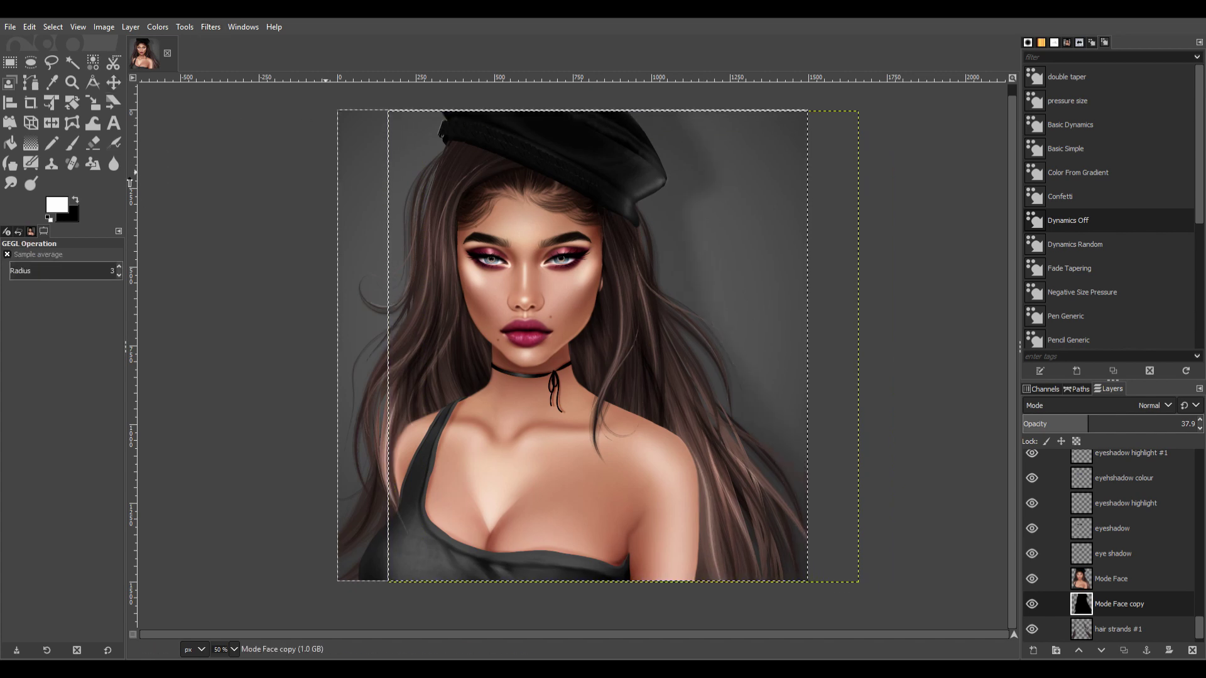
pyautogui.press('m')
pyautogui.moveTo(690, 202); pyautogui.dragTo(678, 183)
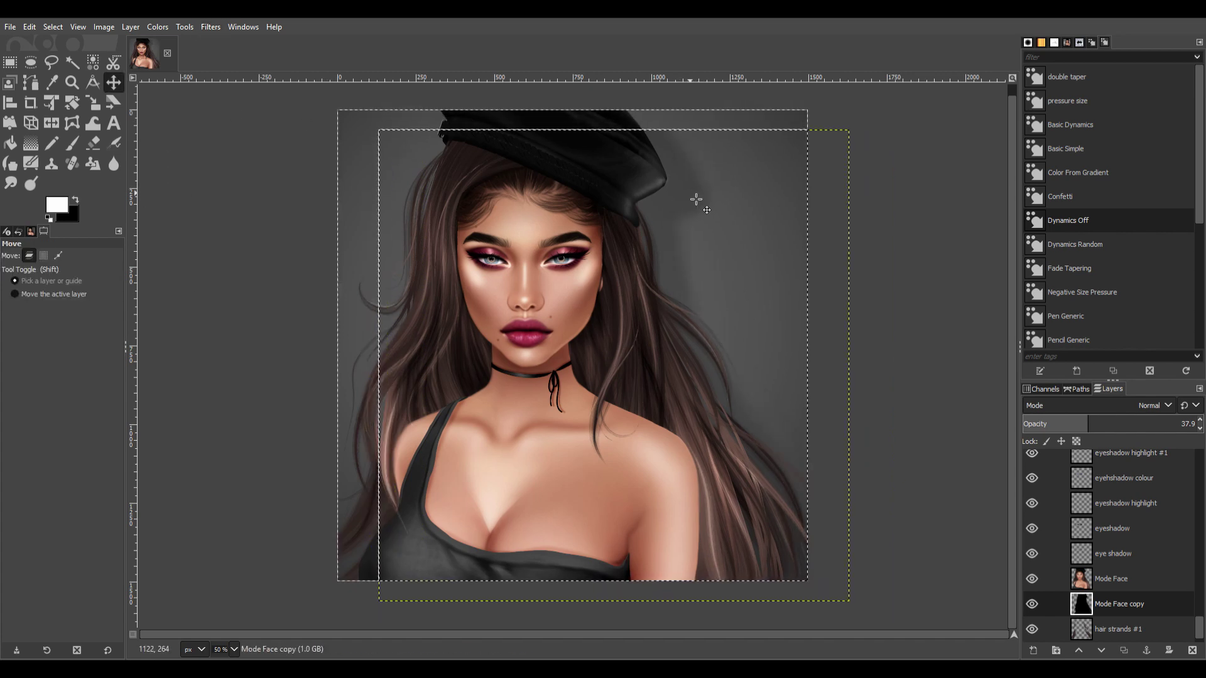
pyautogui.press('Home')
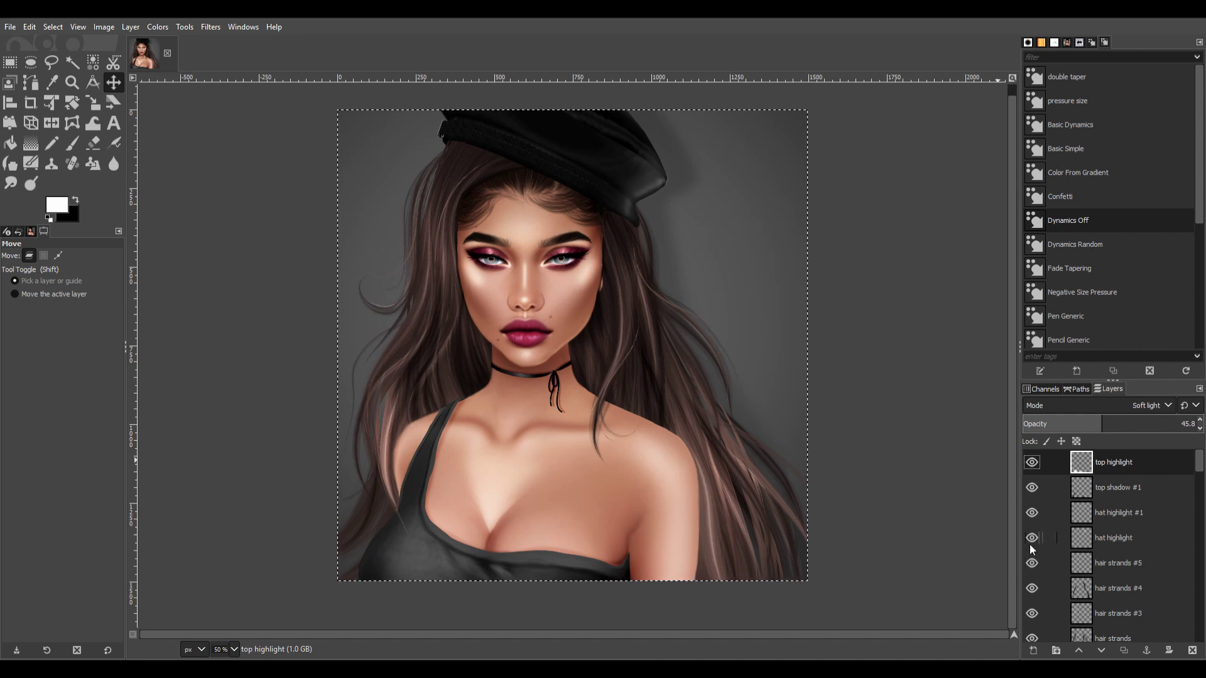
# Reduce the Carmsy text size from 335 to 189 and move it up-left beside the face.
pyautogui.scroll(-10, 1178, 499)
pyautogui.click(1136, 581)
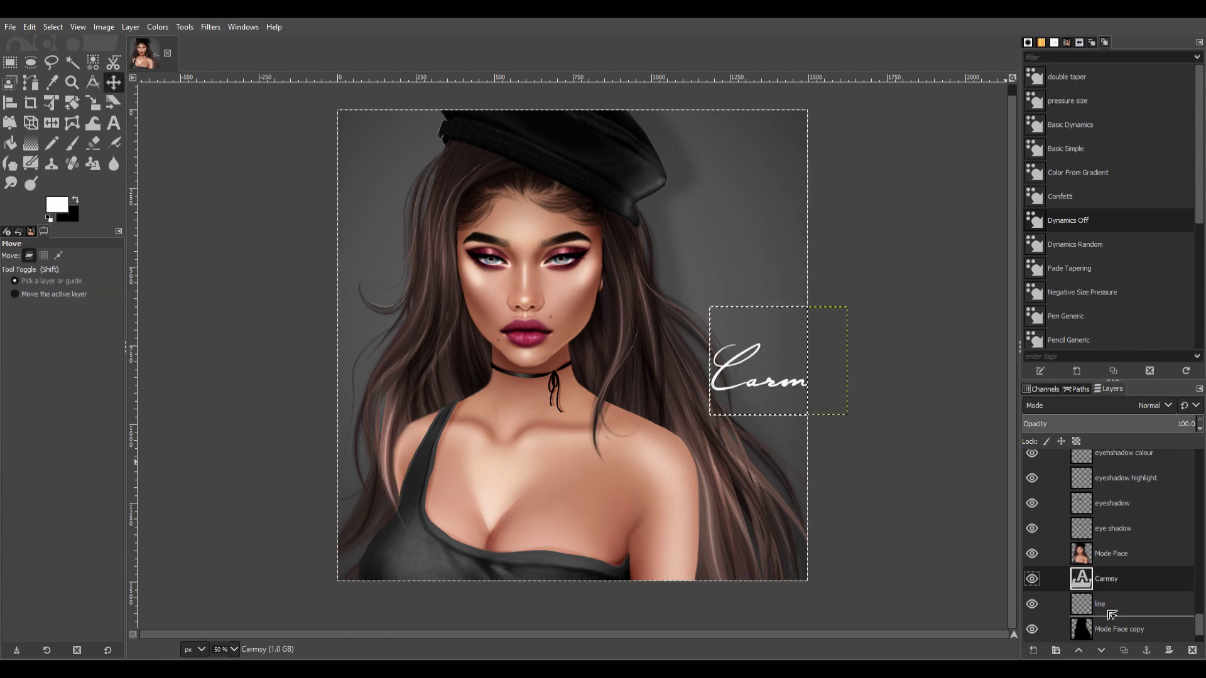
pyautogui.click(765, 344)
pyautogui.press('t')
pyautogui.click(797, 345)
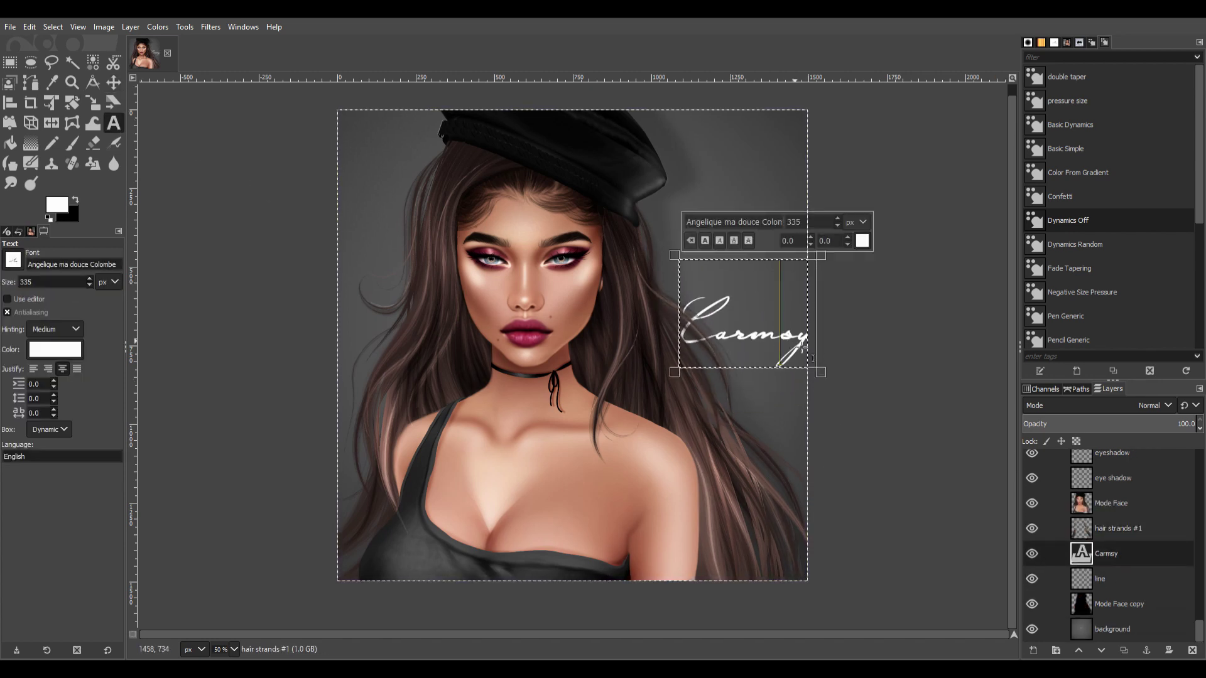
pyautogui.click(91, 284)
pyautogui.write('189')
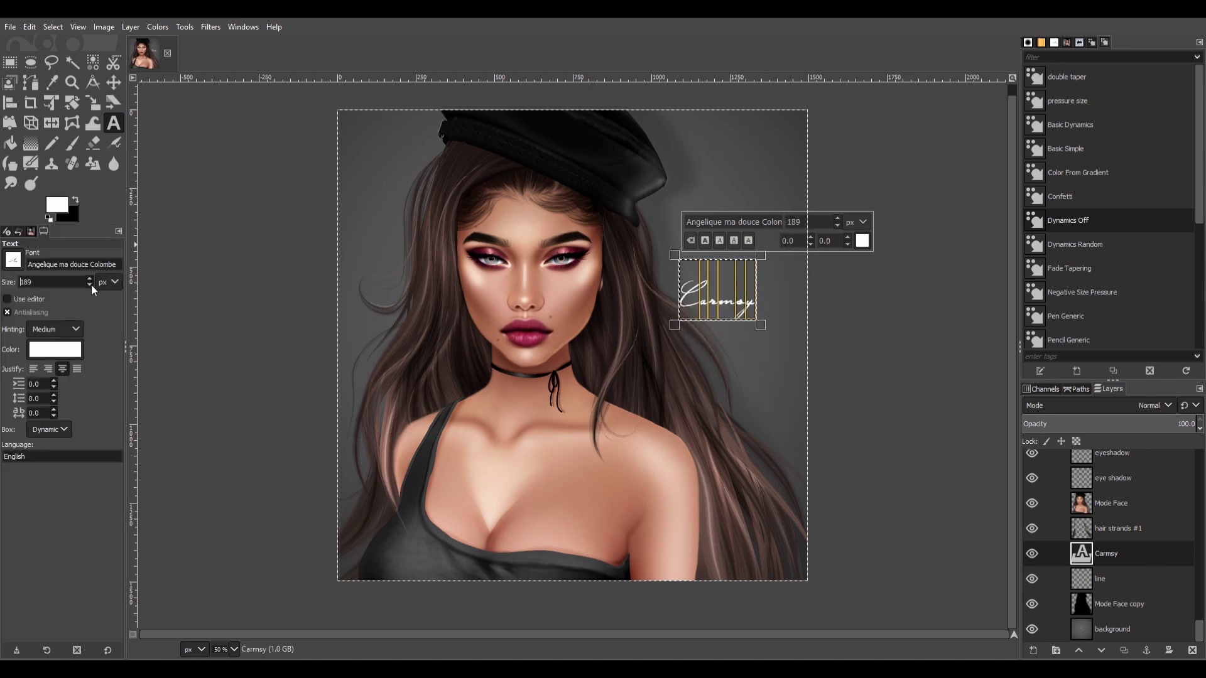
pyautogui.press('m')
pyautogui.moveTo(716, 295); pyautogui.dragTo(708, 272)
pyautogui.click(1113, 579)
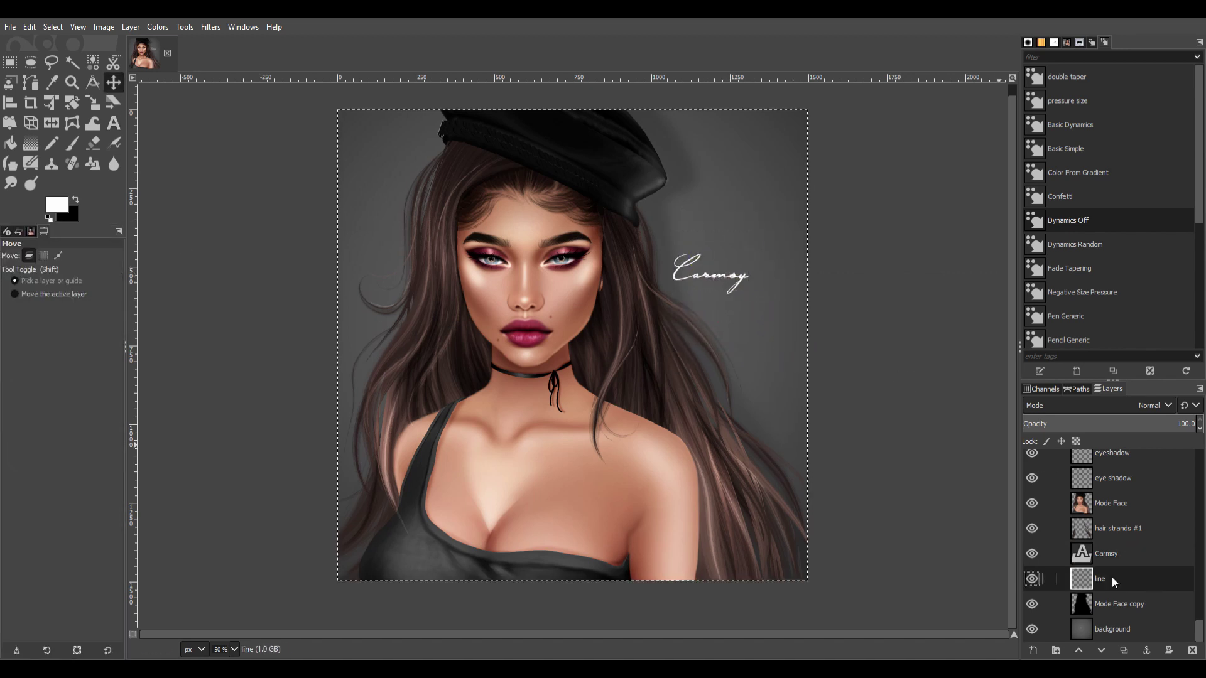
# Draw a straight white line across the canvas and erase it behind Carmsy.
pyautogui.press('p')
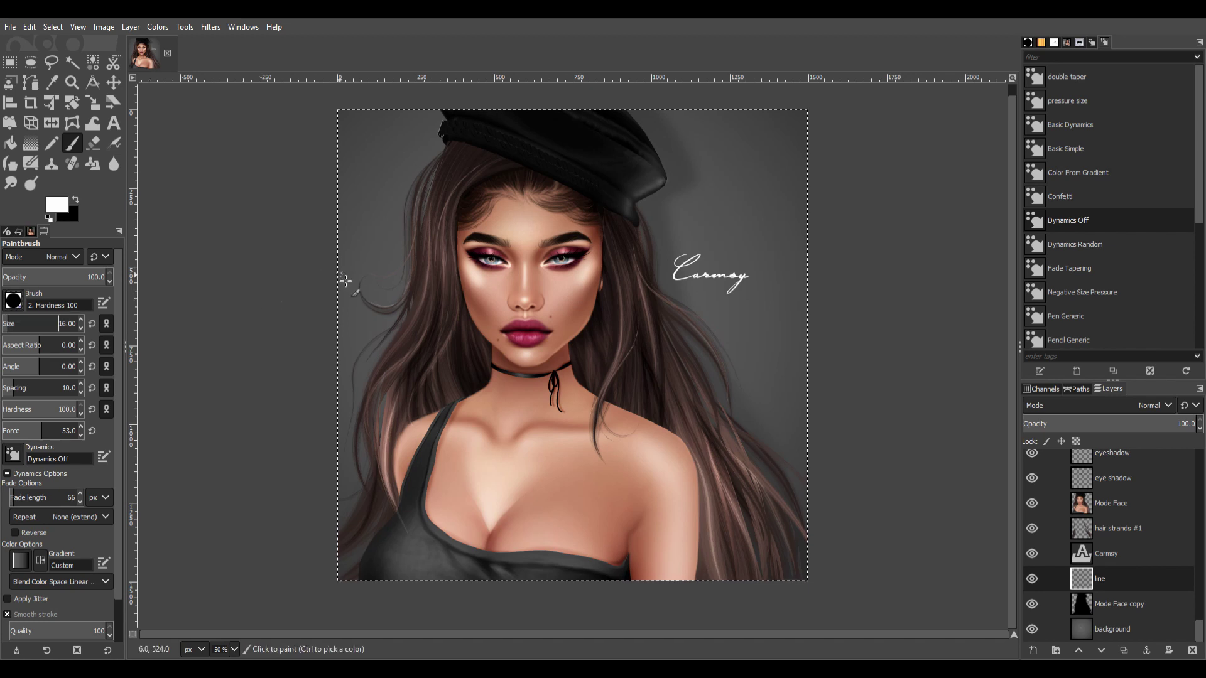
pyautogui.click(824, 277)
pyautogui.keyDown('shift'); pyautogui.click(334, 277); pyautogui.keyUp('shift')
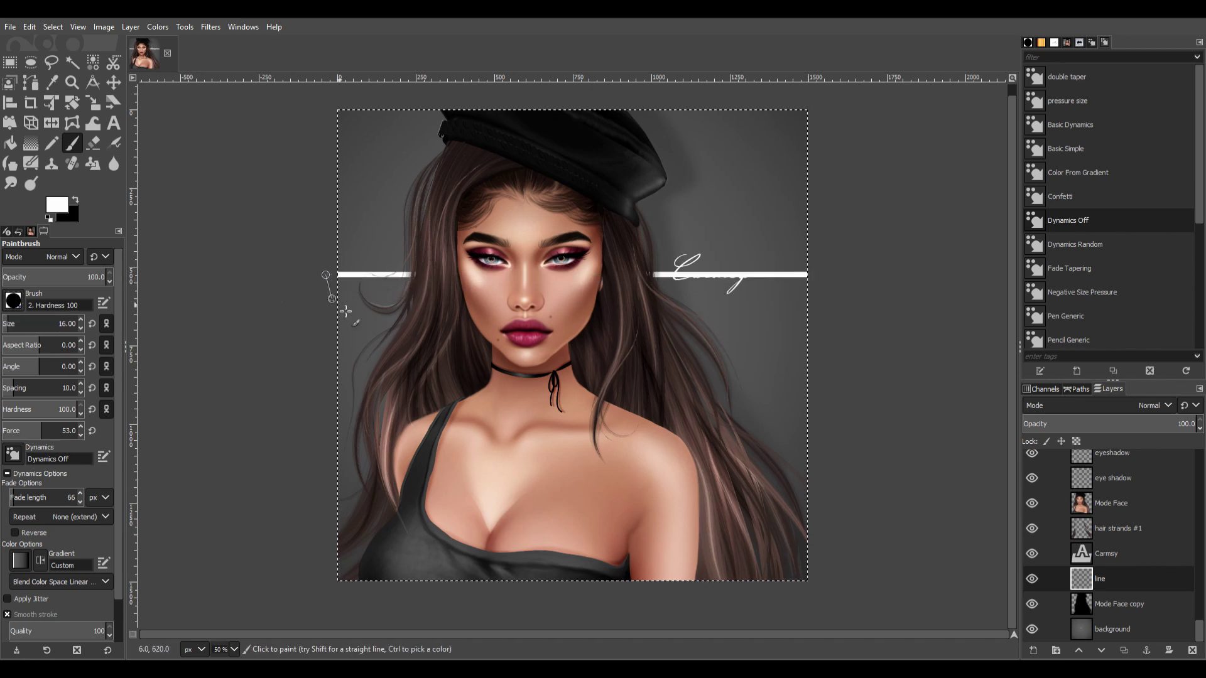
pyautogui.hotkey('shift', 'e')
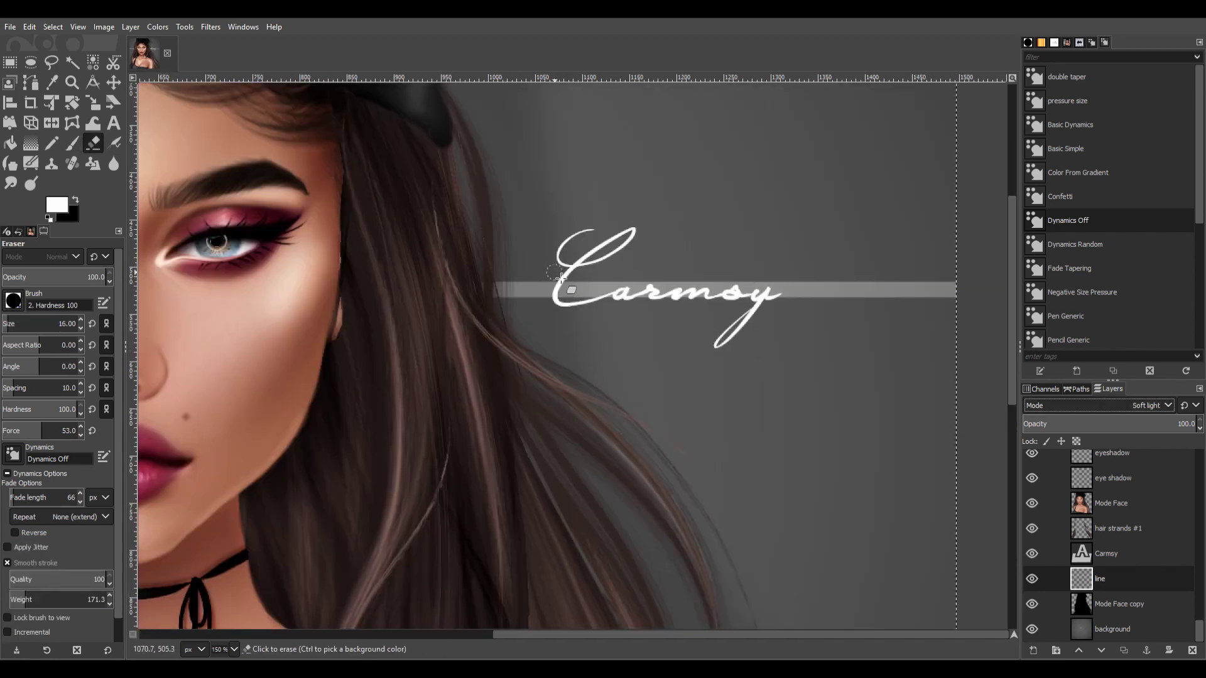
pyautogui.click(552, 288)
pyautogui.moveTo(559, 290); pyautogui.dragTo(713, 289)
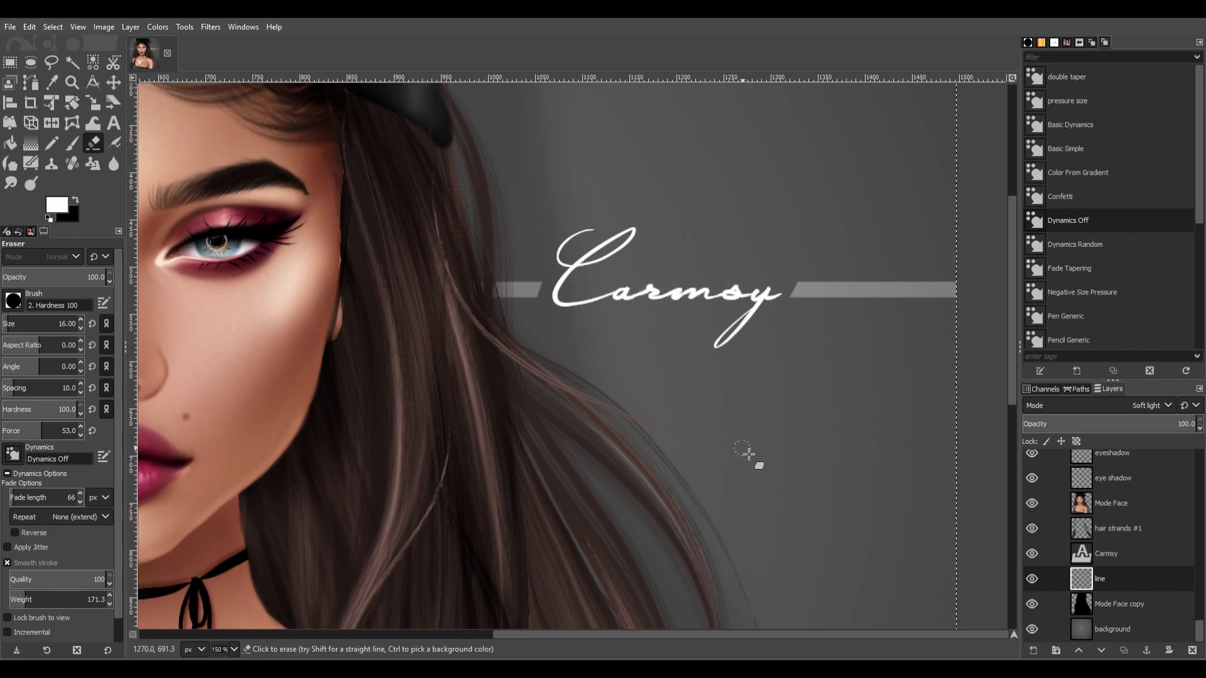
pyautogui.press('-')
pyautogui.press('-')
pyautogui.press('-')
pyautogui.press('+')
pyautogui.press('+')
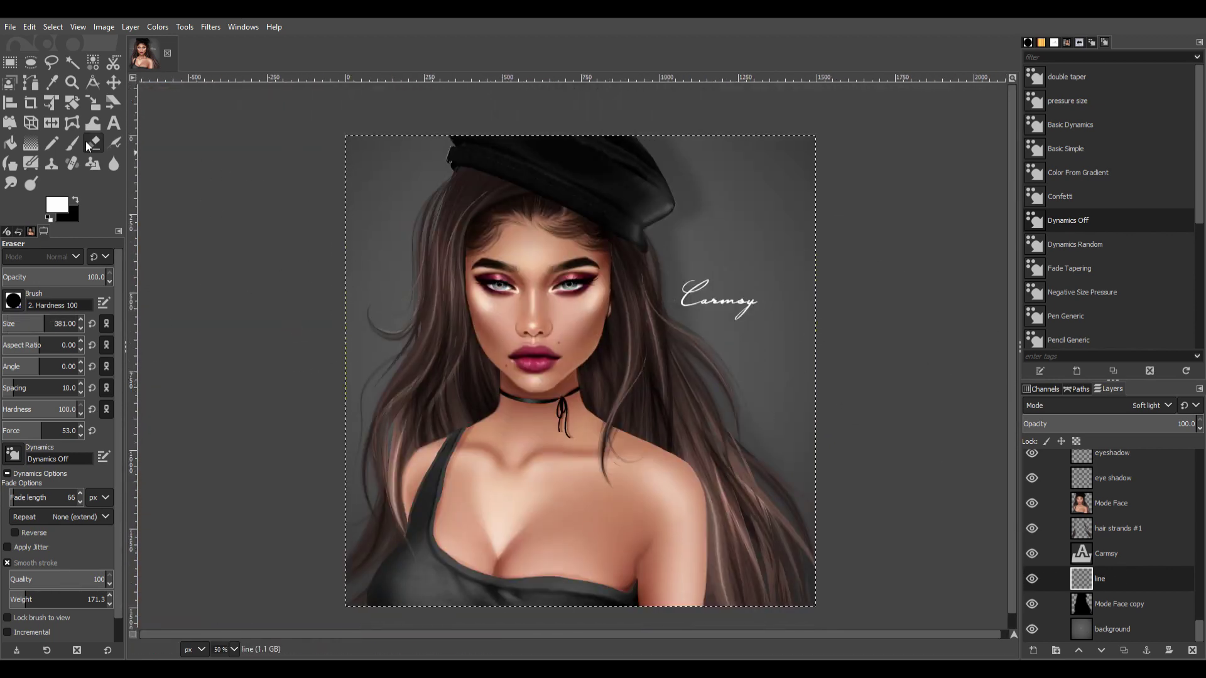
# Shrink the brush and redraw a thin line level with the signature.
pyautogui.click(72, 143)
pyautogui.moveTo(44, 325); pyautogui.dragTo(15, 325)
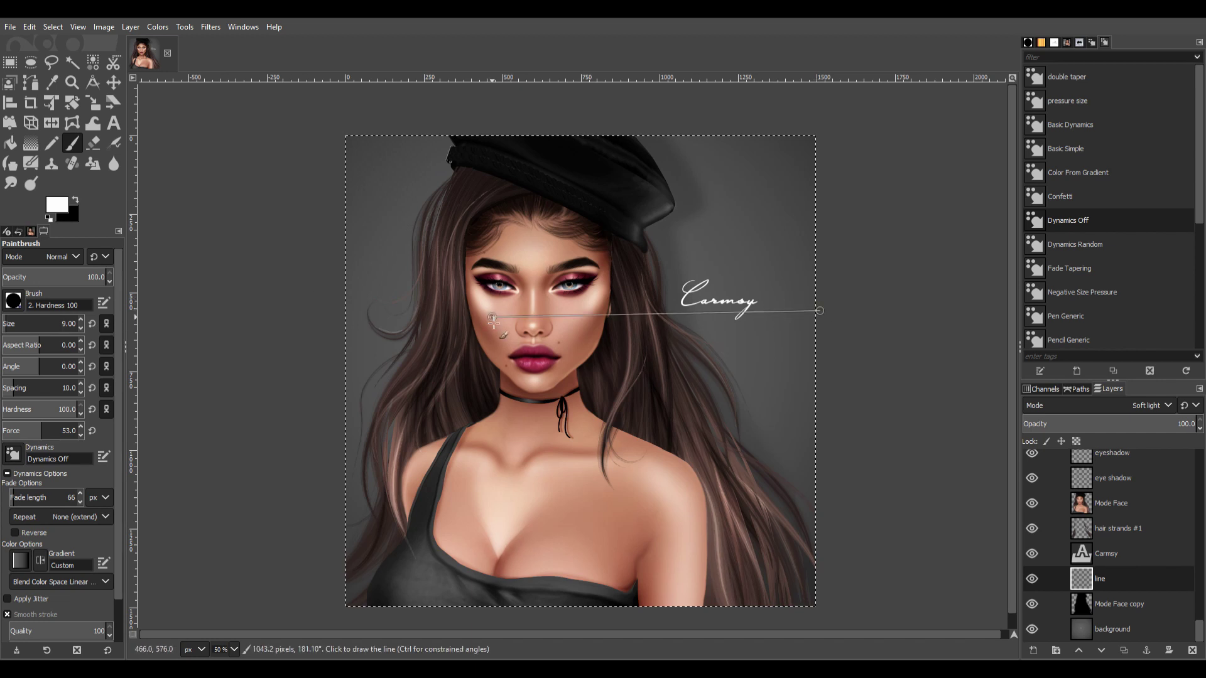
pyautogui.keyDown('shift'); pyautogui.click(345, 310); pyautogui.keyUp('shift')
pyautogui.keyDown('ctrl'); pyautogui.scroll(-2, 837, 381); pyautogui.keyUp('ctrl')
pyautogui.keyDown('ctrl'); pyautogui.scroll(4, 837, 381); pyautogui.keyUp('ctrl')
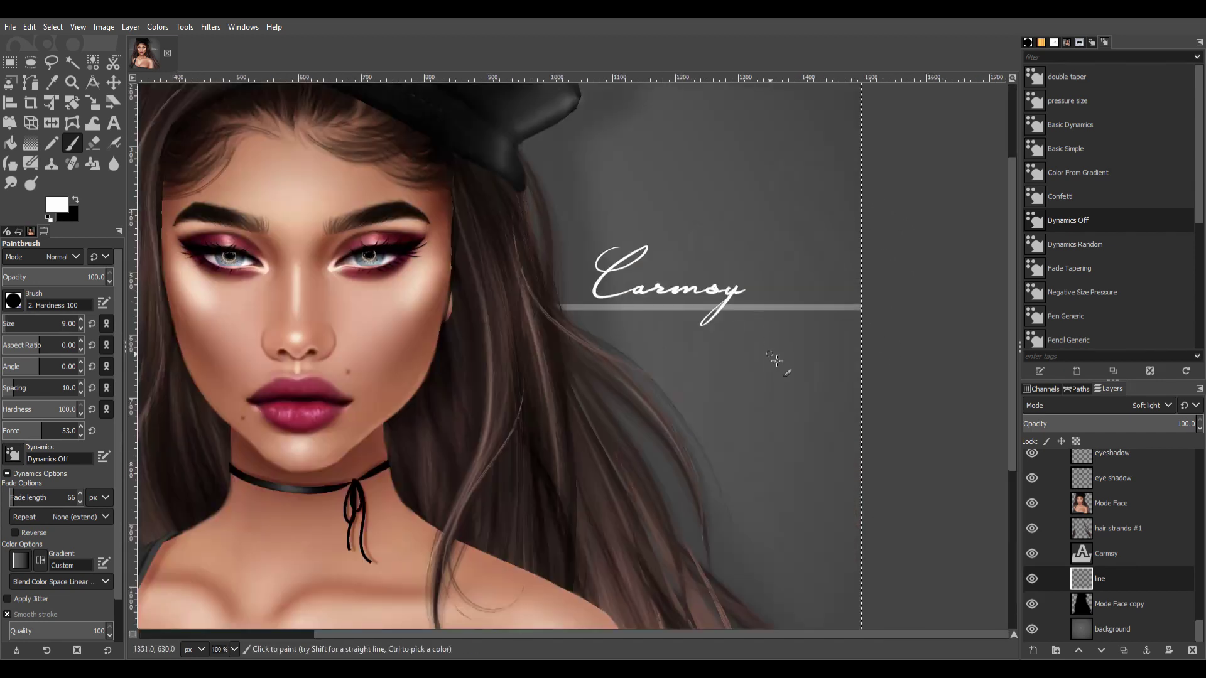
pyautogui.hotkey('ctrl', 'z')
pyautogui.keyDown('shift'); pyautogui.click(872, 295); pyautogui.keyUp('shift')
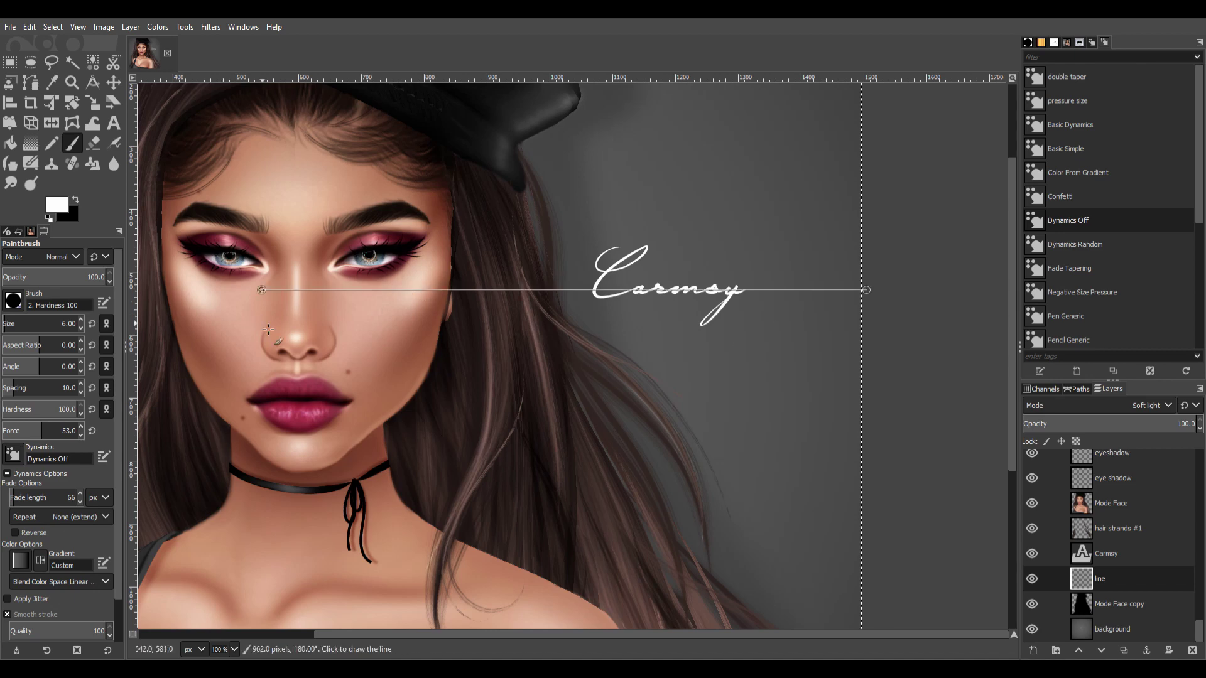
# Erase a gap in the line beside the signature with a smaller eraser.
pyautogui.keyDown('ctrl'); pyautogui.scroll(-2, 872, 294); pyautogui.keyUp('ctrl')
pyautogui.click(1118, 553)
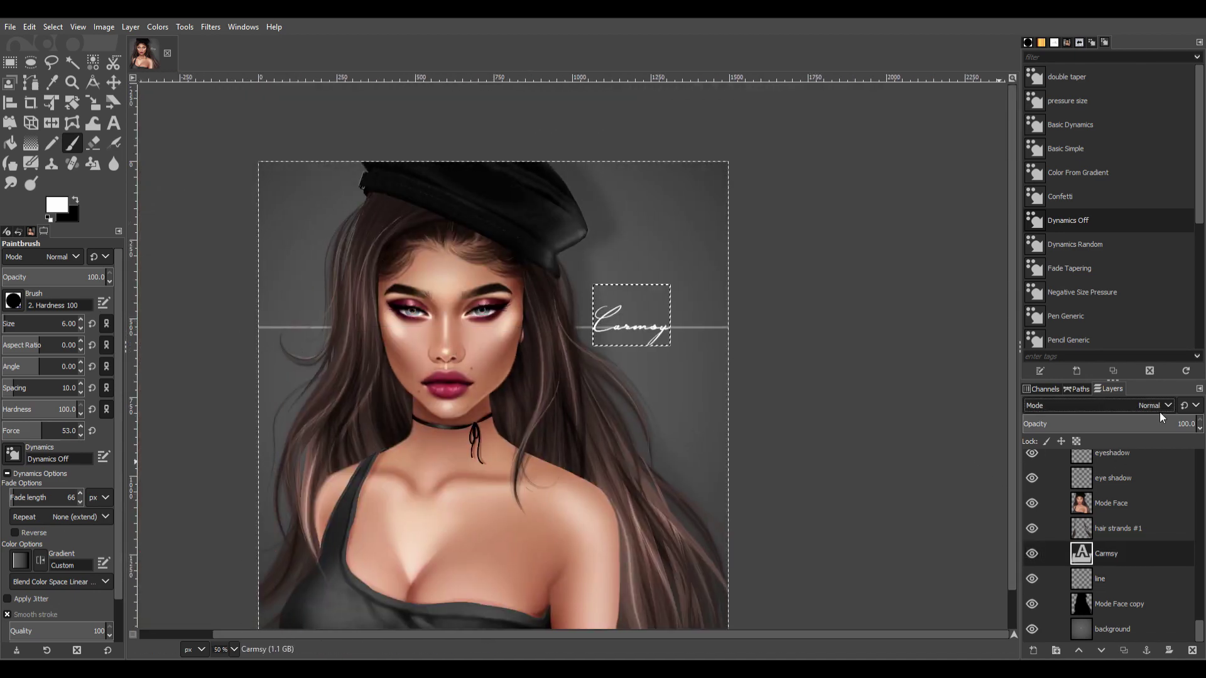
pyautogui.click(1120, 578)
pyautogui.keyDown('ctrl'); pyautogui.scroll(2, 774, 352); pyautogui.keyUp('ctrl')
pyautogui.hotkey('shift', 'e')
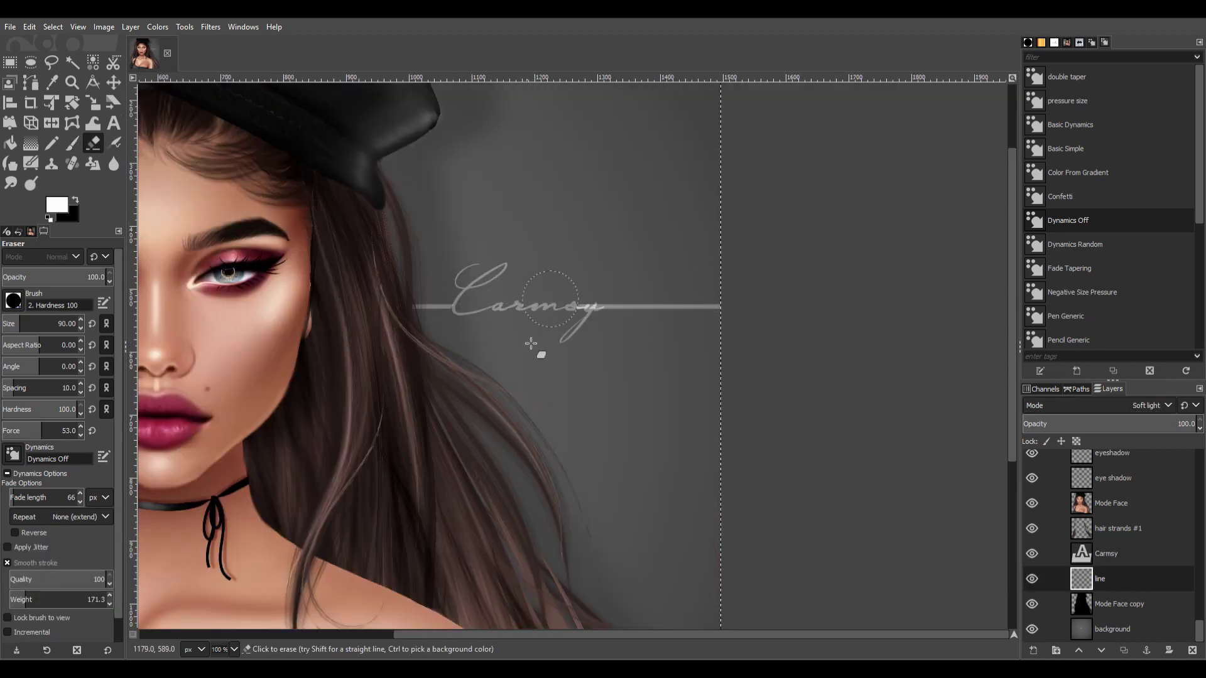
pyautogui.press('[')
pyautogui.click(609, 307)
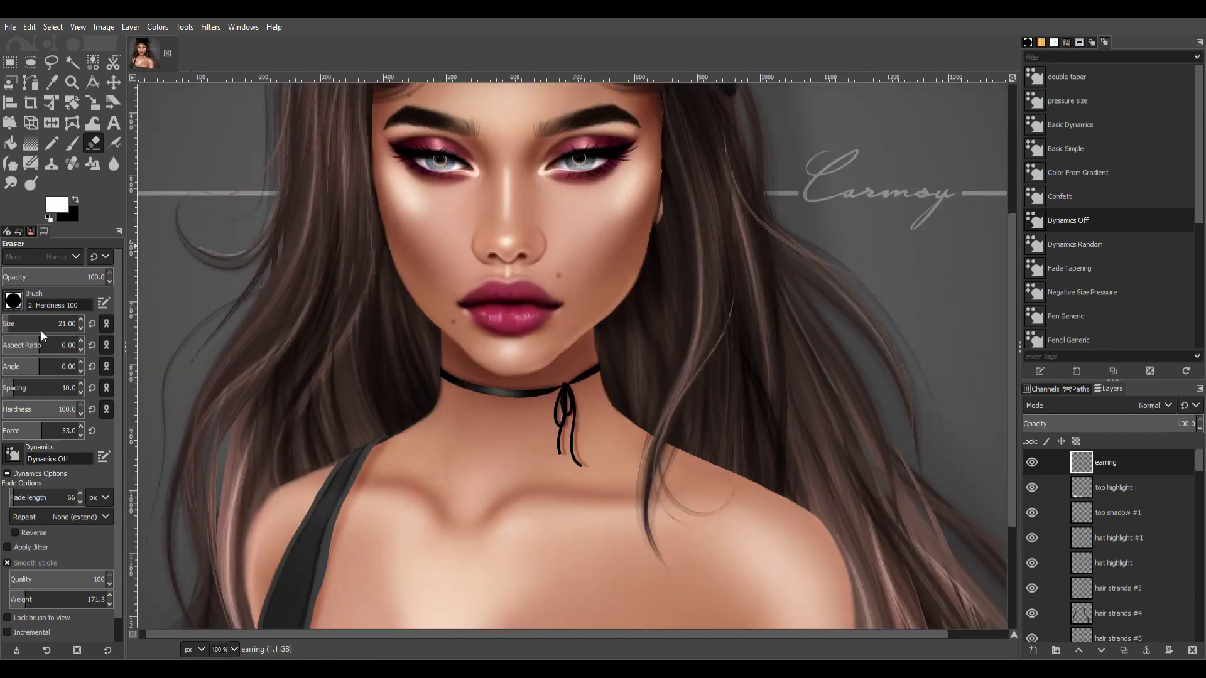
# Resize and reshape the eraser, resetting its angle to 0.
pyautogui.click(36, 345)
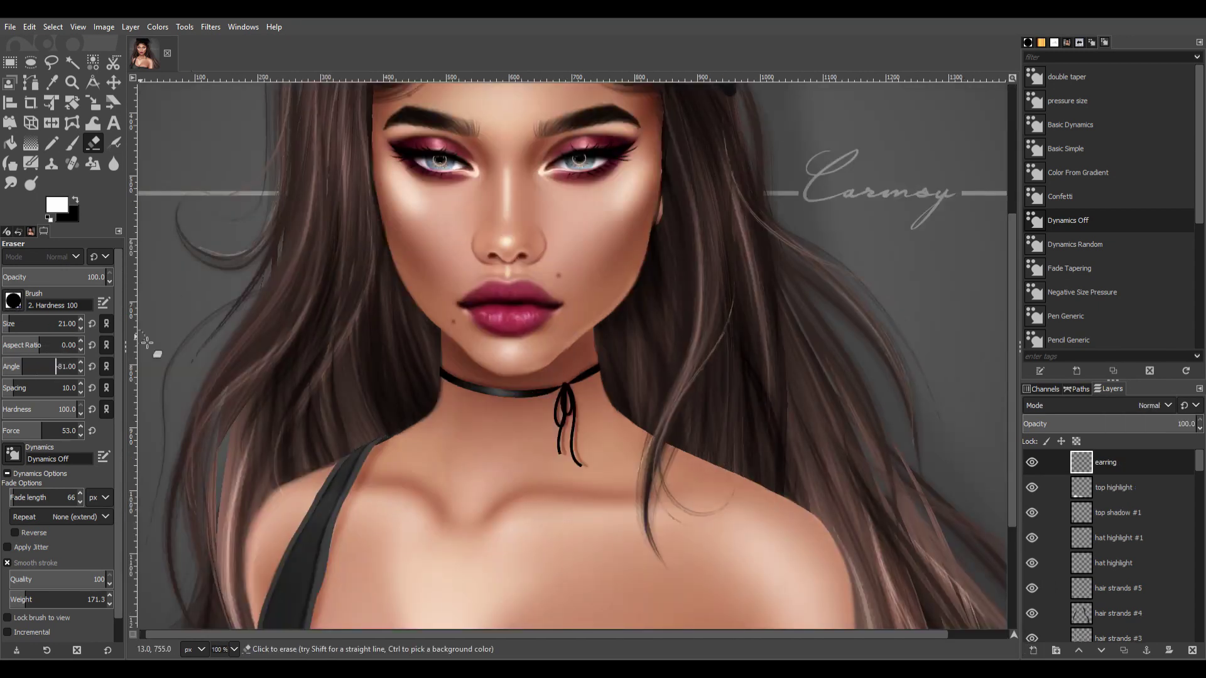
pyautogui.moveTo(38, 367); pyautogui.dragTo(39, 367)
pyautogui.click(40, 326)
pyautogui.moveTo(40, 325); pyautogui.dragTo(31, 325)
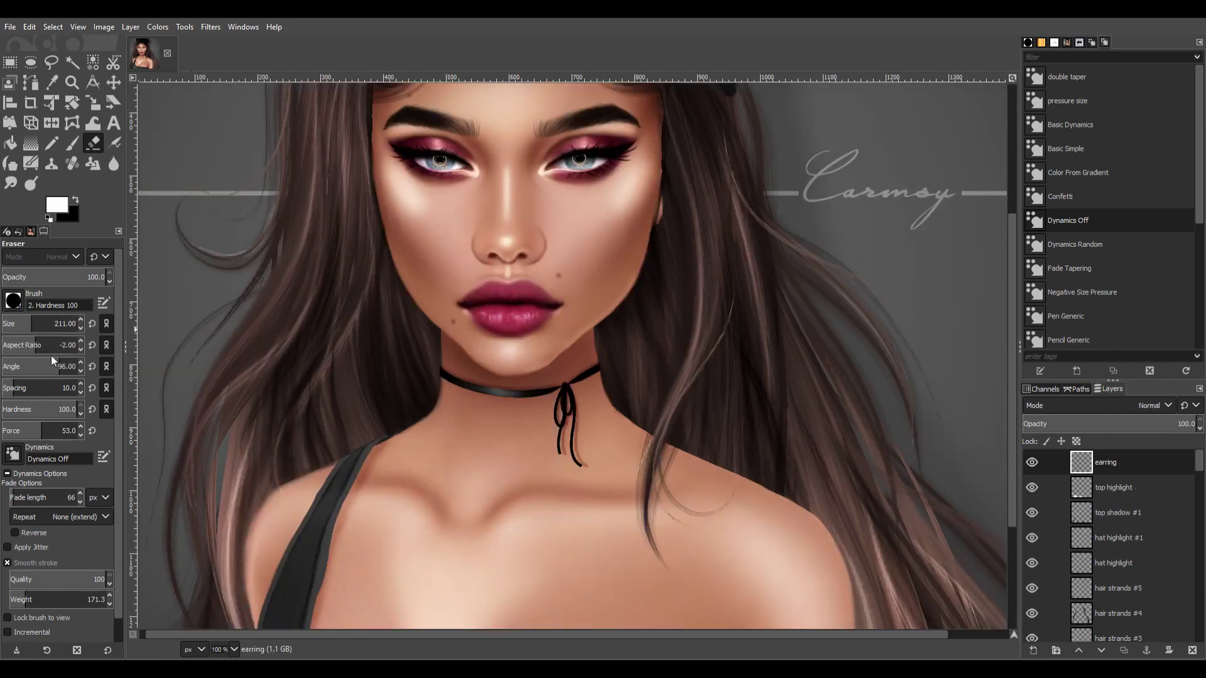
pyautogui.click(59, 366)
pyautogui.write('0')
pyautogui.press('Return')
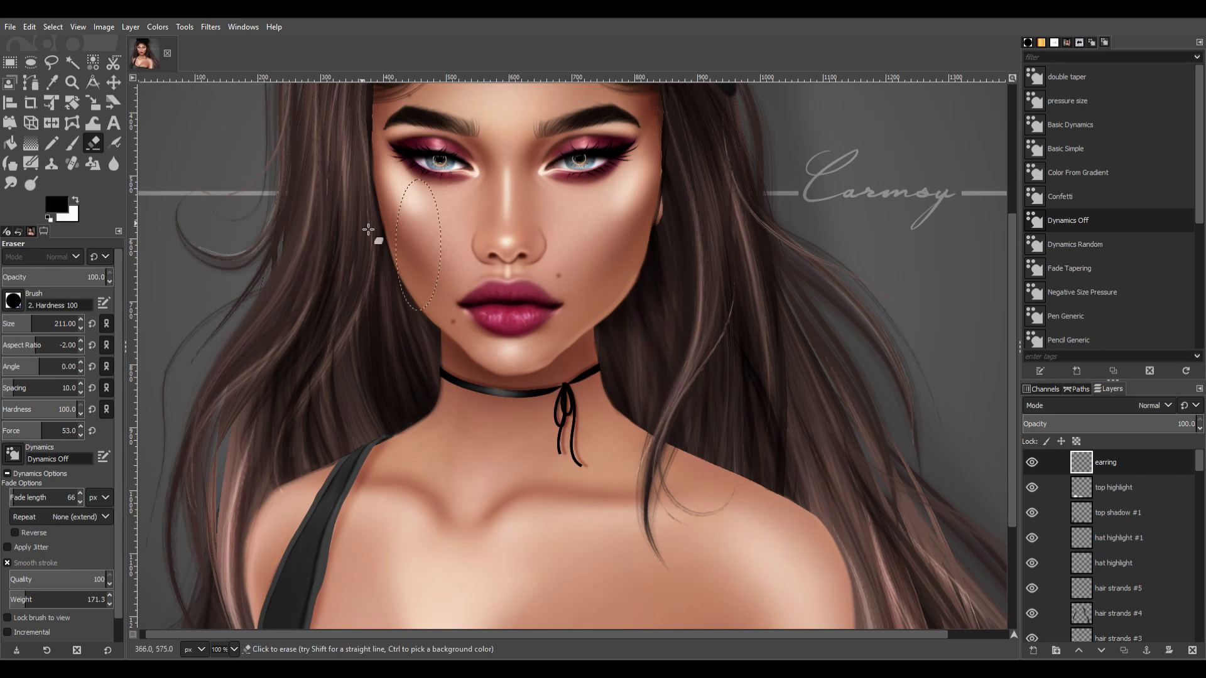
# Paint black oval earring shapes beside the right and left jaws with a larger brush.
pyautogui.press('p')
pyautogui.press(']')
pyautogui.click(660, 342)
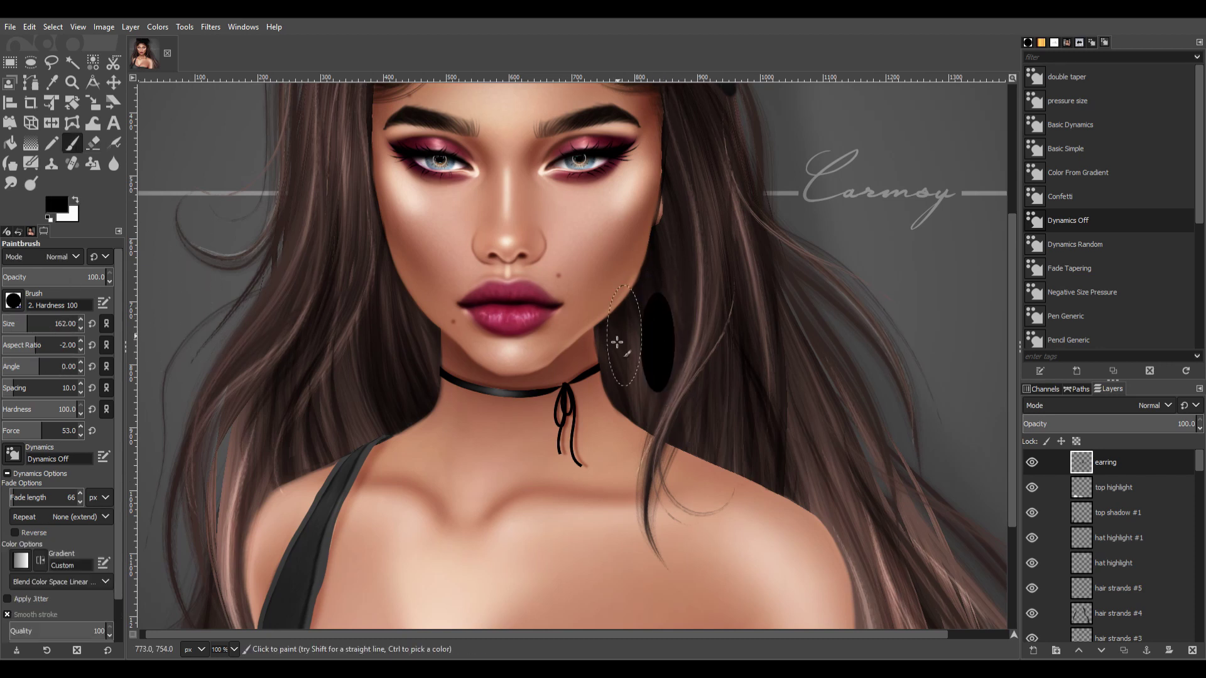
pyautogui.click(380, 354)
pyautogui.moveTo(1105, 462); pyautogui.dragTo(1112, 584)
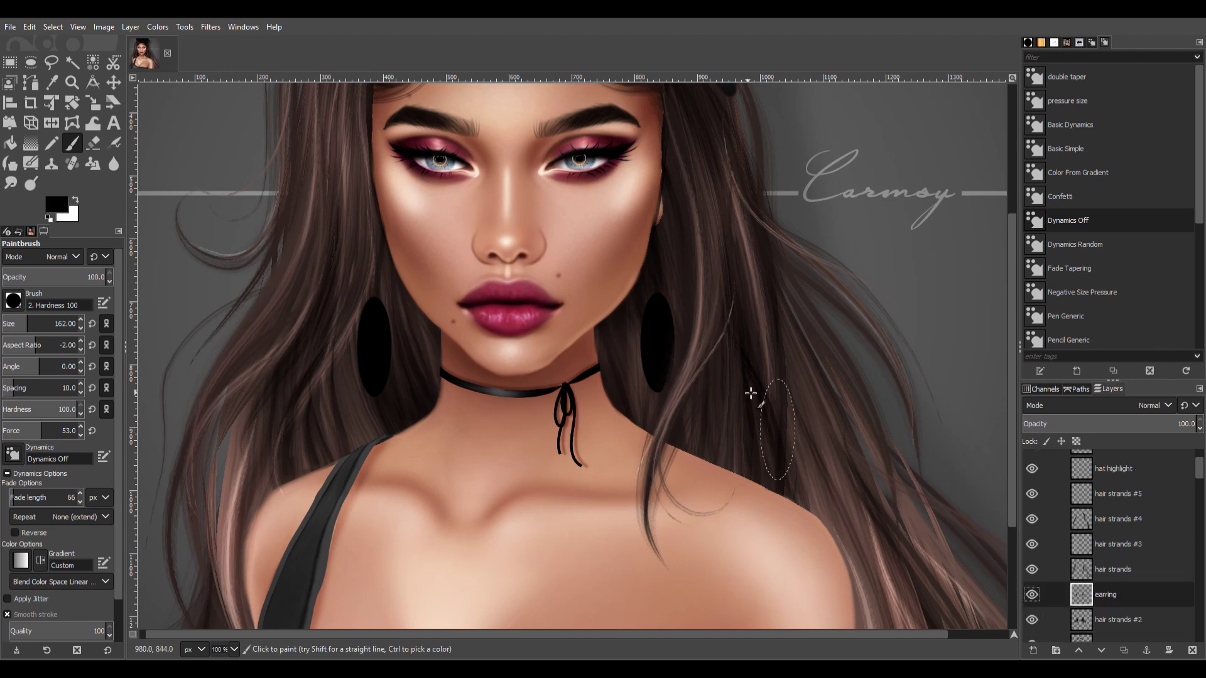
pyautogui.scroll(-3, 848, 392)
# Erase open holes in the centres of the right and left earrings.
pyautogui.press('2')
pyautogui.hotkey('shift', 'e')
pyautogui.moveTo(660, 336); pyautogui.dragTo(673, 431)
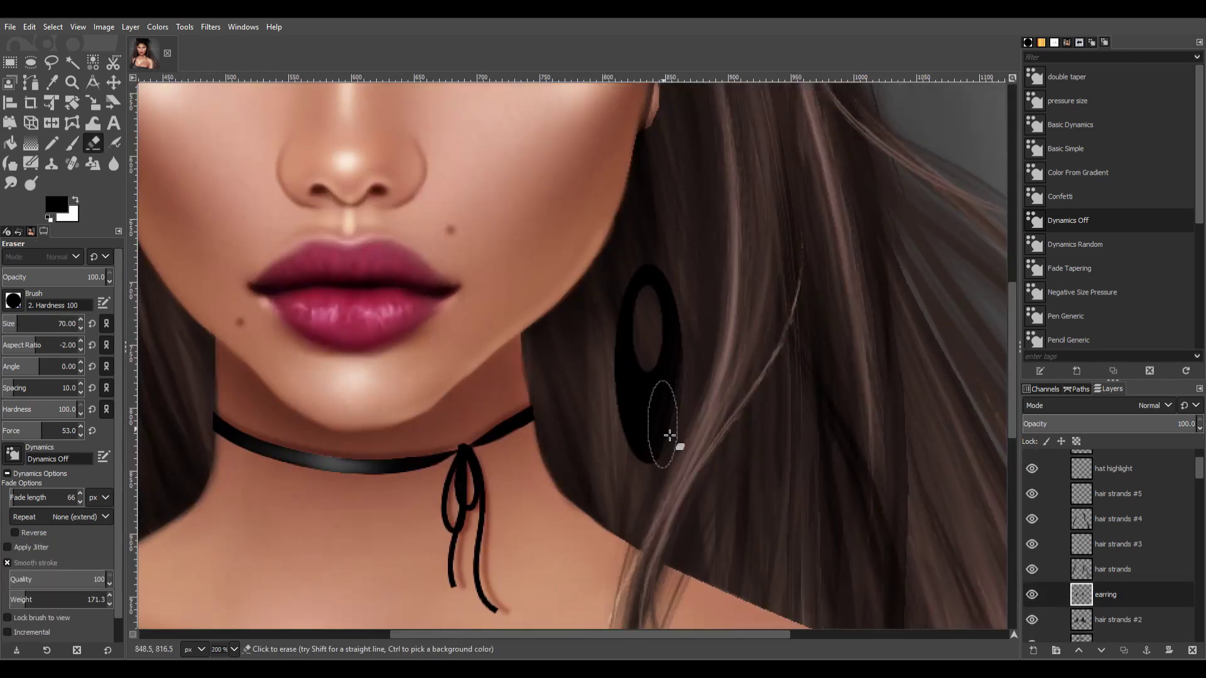
pyautogui.hscroll(-3, 398, 454)
pyautogui.click(275, 343)
pyautogui.scroll(-5, 770, 495)
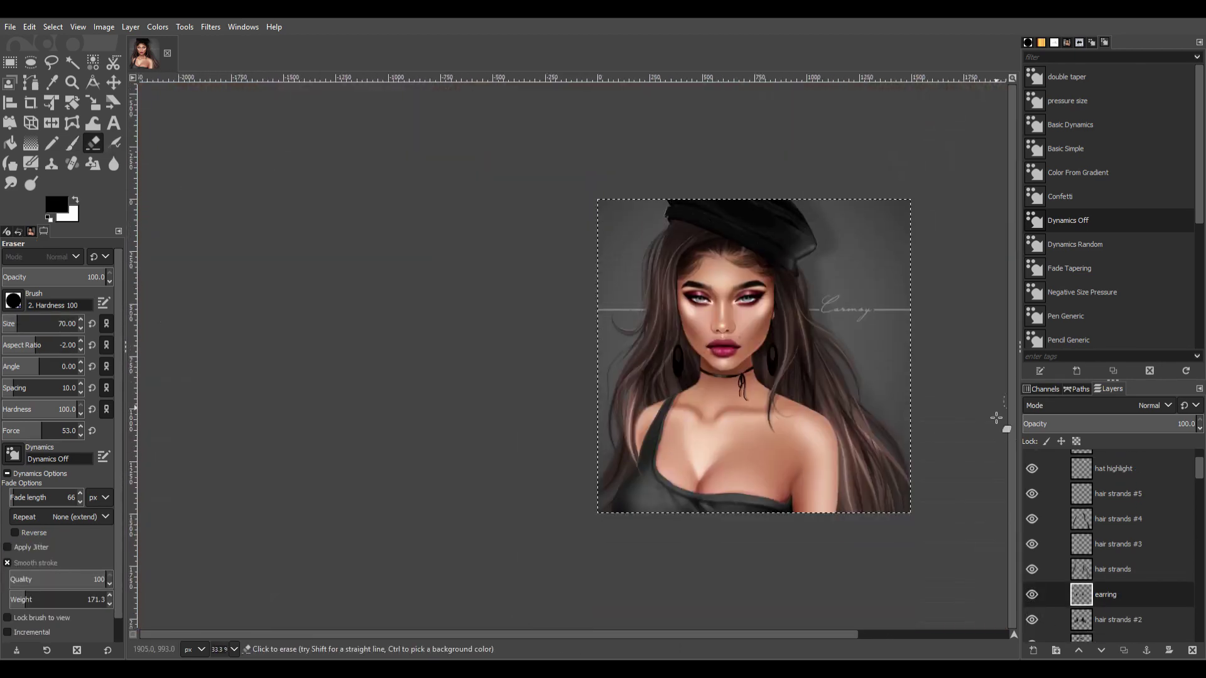
pyautogui.scroll(6, 724, 358)
# Set the eraser size to 7, undo the stray erase, and shrink it further.
pyautogui.tripleClick(63, 323)
pyautogui.write('7')
pyautogui.press('Return')
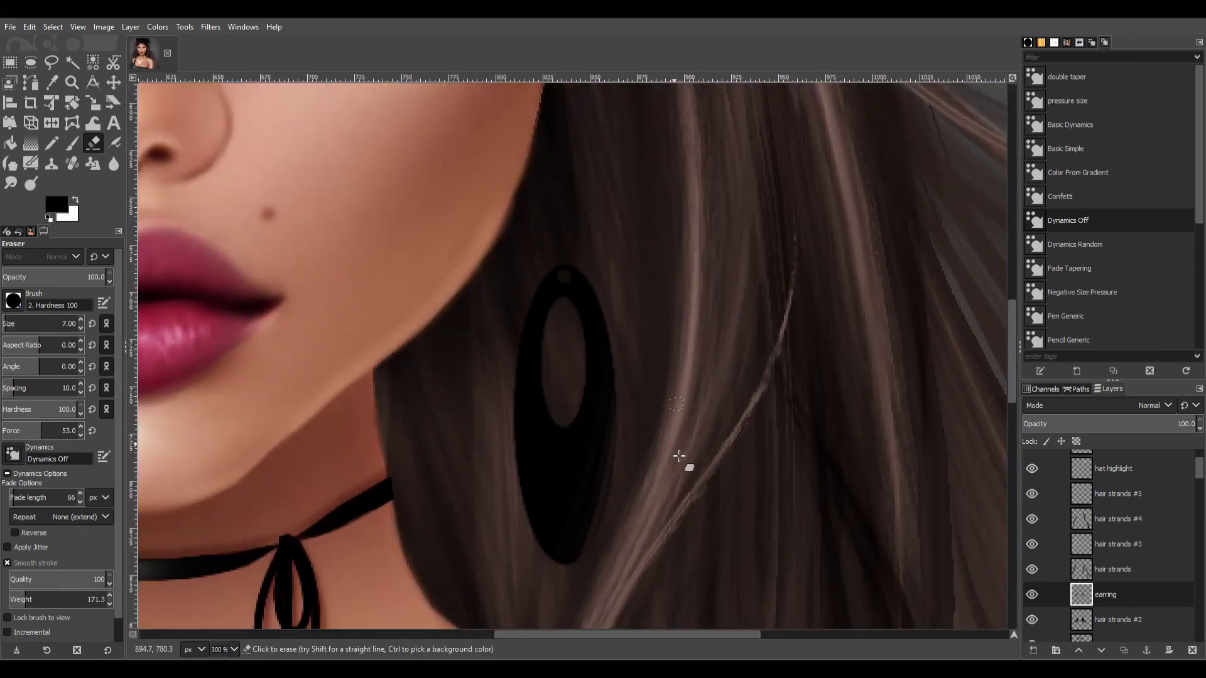
pyautogui.hotkey('ctrl', 'z')
pyautogui.click(7, 322)
pyautogui.hscroll(-1, 567, 278)
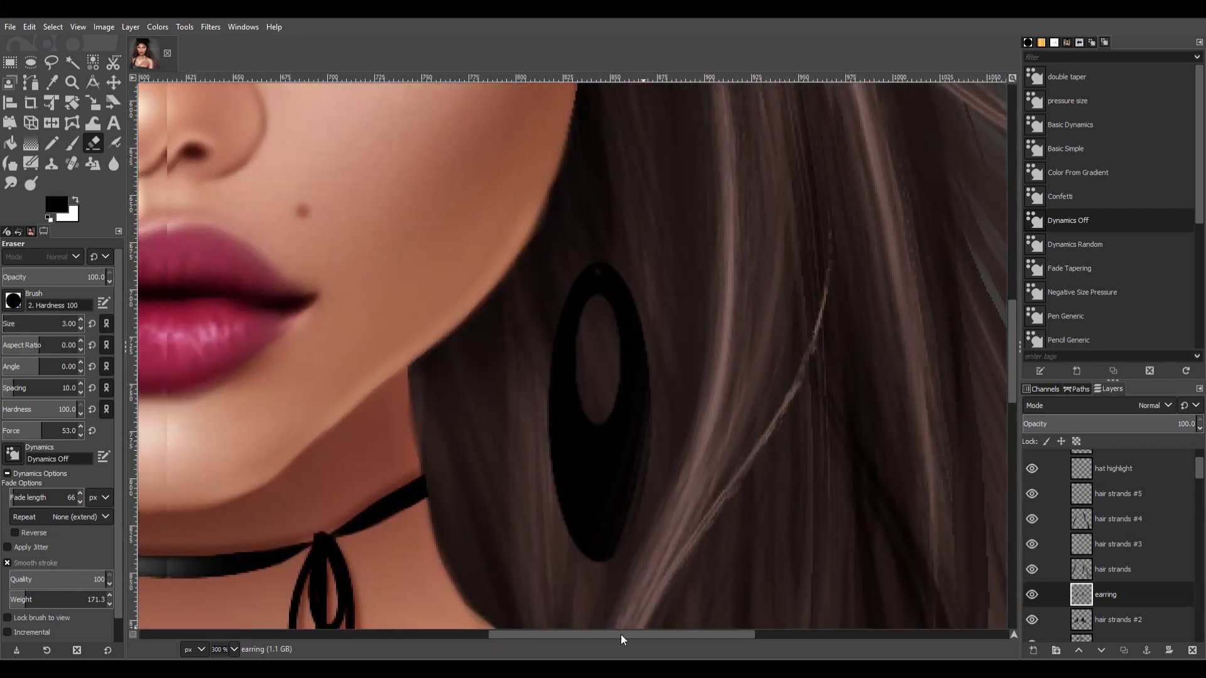
pyautogui.hscroll(-4, 369, 316)
pyautogui.scroll(-3, 369, 315)
# Draw a straight black string from the ear down to the earring.
pyautogui.click(1105, 619)
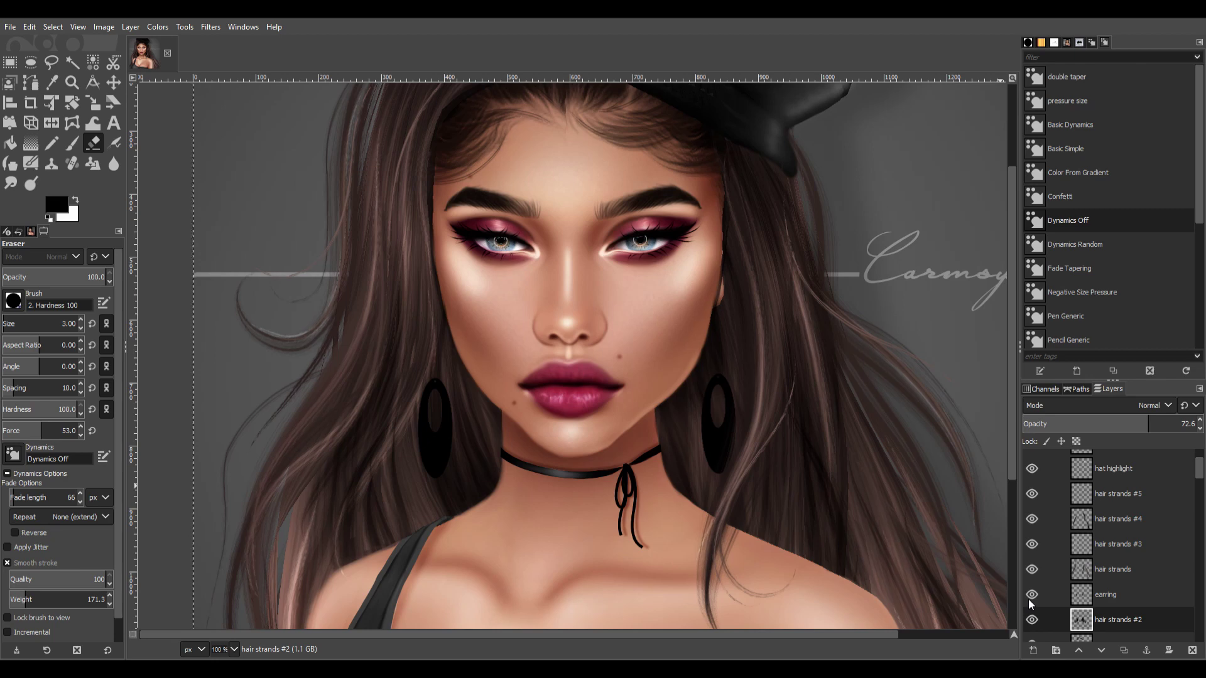
pyautogui.scroll(2, 741, 383)
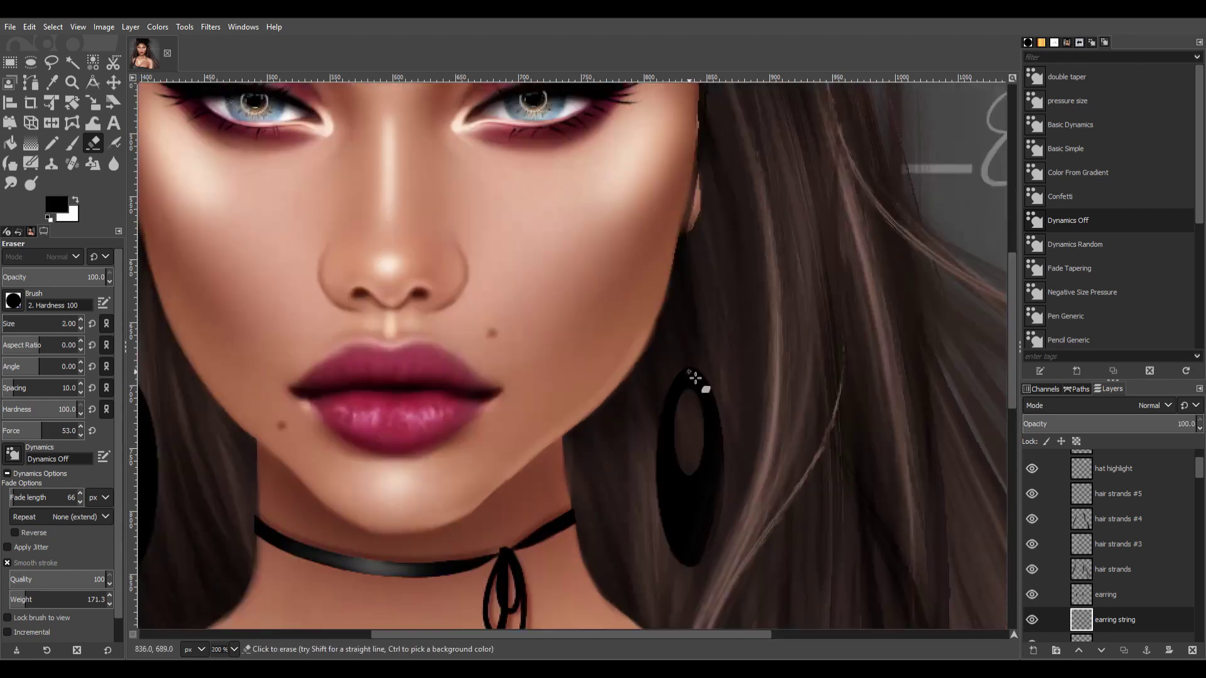
pyautogui.press('p')
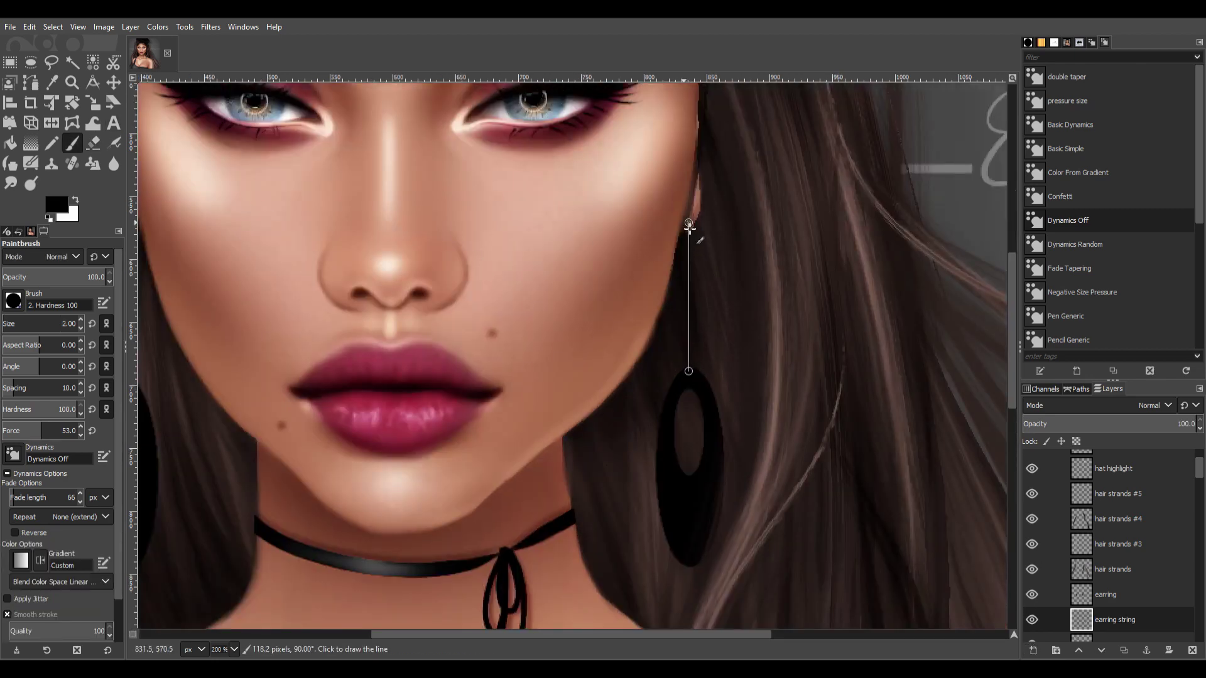
pyautogui.keyDown('shift'); pyautogui.click(689, 227); pyautogui.keyUp('shift')
pyautogui.scroll(-2, 689, 226)
pyautogui.scroll(2, 463, 394)
pyautogui.scroll(-4, 468, 200)
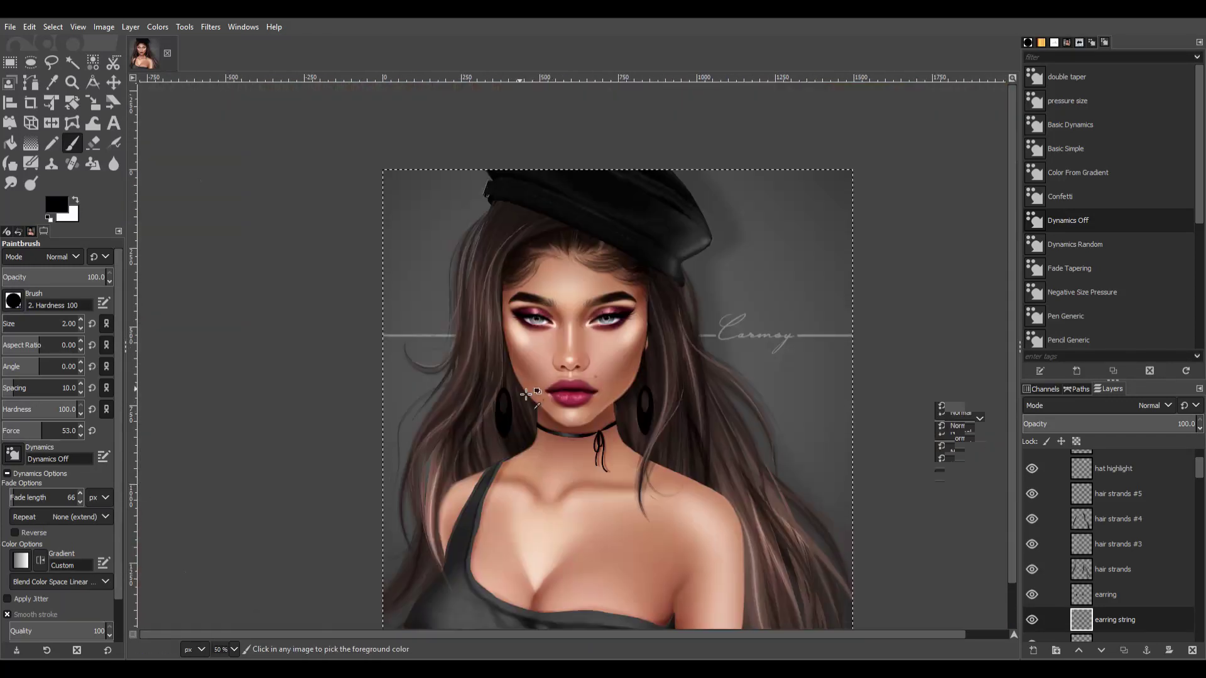
pyautogui.scroll(3, 530, 396)
# Erase a stray black spot near the earring and return to the earring layer.
pyautogui.hotkey('shift', 'e')
pyautogui.click(467, 231)
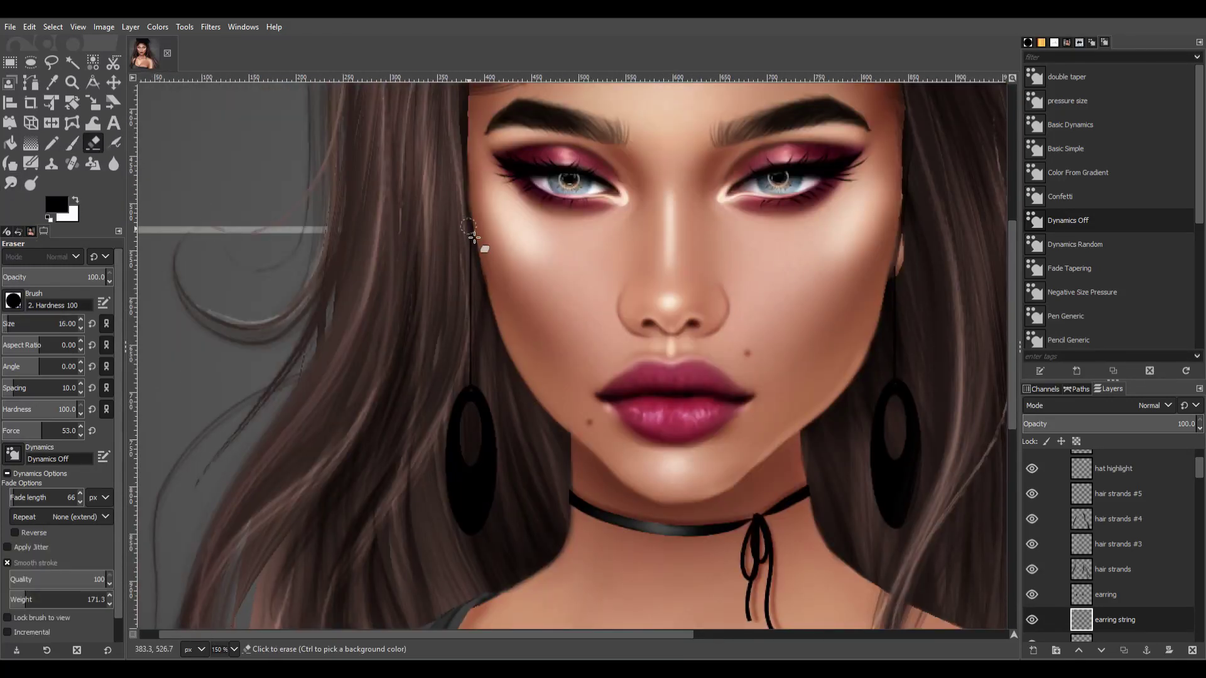
pyautogui.hscroll(2, 435, 425)
pyautogui.scroll(-3, 538, 188)
pyautogui.press('s')
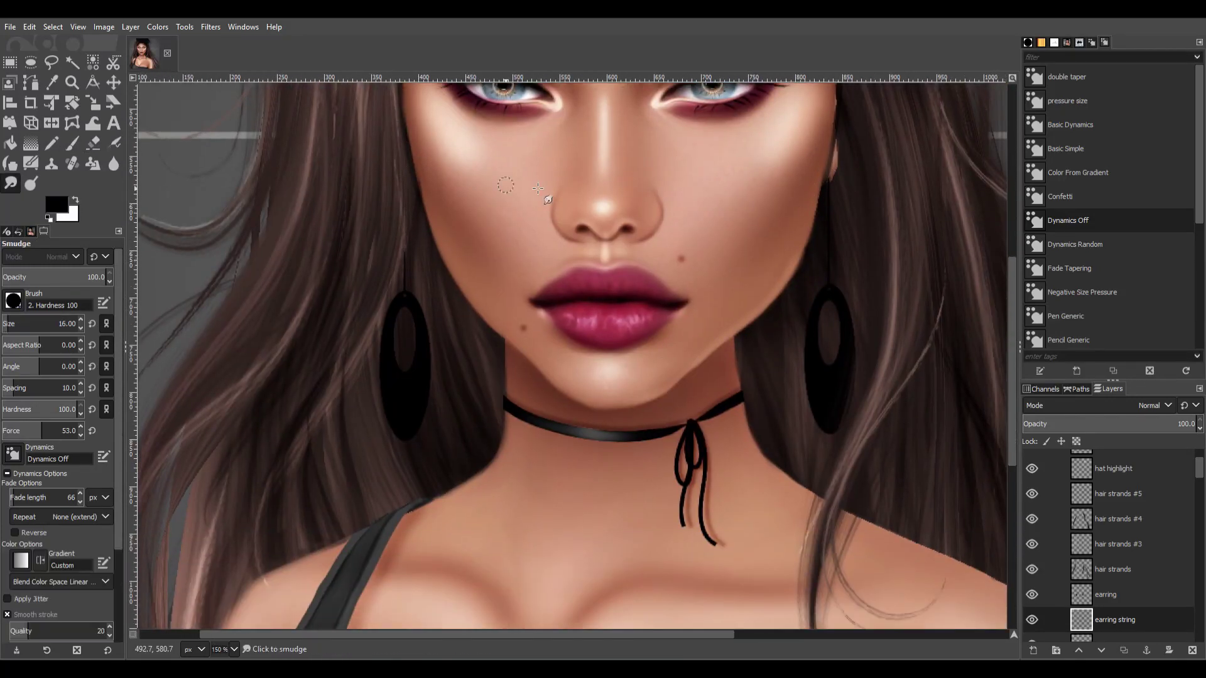
pyautogui.hscroll(1, 896, 171)
pyautogui.scroll(-3, 382, 258)
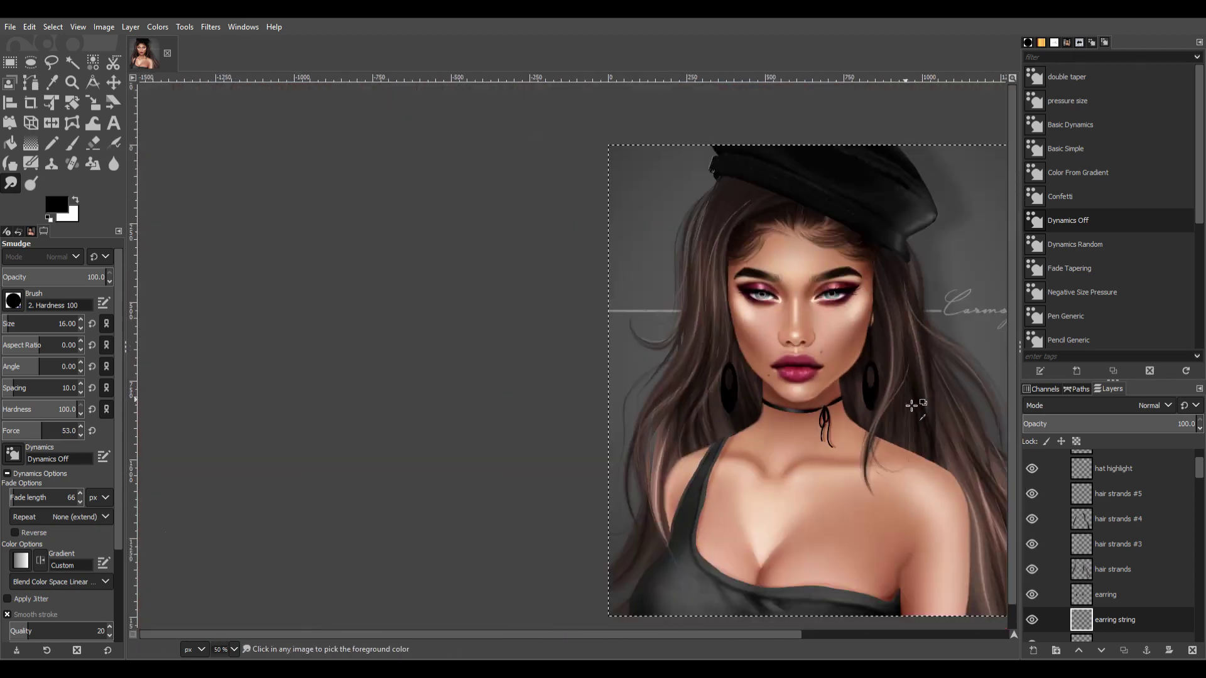
pyautogui.scroll(3, 381, 258)
pyautogui.click(1106, 594)
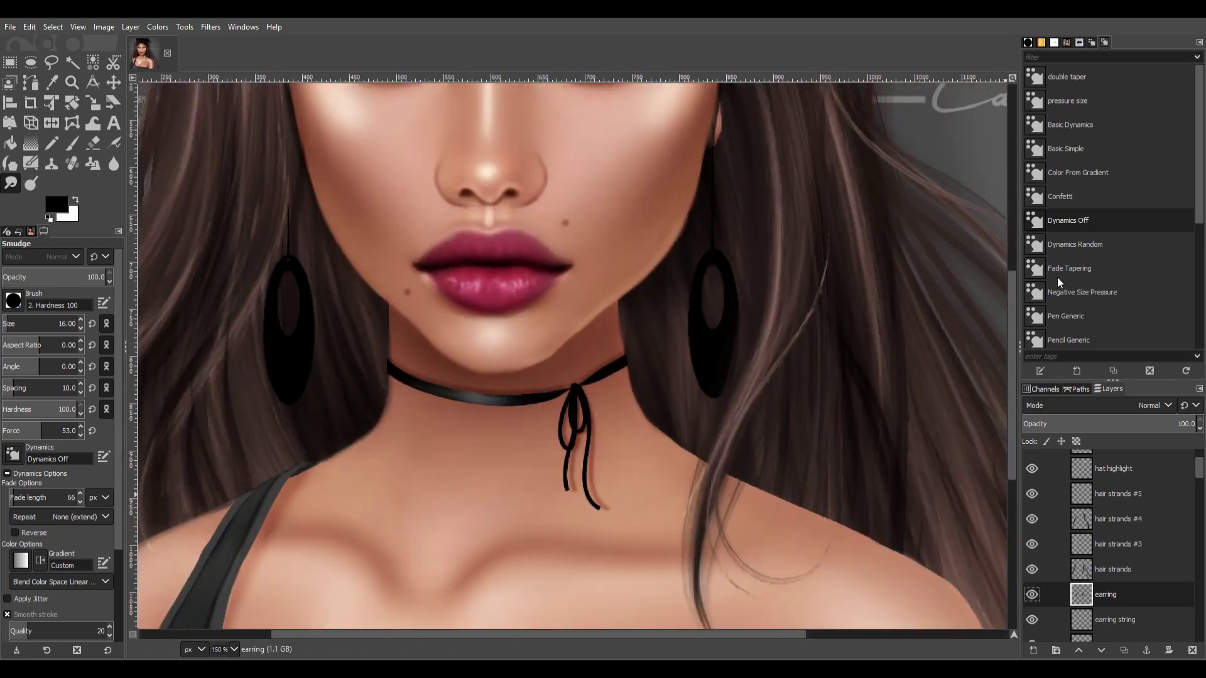
# Select both earrings and paint a white highlight along the right earring's rim on a new layer.
pyautogui.click(71, 63)
pyautogui.click(969, 493)
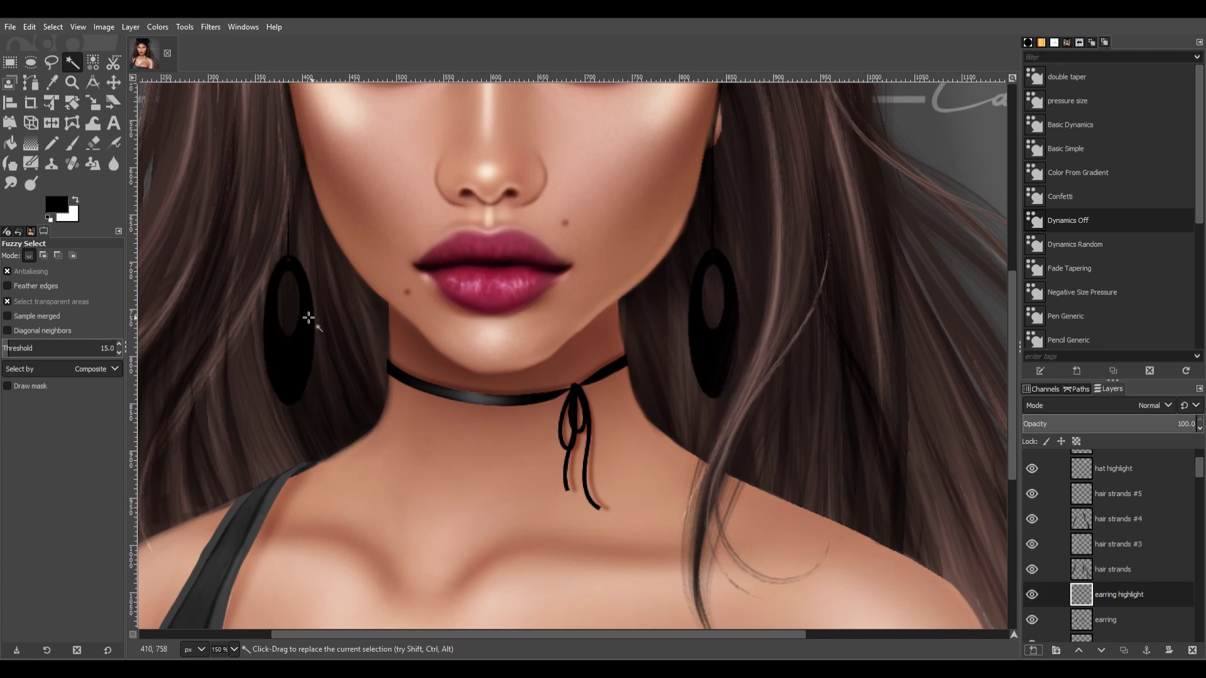
pyautogui.press('x')
pyautogui.press('p')
pyautogui.hotkey('ctrl', 'z')
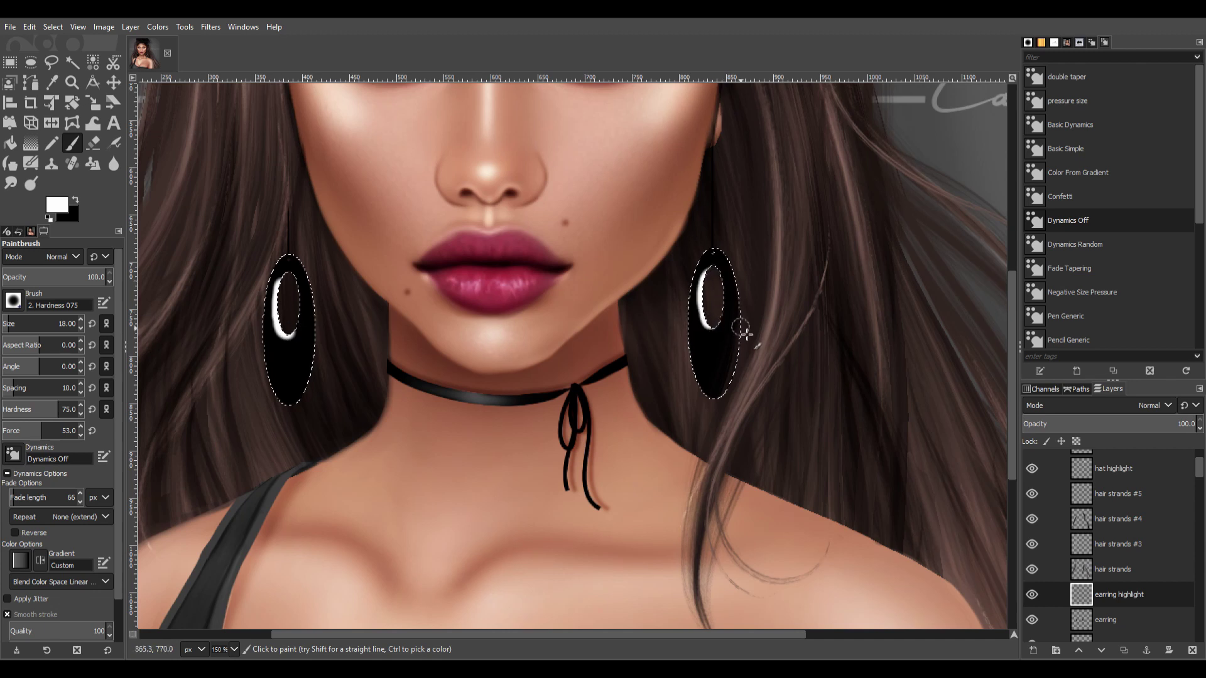
pyautogui.moveTo(688, 384); pyautogui.dragTo(741, 297)
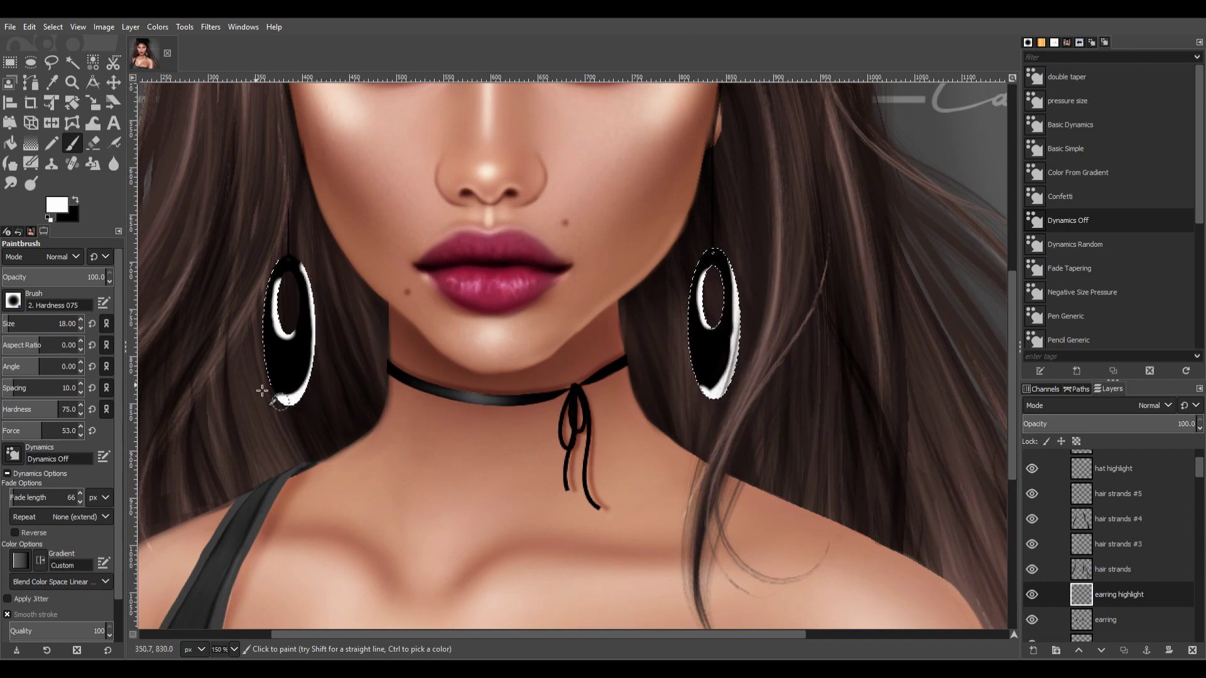
# Smudge the white highlight rings on both earrings at reduced strength.
pyautogui.click(1076, 419)
pyautogui.press('s')
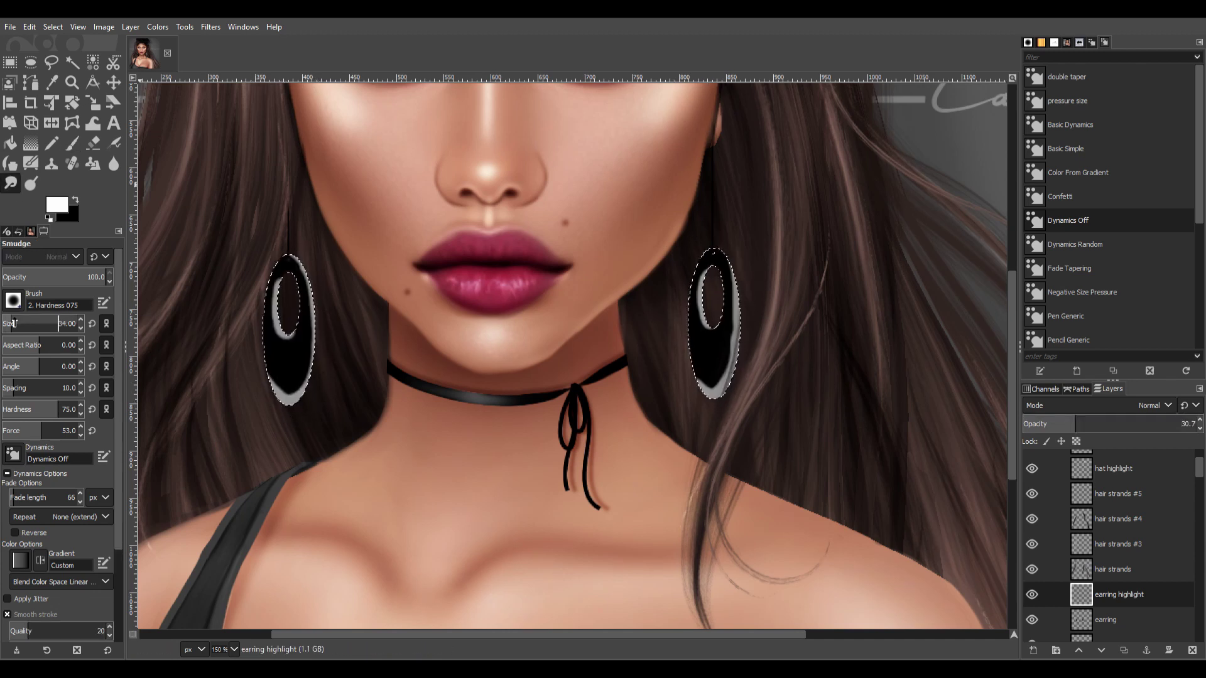
pyautogui.click(60, 277)
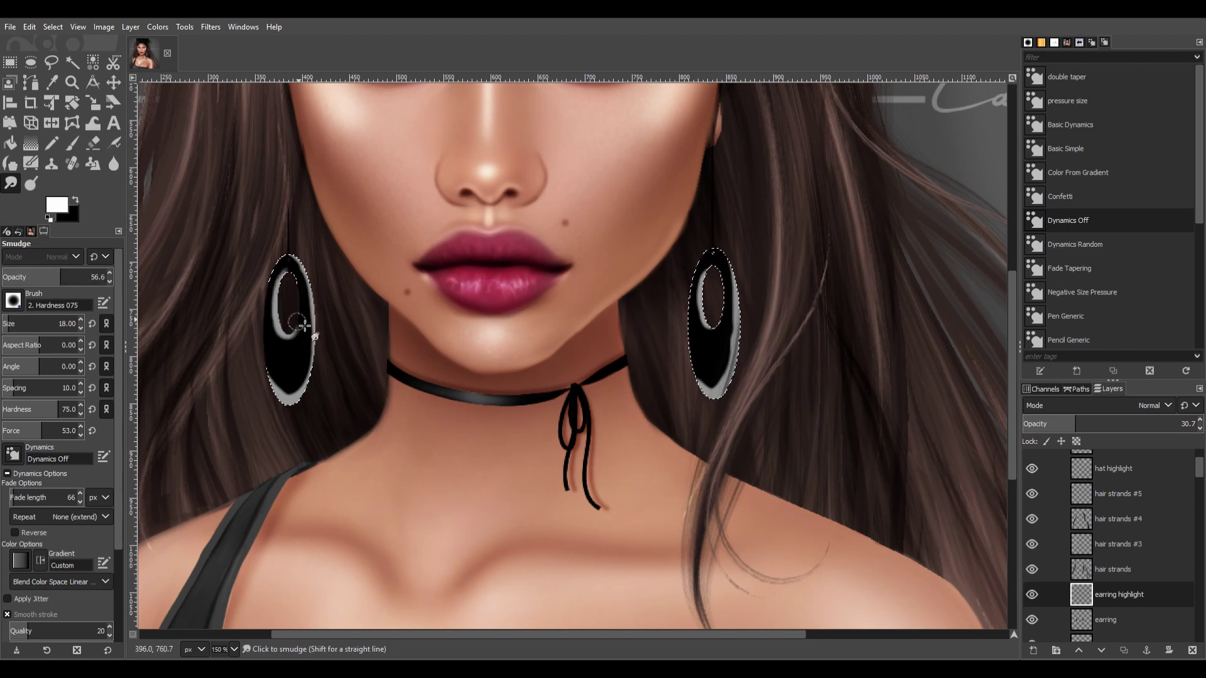
pyautogui.moveTo(304, 325)
pyautogui.mouseDown()
pyautogui.moveTo(306, 389)
pyautogui.moveTo(321, 322)
pyautogui.mouseUp()
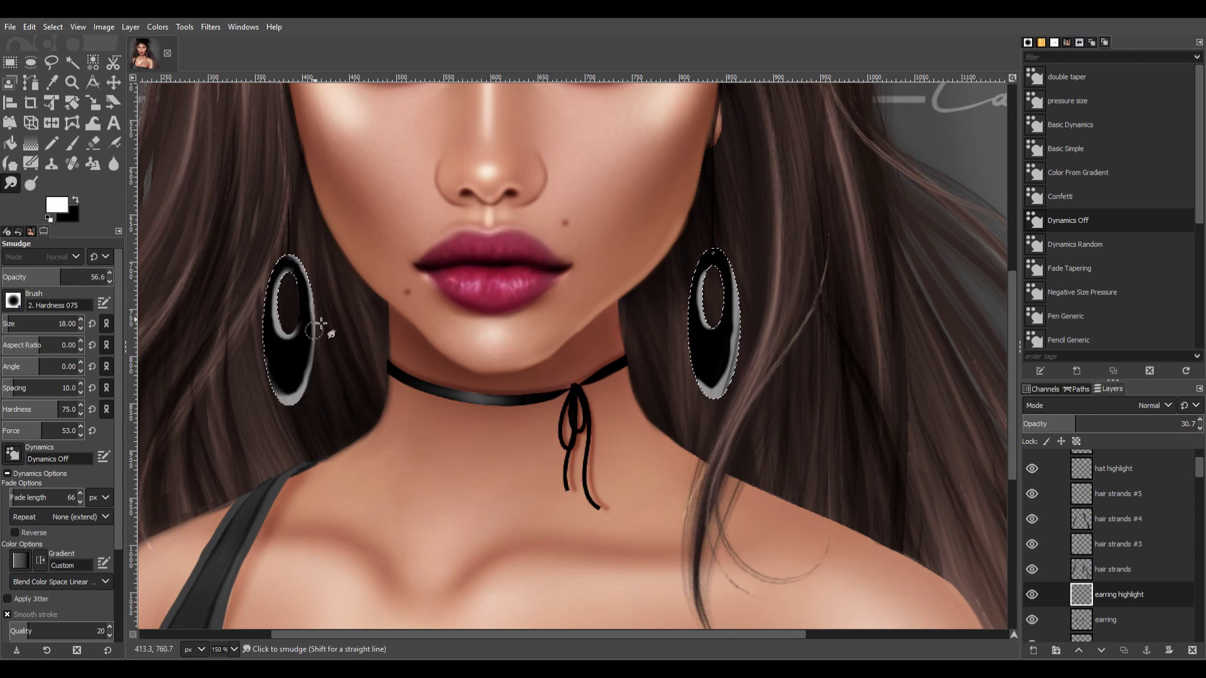
pyautogui.moveTo(715, 298); pyautogui.dragTo(726, 330)
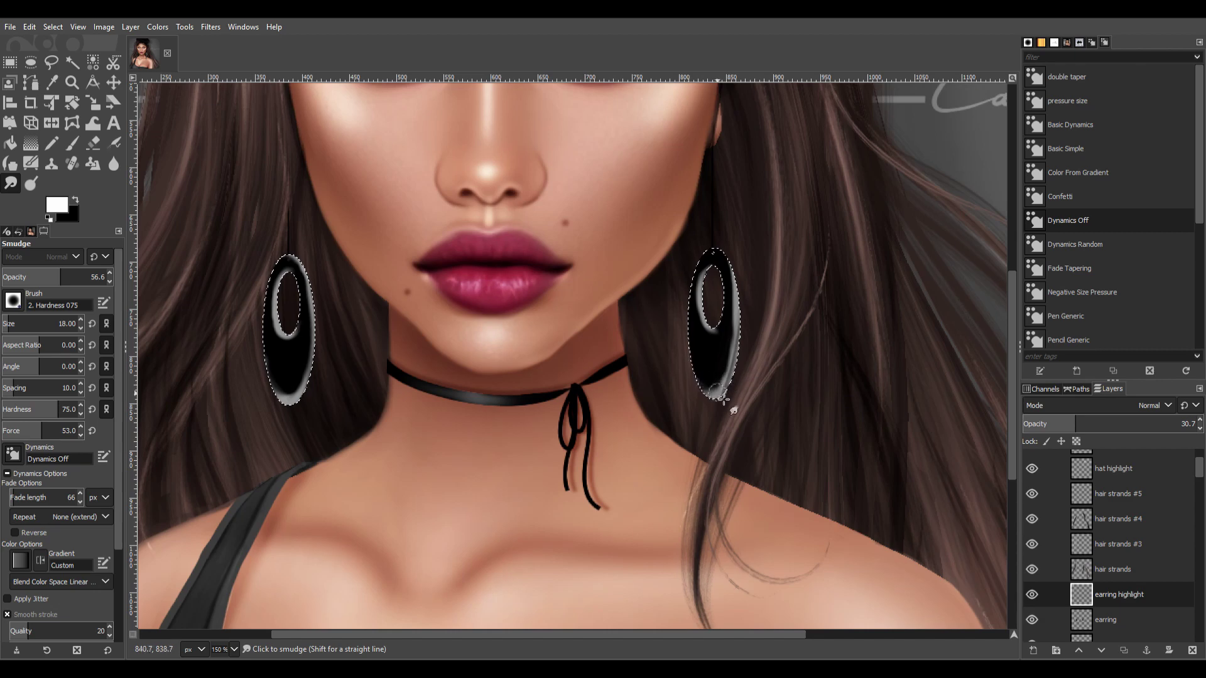
pyautogui.moveTo(724, 397)
pyautogui.mouseDown()
pyautogui.moveTo(741, 309)
pyautogui.moveTo(695, 250)
pyautogui.mouseUp()
# Blur the earring highlights and fade the highlight layer almost out.
pyautogui.hotkey('ctrl', 'f')
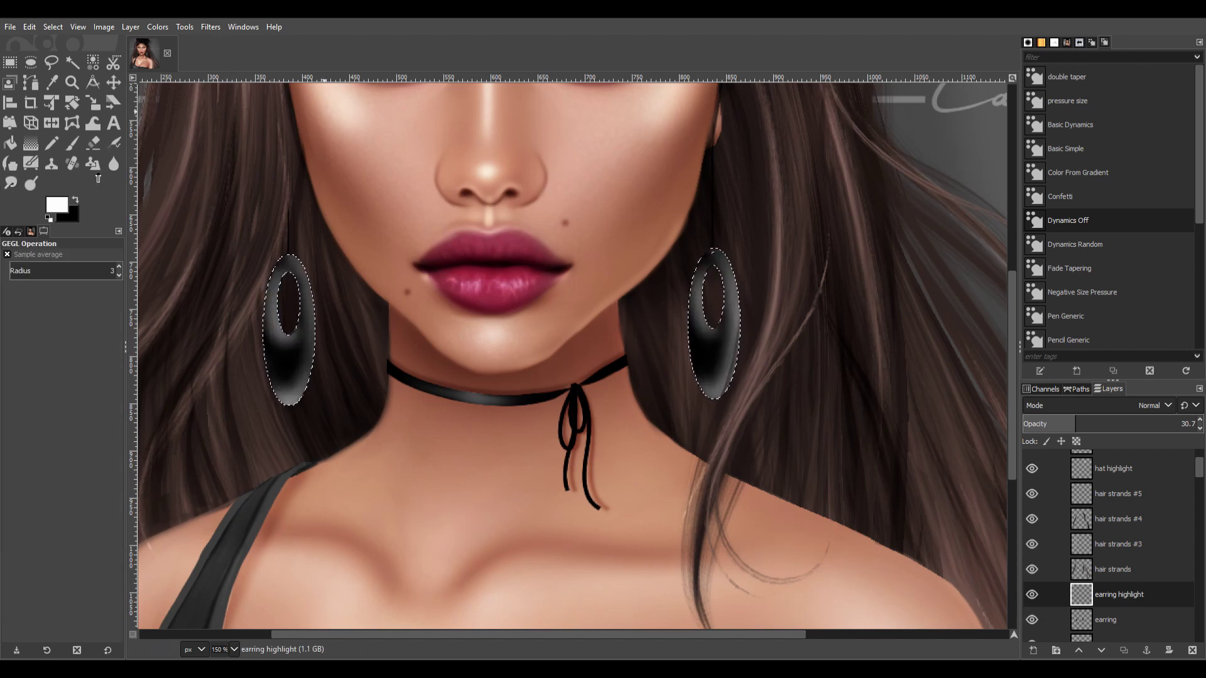
pyautogui.moveTo(1075, 423); pyautogui.dragTo(1033, 424)
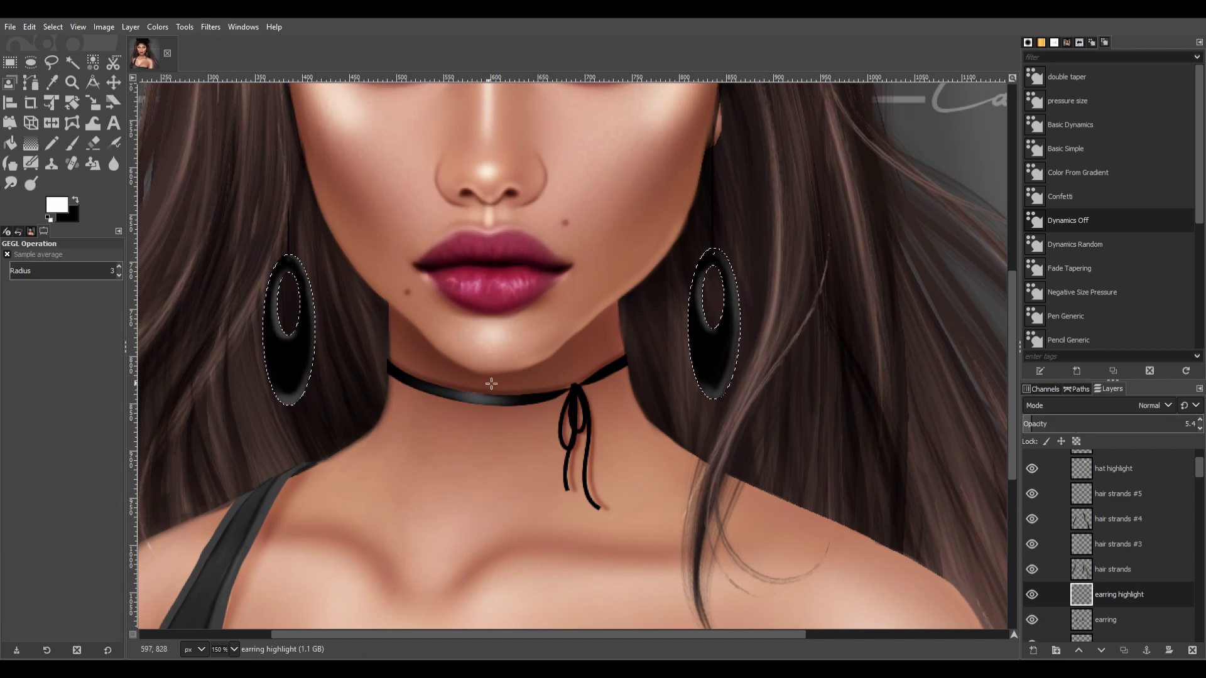
pyautogui.press('1')
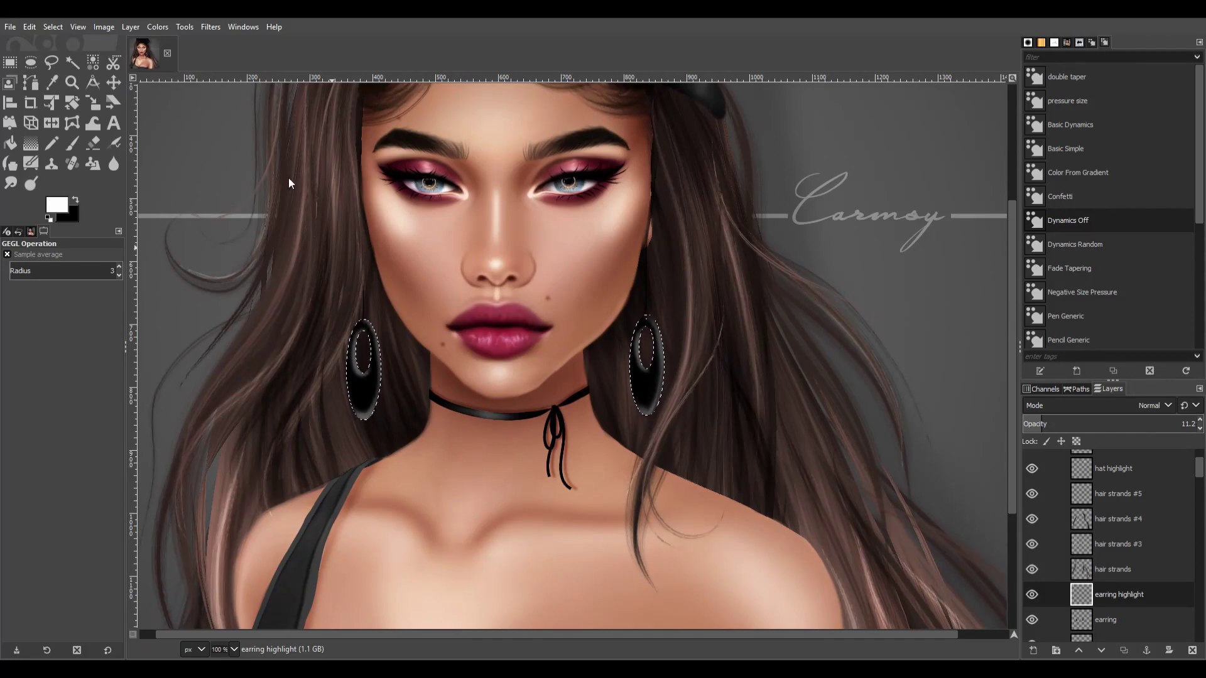
pyautogui.scroll(-2, 856, 417)
pyautogui.click(1117, 493)
pyautogui.scroll(7, 592, 427)
pyautogui.scroll(-5, 591, 427)
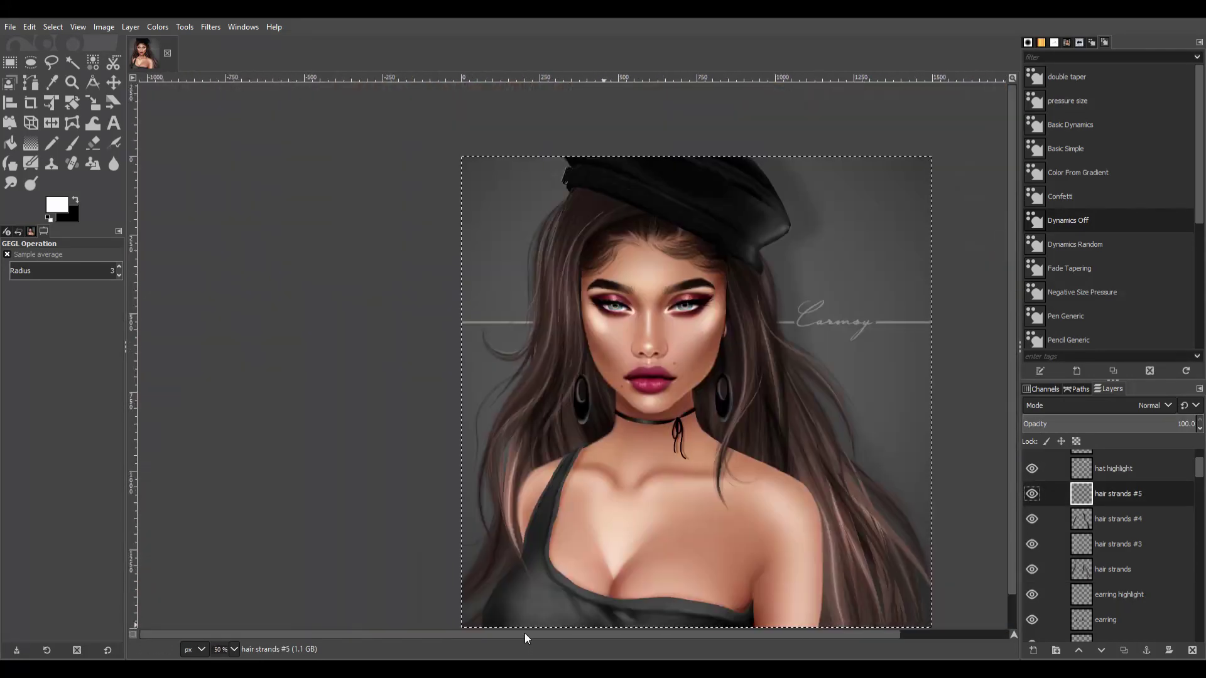
pyautogui.press('1')
pyautogui.scroll(-1, 1152, 495)
pyautogui.click(1133, 597)
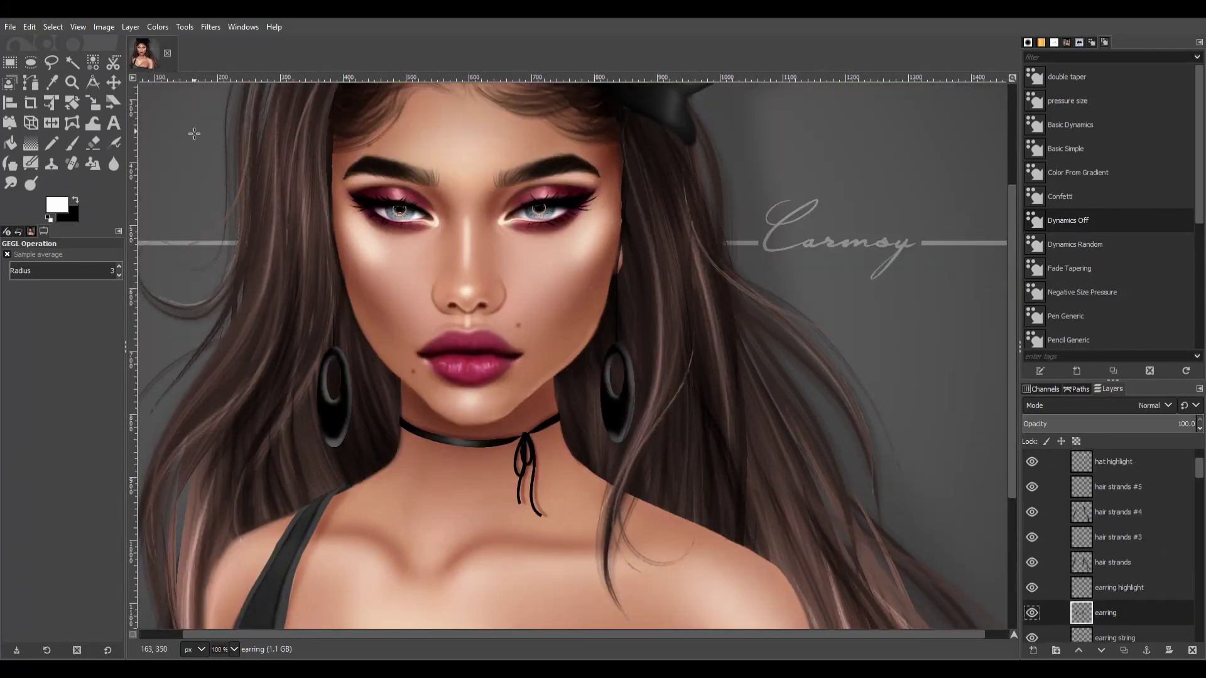
# Add a second white highlight layer over both selected earrings, smudged and blurred.
pyautogui.press('u')
pyautogui.click(332, 396)
pyautogui.keyDown('shift'); pyautogui.click(1033, 651); pyautogui.keyUp('shift')
pyautogui.keyDown('shift'); pyautogui.click(616, 393); pyautogui.keyUp('shift')
pyautogui.click(72, 143)
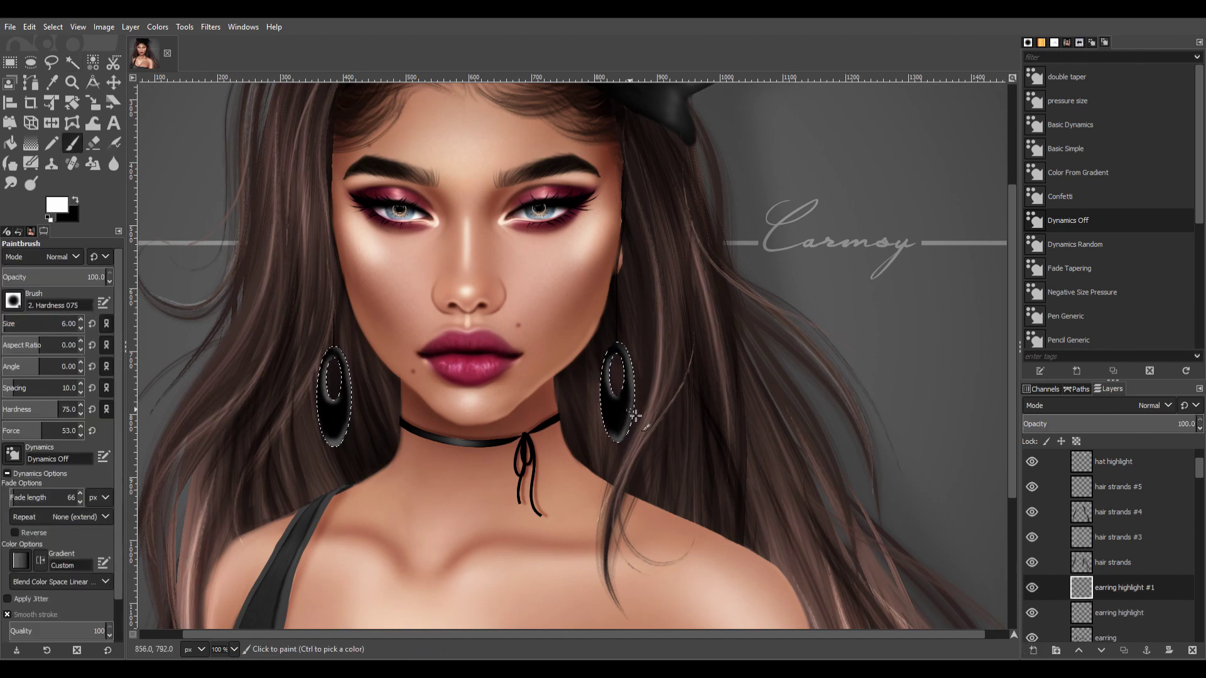
pyautogui.press(']')
pyautogui.press(']')
pyautogui.press(']')
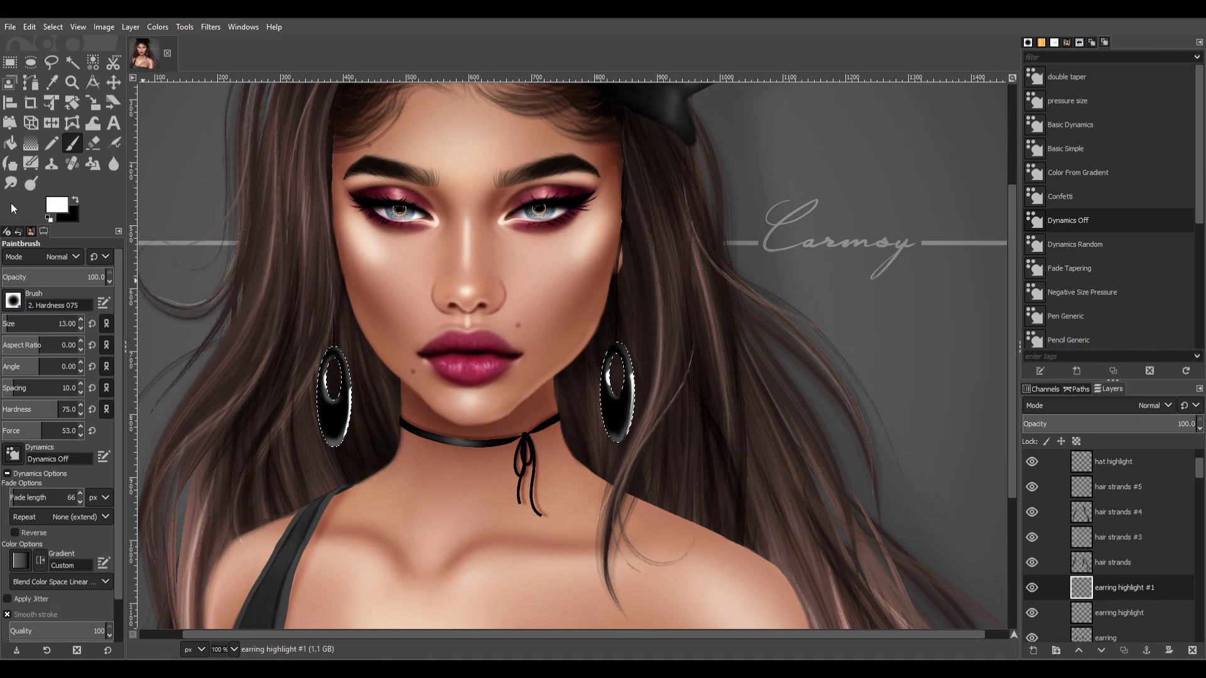
pyautogui.press('s')
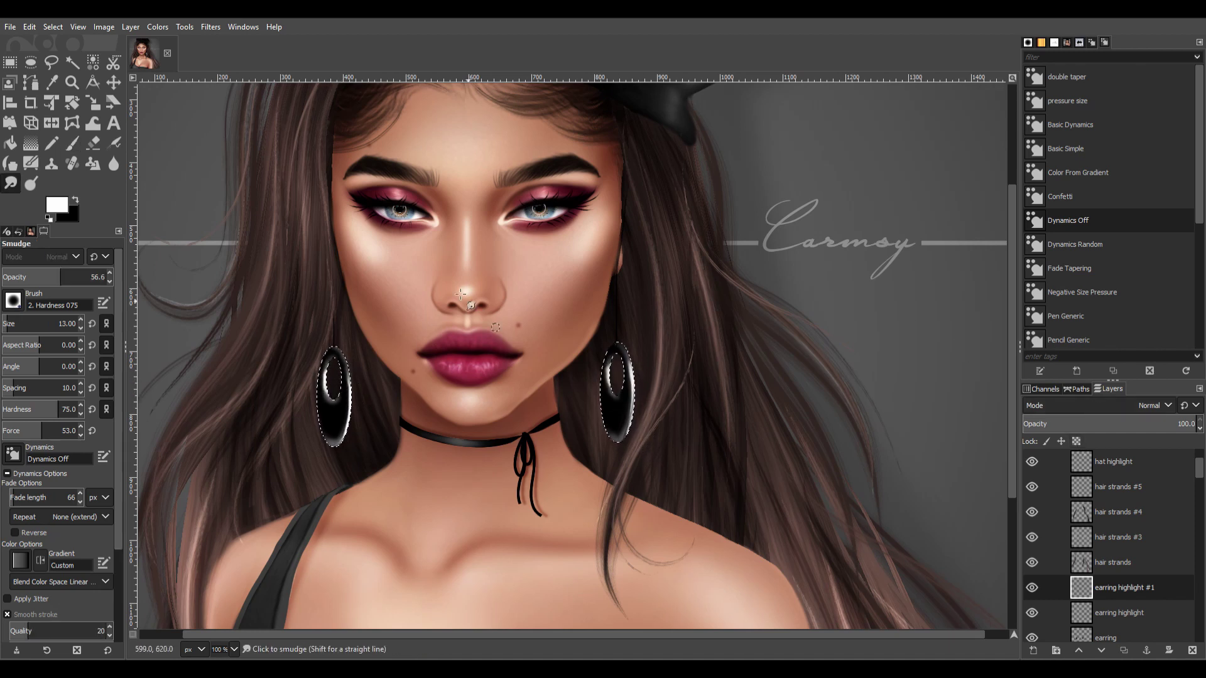
pyautogui.hotkey('ctrl', 'f')
pyautogui.scroll(-1, 922, 415)
pyautogui.scroll(-1, 895, 405)
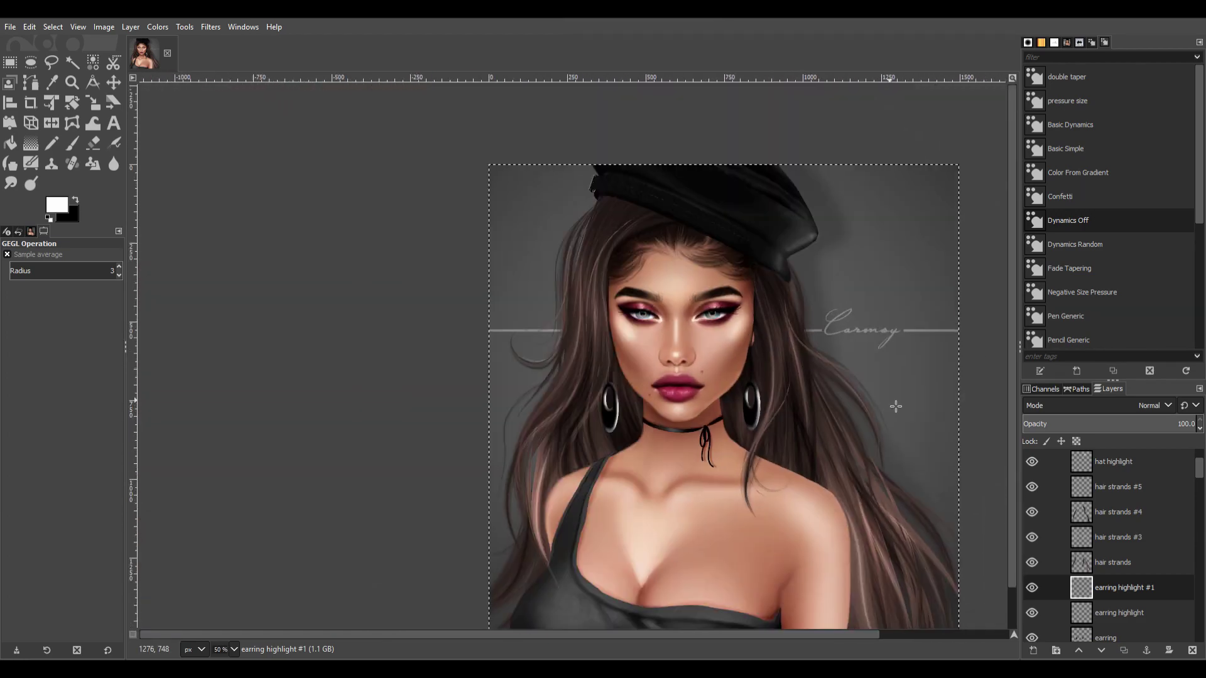